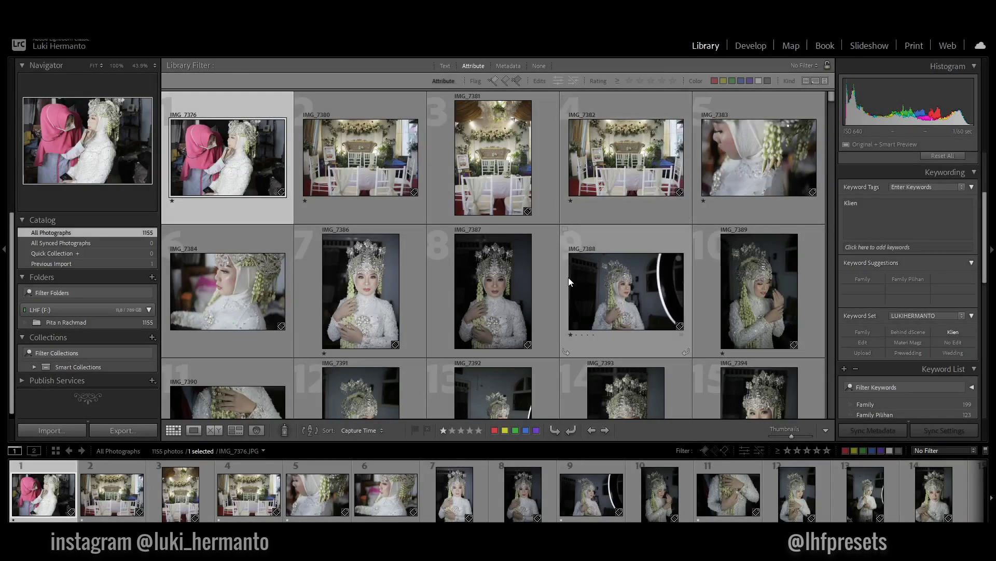
# - After browsing the grid, set the filmstrip filter to rating greater than or equal to one star
pyautogui.scroll(-3, 570, 281)
pyautogui.scroll(-2, 569, 282)
pyautogui.scroll(-2, 569, 281)
pyautogui.scroll(-2, 569, 280)
pyautogui.scroll(-2, 568, 281)
pyautogui.scroll(-2, 568, 280)
pyautogui.scroll(-1, 568, 281)
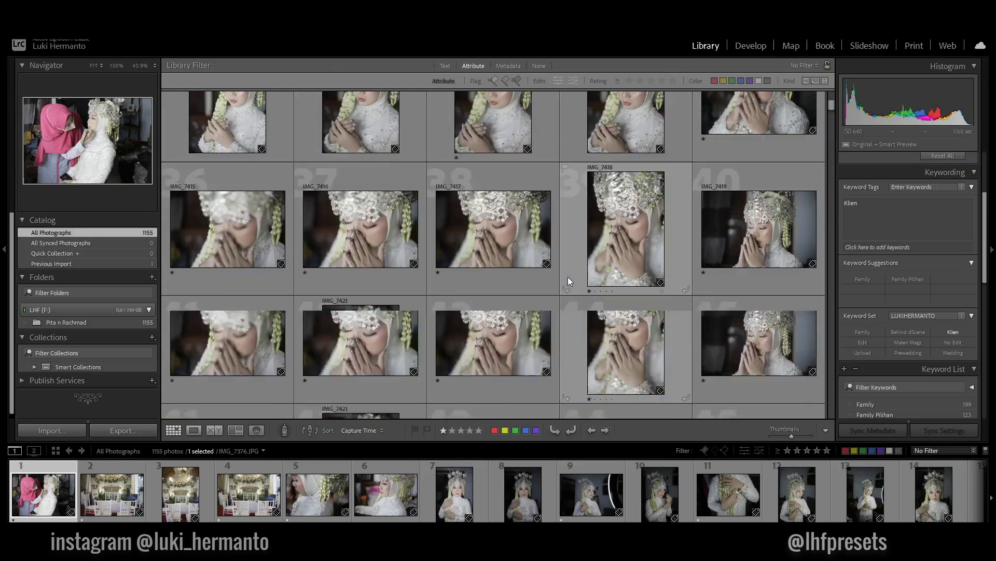
pyautogui.scroll(-3, 568, 280)
pyautogui.scroll(-2, 568, 281)
pyautogui.scroll(-2, 567, 281)
pyautogui.scroll(-2, 568, 280)
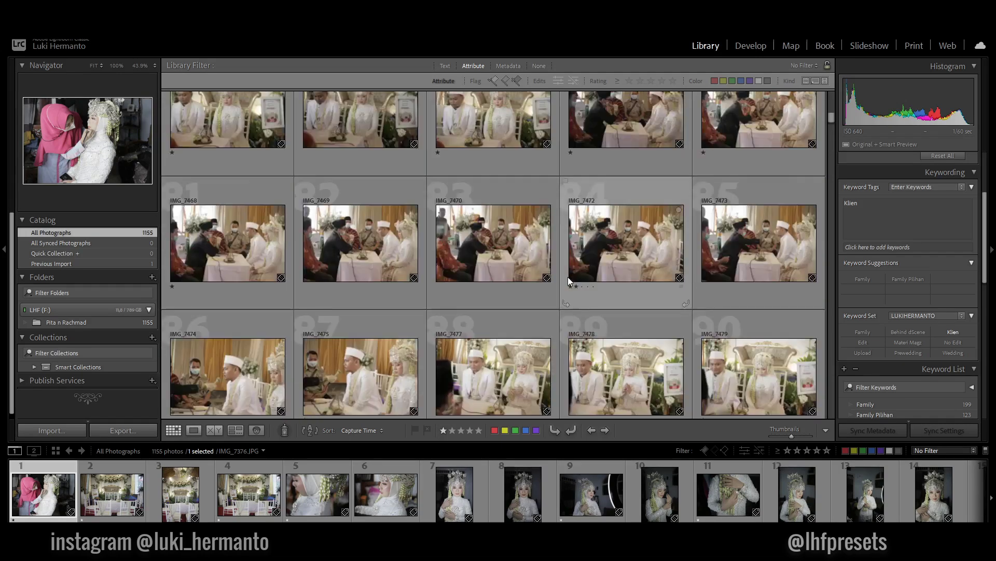
pyautogui.scroll(-5, 567, 280)
pyautogui.scroll(-2, 567, 281)
pyautogui.scroll(-2, 568, 280)
pyautogui.scroll(-3, 568, 281)
pyautogui.scroll(-3, 568, 280)
pyautogui.scroll(-3, 568, 280)
pyautogui.scroll(-1, 568, 280)
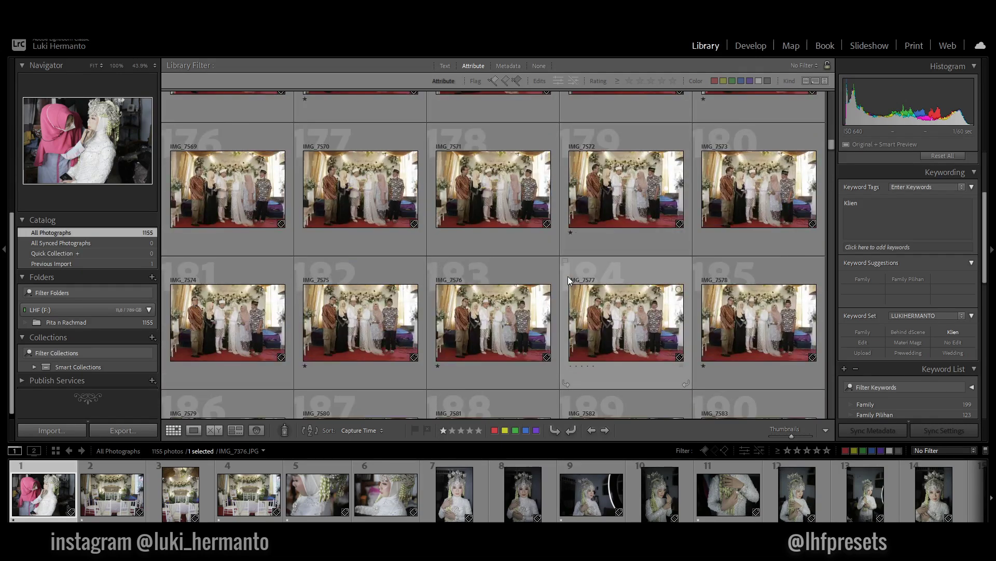
pyautogui.scroll(-2, 568, 280)
pyautogui.scroll(-2, 567, 280)
pyautogui.scroll(-4, 567, 280)
pyautogui.scroll(-3, 568, 280)
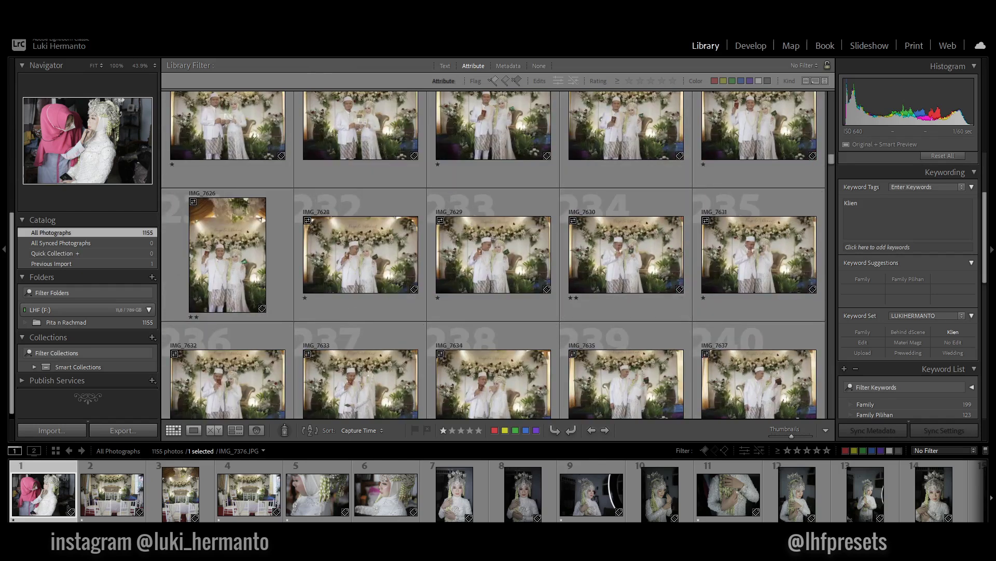
pyautogui.moveTo(625, 254)
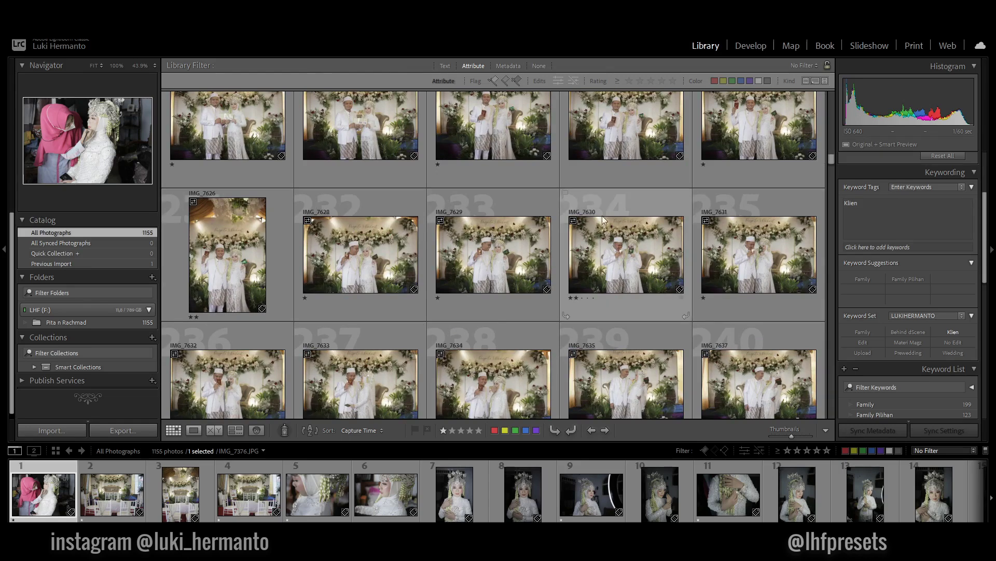
pyautogui.scroll(-5, 538, 254)
pyautogui.scroll(-5, 538, 254)
pyautogui.scroll(-5, 538, 254)
pyautogui.scroll(-5, 538, 254)
pyautogui.scroll(-5, 539, 254)
pyautogui.scroll(-5, 539, 254)
pyautogui.scroll(-5, 538, 254)
pyautogui.scroll(-5, 541, 255)
pyautogui.scroll(-5, 575, 280)
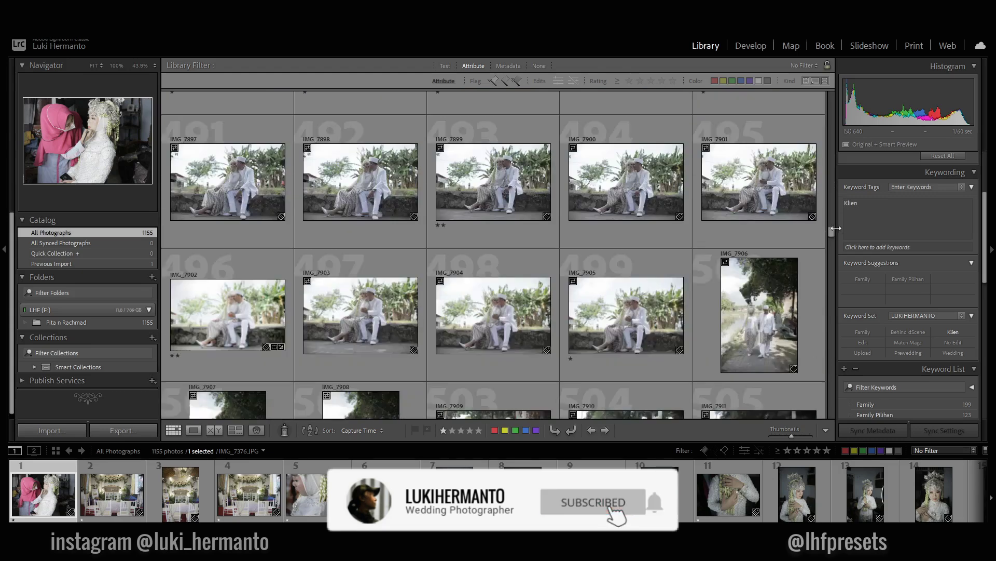
pyautogui.moveTo(831, 231); pyautogui.dragTo(831, 398)
pyautogui.click(787, 450)
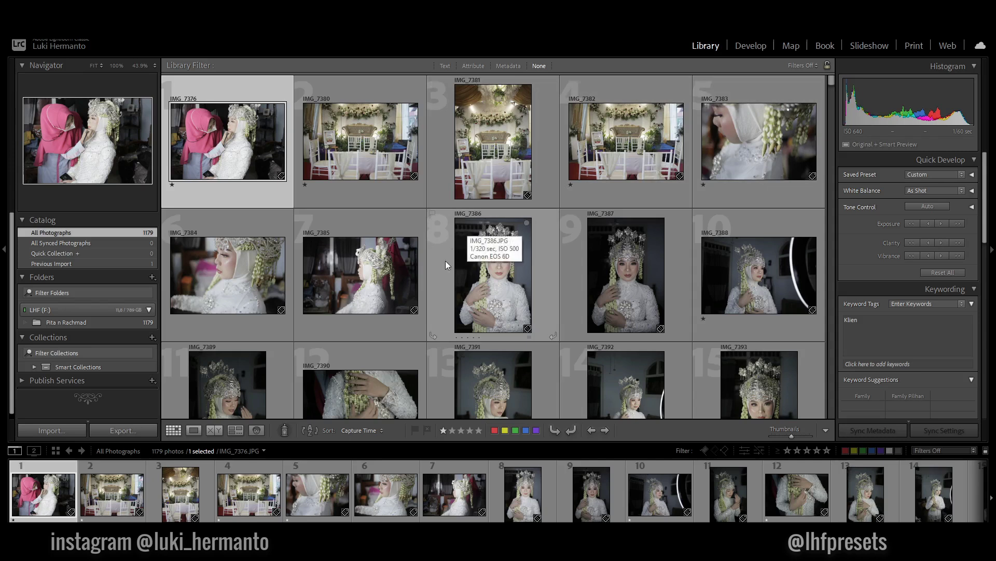
pyautogui.moveTo(493, 273)
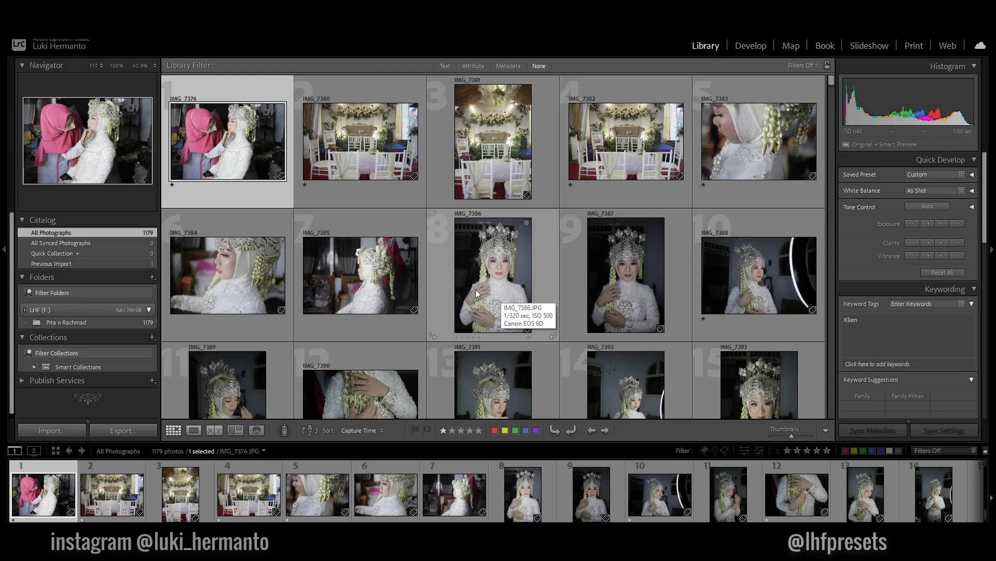
# - Scroll the unfiltered 1,179-photo grid back up to the first photo
pyautogui.scroll(-4, 471, 291)
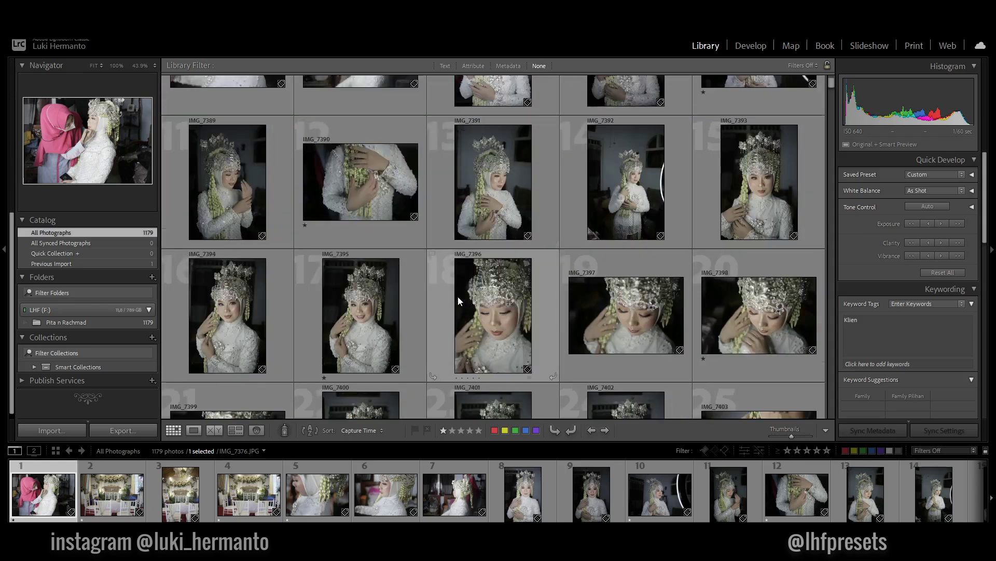
pyautogui.scroll(4, 458, 301)
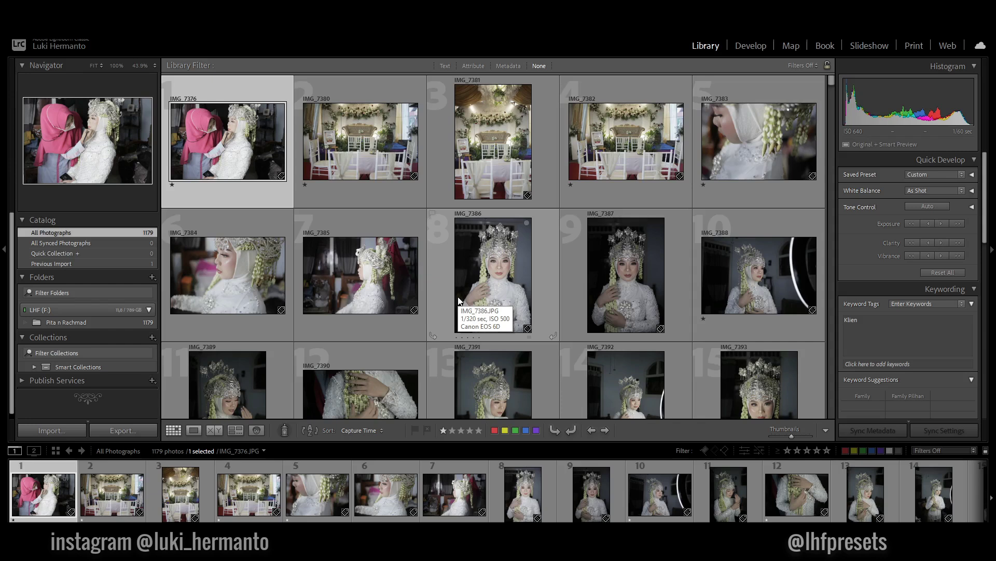
pyautogui.scroll(-5, 458, 300)
pyautogui.scroll(-5, 459, 300)
pyautogui.scroll(-5, 459, 300)
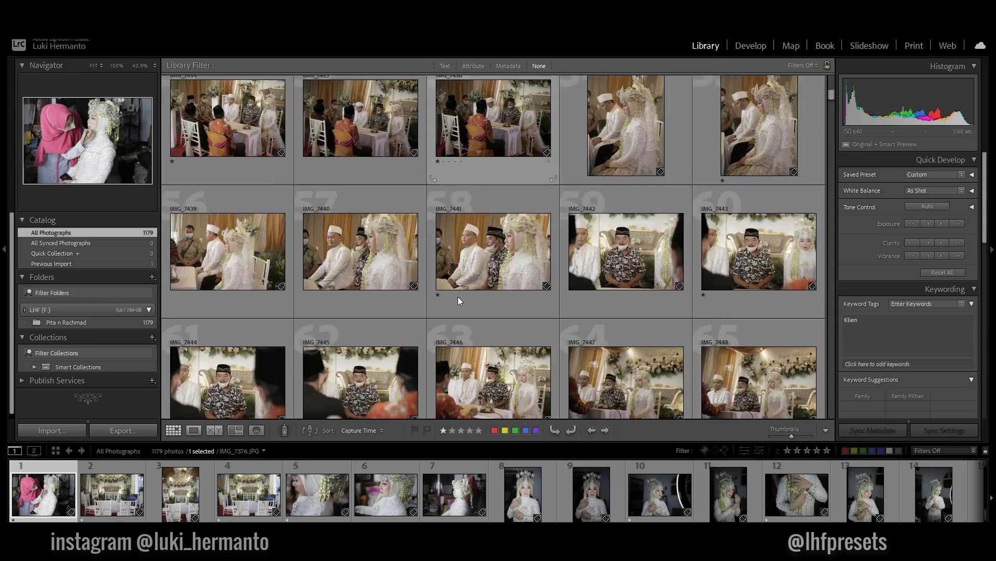
pyautogui.scroll(-5, 458, 300)
pyautogui.scroll(5, 458, 300)
pyautogui.scroll(5, 457, 300)
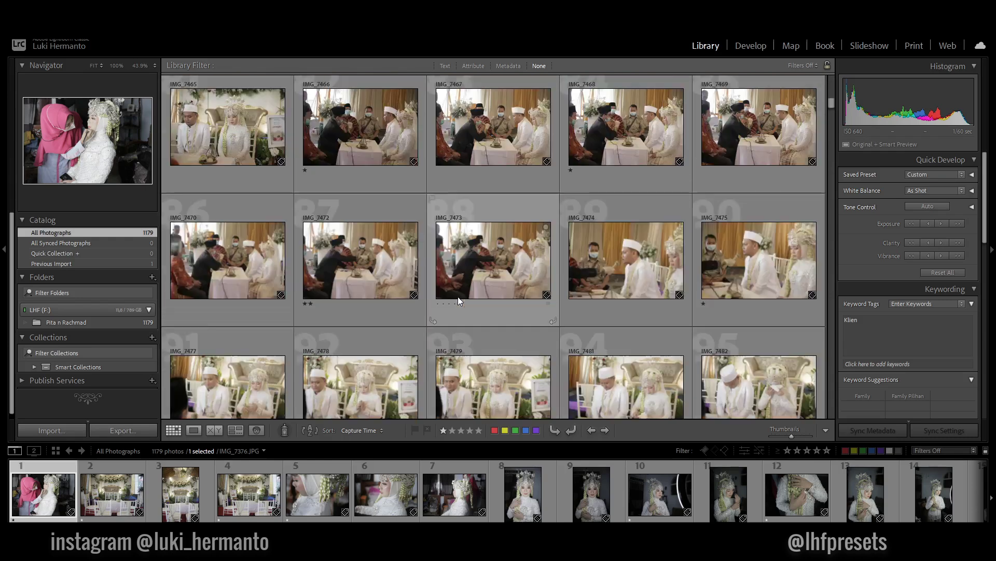
pyautogui.scroll(5, 458, 300)
pyautogui.scroll(-3, 921, 302)
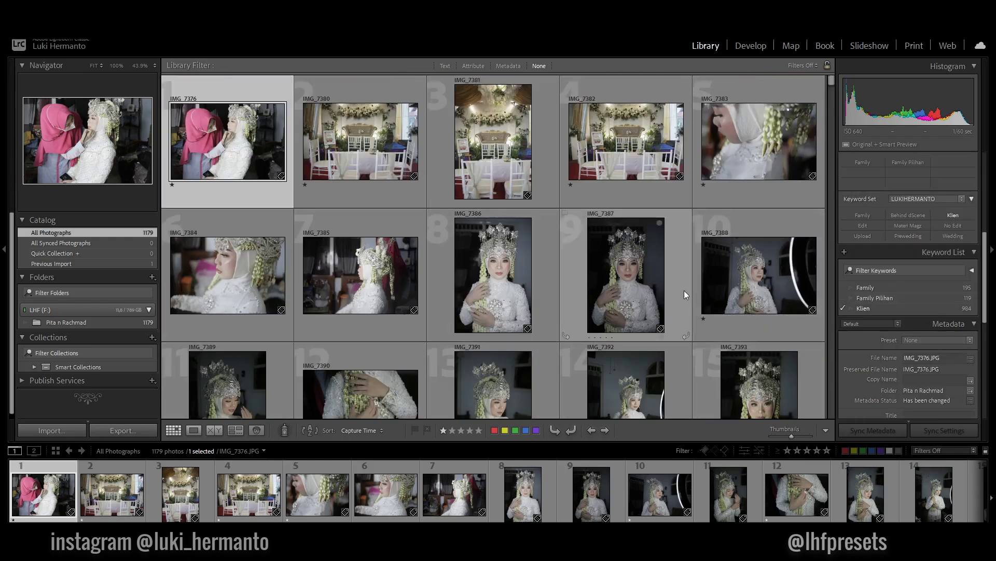
# - Return the grid to the top and show the Metadata filter's Keyword, Camera, Lens and Label columns
pyautogui.scroll(-5, 684, 290)
pyautogui.scroll(-5, 718, 296)
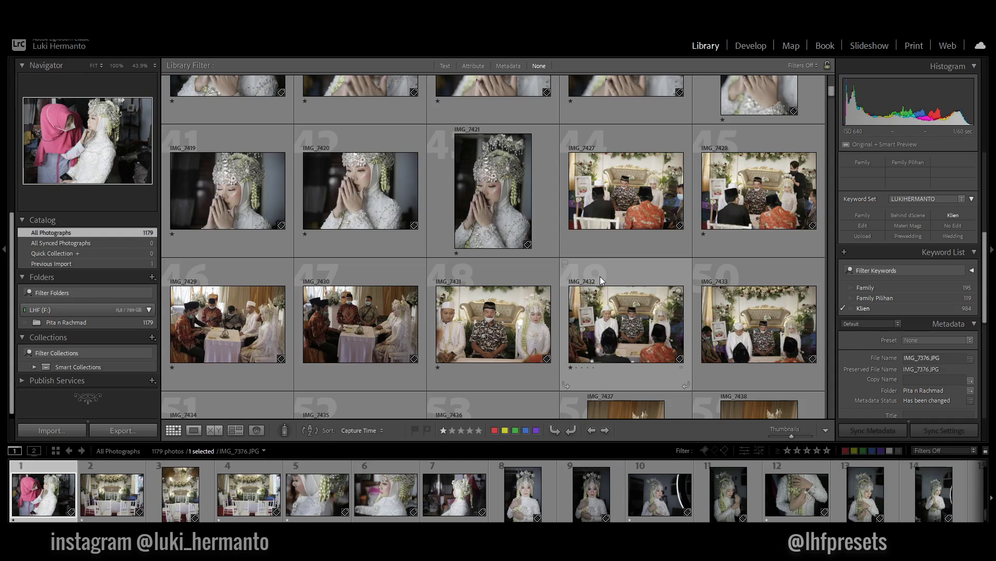
pyautogui.scroll(2, 600, 276)
pyautogui.scroll(2, 600, 276)
pyautogui.scroll(2, 600, 276)
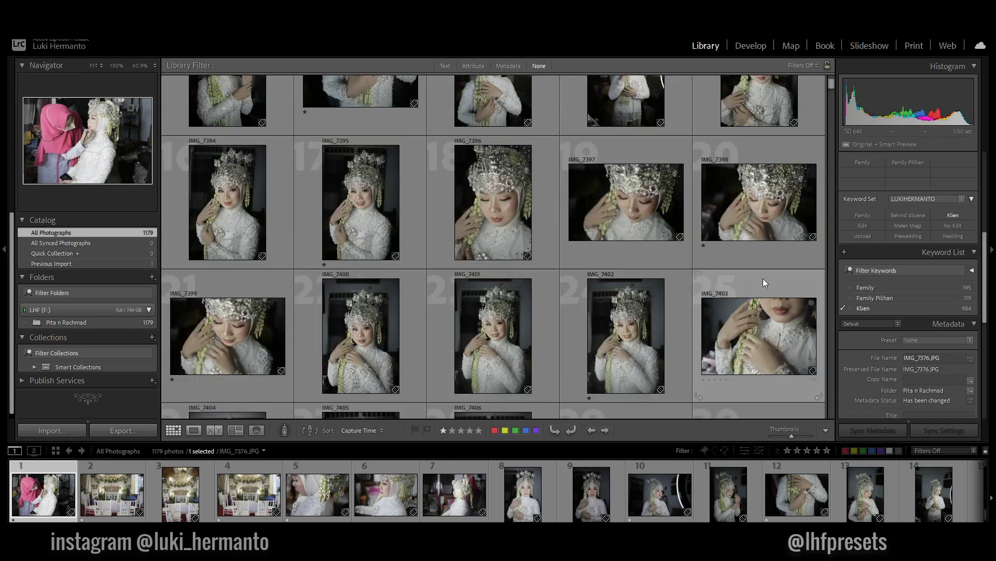
pyautogui.scroll(3, 762, 283)
pyautogui.scroll(2, 758, 283)
pyautogui.scroll(-5, 757, 283)
pyautogui.scroll(-3, 758, 283)
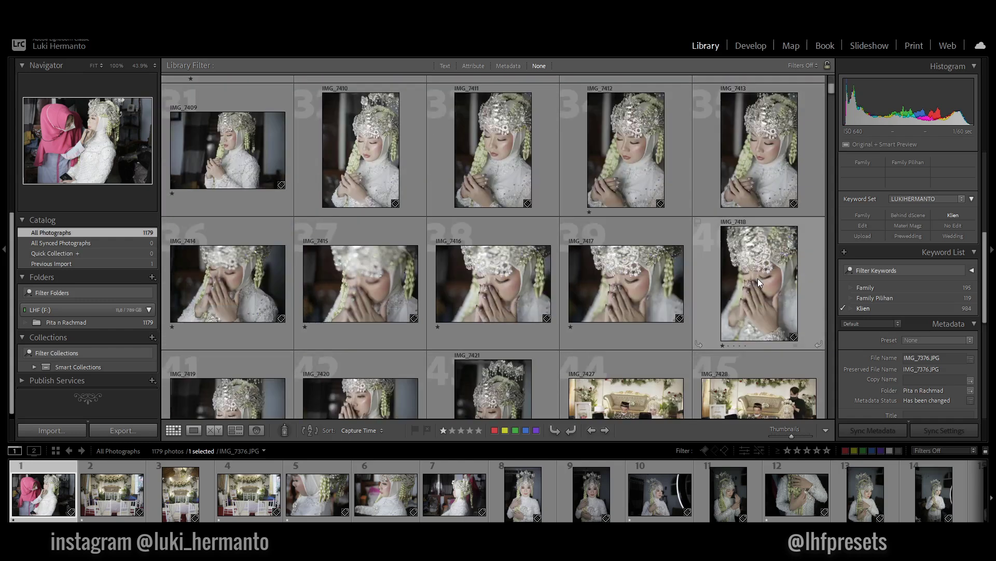
pyautogui.scroll(-5, 758, 278)
pyautogui.scroll(-2, 620, 267)
pyautogui.scroll(-2, 621, 267)
pyautogui.scroll(-2, 621, 266)
pyautogui.scroll(-2, 620, 267)
pyautogui.scroll(-2, 621, 267)
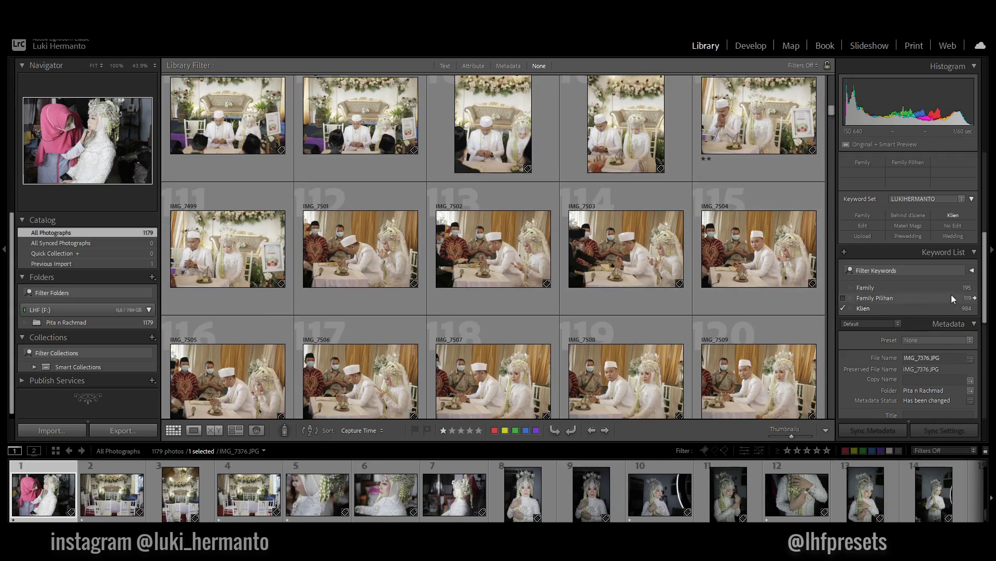
pyautogui.scroll(5, 530, 152)
pyautogui.scroll(5, 531, 151)
pyautogui.scroll(8, 529, 146)
pyautogui.scroll(4, 528, 147)
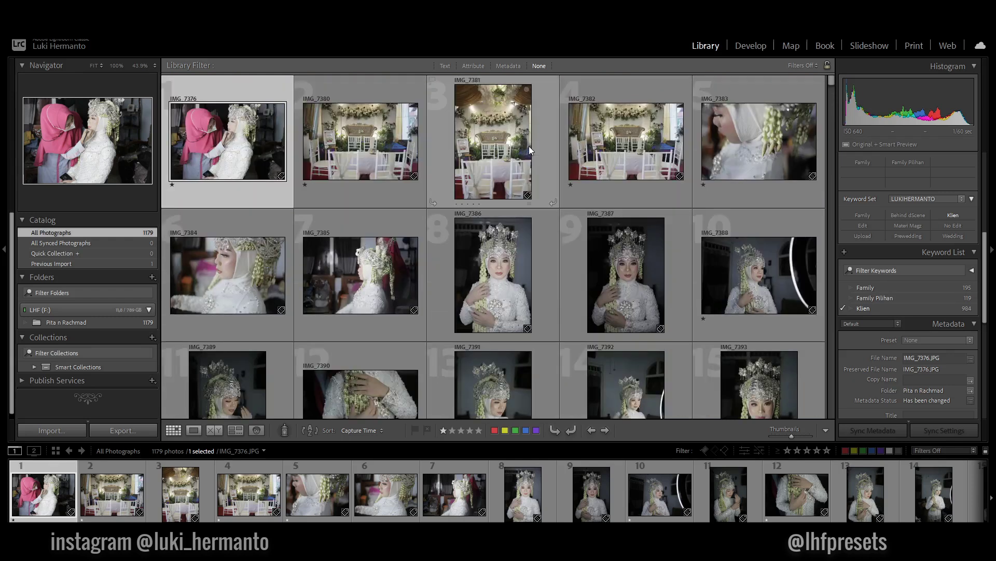
pyautogui.click(505, 66)
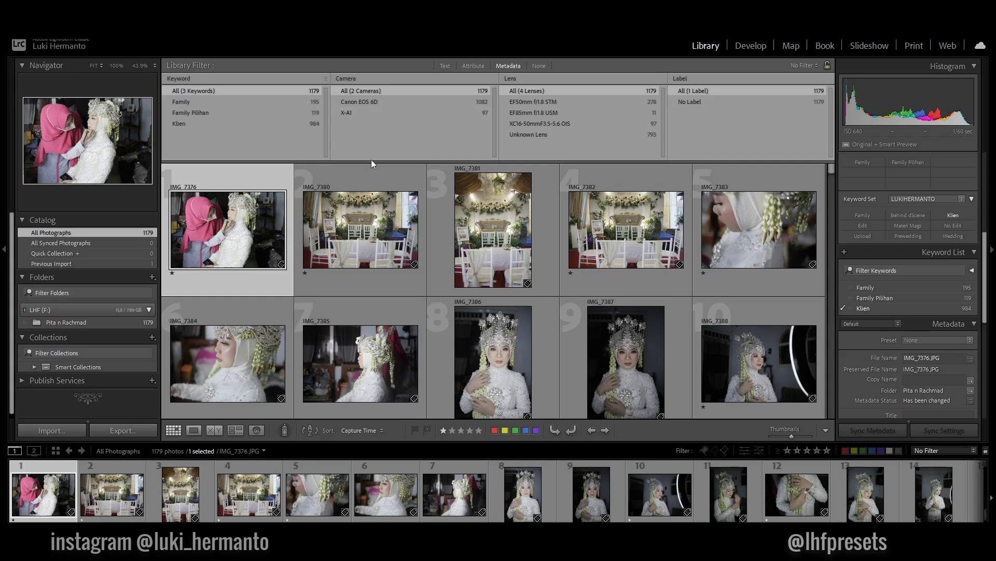
pyautogui.moveTo(359, 142)
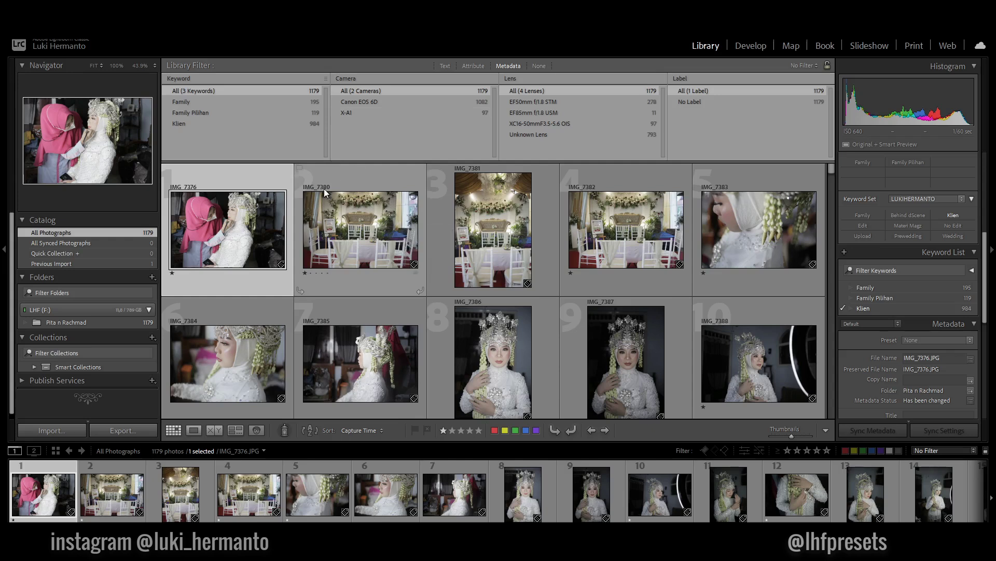
# - Filter the grid to photos tagged Family using the Keyword List
pyautogui.scroll(-3, 618, 302)
pyautogui.scroll(-3, 640, 296)
pyautogui.scroll(-3, 639, 296)
pyautogui.scroll(-3, 639, 296)
pyautogui.scroll(-3, 640, 295)
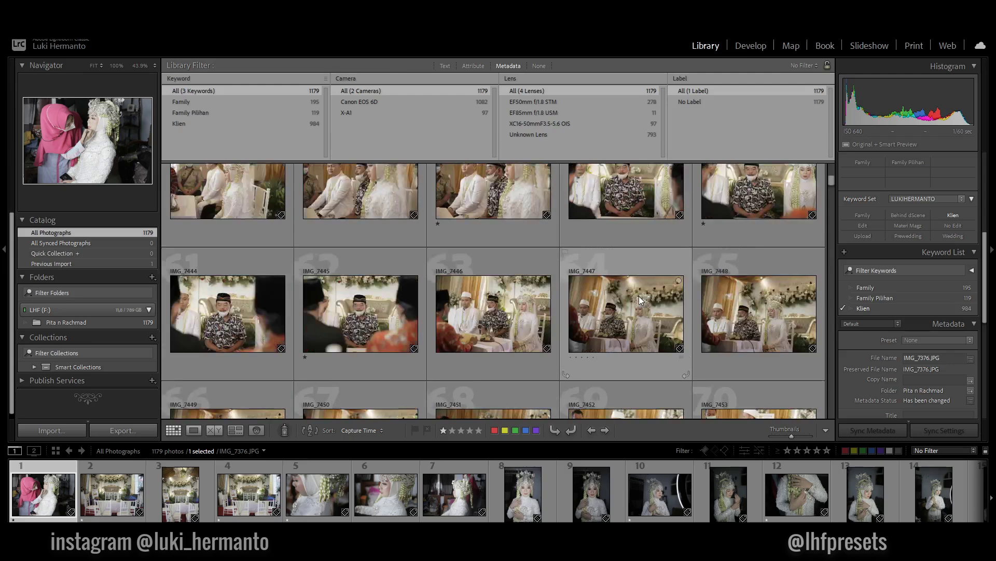
pyautogui.scroll(-3, 640, 295)
pyautogui.scroll(-3, 639, 296)
pyautogui.scroll(-3, 639, 296)
pyautogui.scroll(-1, 640, 296)
pyautogui.scroll(-2, 640, 296)
pyautogui.scroll(-1, 639, 296)
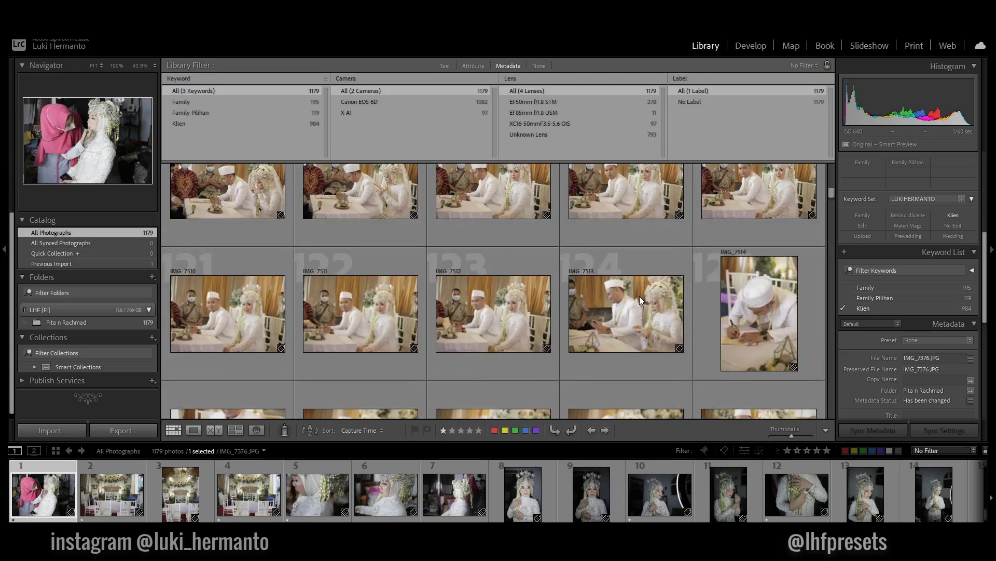
pyautogui.click(975, 288)
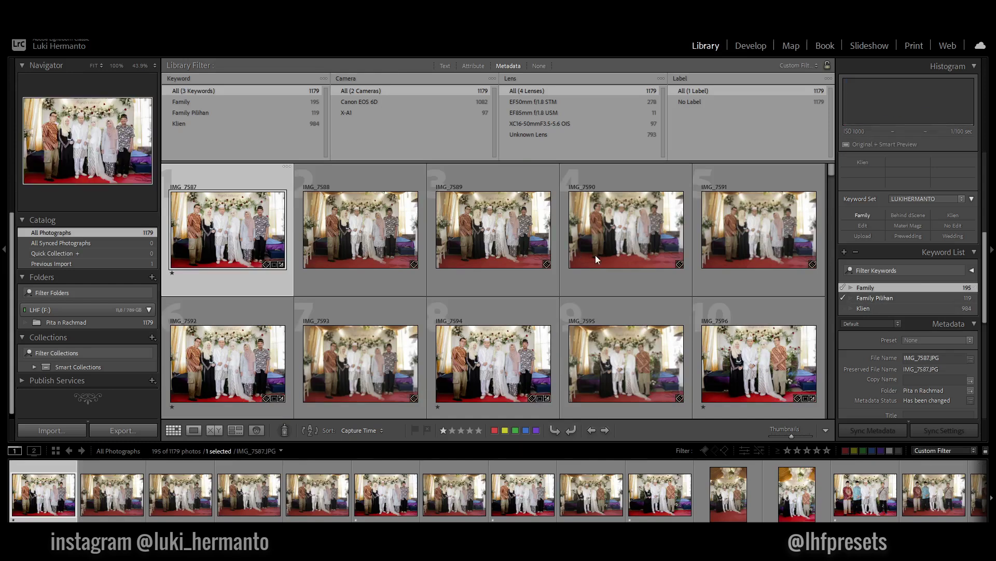
# - Narrow the grid to the 119 photos tagged Family Pilihan
pyautogui.scroll(-3, 579, 257)
pyautogui.scroll(-3, 579, 259)
pyautogui.scroll(-3, 578, 262)
pyautogui.scroll(-2, 579, 263)
pyautogui.scroll(-2, 578, 263)
pyautogui.scroll(-2, 578, 263)
pyautogui.scroll(-1, 543, 263)
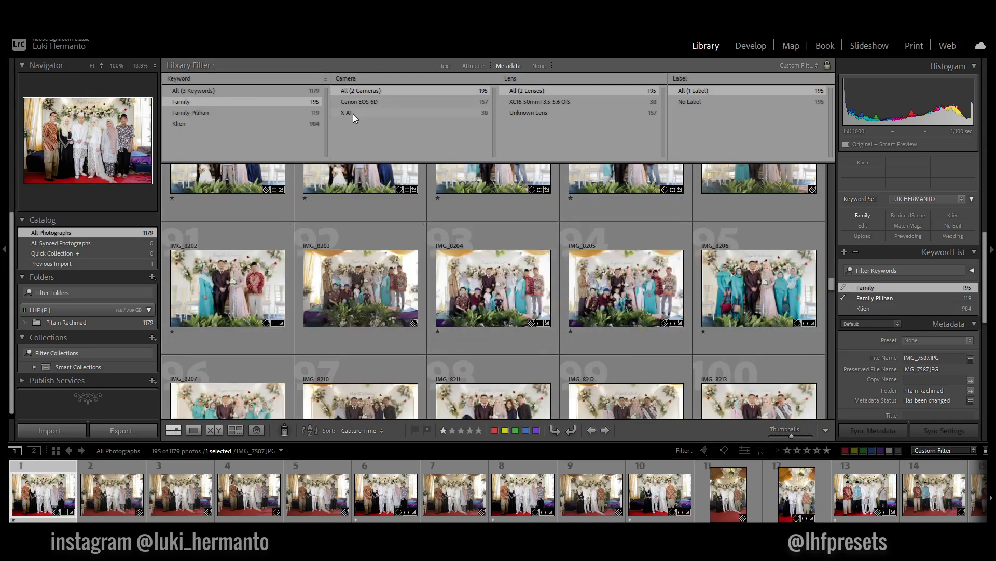
pyautogui.scroll(-5, 524, 275)
pyautogui.scroll(-3, 558, 295)
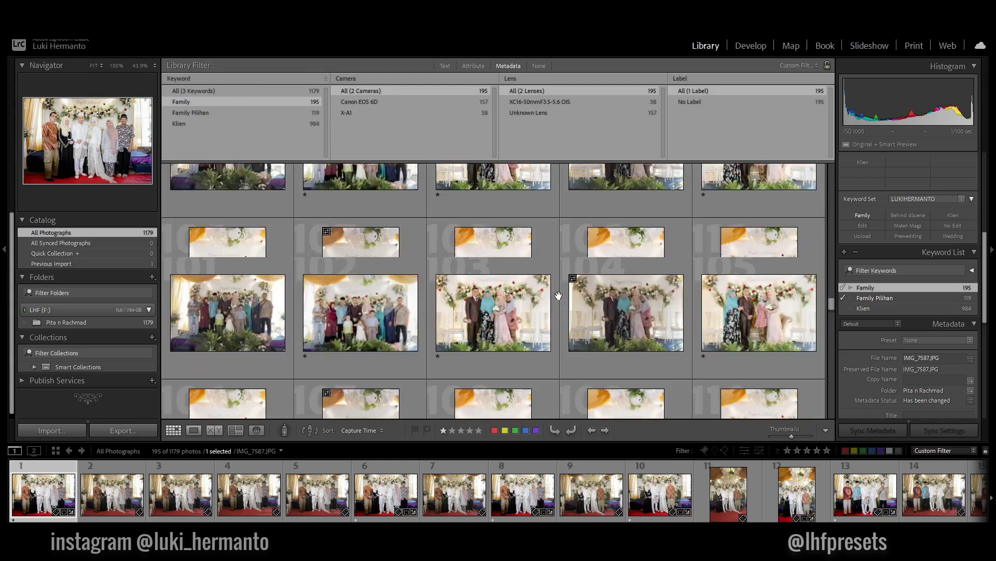
pyautogui.scroll(-3, 559, 295)
pyautogui.scroll(-3, 558, 295)
pyautogui.scroll(-3, 558, 294)
pyautogui.scroll(-3, 559, 295)
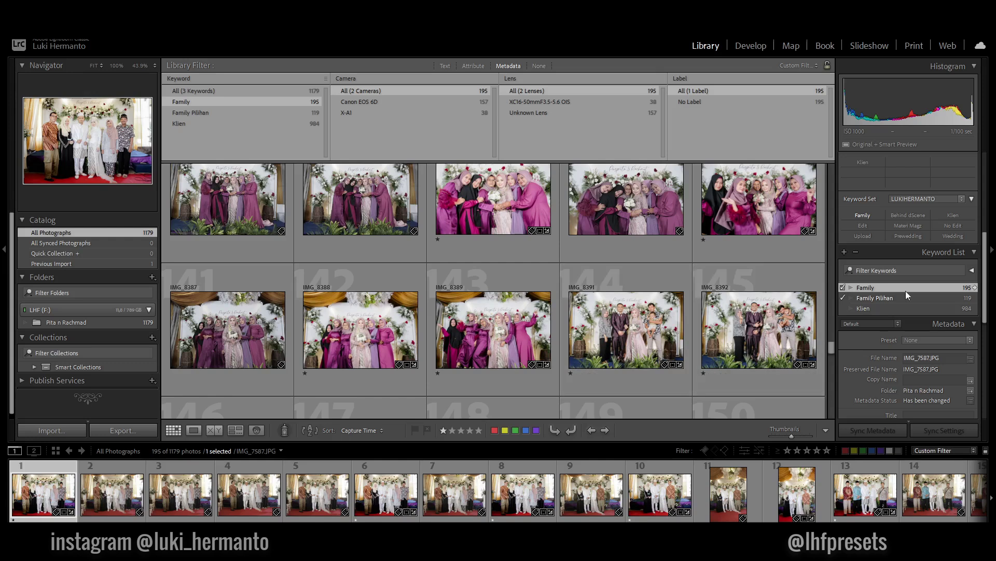
pyautogui.scroll(4, 907, 270)
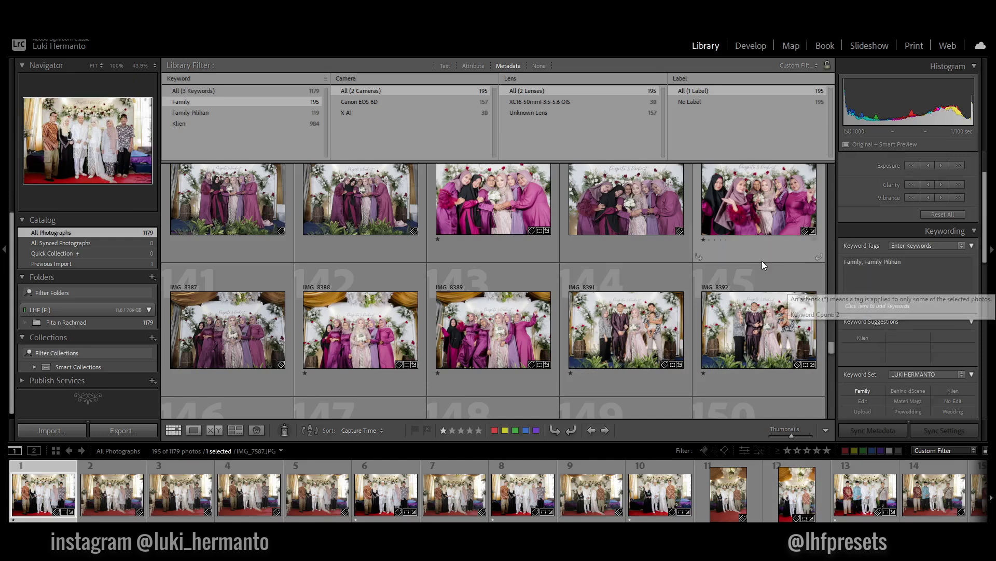
pyautogui.scroll(-3, 652, 282)
pyautogui.scroll(-1, 652, 284)
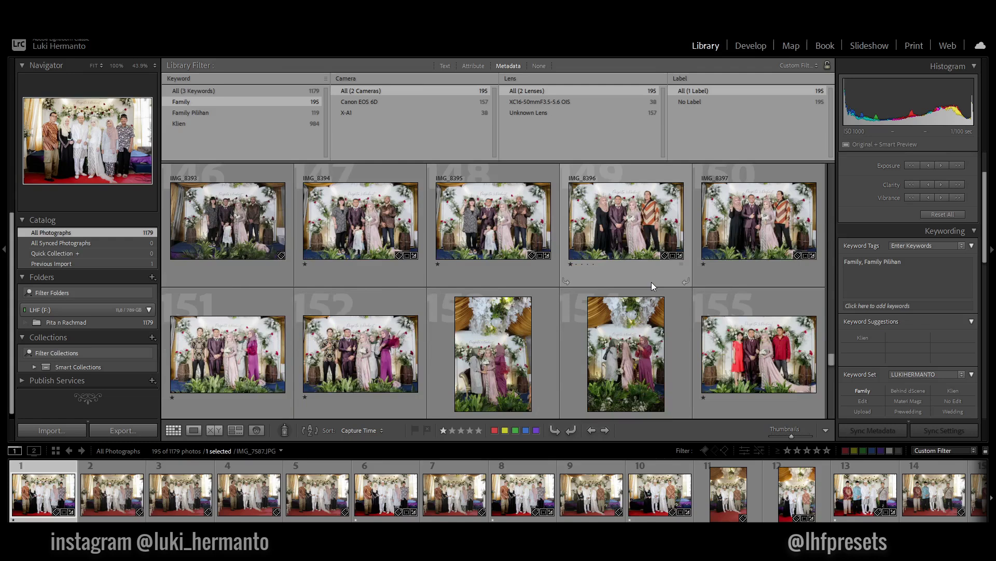
pyautogui.scroll(1, 651, 284)
pyautogui.scroll(-1, 652, 285)
pyautogui.scroll(-4, 652, 281)
pyautogui.scroll(-4, 652, 282)
pyautogui.scroll(-3, 652, 282)
pyautogui.scroll(-3, 655, 282)
pyautogui.scroll(-3, 659, 286)
pyautogui.scroll(-5, 655, 285)
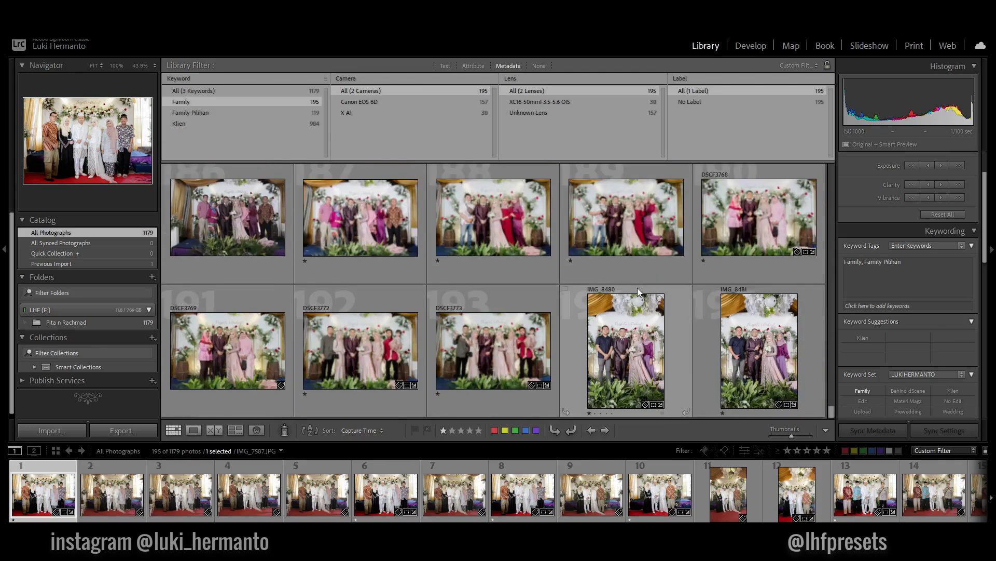
pyautogui.scroll(3, 678, 307)
pyautogui.scroll(1, 671, 307)
pyautogui.scroll(3, 671, 303)
pyautogui.scroll(1, 672, 303)
pyautogui.scroll(3, 670, 303)
pyautogui.scroll(2, 666, 301)
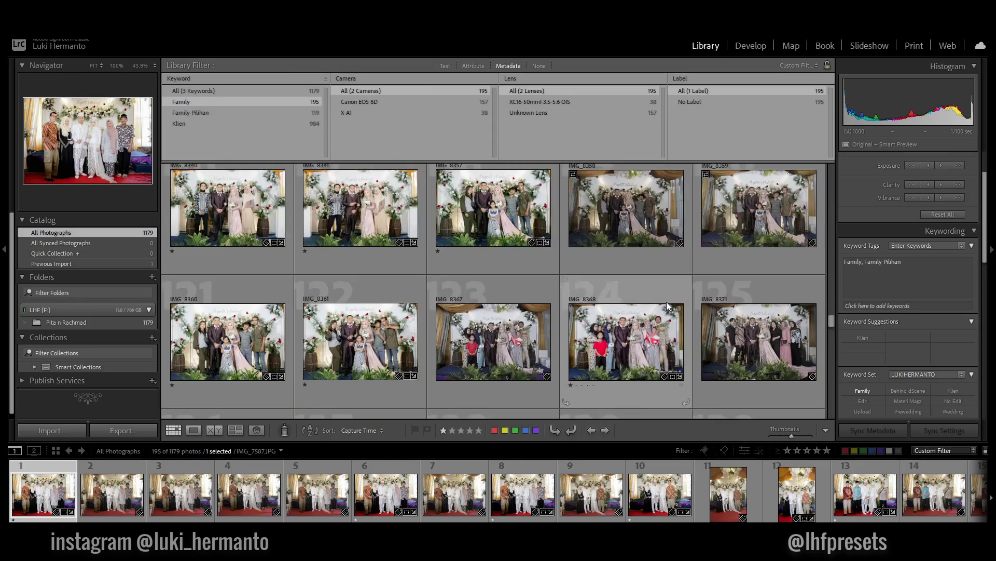
pyautogui.scroll(3, 666, 301)
pyautogui.scroll(2, 666, 300)
pyautogui.scroll(1, 666, 300)
pyautogui.scroll(1, 666, 300)
pyautogui.scroll(1, 665, 300)
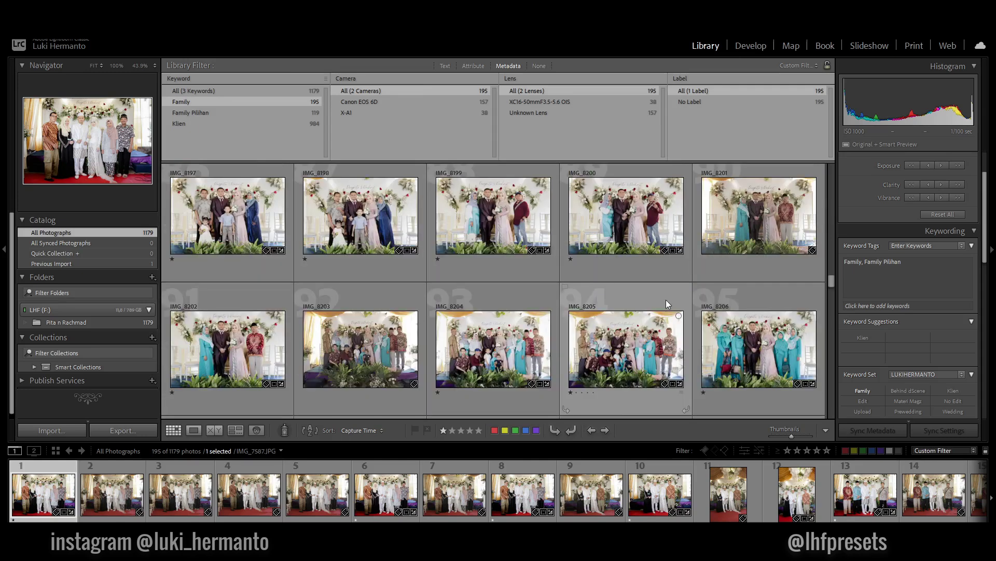
pyautogui.scroll(1, 666, 300)
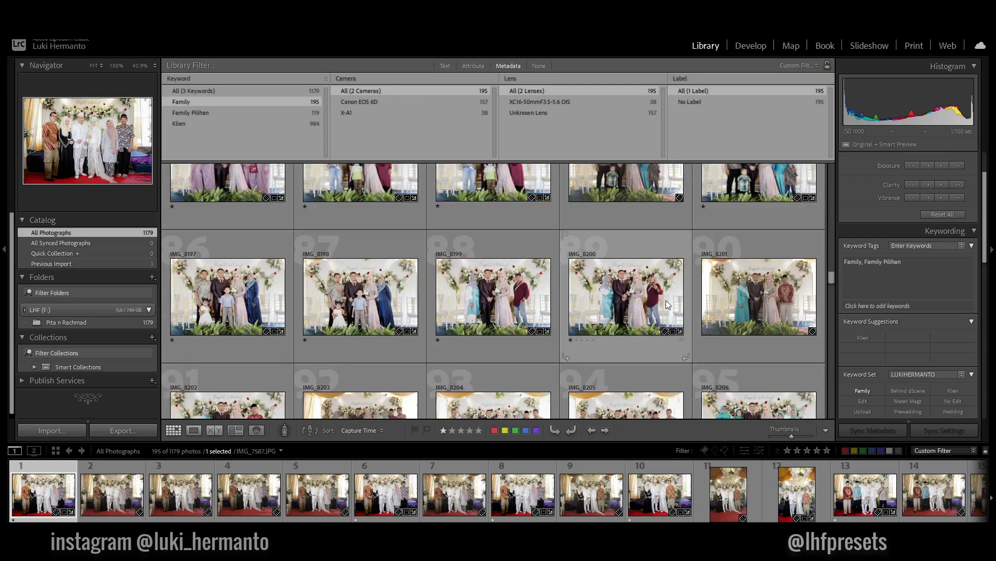
pyautogui.scroll(2, 665, 300)
pyautogui.scroll(1, 666, 300)
pyautogui.scroll(1, 666, 300)
pyautogui.scroll(-2, 665, 300)
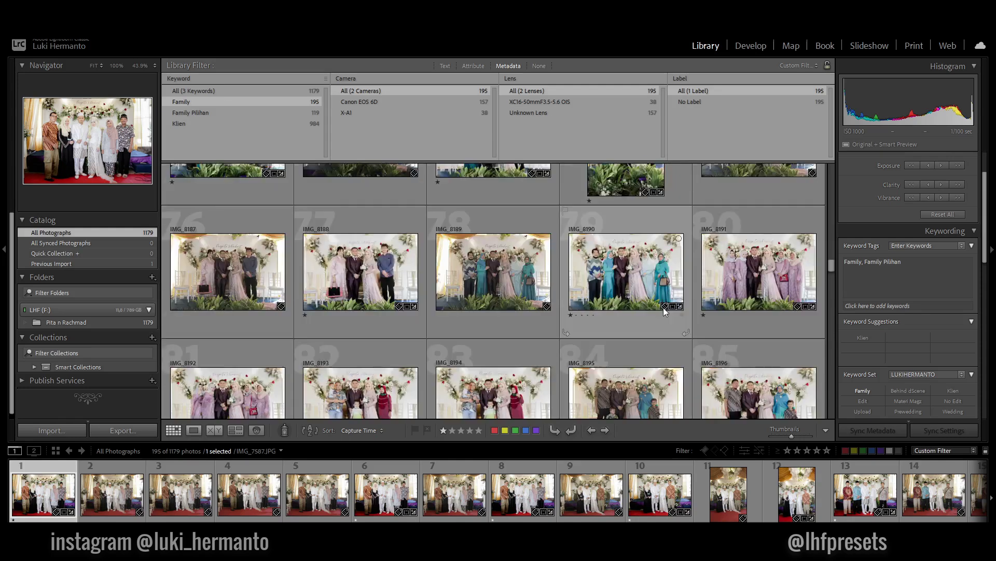
pyautogui.scroll(-2, 640, 304)
pyautogui.scroll(-5, 640, 305)
pyautogui.scroll(-4, 639, 305)
pyautogui.scroll(-5, 639, 304)
pyautogui.scroll(-4, 639, 304)
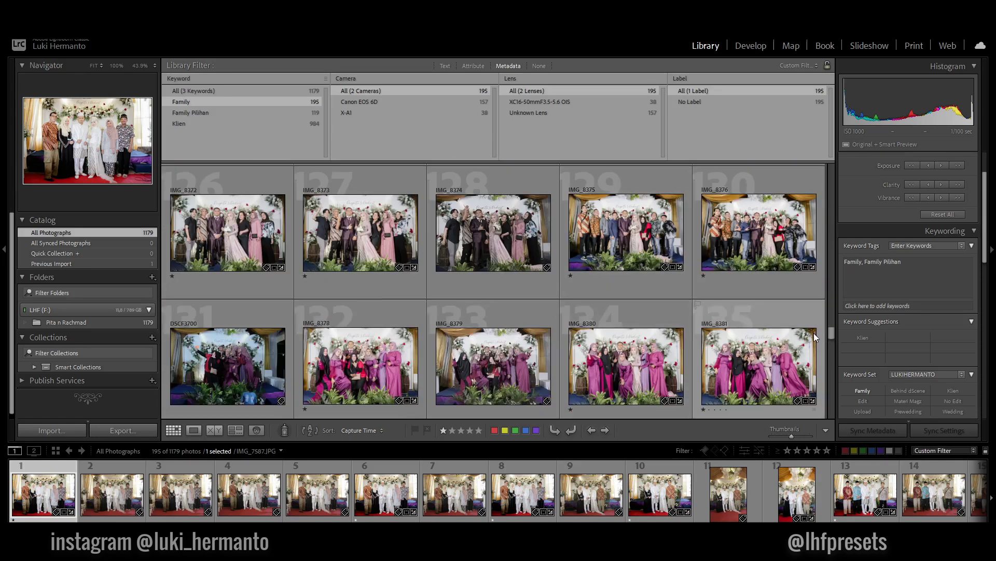
pyautogui.scroll(-3, 951, 312)
pyautogui.scroll(-2, 951, 312)
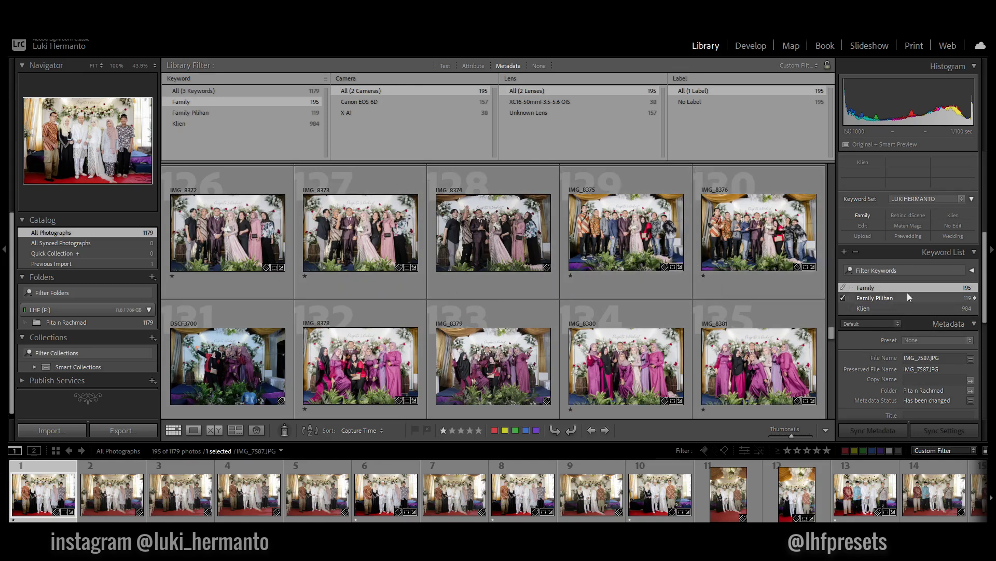
pyautogui.scroll(-2, 727, 290)
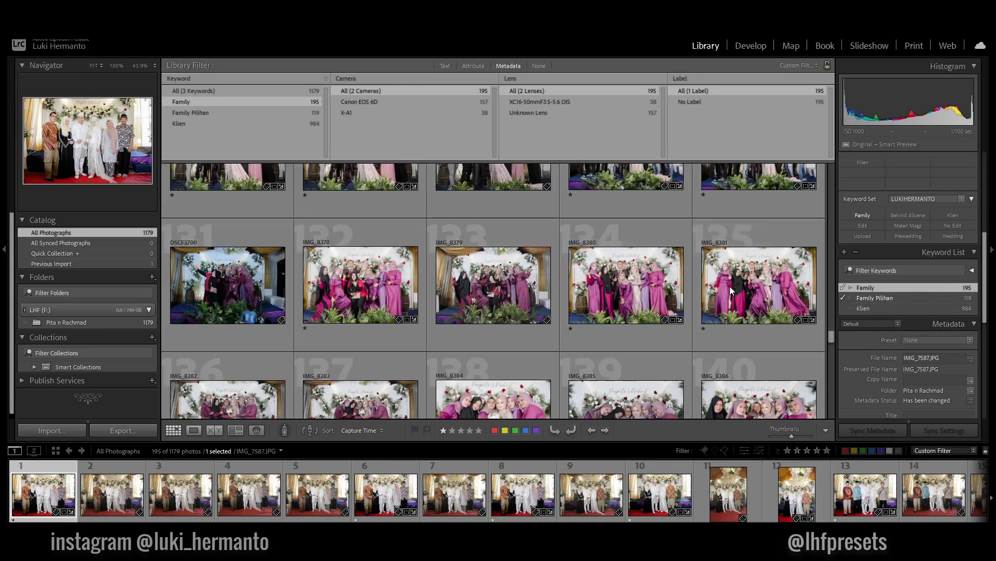
pyautogui.click(974, 299)
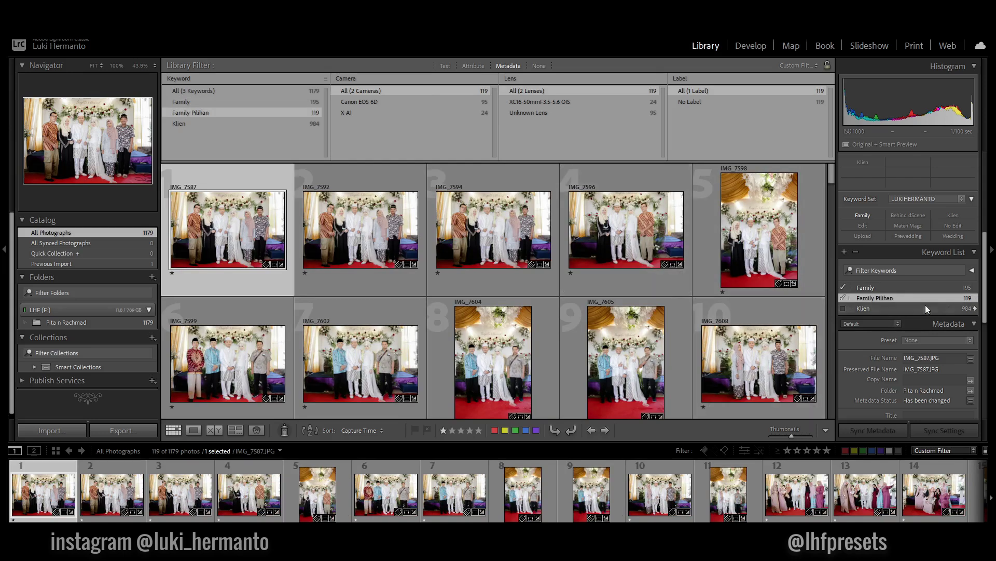
# - Open photo DSCF3767 at full size in Loupe view
pyautogui.scroll(-5, 692, 276)
pyautogui.scroll(-10, 691, 276)
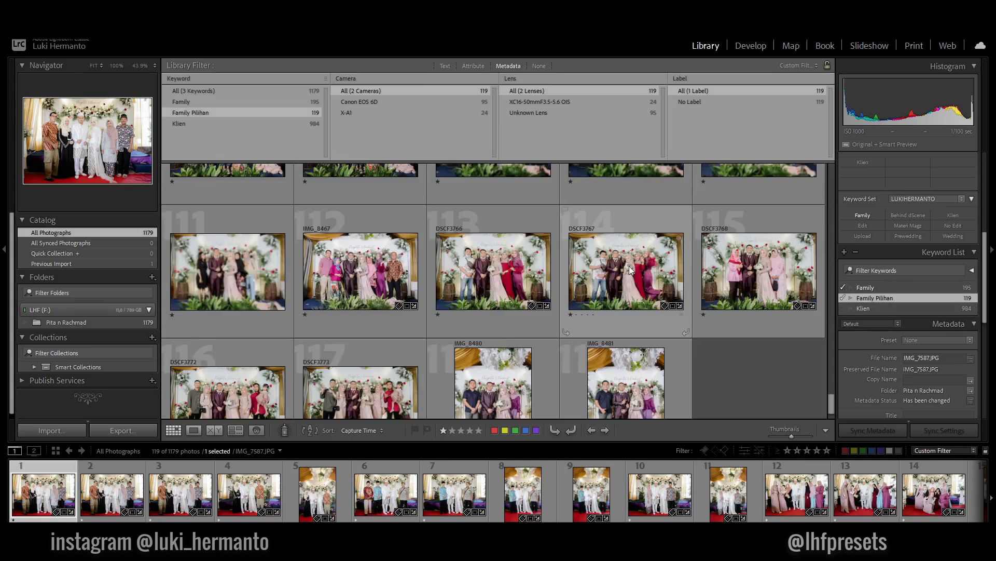
pyautogui.doubleClick(629, 266)
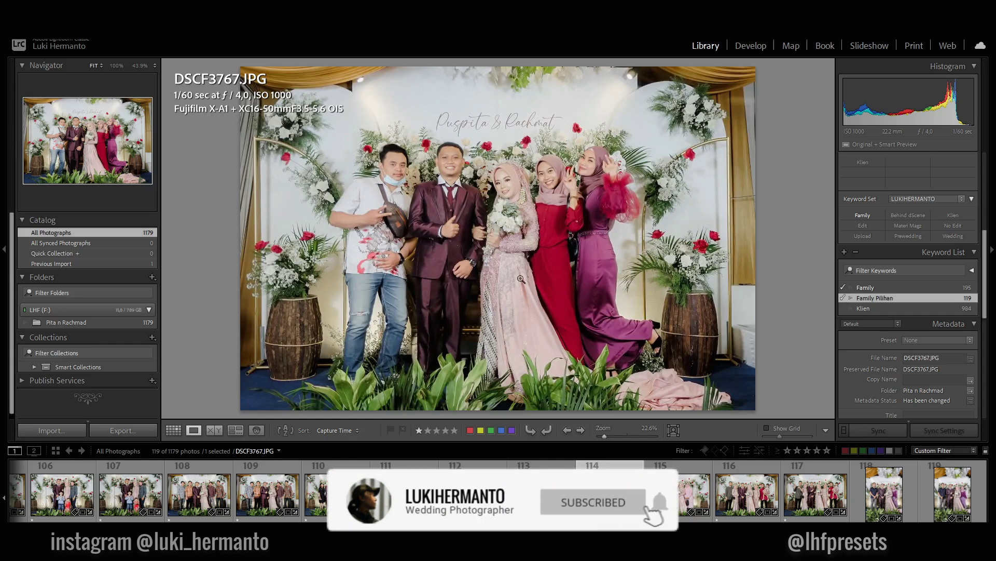
# - Step back through the earlier Family Pilihan group portraits in Loupe view to IMG_8399
pyautogui.hotkey('shift', 'Left')
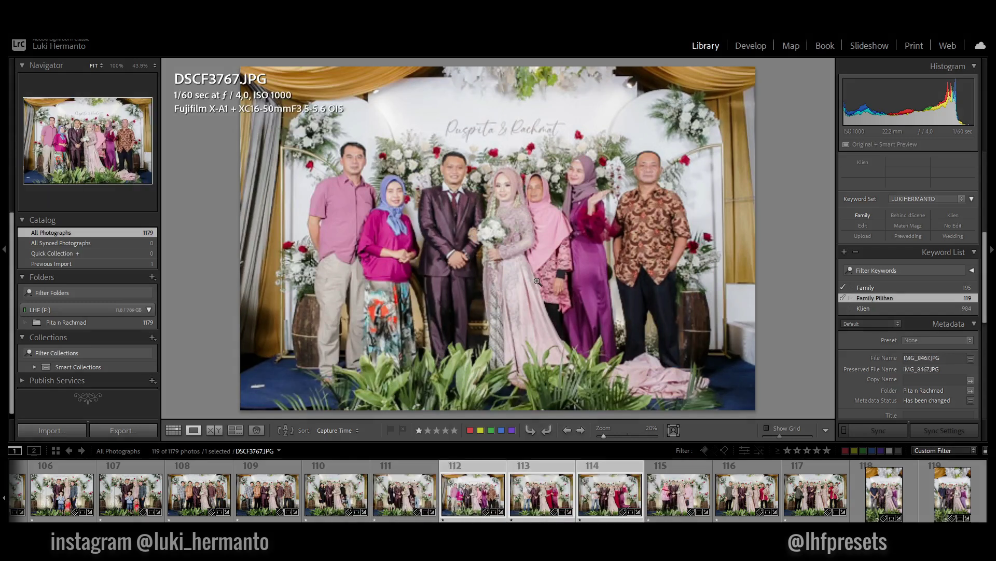
pyautogui.hotkey('shift', 'Left')
pyautogui.hotkey('shift', 'Left')
pyautogui.hotkey('shift', 'Left')
pyautogui.hotkey('shift', 'Left')
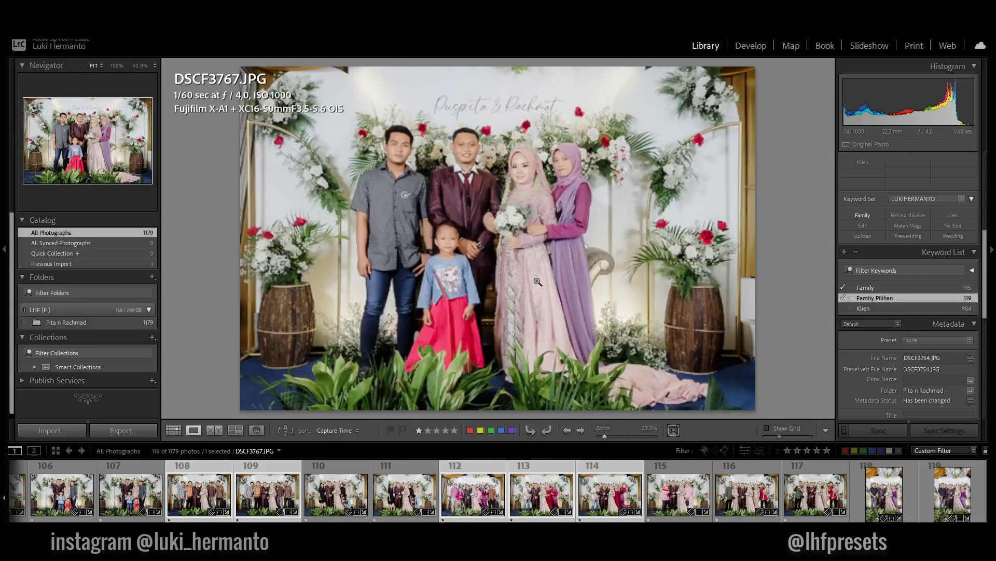
pyautogui.hotkey('shift', 'Left')
pyautogui.hotkey('shift', 'Left')
pyautogui.hotkey('shift', 'Left')
pyautogui.hotkey('shift', 'Left')
pyautogui.hotkey('shift', 'Left')
pyautogui.hotkey('shift', 'Left')
pyautogui.hotkey('shift', 'Left')
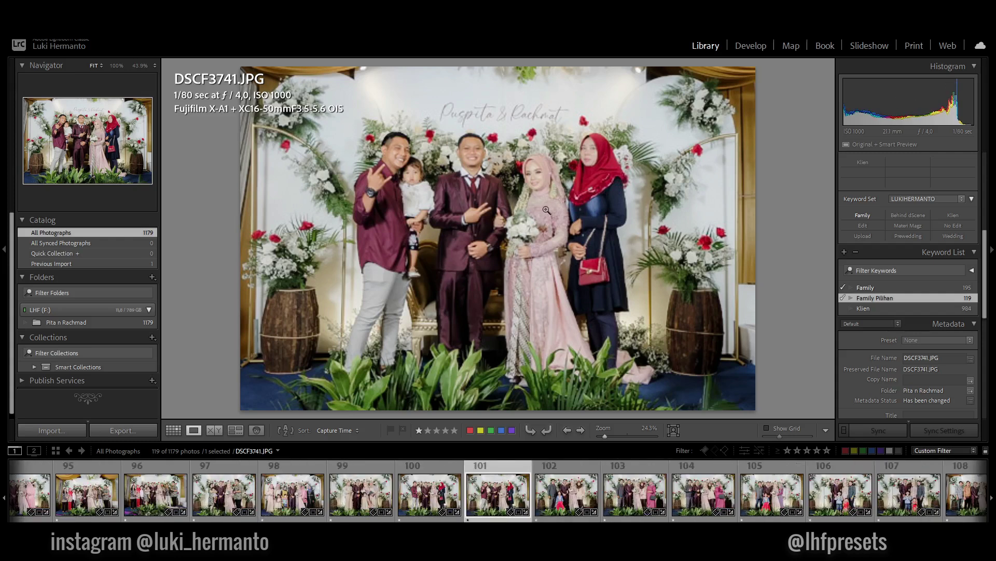
pyautogui.hotkey('shift', 'Left')
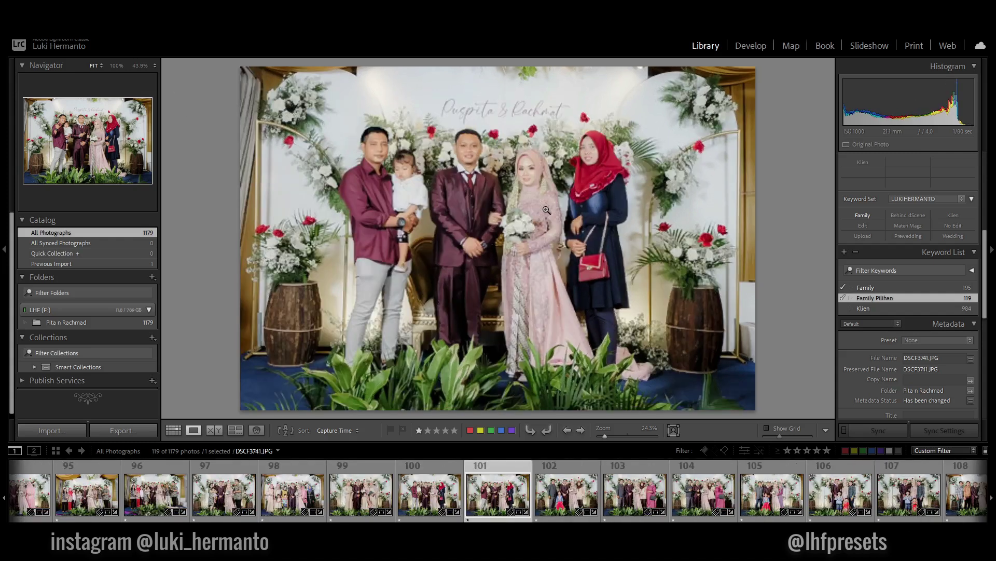
pyautogui.hotkey('shift', 'Left')
pyautogui.press('Left')
pyautogui.press('Left')
pyautogui.press('Left')
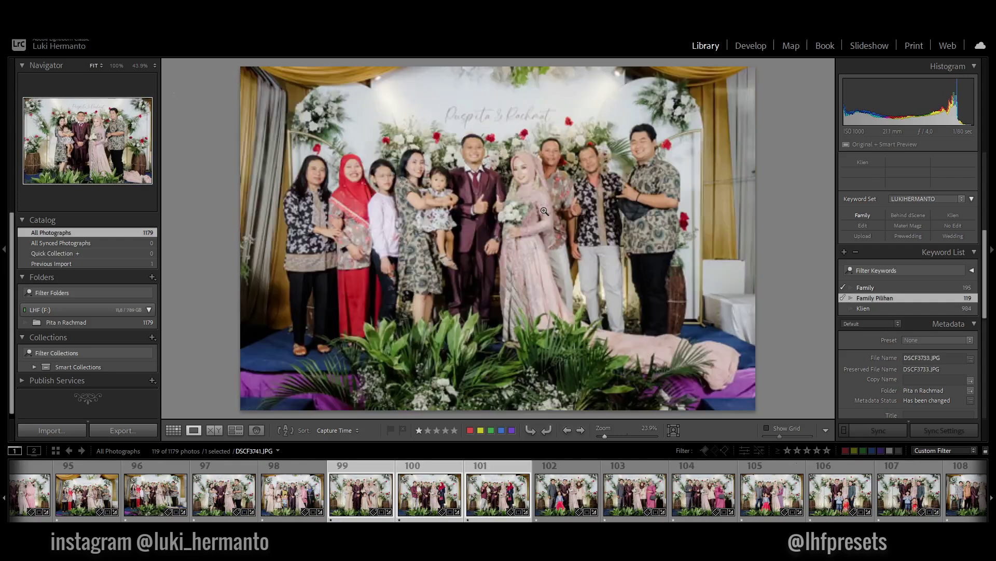
pyautogui.press('Left')
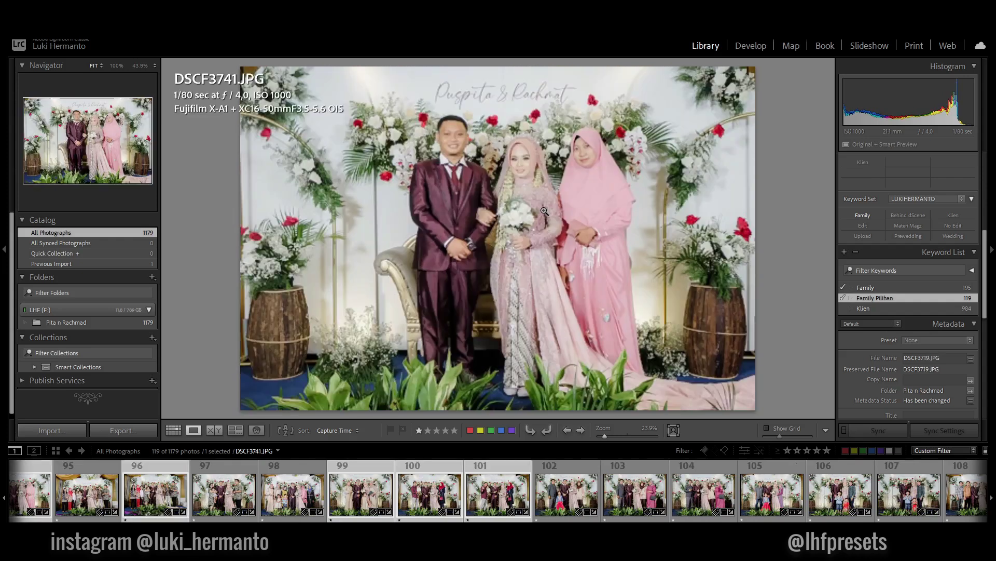
pyautogui.press('Left')
pyautogui.press('Left')
pyautogui.press('Left')
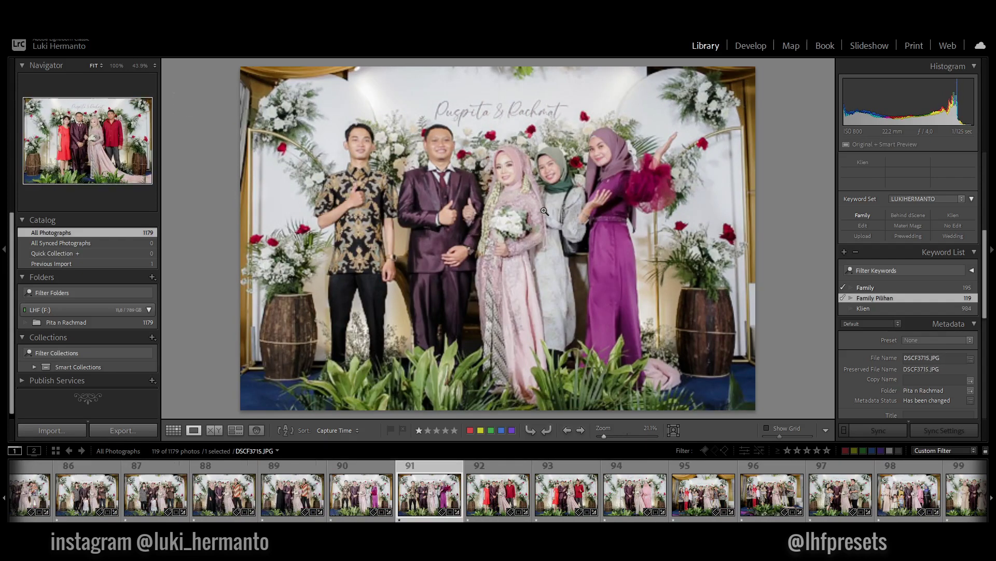
pyautogui.press('Left')
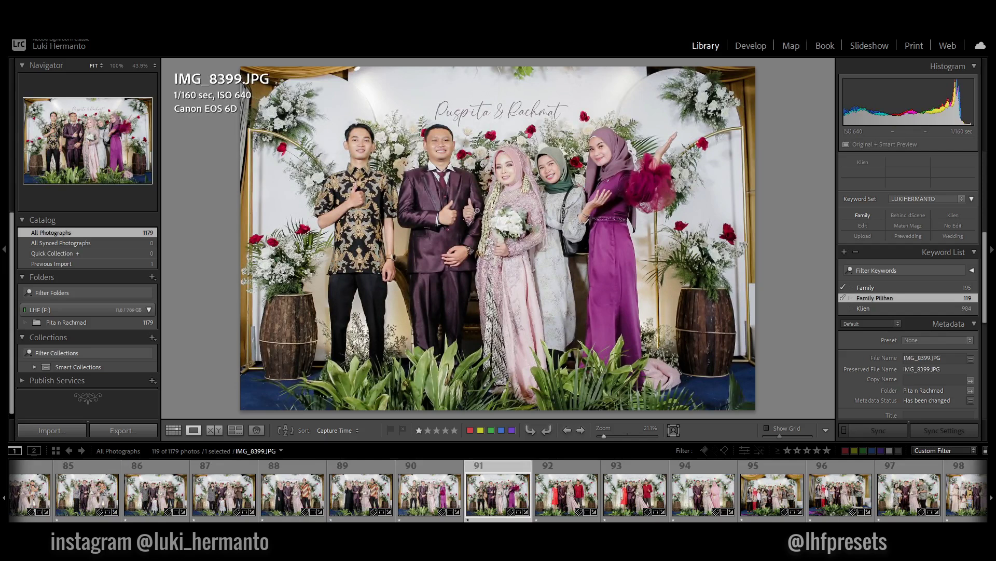
# - Compare portrait DSCF3715 with IMG_8399, then step back through earlier portraits
pyautogui.press('Right')
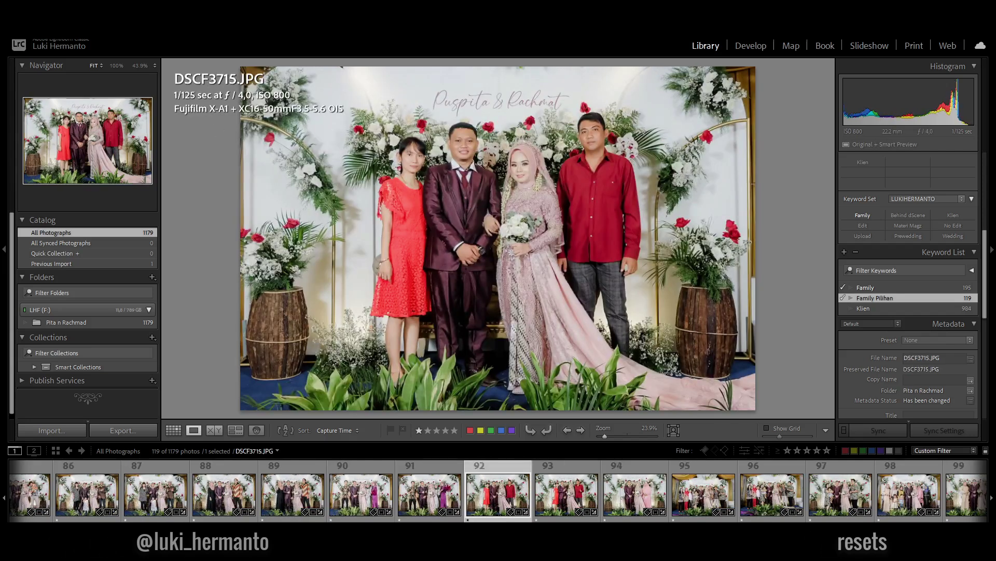
pyautogui.press('Left')
pyautogui.press('Right')
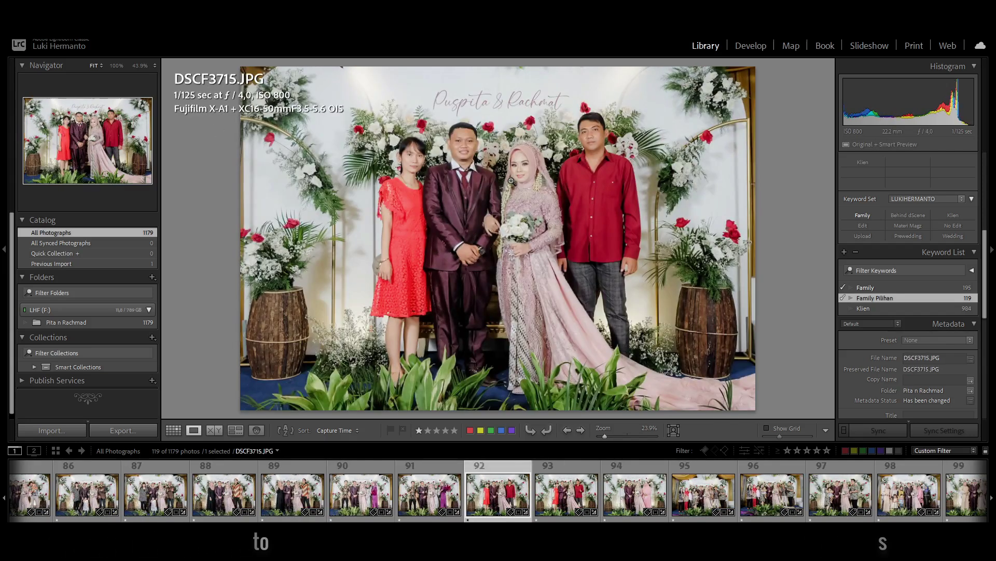
pyautogui.press('Left')
pyautogui.press('Right')
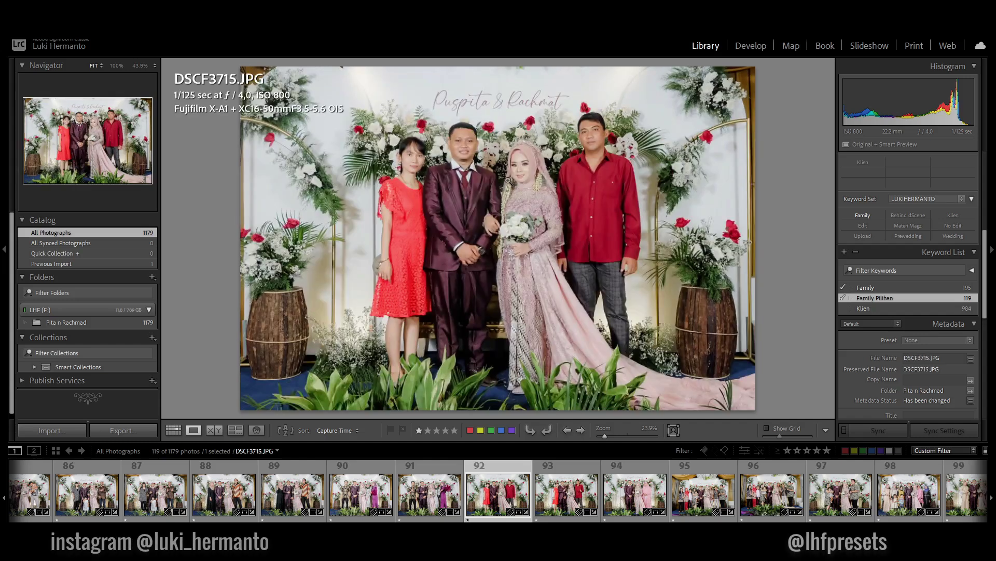
pyautogui.press('Left')
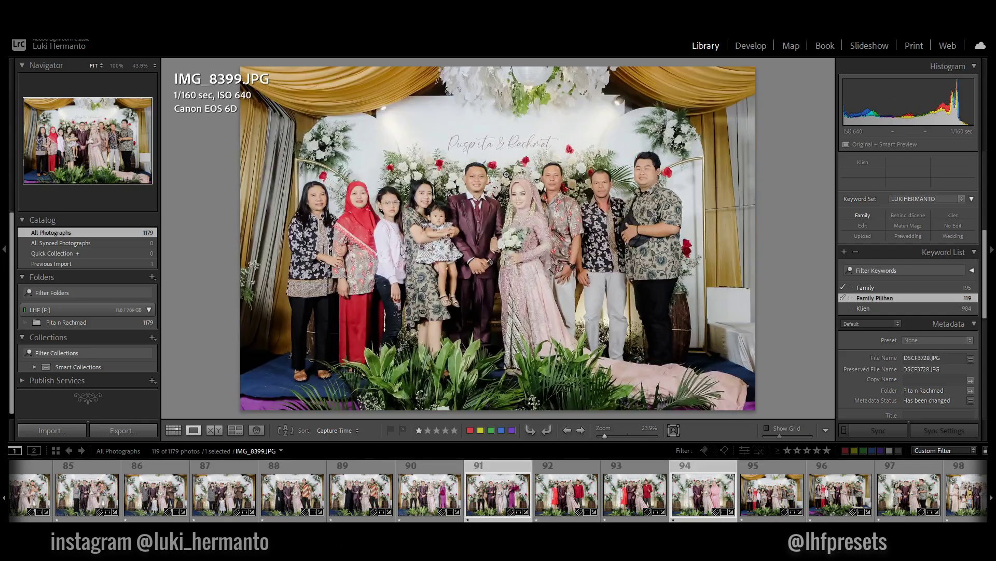
pyautogui.press('Left')
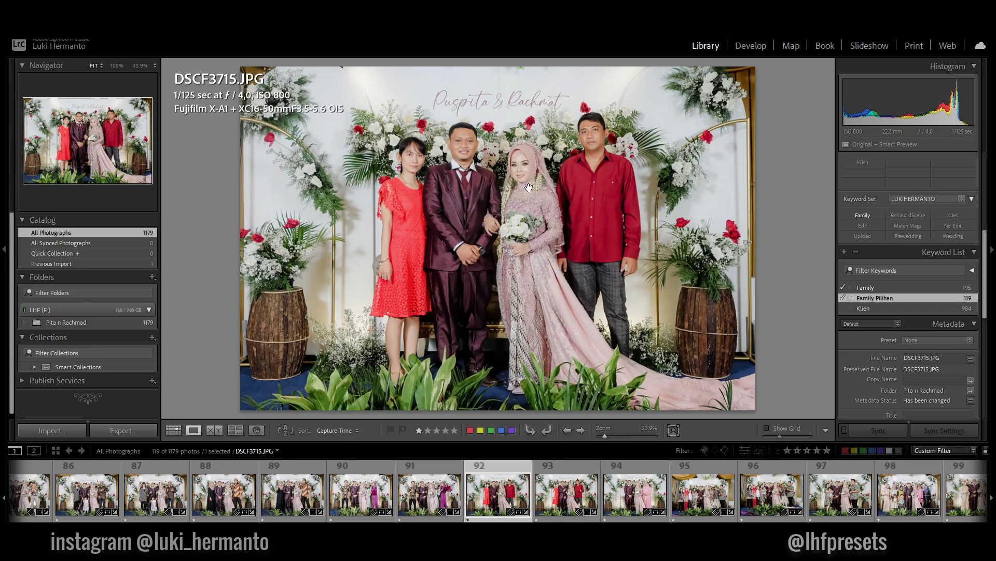
# - Return to the Family Pilihan grid and scroll back up to the top
pyautogui.press('g')
pyautogui.scroll(-3, 513, 260)
pyautogui.scroll(3, 628, 287)
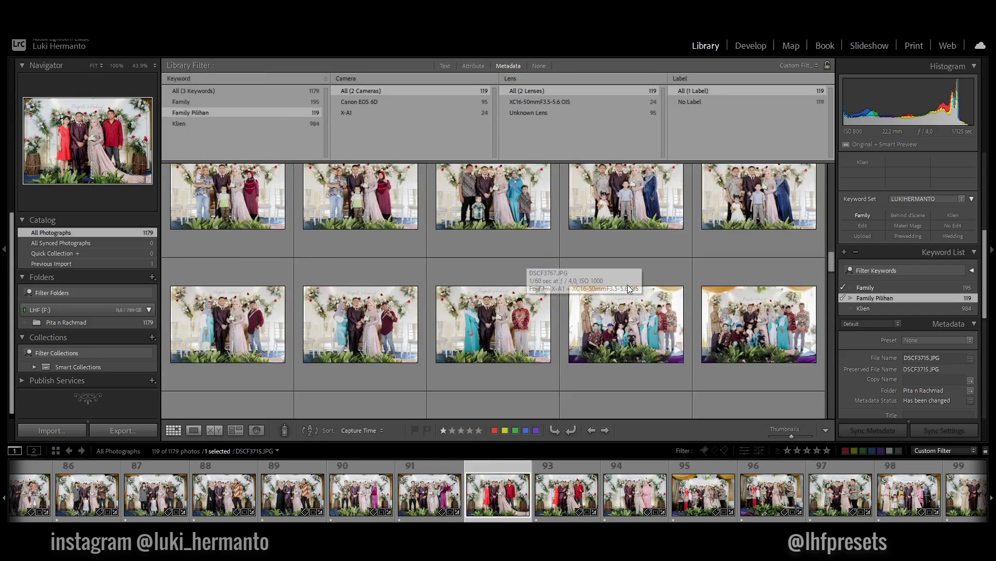
pyautogui.scroll(3, 627, 287)
pyautogui.scroll(3, 626, 286)
pyautogui.scroll(3, 607, 285)
pyautogui.scroll(3, 599, 282)
pyautogui.scroll(3, 607, 285)
pyautogui.scroll(2, 615, 289)
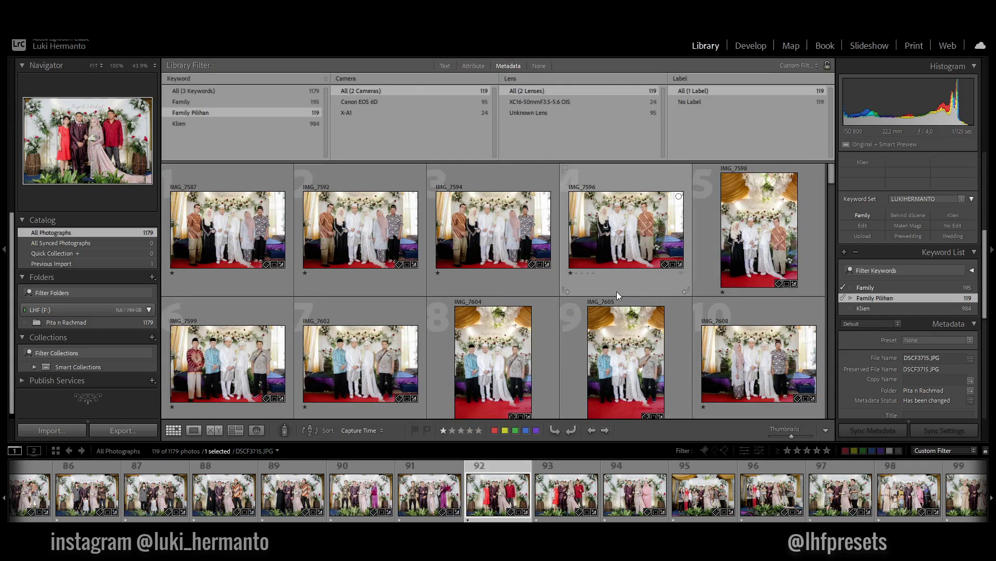
pyautogui.scroll(-3, 616, 291)
pyautogui.scroll(-2, 669, 296)
pyautogui.scroll(3, 738, 300)
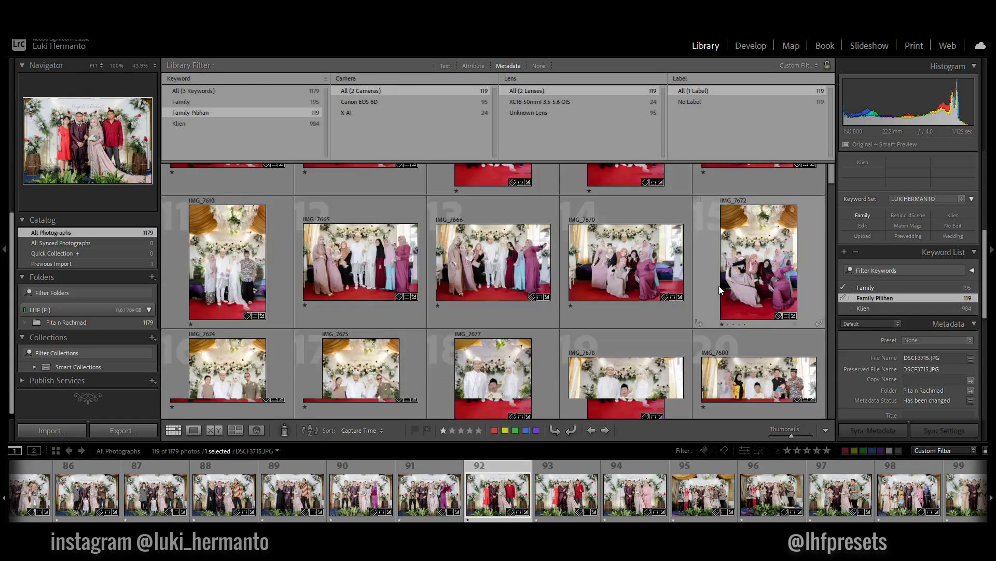
pyautogui.scroll(2, 718, 286)
pyautogui.scroll(3, 898, 286)
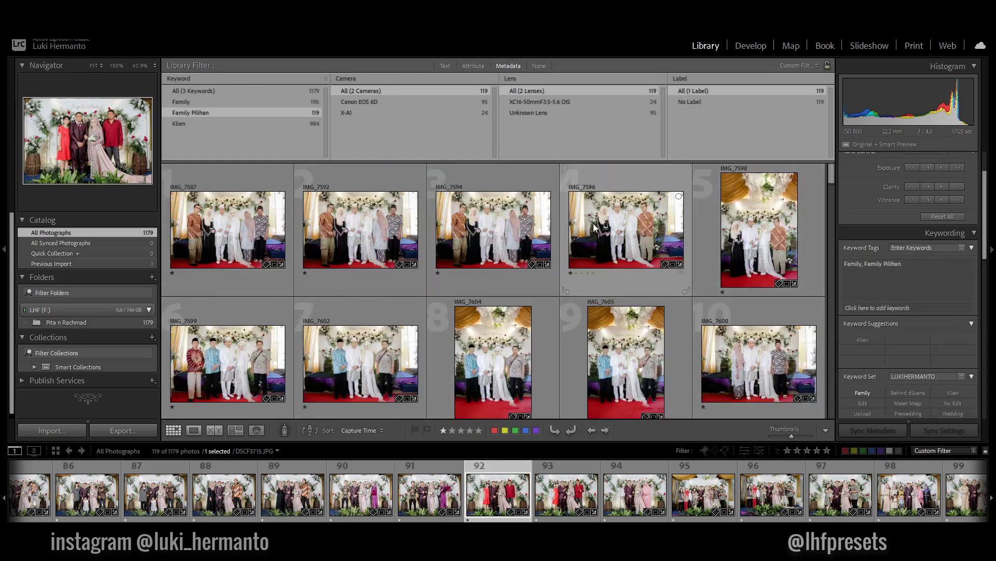
# - Select IMG_7596, then all 119 photos, and check the Keyword List shows Family tags
pyautogui.click(592, 228)
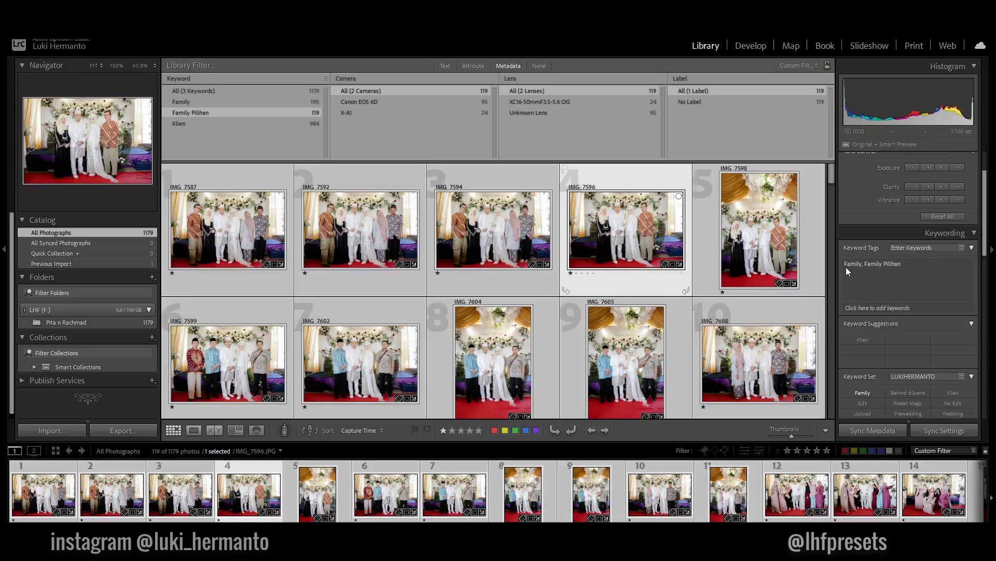
pyautogui.hotkey('ctrl', 'a')
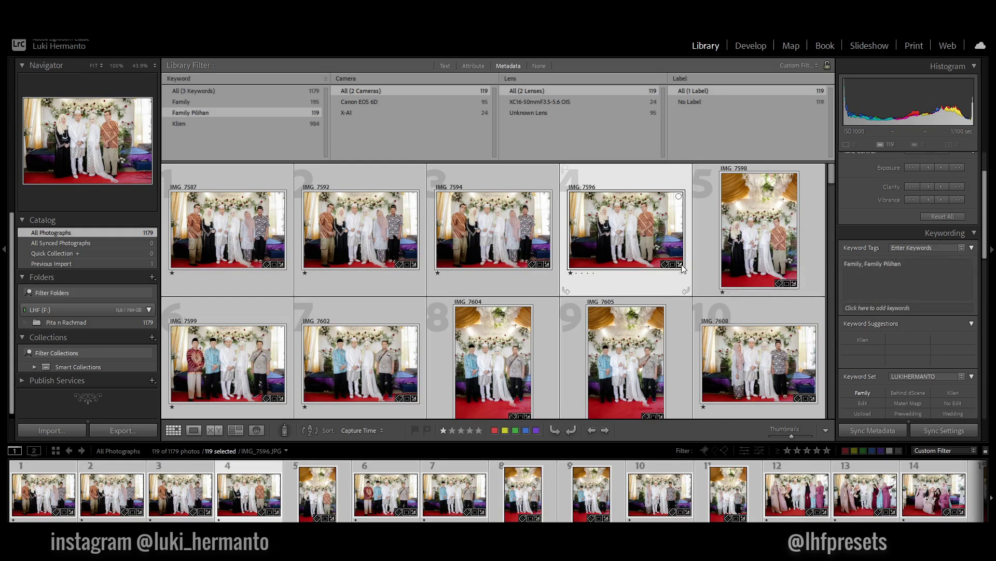
pyautogui.scroll(-4, 799, 277)
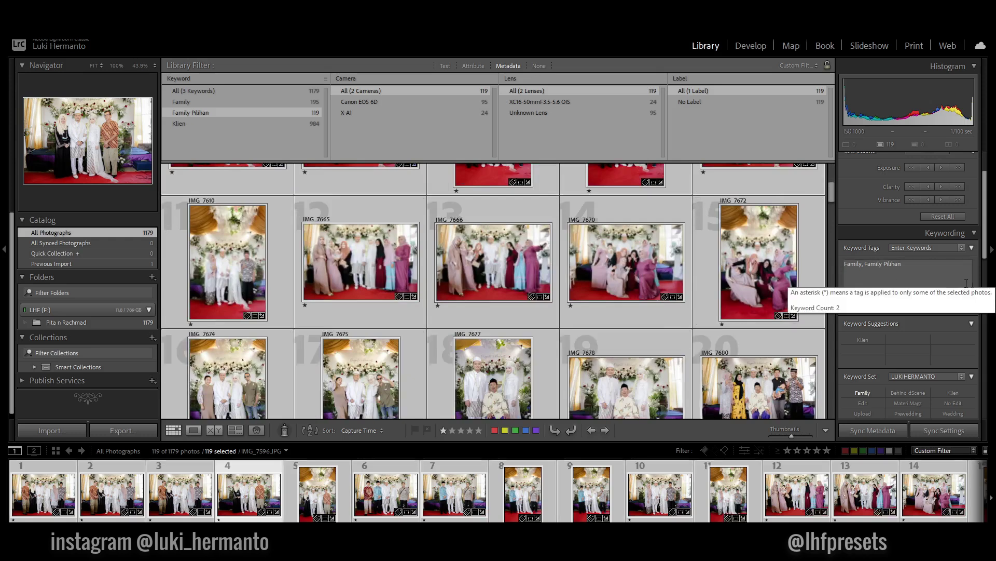
pyautogui.scroll(-3, 981, 285)
pyautogui.scroll(-3, 982, 286)
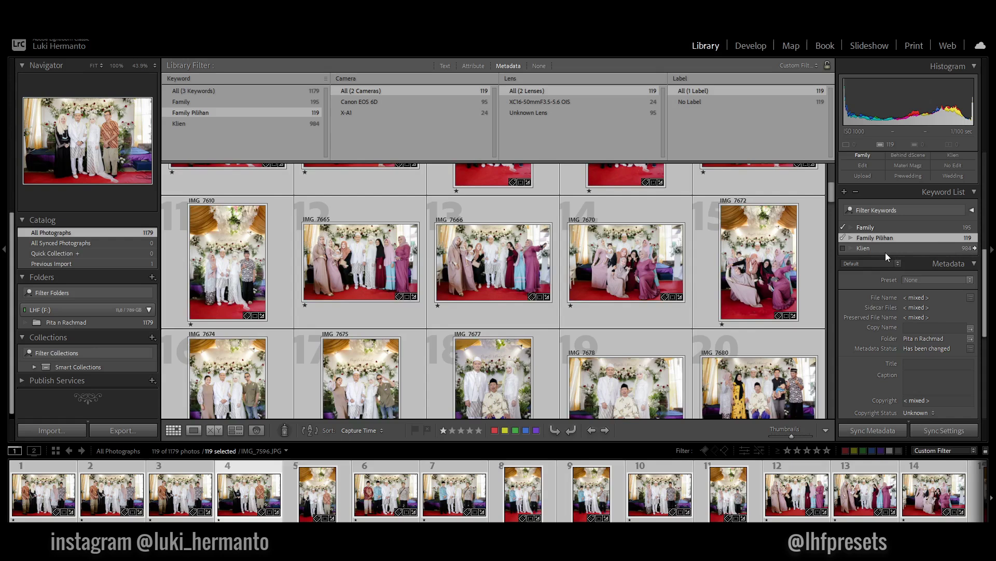
# - Filter the catalog to Klien-tagged photos and glance at IMG_7381 full size
pyautogui.click(972, 248)
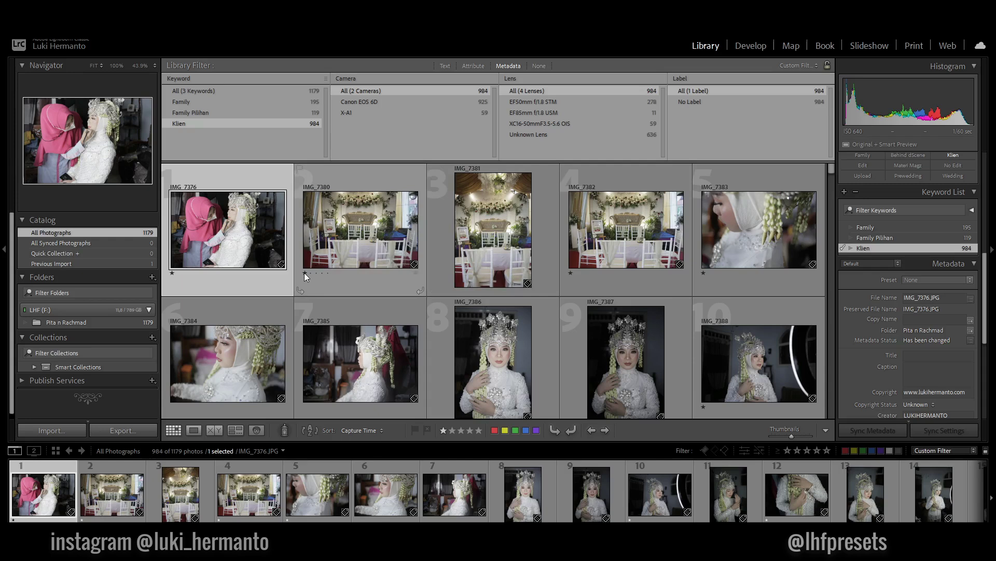
pyautogui.doubleClick(490, 240)
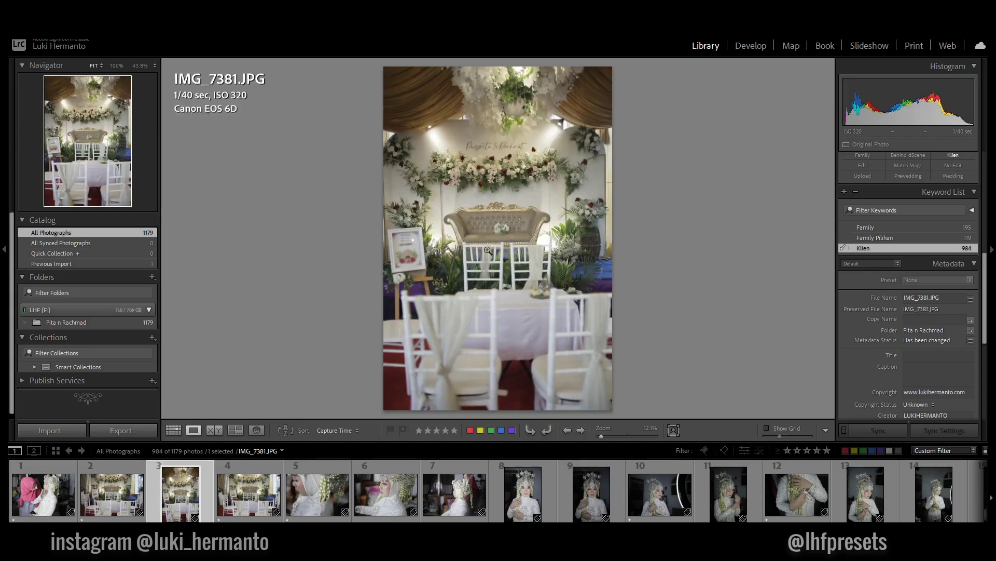
pyautogui.press('g')
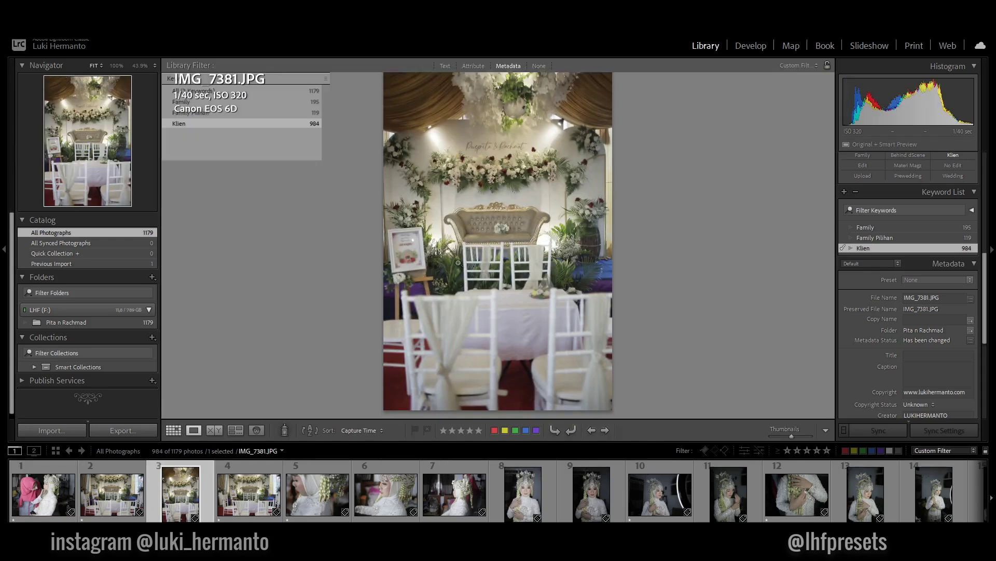
# - Give IMG_7382 a one-star rating and open IMG_7380 large to inspect it
pyautogui.scroll(-3, 635, 263)
pyautogui.scroll(3, 635, 262)
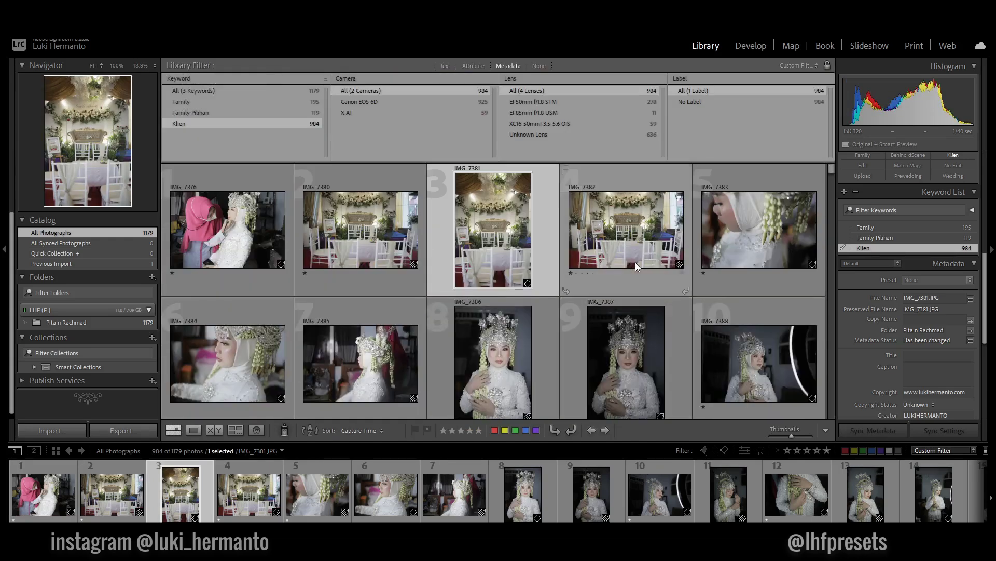
pyautogui.click(624, 234)
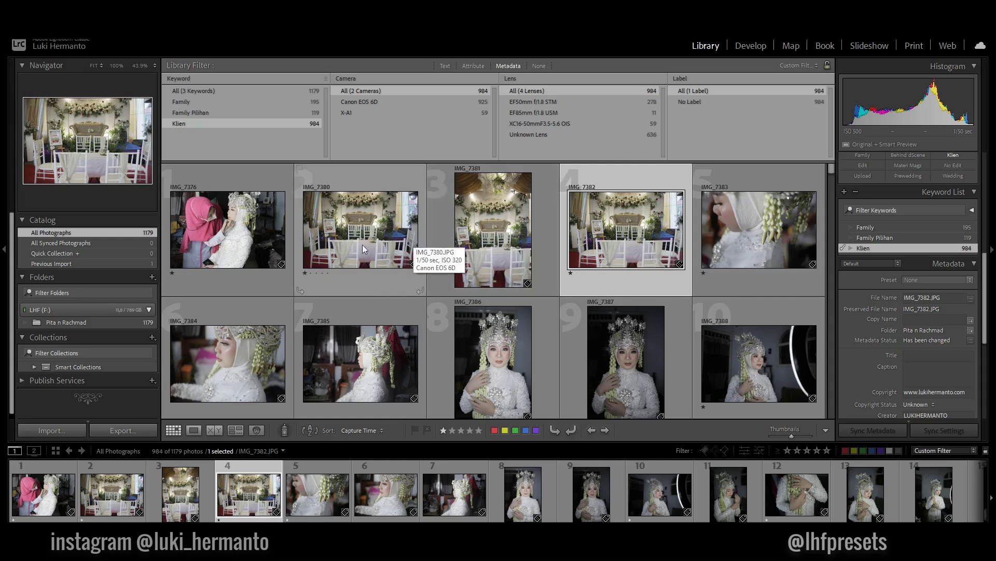
pyautogui.doubleClick(354, 233)
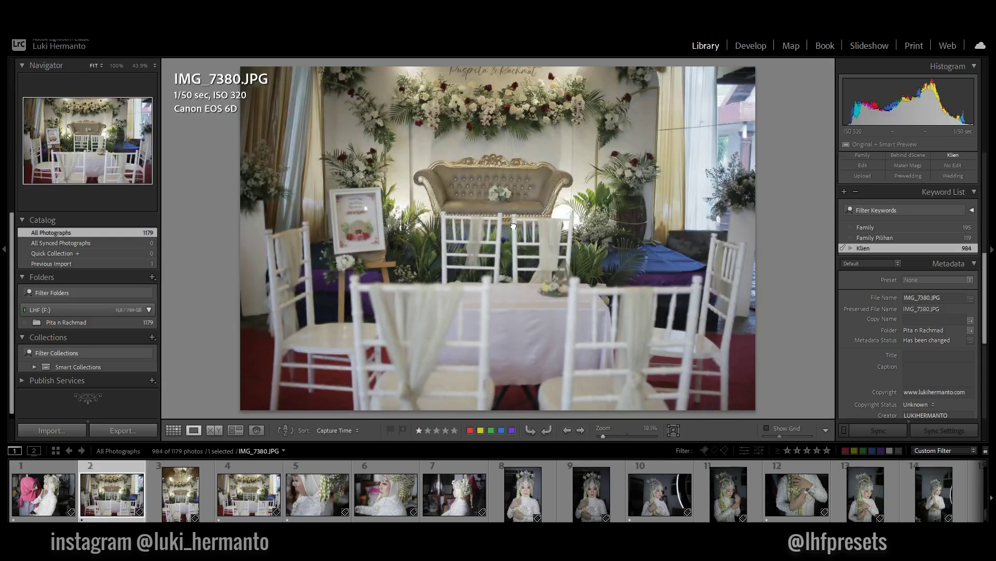
# - Filter the grid to One Star and Higher and scroll down through the 224 results
pyautogui.press('g')
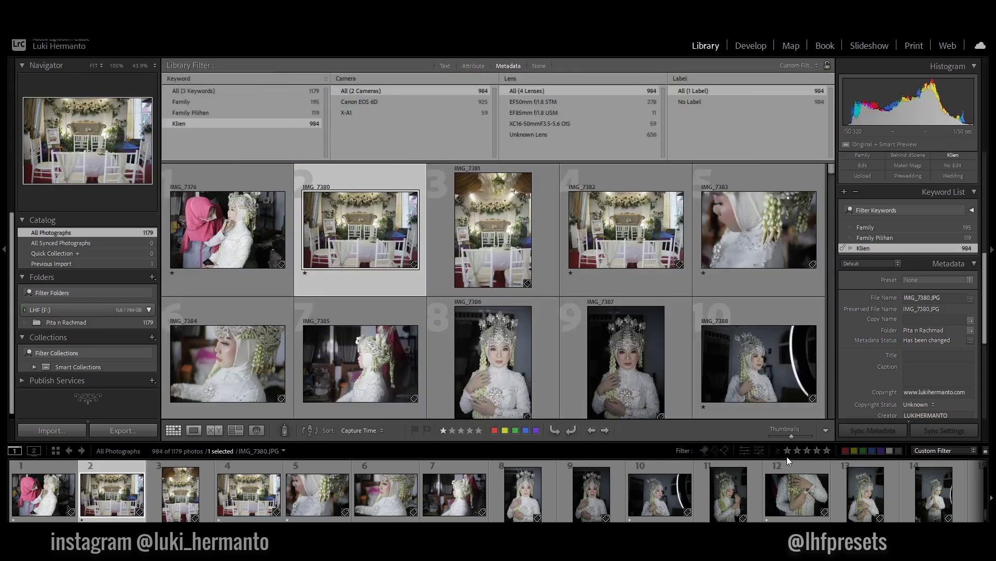
pyautogui.click(786, 451)
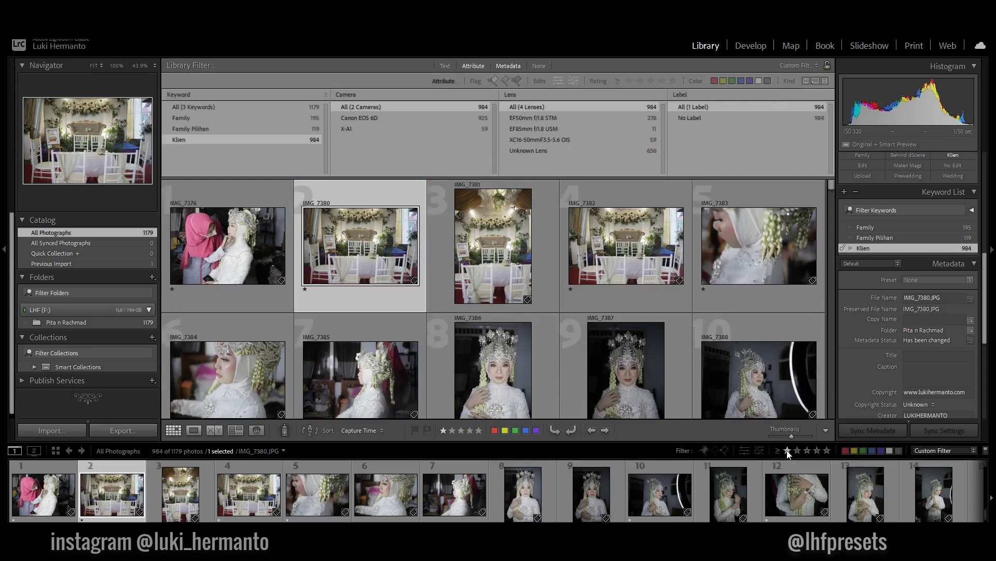
pyautogui.click(784, 451)
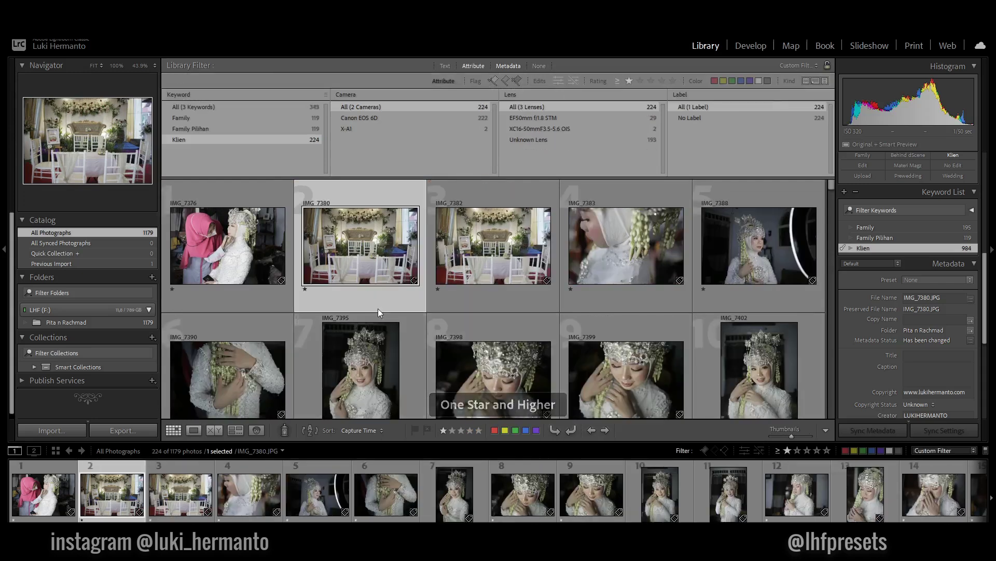
pyautogui.scroll(-2, 453, 309)
pyautogui.scroll(-2, 453, 309)
pyautogui.scroll(-2, 453, 309)
pyautogui.scroll(-3, 453, 308)
pyautogui.scroll(-3, 454, 308)
pyautogui.scroll(-3, 454, 308)
pyautogui.scroll(-3, 454, 308)
pyautogui.scroll(-2, 453, 309)
pyautogui.scroll(-2, 454, 309)
pyautogui.scroll(-2, 454, 308)
pyautogui.scroll(-2, 457, 308)
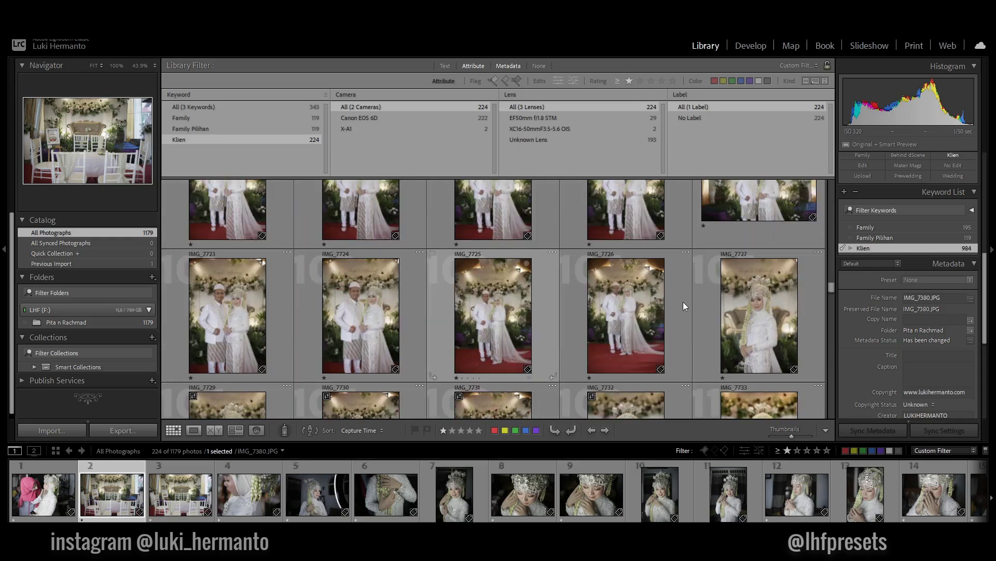
pyautogui.moveTo(493, 315)
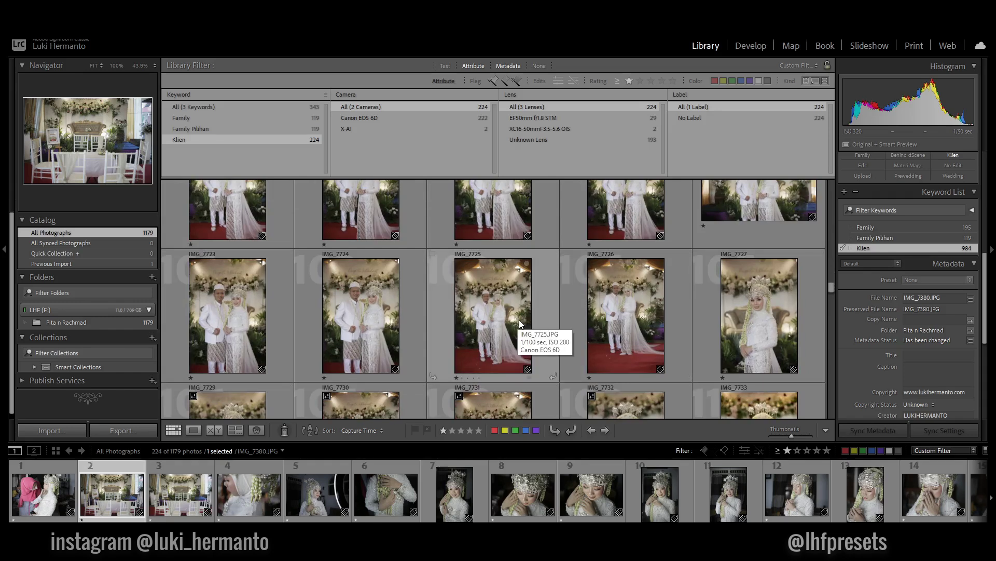
# - Scroll back up through the starred photos to the top of the grid
pyautogui.scroll(3, 520, 323)
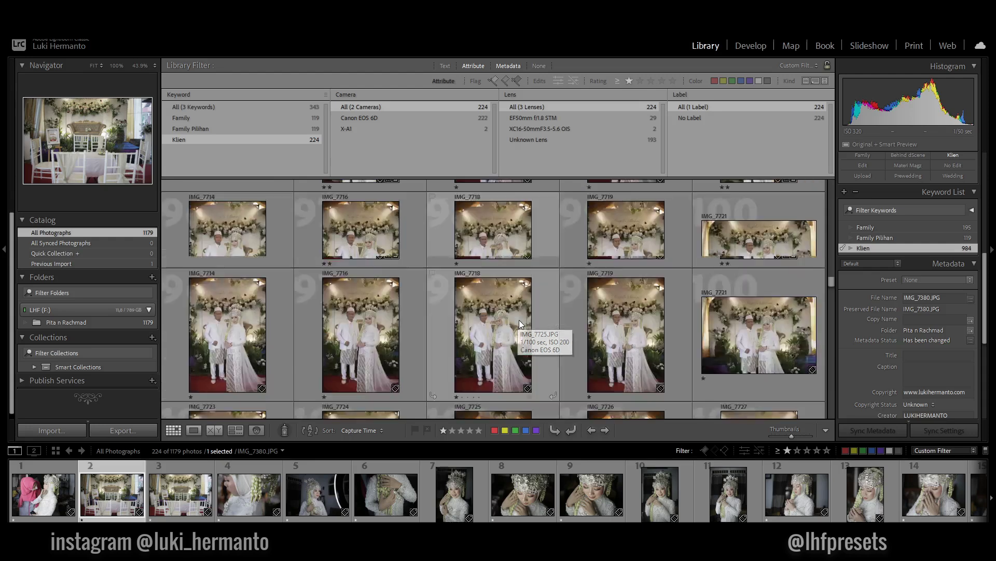
pyautogui.scroll(3, 520, 323)
pyautogui.scroll(3, 521, 323)
pyautogui.scroll(3, 521, 323)
pyautogui.scroll(2, 520, 323)
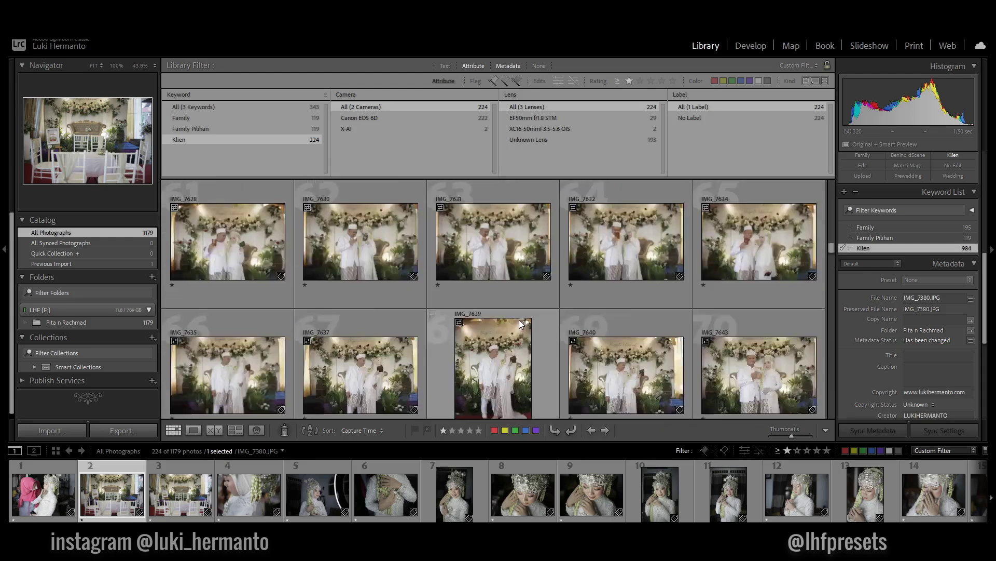
pyautogui.scroll(2, 520, 323)
pyautogui.scroll(2, 520, 323)
pyautogui.scroll(2, 521, 323)
pyautogui.scroll(2, 520, 322)
pyautogui.scroll(2, 520, 321)
pyautogui.scroll(2, 519, 322)
pyautogui.scroll(2, 520, 321)
pyautogui.scroll(2, 520, 323)
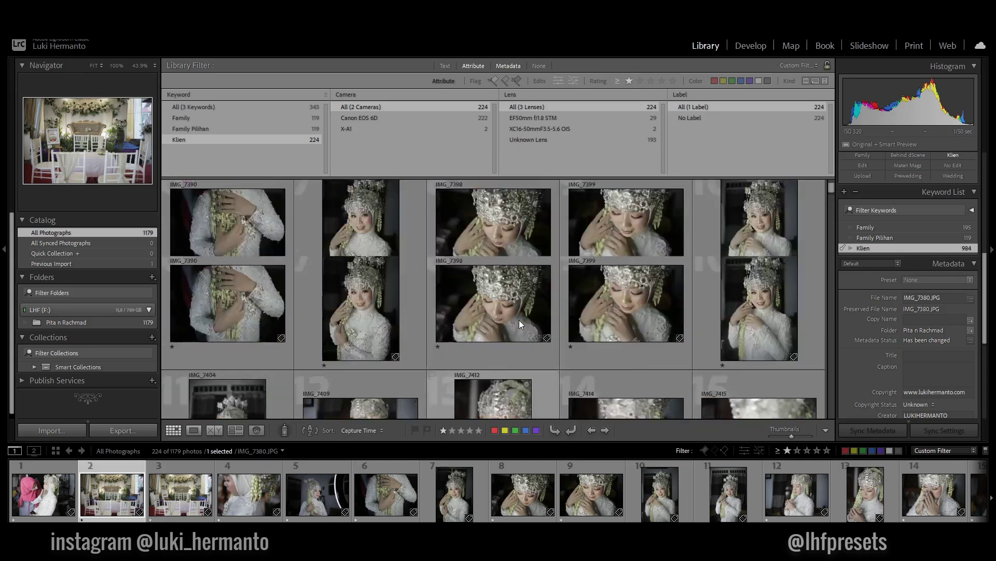
pyautogui.scroll(1, 520, 324)
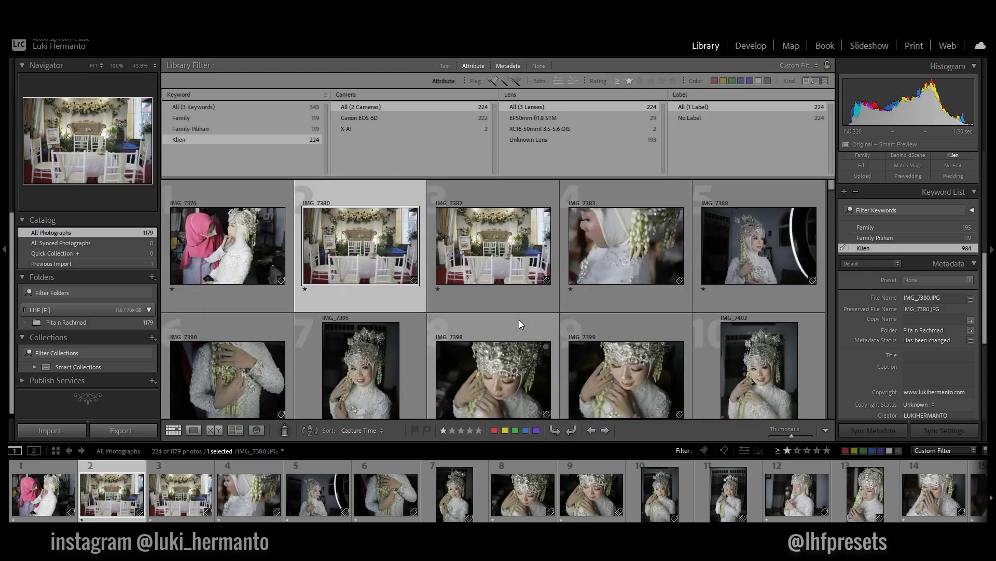
pyautogui.scroll(-2, 519, 321)
pyautogui.scroll(2, 519, 321)
# - Remove the one-star rating filter and open IMG_7376 full size
pyautogui.click(788, 451)
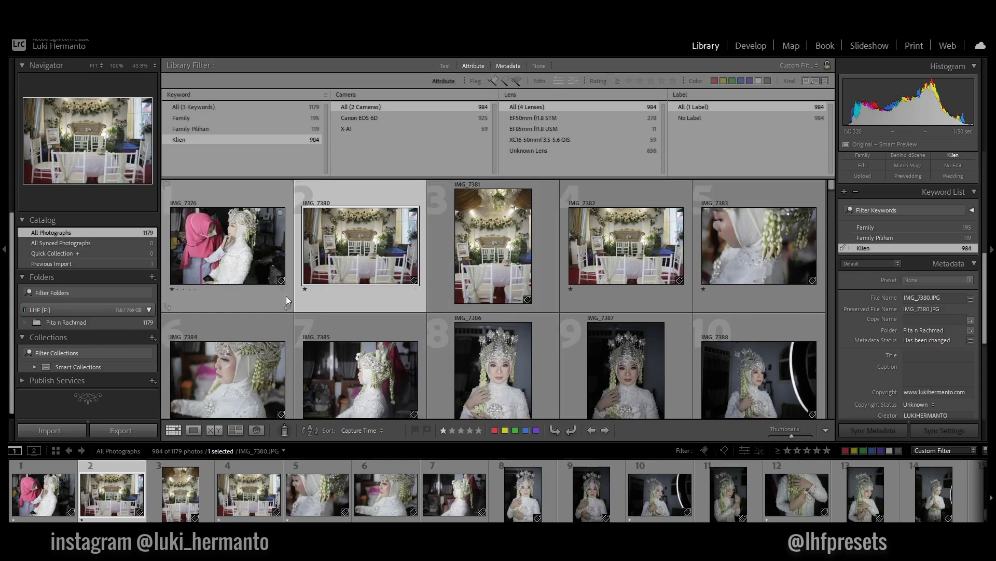
pyautogui.click(241, 238)
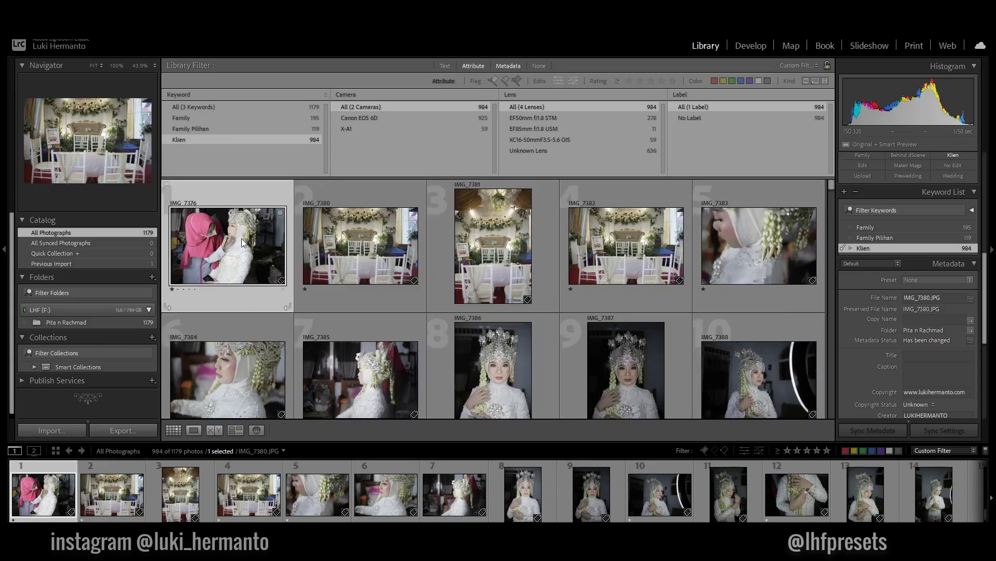
pyautogui.doubleClick(242, 238)
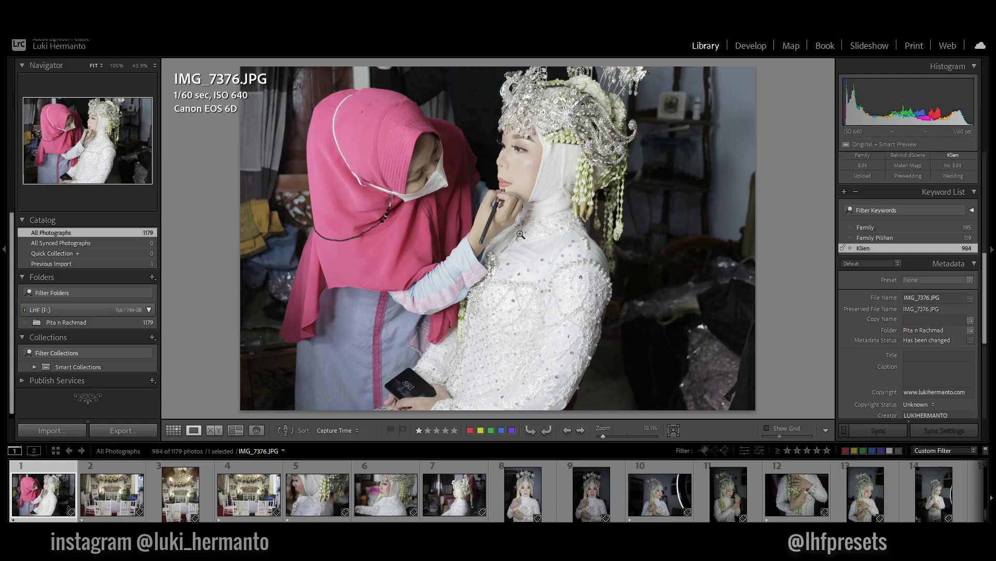
# - Flip between IMG_7376 and IMG_7380, ending on IMG_7380
pyautogui.press('Right')
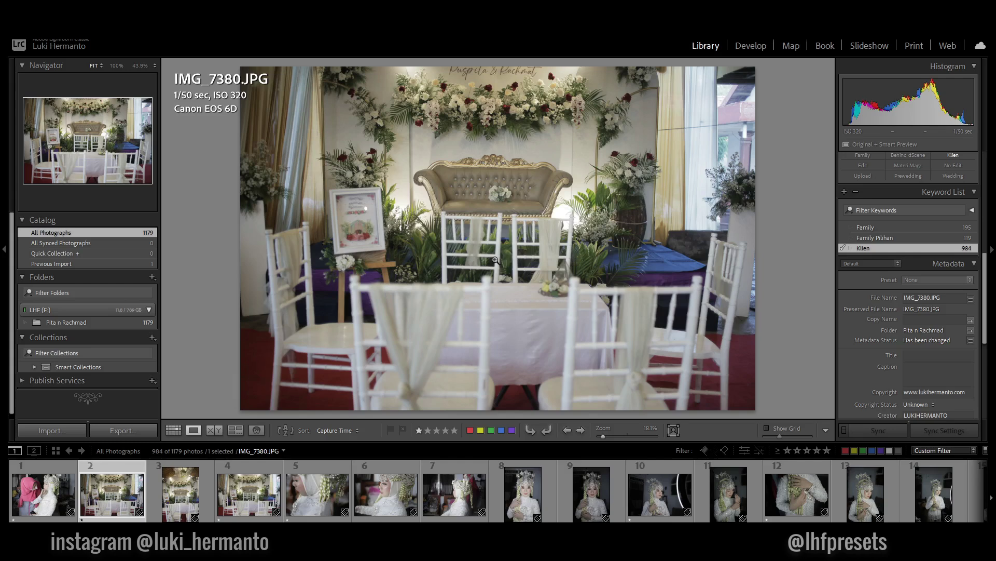
pyautogui.press('Left')
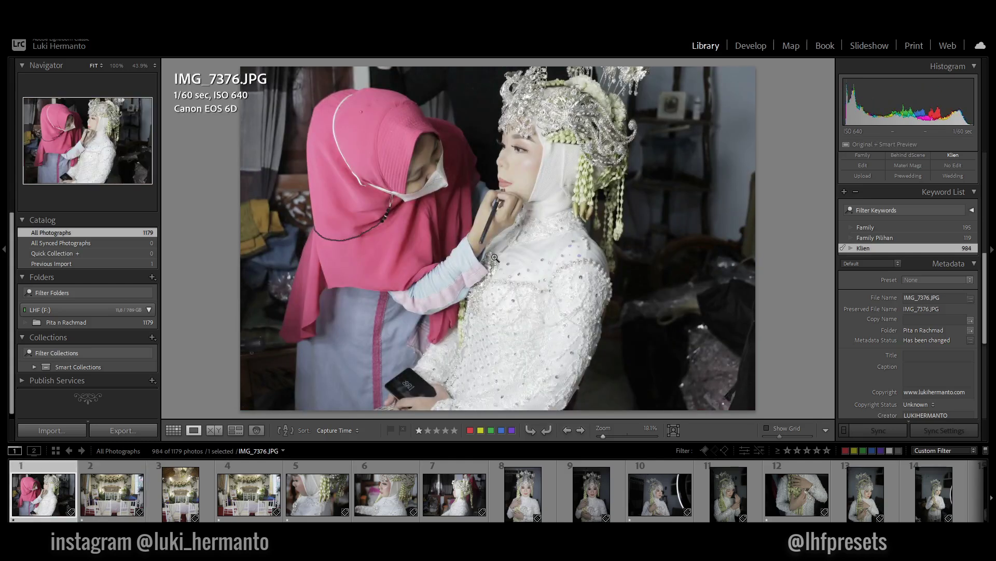
pyautogui.press('Right')
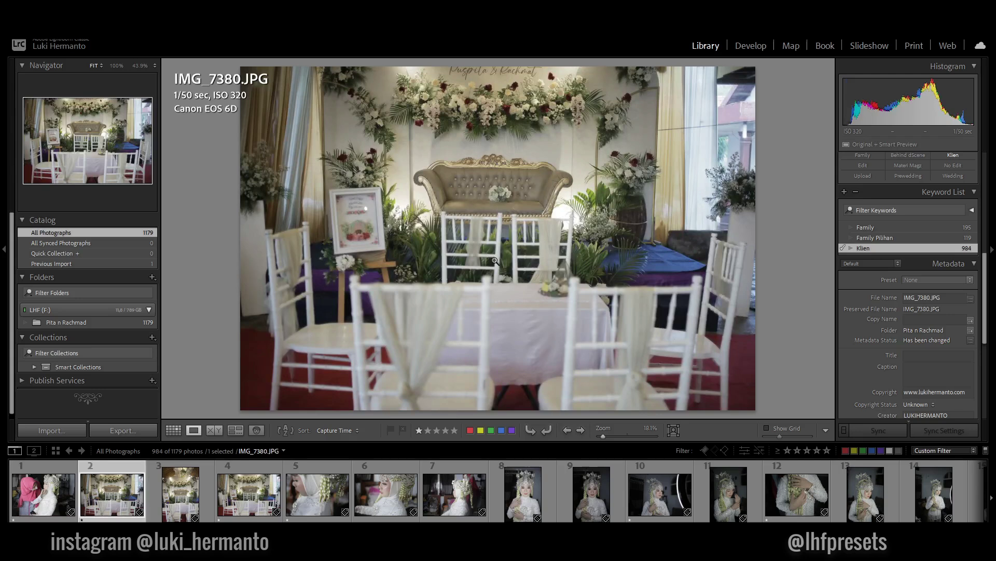
# - Step back from IMG_7380 to the bride's makeup photo, IMG_7376
pyautogui.press('Left')
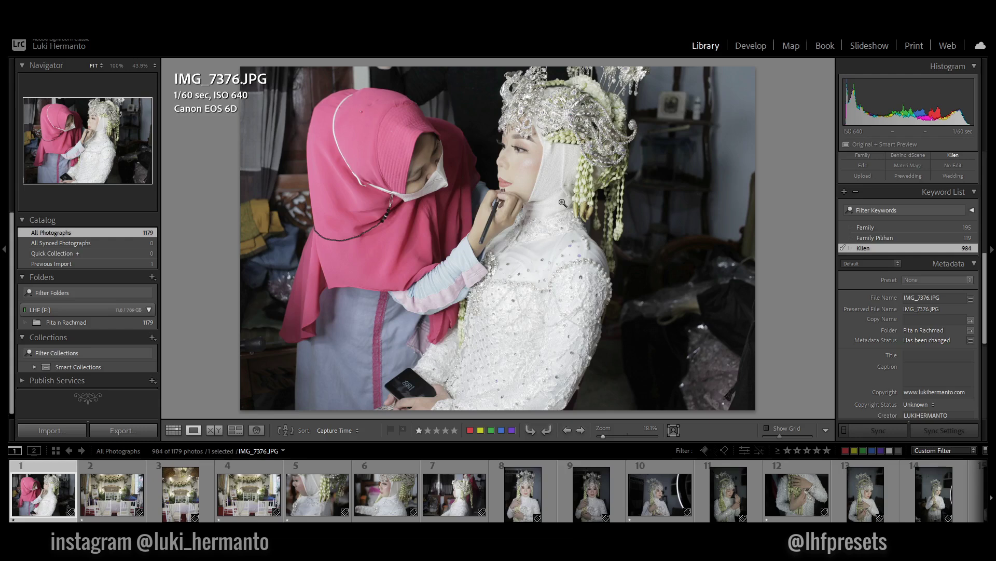
# - Step forward through IMG_7380, IMG_7381 and IMG_7382 to IMG_7384
pyautogui.press('Right')
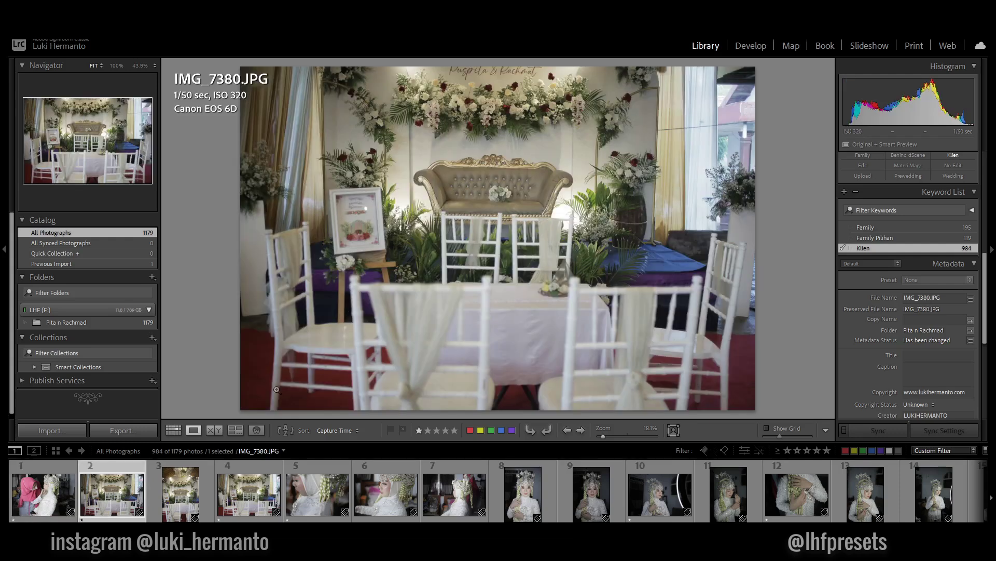
pyautogui.press('Right')
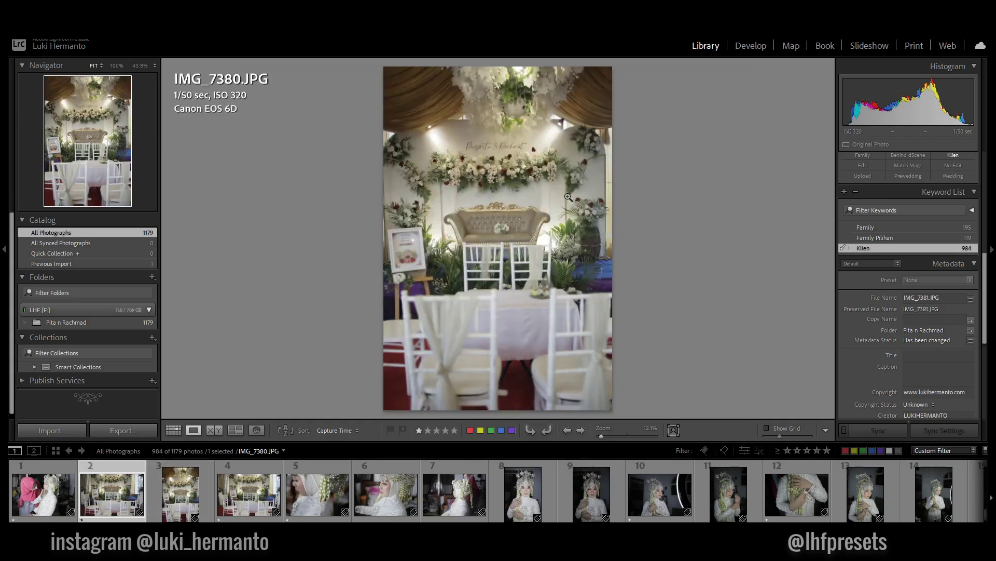
pyautogui.press('Left')
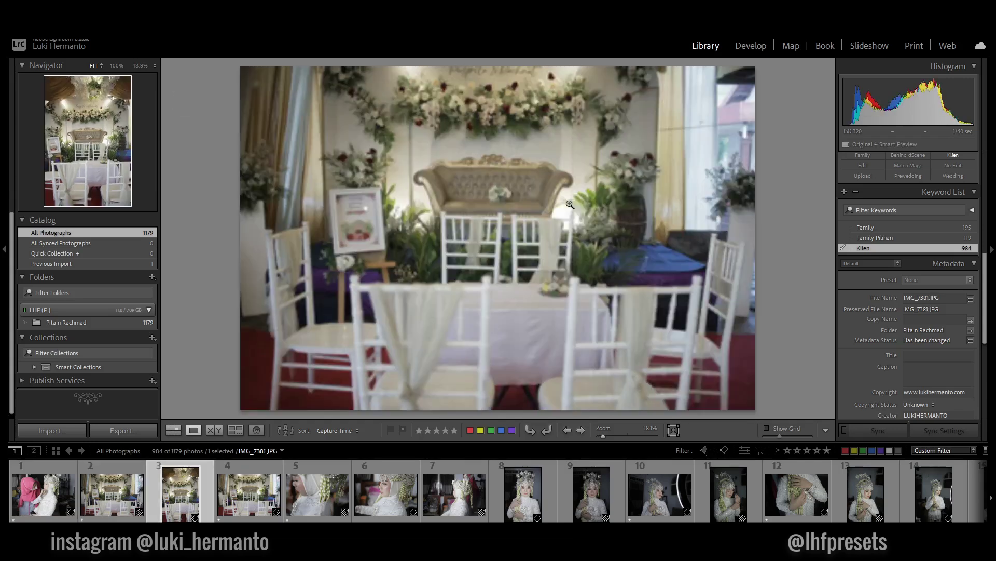
pyautogui.press('Right')
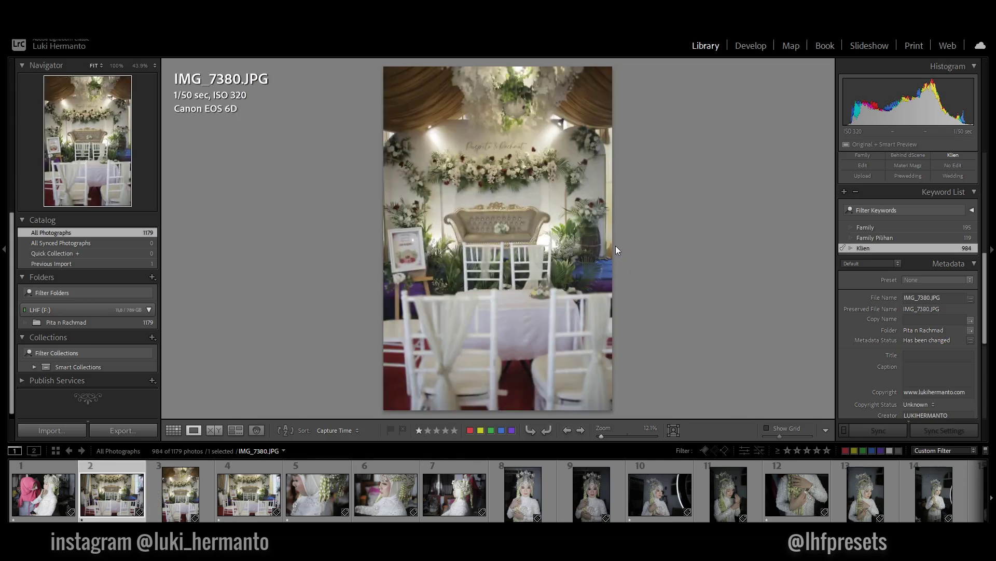
pyautogui.press('Right')
pyautogui.press('Right')
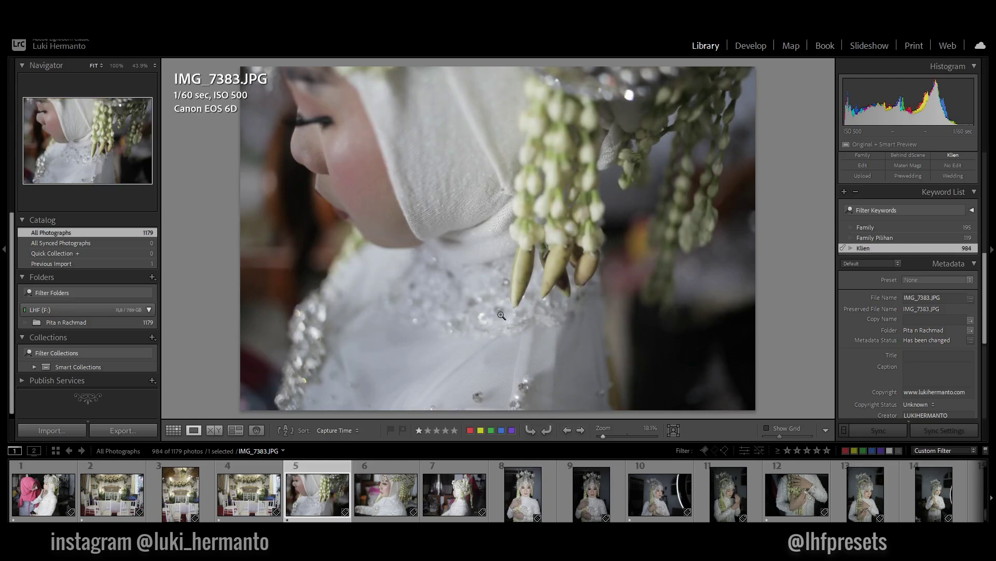
pyautogui.press('Right')
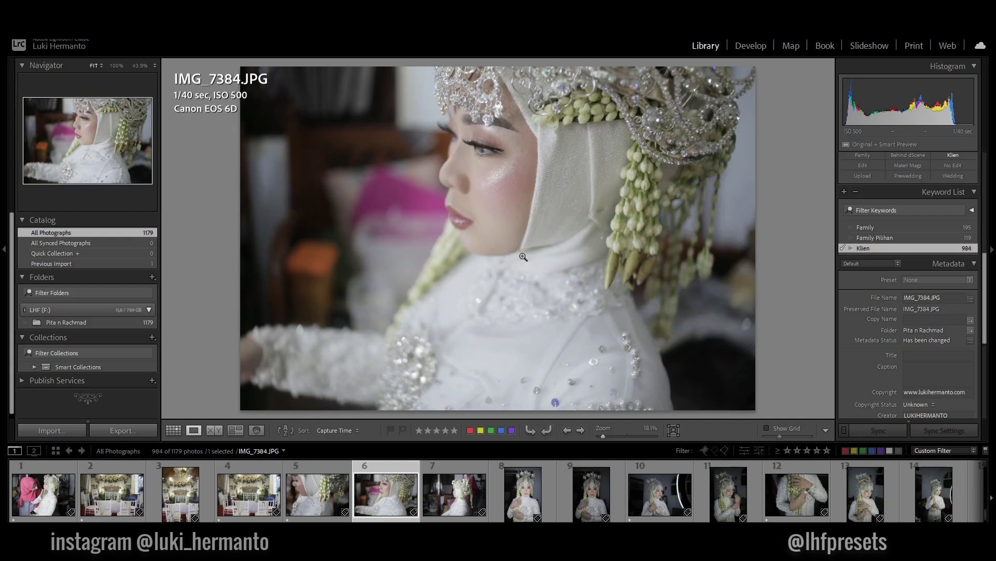
# - Compare IMG_7385 with IMG_7384, then remove IMG_7385 from the catalog
pyautogui.press('Right')
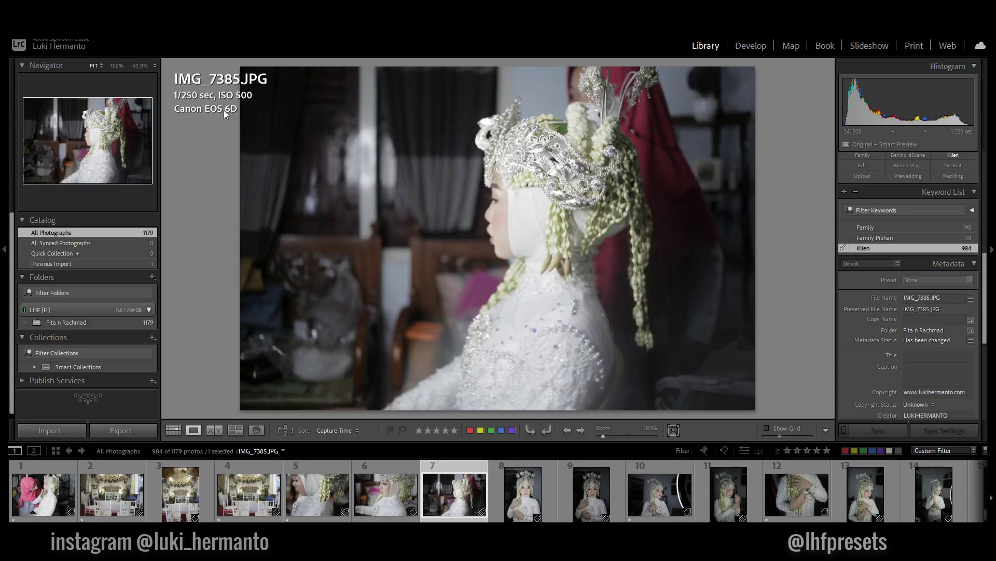
pyautogui.press('Left')
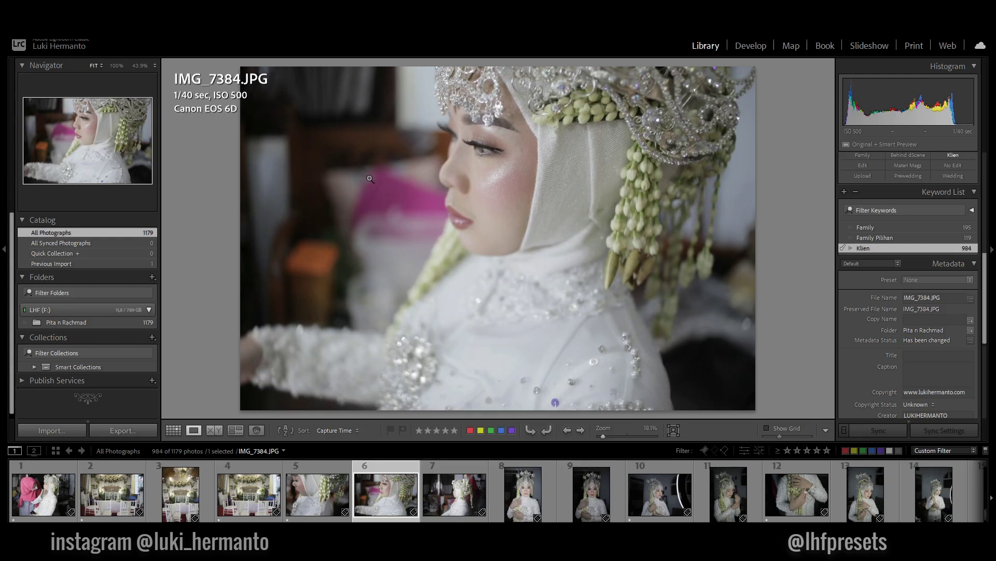
pyautogui.press('Right')
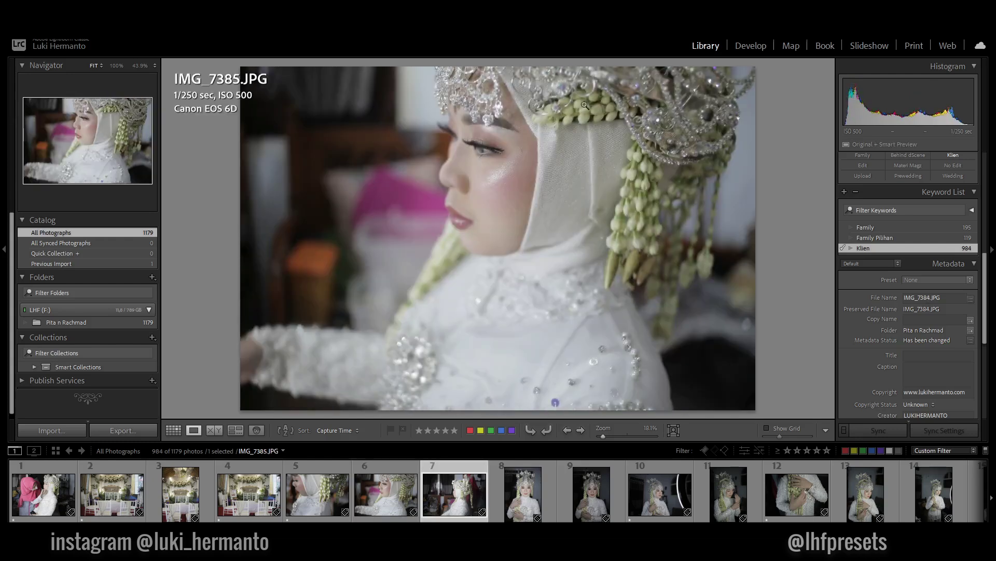
pyautogui.press('Left')
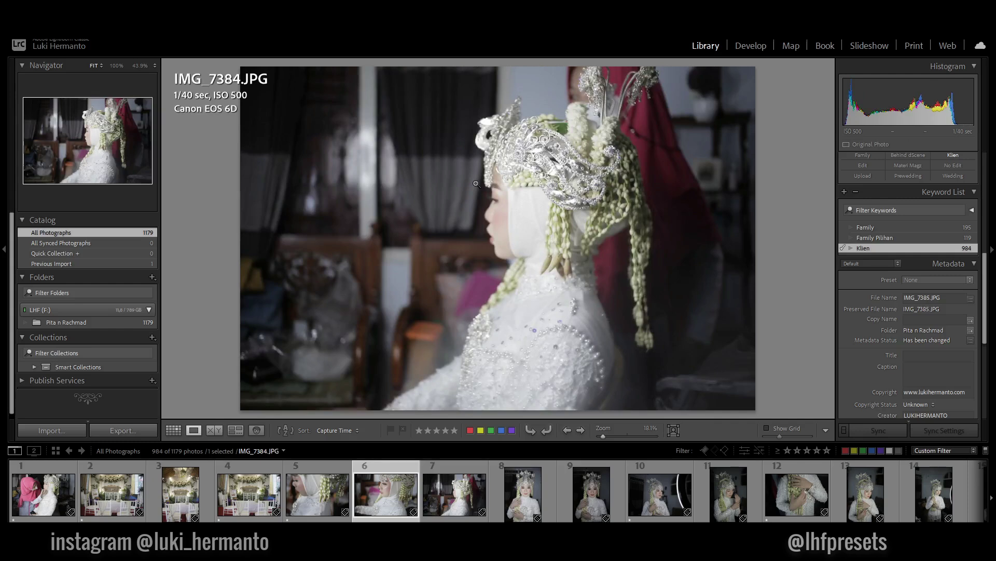
pyautogui.press('Right')
pyautogui.press('Delete')
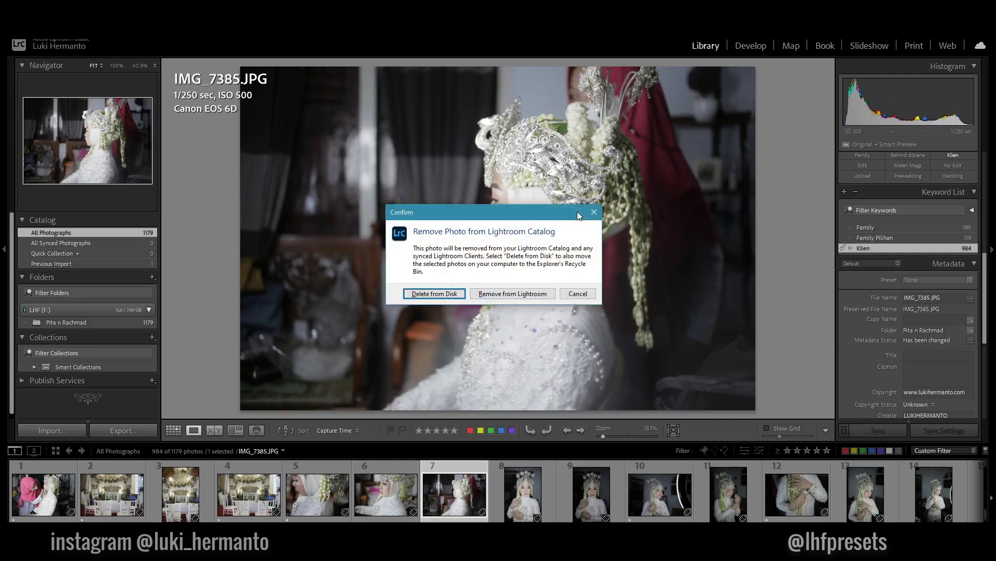
pyautogui.press('Return')
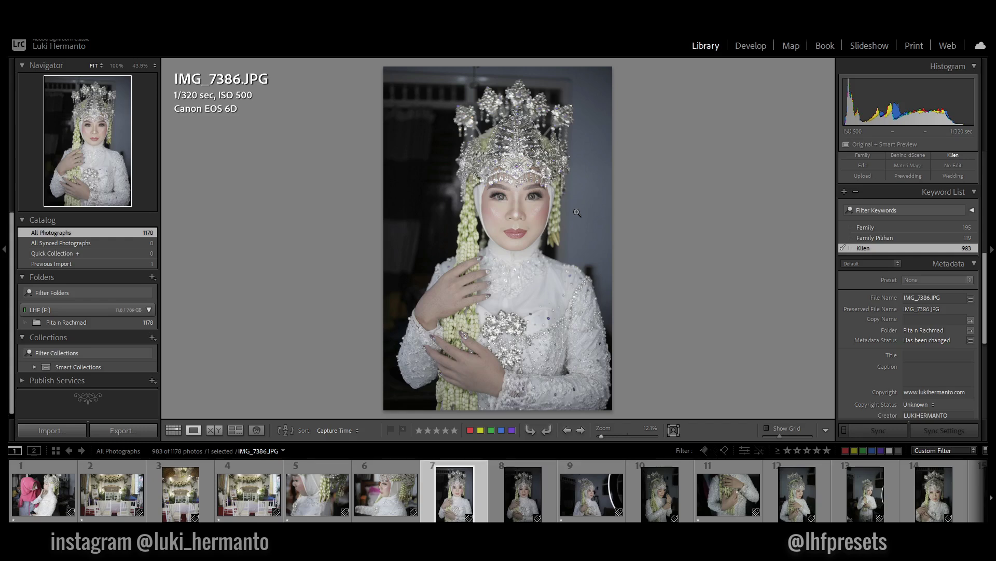
# - Give IMG_7386 one star, then advance past IMG_7387 and IMG_7388 to IMG_7389
pyautogui.press('Right')
pyautogui.press('Left')
pyautogui.press('1')
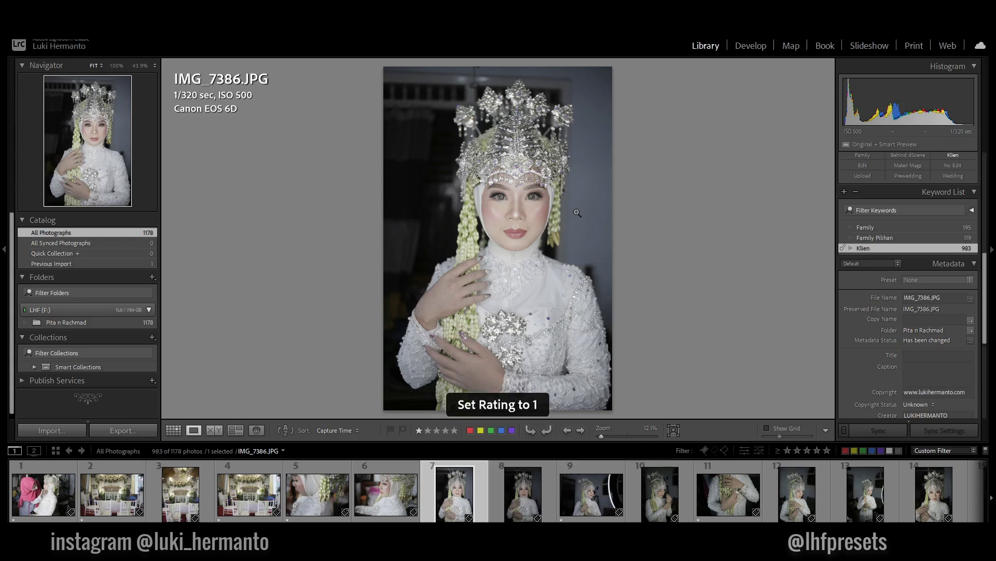
pyautogui.press('Right')
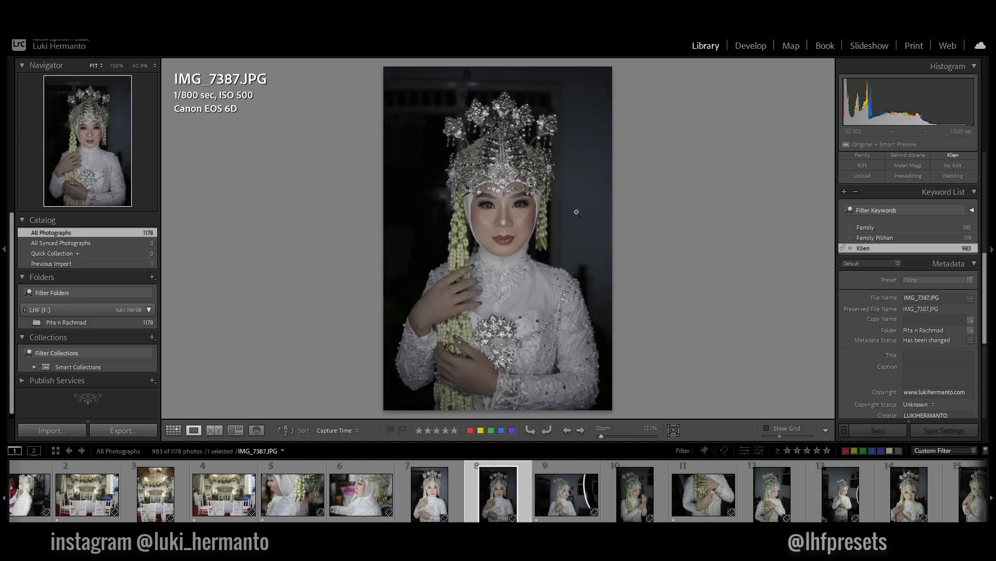
pyautogui.press('Right')
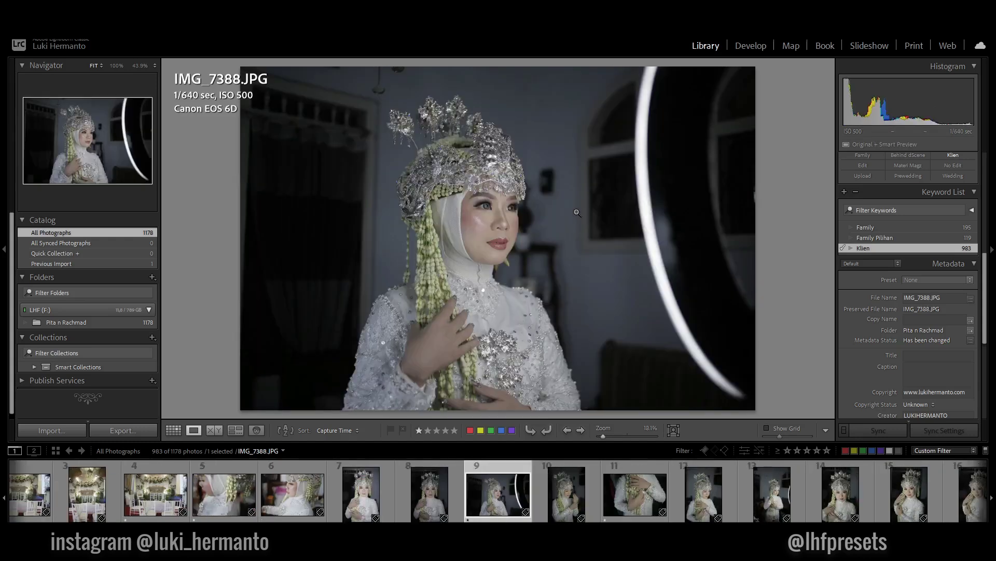
pyautogui.press('Right')
pyautogui.scroll(-5, 979, 276)
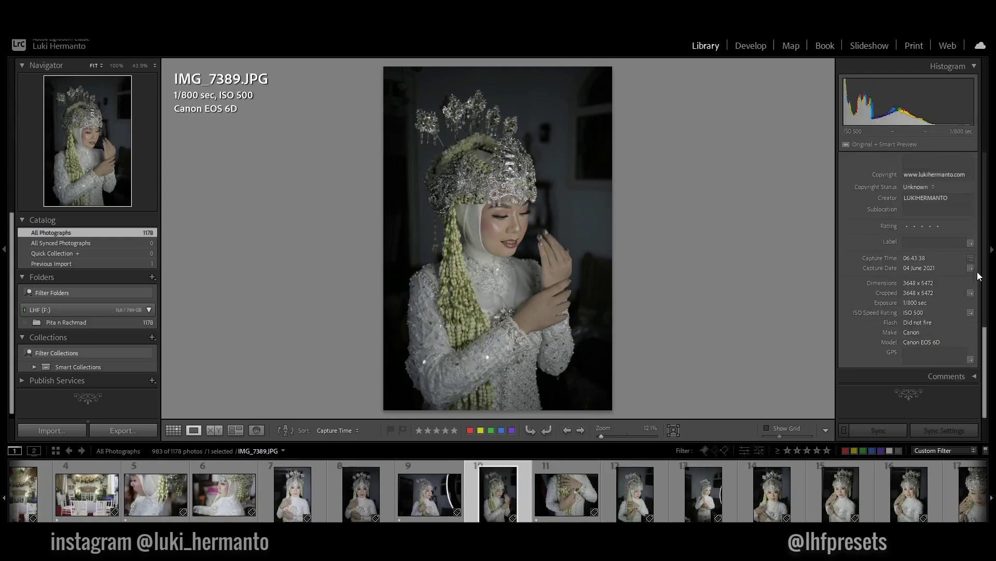
pyautogui.scroll(3, 932, 261)
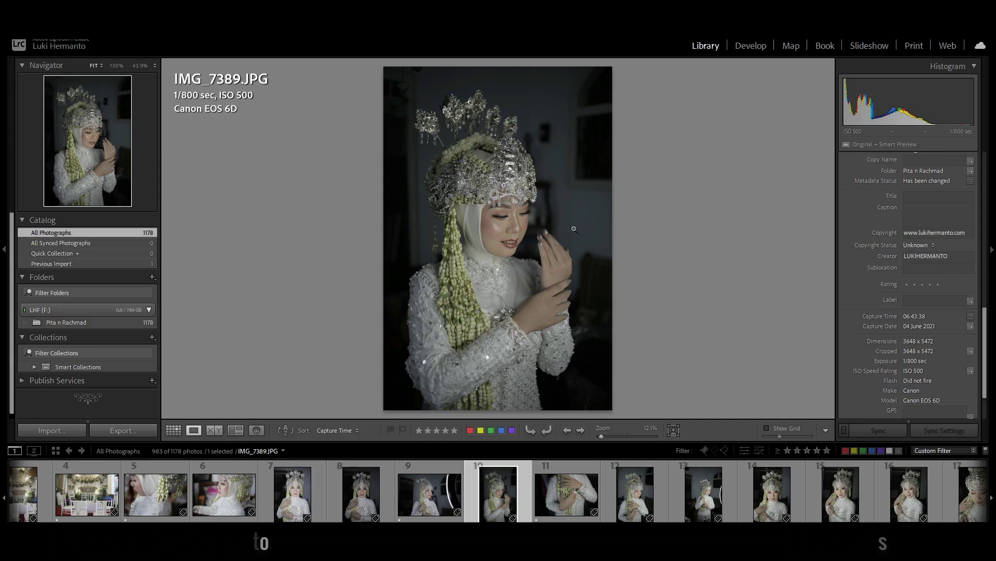
pyautogui.scroll(2, 963, 289)
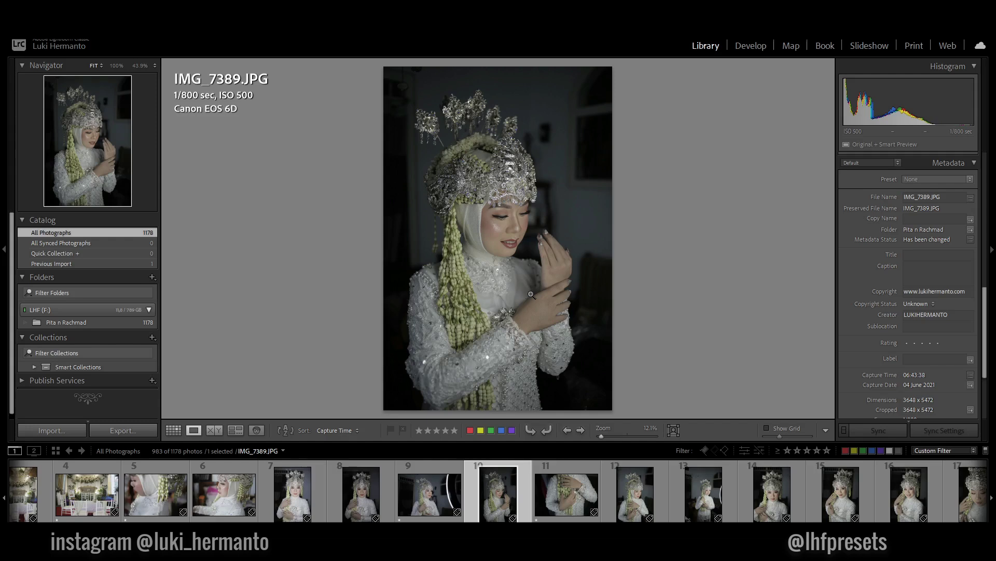
pyautogui.click(532, 294)
# - Rate IMG_7389, IMG_7392 and IMG_7393 one star, leaving IMG_7390 and IMG_7391 unrated
pyautogui.press('1')
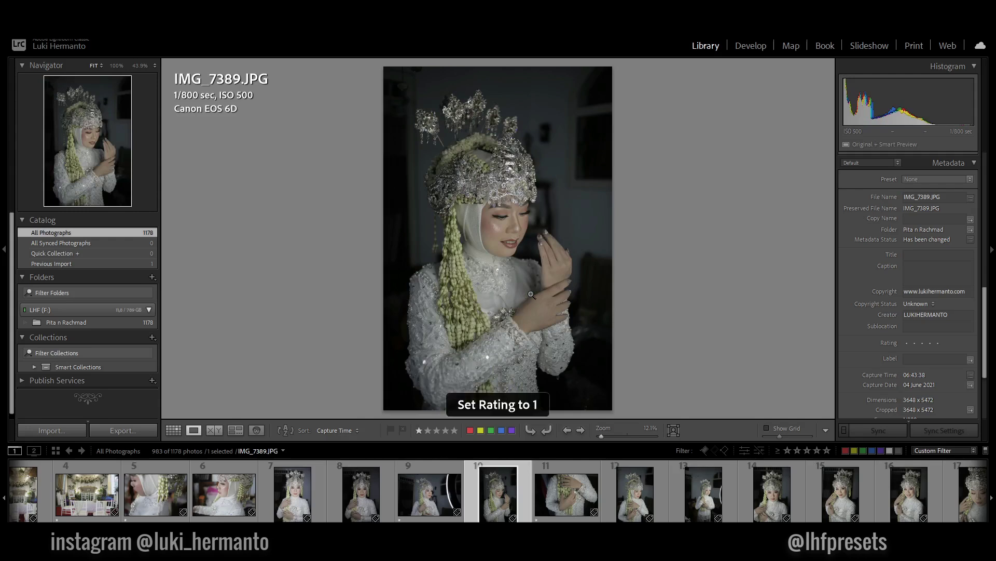
pyautogui.press('Right')
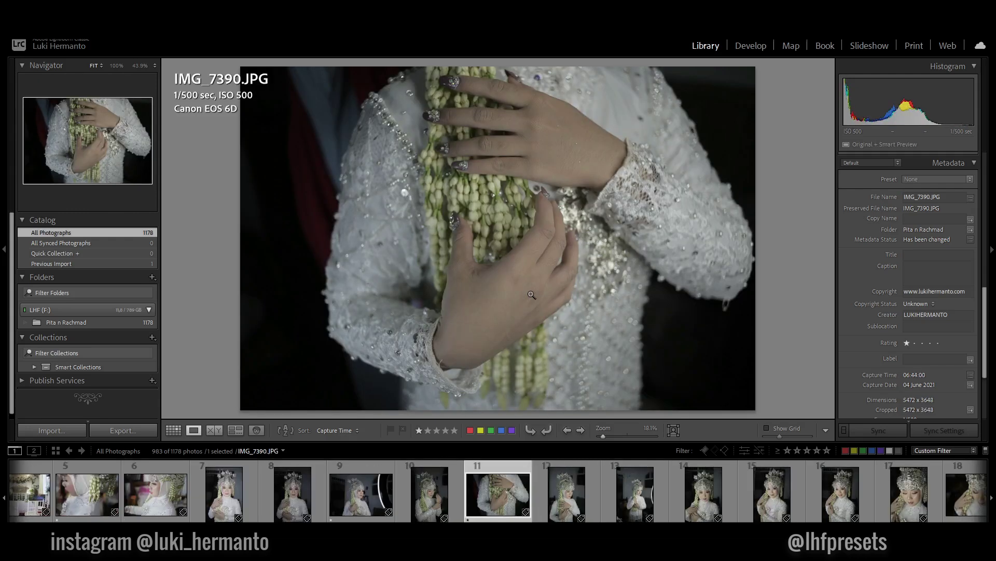
pyautogui.press('Right')
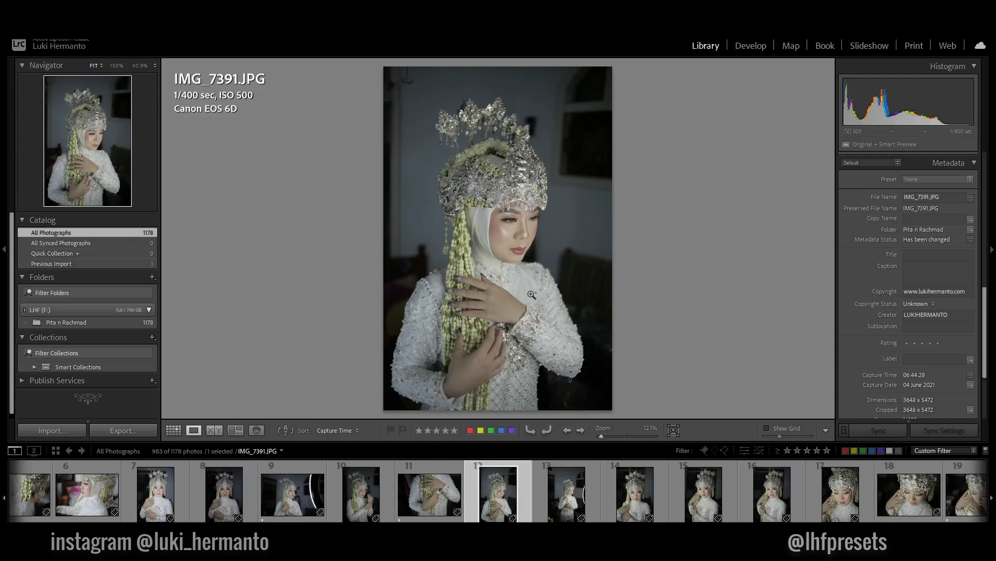
pyautogui.press('Right')
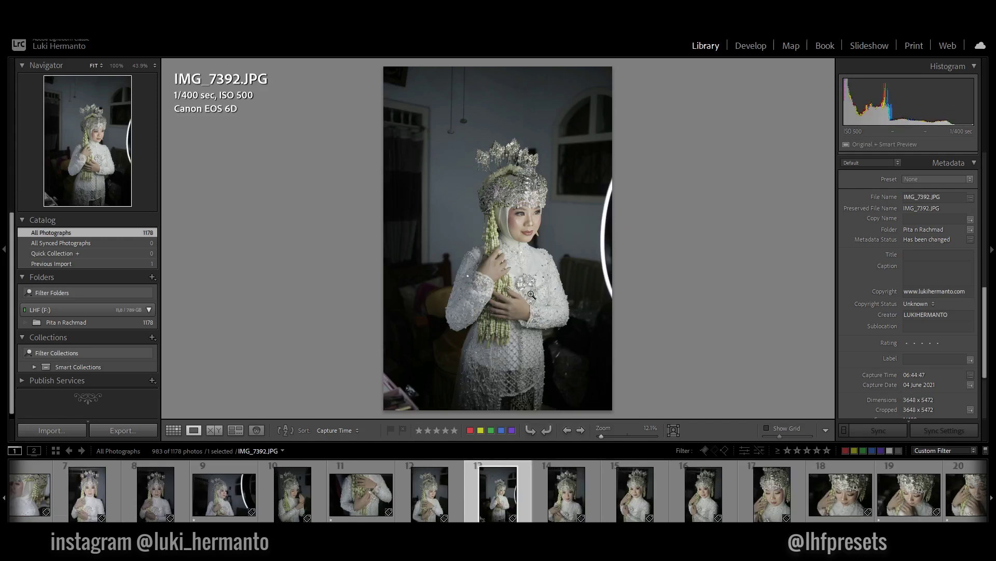
pyautogui.press('1')
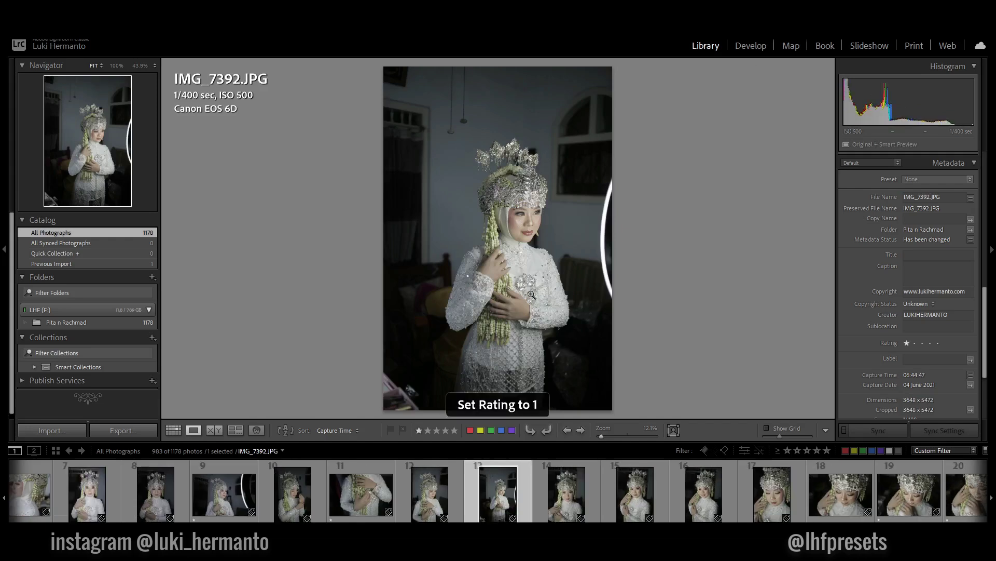
pyautogui.press('Right')
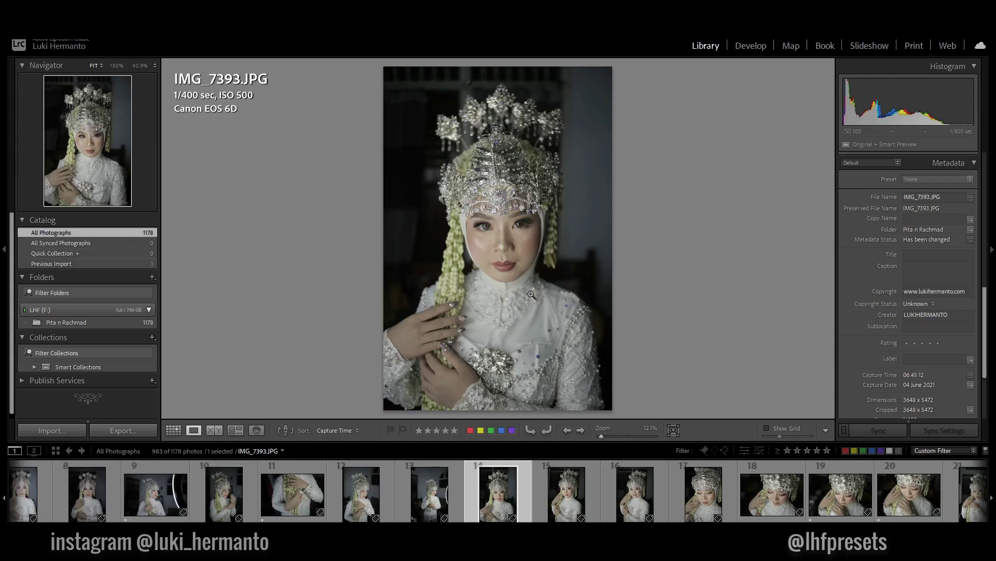
pyautogui.press('Right')
pyautogui.press('Left')
pyautogui.press('1')
# - Move through IMG_7394 to IMG_7397 and clear the mistaken star on IMG_7397
pyautogui.press('Right')
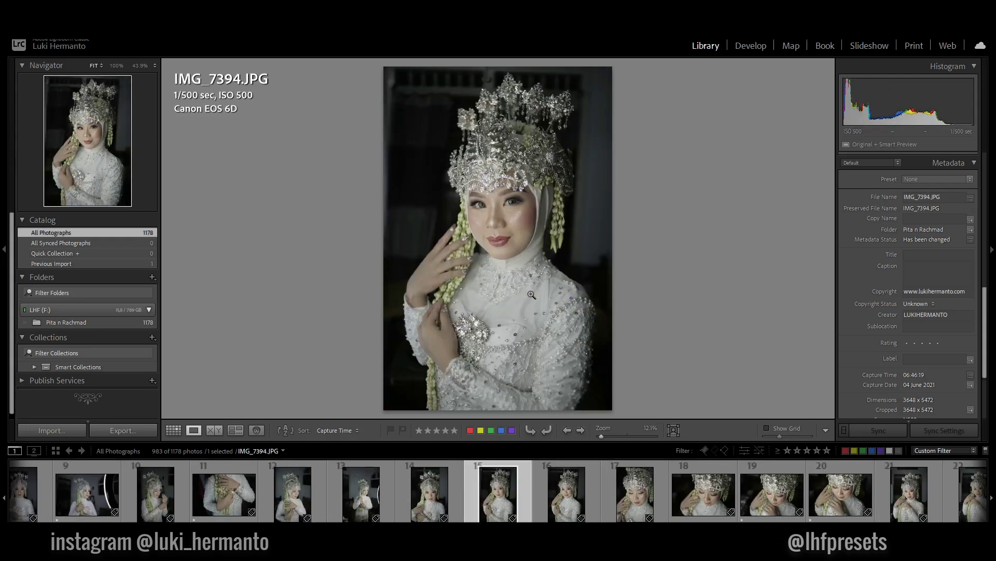
pyautogui.press('1')
pyautogui.press('Right')
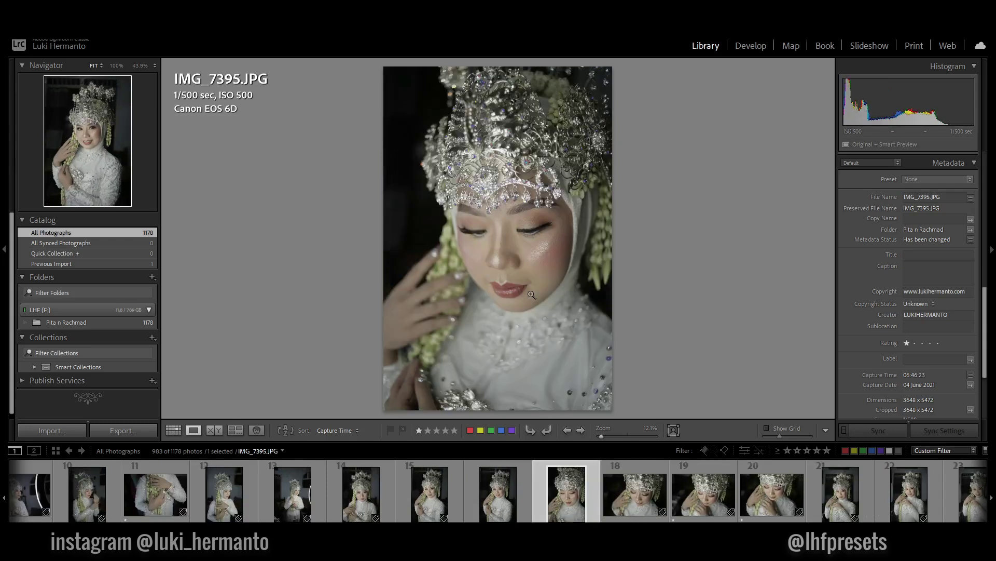
pyautogui.press('Right')
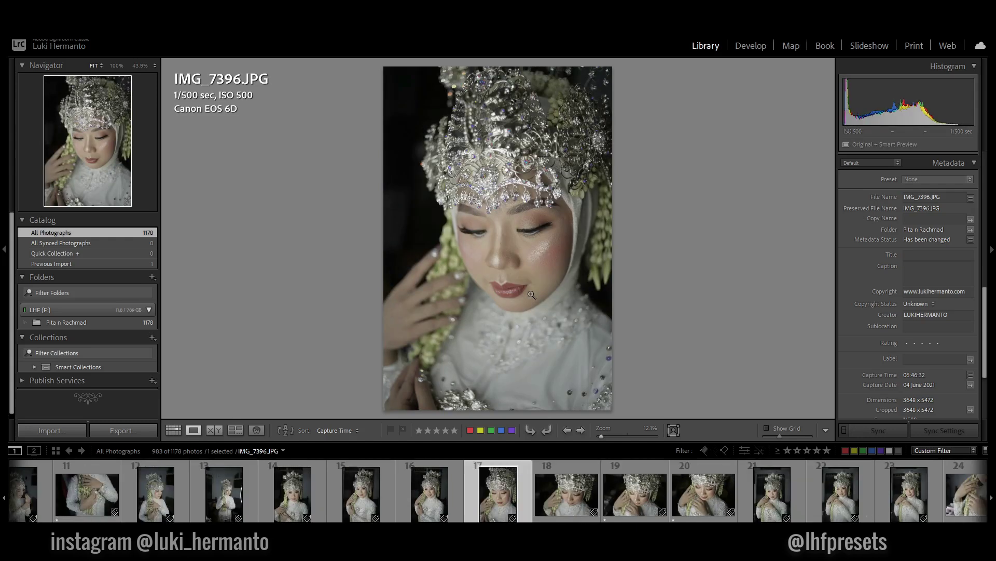
pyautogui.press('Right')
pyautogui.press('1')
pyautogui.press('Right')
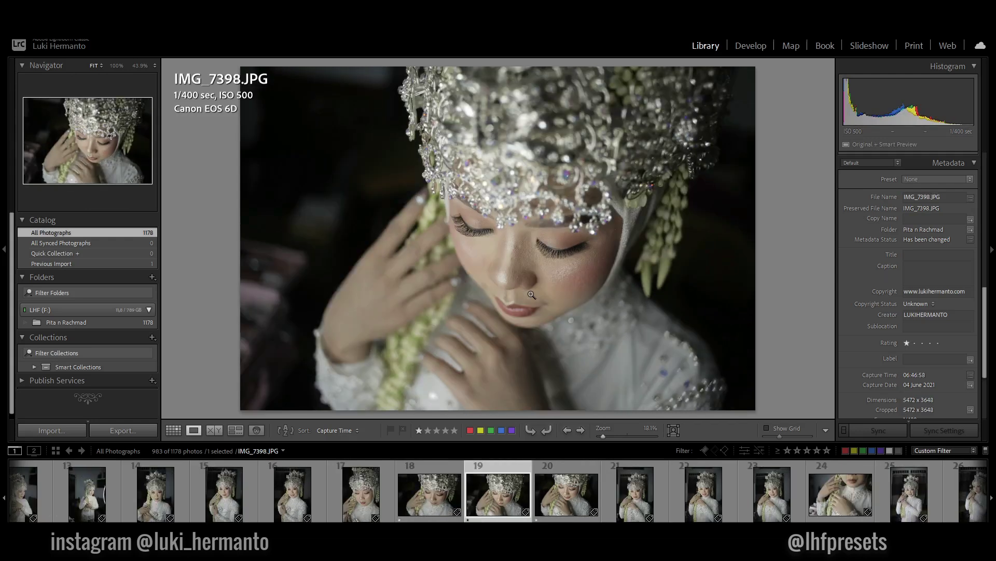
pyautogui.press('Left')
pyautogui.press('0')
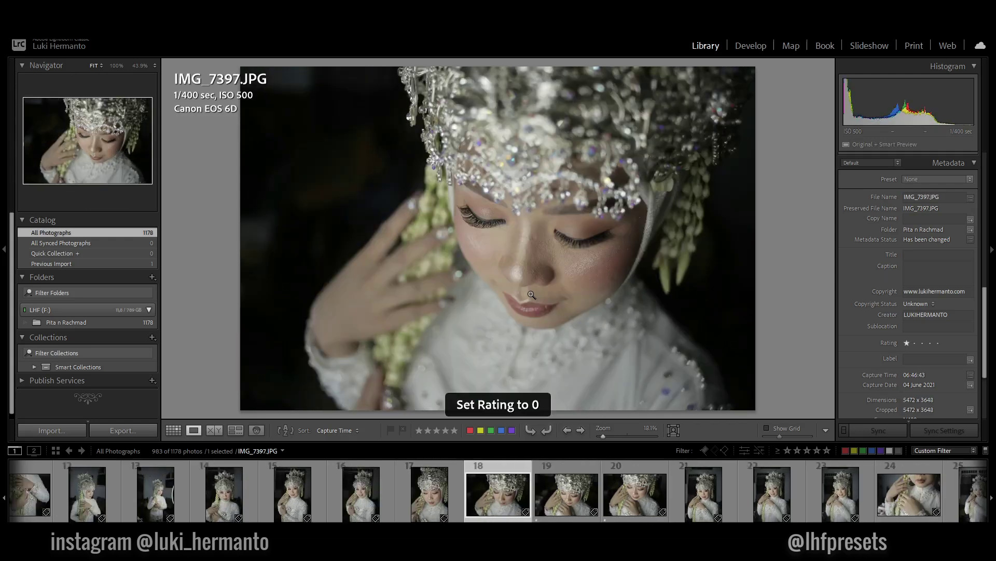
# - Advance to IMG_7400, compare it with neighbouring shots and rate it one star
pyautogui.press('Right')
pyautogui.press('Right')
pyautogui.press('Right')
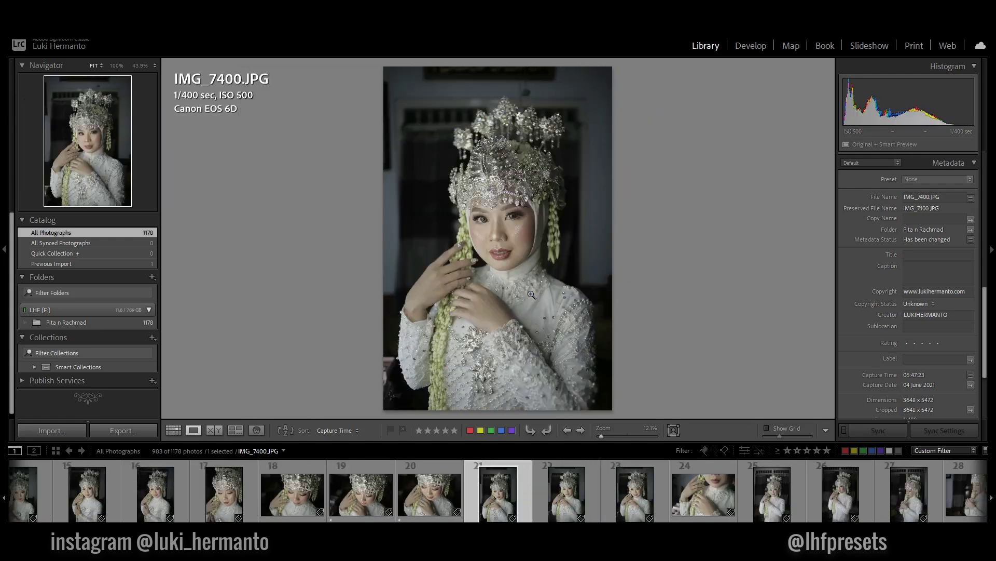
pyautogui.press('Right')
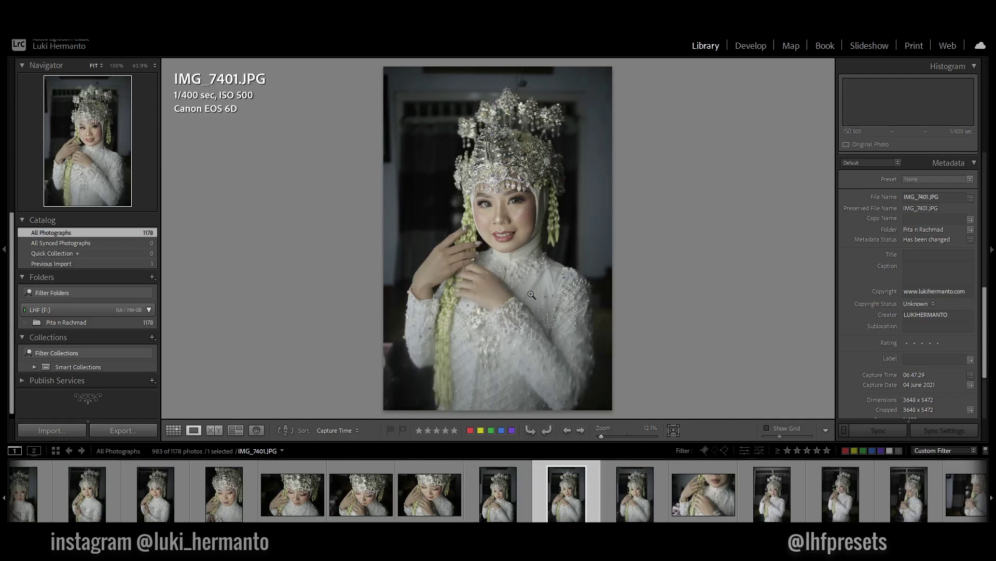
pyautogui.press('Left')
pyautogui.press('Left')
pyautogui.press('Right')
pyautogui.press('1')
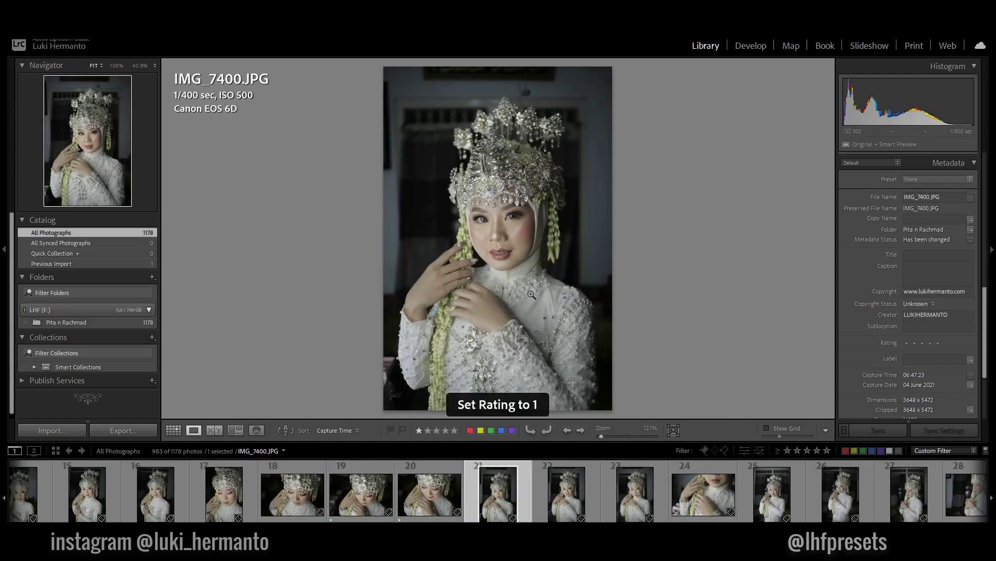
# - Zoom into IMG_7400 and pan over the bride's face and headpiece to check sharpness
pyautogui.click(499, 244)
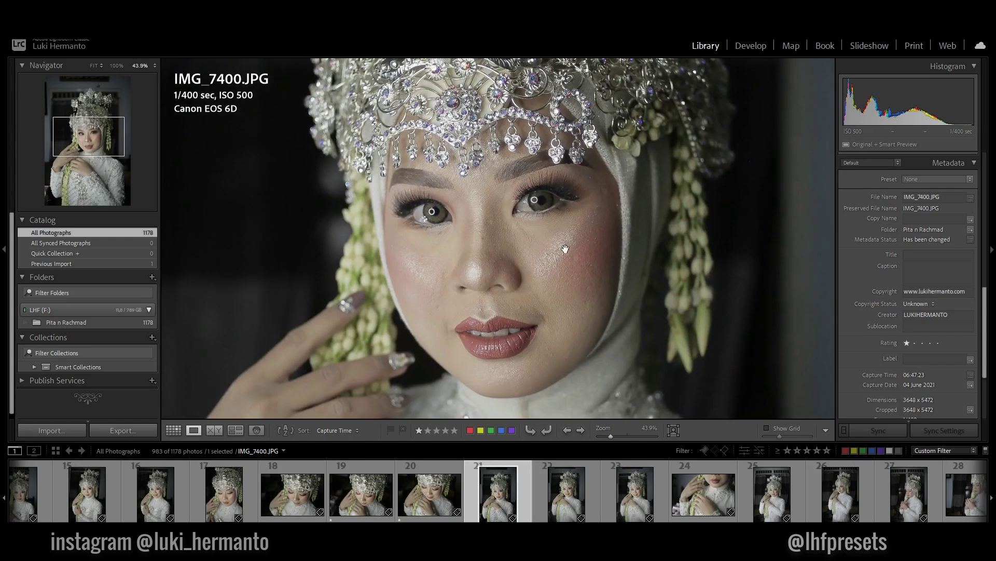
pyautogui.scroll(3, 597, 281)
pyautogui.moveTo(610, 302); pyautogui.dragTo(611, 271)
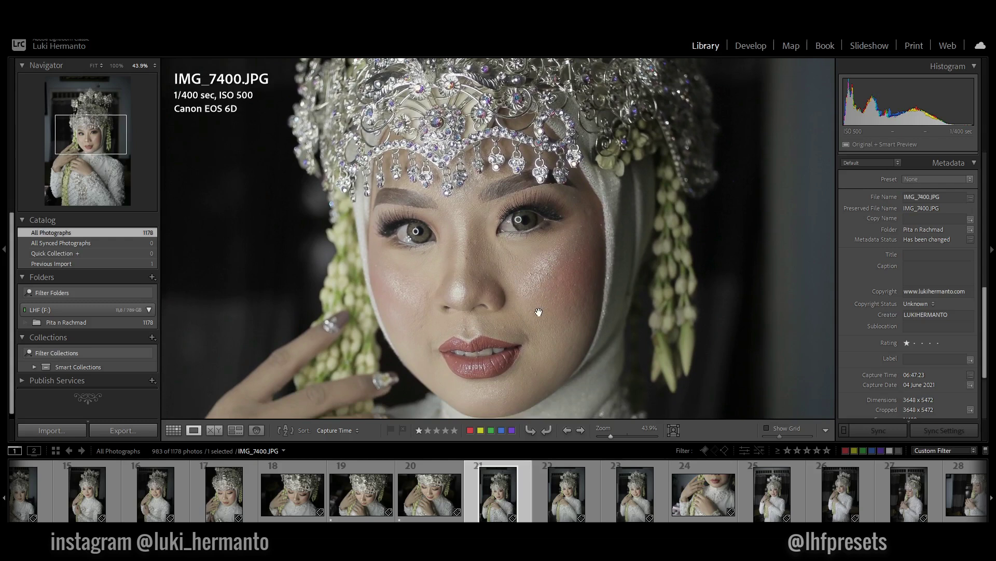
pyautogui.moveTo(500, 277); pyautogui.dragTo(500, 318)
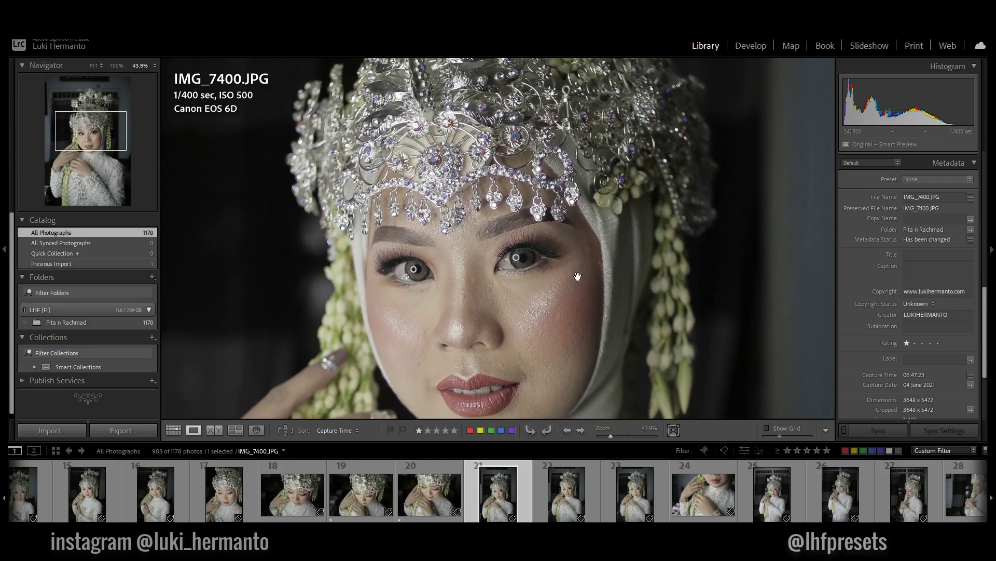
pyautogui.click(526, 292)
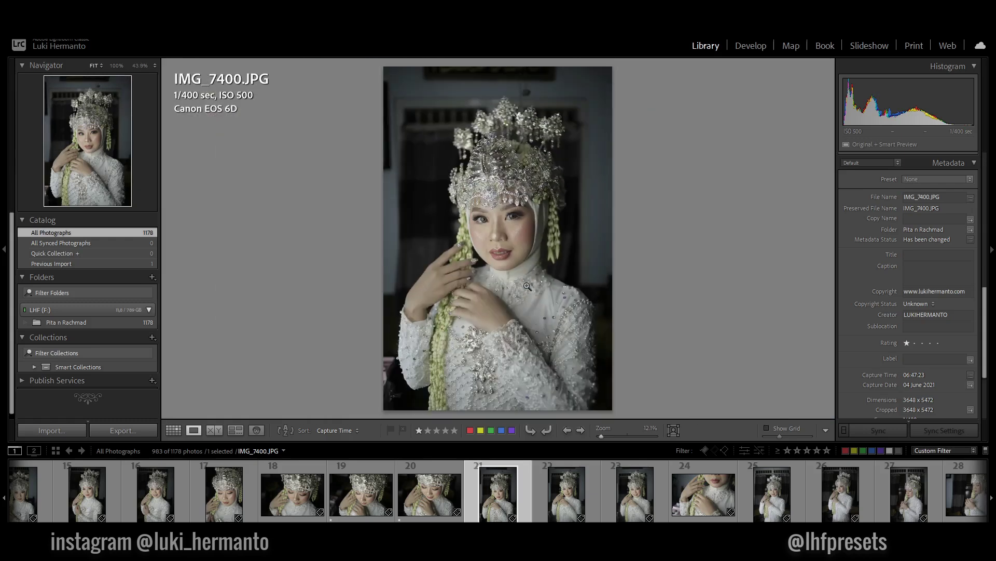
# - Inspect IMG_7401's face up close, leave it unrated and move on to IMG_7402
pyautogui.press('Right')
pyautogui.click(489, 200)
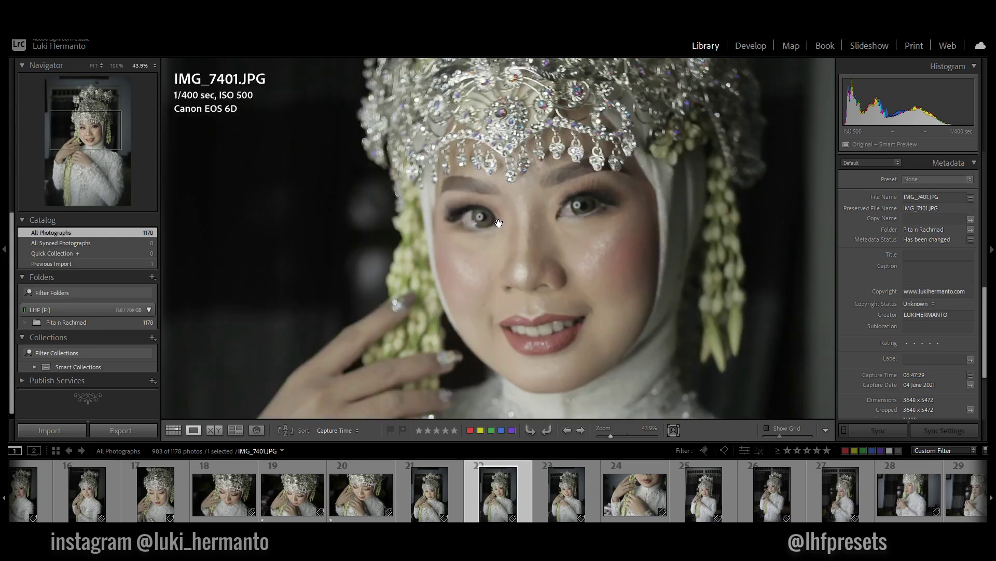
pyautogui.scroll(-2, 584, 271)
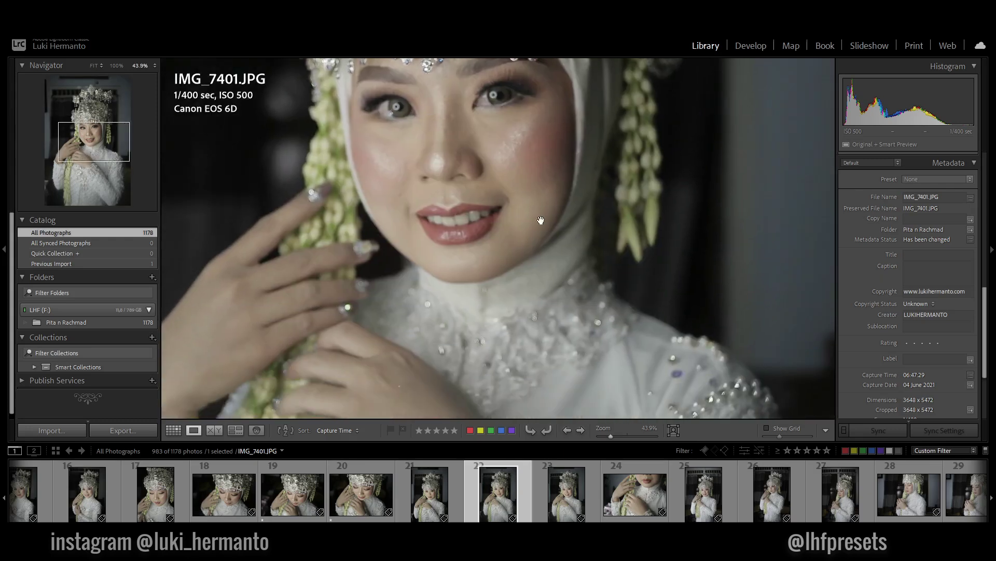
pyautogui.scroll(-2, 540, 220)
pyautogui.scroll(-2, 580, 204)
pyautogui.scroll(-2, 613, 156)
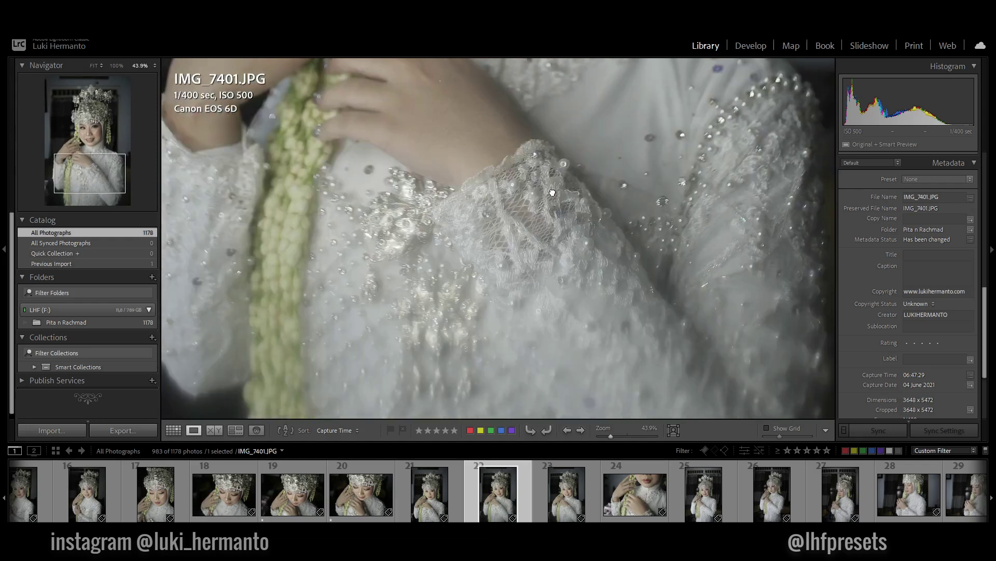
pyautogui.click(552, 200)
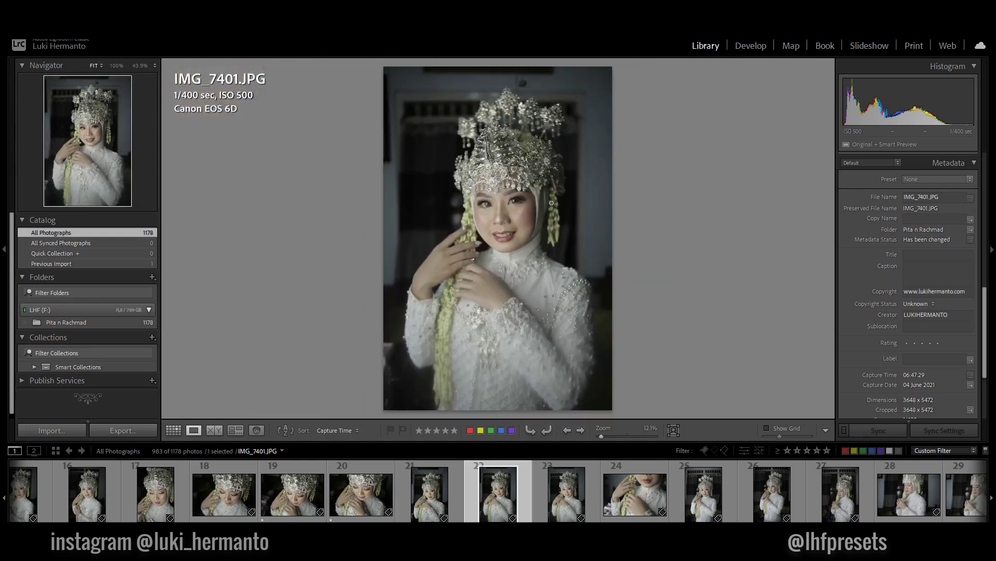
pyautogui.press('Right')
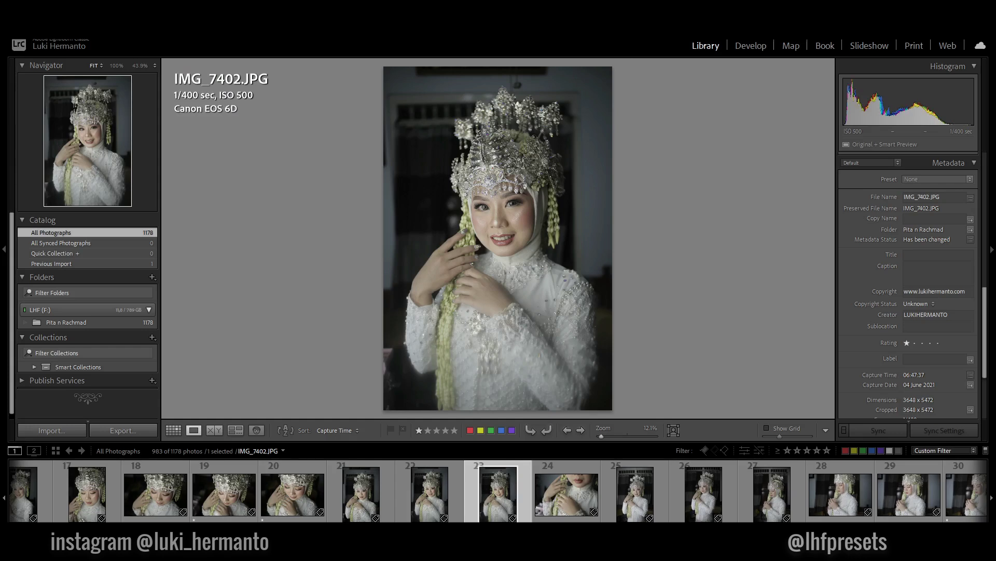
# - Check the dress detail, rate IMG_7402 two stars and IMG_7403 one star
pyautogui.moveTo(505, 377); pyautogui.dragTo(508, 229)
pyautogui.press('2')
pyautogui.press('Right')
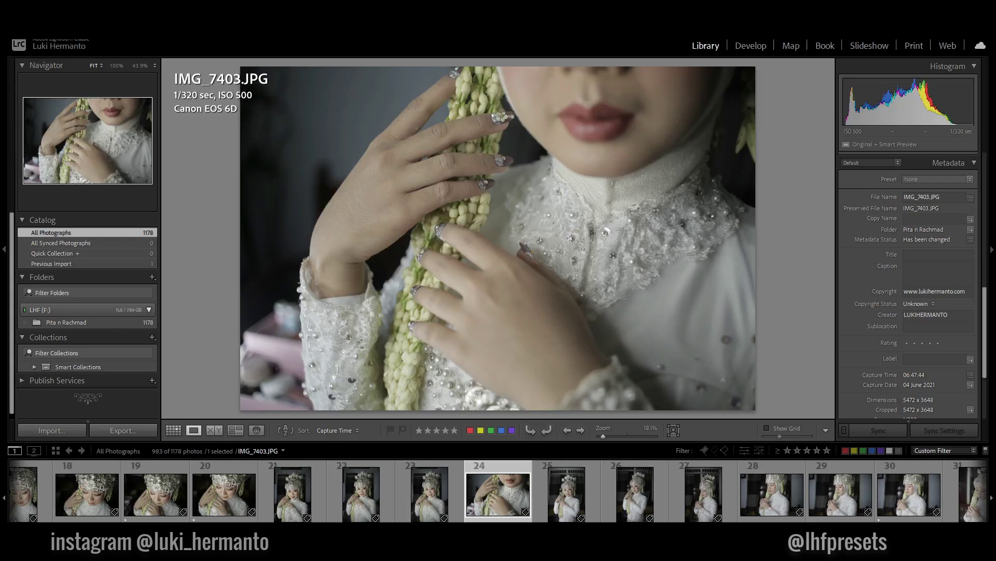
pyautogui.press('1')
# - Step through IMG_7404 to IMG_7408, looking back at IMG_7406 to compare
pyautogui.press('Right')
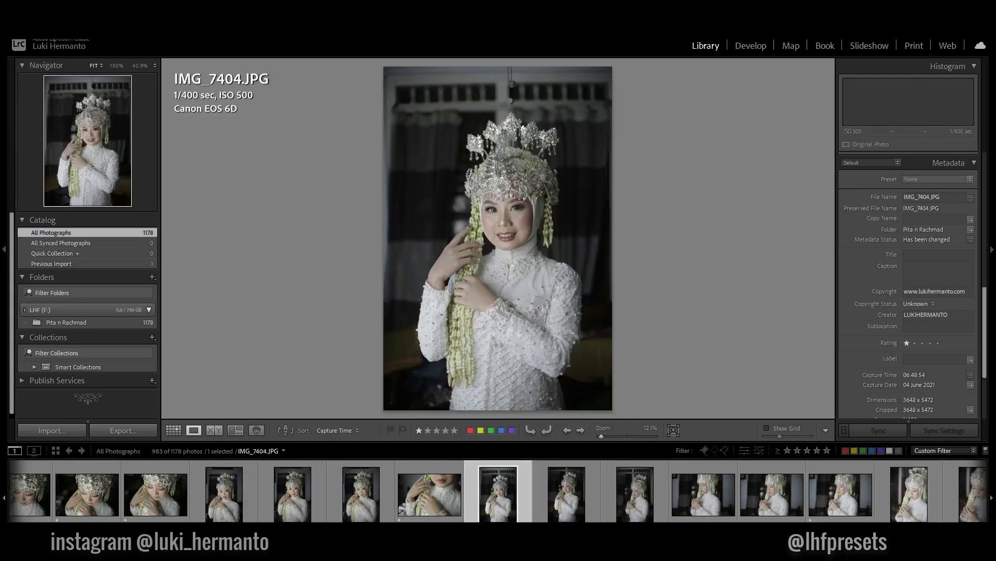
pyautogui.press('Right')
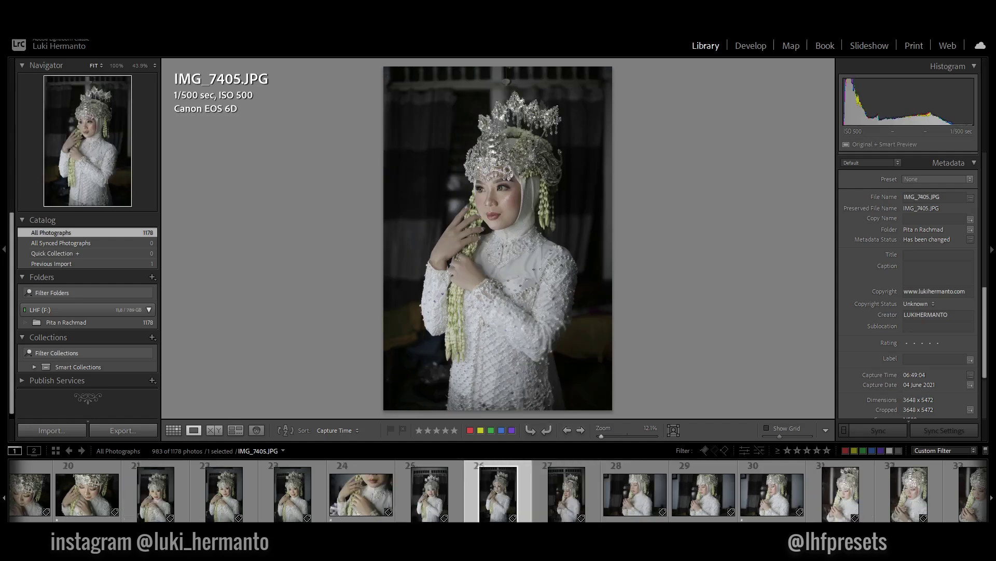
pyautogui.press('Right')
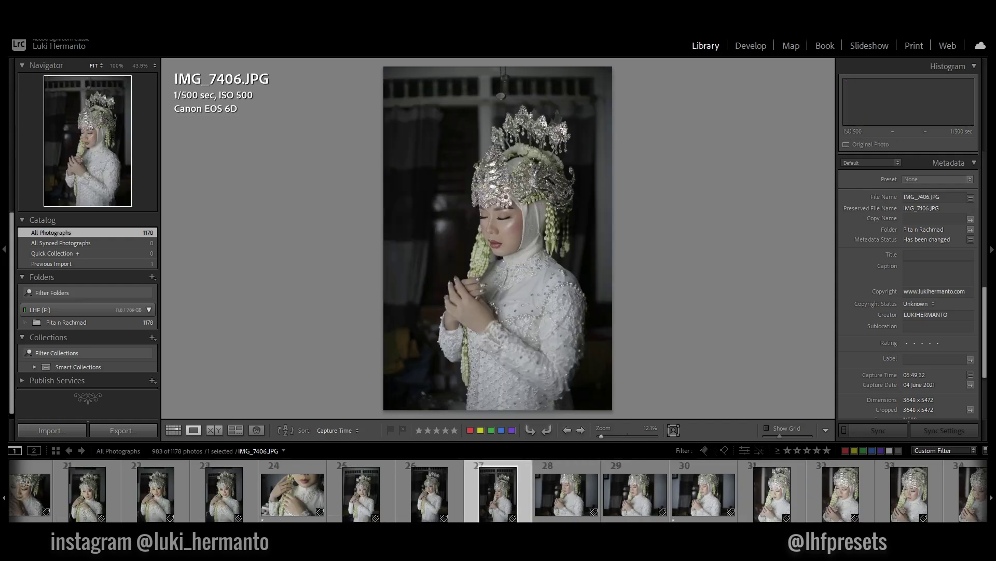
pyautogui.press('Right')
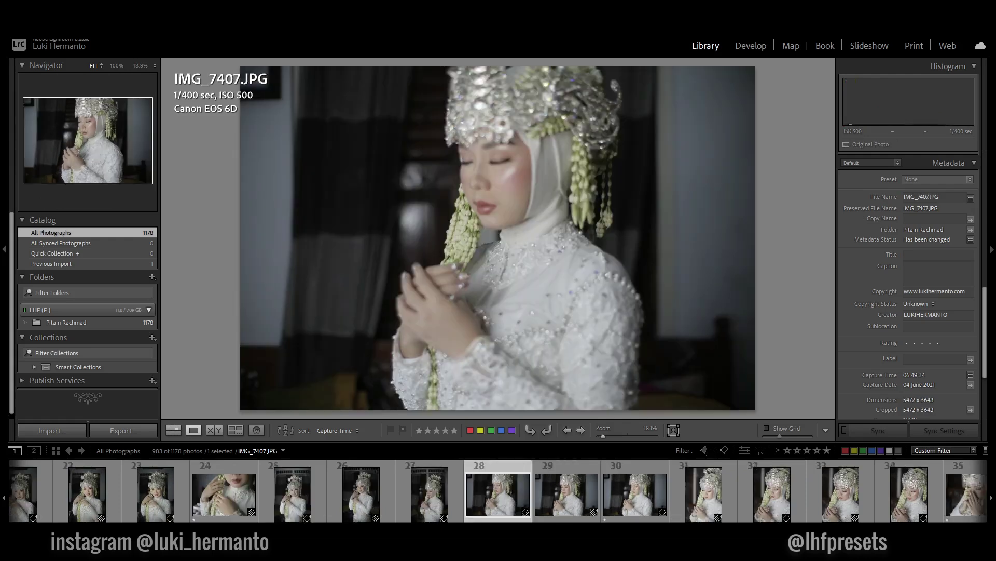
pyautogui.press('Left')
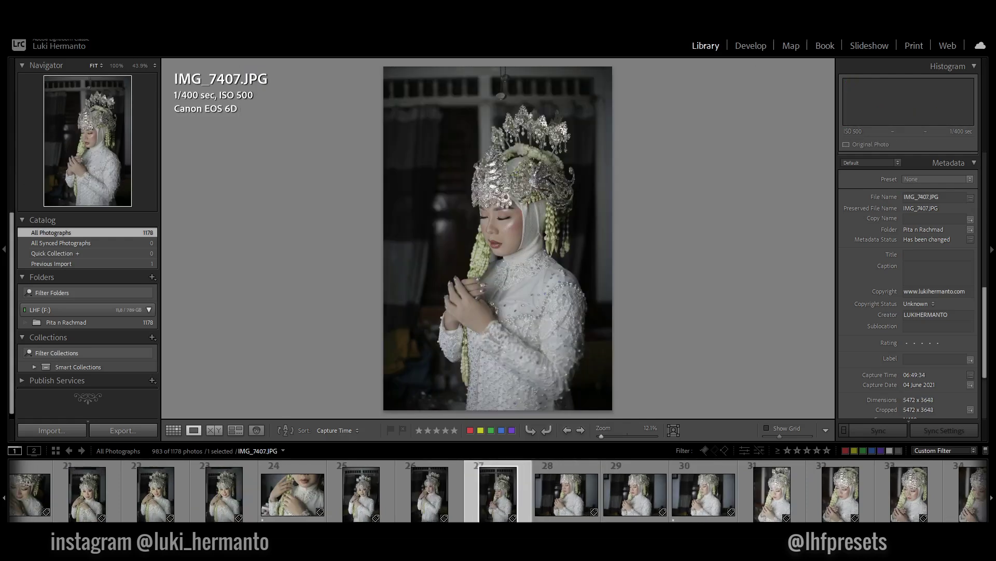
pyautogui.press('Right')
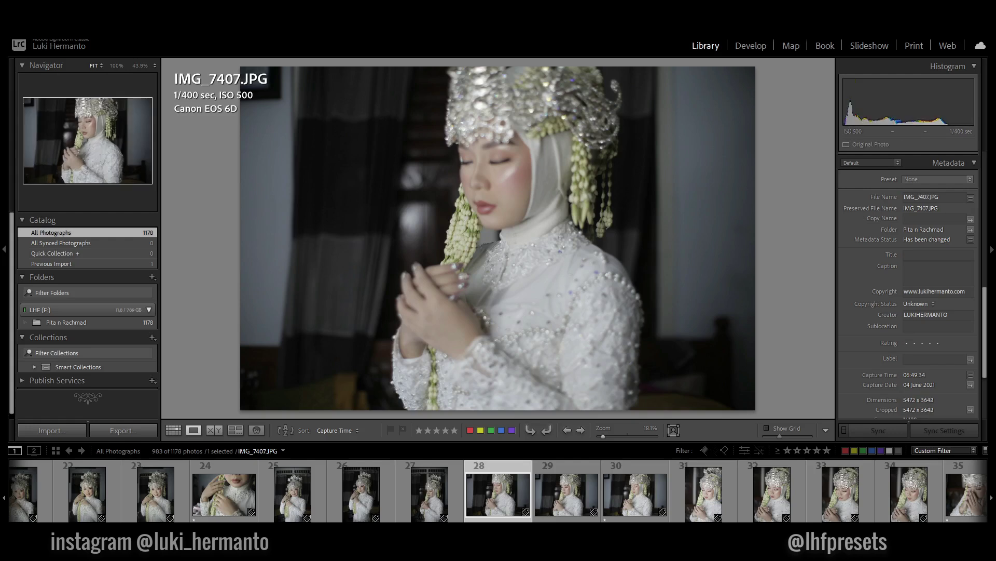
pyautogui.press('Right')
pyautogui.press('Right')
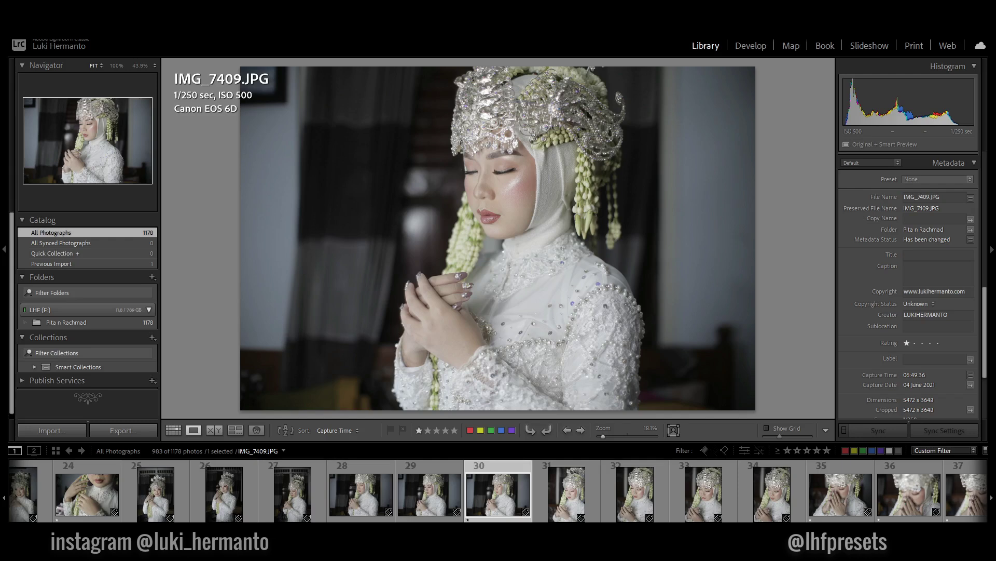
# - Review IMG_7411 through IMG_7414, comparing IMG_7412 against IMG_7413
pyautogui.press('Right')
pyautogui.press('Right')
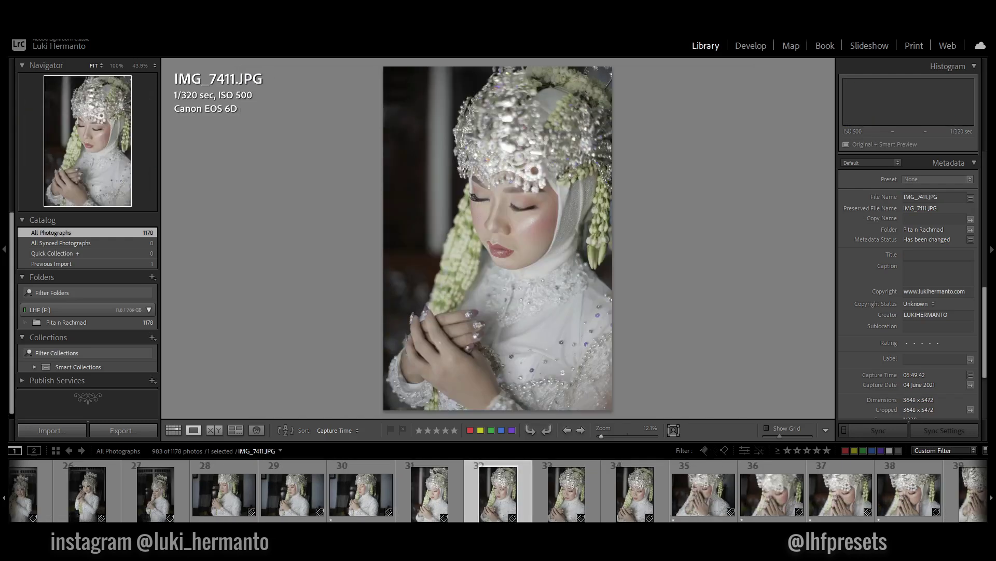
pyautogui.press('Right')
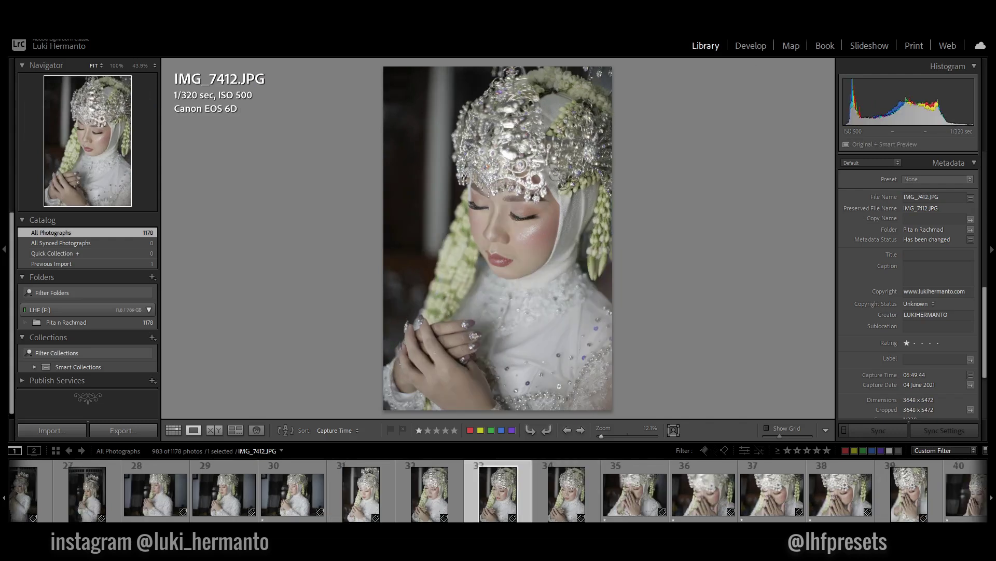
pyautogui.press('Right')
pyautogui.press('Left')
pyautogui.press('Right')
pyautogui.press('Left')
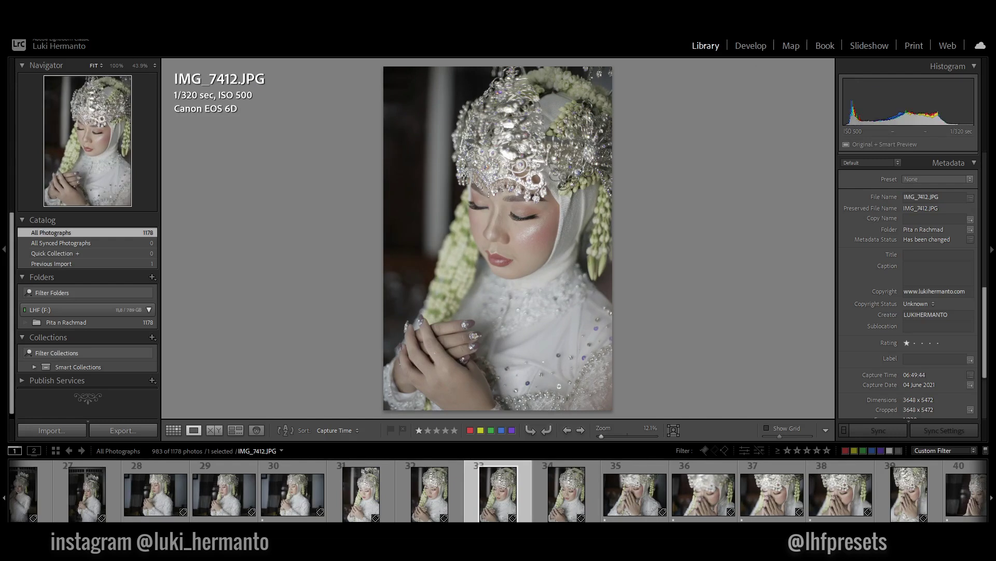
pyautogui.press('Right')
pyautogui.press('Right')
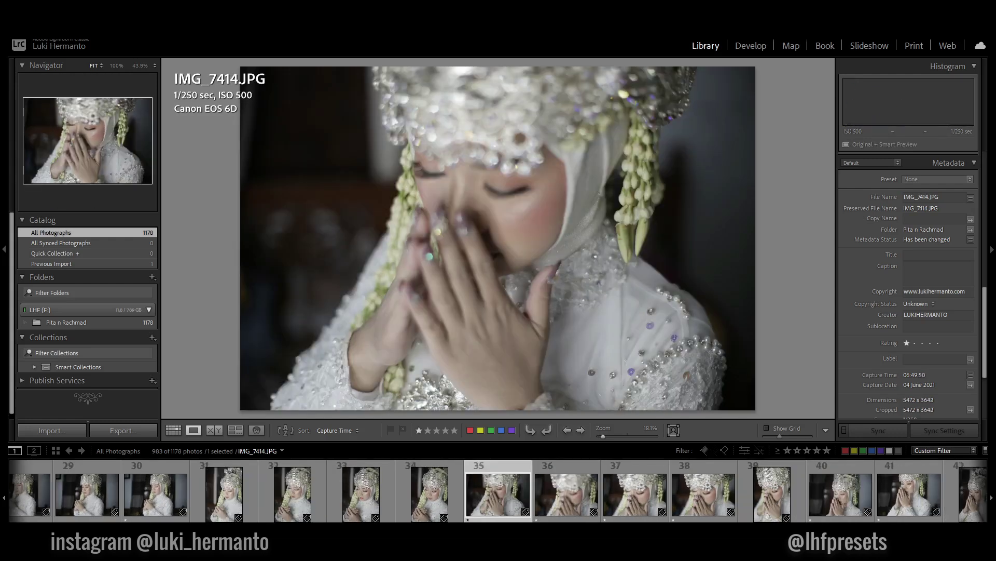
pyautogui.press('Right')
pyautogui.press('Right')
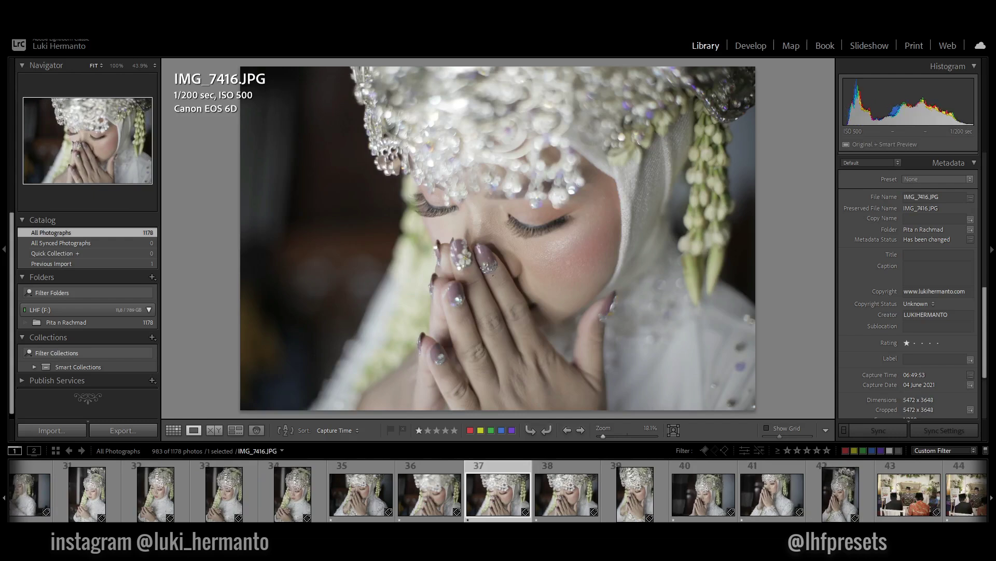
# - Advance past IMG_7419 and clear IMG_7420's star rating, then reach signing photo IMG_7427
pyautogui.press('Right')
pyautogui.press('Right')
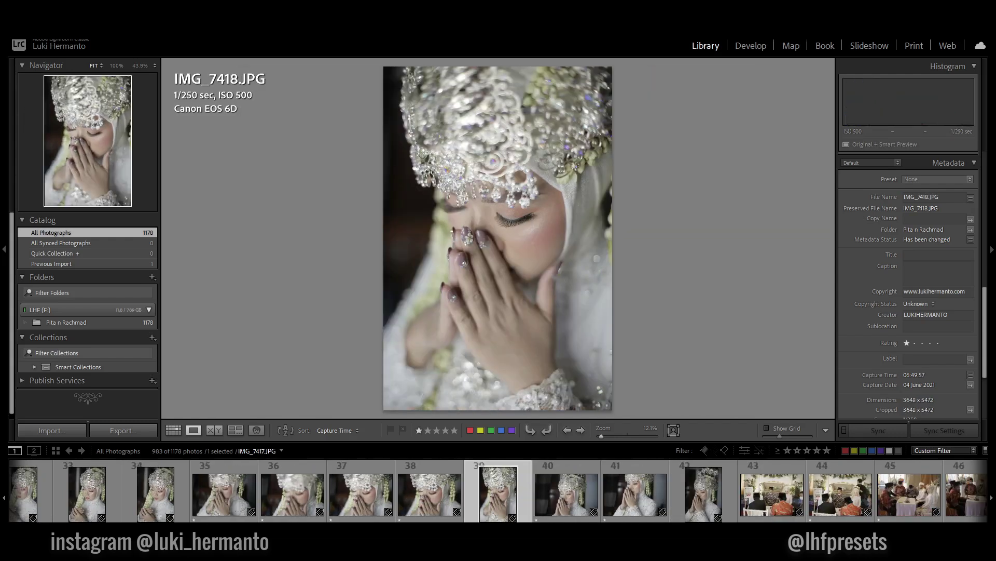
pyautogui.press('Right')
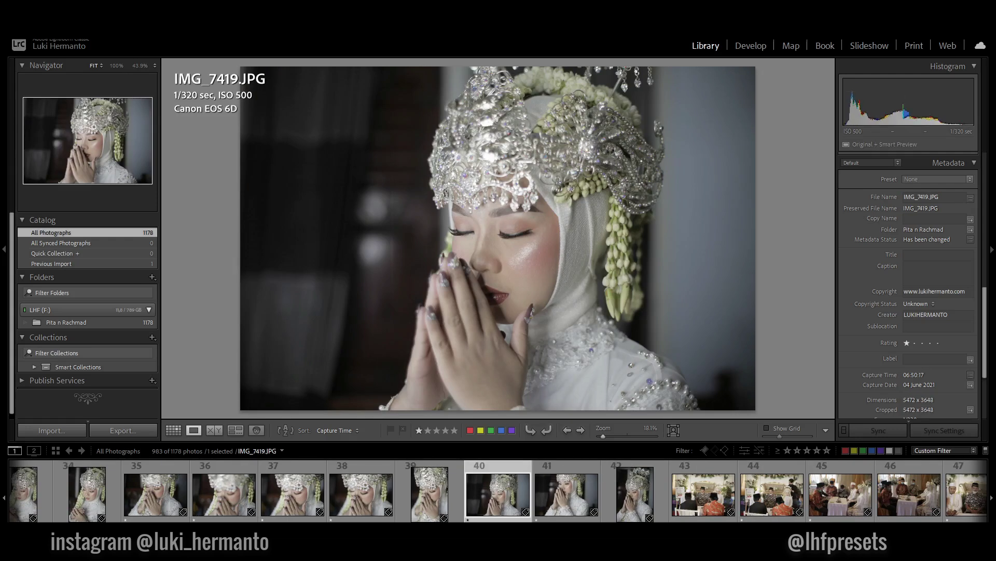
pyautogui.press('Right')
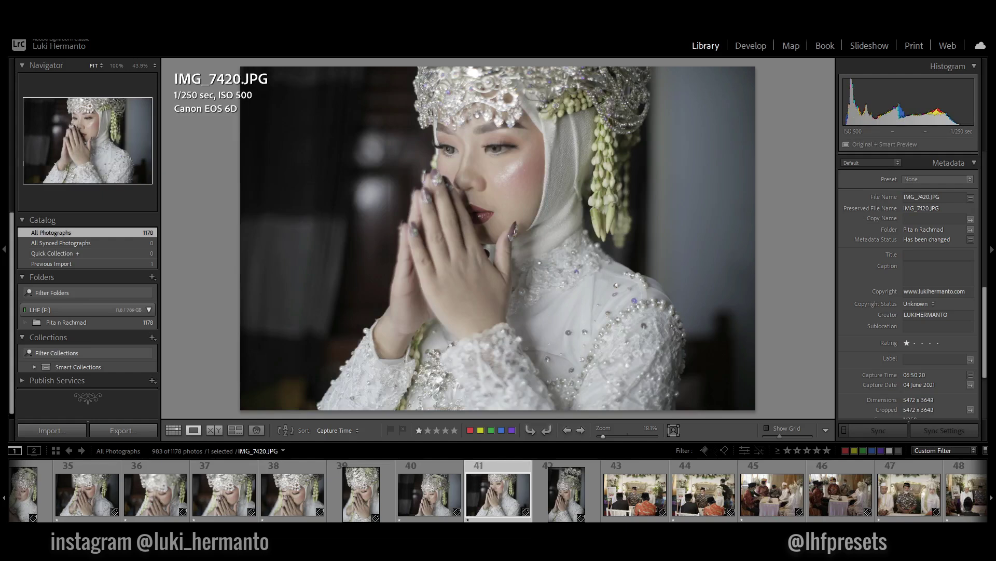
pyautogui.press('0')
pyautogui.press('Right')
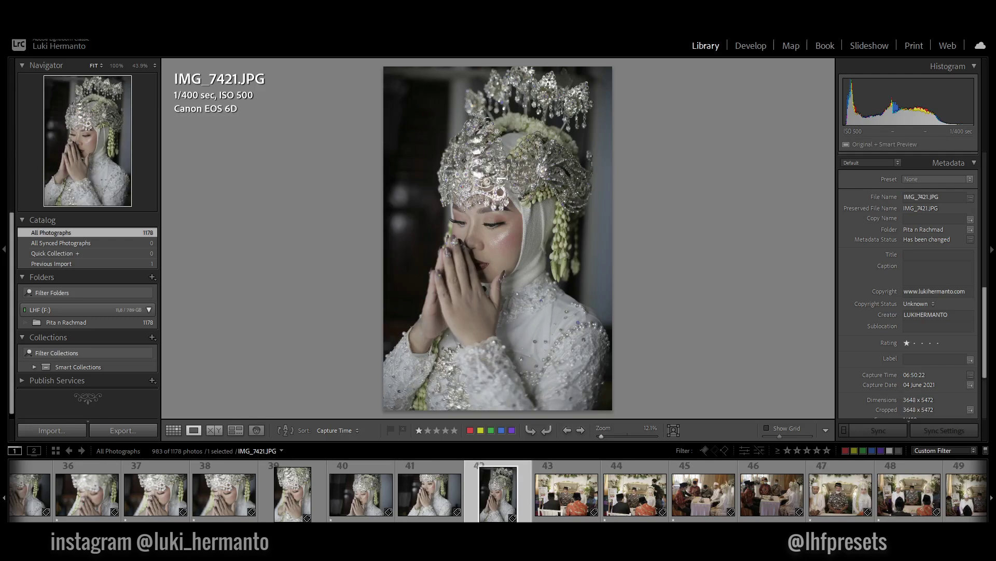
pyautogui.press('Right')
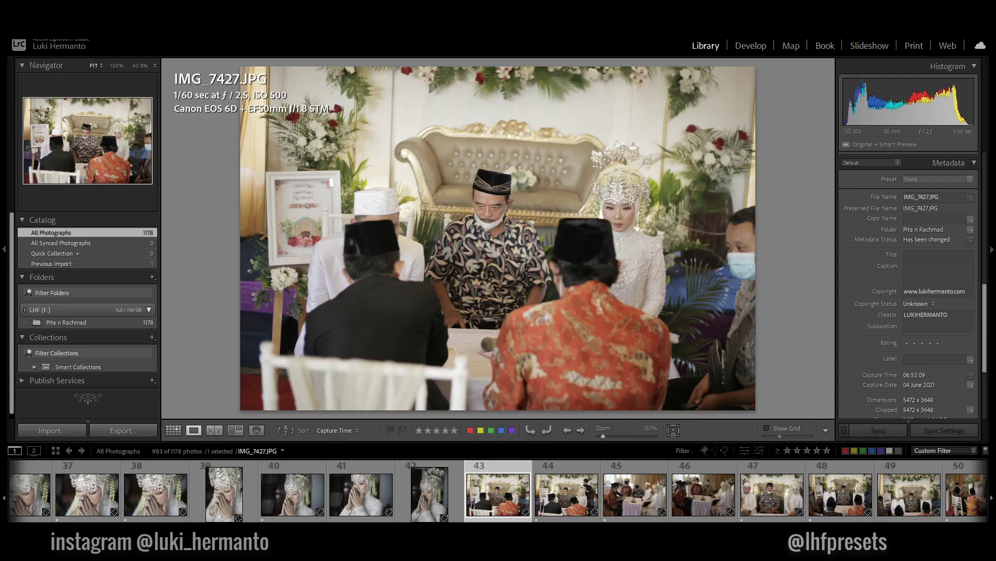
# - Review ceremony photos IMG_7427 through IMG_7432 in Loupe view
pyautogui.press('Right')
pyautogui.press('Left')
pyautogui.press('Right')
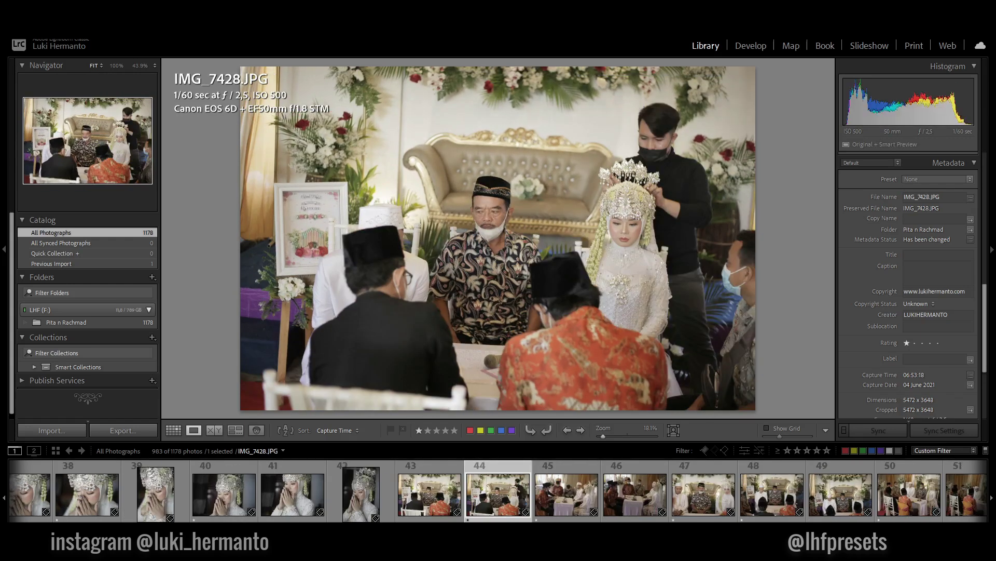
pyautogui.press('Right')
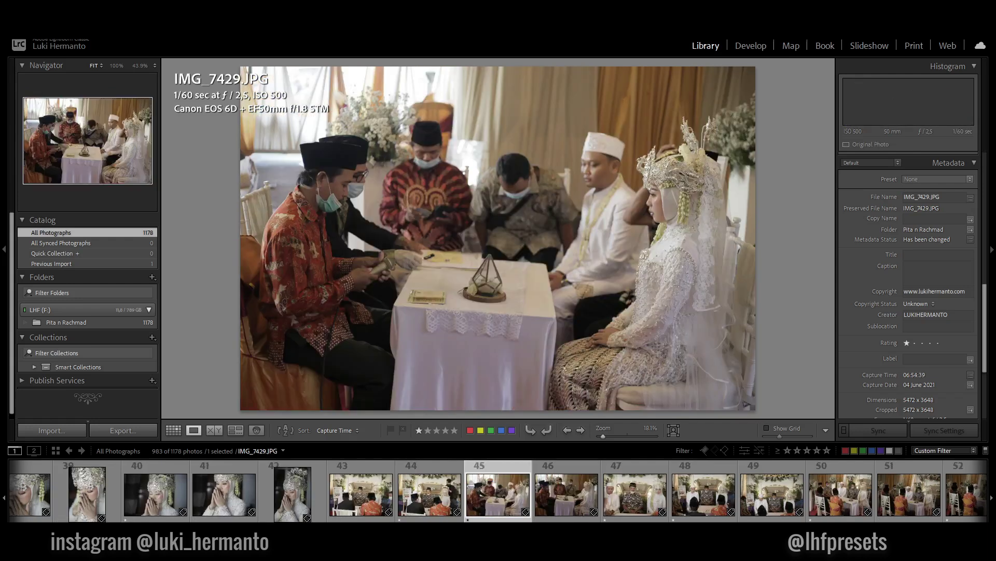
pyautogui.press('Right')
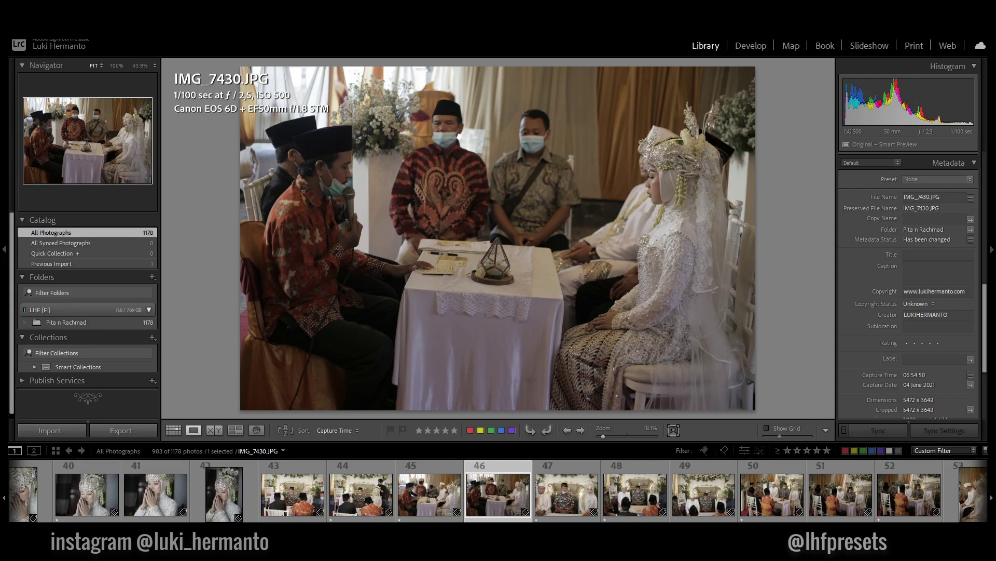
pyautogui.press('Right')
pyautogui.press('Left')
pyautogui.press('Right')
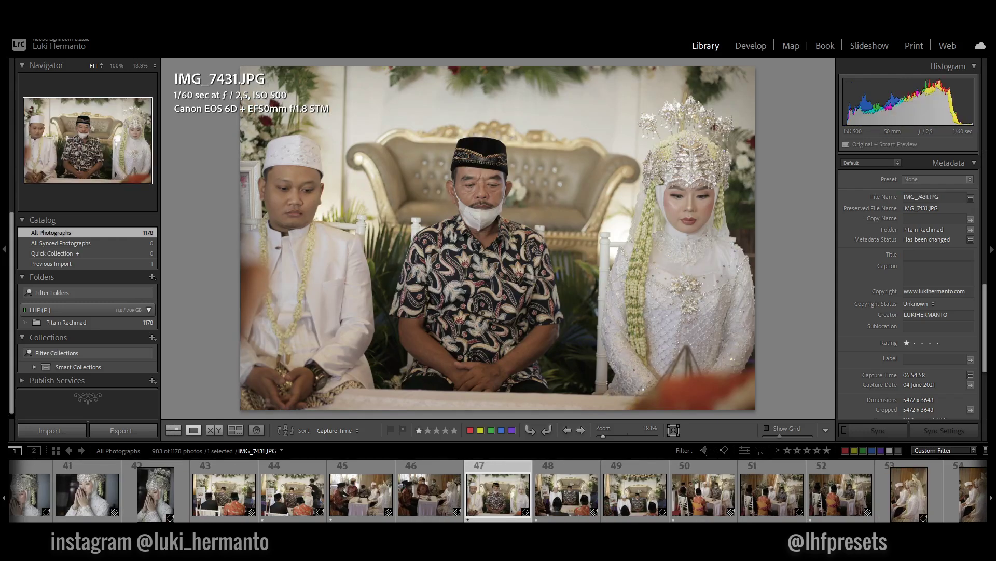
pyautogui.press('Right')
# - Rate IMG_7432 and IMG_7433 one star, then review on to IMG_7436
pyautogui.press('1')
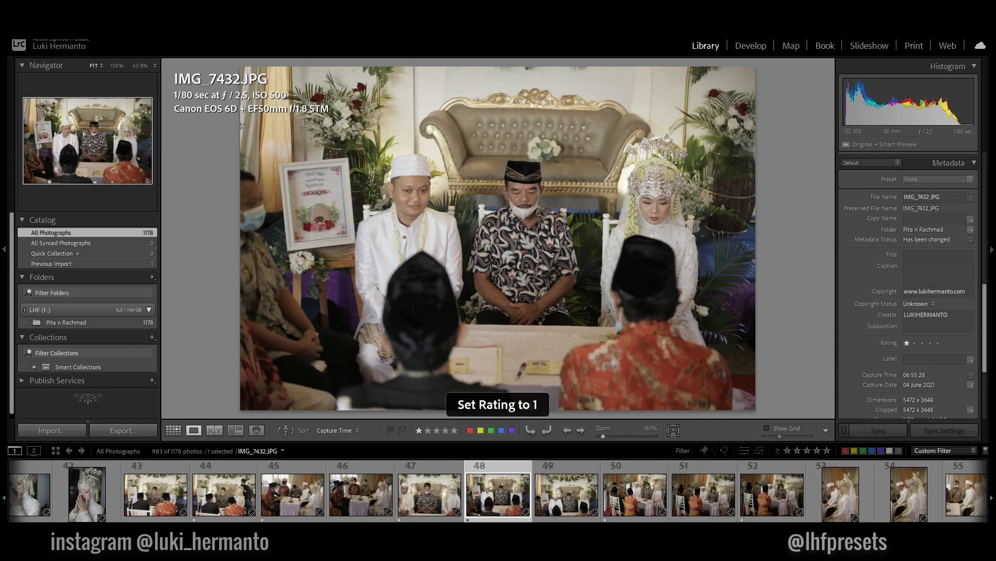
pyautogui.press('Right')
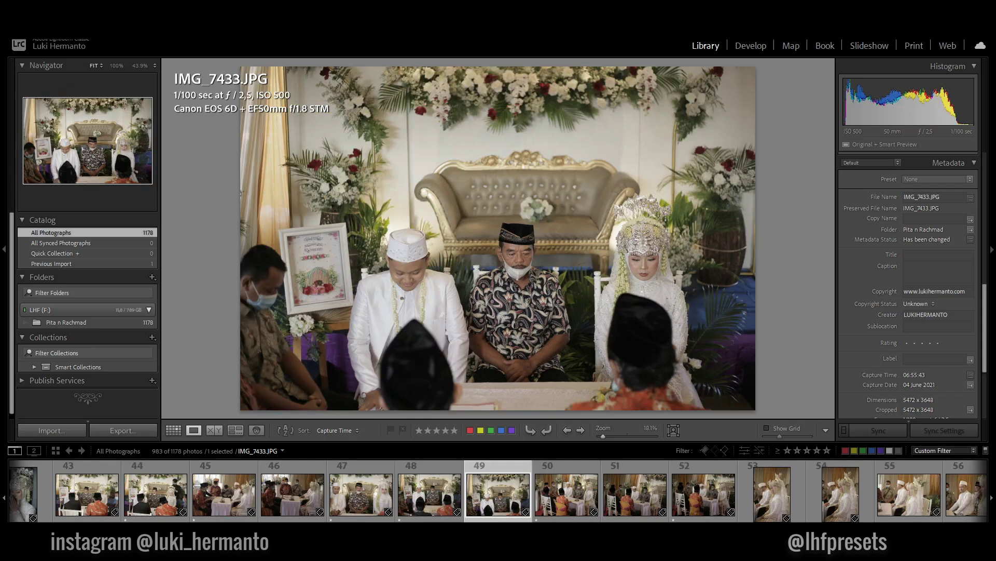
pyautogui.press('1')
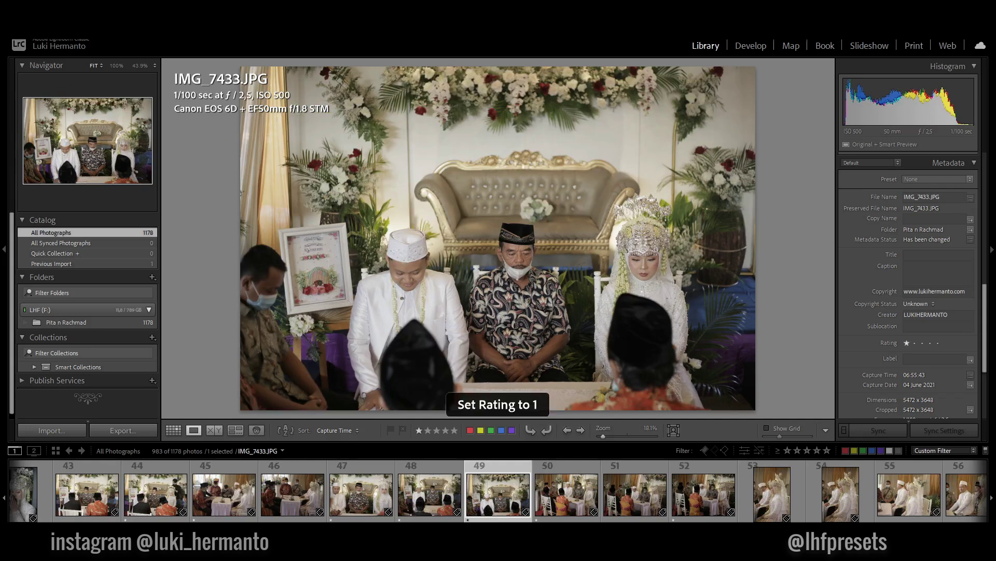
pyautogui.press('Right')
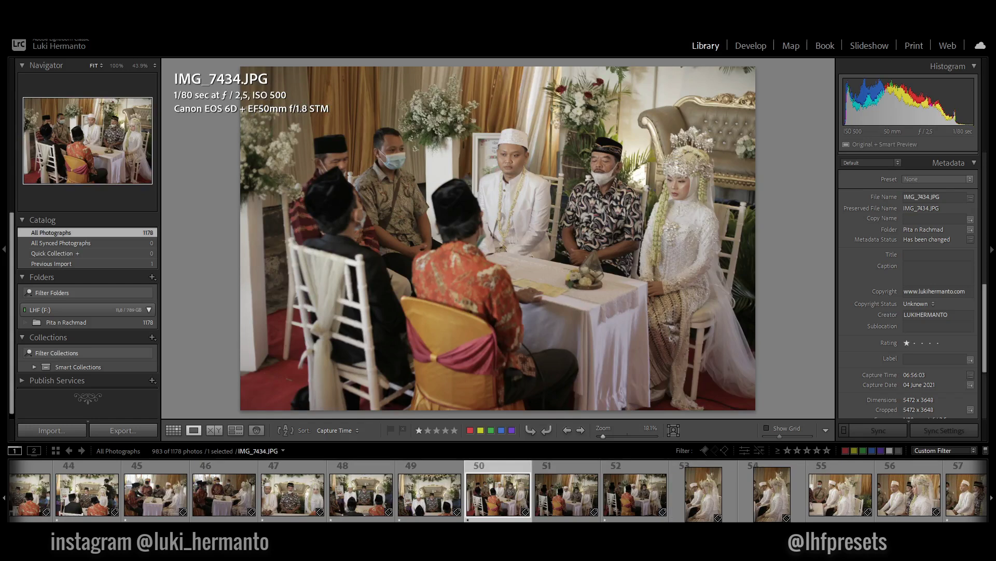
pyautogui.press('Right')
pyautogui.press('Right')
pyautogui.press('Left')
pyautogui.press('Left')
pyautogui.press('Right')
pyautogui.press('Right')
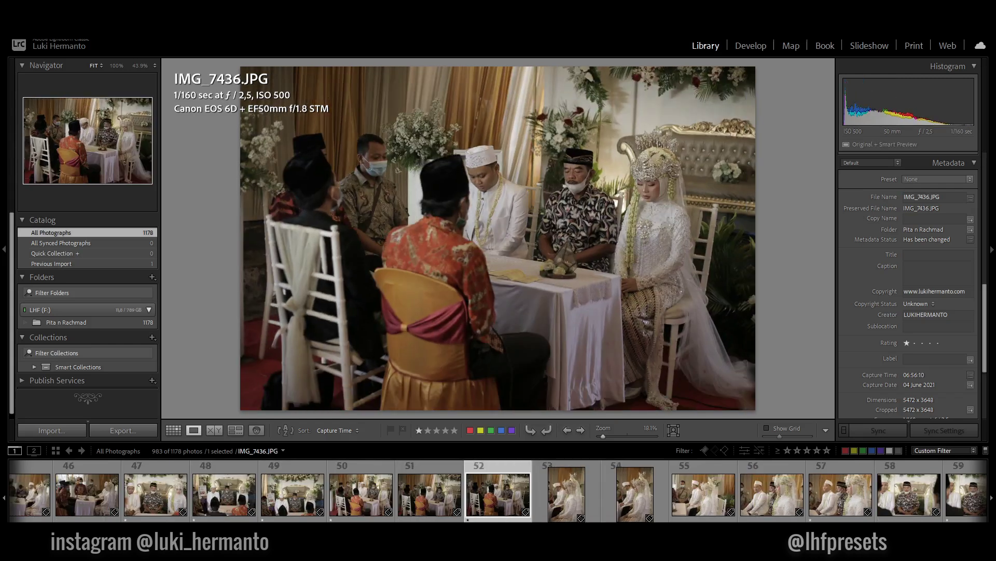
# - Rate IMG_7436 one star, compare IMG_7437 with IMG_7438, and delete reject IMG_7439
pyautogui.press('Right')
pyautogui.press('Left')
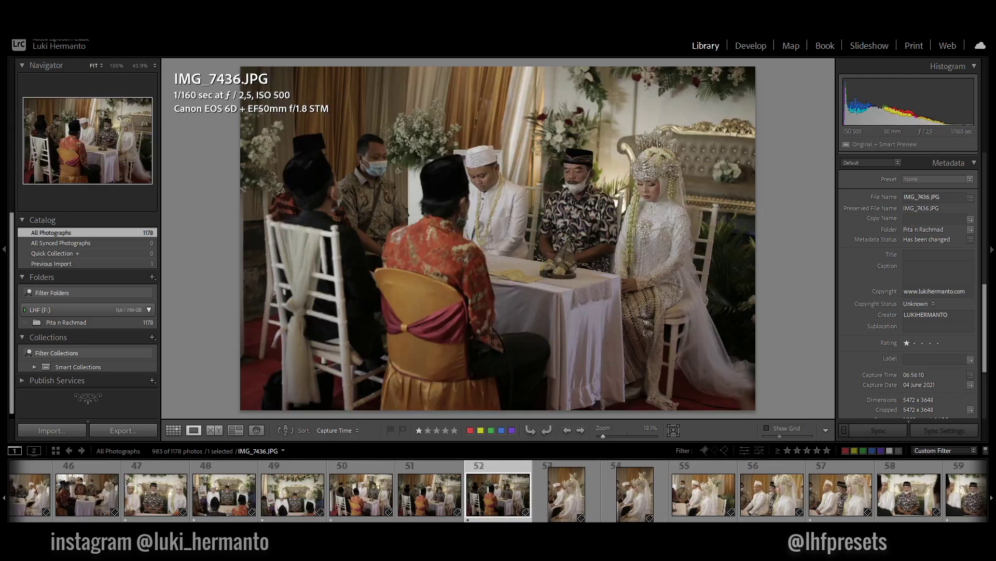
pyautogui.press('1')
pyautogui.press('Right')
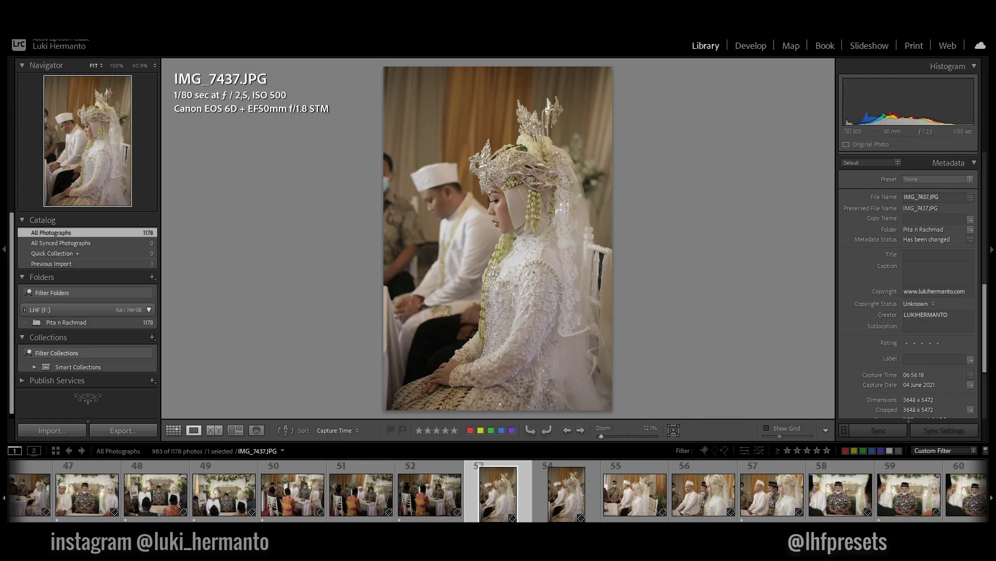
pyautogui.press('Right')
pyautogui.press('Left')
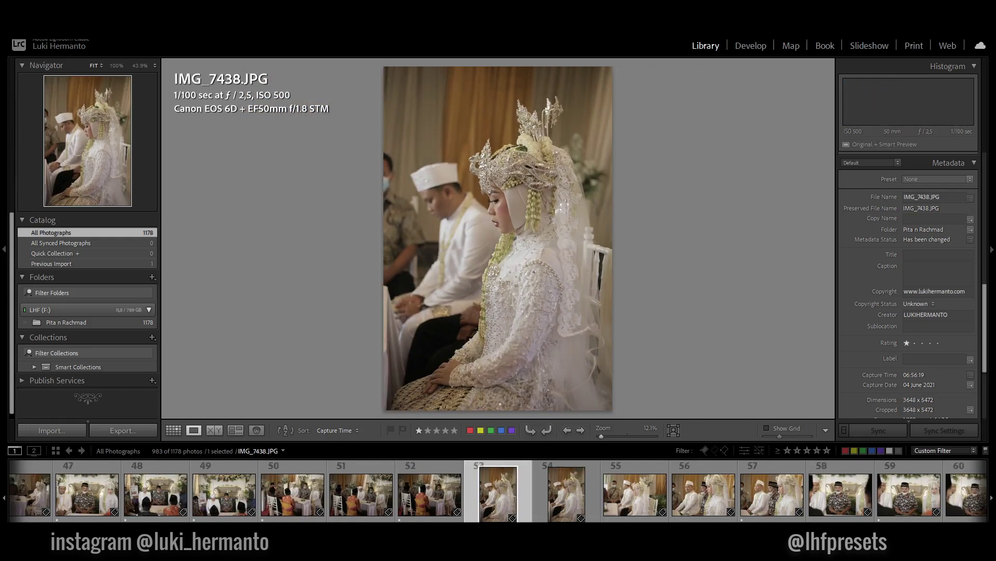
pyautogui.press('Right')
pyautogui.press('Left')
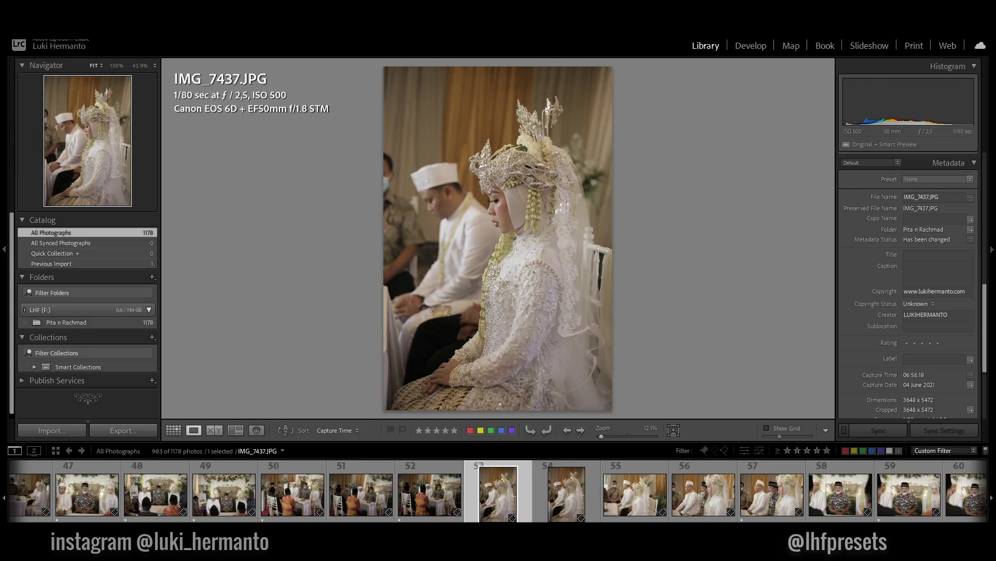
pyautogui.press('Right')
pyautogui.press('Right')
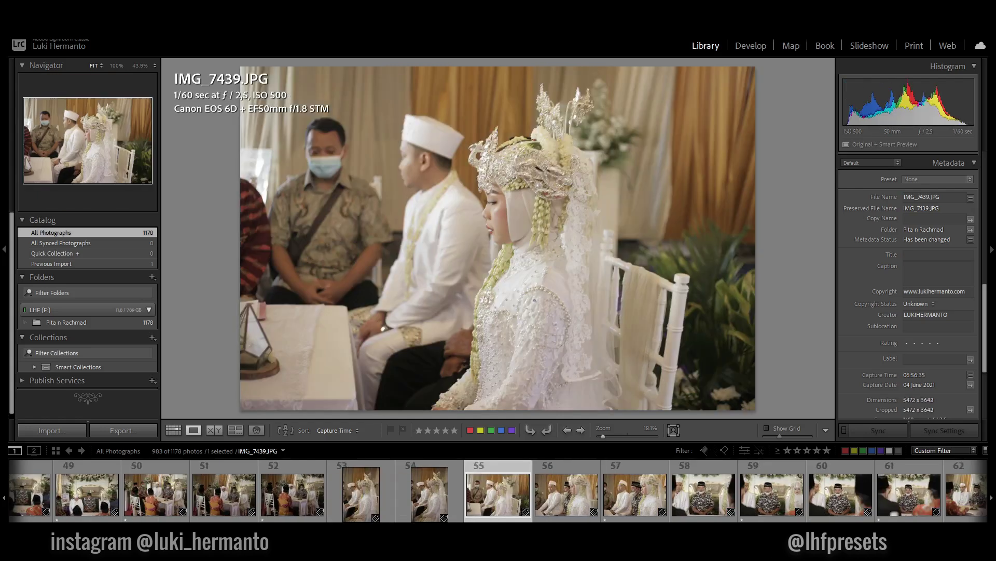
pyautogui.press('Delete')
# - Confirm sending IMG_7439 to the Recycle Bin and rate IMG_7441 and IMG_7443 one star
pyautogui.press('Return')
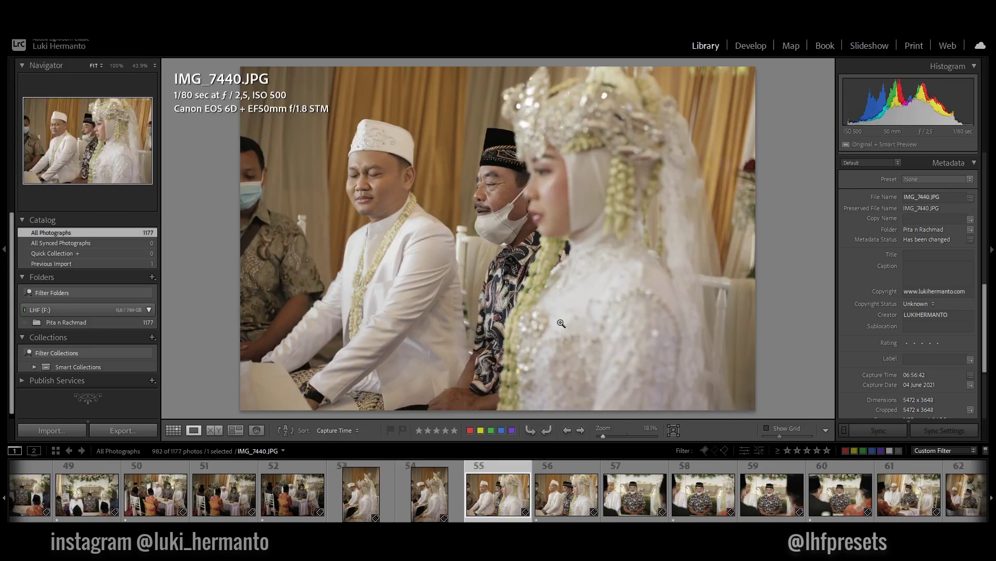
pyautogui.press('Right')
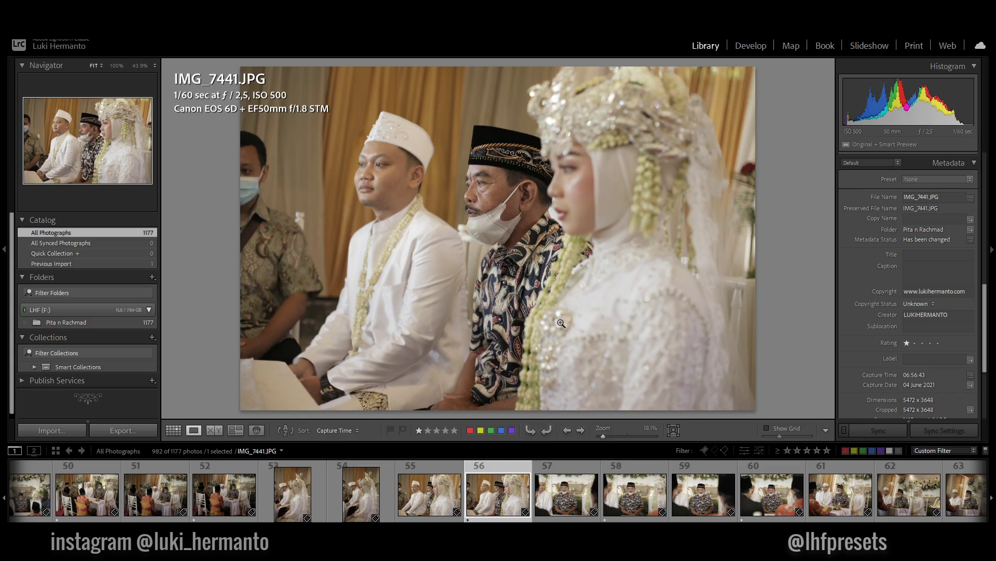
pyautogui.press('Right')
pyautogui.press('Left')
pyautogui.press('1')
pyautogui.press('Right')
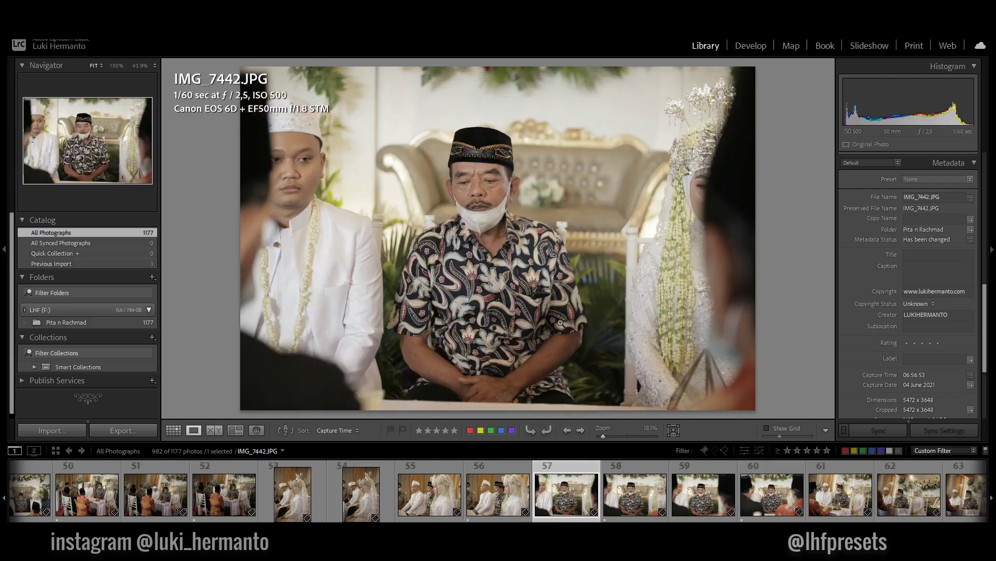
pyautogui.press('1')
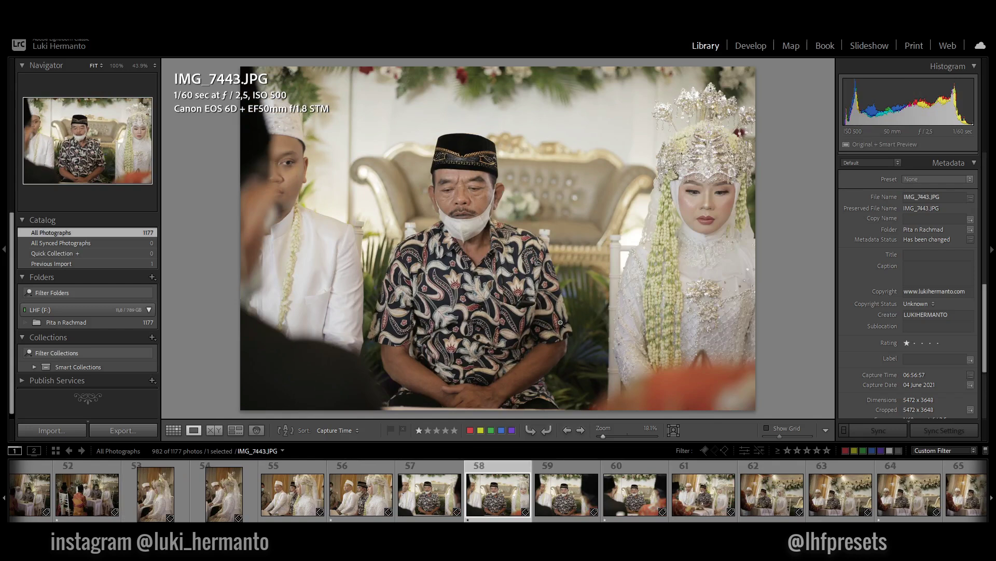
# - Skip through IMG_7444–IMG_7449, giving IMG_7446 a one-star rating
pyautogui.press('Right')
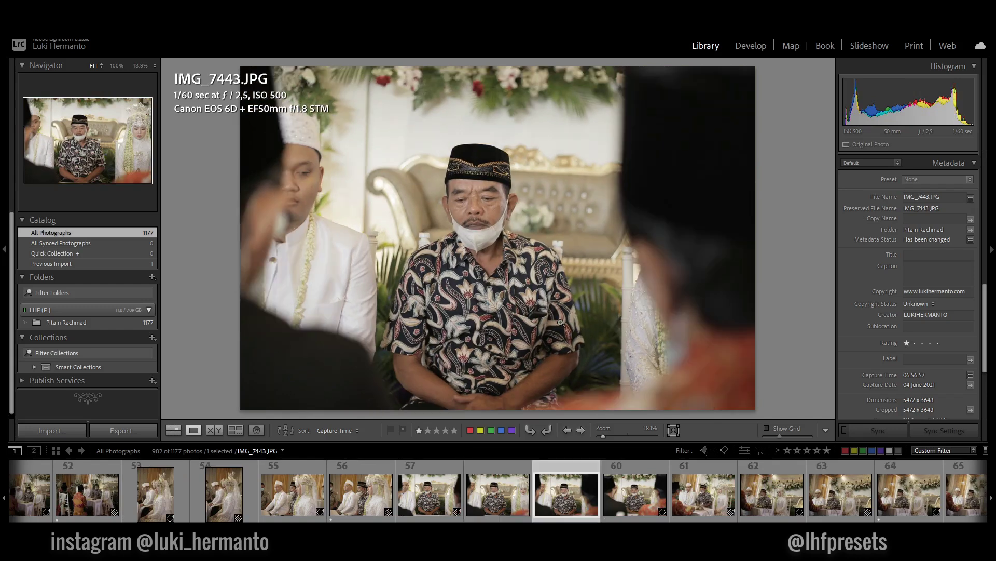
pyautogui.press('Right')
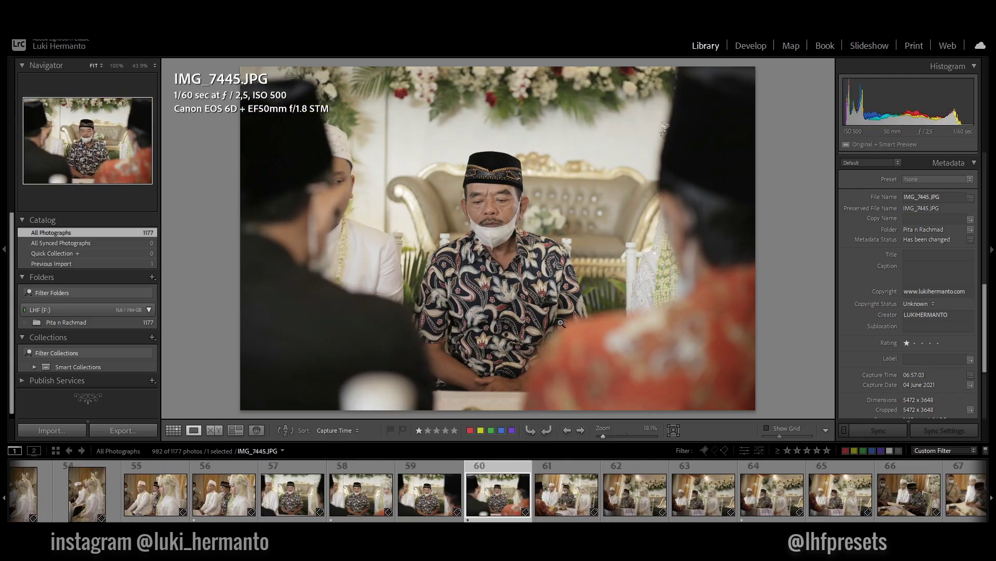
pyautogui.press('Right')
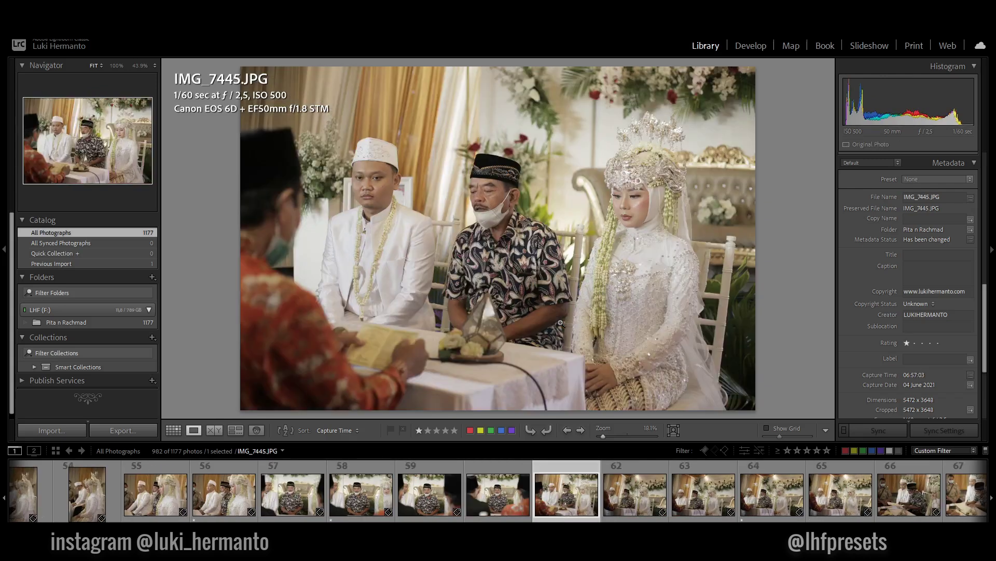
pyautogui.press('1')
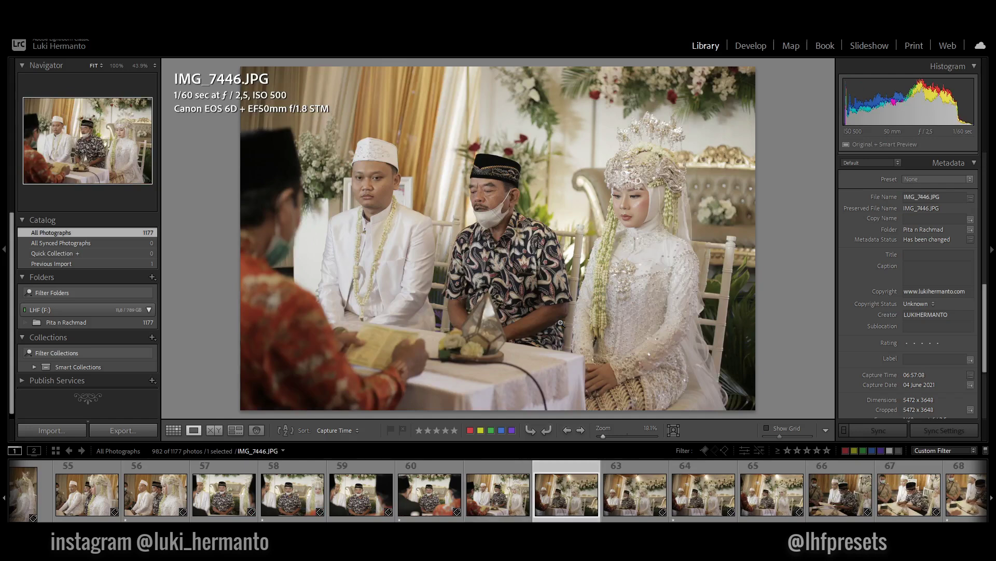
pyautogui.press('Right')
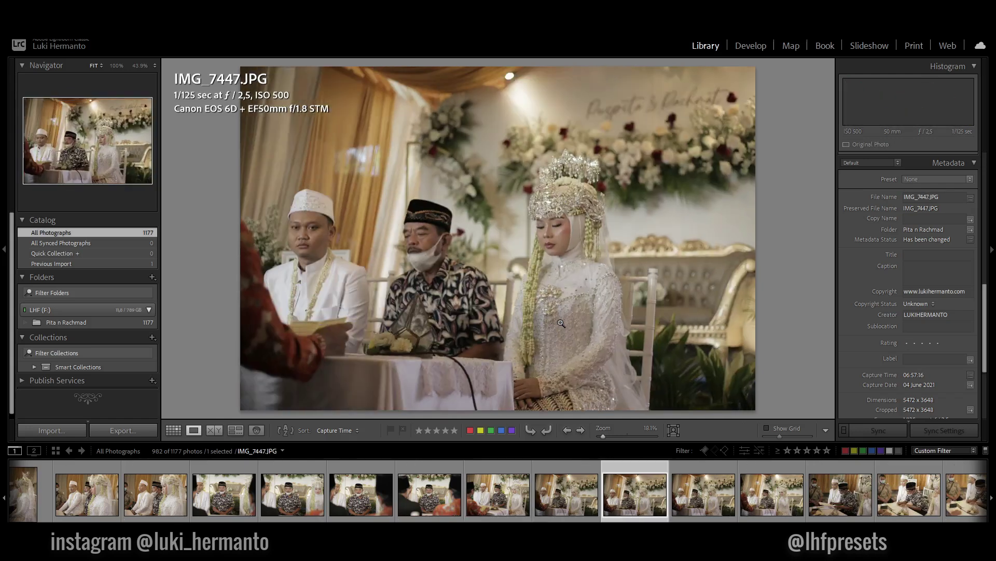
pyautogui.press('Right')
pyautogui.press('Right')
pyautogui.press('Right')
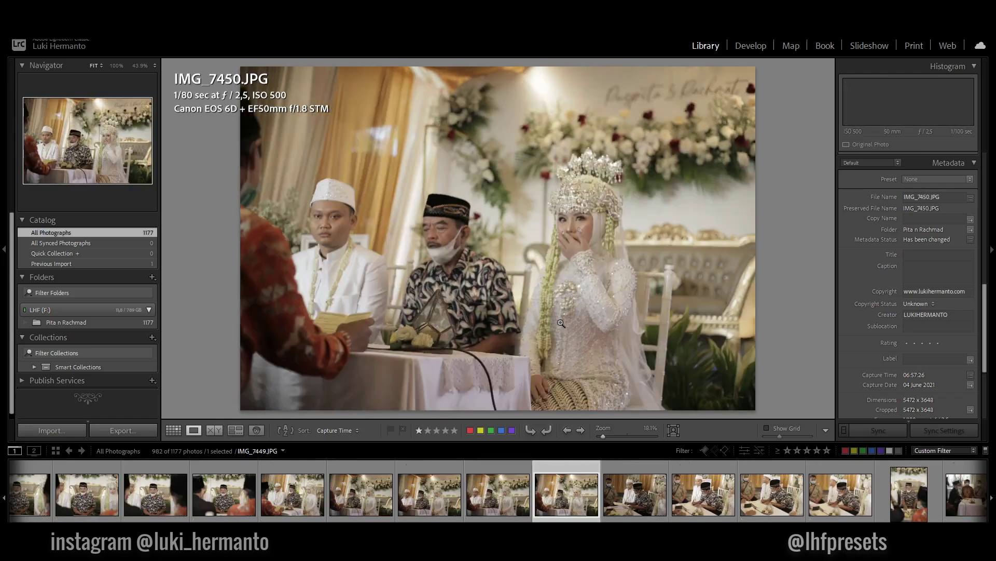
pyautogui.press('Right')
# - Remove reject IMG_7450 to the Recycle Bin, rate IMG_7451 one star, and advance to IMG_7454
pyautogui.press('Left')
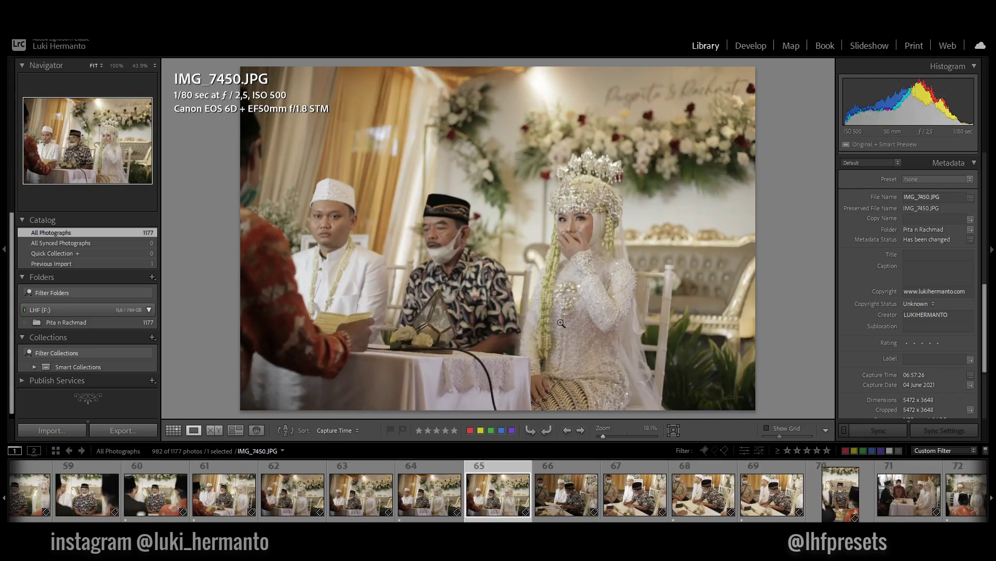
pyautogui.press('Delete')
pyautogui.press('Return')
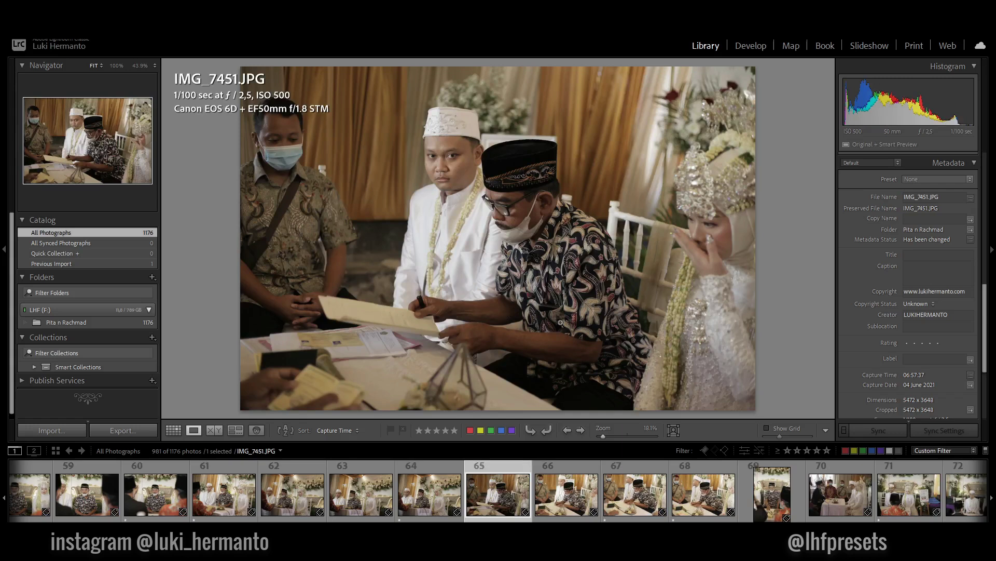
pyautogui.press('1')
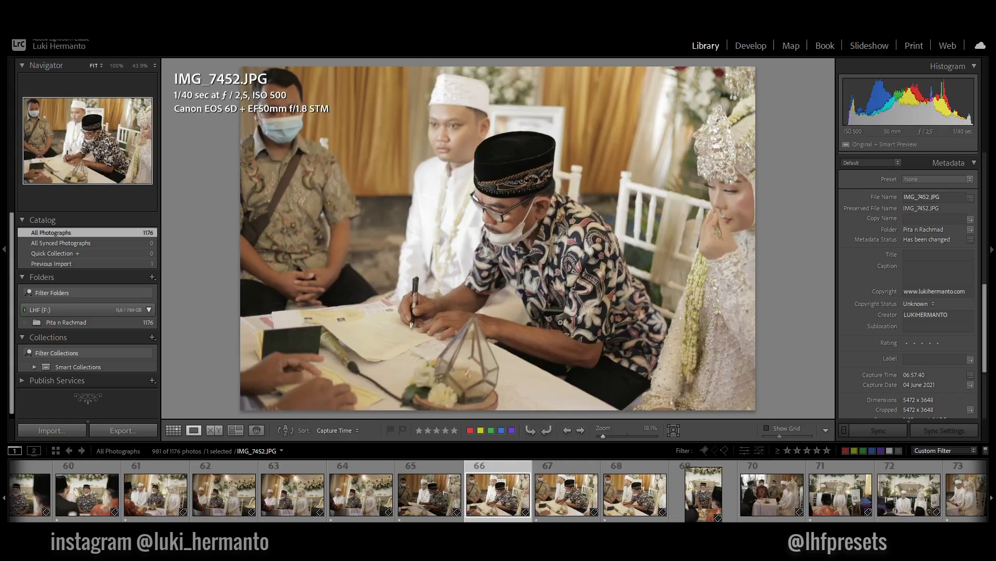
pyautogui.press('Right')
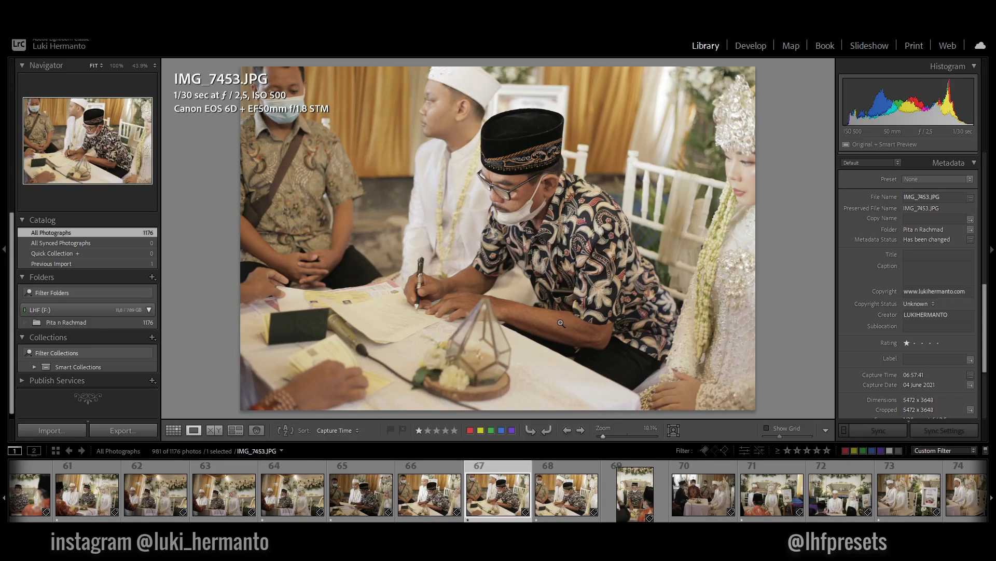
pyautogui.press('Right')
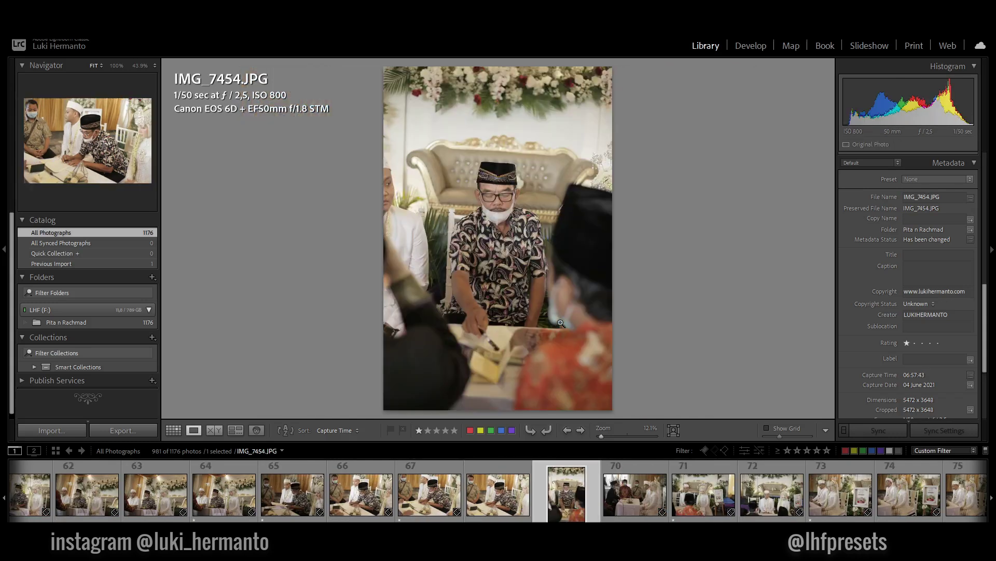
# - Rate signing-table shots IMG_7456 and IMG_7458 one star
pyautogui.press('Right')
pyautogui.press('Right')
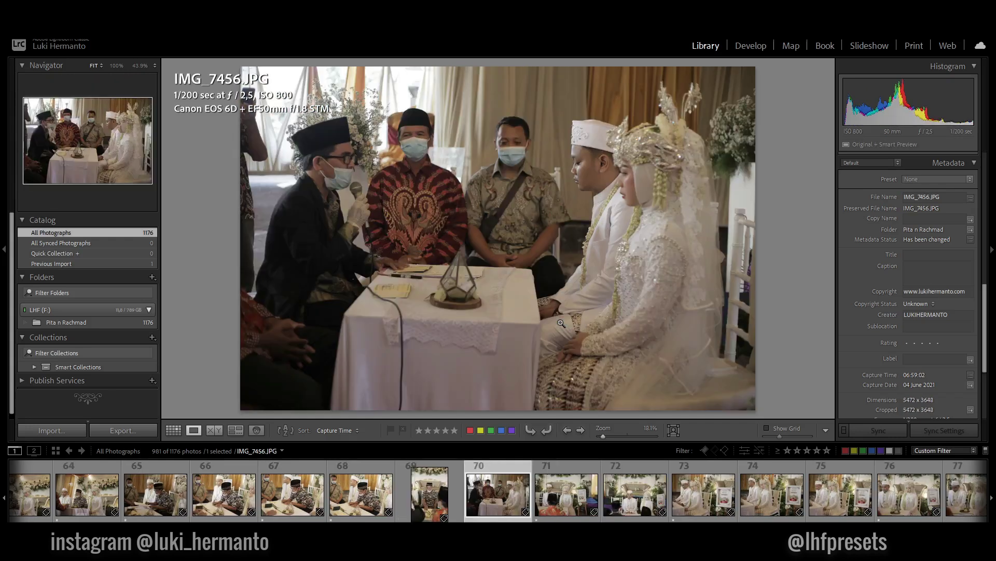
pyautogui.press('Right')
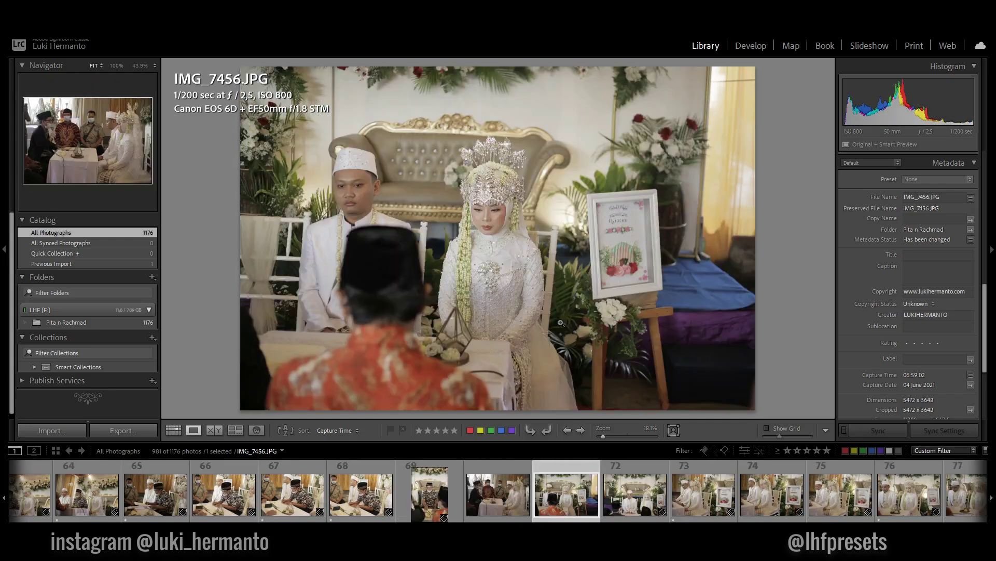
pyautogui.press('Left')
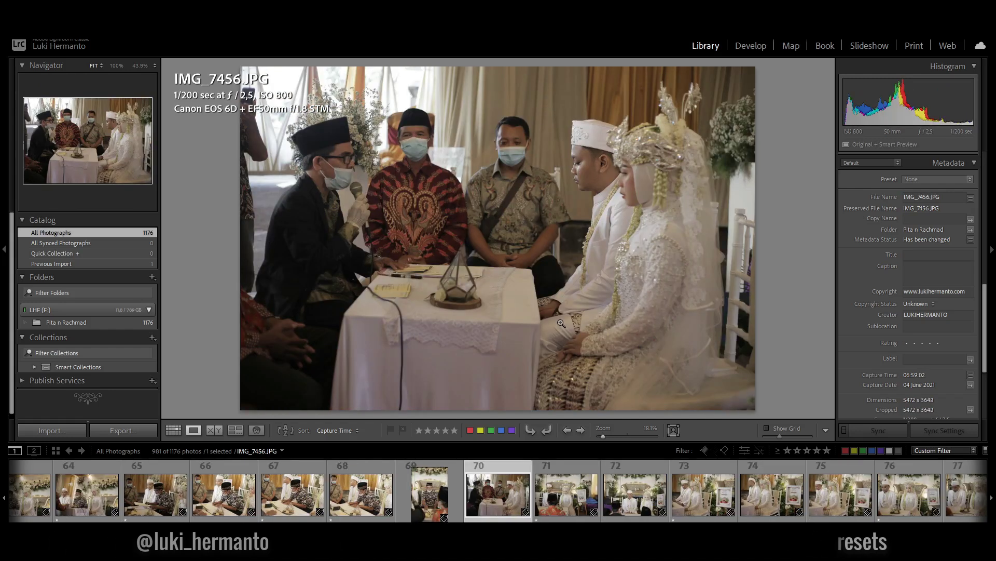
pyautogui.press('Right')
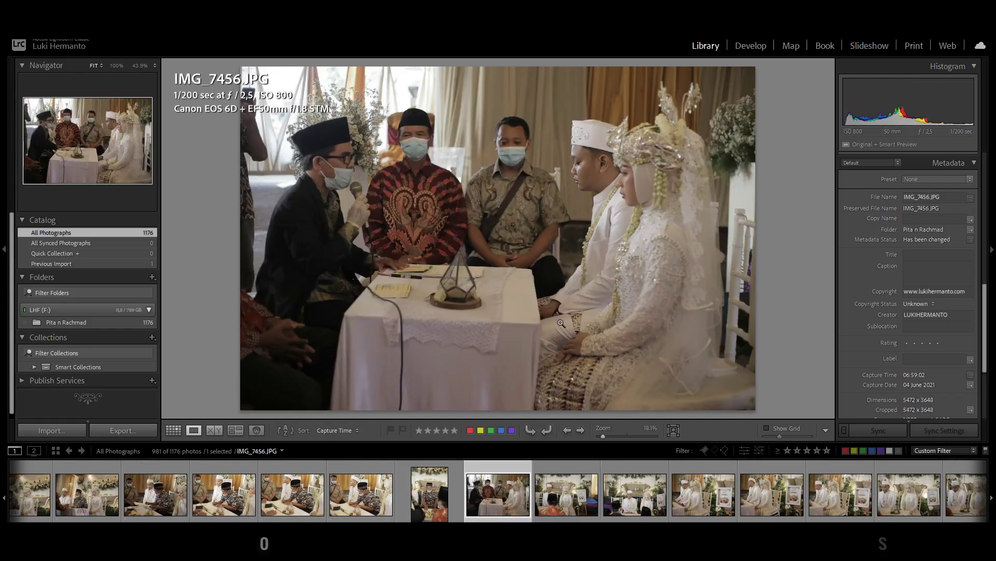
pyautogui.press('1')
pyautogui.press('Right')
pyautogui.press('Right')
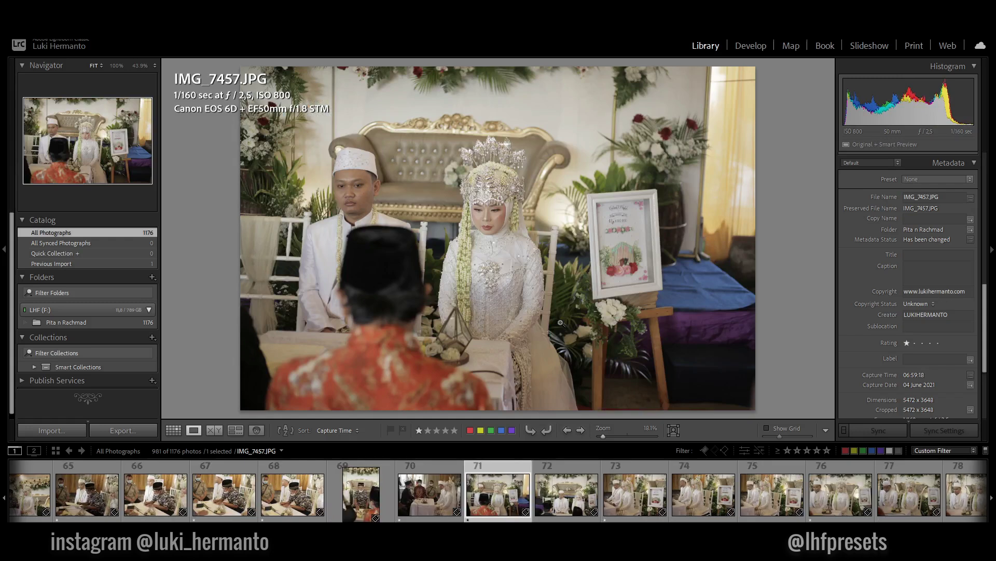
pyautogui.press('1')
pyautogui.press('Right')
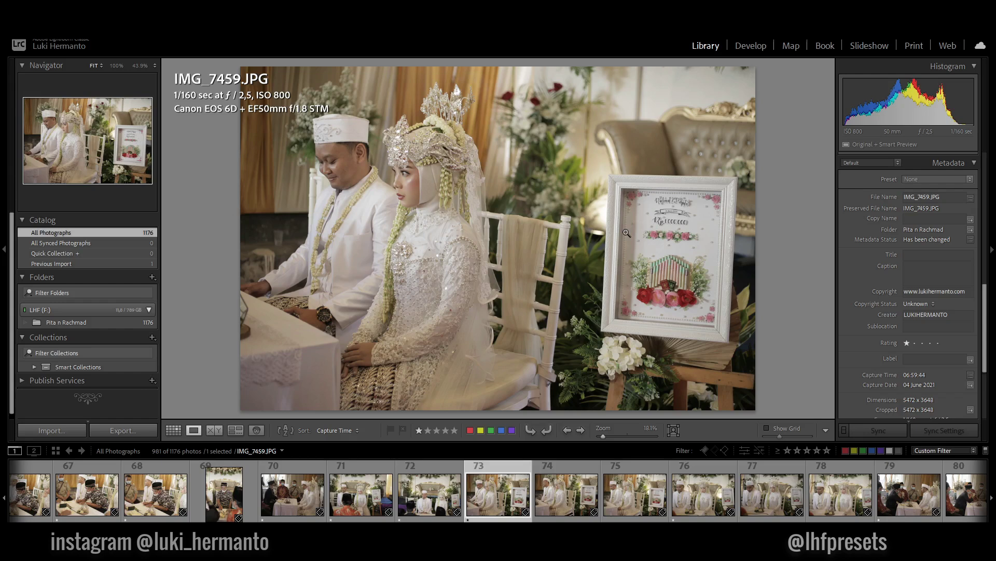
# - Rate IMG_7459, IMG_7461 and IMG_7465 one star
pyautogui.press('1')
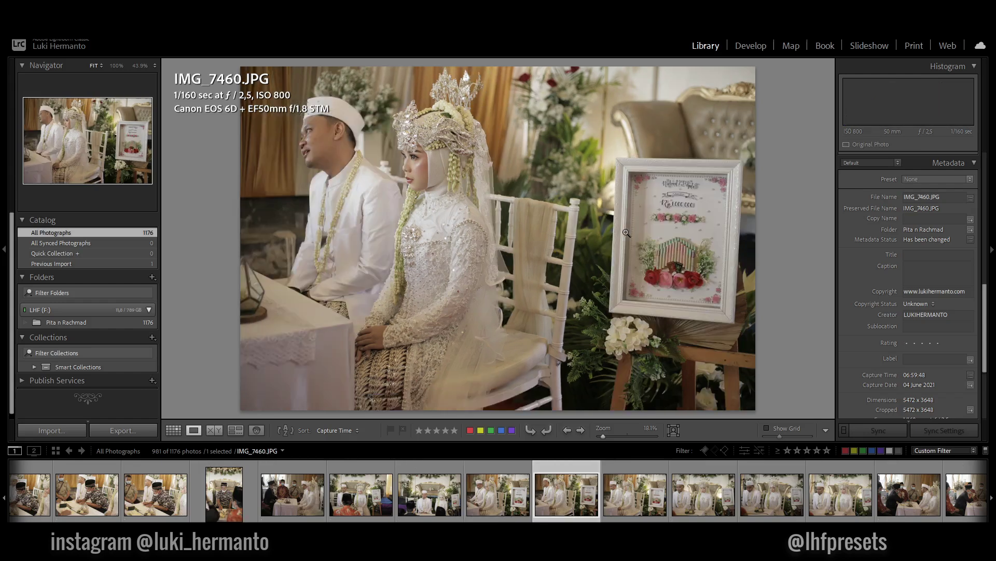
pyautogui.press('Right')
pyautogui.press('Left')
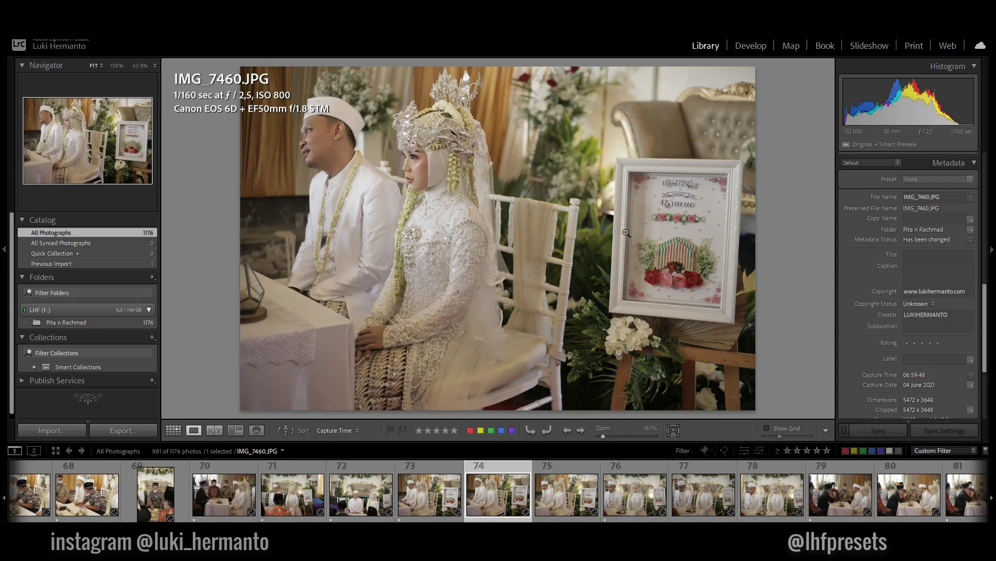
pyautogui.press('Right')
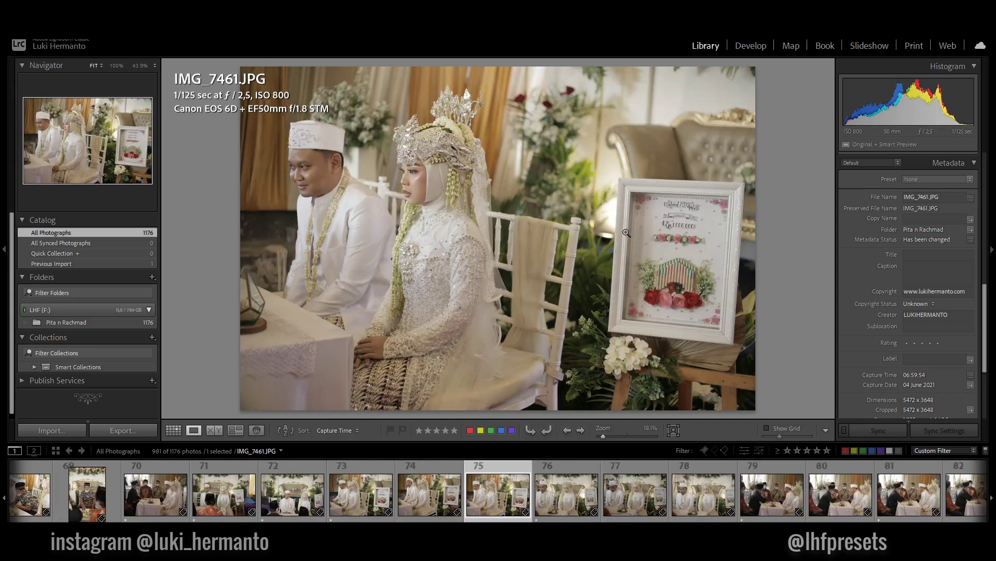
pyautogui.press('1')
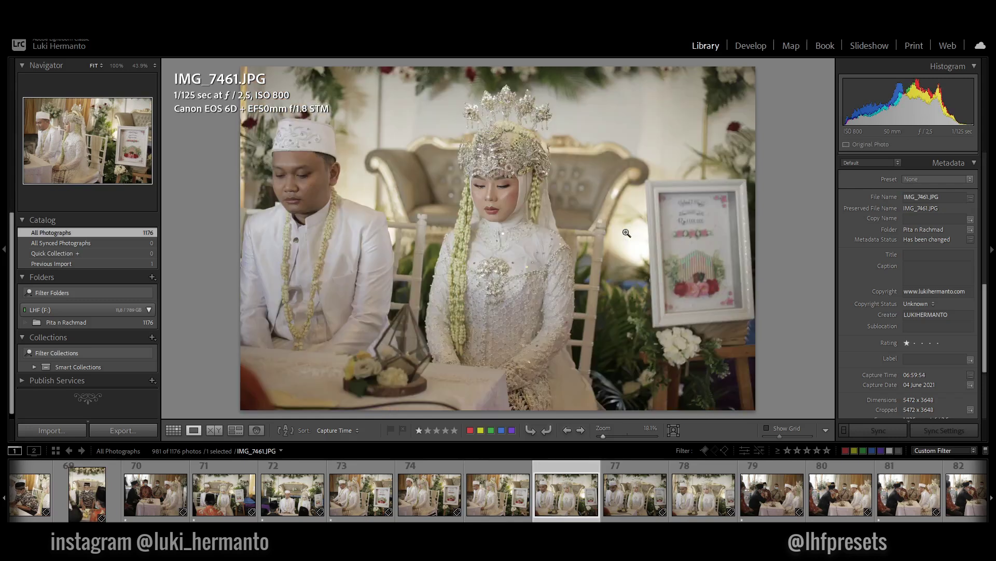
pyautogui.press('Right')
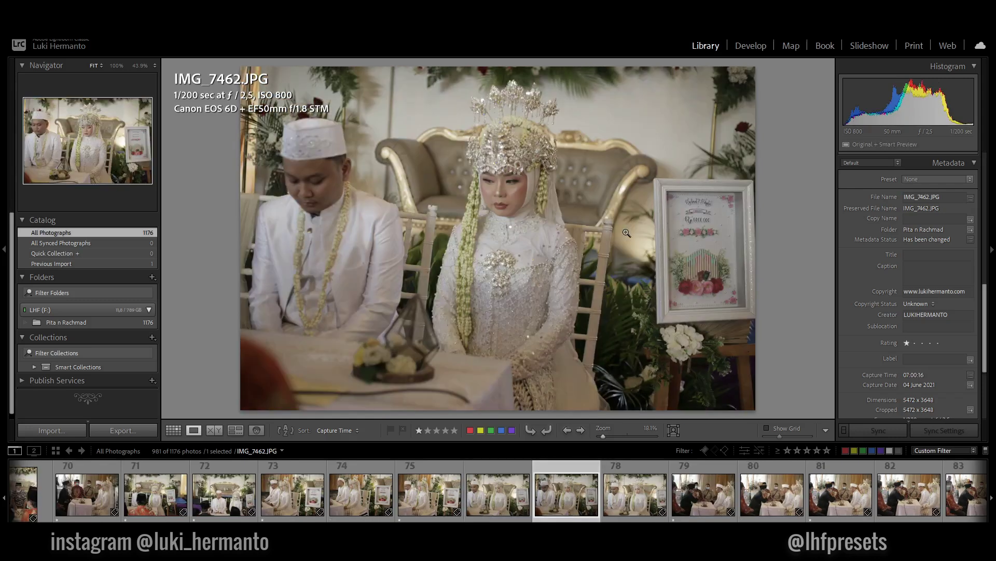
pyautogui.press('Right')
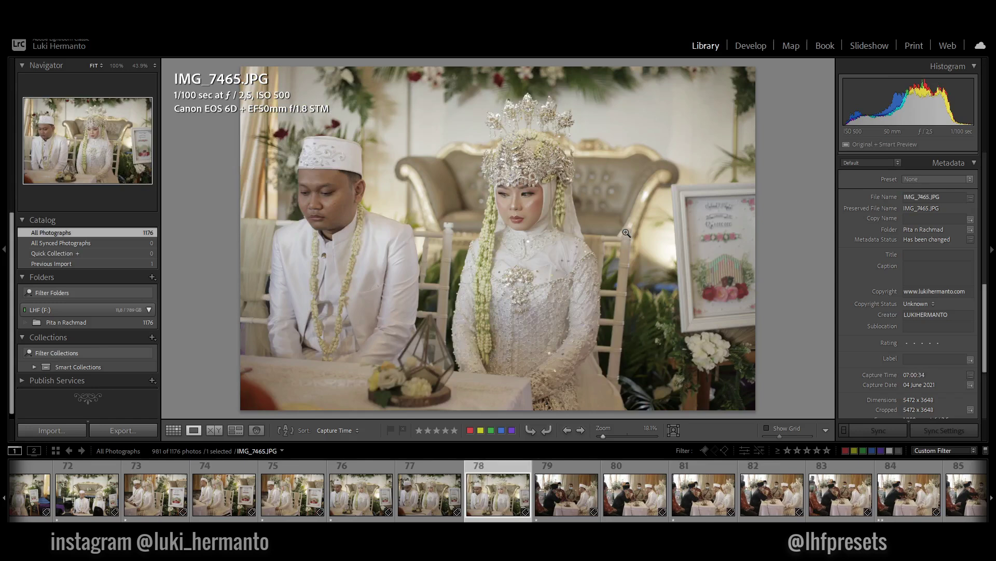
pyautogui.press('1')
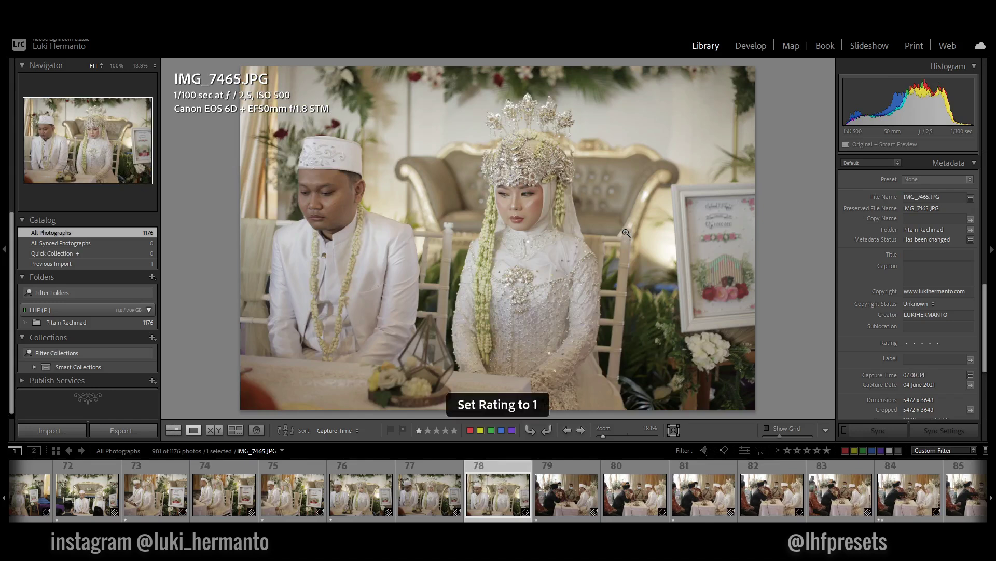
# - Rate IMG_7467 one star and review on through IMG_7470 to IMG_7472
pyautogui.press('Right')
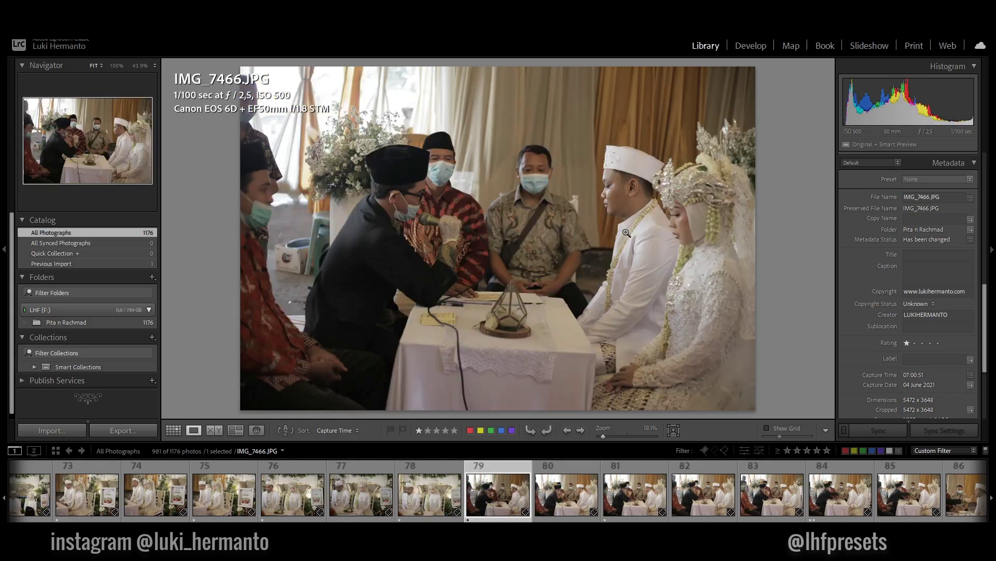
pyautogui.press('Right')
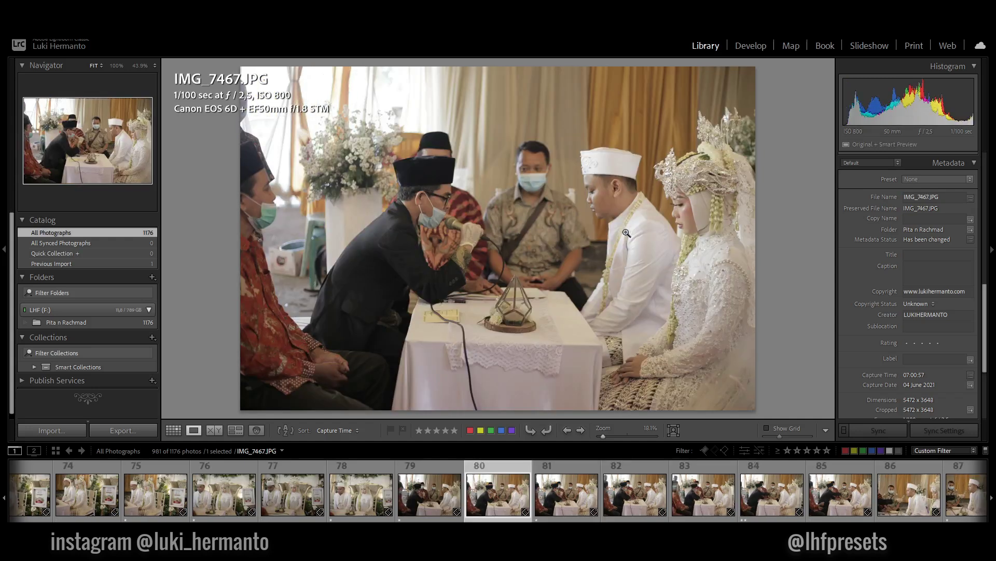
pyautogui.press('1')
pyautogui.press('Right')
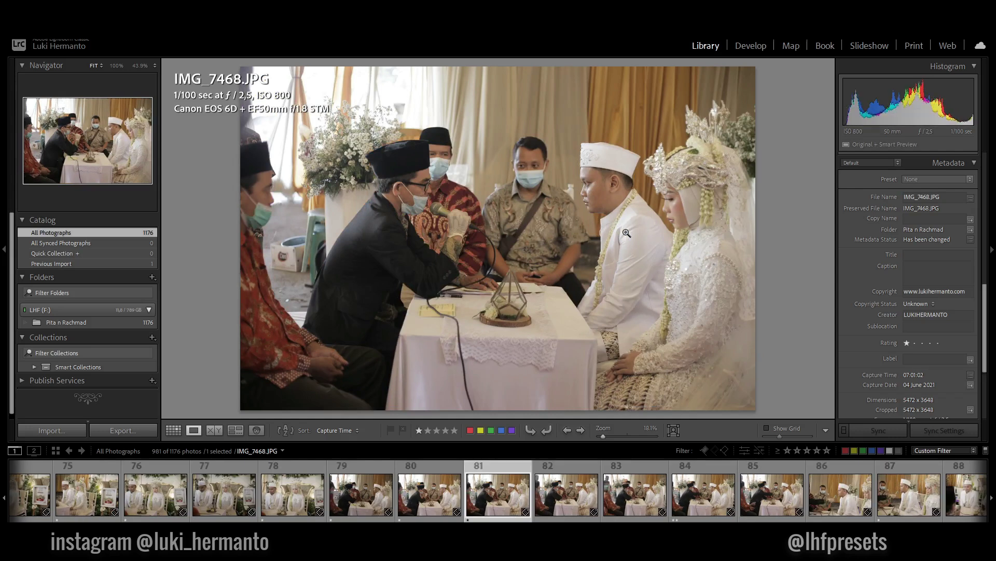
pyautogui.press('Right')
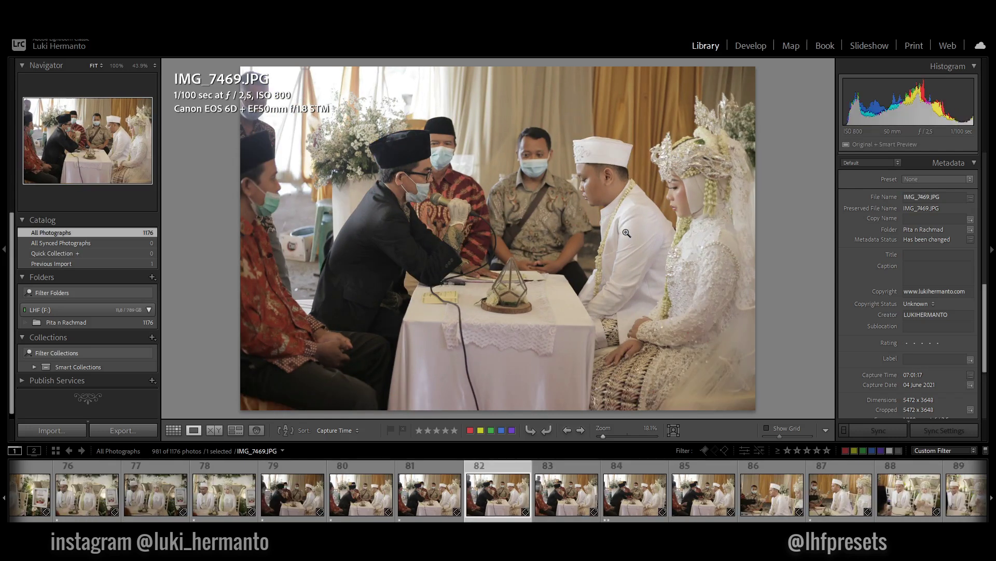
pyautogui.press('Left')
pyautogui.press('Right')
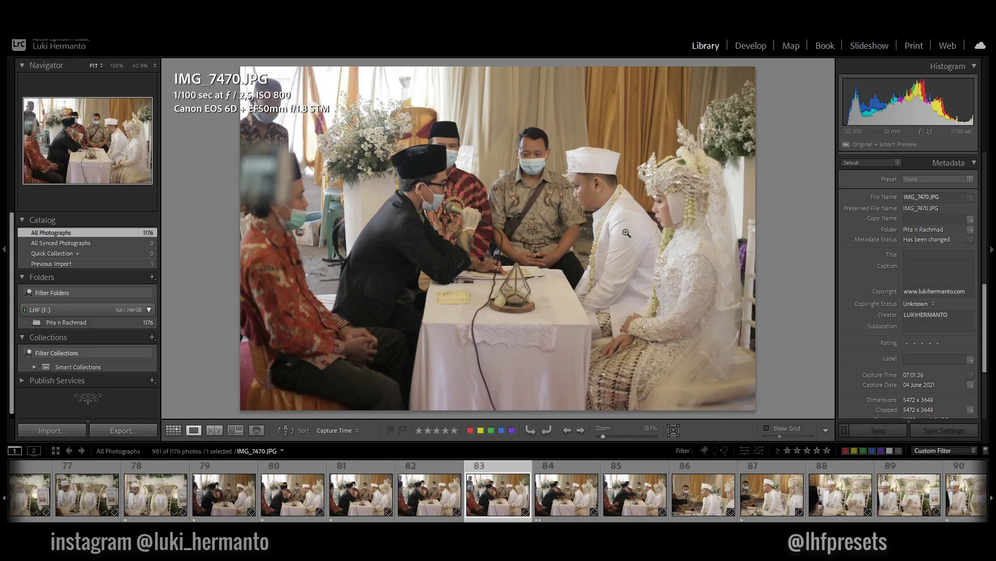
pyautogui.press('Right')
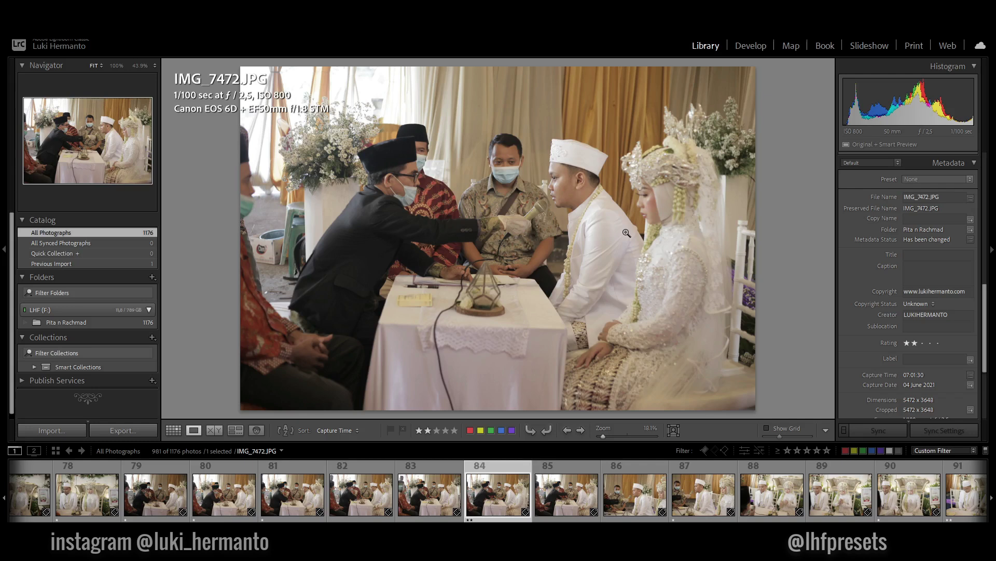
# - Compare IMG_7472 with its neighbour and review onward to IMG_7475
pyautogui.press('Right')
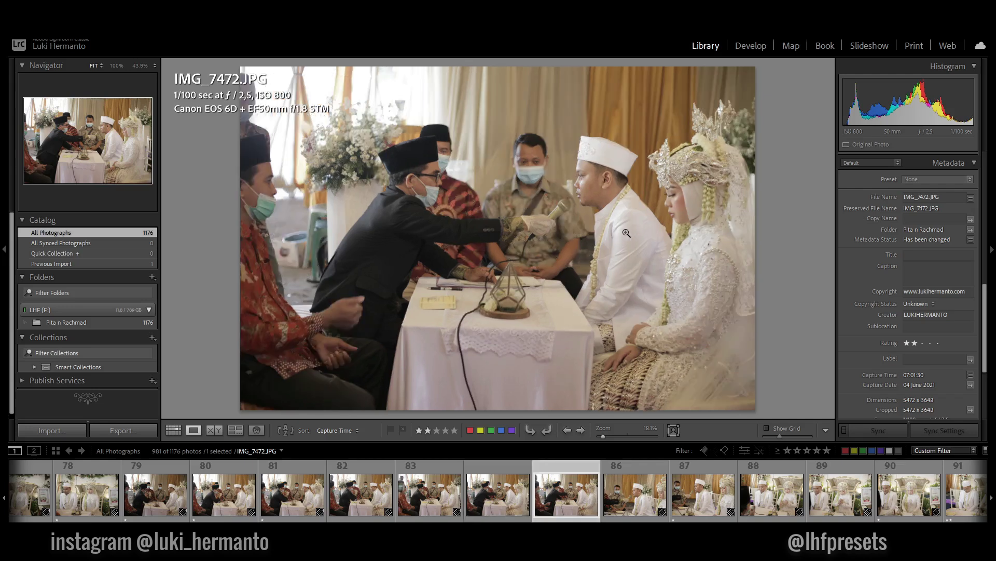
pyautogui.press('Left')
pyautogui.press('Left')
pyautogui.press('Right')
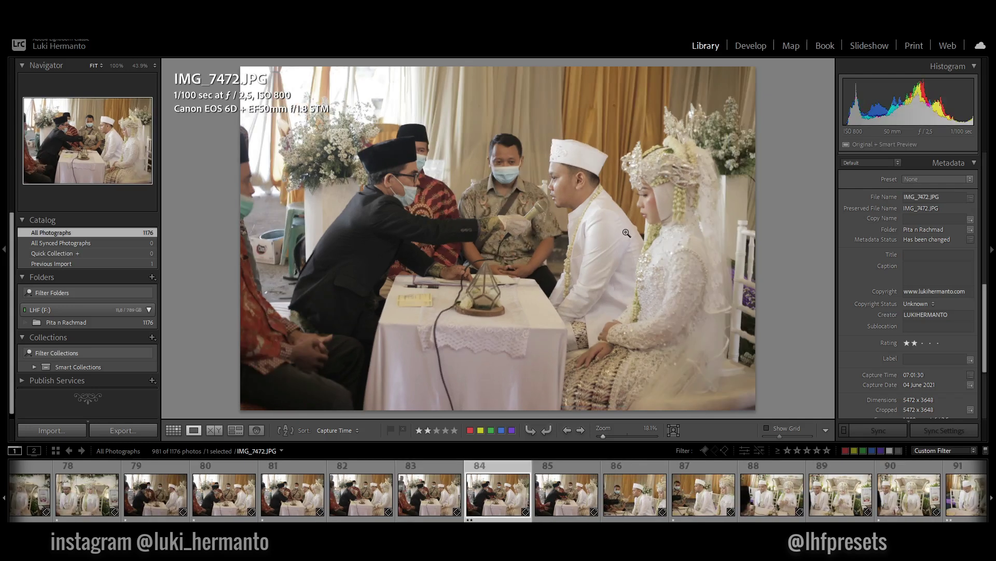
pyautogui.press('Right')
pyautogui.press('Right')
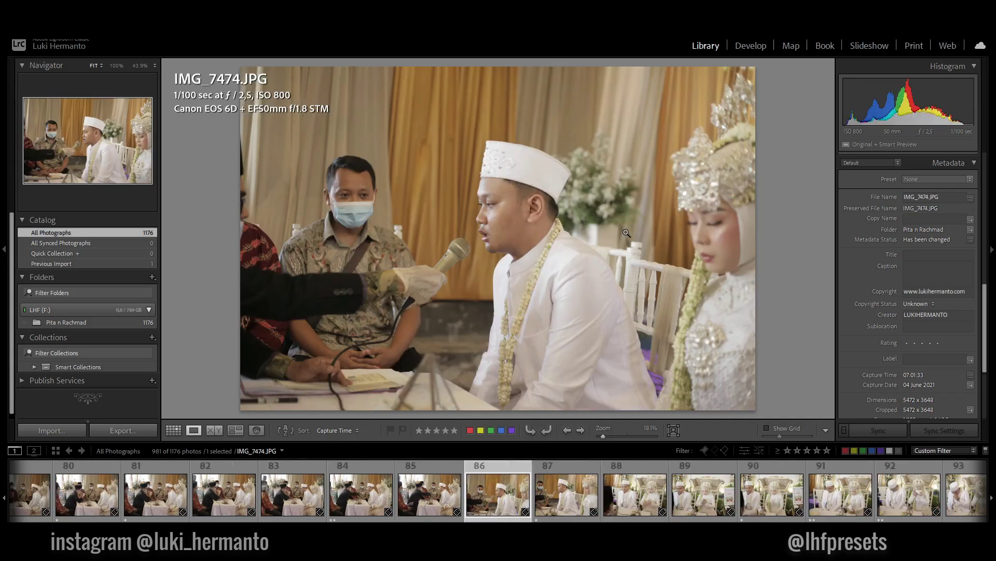
pyautogui.press('Right')
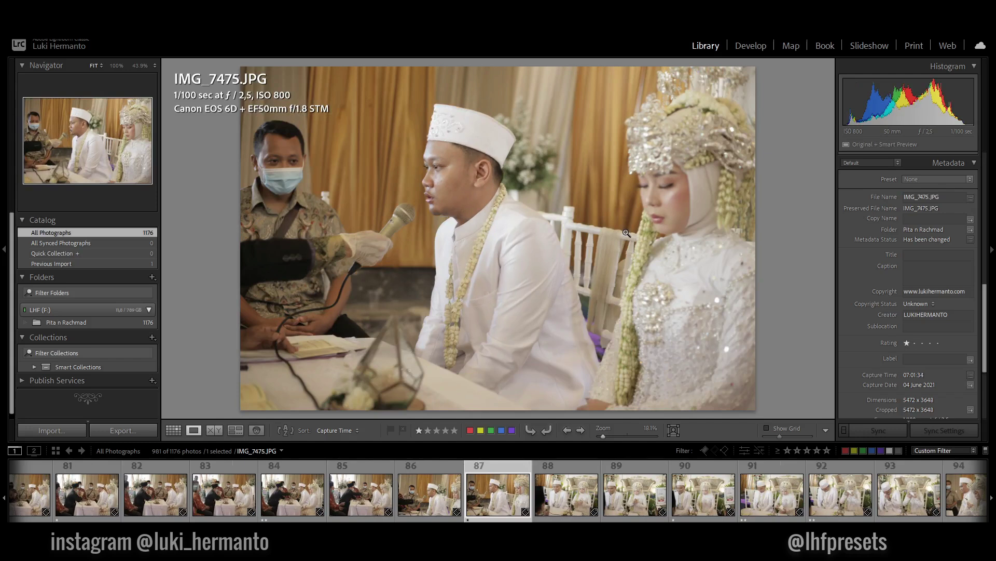
pyautogui.press('Right')
pyautogui.press('Left')
pyautogui.press('Left')
pyautogui.press('Right')
# - Review IMG_7477 through IMG_7479, comparing IMG_7477 with the next shot
pyautogui.press('Right')
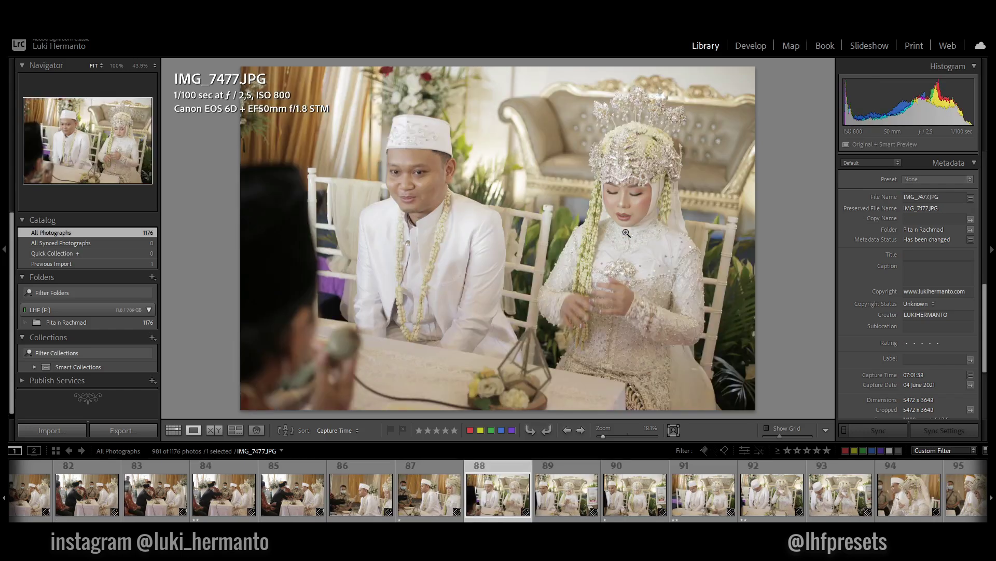
pyautogui.press('Right')
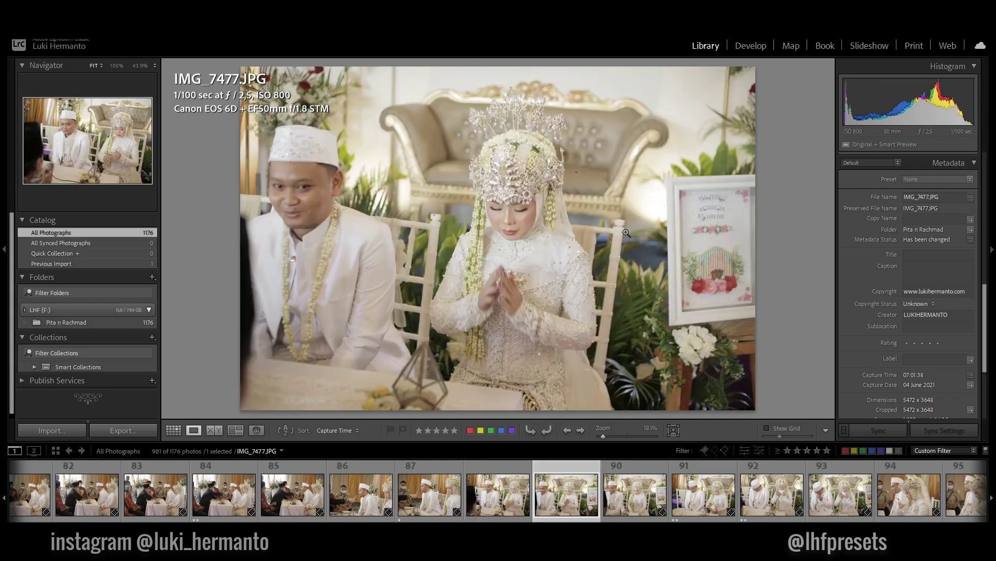
pyautogui.press('Left')
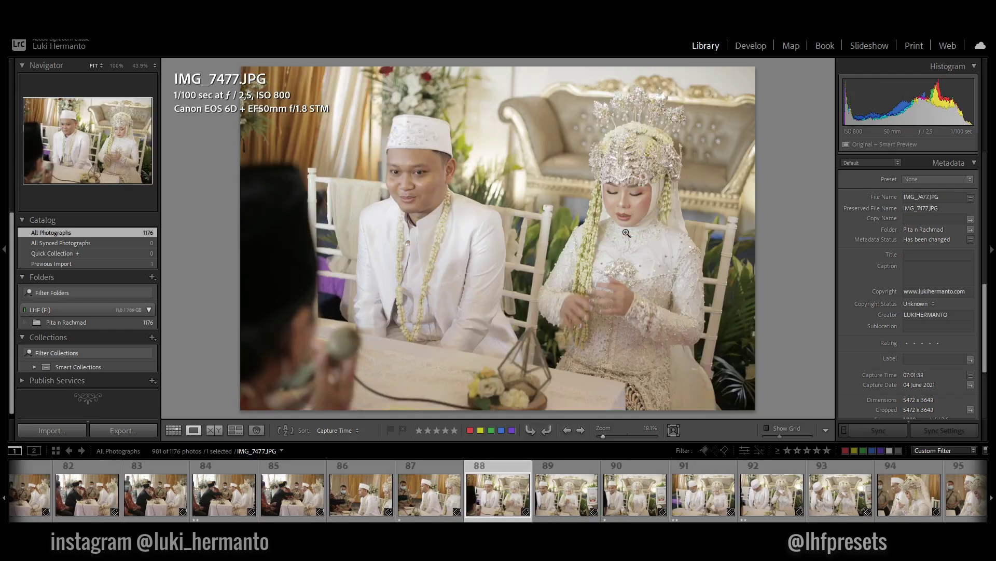
pyautogui.press('Right')
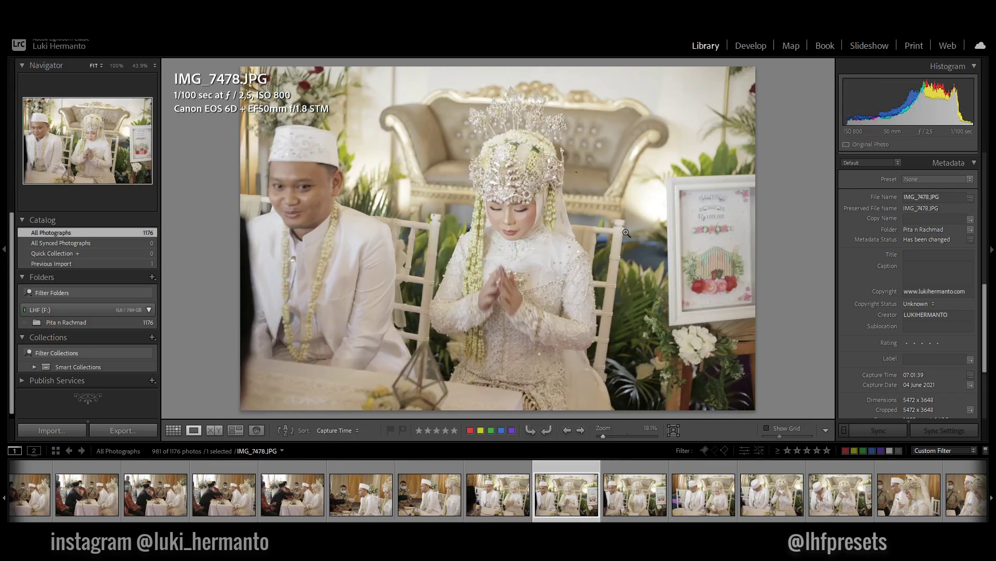
pyautogui.press('Right')
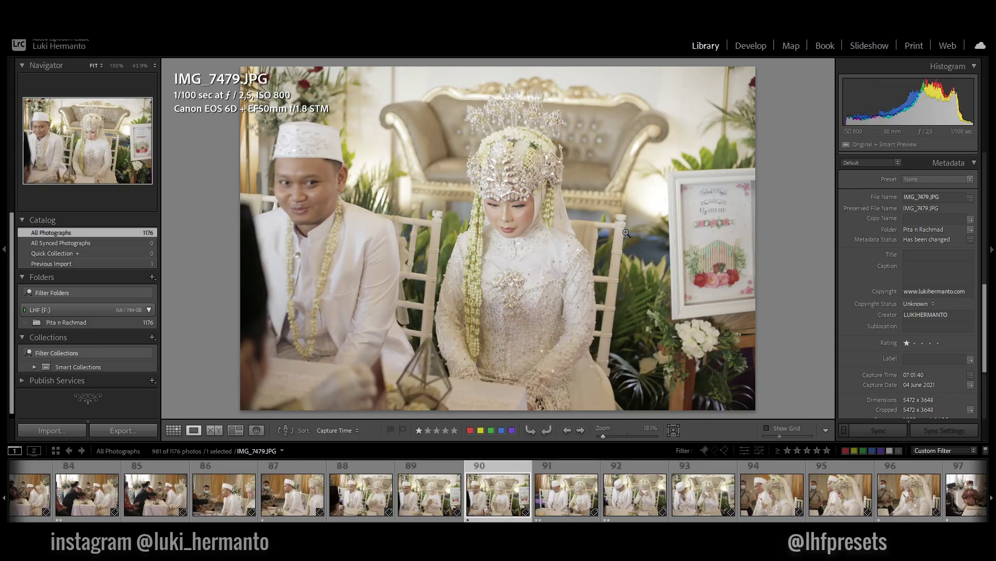
pyautogui.press('Right')
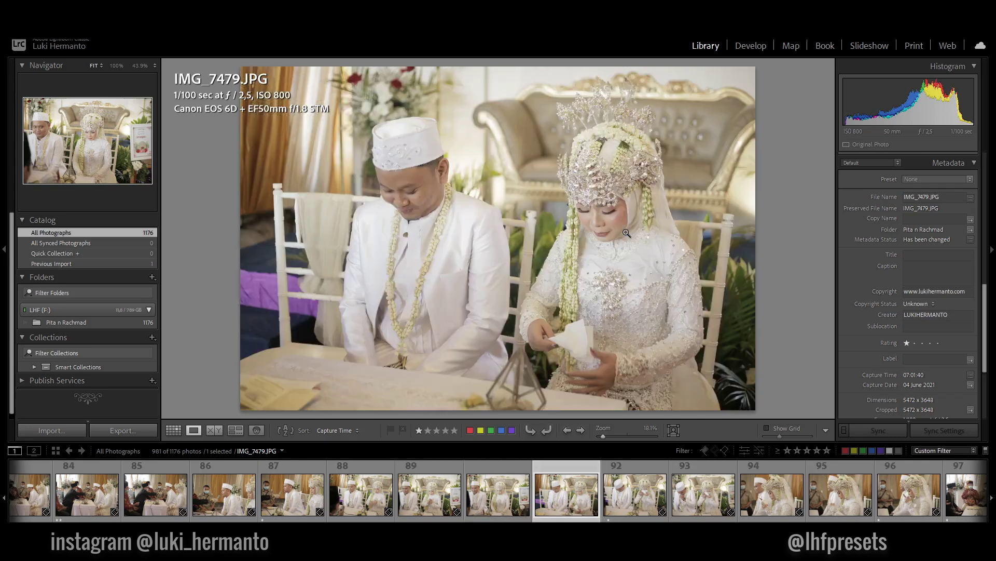
pyautogui.press('Right')
pyautogui.press('Right')
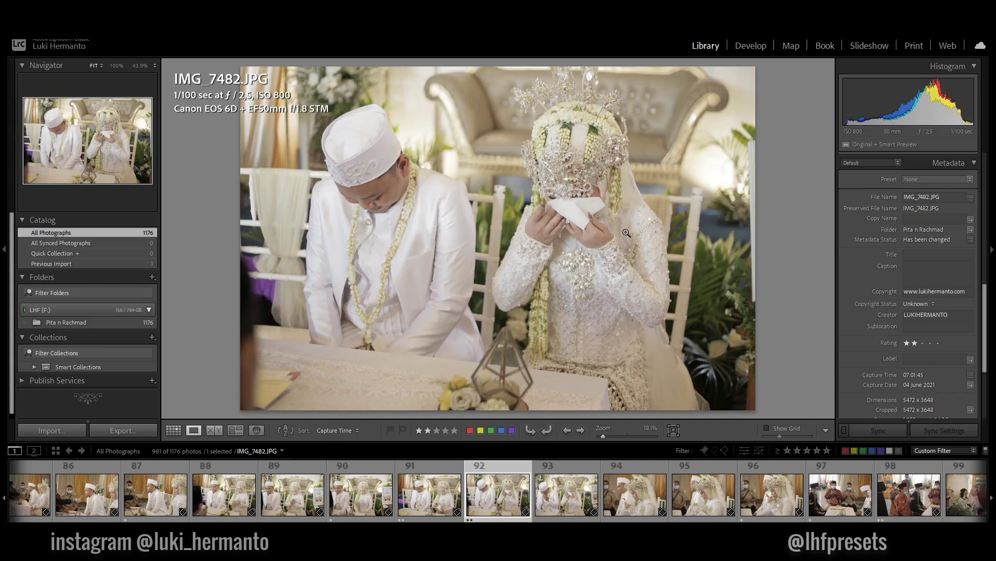
# - Step through IMG_7483 and IMG_7484 to IMG_7486, rating a keeper one star
pyautogui.press('Right')
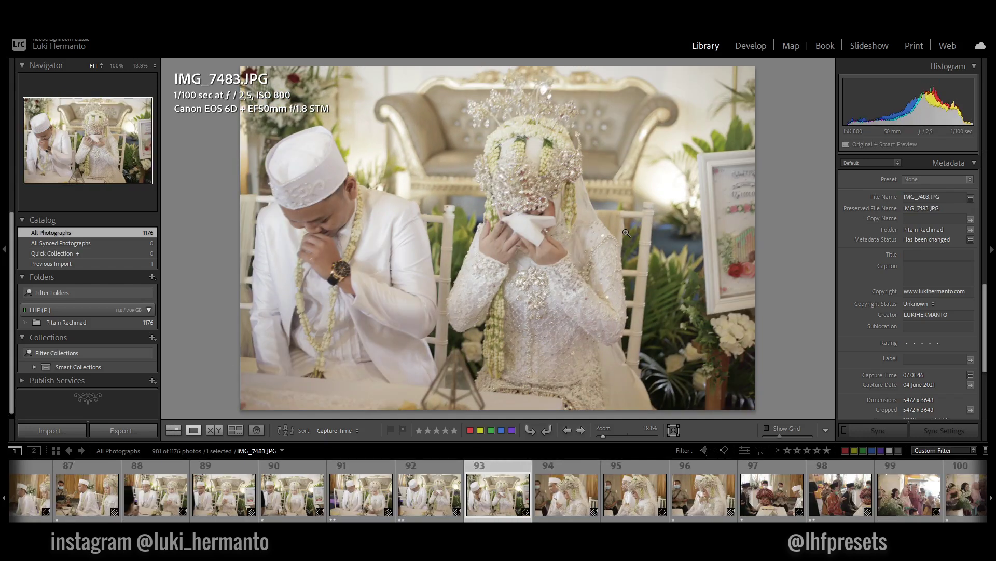
pyautogui.press('Right')
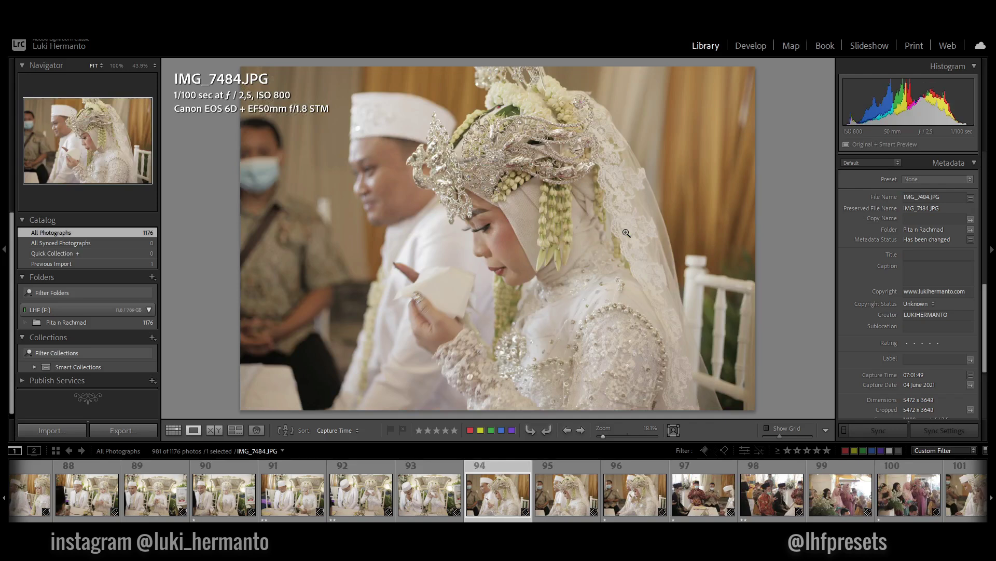
pyautogui.press('Right')
pyautogui.press('1')
pyautogui.press('Right')
pyautogui.press('Right')
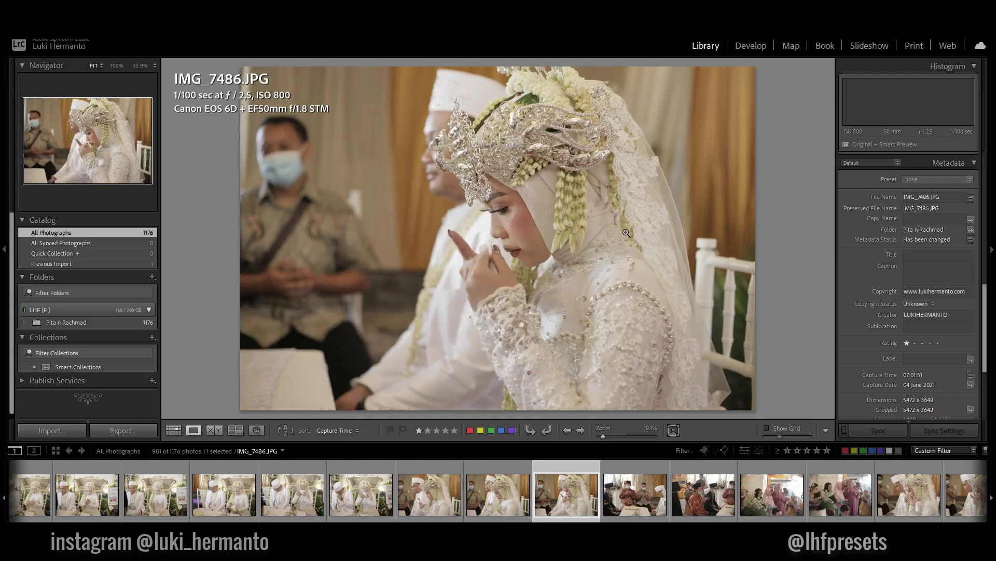
# - Mark IMG_7486 one star as a keeper and advance through IMG_7490 to IMG_7492
pyautogui.press('1')
pyautogui.press('Right')
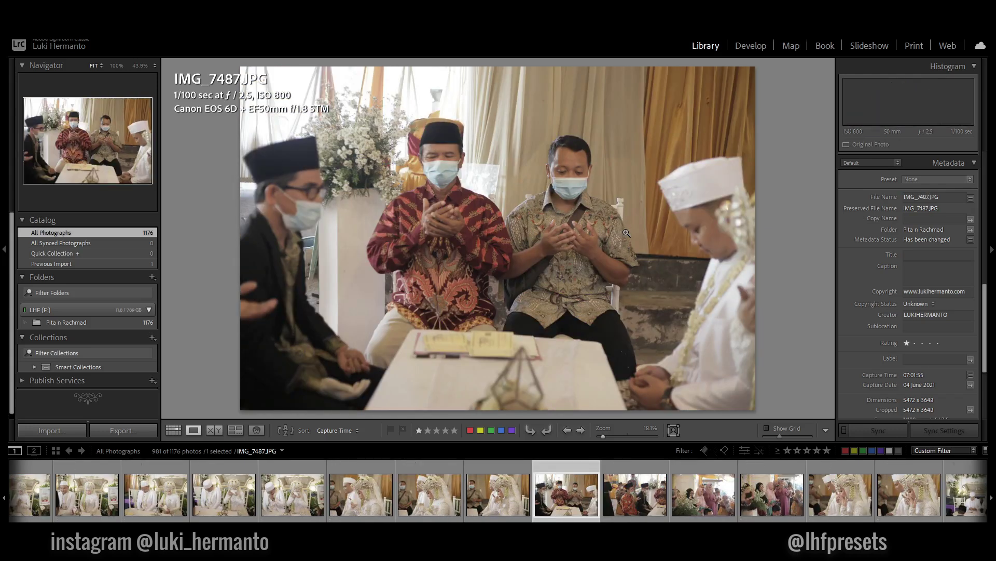
pyautogui.press('Right')
pyautogui.press('Right')
pyautogui.press('Right')
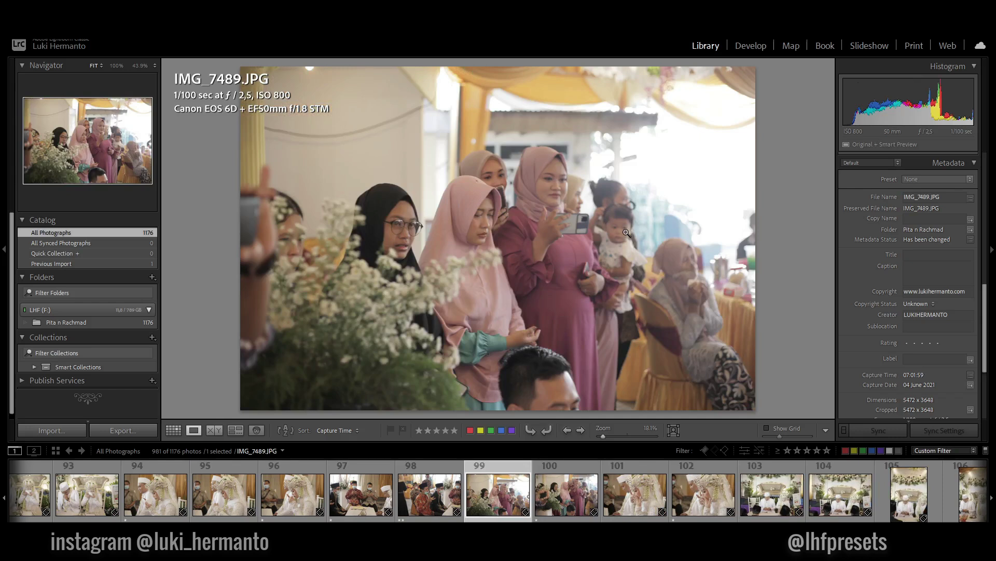
pyautogui.press('Right')
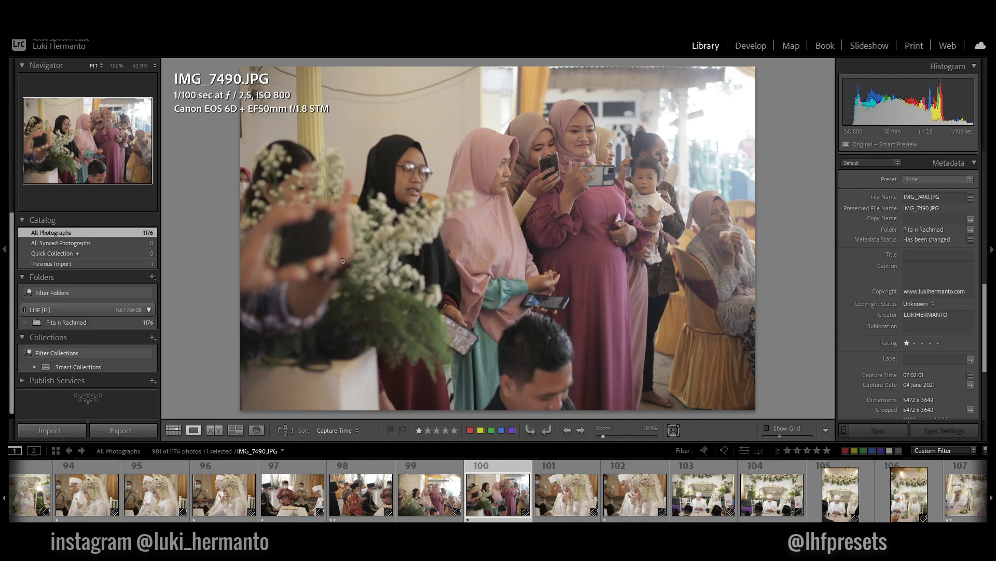
pyautogui.press('Right')
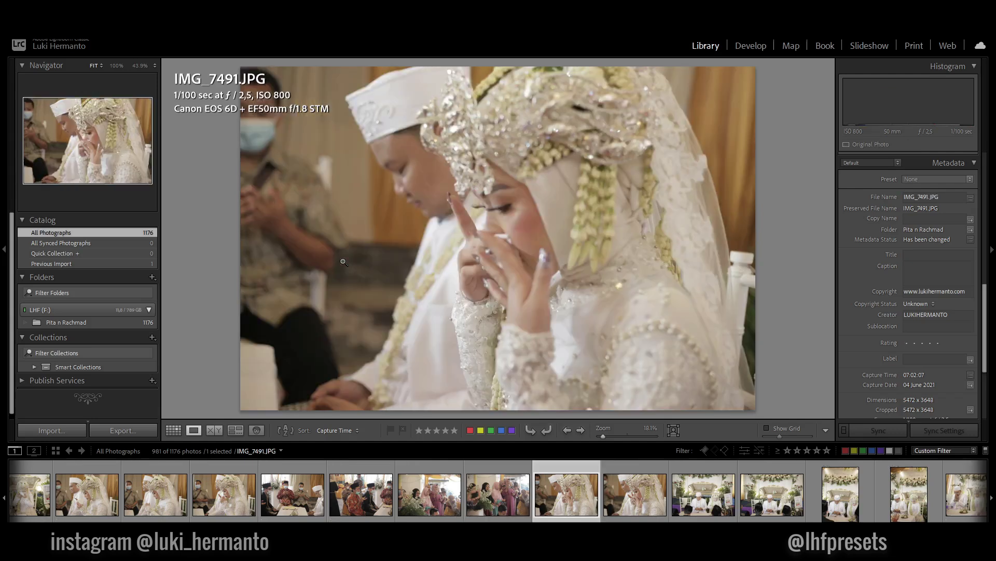
pyautogui.press('Right')
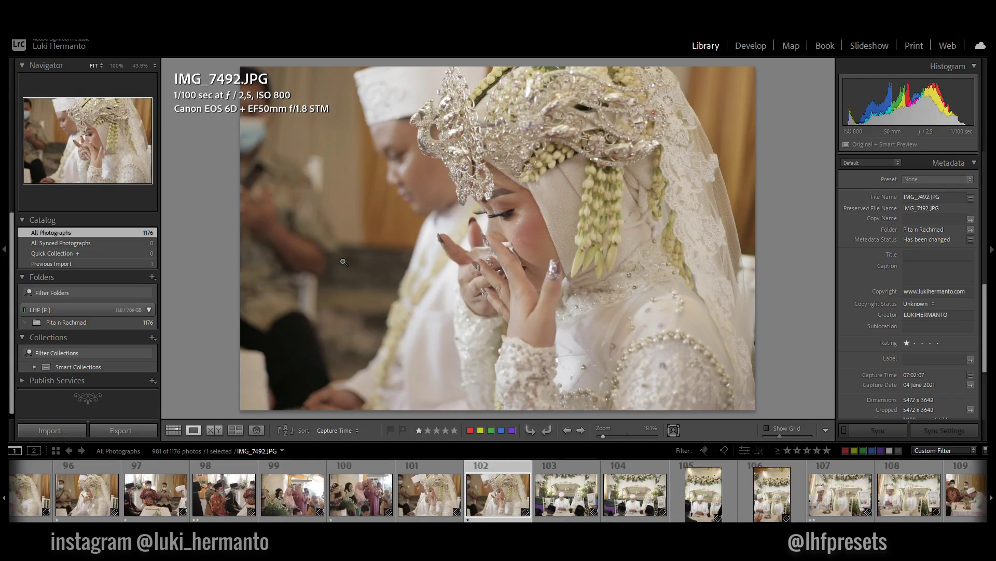
# - Give IMG_7492 two stars, then rate IMG_7493 one star and clear it again
pyautogui.press('2')
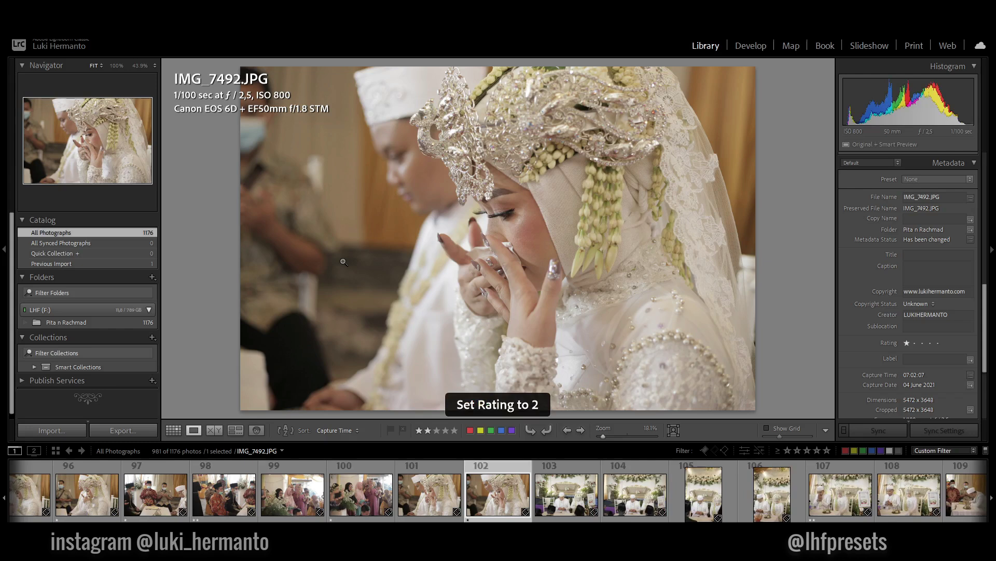
pyautogui.press('Right')
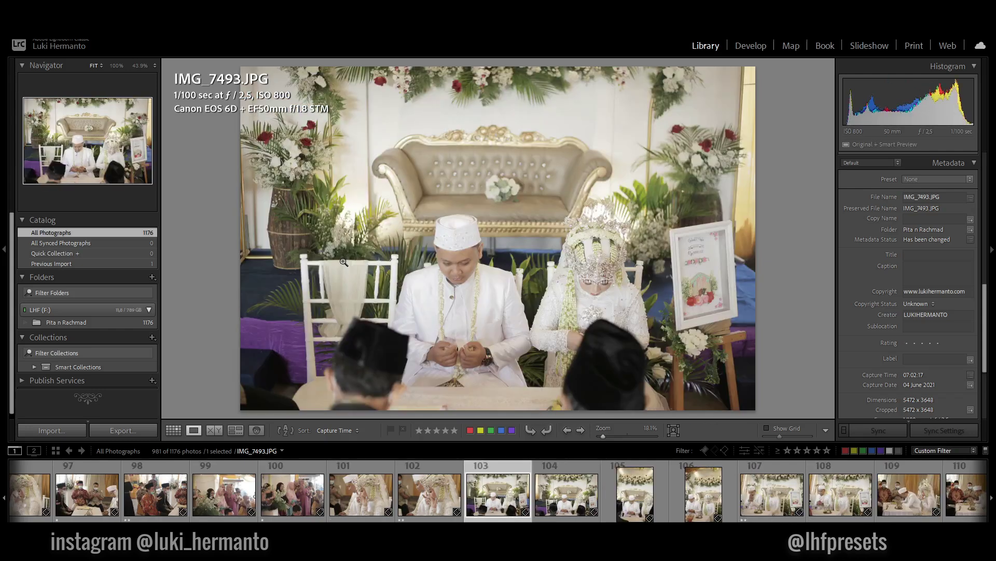
pyautogui.press('1')
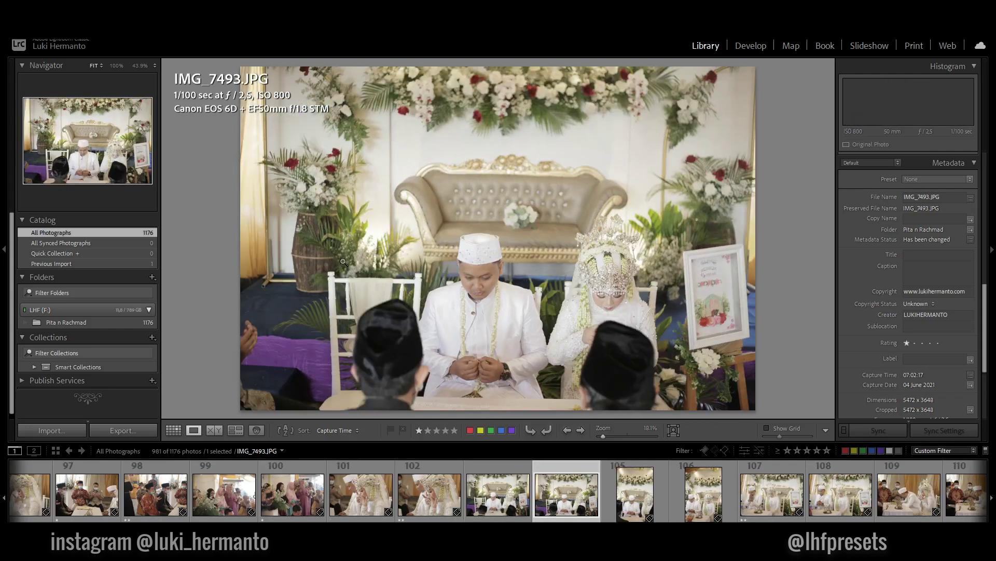
pyautogui.press('Right')
pyautogui.press('Left')
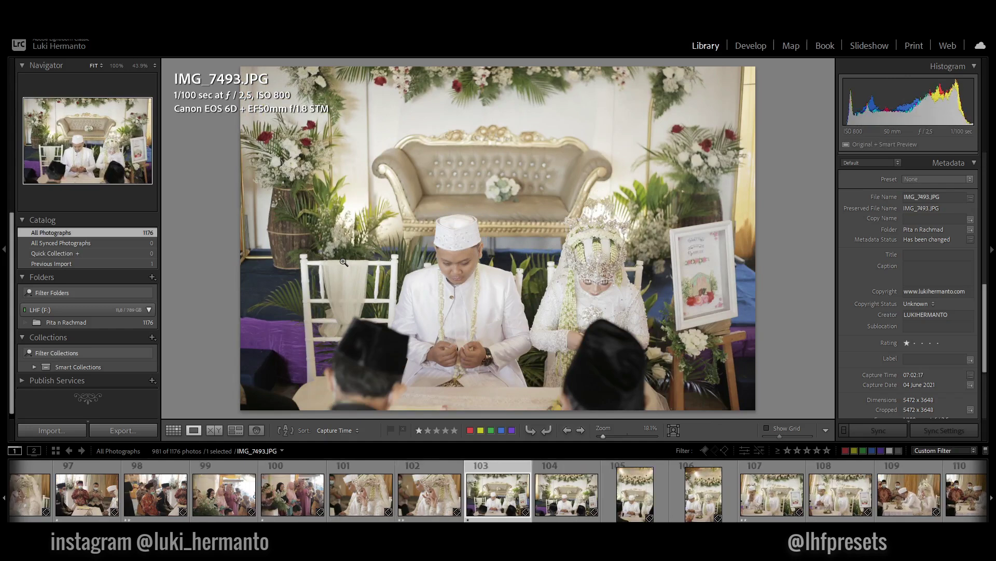
pyautogui.press('0')
# - Rate IMG_7496 one star and advance through IMG_7497 and IMG_7499 to IMG_7501
pyautogui.press('Right')
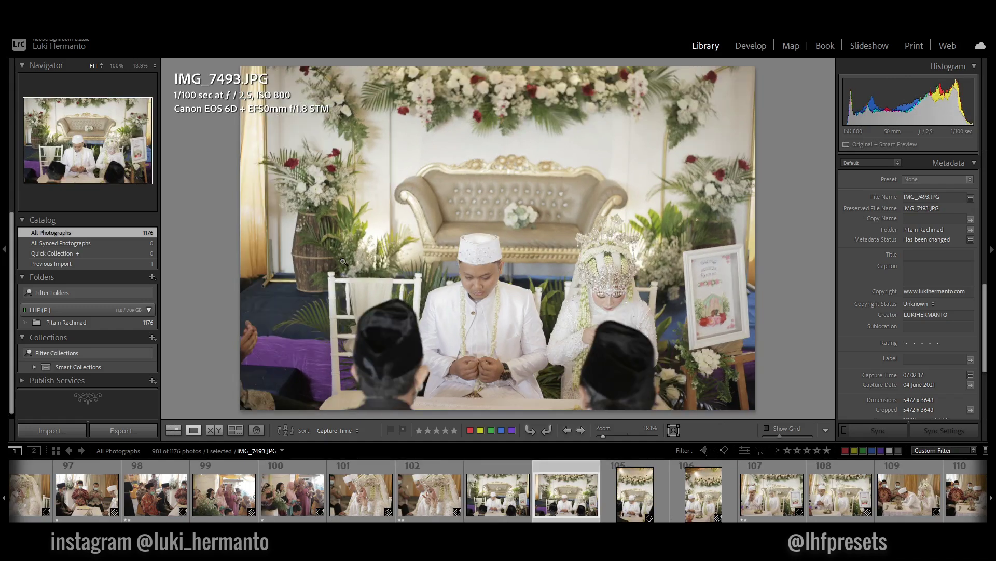
pyautogui.press('Right')
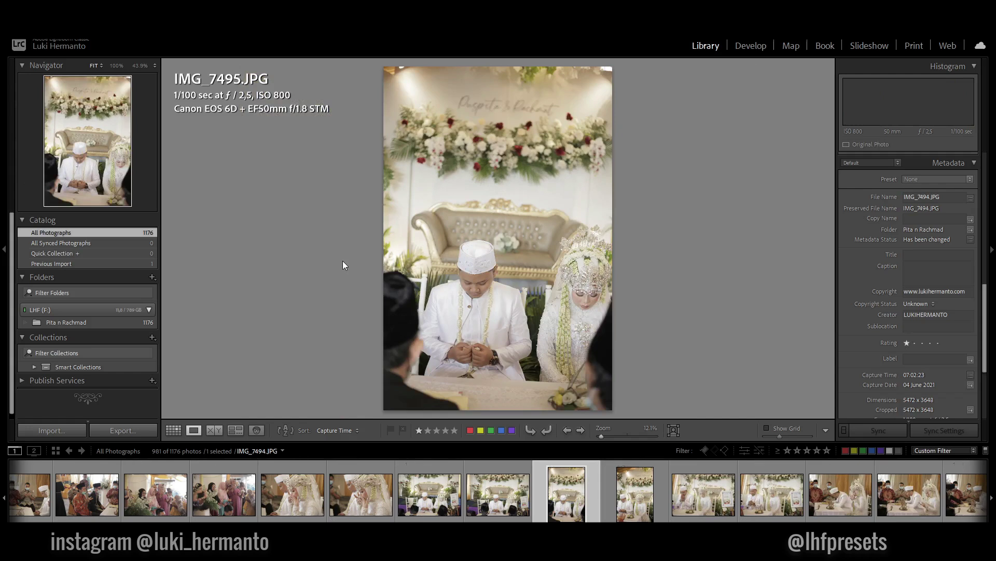
pyautogui.press('Right')
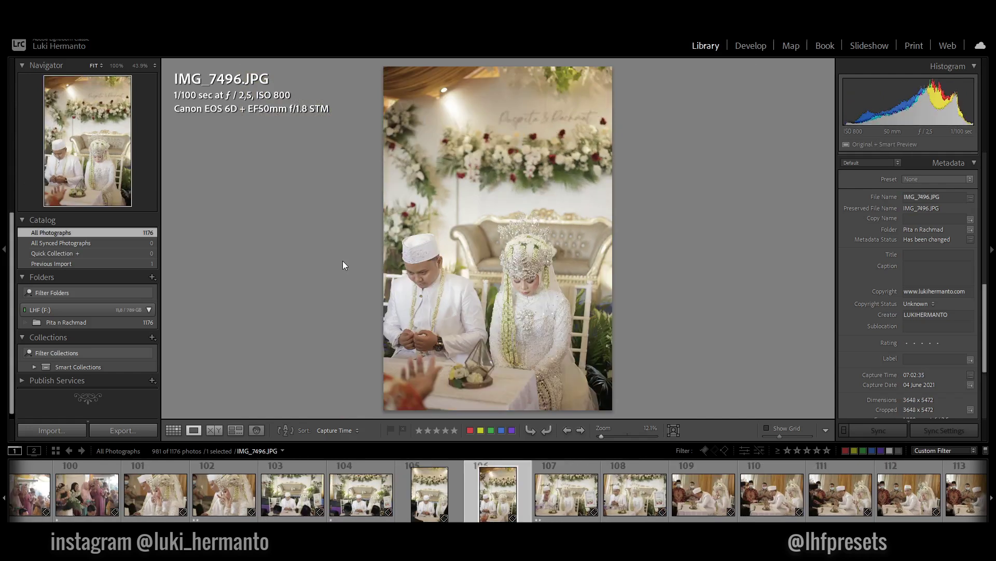
pyautogui.press('1')
pyautogui.press('Right')
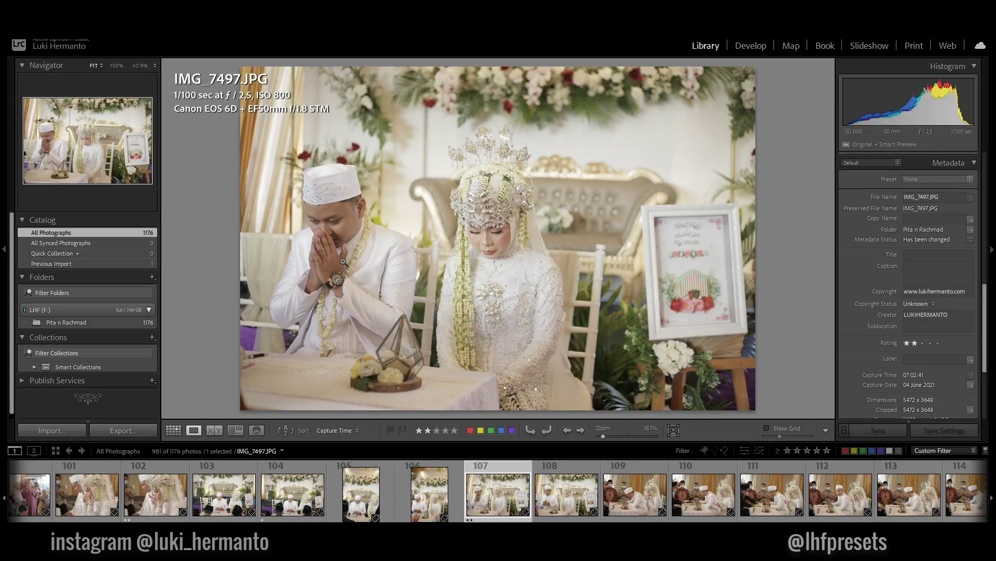
pyautogui.press('Right')
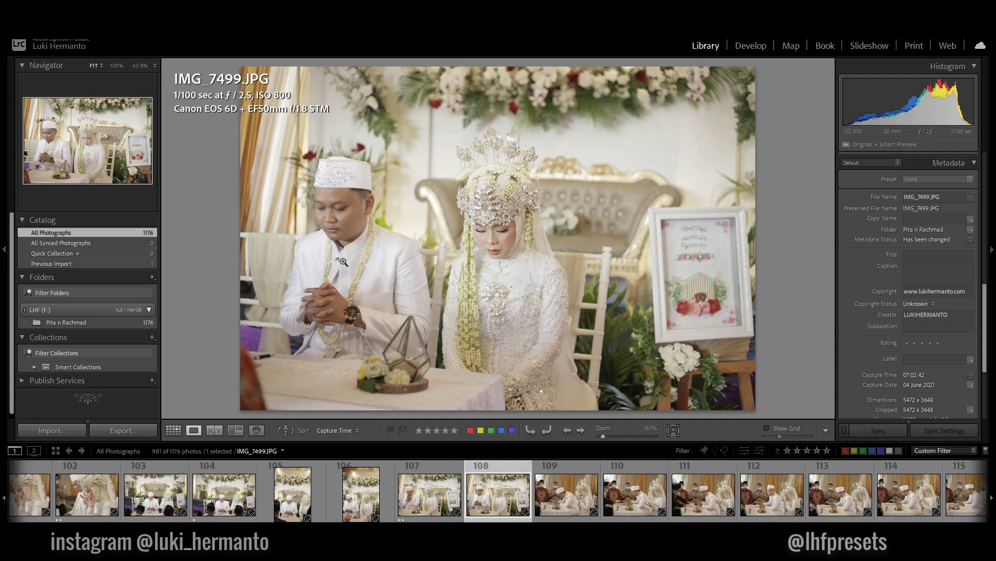
pyautogui.press('Right')
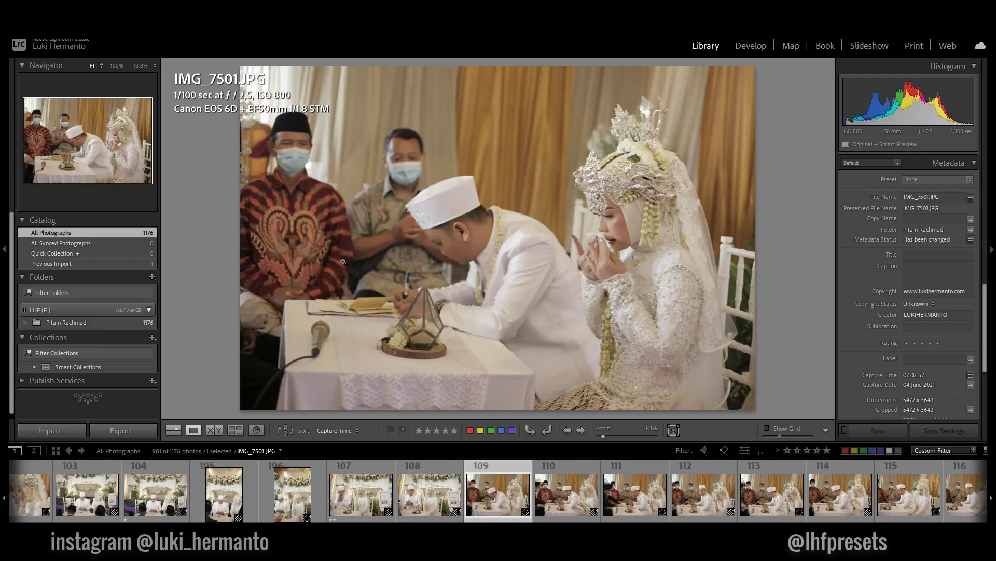
# - Rate signing-table keepers IMG_7503 and IMG_7504 one star
pyautogui.press('Right')
pyautogui.press('Left')
pyautogui.press('Right')
pyautogui.press('Right')
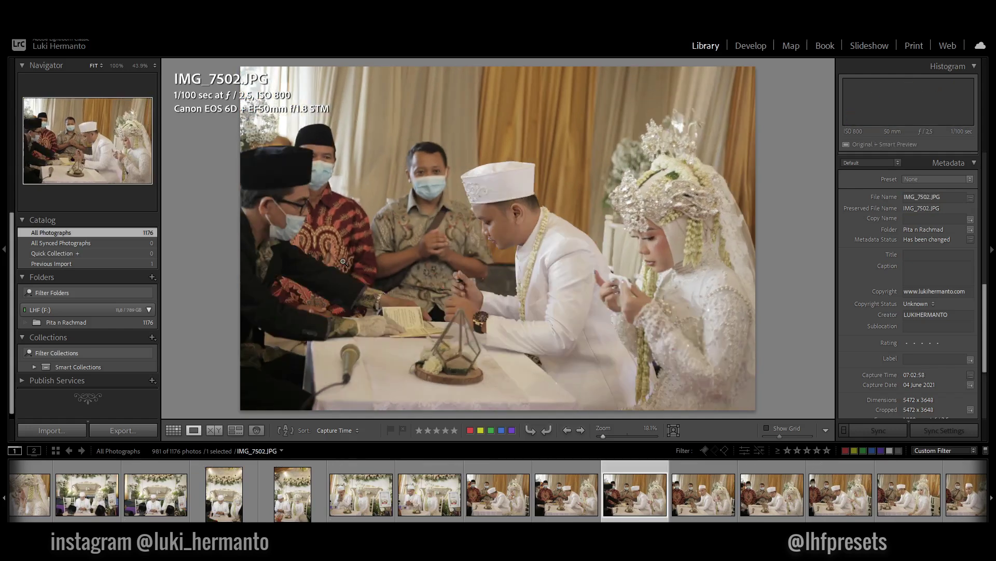
pyautogui.press('Right')
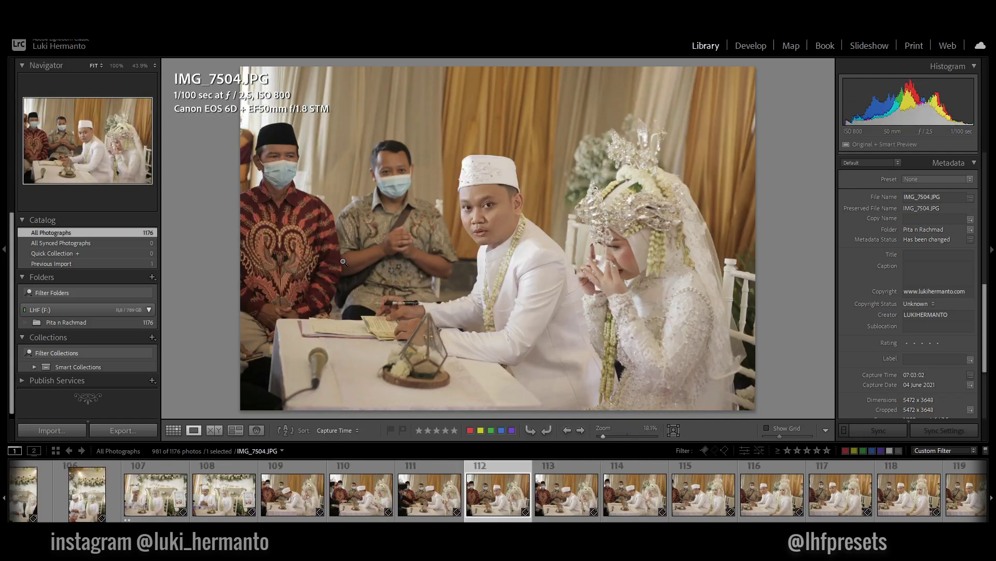
pyautogui.press('Left')
pyautogui.press('1')
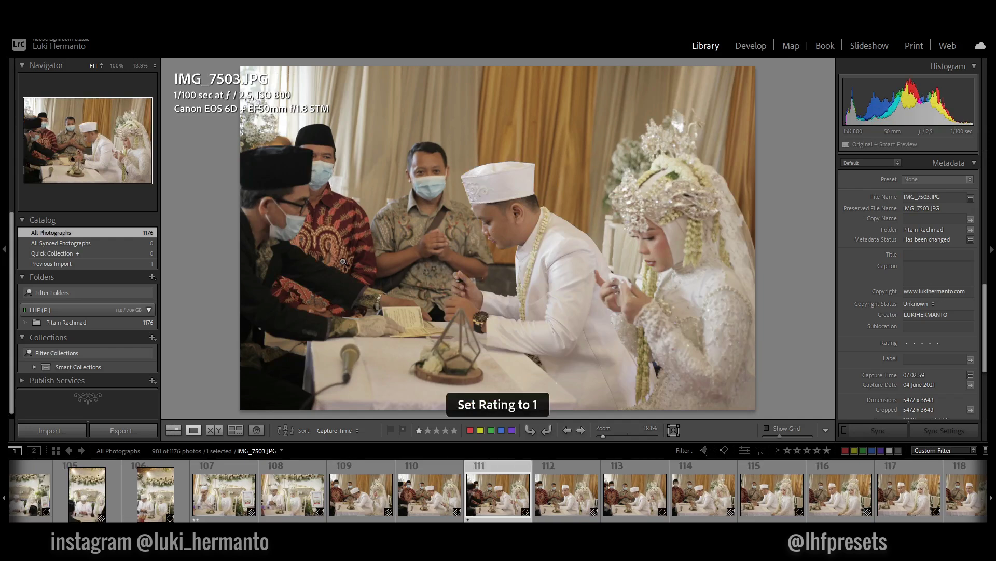
pyautogui.press('Left')
pyautogui.press('1')
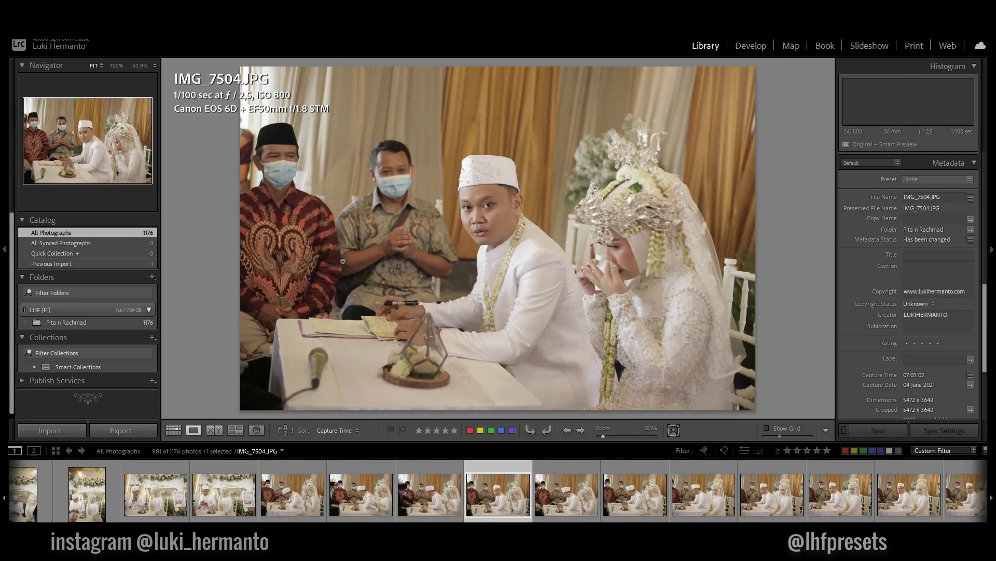
# - Rate keepers IMG_7508 and IMG_7510 one star, skipping the photos between
pyautogui.press('Right')
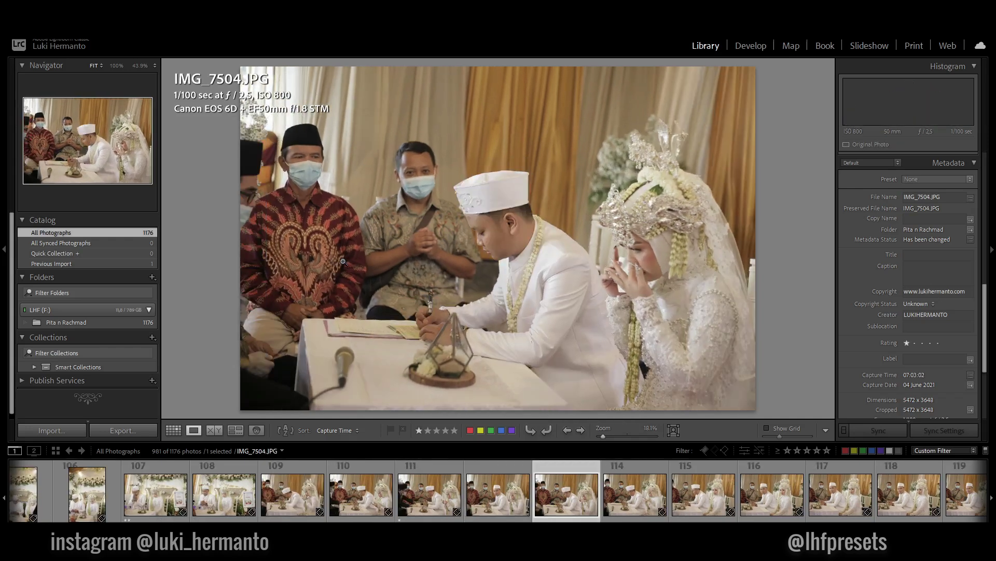
pyautogui.press('Right')
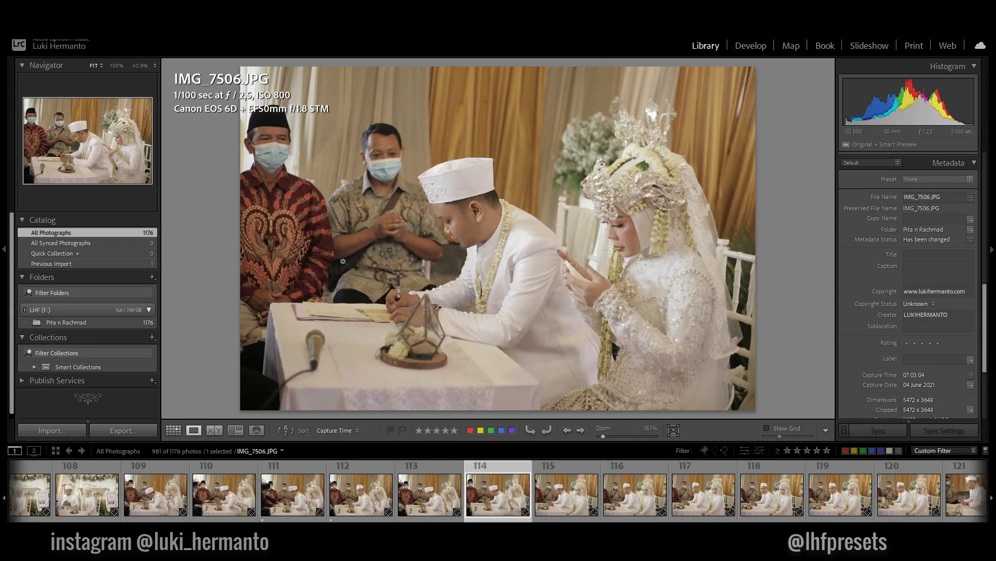
pyautogui.press('Right')
pyautogui.press('Left')
pyautogui.press('Left')
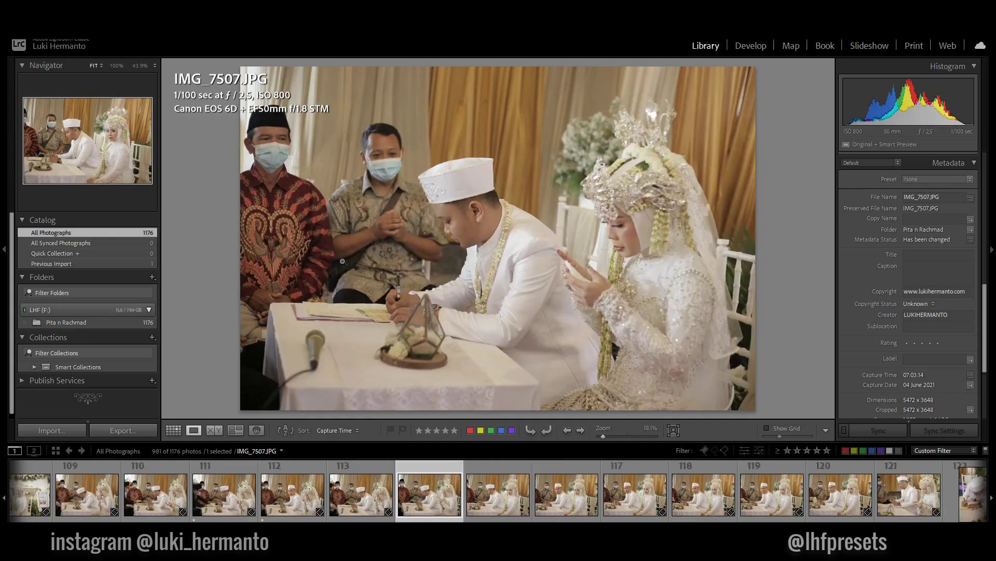
pyautogui.press('Right')
pyautogui.press('Right')
pyautogui.press('Right')
pyautogui.press('Right')
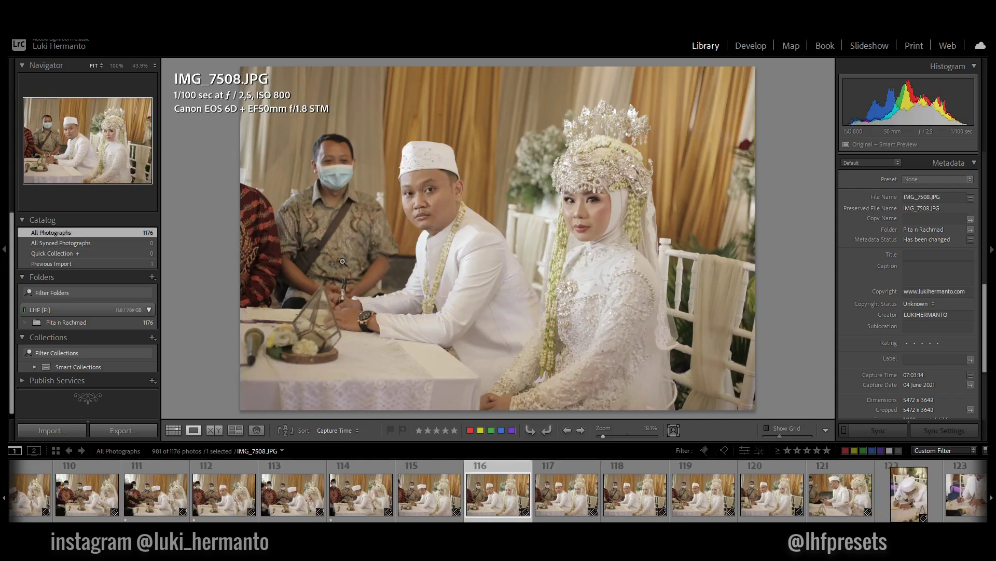
pyautogui.press('1')
pyautogui.press('Right')
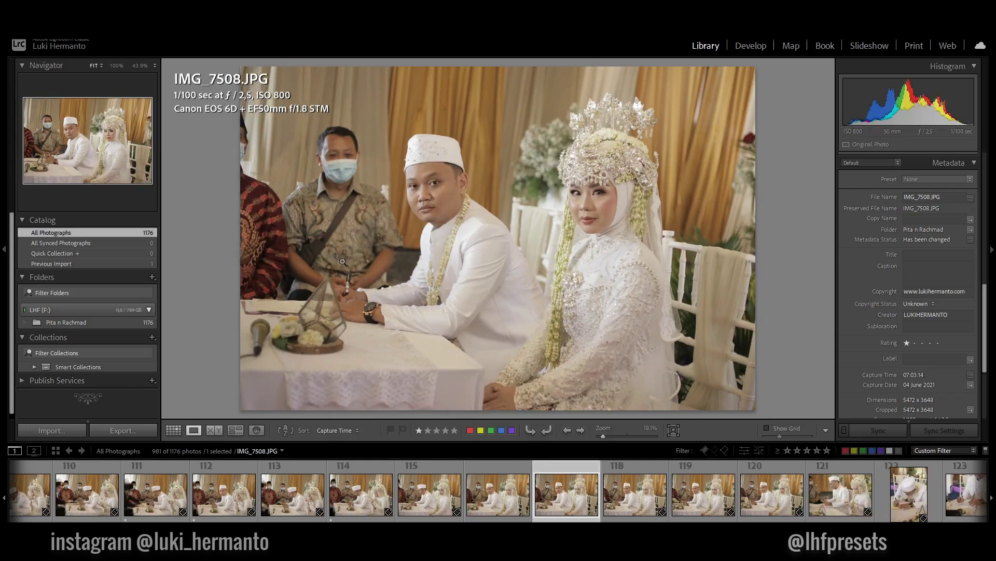
pyautogui.press('Right')
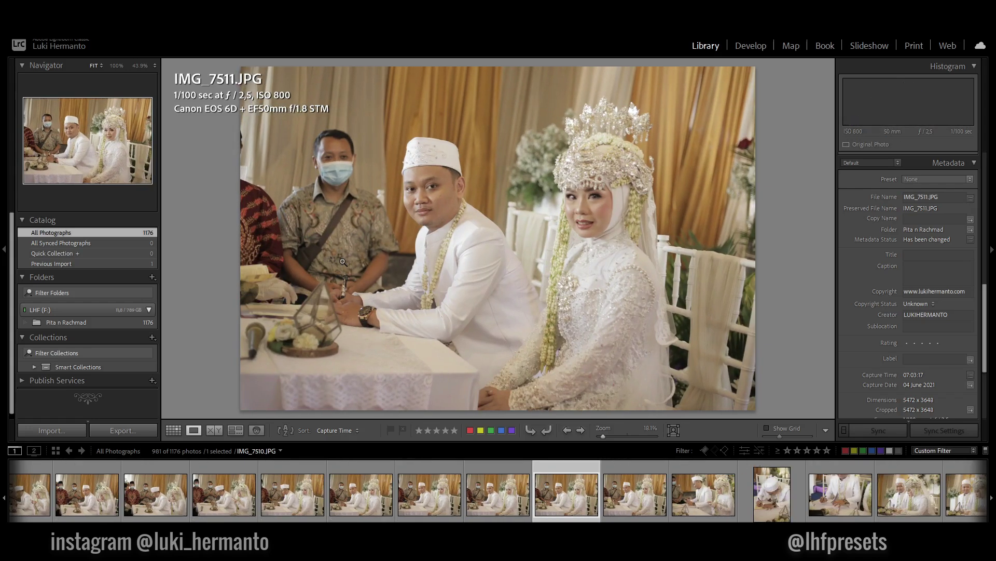
pyautogui.press('1')
# - Rate IMG_7513 and IMG_7514 one star
pyautogui.press('Right')
pyautogui.press('Right')
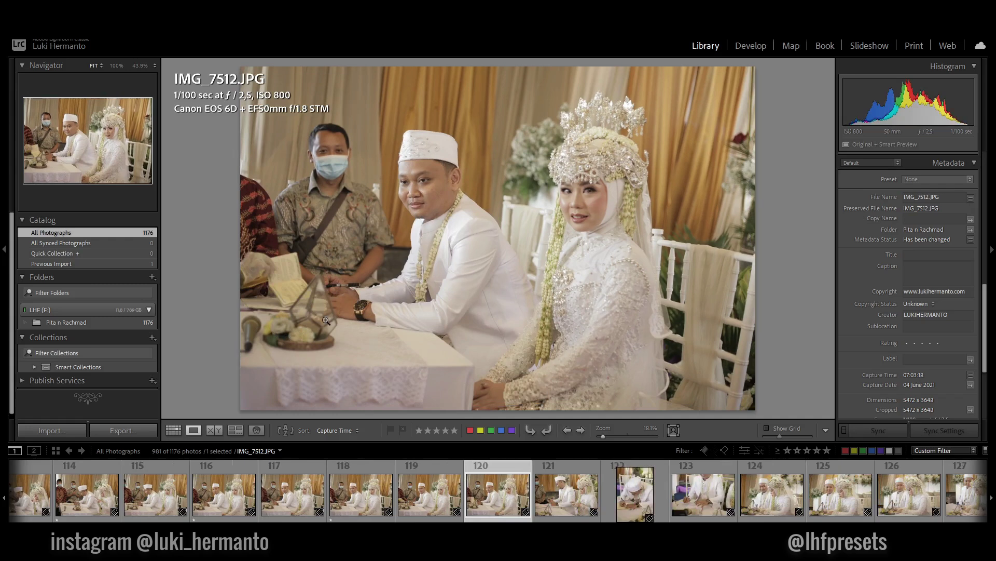
pyautogui.press('Right')
pyautogui.press('Right')
pyautogui.press('Left')
pyautogui.press('1')
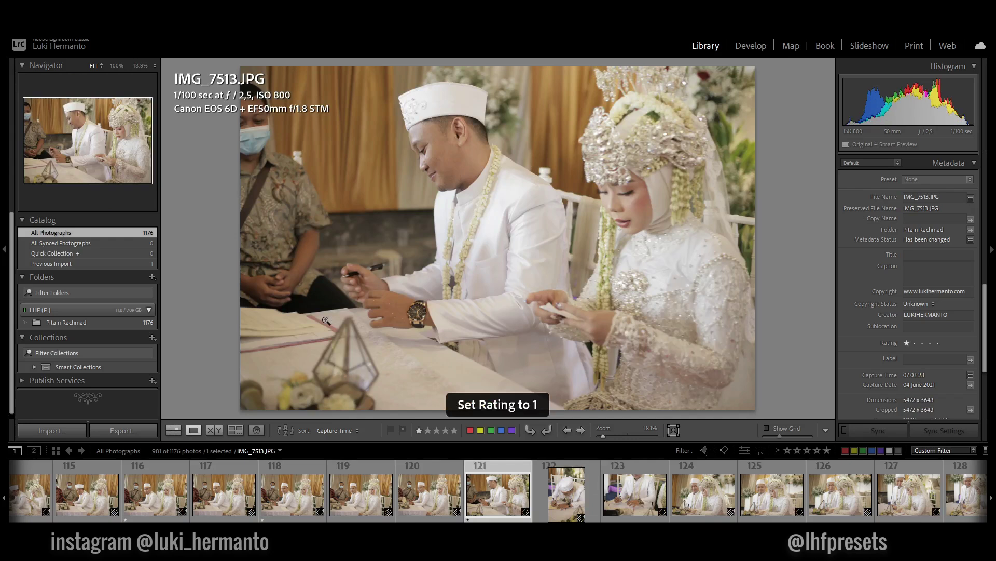
pyautogui.press('Right')
pyautogui.press('Right')
pyautogui.press('Left')
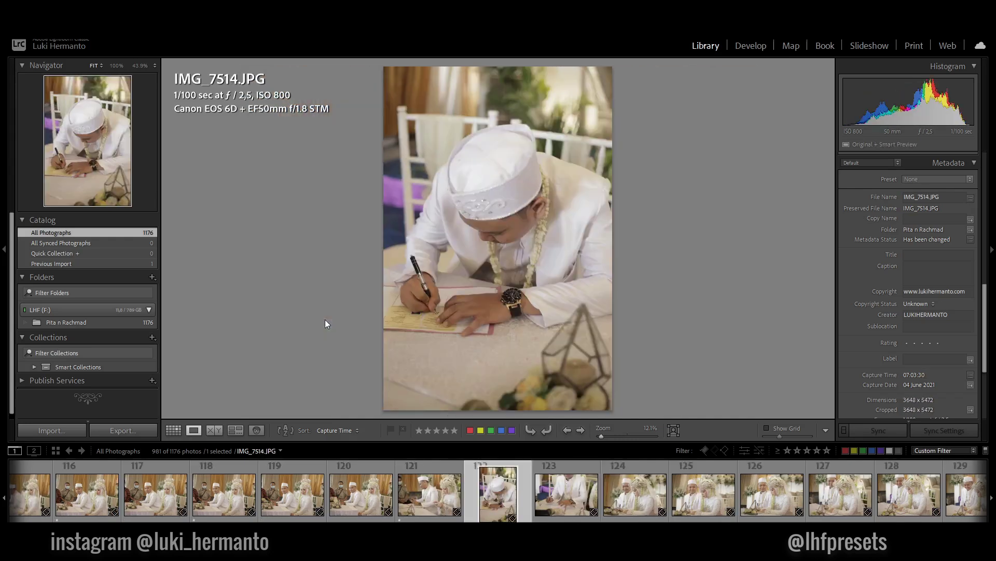
pyautogui.press('1')
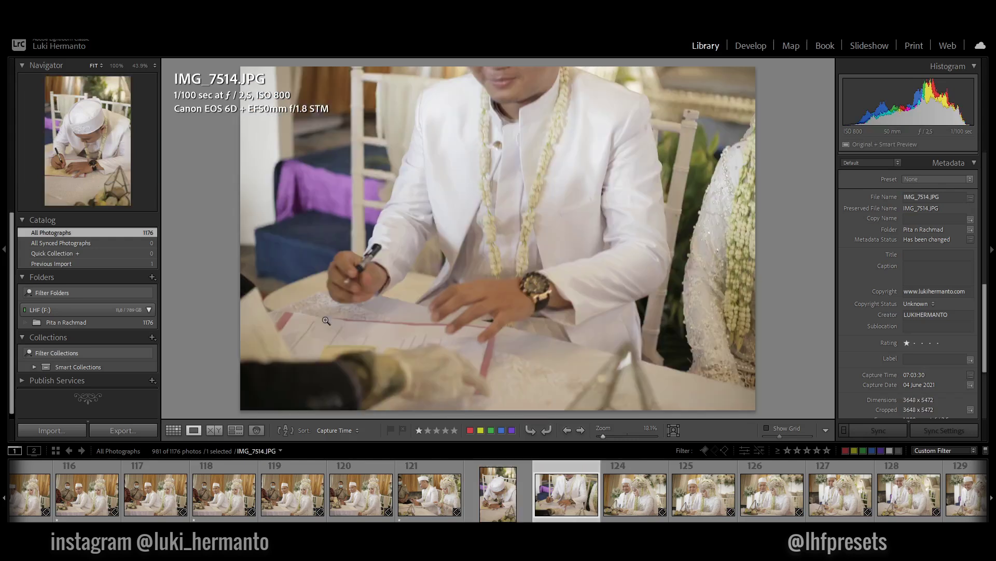
# - Remove the rejected IMG_7515 from the catalog
pyautogui.press('Right')
pyautogui.press('Right')
pyautogui.press('Delete')
pyautogui.press('Return')
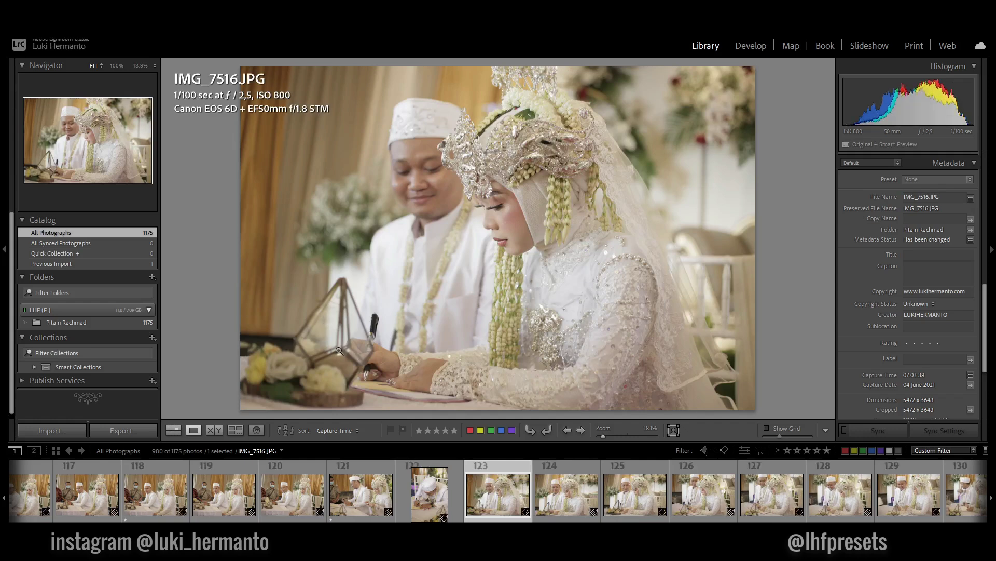
# - Rate IMG_7516 and IMG_7517 one star
pyautogui.press('1')
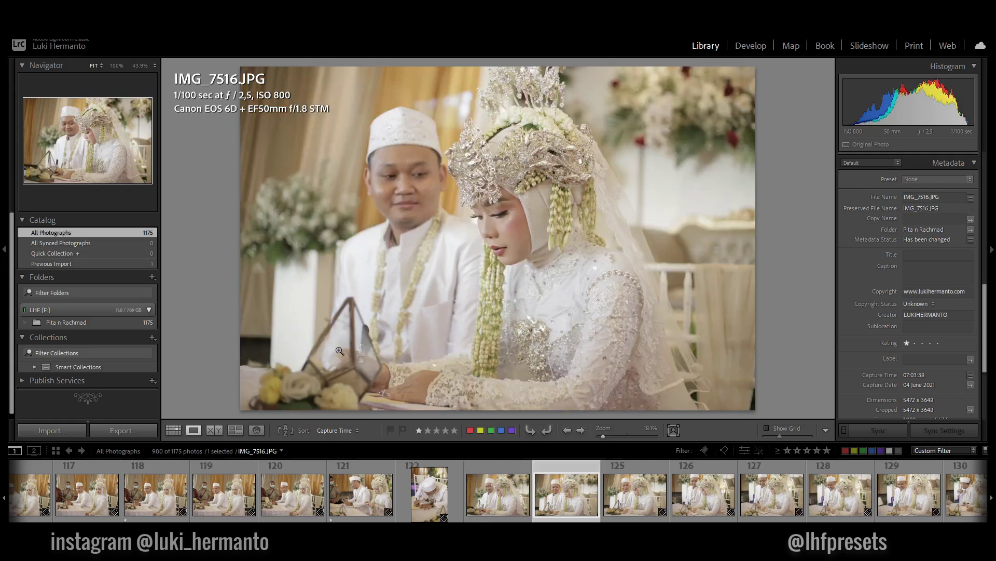
pyautogui.press('Right')
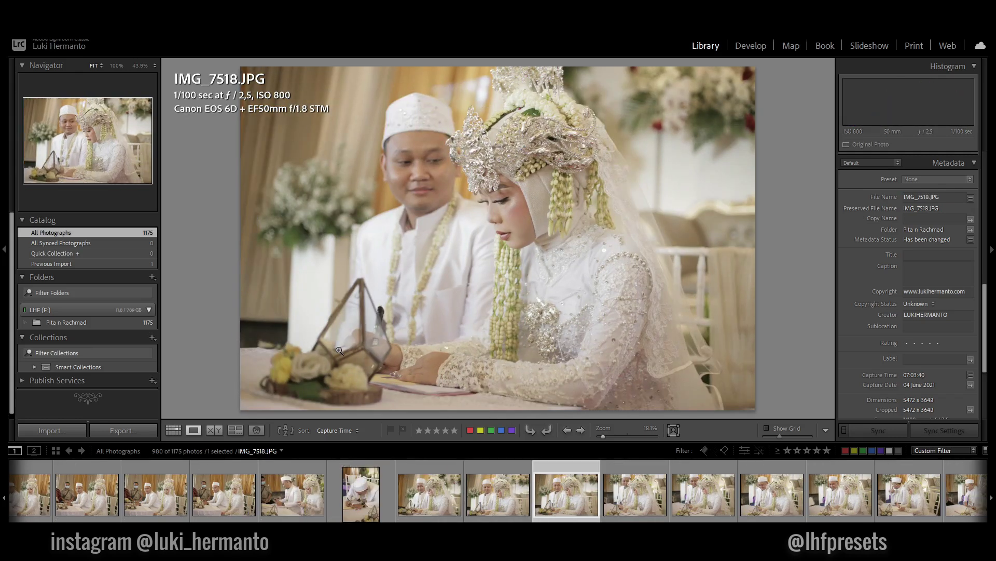
pyautogui.press('Left')
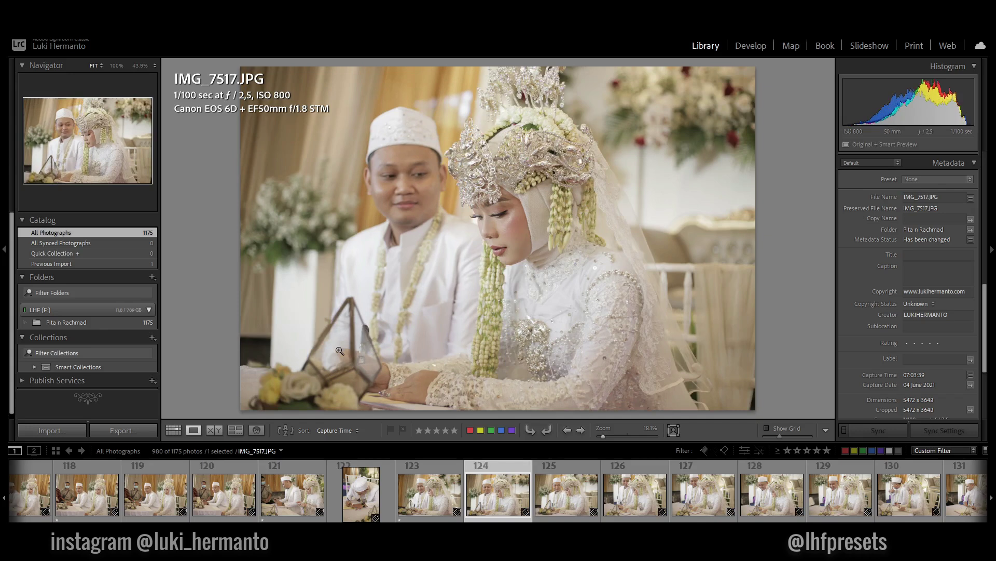
pyautogui.press('1')
# - Skip IMG_7518–7519 and rate IMG_7520 and IMG_7521 one star
pyautogui.press('Right')
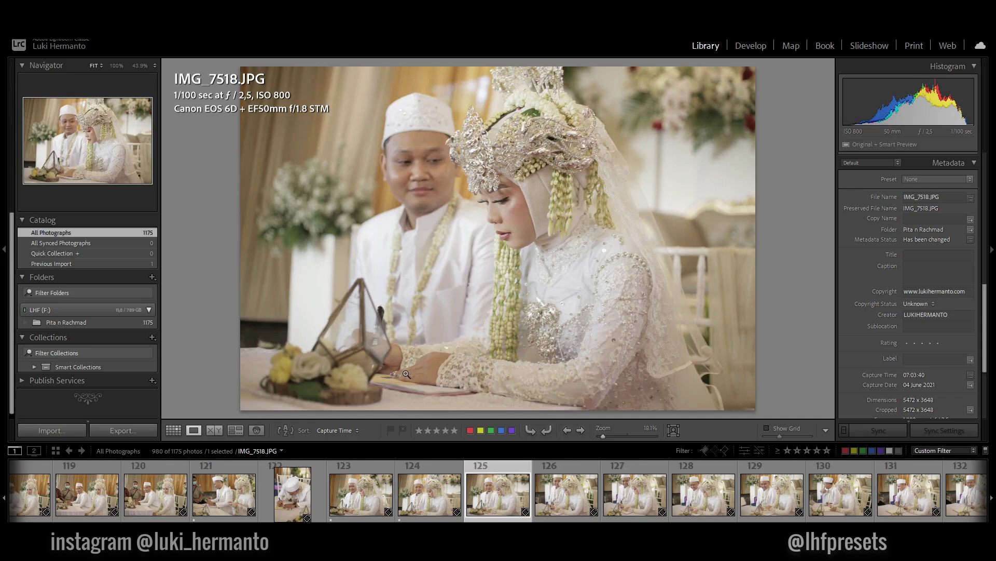
pyautogui.press('Right')
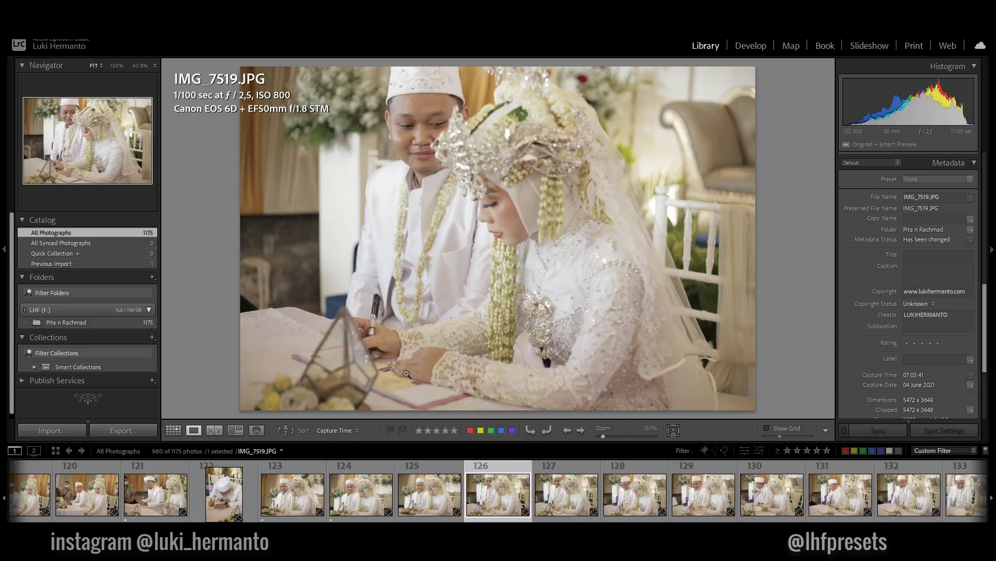
pyautogui.press('Right')
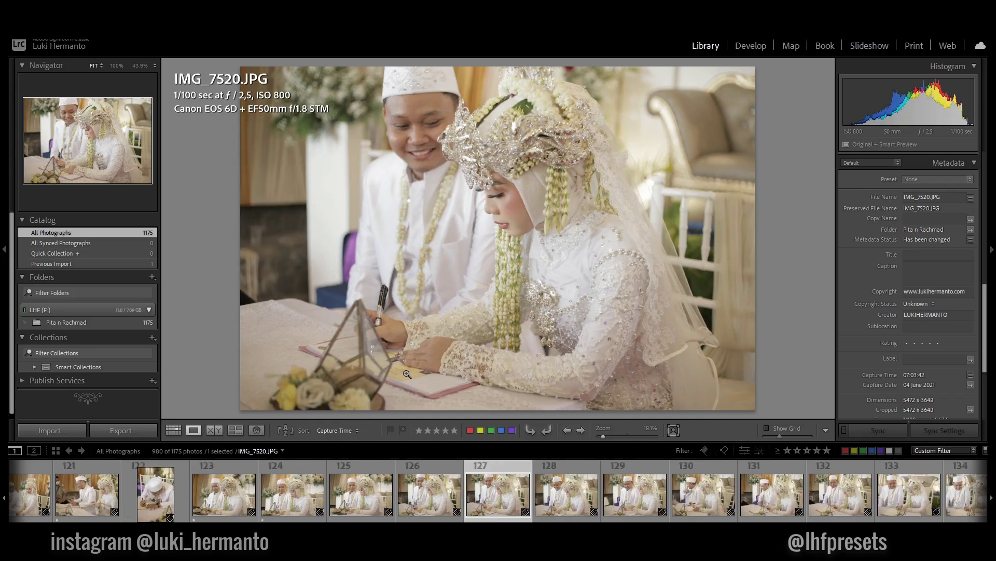
pyautogui.press('1')
pyautogui.press('Right')
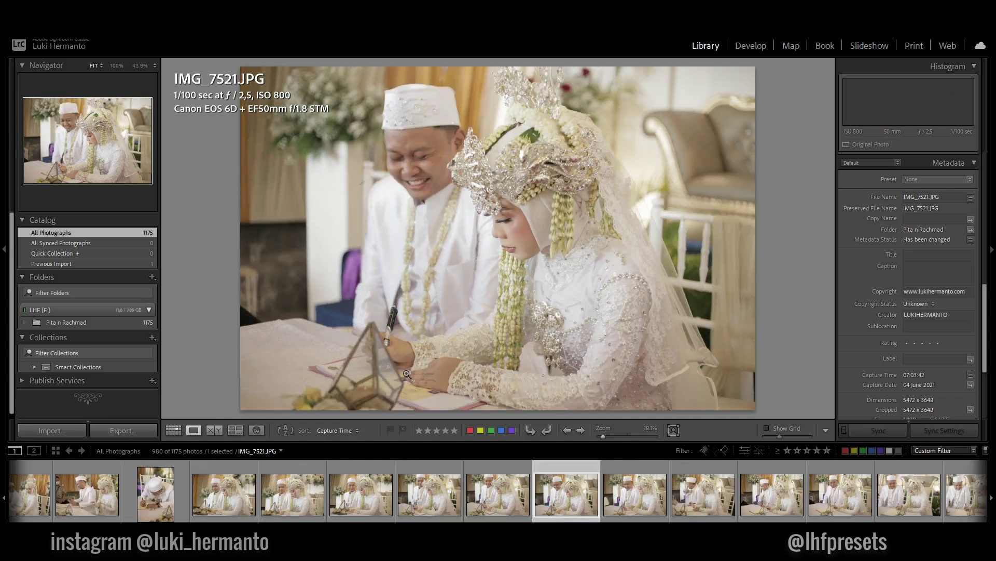
pyautogui.press('1')
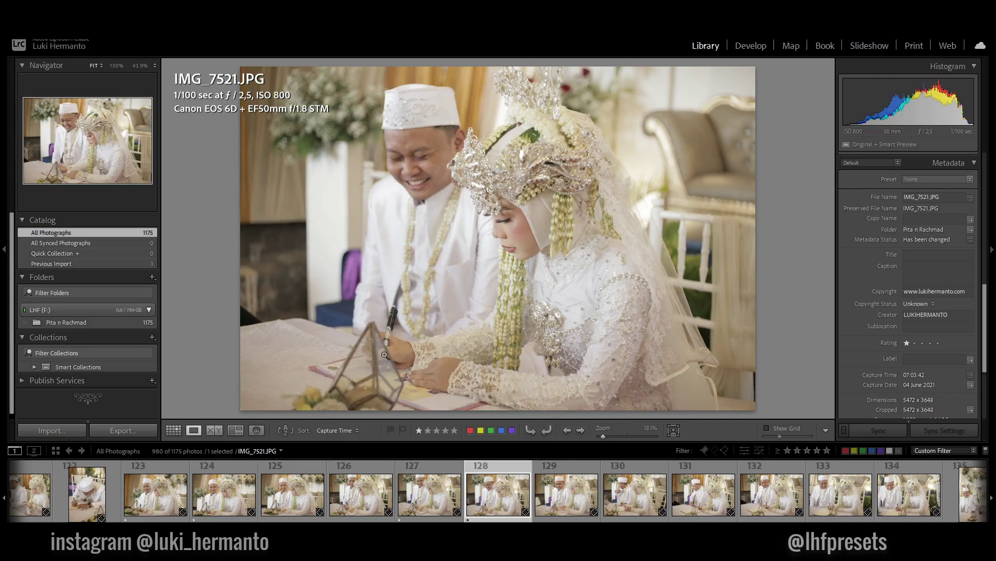
# - Rate IMG_7522, IMG_7524 and IMG_7525 one star, leaving IMG_7523 unrated
pyautogui.press('Right')
pyautogui.press('Right')
pyautogui.press('Left')
pyautogui.press('Right')
pyautogui.press('Left')
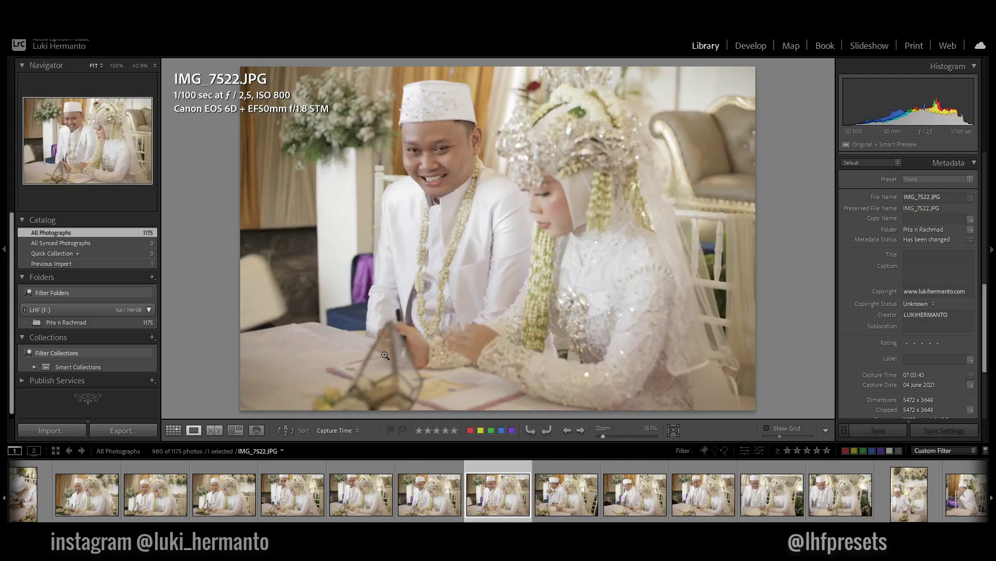
pyautogui.press('1')
pyautogui.press('Right')
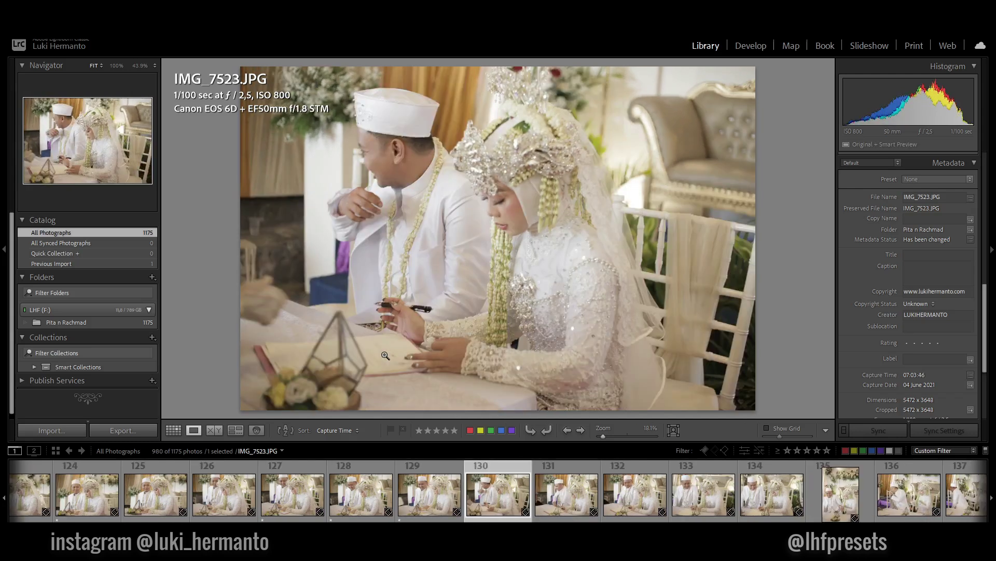
pyautogui.press('Right')
pyautogui.press('1')
pyautogui.press('Right')
pyautogui.press('1')
# - Rate IMG_7529, the laughing couple at the signing table, one star
pyautogui.press('Right')
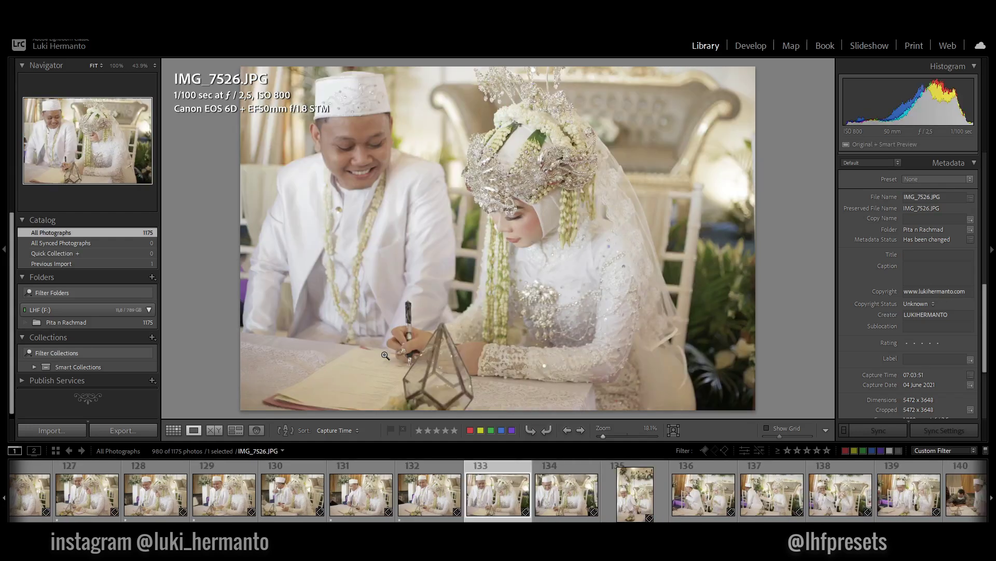
pyautogui.press('Right')
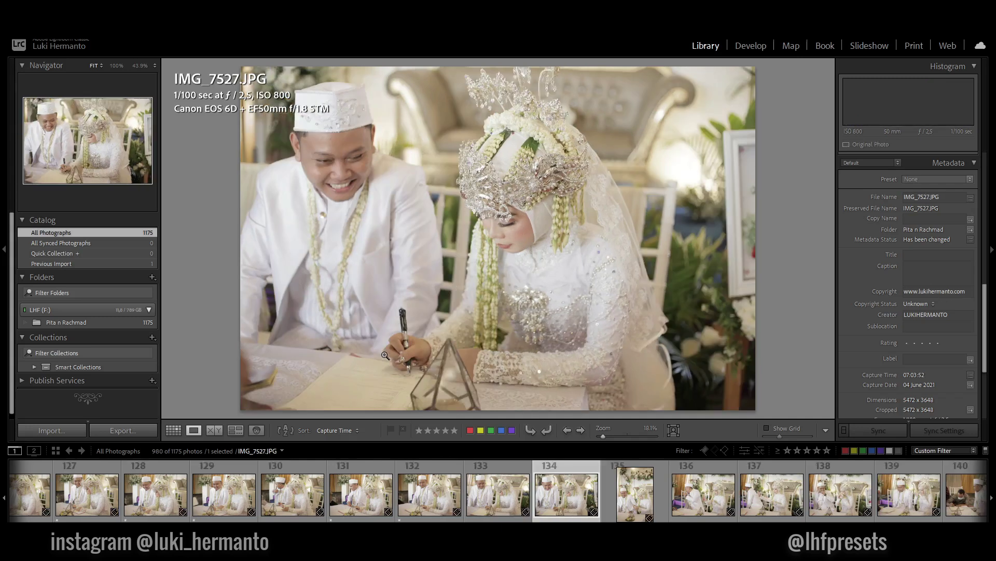
pyautogui.press('Right')
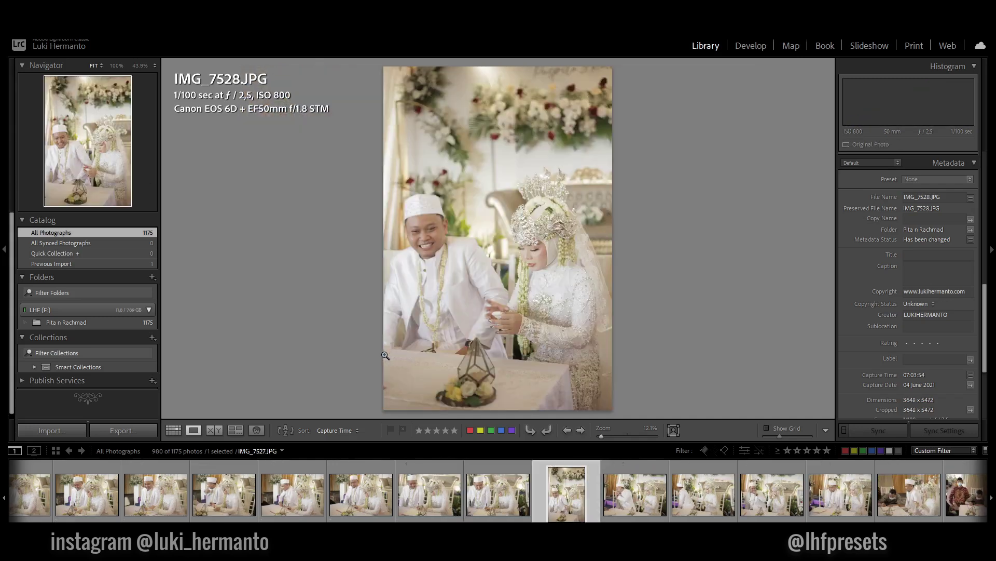
pyautogui.press('Left')
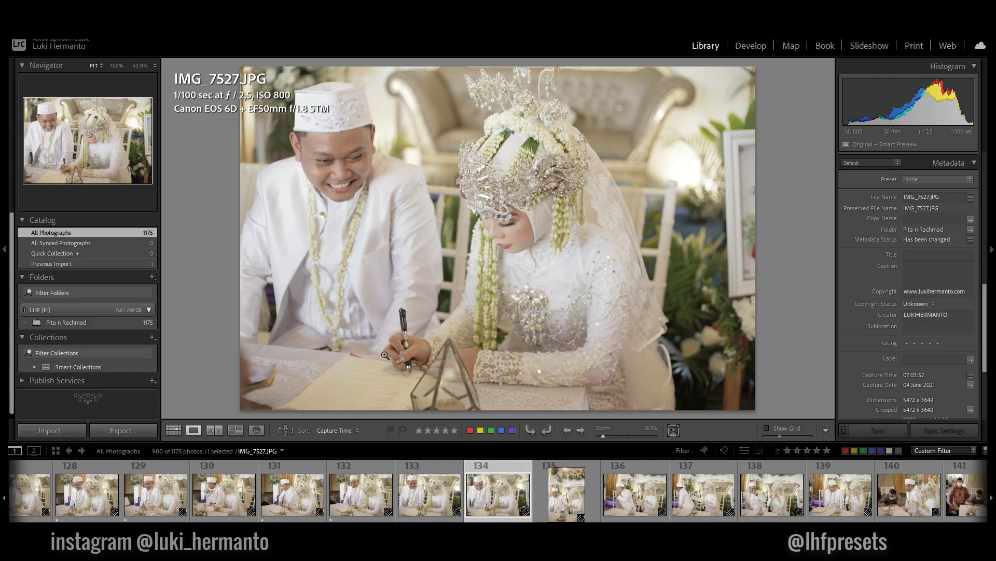
pyautogui.press('Right')
pyautogui.press('Right')
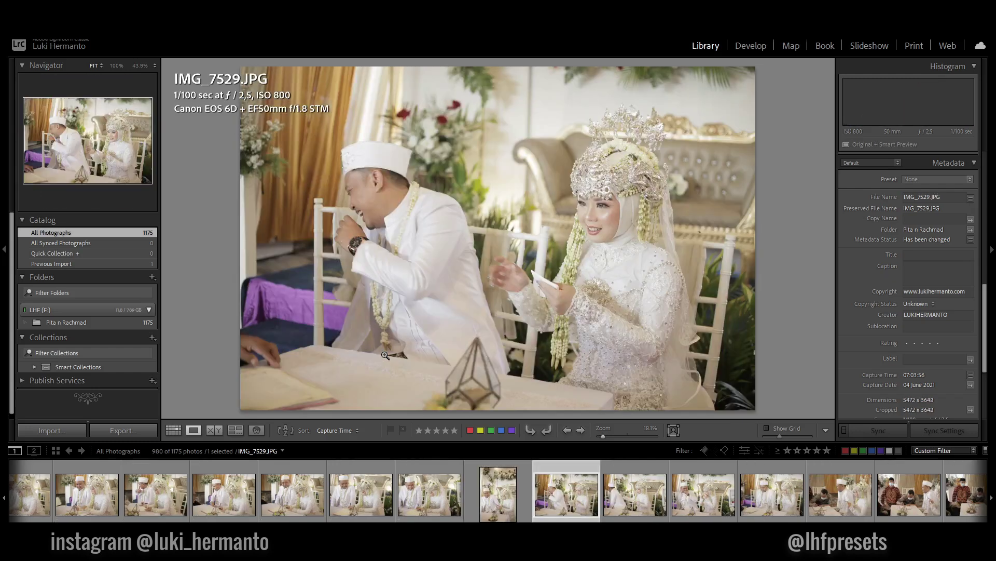
pyautogui.press('1')
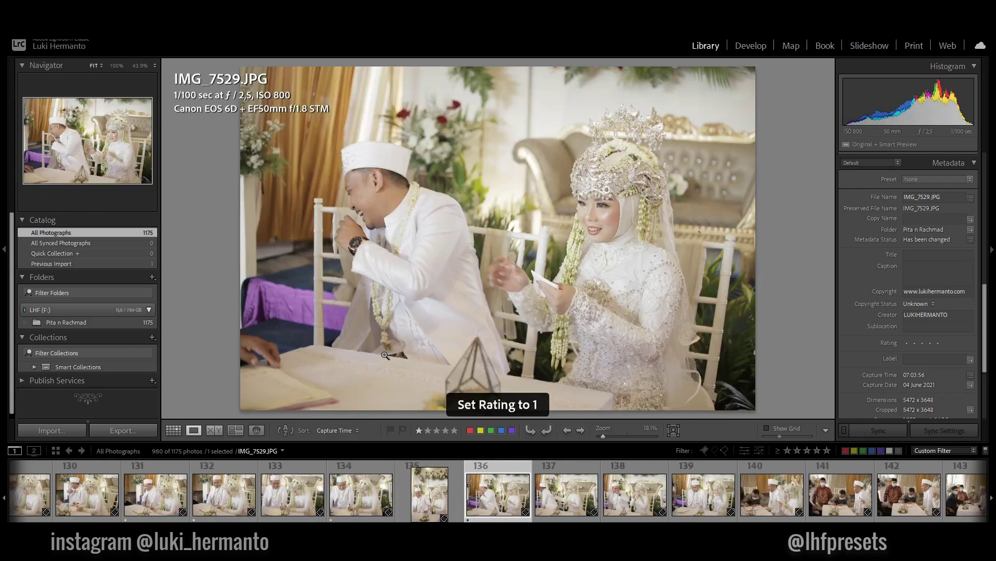
pyautogui.press('Right')
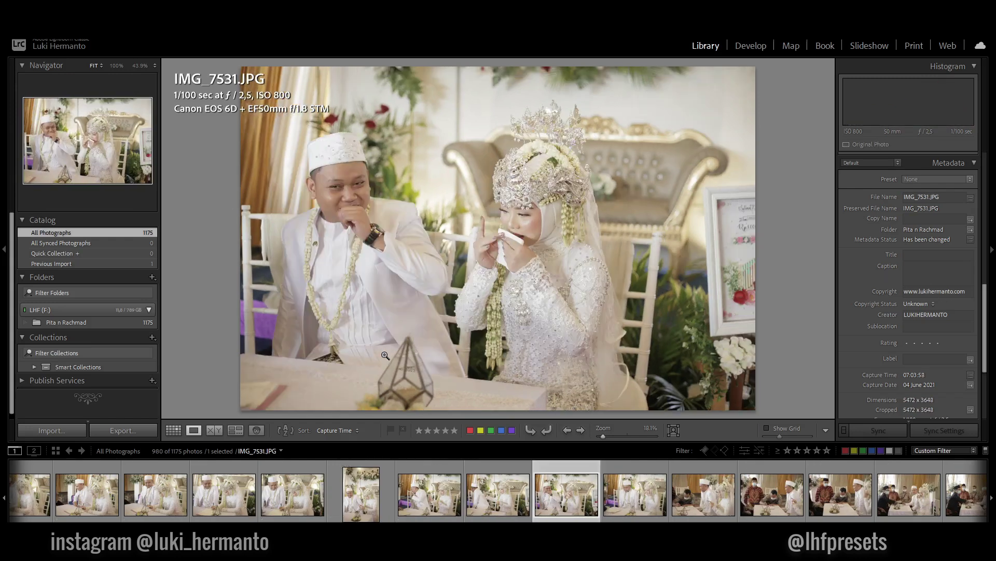
# - Rate the next two signing-table keepers one star
pyautogui.press('1')
pyautogui.press('Right')
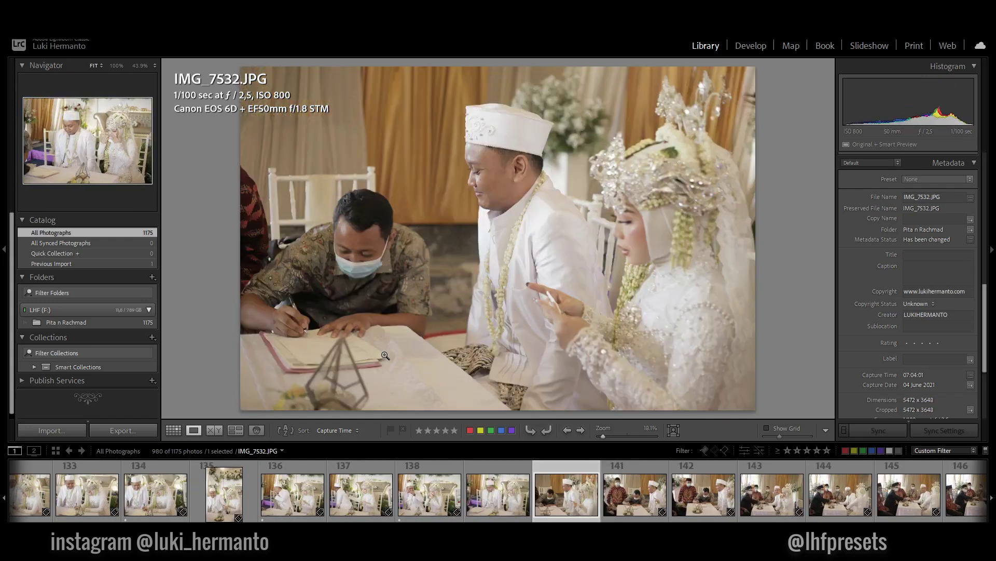
pyautogui.press('1')
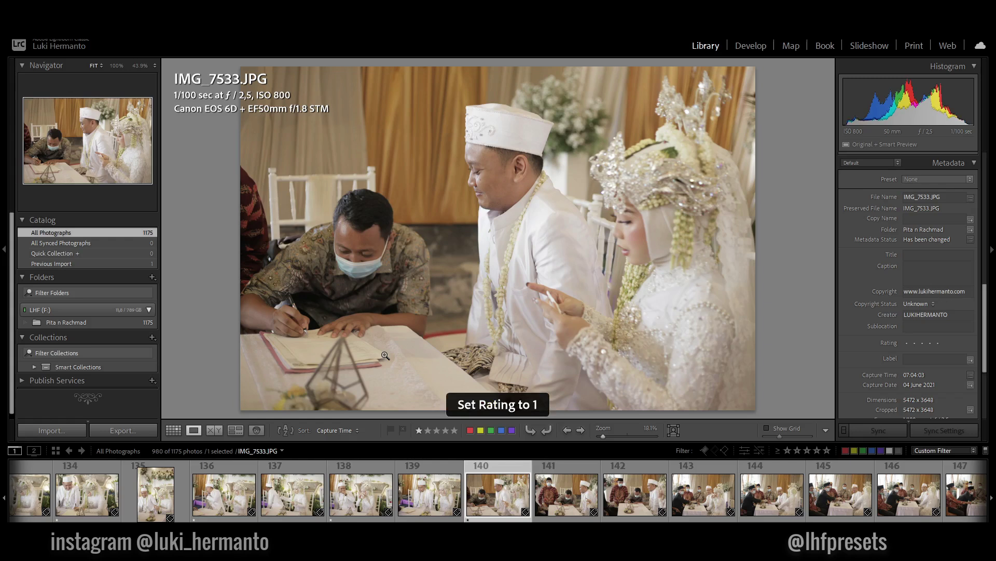
pyautogui.press('Right')
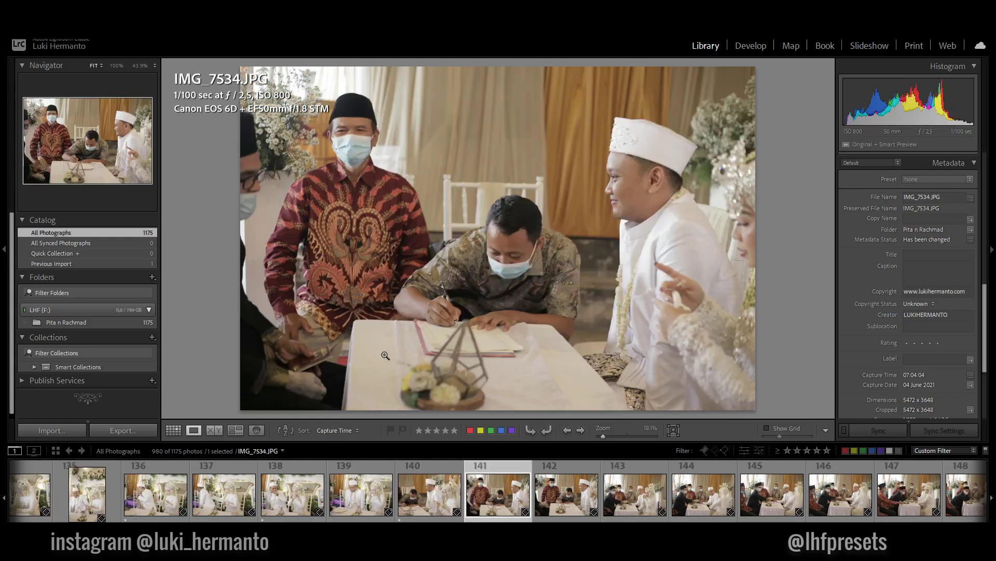
pyautogui.press('1')
# - Rate the marriage-book handover photo, the following keeper and IMG_7541 one star
pyautogui.press('Right')
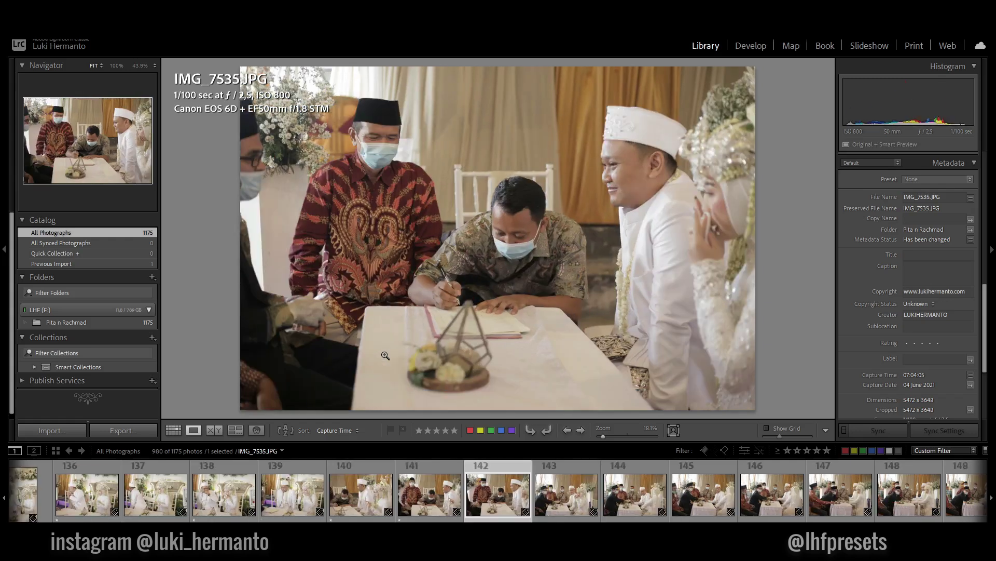
pyautogui.press('Right')
pyautogui.press('Right')
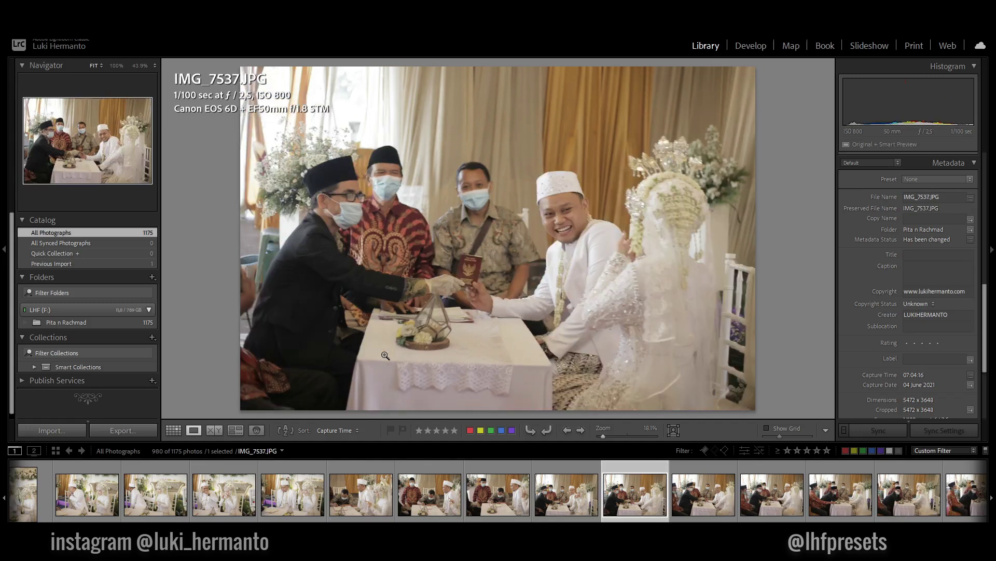
pyautogui.press('Right')
pyautogui.press('Left')
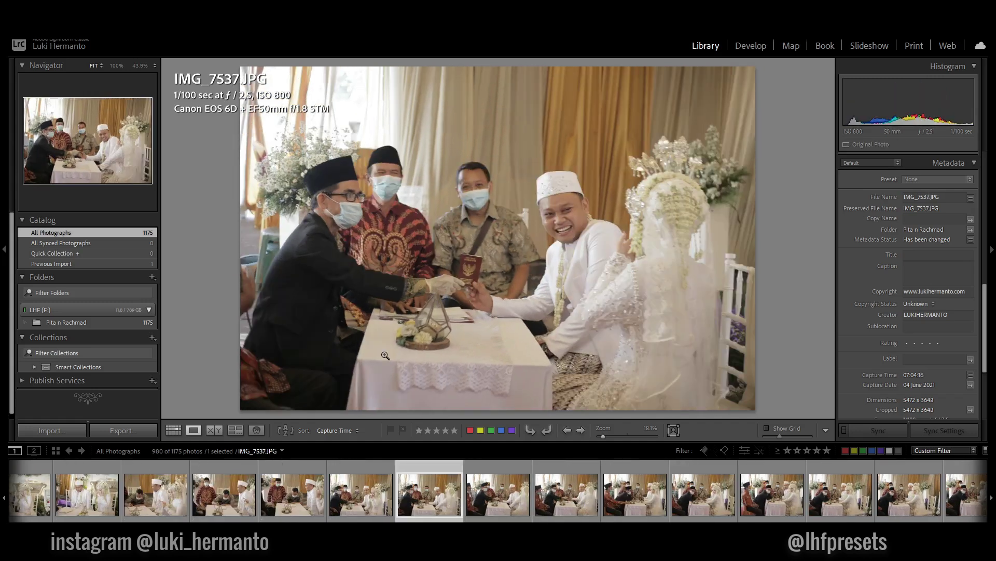
pyautogui.press('1')
pyautogui.press('Right')
pyautogui.press('Right')
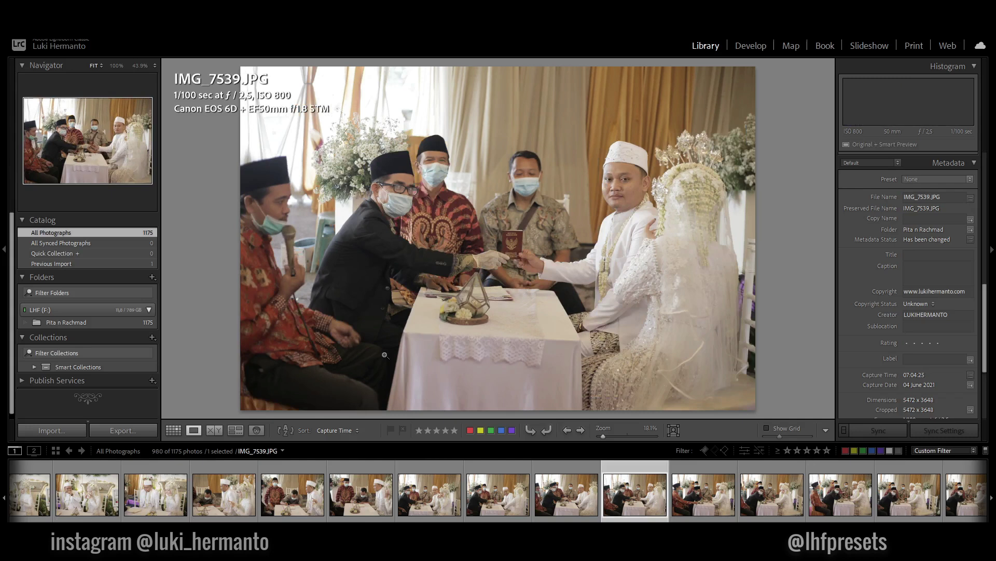
pyautogui.press('Right')
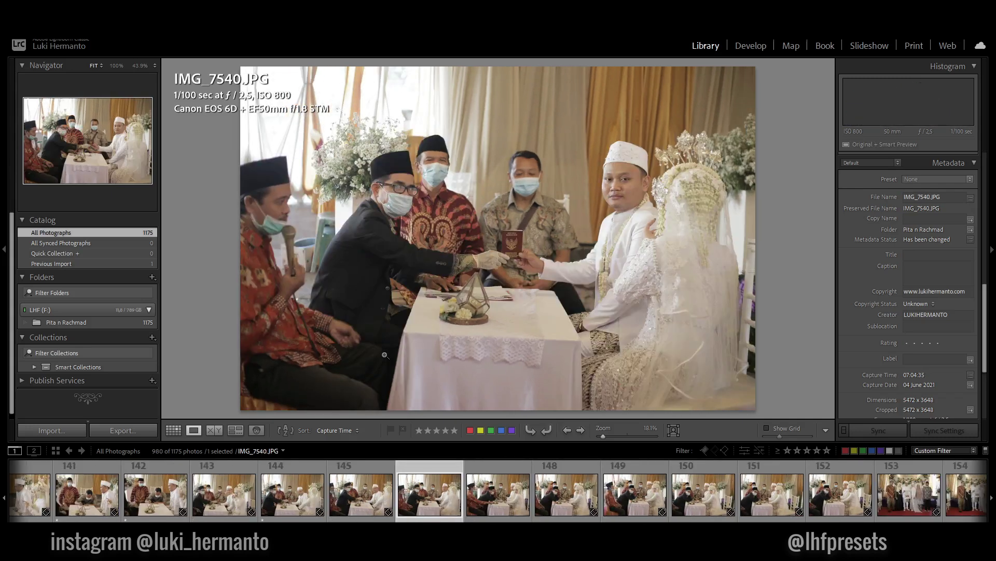
pyautogui.press('1')
pyautogui.press('Right')
pyautogui.press('Right')
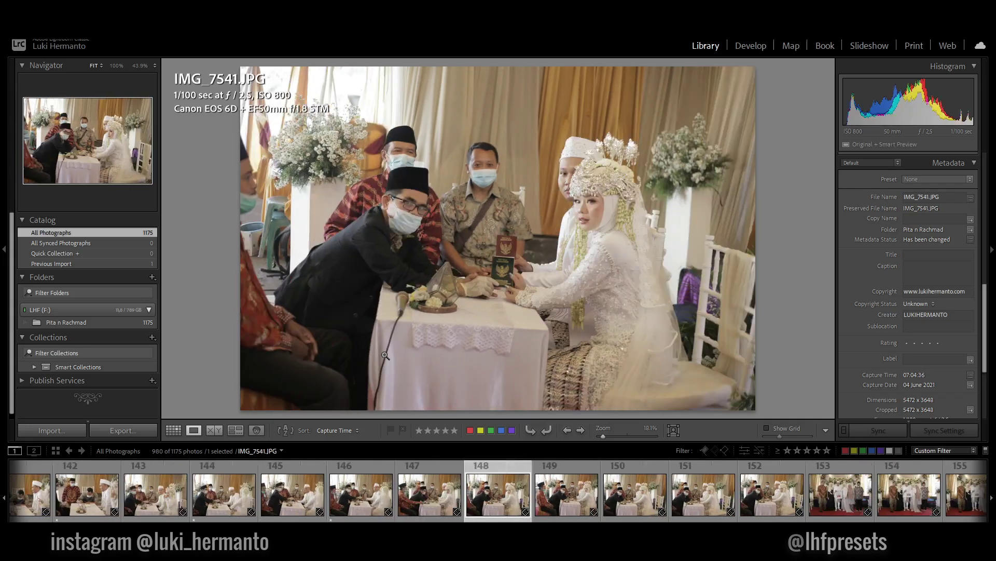
pyautogui.press('1')
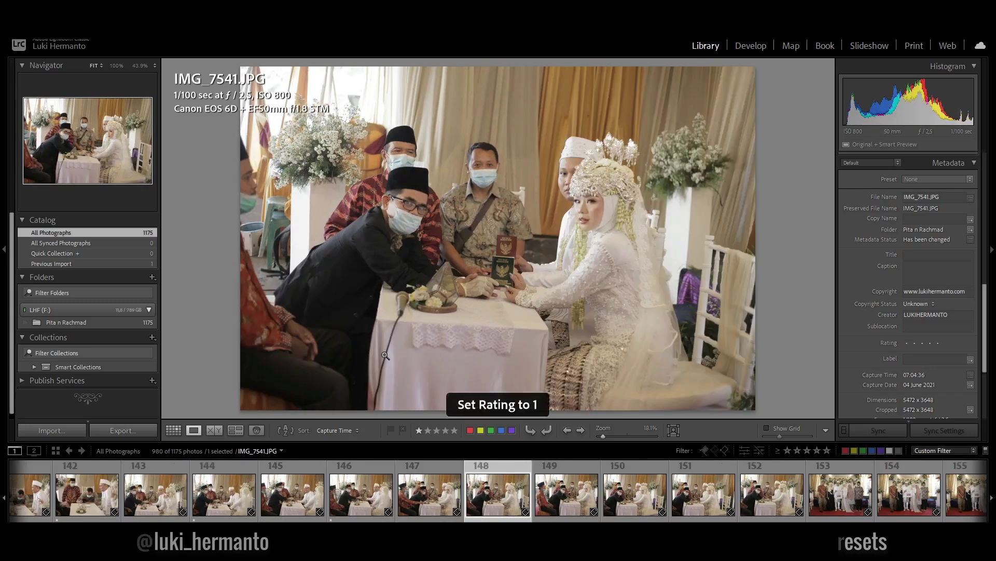
# - Rate IMG_7544, the couple showing their marriage books, one star
pyautogui.press('Right')
pyautogui.press('Right')
pyautogui.press('Right')
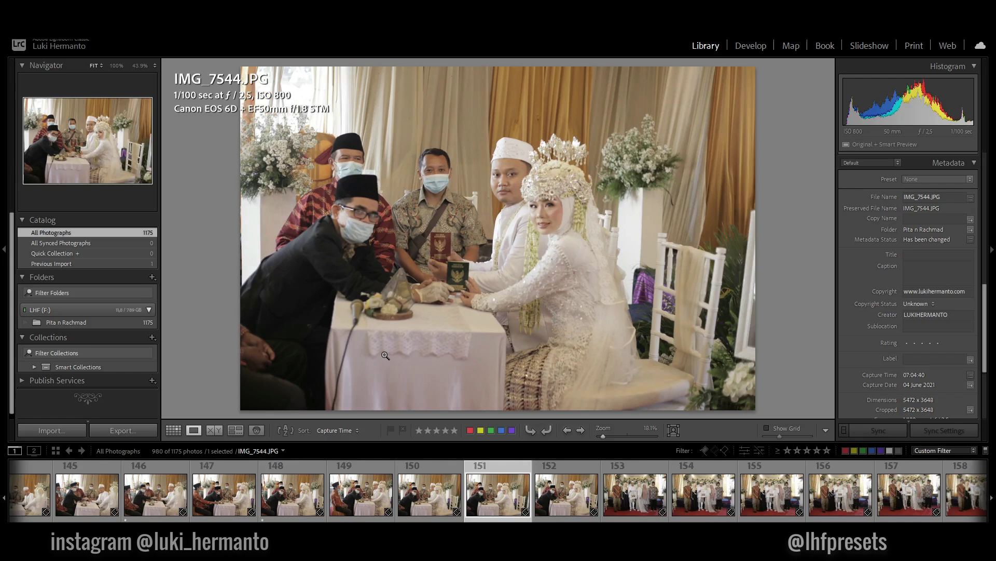
pyautogui.press('Right')
pyautogui.press('Right')
pyautogui.press('Left')
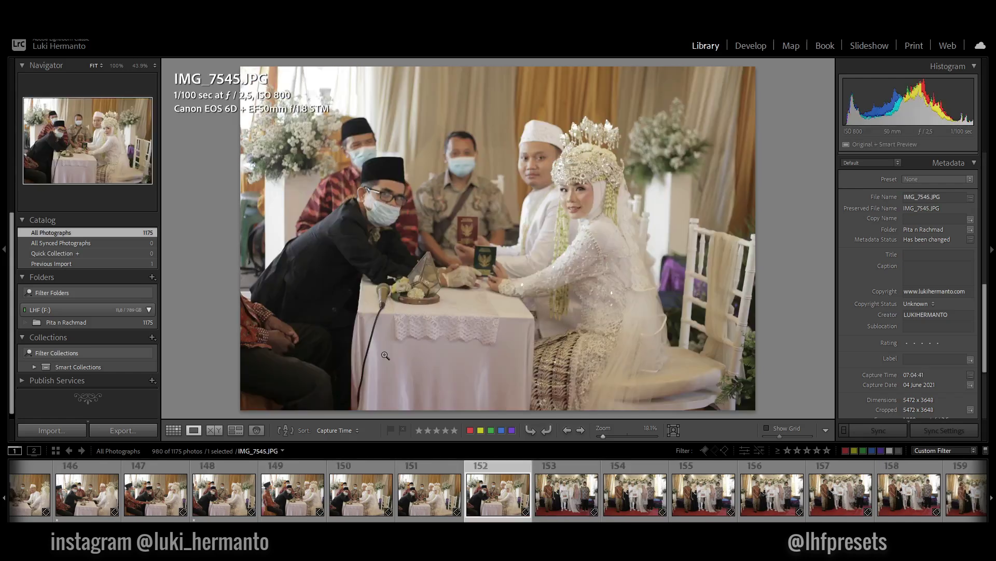
pyautogui.press('Left')
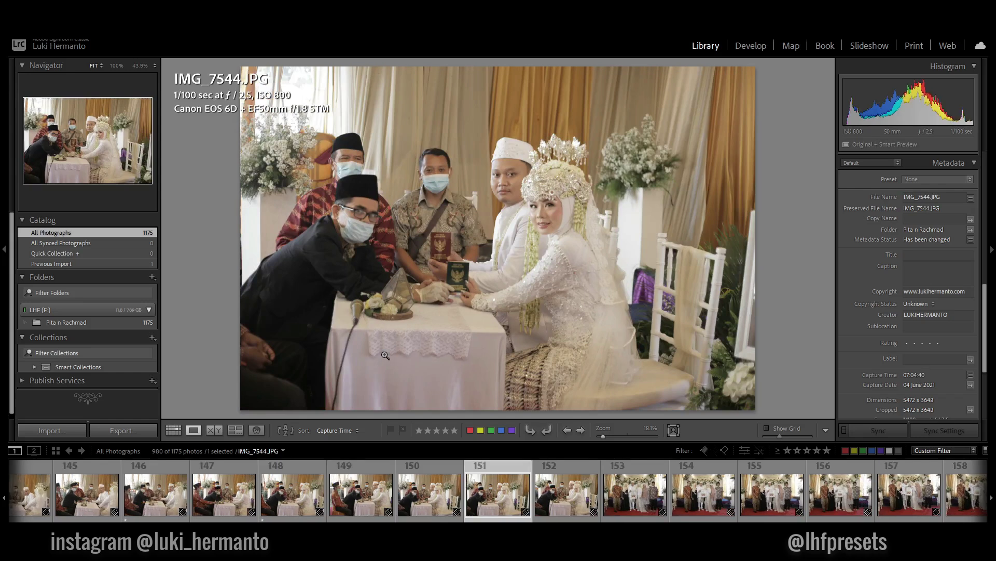
pyautogui.press('1')
pyautogui.press('Left')
pyautogui.press('Right')
pyautogui.press('Right')
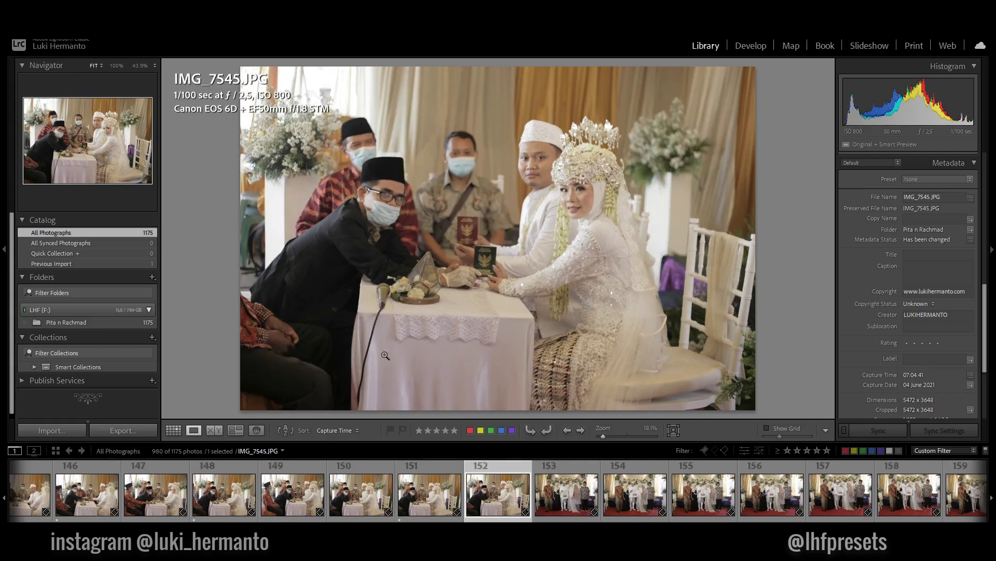
pyautogui.press('Right')
pyautogui.press('Right')
pyautogui.press('Right')
# - Rate family portraits IMG_7547 and IMG_7549 one star
pyautogui.press('Left')
pyautogui.press('1')
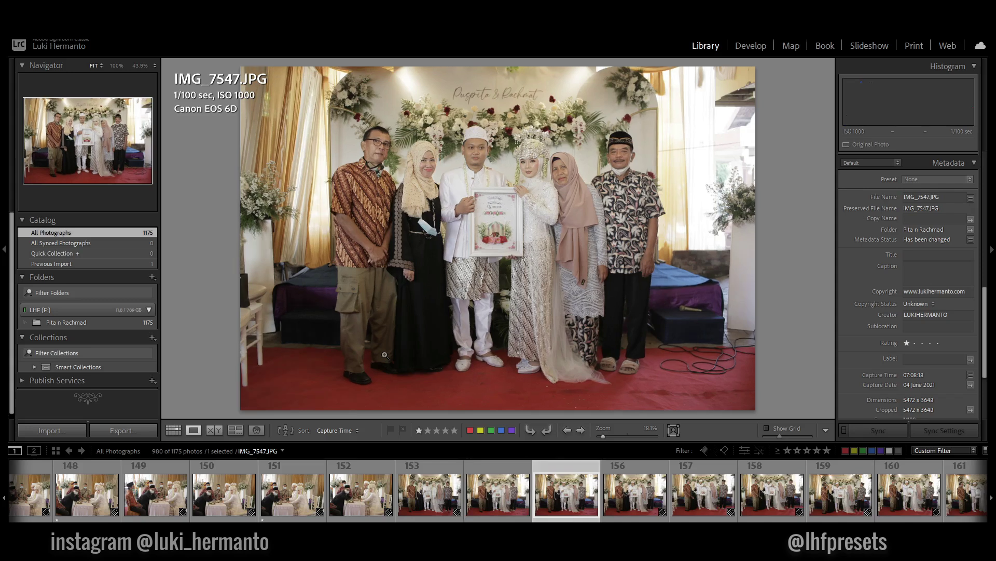
pyautogui.press('Right')
# - Rate IMG_7551 one star and zoom in to check faces and sharpness
pyautogui.press('Right')
pyautogui.press('Right')
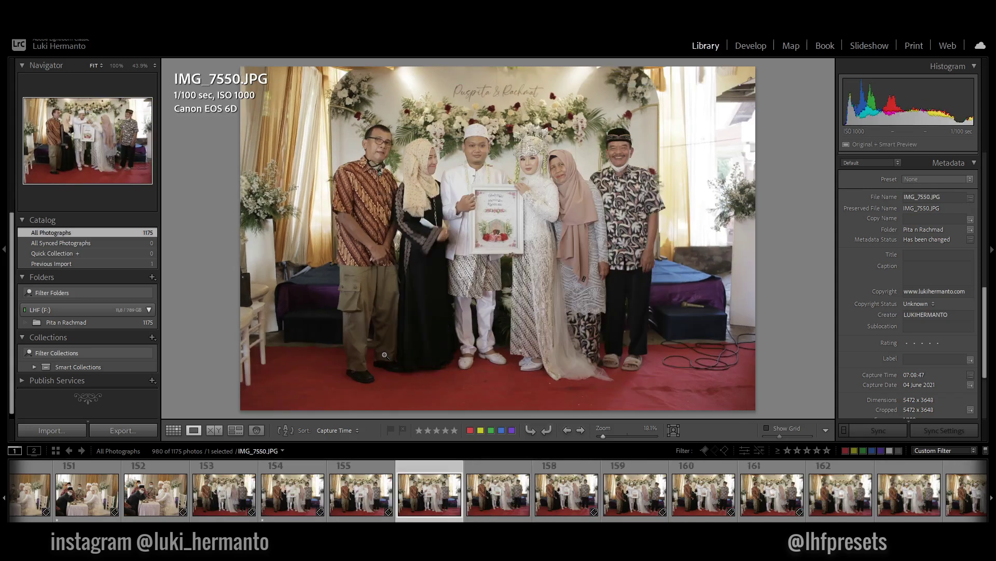
pyautogui.press('Left')
pyautogui.press('1')
pyautogui.press('Right')
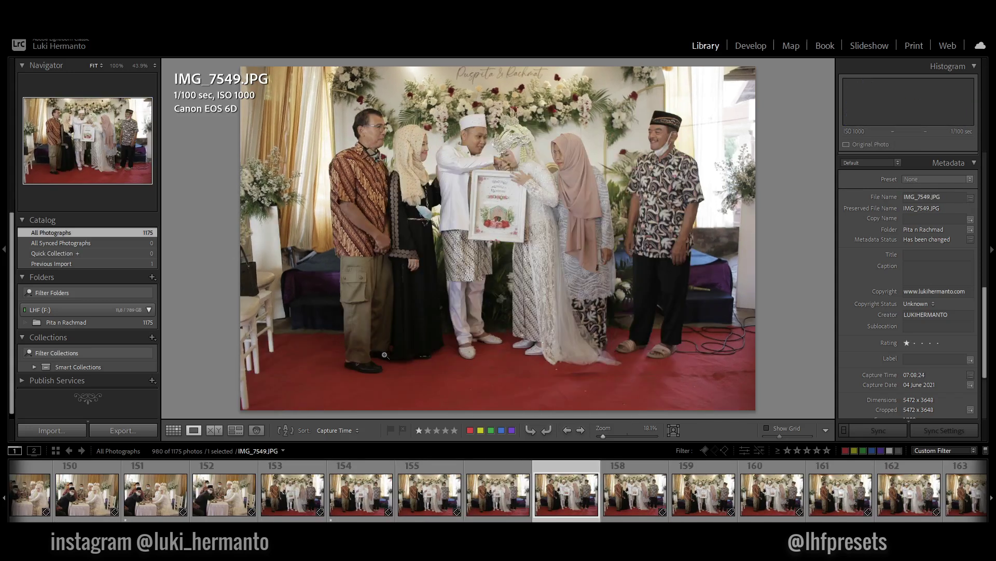
pyautogui.press('Right')
pyautogui.press('1')
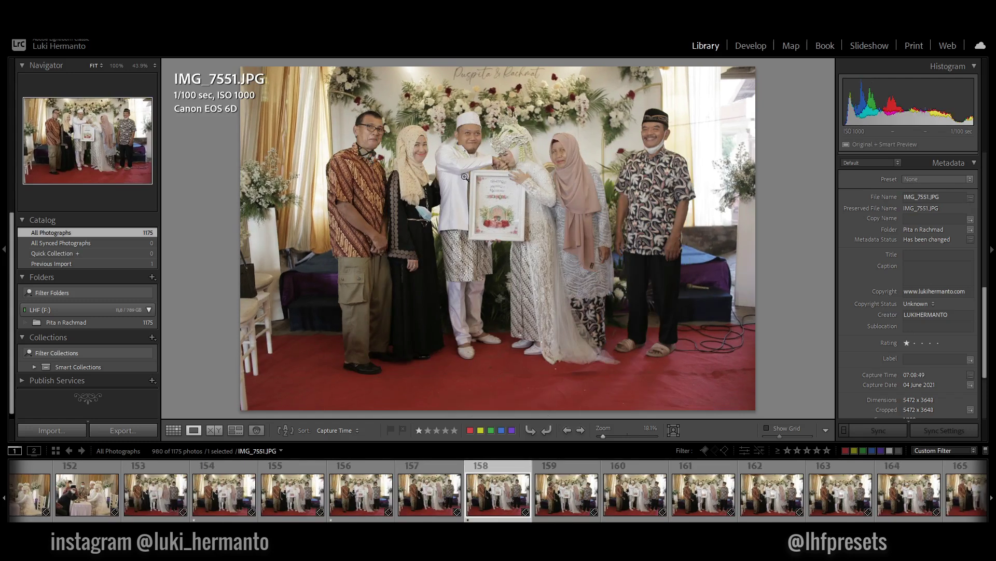
pyautogui.click(483, 132)
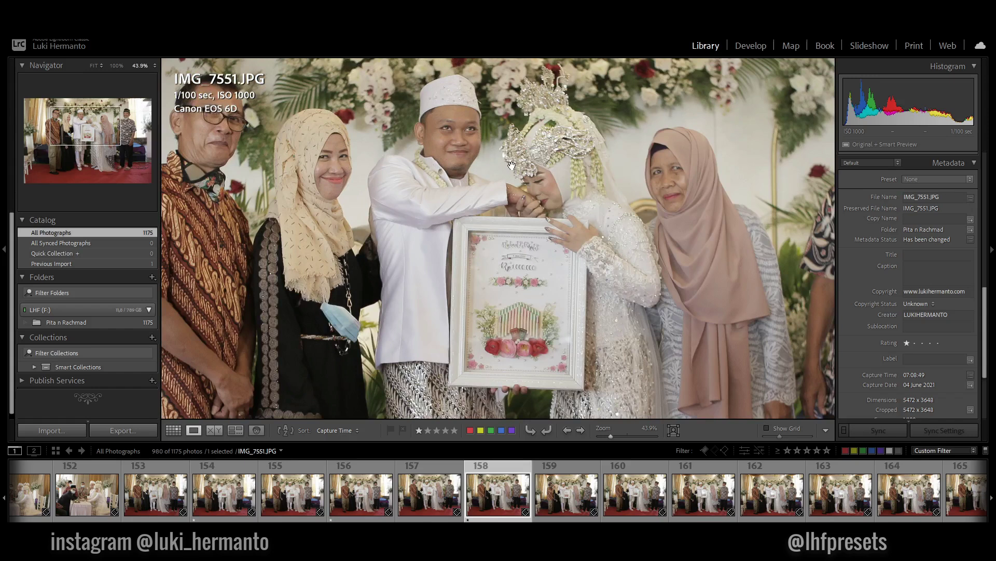
pyautogui.click(579, 174)
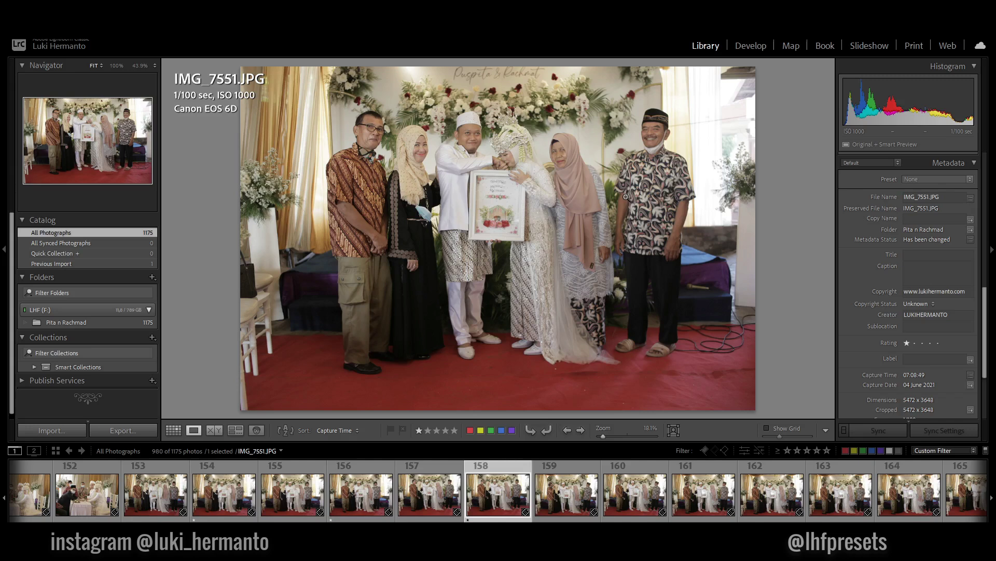
# - Step through the first group portraits and rate keepers IMG_7554 through IMG_7558 one star
pyautogui.press('Right')
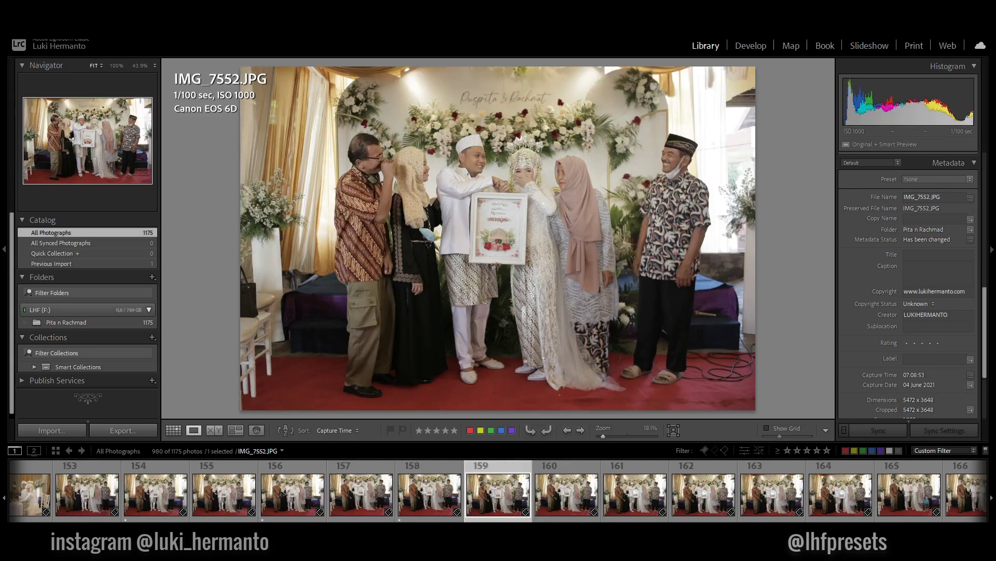
pyautogui.press('Right')
pyautogui.press('Right')
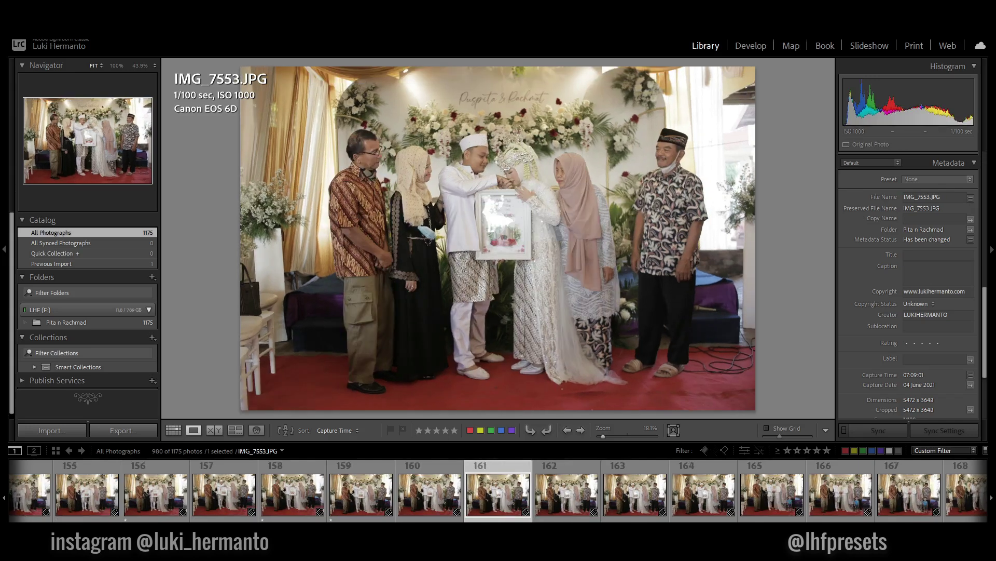
pyautogui.press('Right')
pyautogui.press('Right')
pyautogui.press('Left')
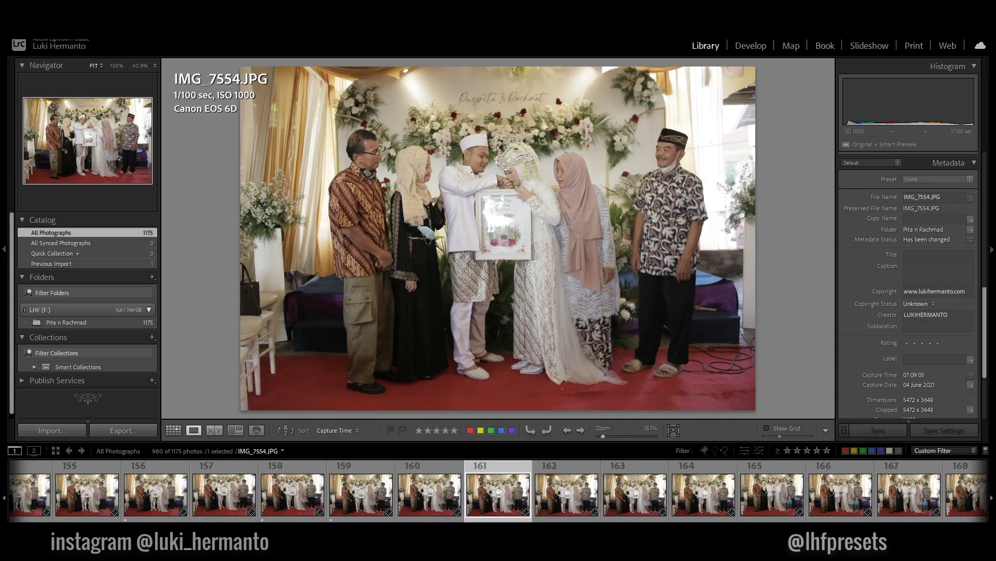
pyautogui.press('1')
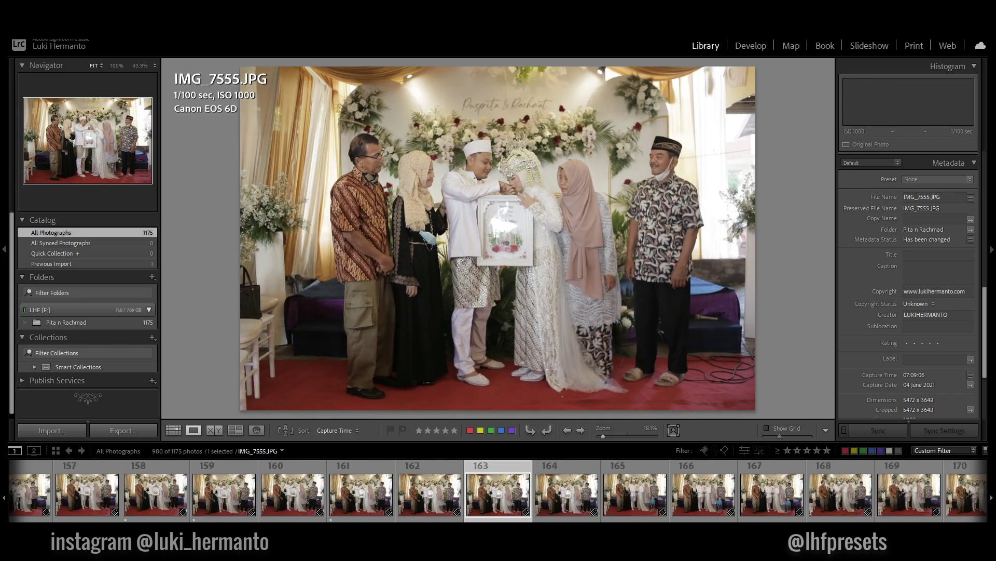
pyautogui.press('Right')
pyautogui.press('Right')
pyautogui.press('1')
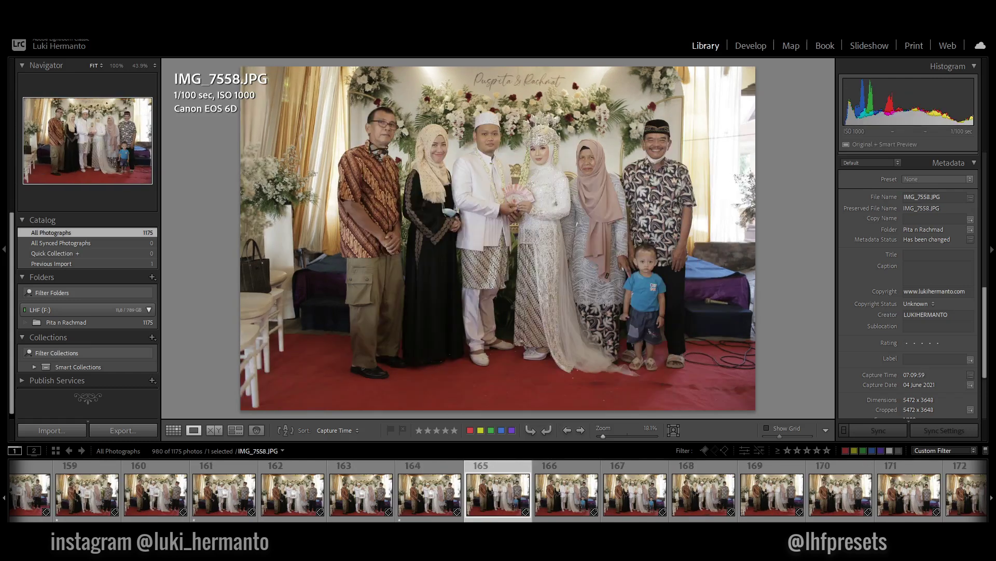
pyautogui.press('1')
# - Give IMG_7559 one star and clear the star rating on IMG_7563
pyautogui.press('Right')
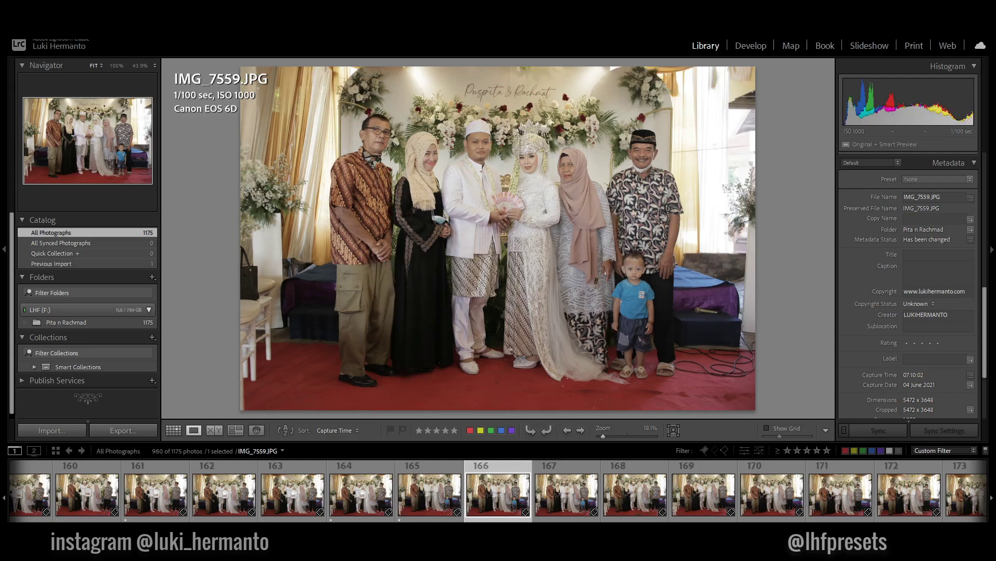
pyautogui.press('Right')
pyautogui.press('Left')
pyautogui.press('1')
pyautogui.press('Right')
pyautogui.press('Right')
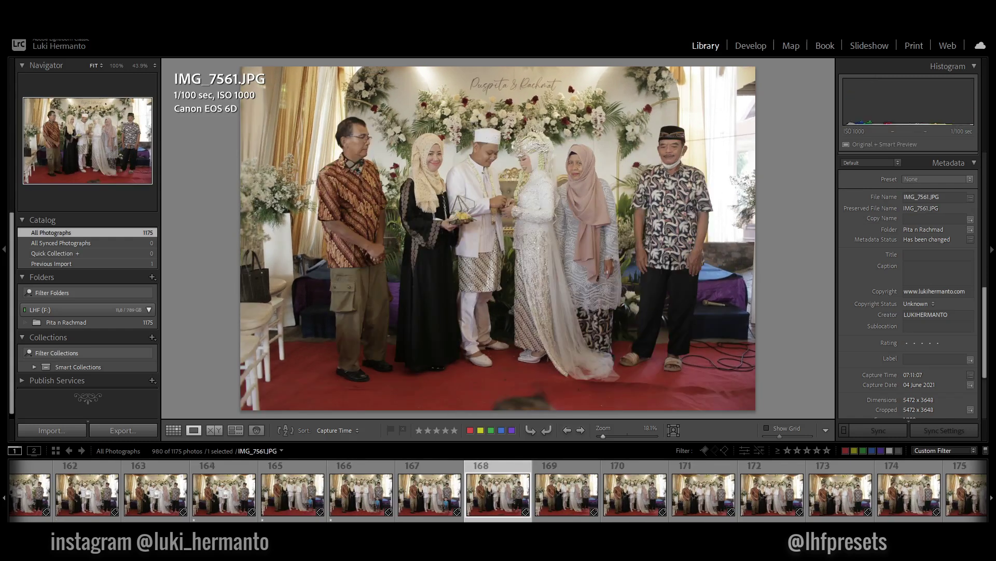
pyautogui.press('Left')
pyautogui.press('Right')
pyautogui.press('Right')
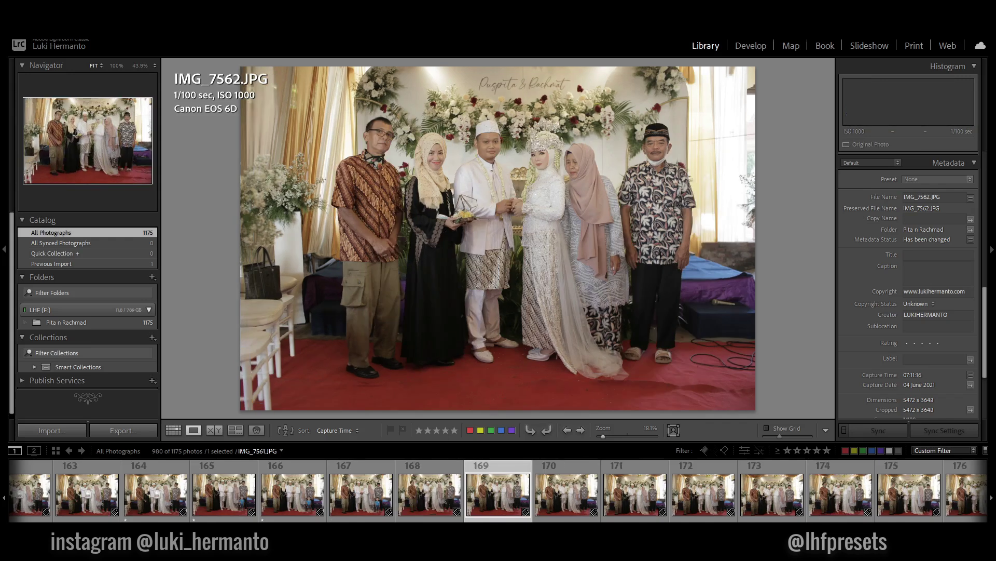
pyautogui.press('Right')
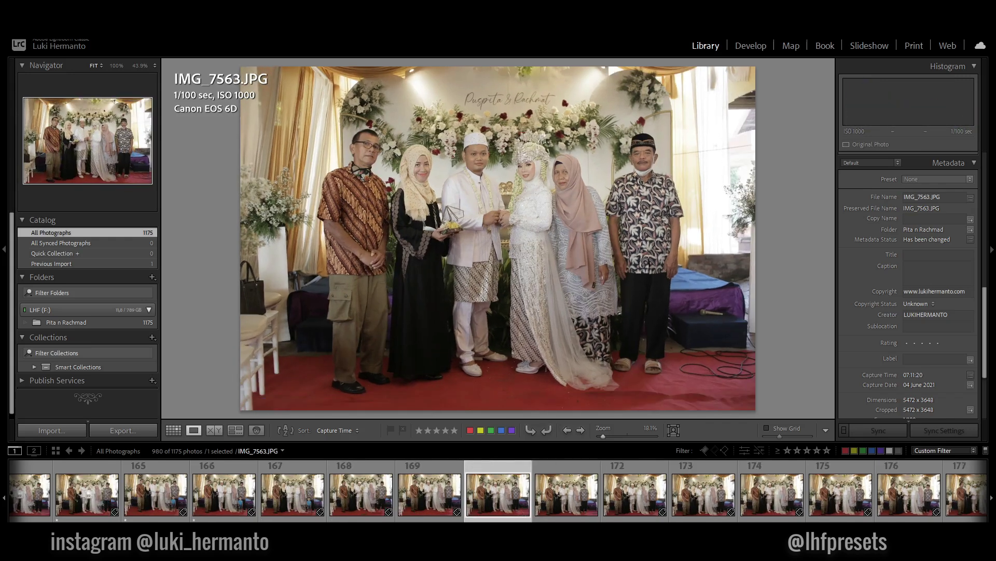
# - Skip past IMG_7567–IMG_7572 and rate IMG_7575 and IMG_7576 one star each
pyautogui.press('Right')
pyautogui.press('Right')
pyautogui.press('0')
pyautogui.press('Right')
pyautogui.press('Right')
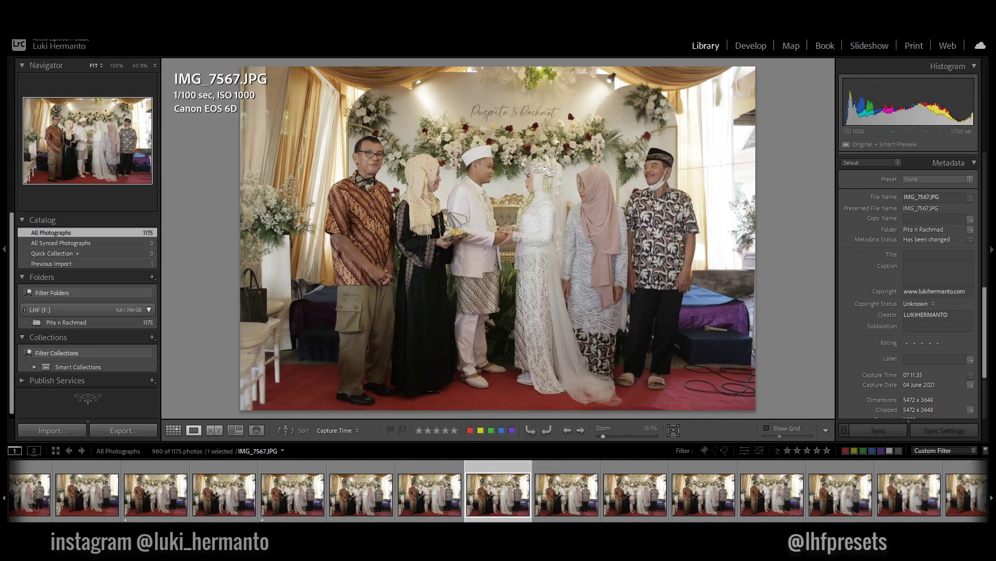
pyautogui.press('Right')
pyautogui.press('Right')
pyautogui.press('Left')
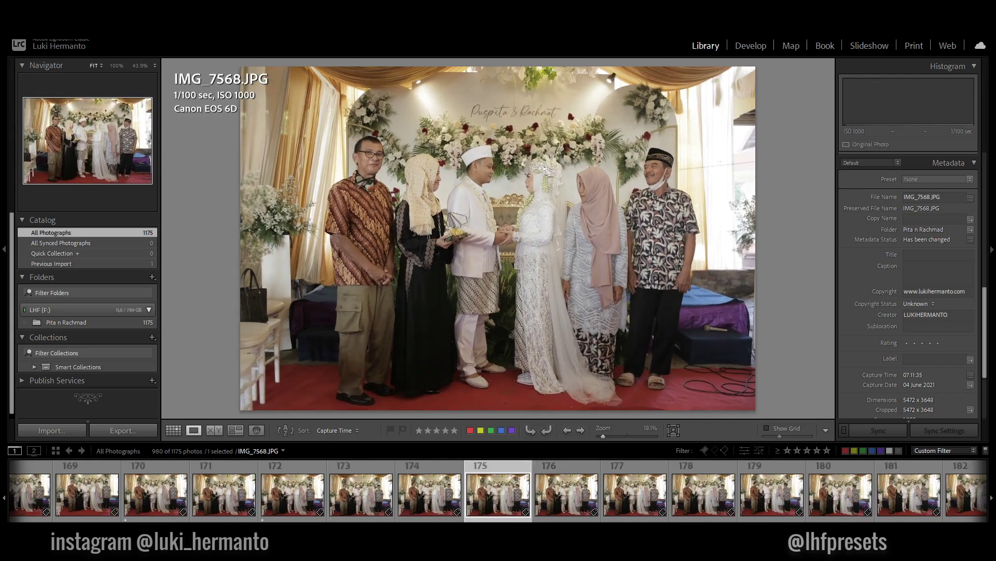
pyautogui.press('Right')
pyautogui.press('Right')
pyautogui.press('Right')
pyautogui.press('Right')
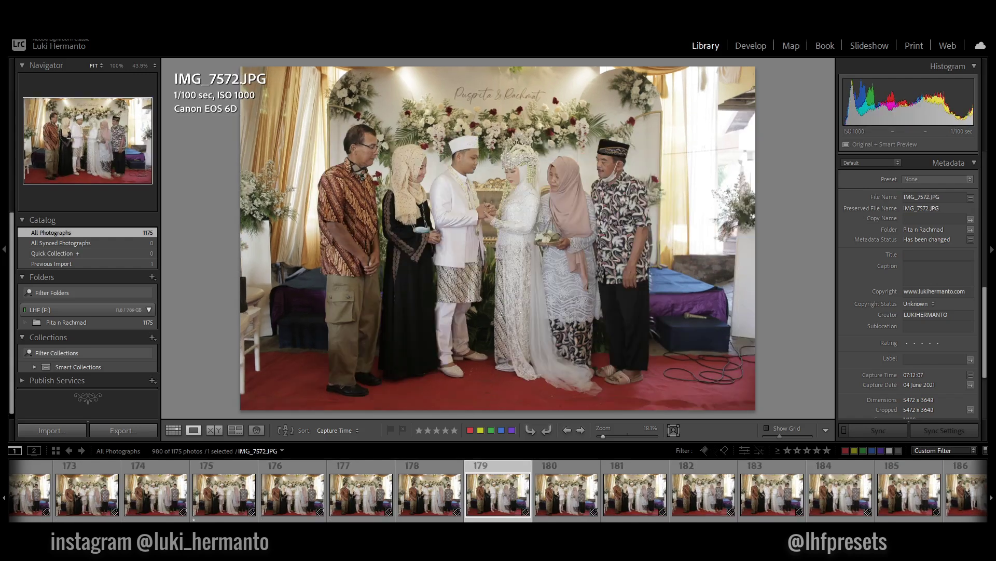
pyautogui.press('Right')
pyautogui.press('Right')
pyautogui.press('Right')
pyautogui.press('Right')
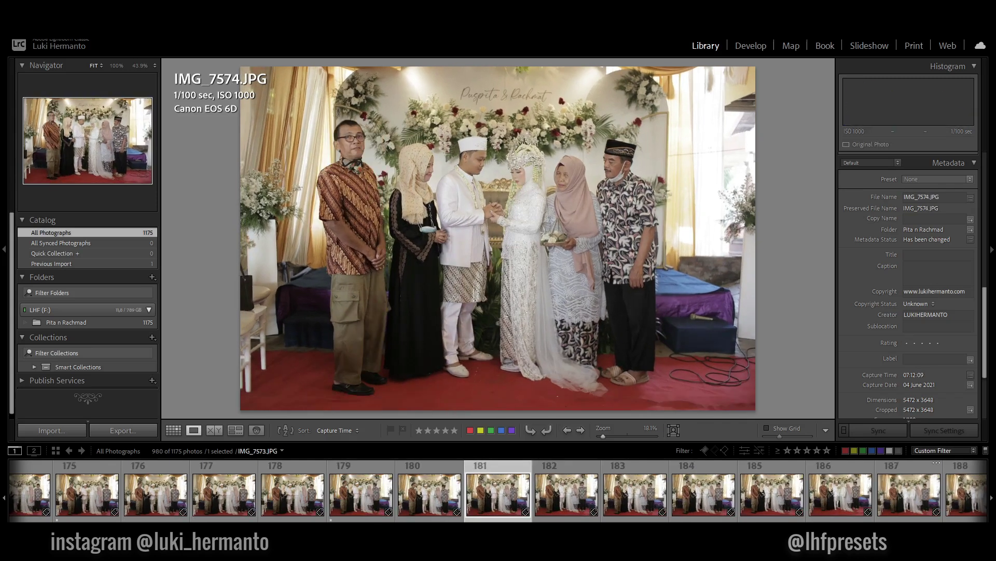
pyautogui.press('Right')
pyautogui.press('1')
pyautogui.press('Right')
pyautogui.press('Right')
pyautogui.press('Left')
pyautogui.press('1')
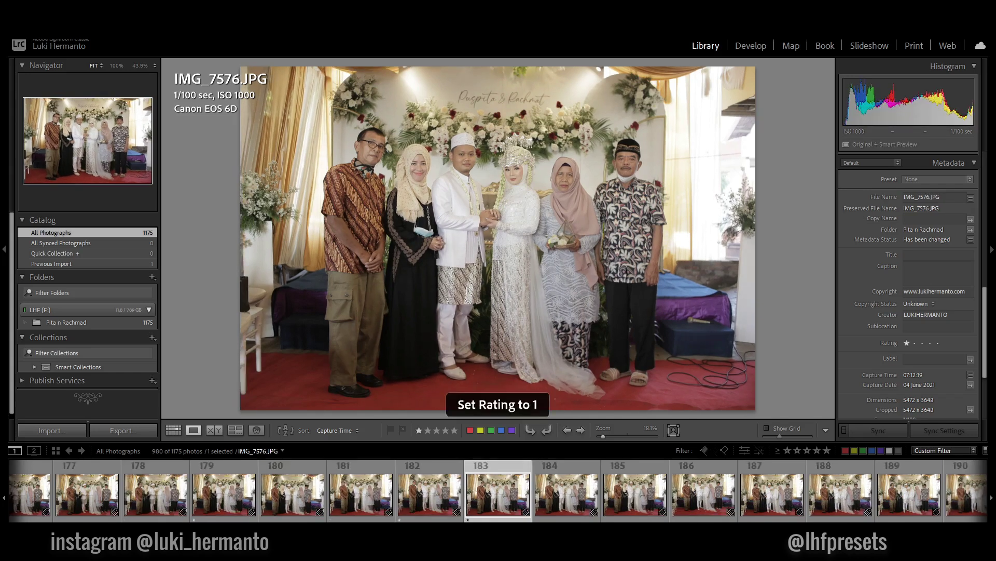
# - Zoom in to check faces on the current portrait, then advance to IMG_7578
pyautogui.click(491, 167)
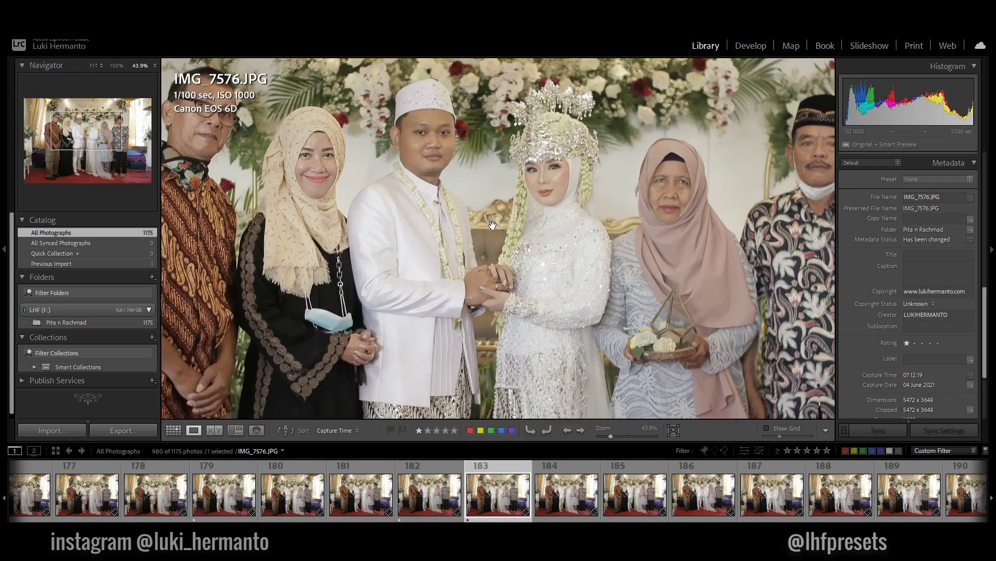
pyautogui.click(471, 231)
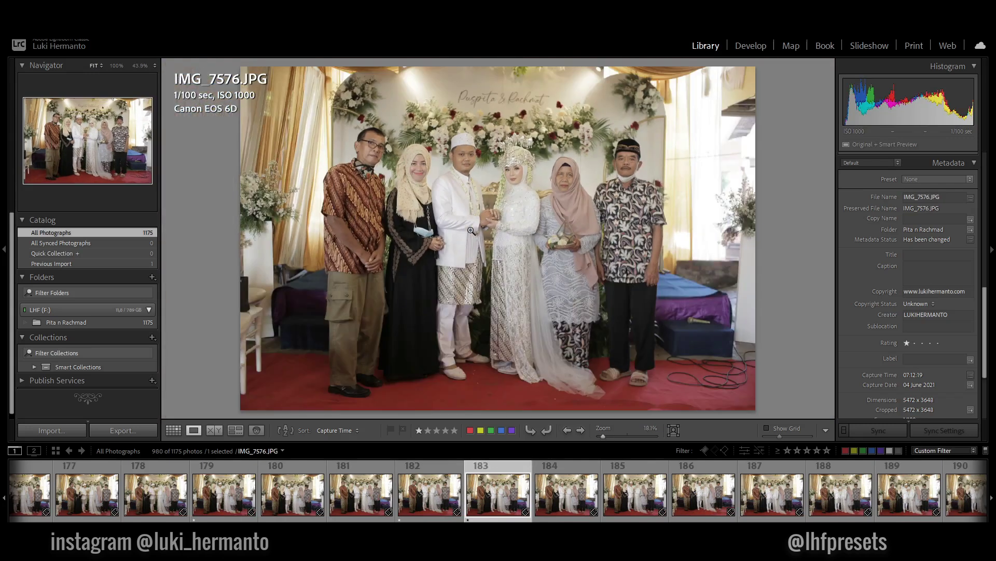
pyautogui.press('Right')
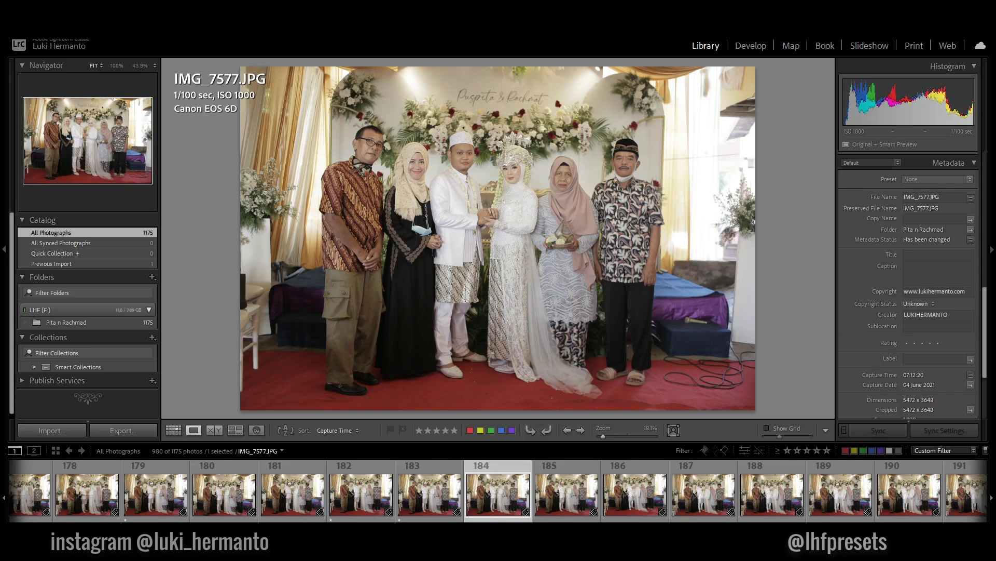
pyautogui.press('Right')
pyautogui.press('Right')
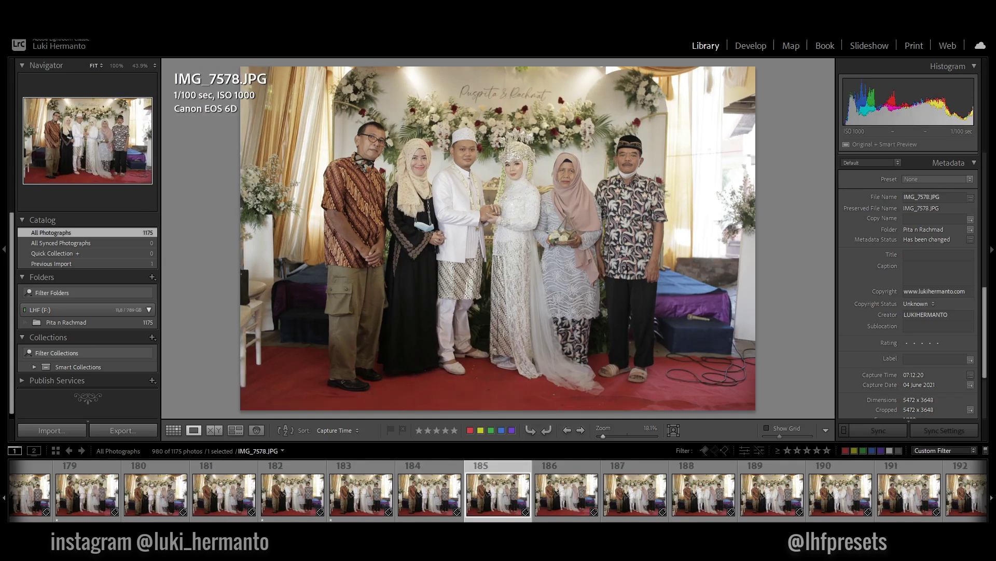
pyautogui.press('Right')
pyautogui.press('Left')
# - Inspect IMG_7578 at 1:1 across the couple and bride's parents, and rate it one star
pyautogui.click(479, 158)
pyautogui.click(480, 158)
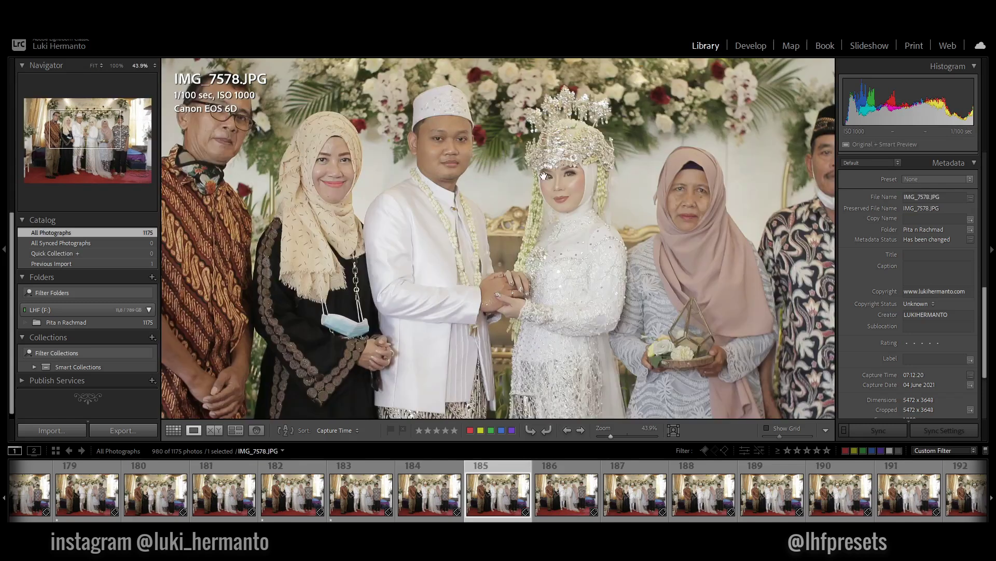
pyautogui.moveTo(506, 214); pyautogui.dragTo(561, 244)
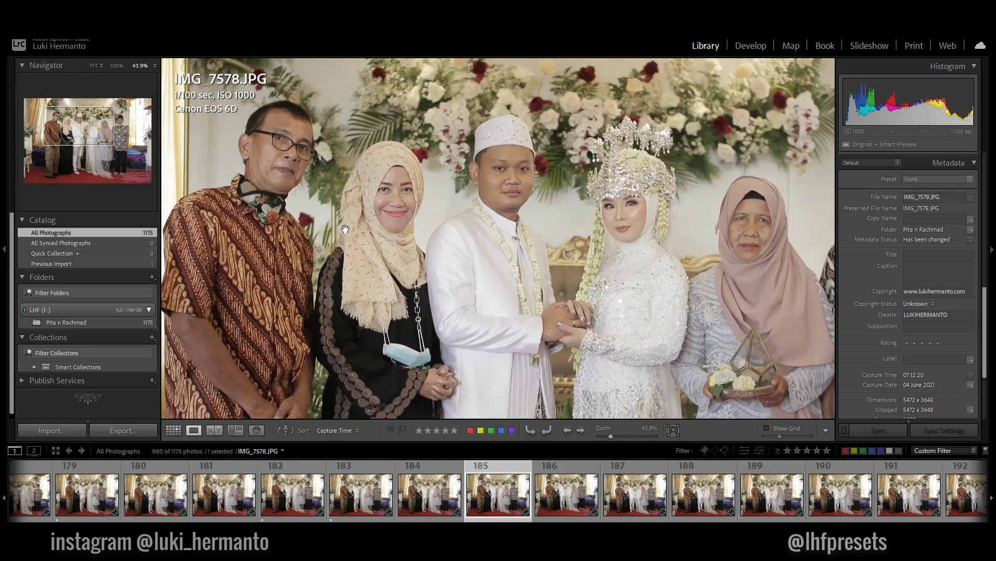
pyautogui.moveTo(643, 228)
pyautogui.mouseDown()
pyautogui.moveTo(382, 223)
pyautogui.moveTo(600, 198)
pyautogui.mouseUp()
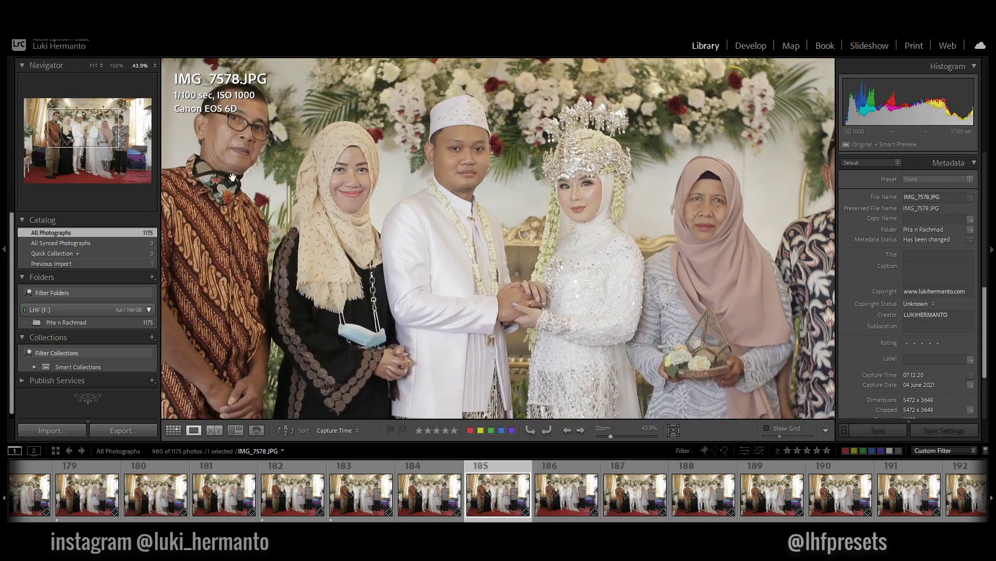
pyautogui.click(521, 209)
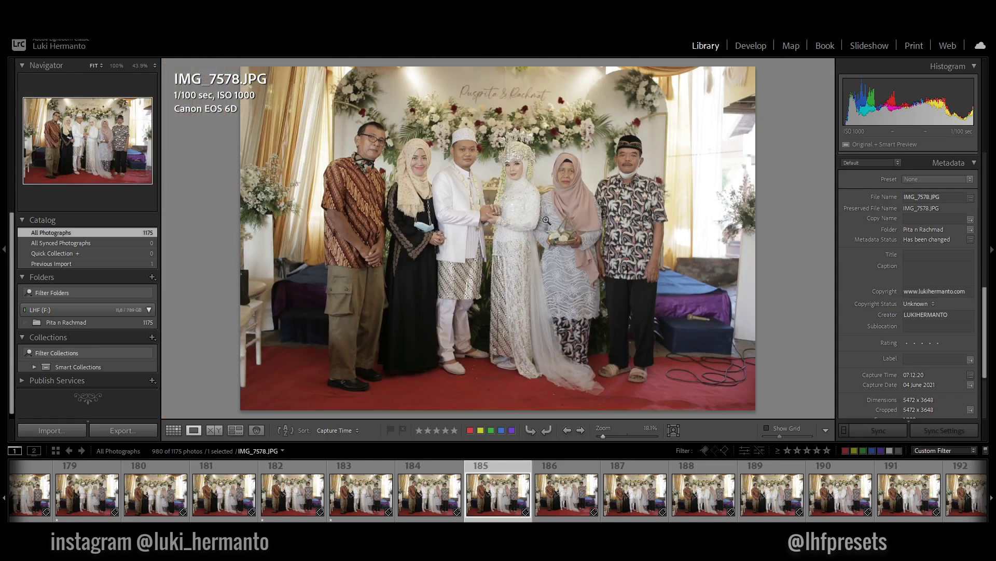
pyautogui.press('Right')
pyautogui.press('Left')
pyautogui.press('1')
# - Recheck IMG_7578's faces up close before moving on to IMG_7579
pyautogui.press('Right')
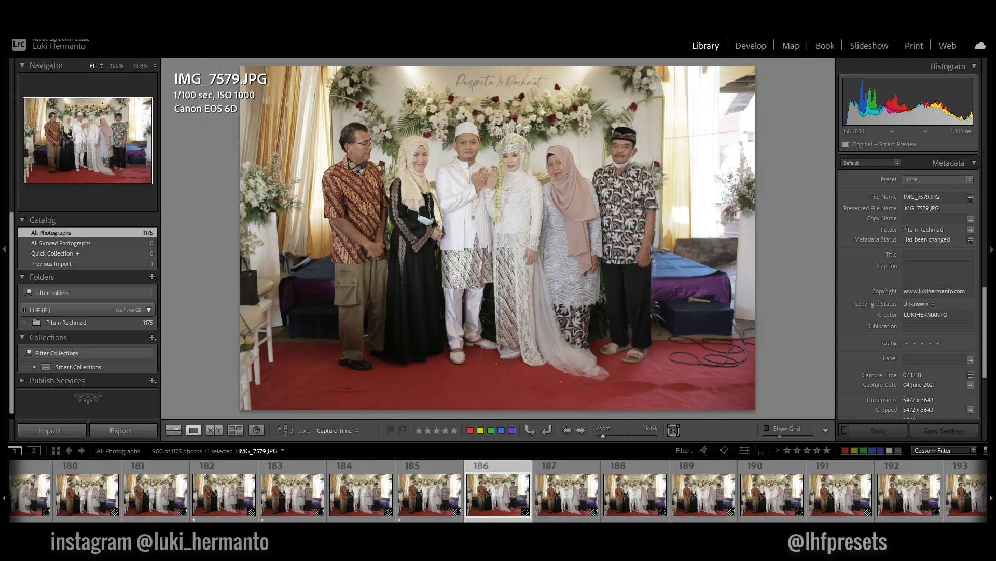
pyautogui.press('Left')
pyautogui.click(556, 187)
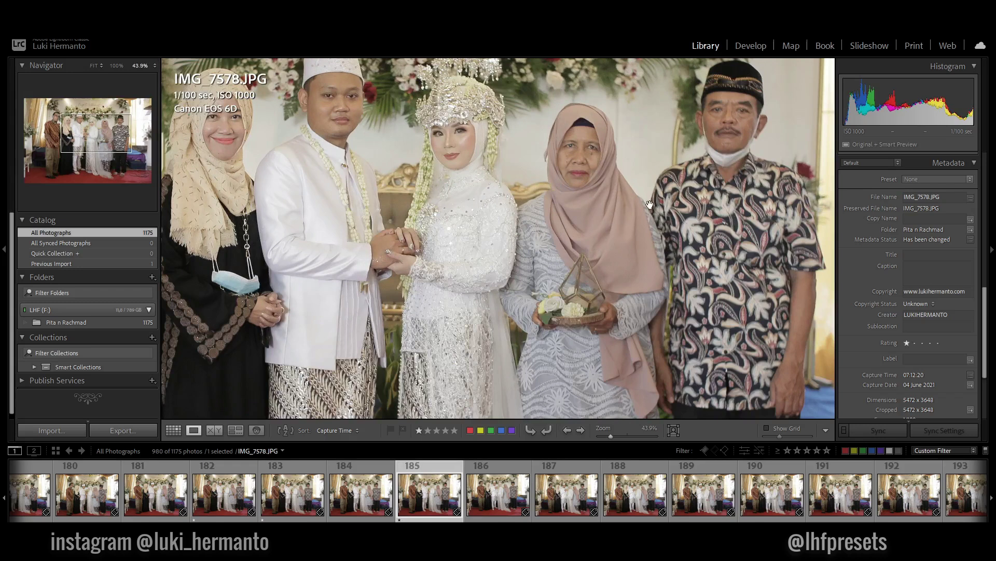
pyautogui.click(509, 222)
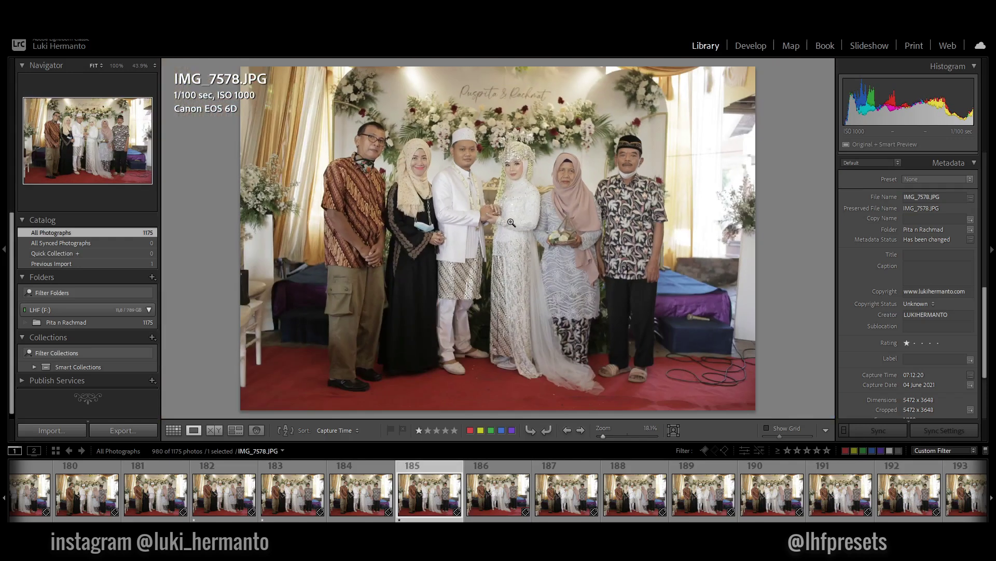
pyautogui.press('Right')
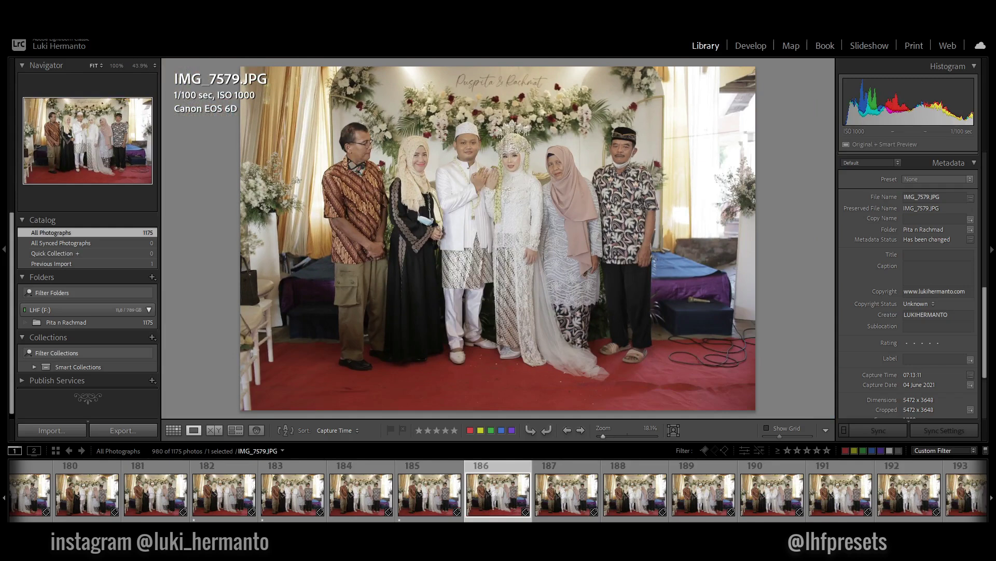
# - Rate IMG_7579 one star, reconfirming it after a peek at the next photo
pyautogui.press('1')
pyautogui.press('Right')
pyautogui.press('Left')
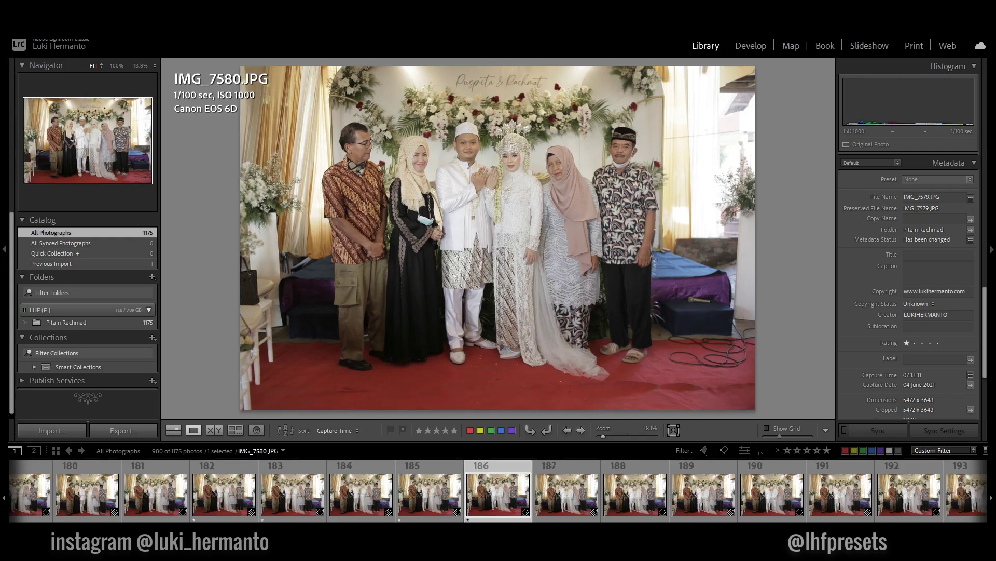
pyautogui.press('1')
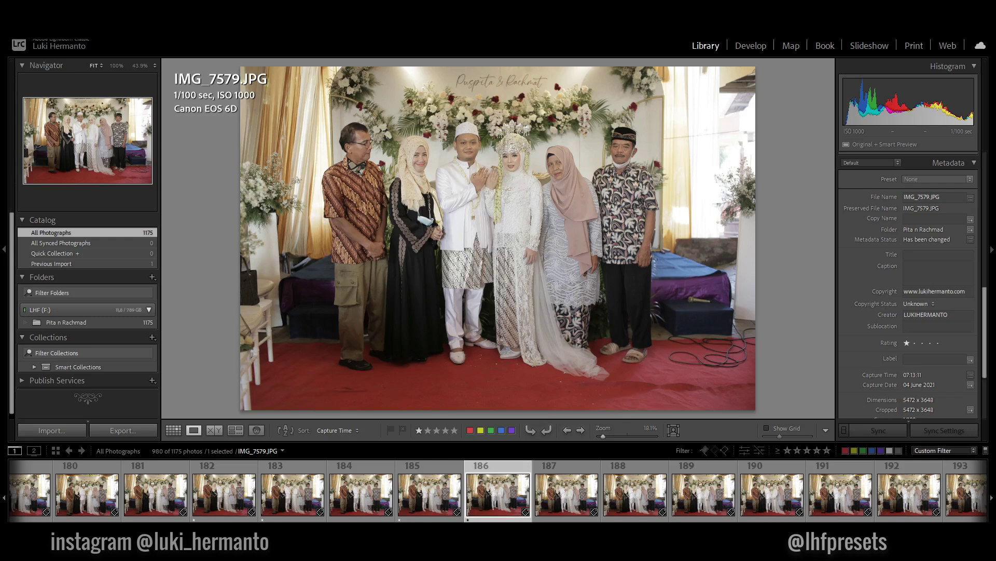
# - Give the family shots, including IMG_7581, IMG_7582 and IMG_7585, one star each, ending at IMG_7612
pyautogui.press('Right')
pyautogui.press('1')
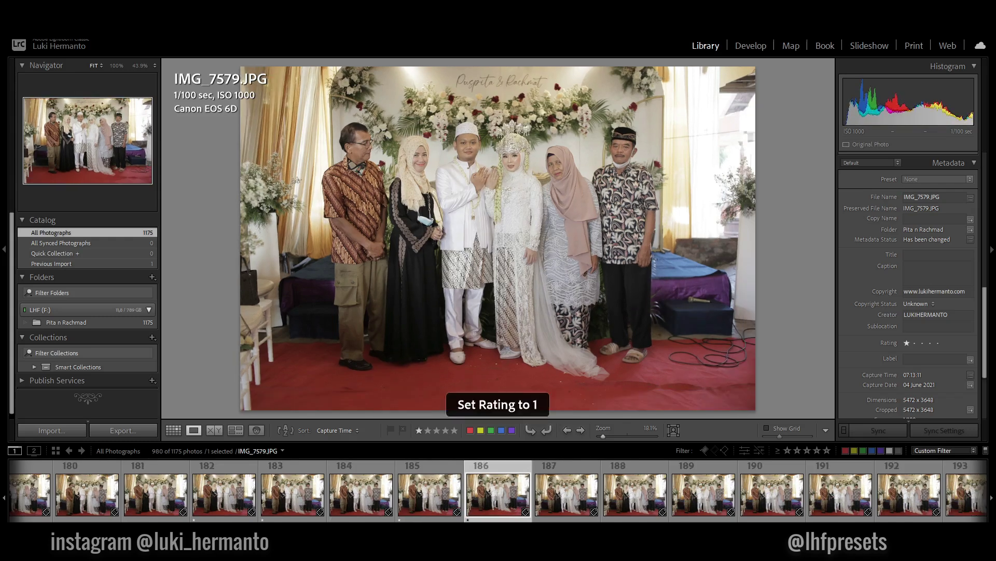
pyautogui.press('Right')
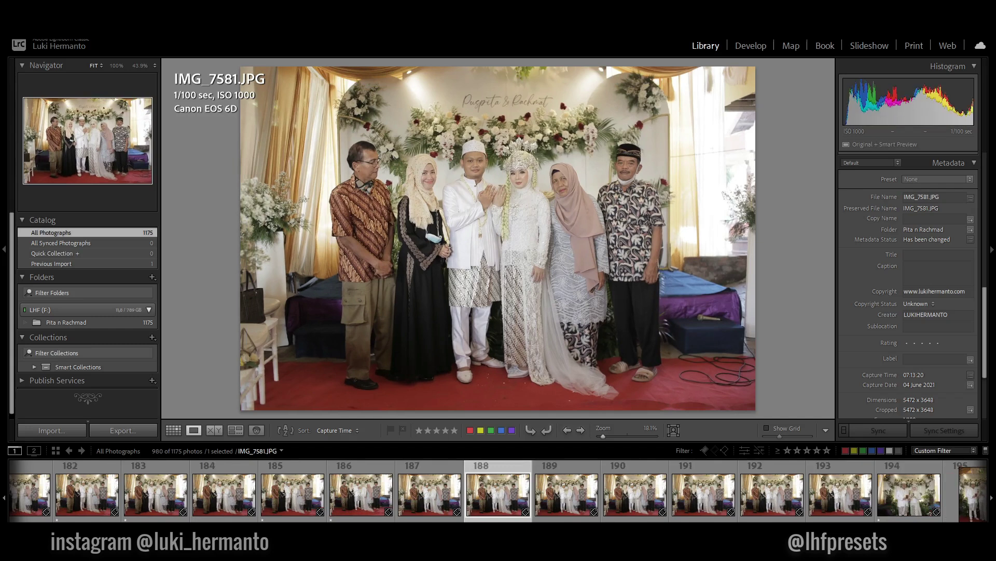
pyautogui.press('1')
pyautogui.press('Right')
pyautogui.press('Right')
pyautogui.press('1')
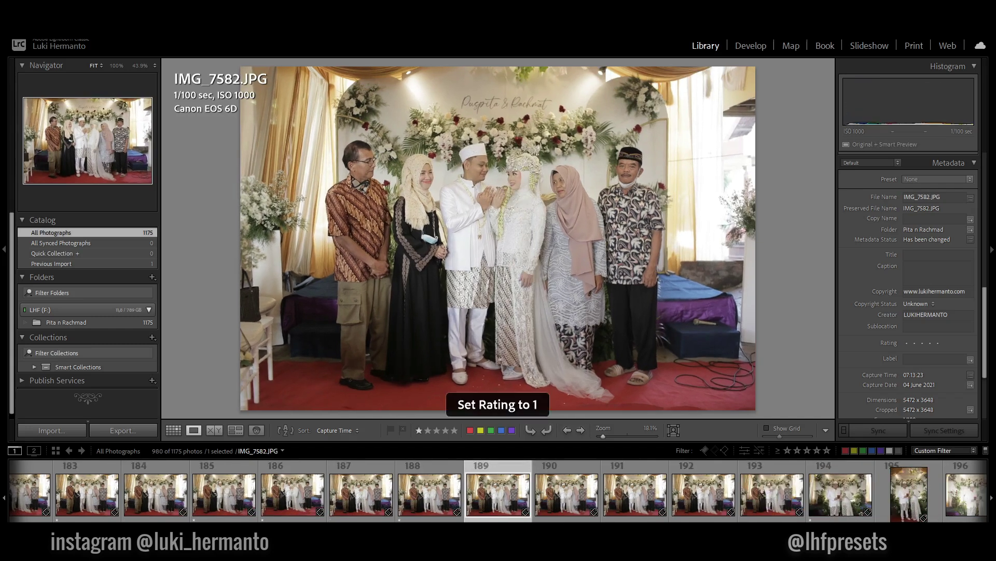
pyautogui.press('Right')
pyautogui.press('Right')
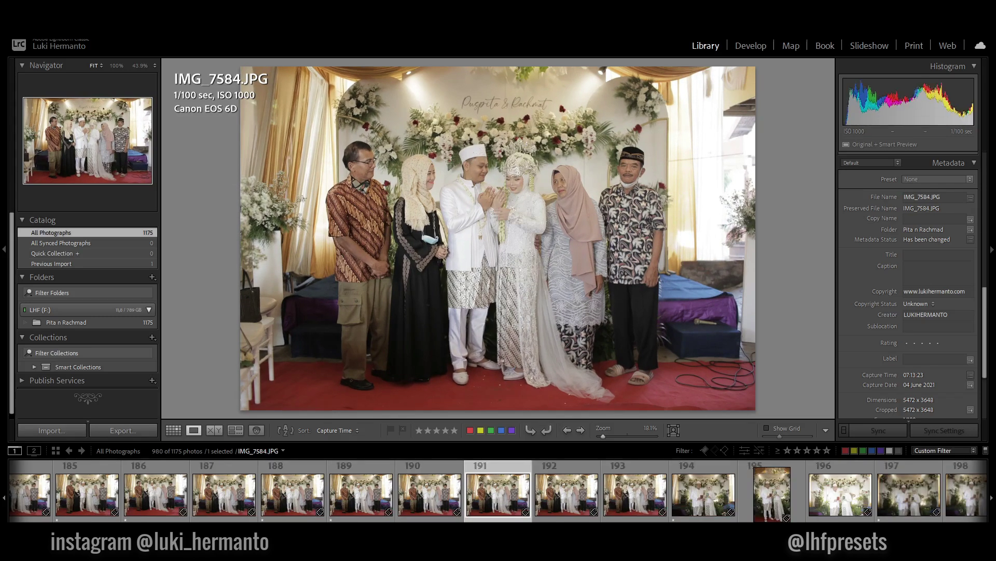
pyautogui.press('Right')
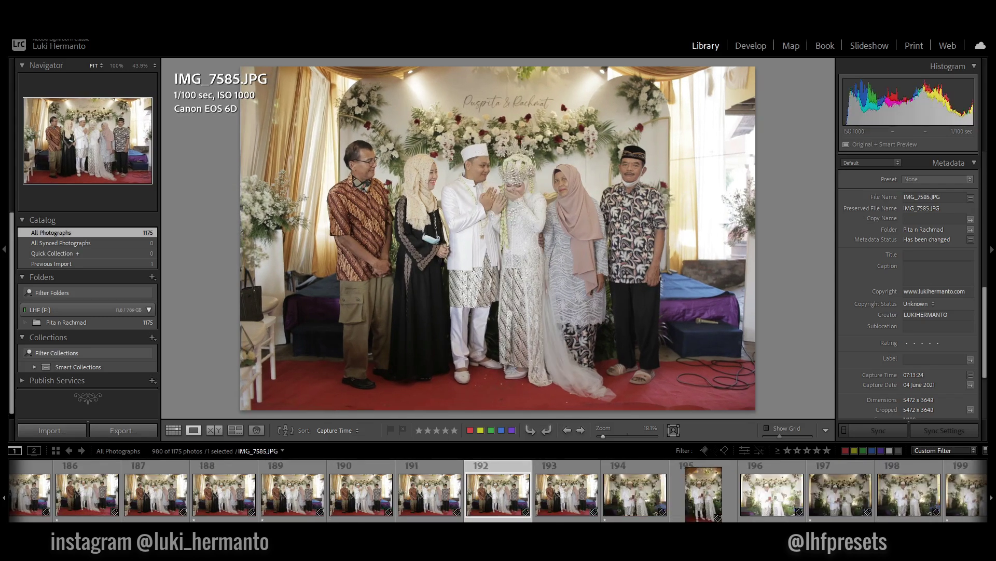
pyautogui.press('1')
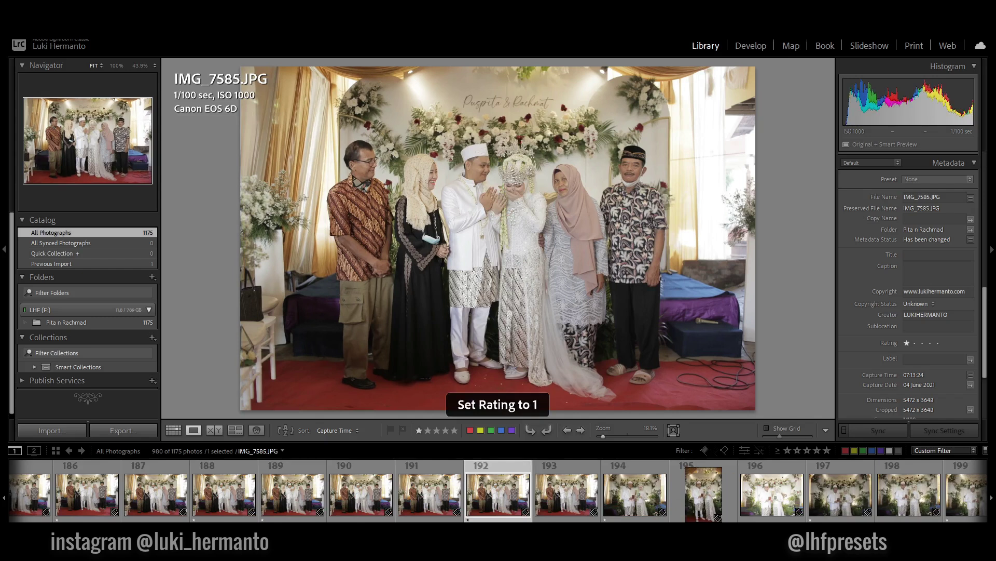
pyautogui.press('Right')
pyautogui.press('Right')
pyautogui.press('Right')
pyautogui.press('Left')
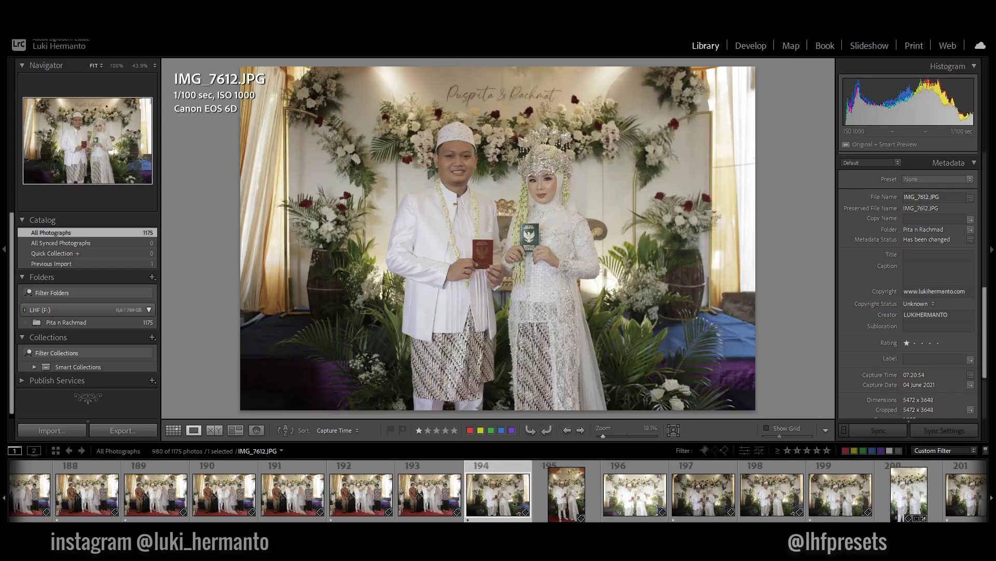
# - Delete rejected shots IMG_7614 and IMG_7616 from disk
pyautogui.press('Right')
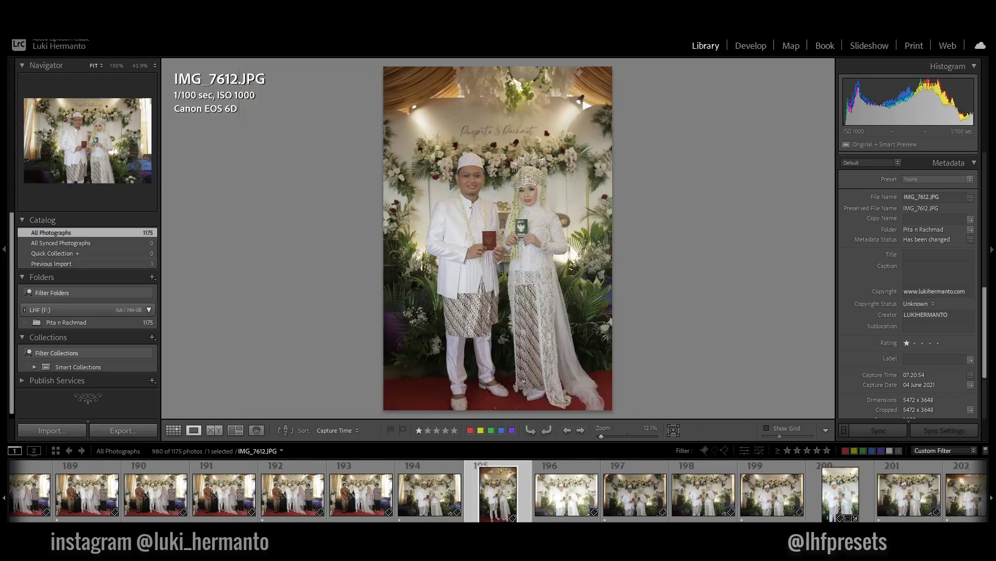
pyautogui.press('Right')
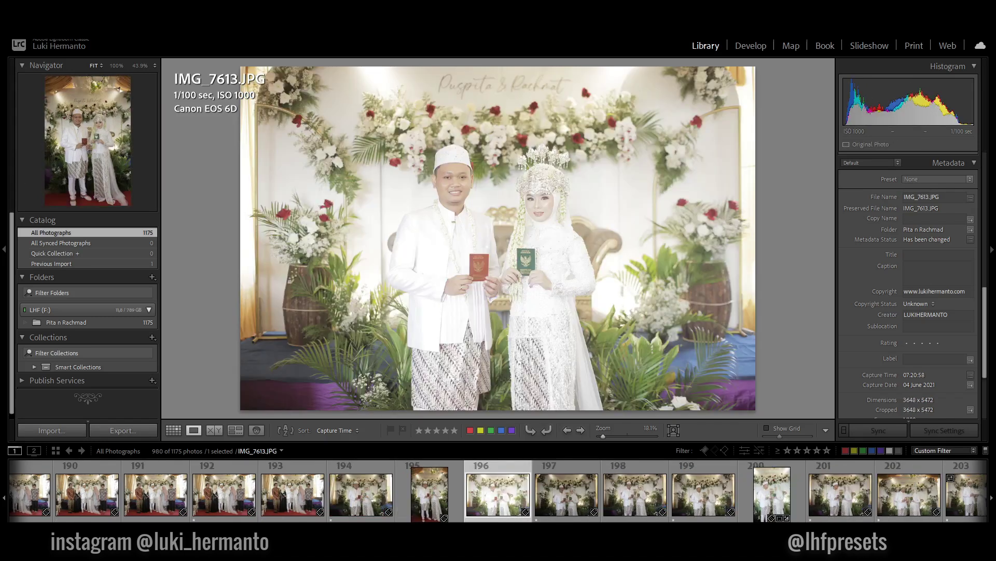
pyautogui.press('Left')
pyautogui.press('Right')
pyautogui.press('Delete')
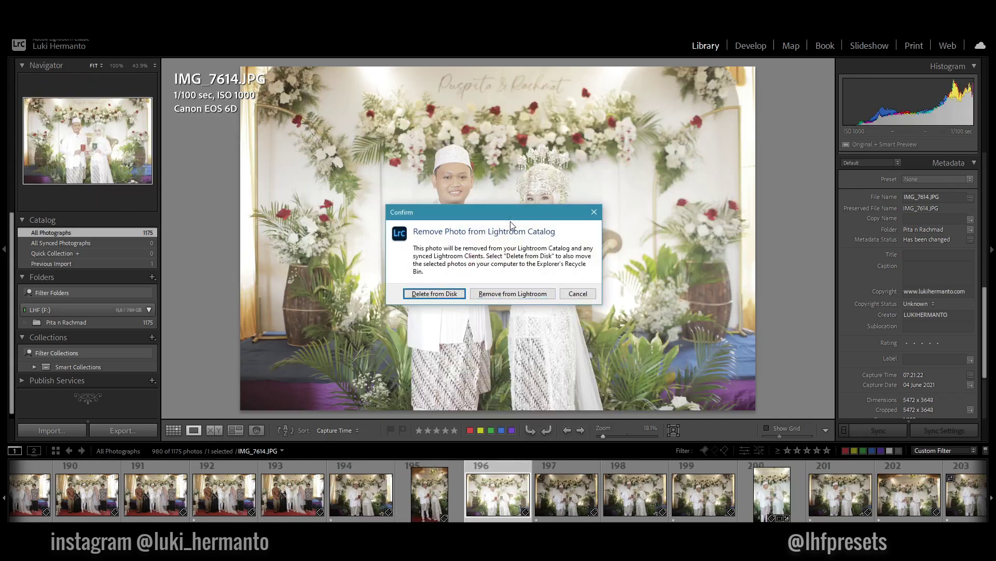
pyautogui.press('Return')
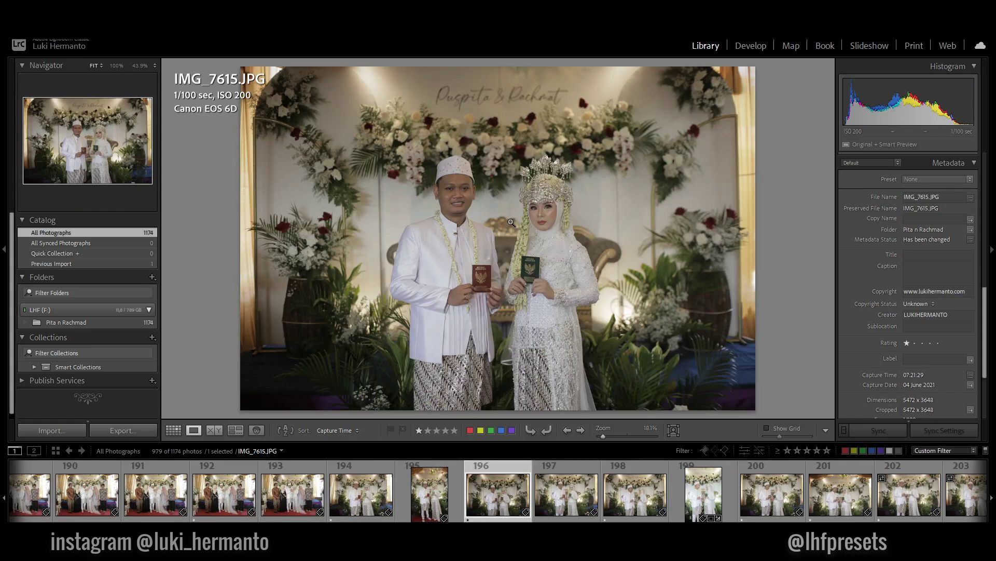
pyautogui.press('Right')
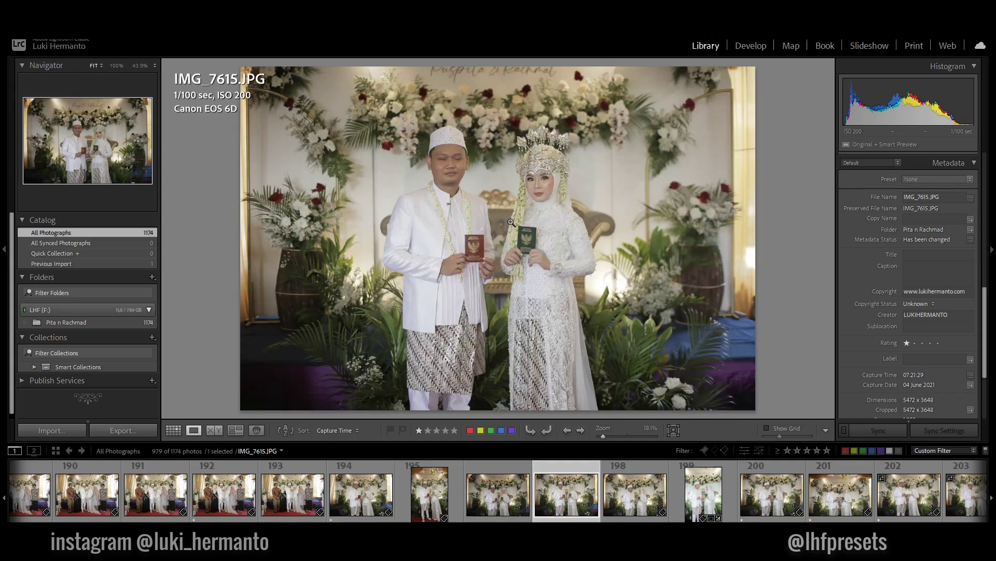
pyautogui.press('Delete')
pyautogui.press('Return')
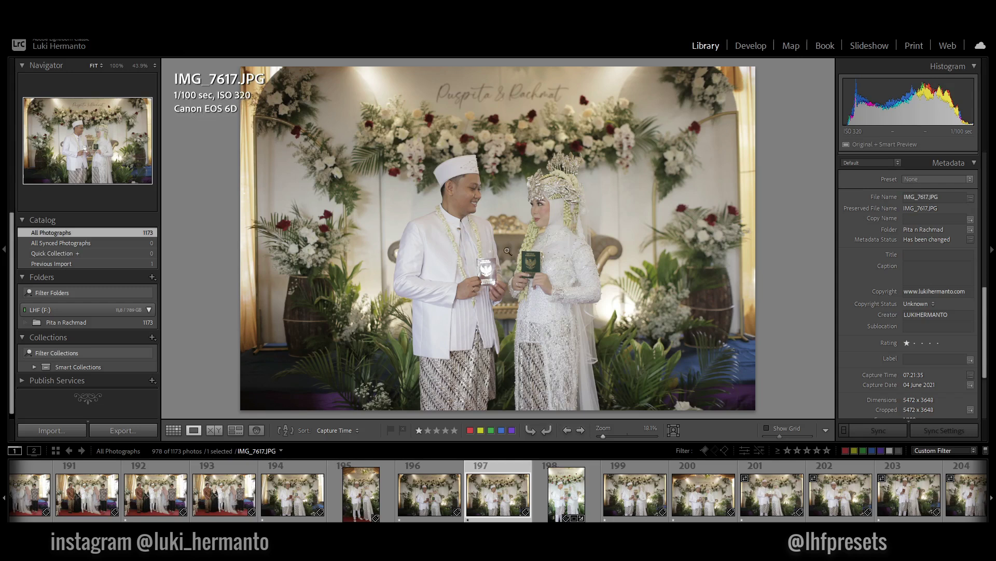
# - Review couple portraits IMG_7618 through IMG_7624 without rating them
pyautogui.press('Right')
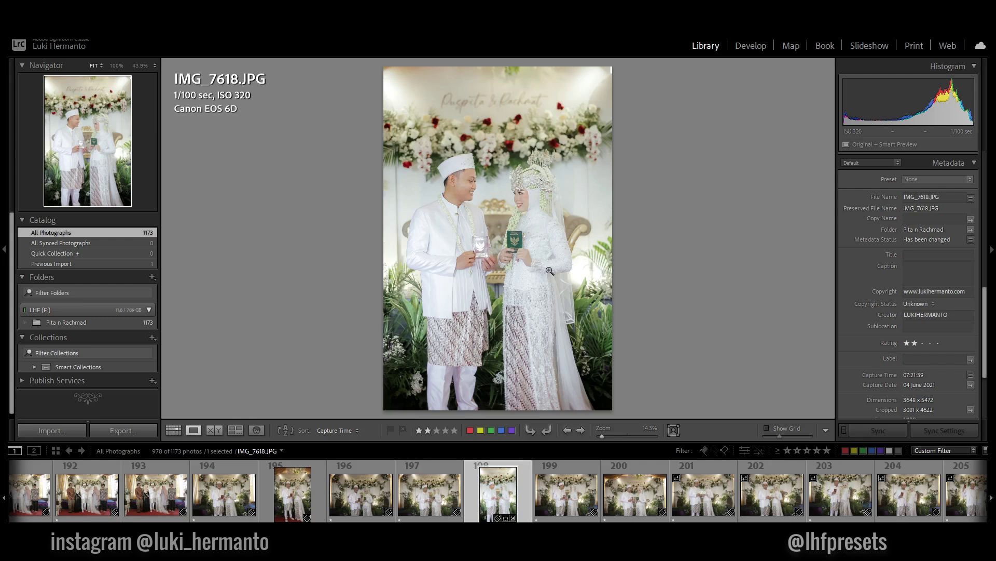
pyautogui.press('Right')
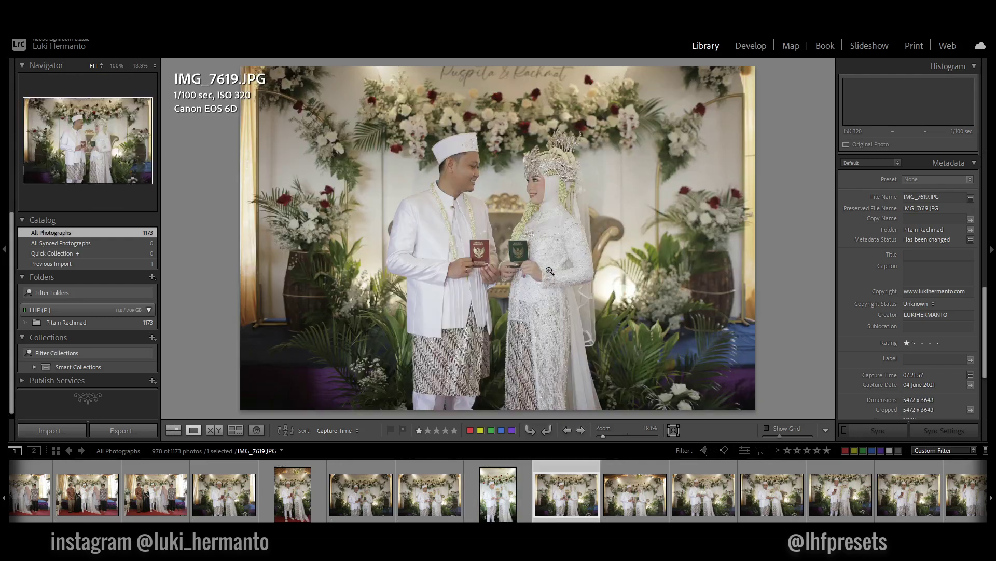
pyautogui.press('Left')
pyautogui.press('Right')
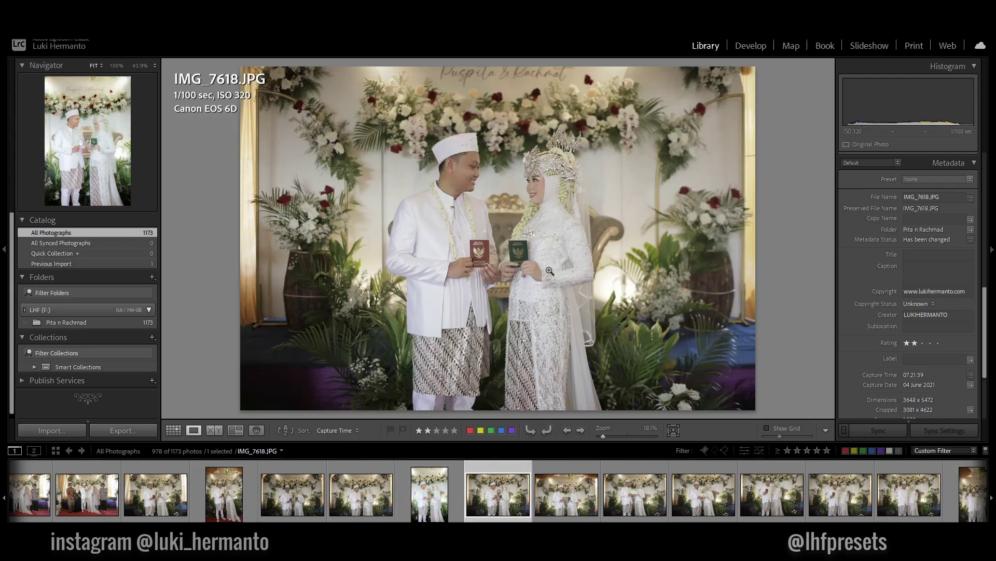
pyautogui.press('Right')
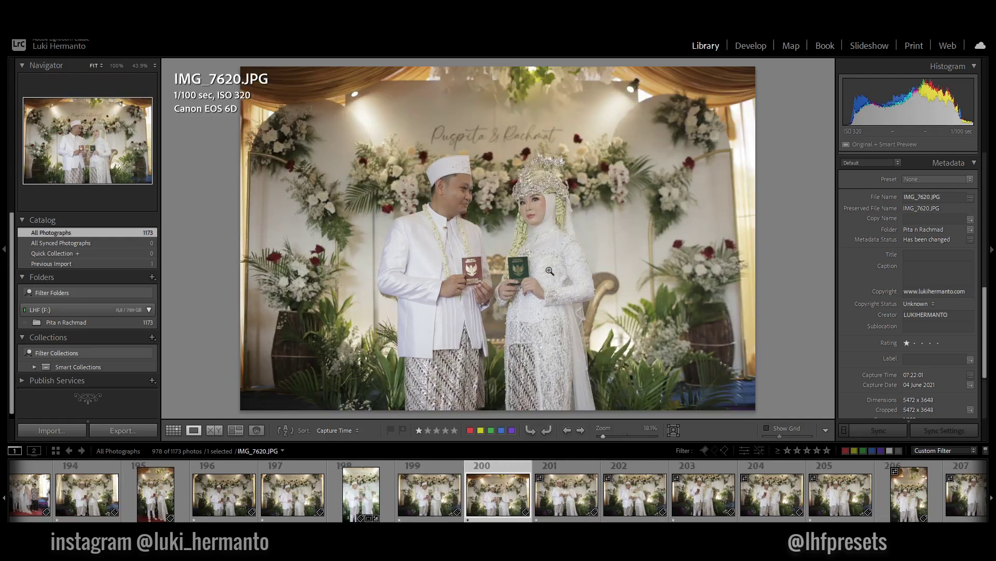
pyautogui.press('Right')
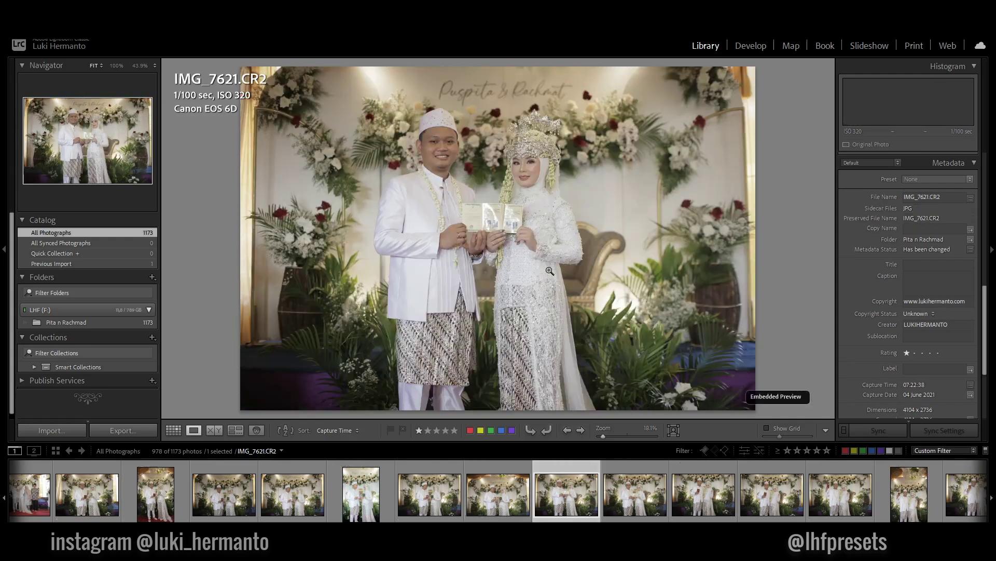
pyautogui.press('Right')
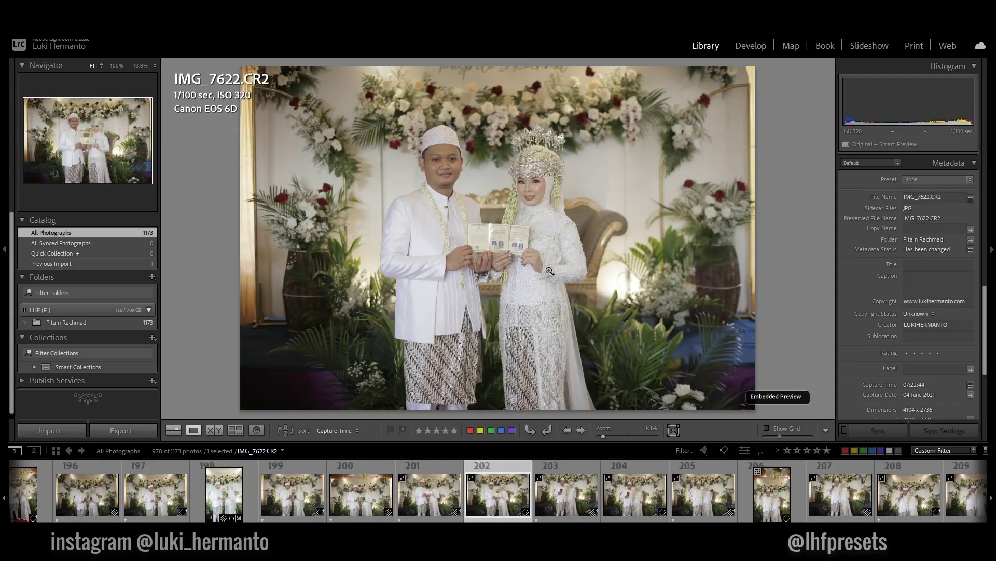
pyautogui.press('Right')
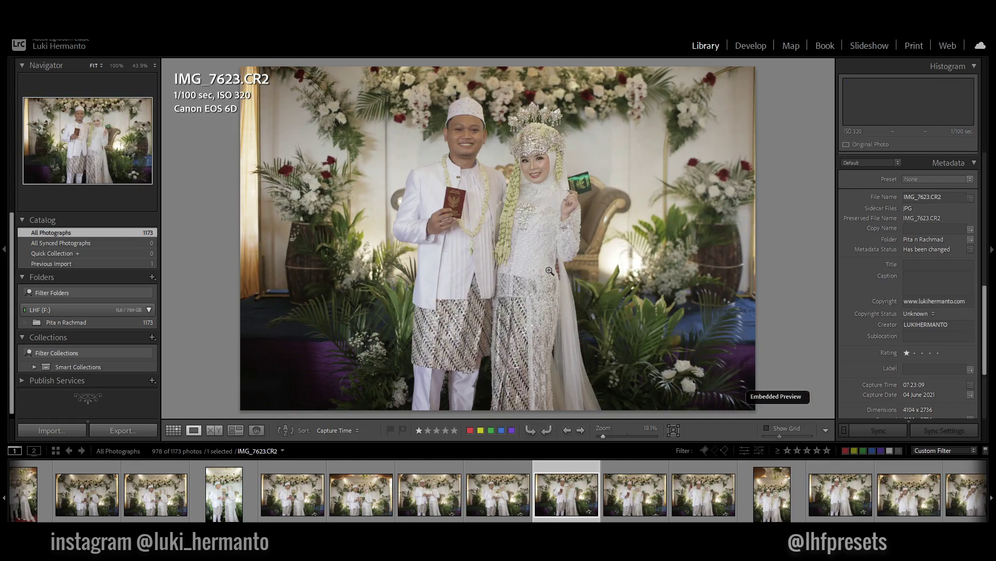
pyautogui.press('Right')
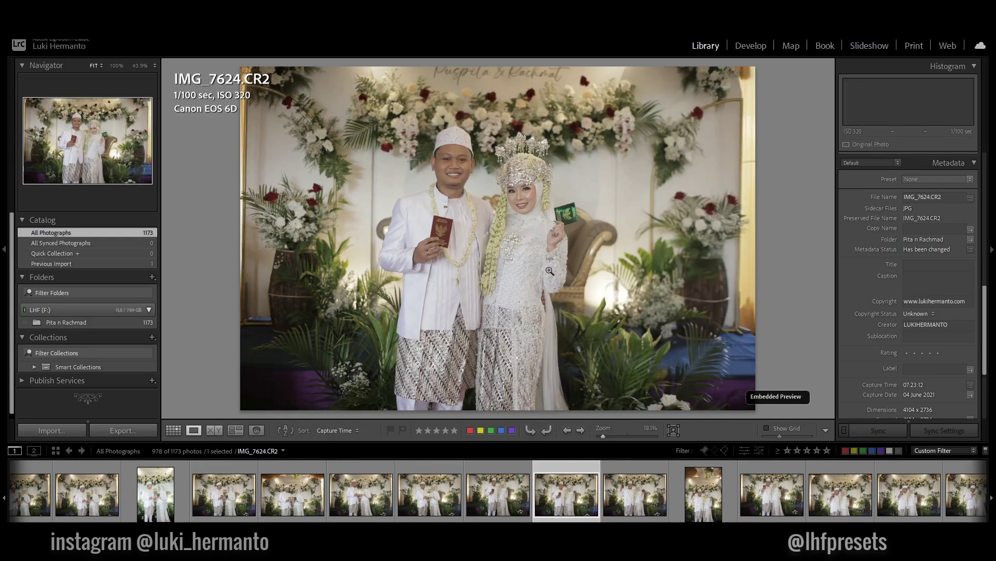
# - Compare IMG_7623 and IMG_7624, then give IMG_7626 a two-star rating
pyautogui.press('Left')
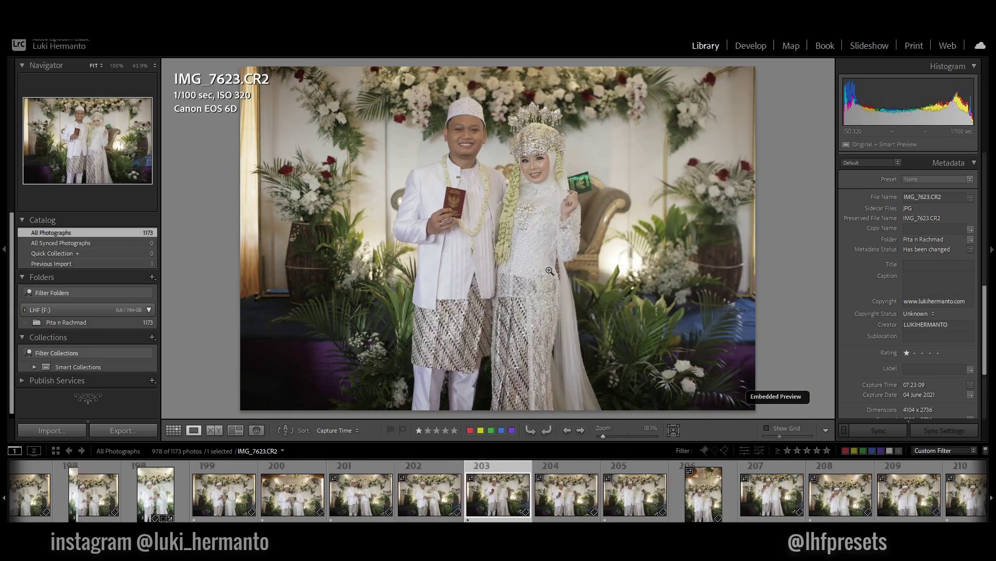
pyautogui.press('Right')
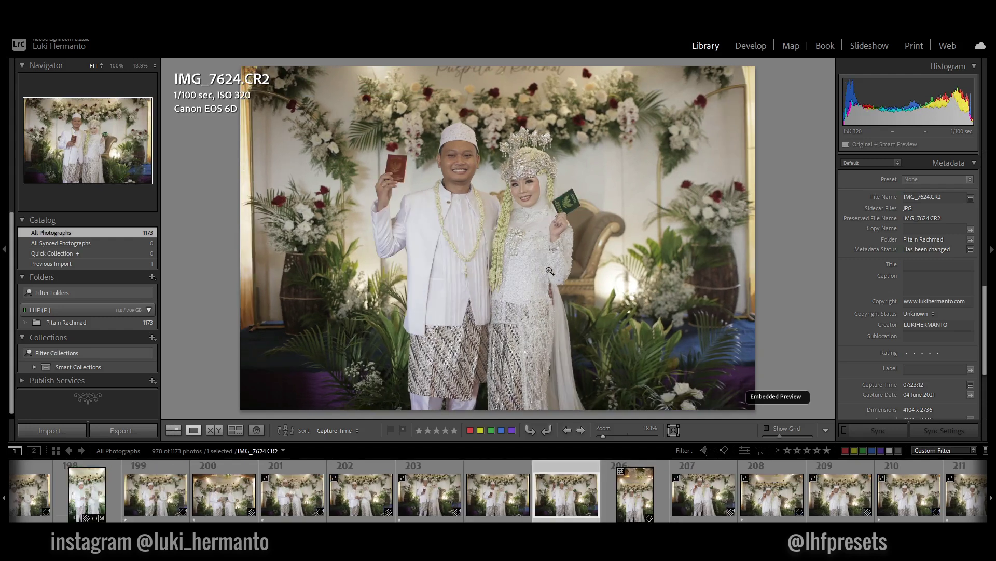
pyautogui.press('Right')
pyautogui.press('Right')
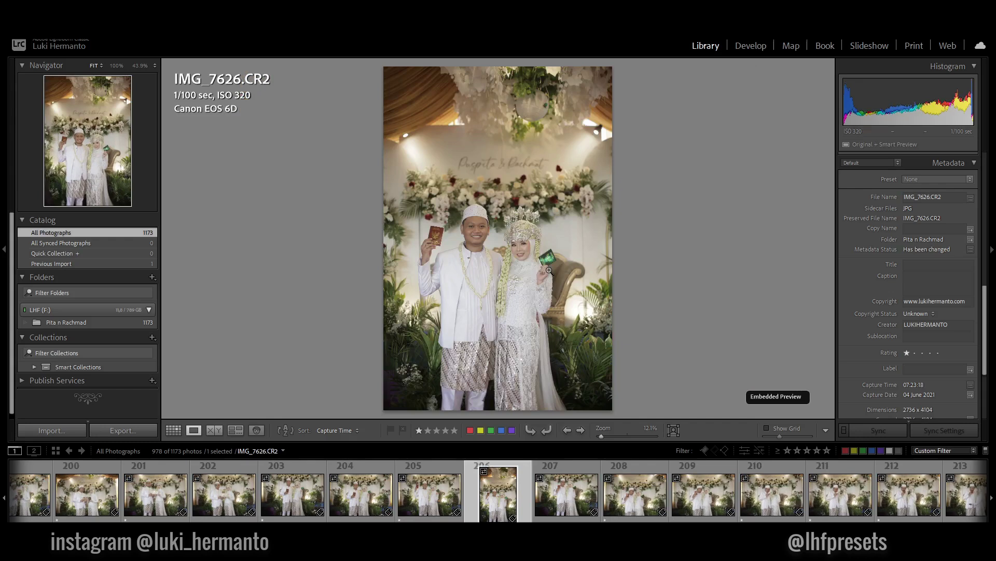
pyautogui.press('2')
pyautogui.press('Right')
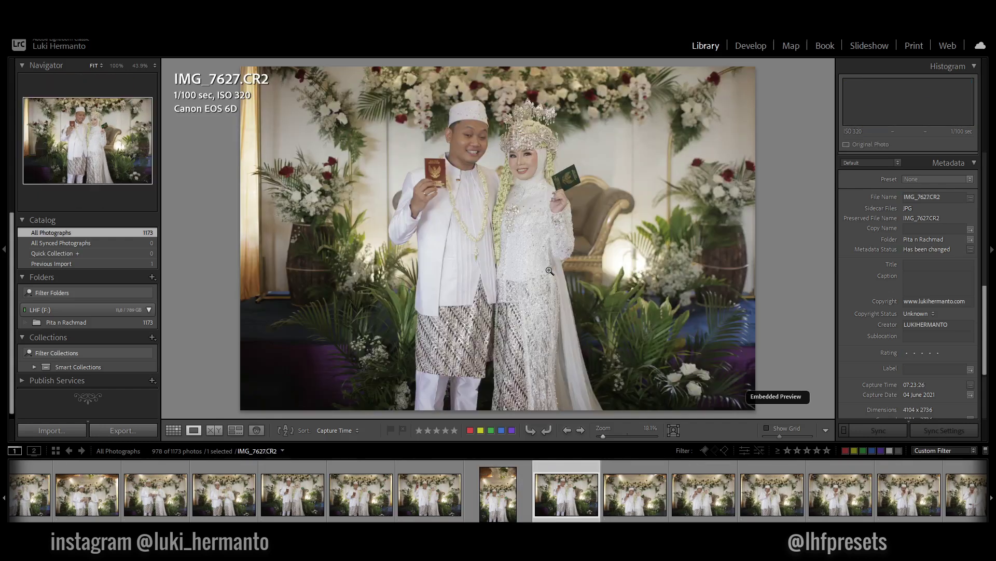
# - Delete rejected shot IMG_7627 from disk
pyautogui.press('Delete')
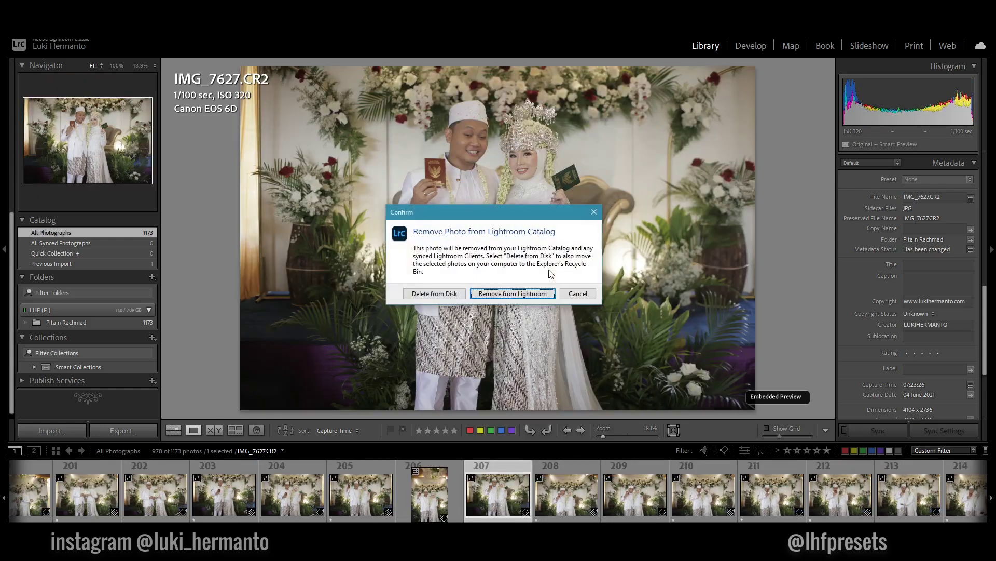
pyautogui.press('Escape')
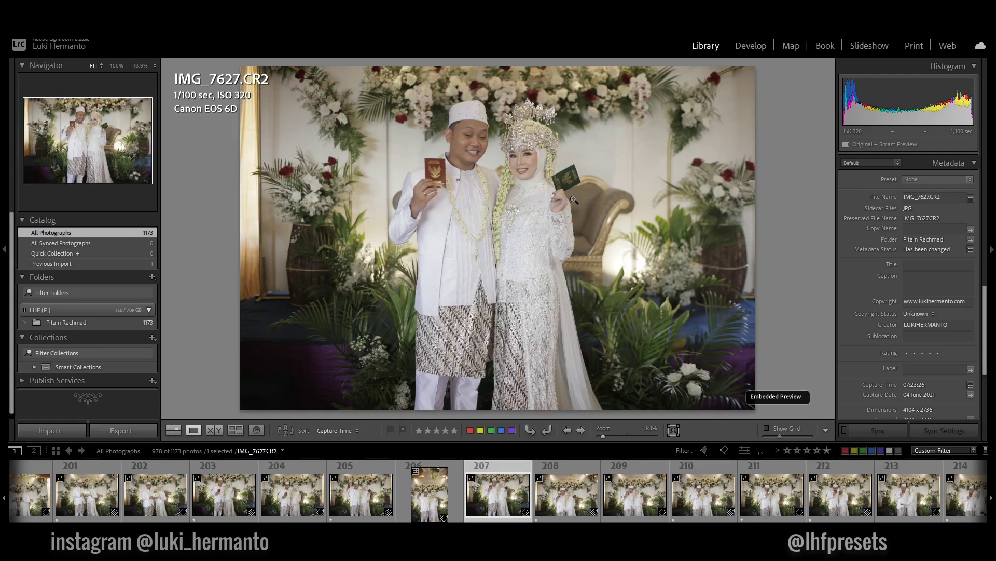
pyautogui.press('Delete')
pyautogui.hotkey('shift', 'Tab')
pyautogui.press('Return')
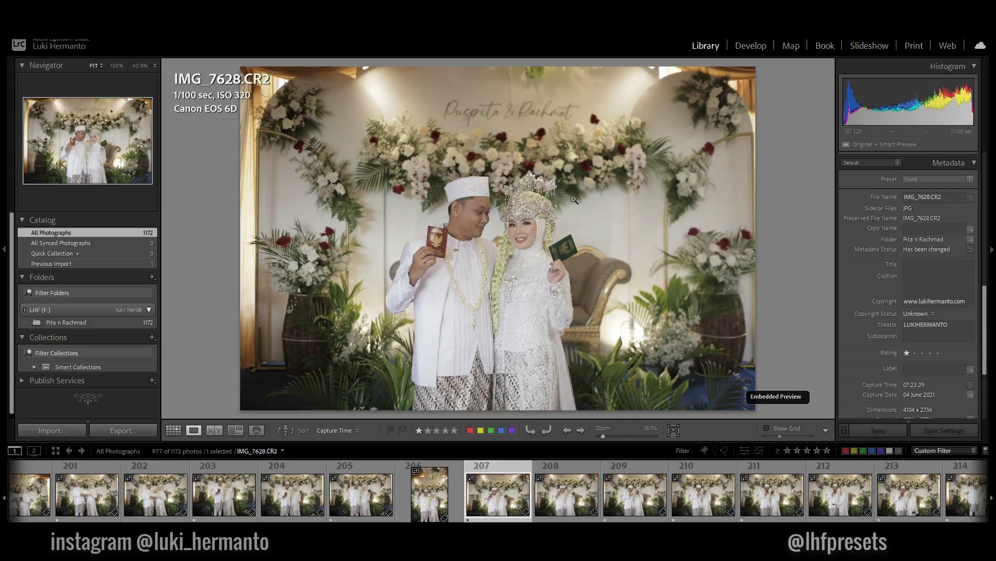
# - Rate IMG_7629 and IMG_7633 one star and IMG_7630 two stars
pyautogui.press('Right')
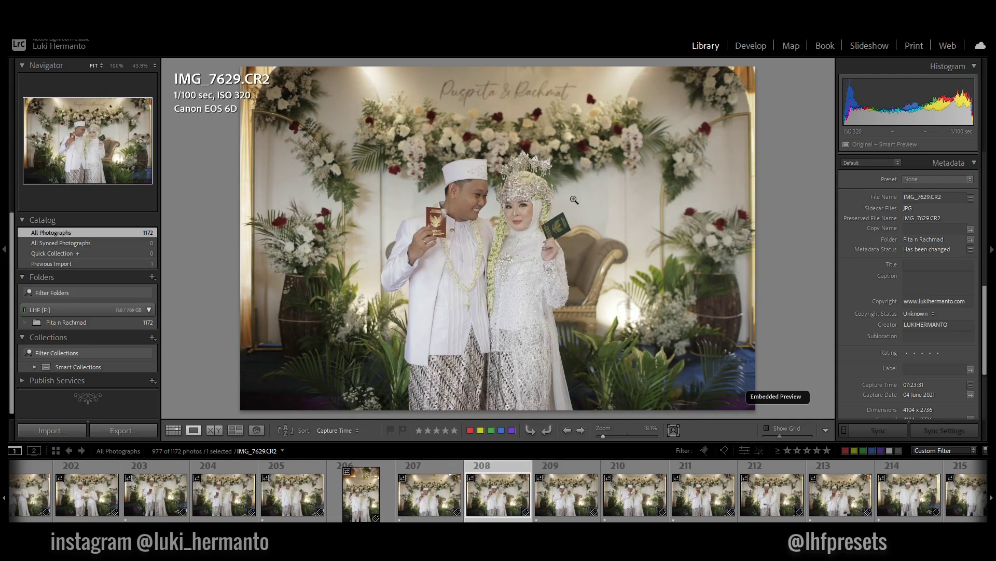
pyautogui.press('Right')
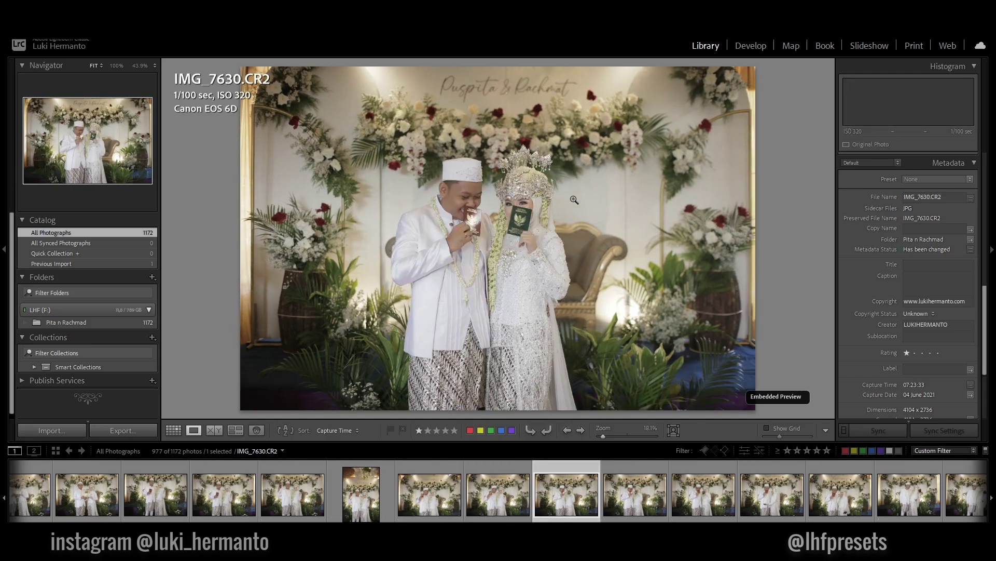
pyautogui.press('Left')
pyautogui.press('1')
pyautogui.press('Right')
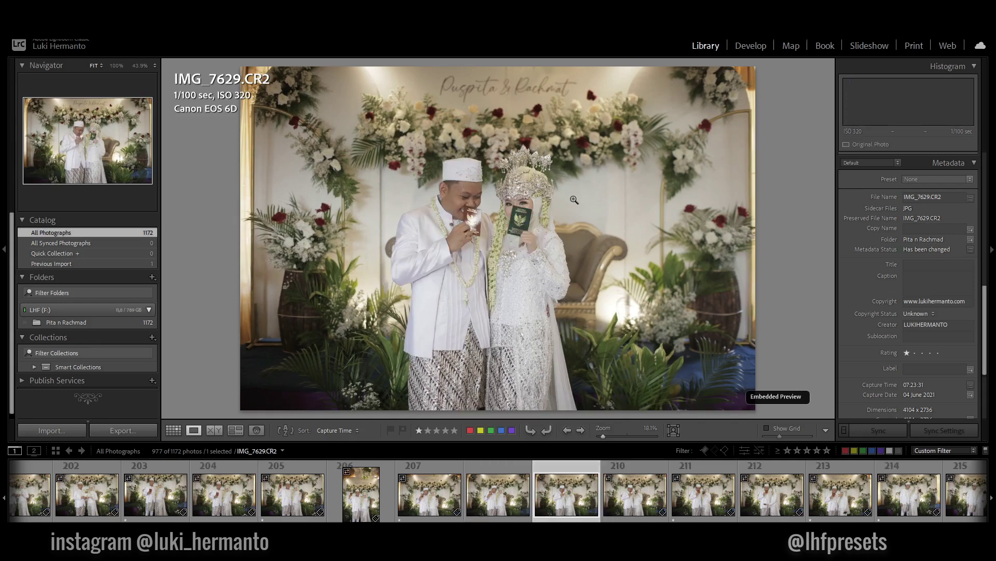
pyautogui.press('2')
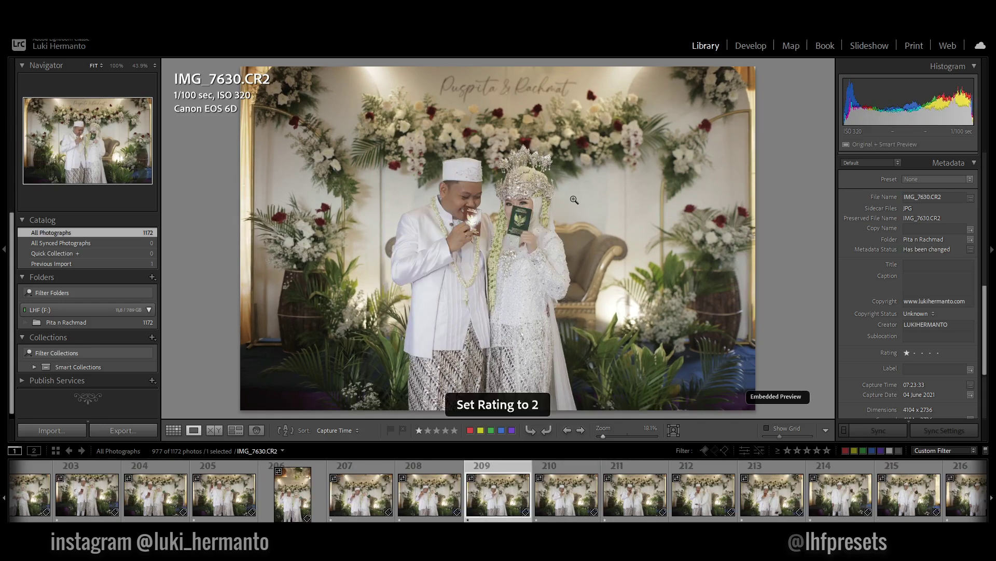
pyautogui.press('Right')
pyautogui.press('Right')
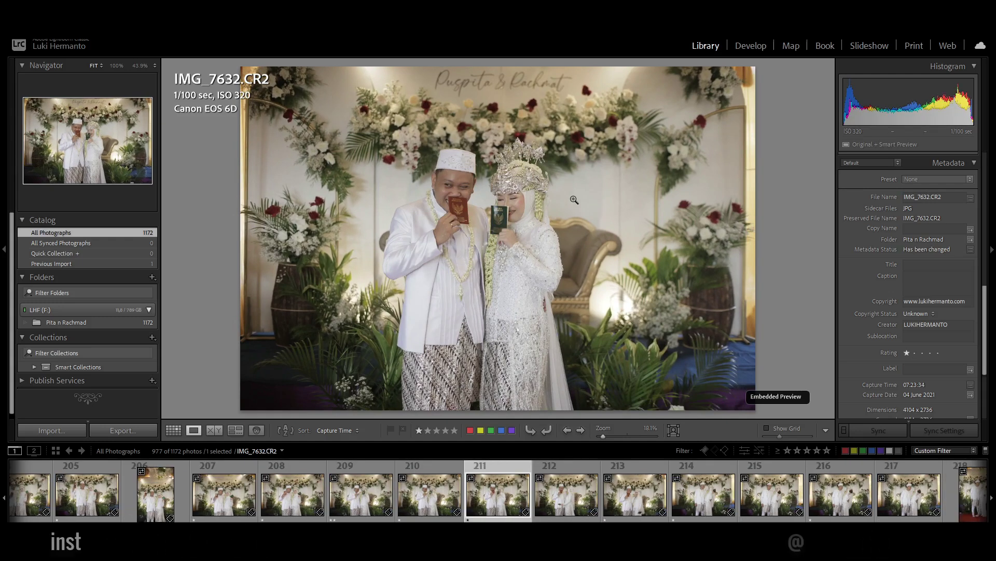
pyautogui.press('Right')
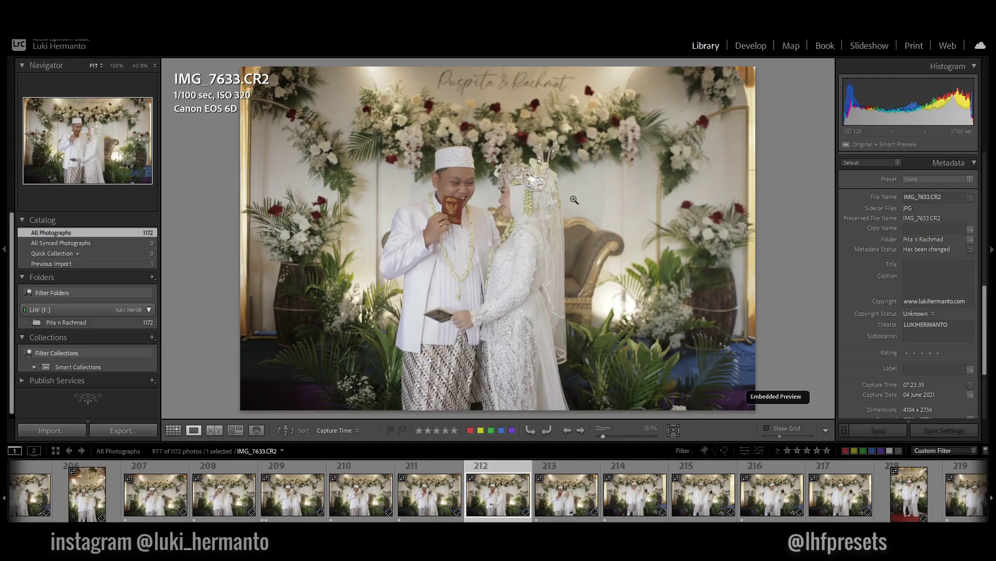
pyautogui.press('1')
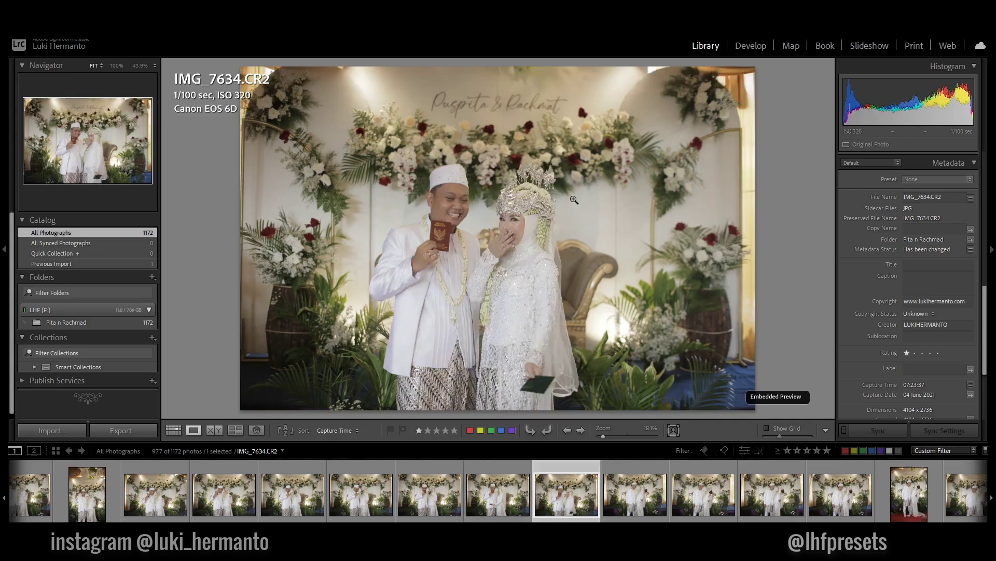
# - Give IMG_7635 two stars after comparing neighbours, and delete IMG_7636
pyautogui.press('Right')
pyautogui.press('Left')
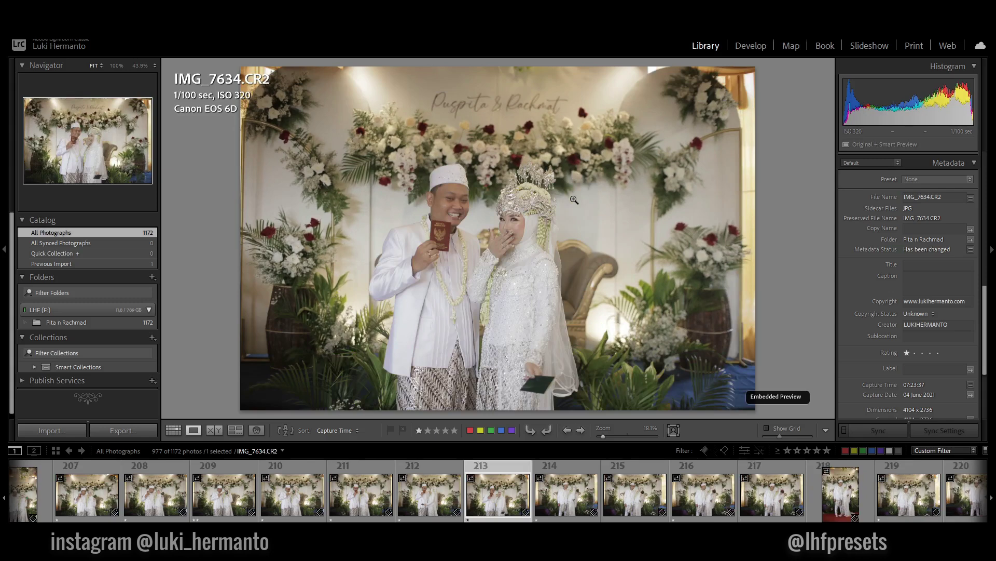
pyautogui.press('Right')
pyautogui.press('Right')
pyautogui.press('Left')
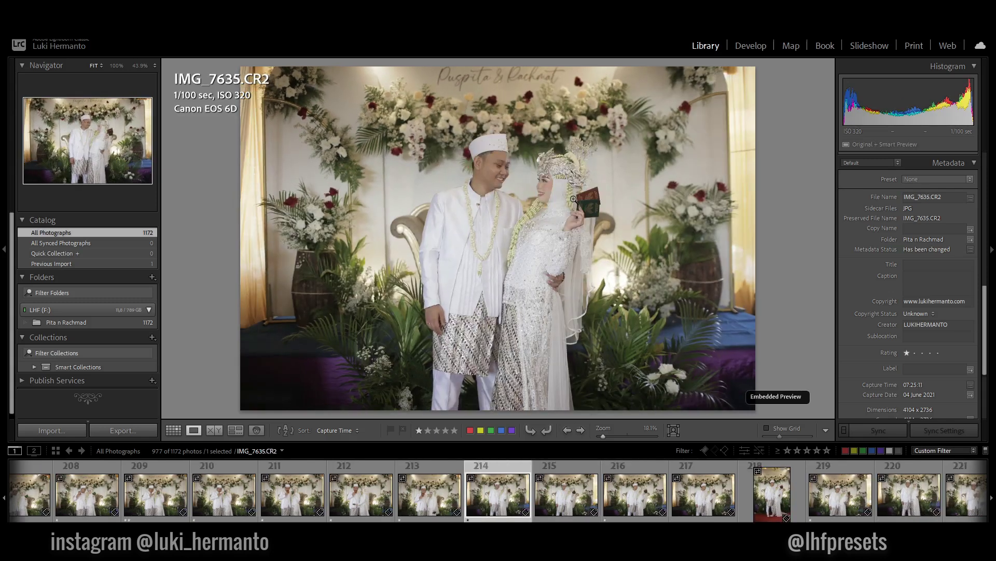
pyautogui.press('2')
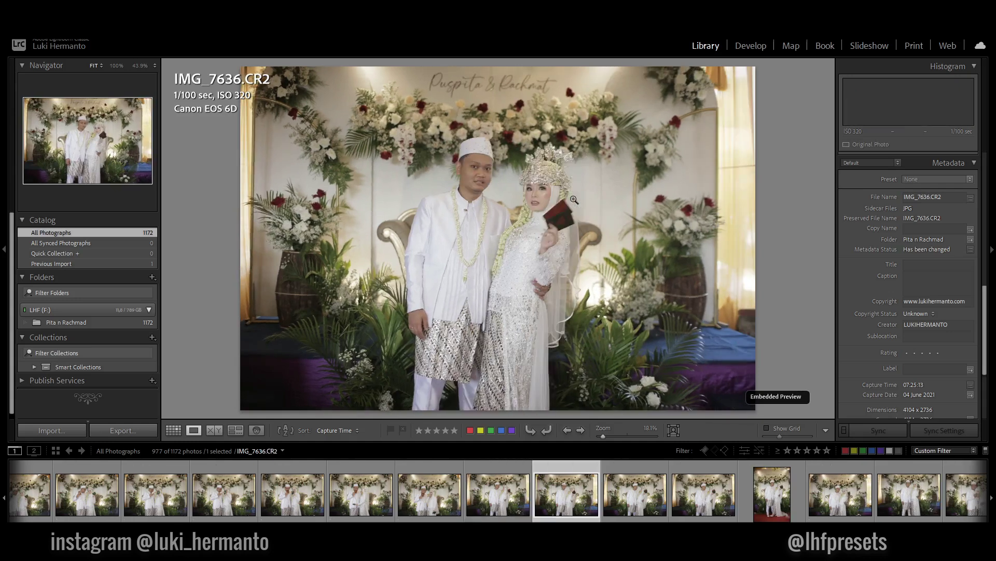
pyautogui.press('Delete')
# - Finish removing IMG_7636 to the Recycle Bin and give IMG_7638 two stars
pyautogui.press('Return')
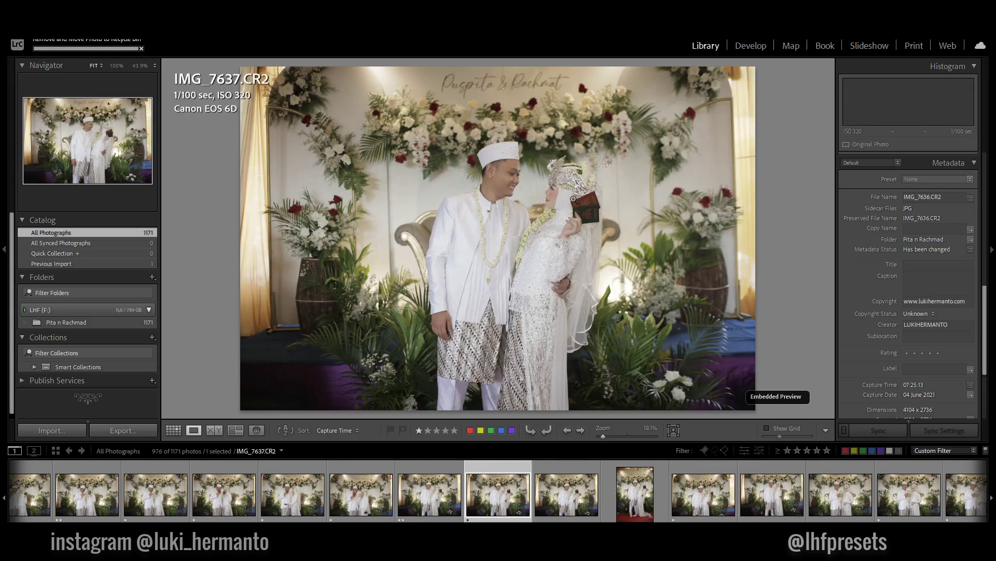
pyautogui.press('Right')
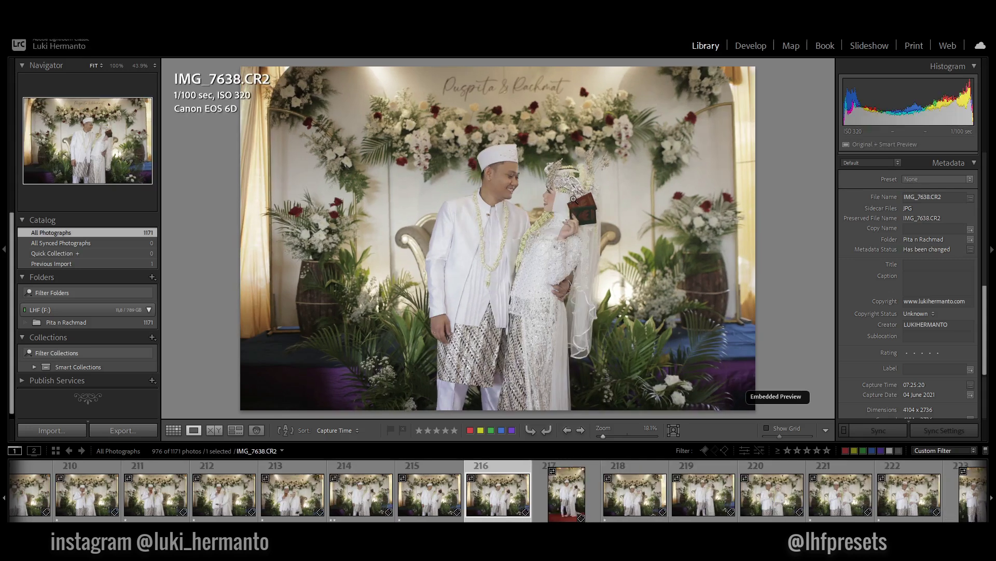
pyautogui.press('Left')
pyautogui.press('Right')
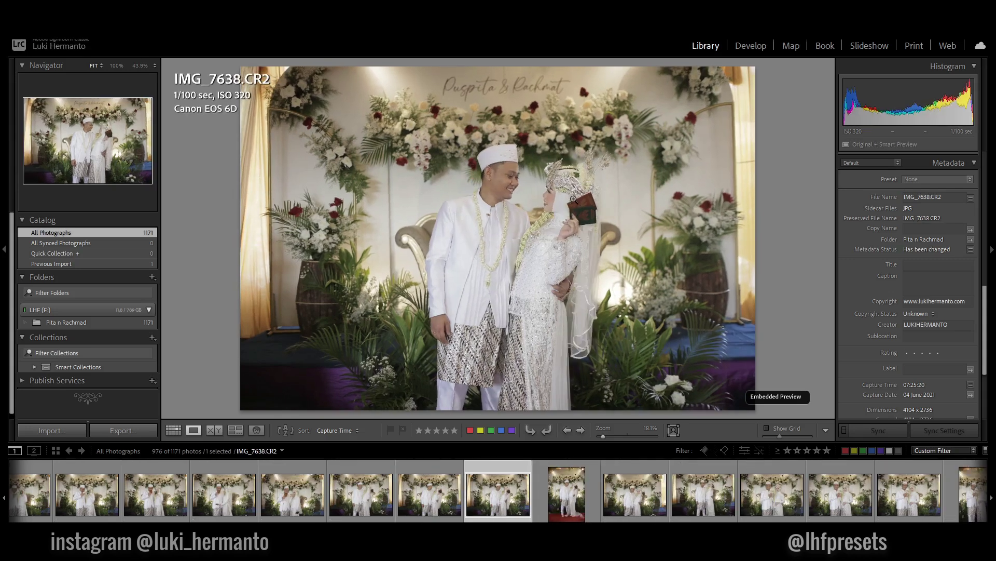
pyautogui.press('2')
pyautogui.press('Right')
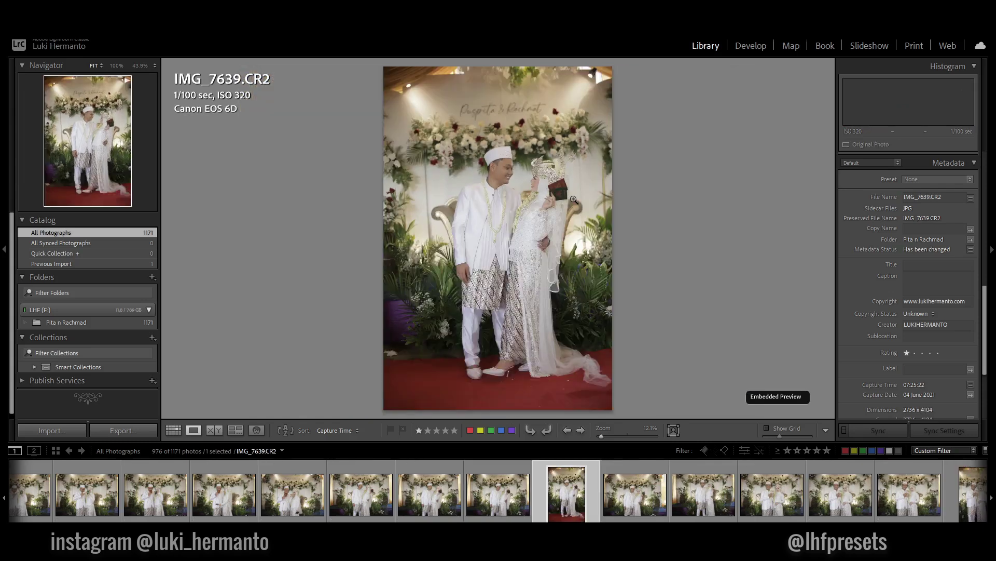
# - Rate IMG_7639 two stars, IMG_7641 one star and IMG_7643 two stars
pyautogui.press('Right')
pyautogui.press('Left')
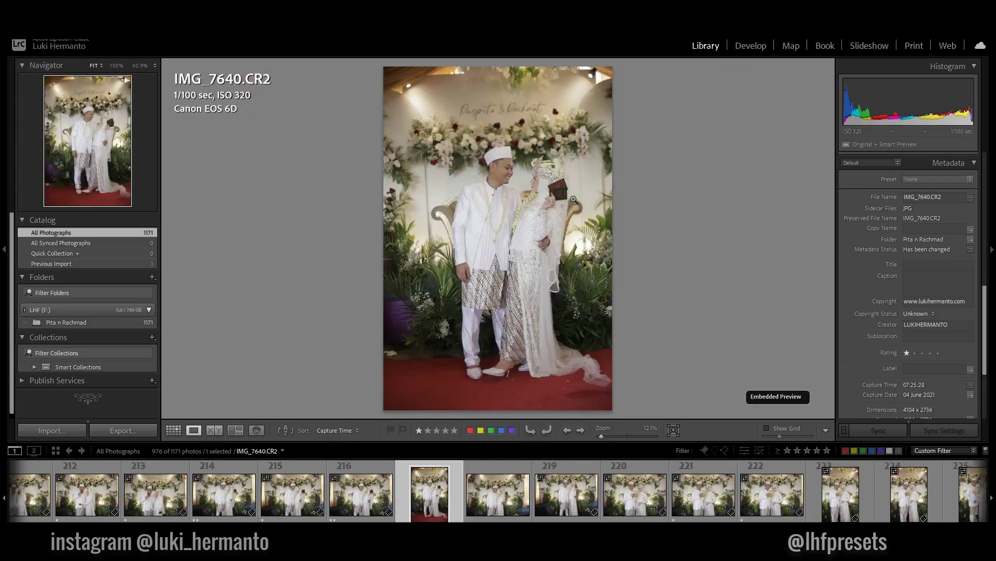
pyautogui.press('2')
pyautogui.press('Right')
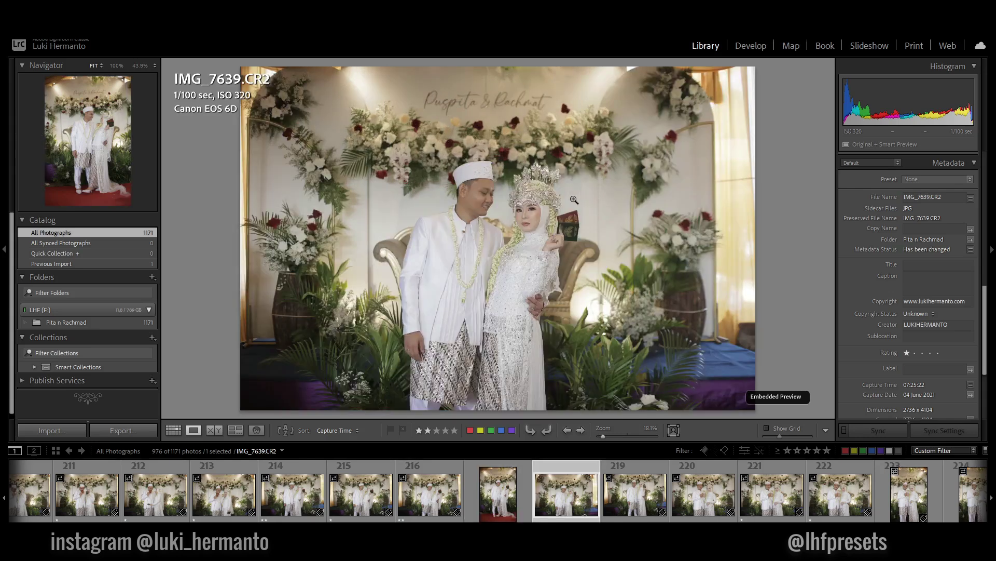
pyautogui.press('Right')
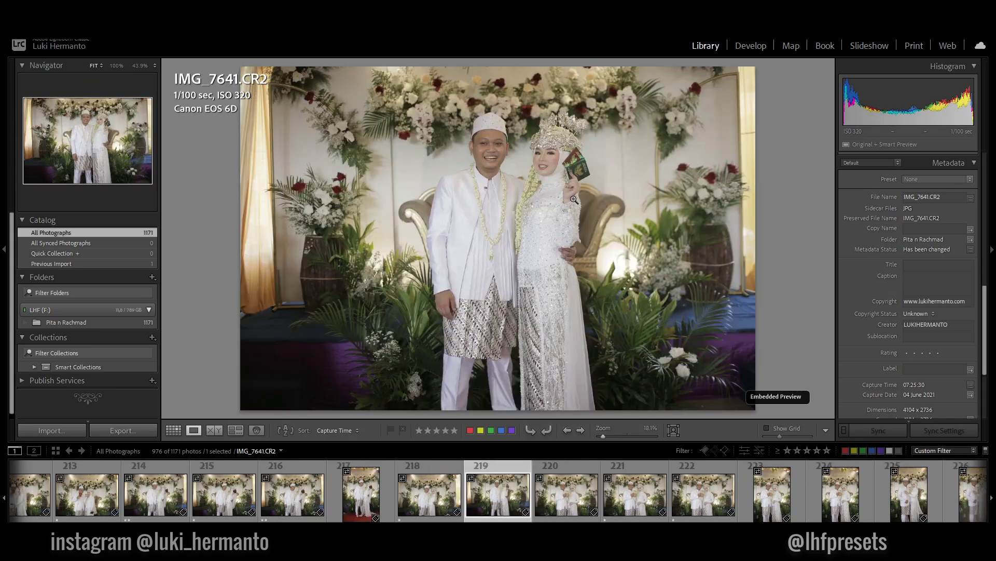
pyautogui.press('1')
pyautogui.press('Right')
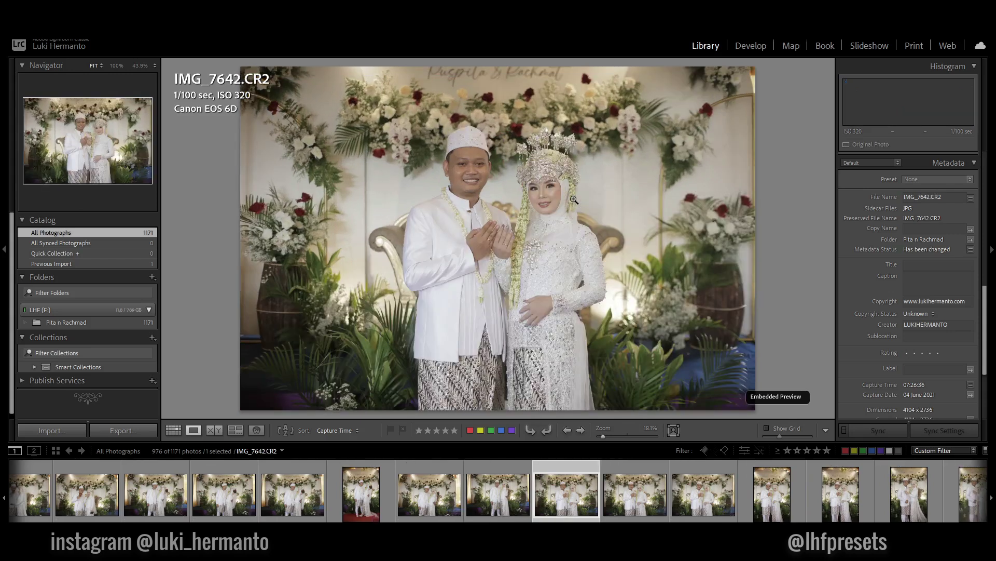
pyautogui.press('Right')
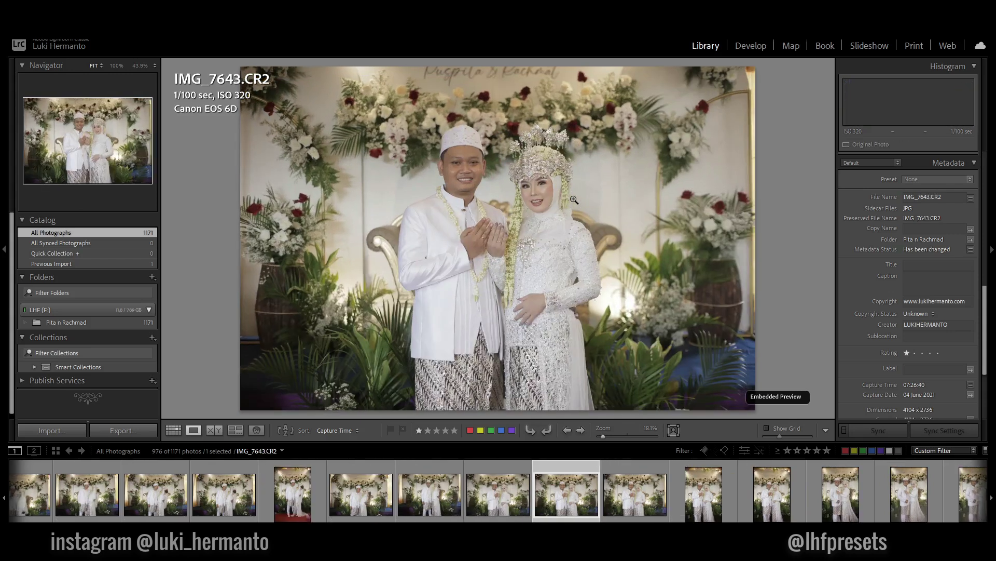
pyautogui.press('2')
# - Give IMG_7644 and IMG_7646 two stars each
pyautogui.press('Right')
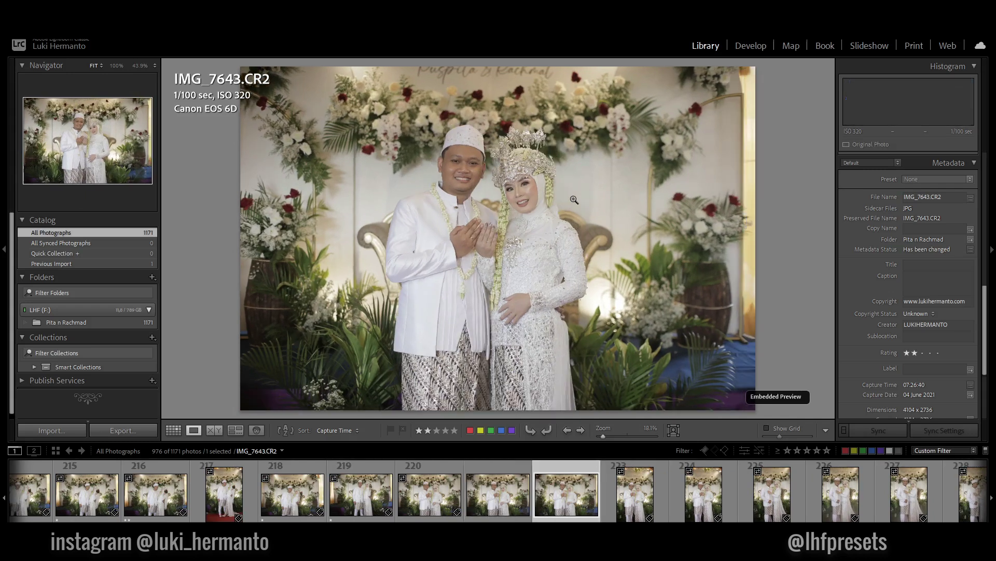
pyautogui.press('2')
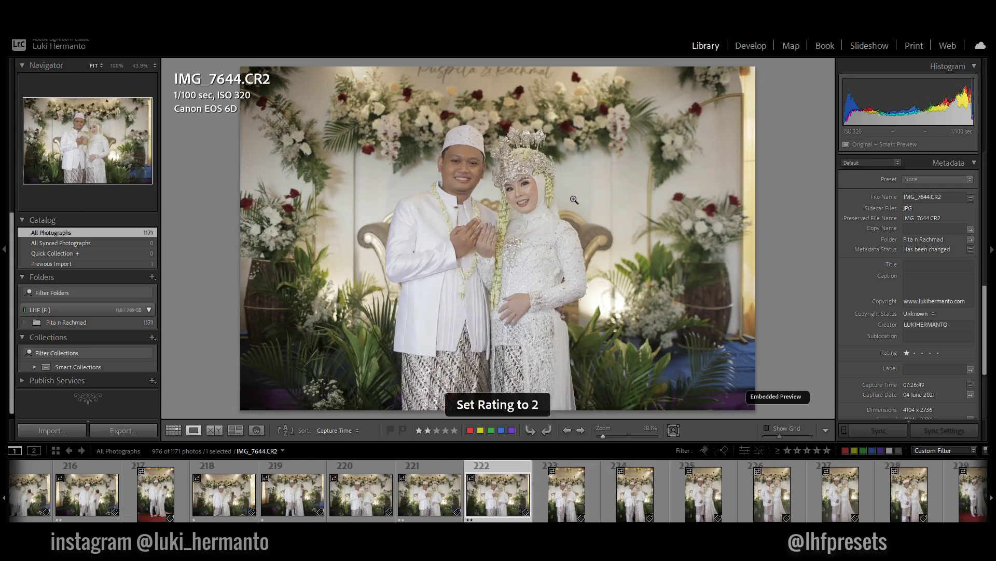
pyautogui.press('Right')
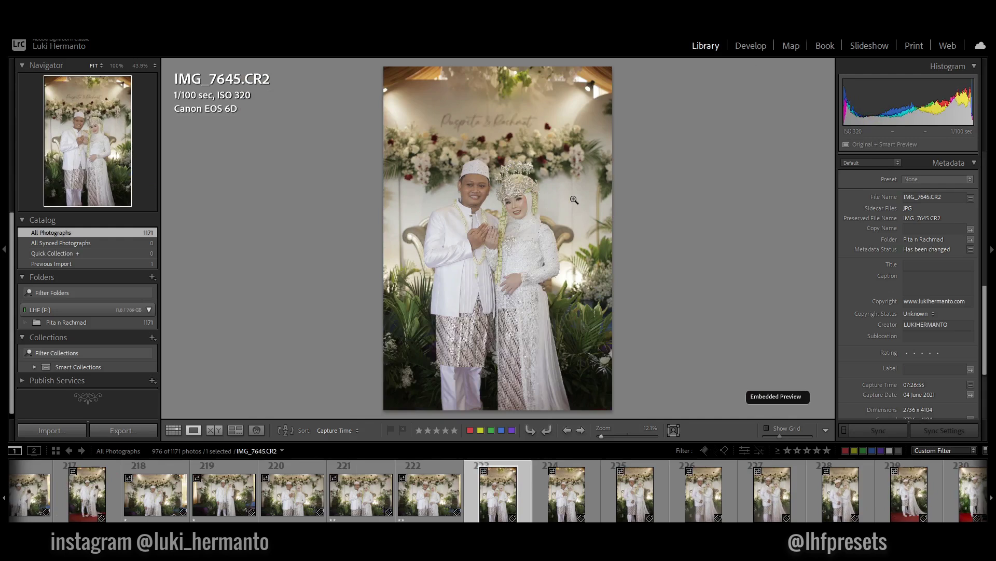
pyautogui.press('Right')
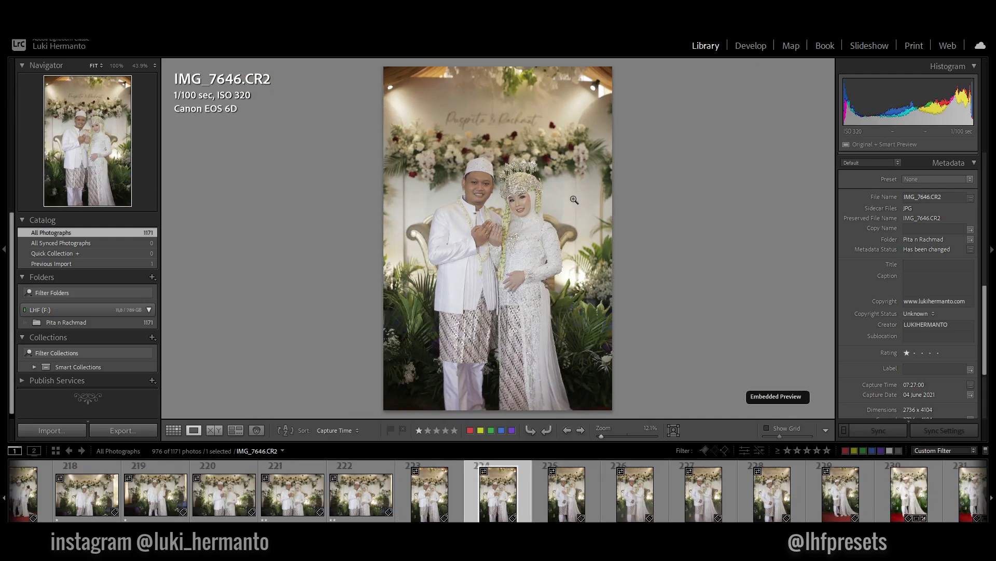
pyautogui.press('Right')
pyautogui.press('Left')
pyautogui.press('2')
pyautogui.press('Right')
# - Give IMG_7648 and IMG_7650 two stars each
pyautogui.press('Right')
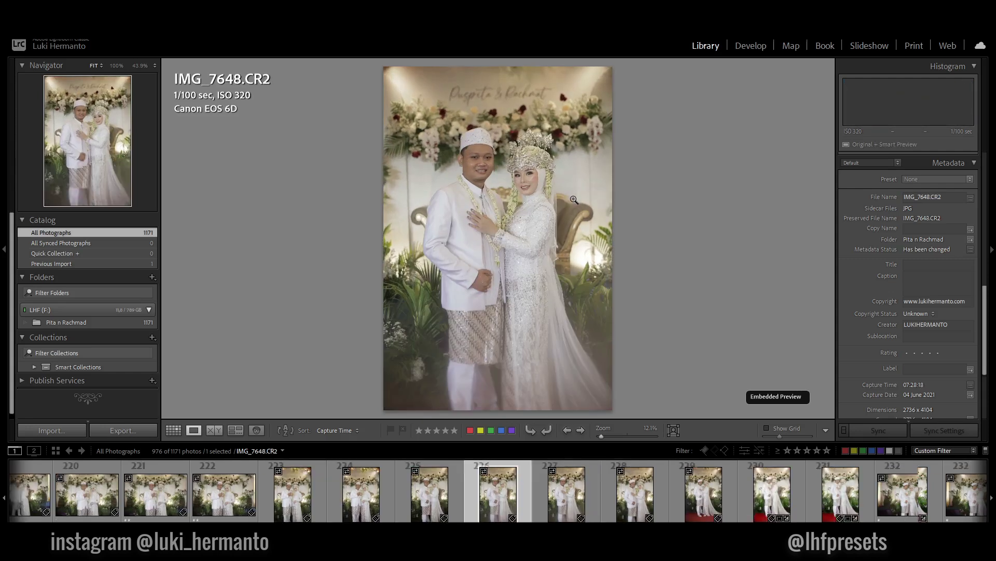
pyautogui.press('Left')
pyautogui.press('Right')
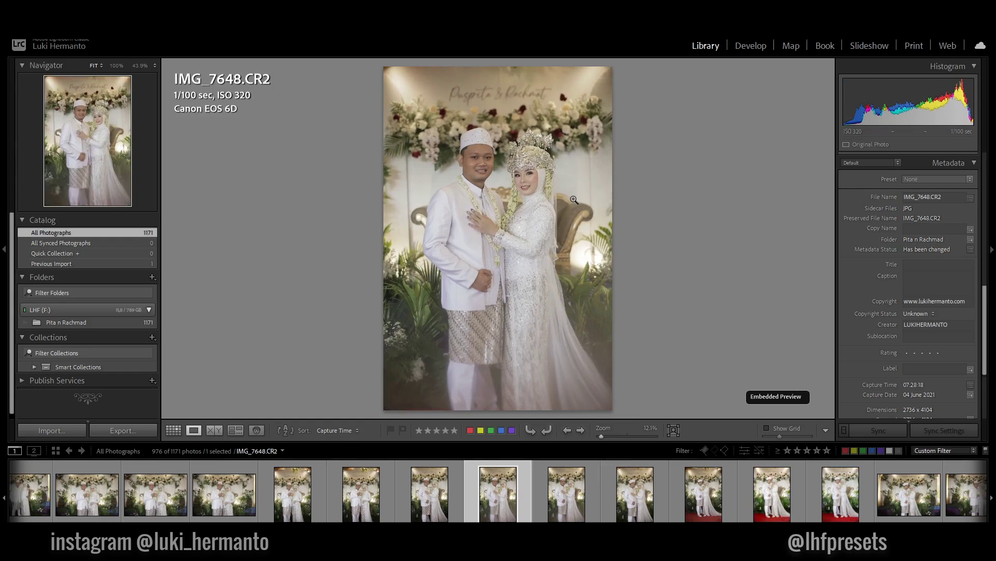
pyautogui.press('Right')
pyautogui.press('Right')
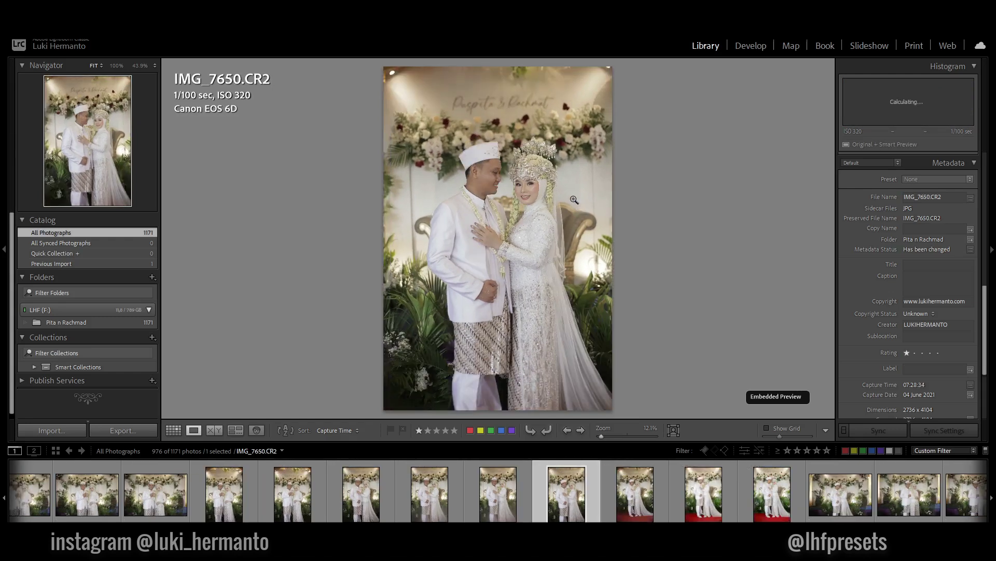
pyautogui.press('2')
pyautogui.press('Right')
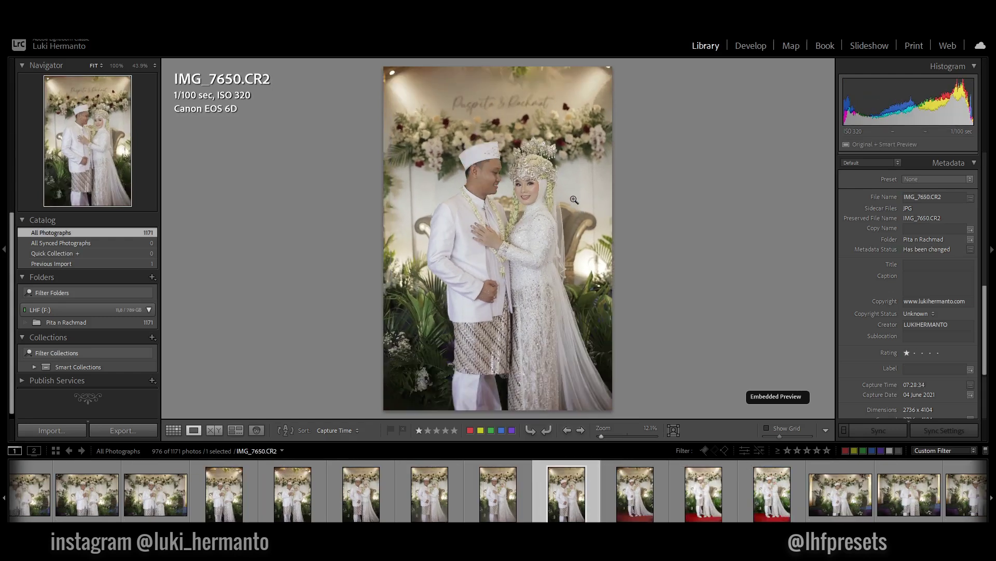
pyautogui.press('2')
pyautogui.press('Right')
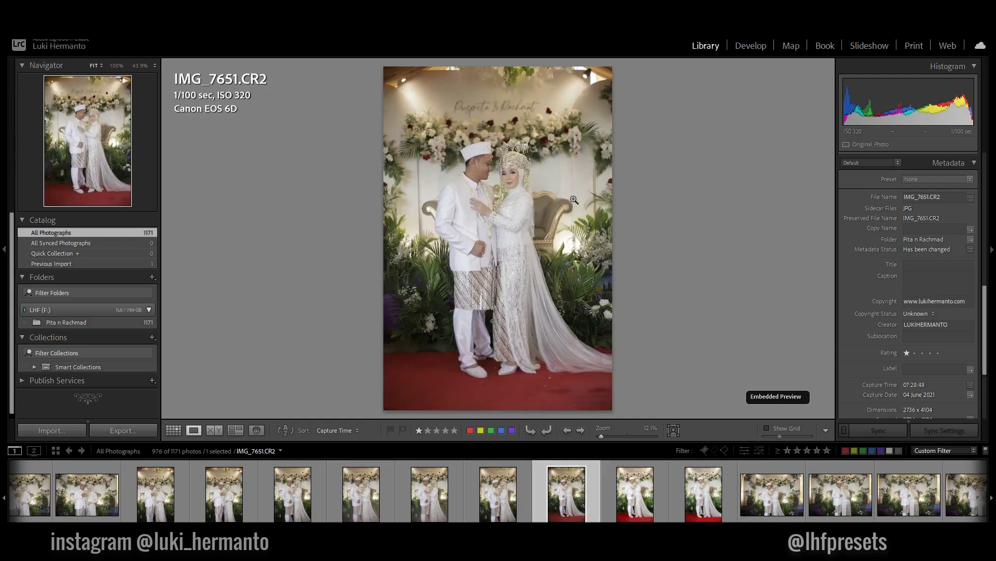
pyautogui.press('Right')
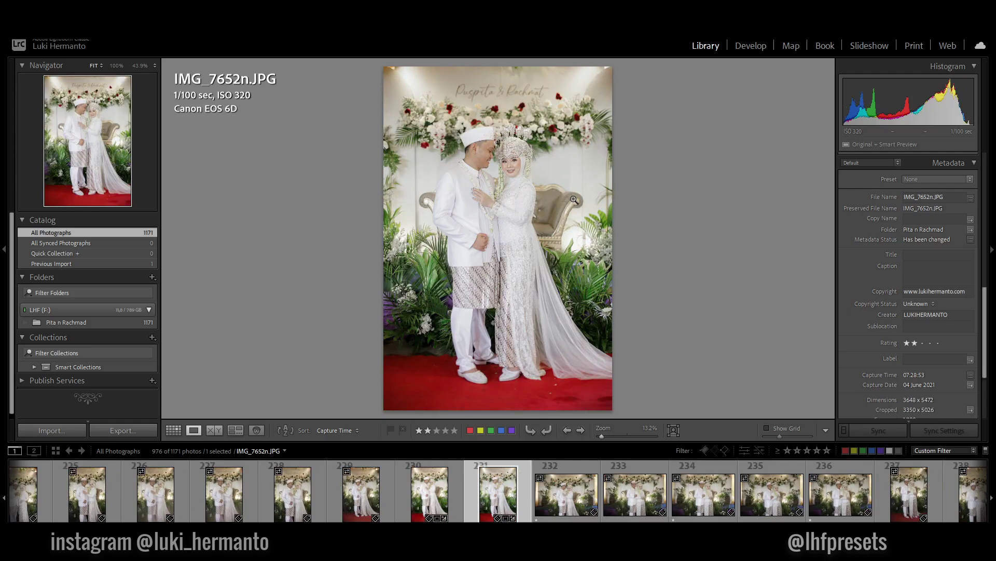
# - Remove IMG_7656 from the catalog, sending it to the Recycle Bin
pyautogui.press('Right')
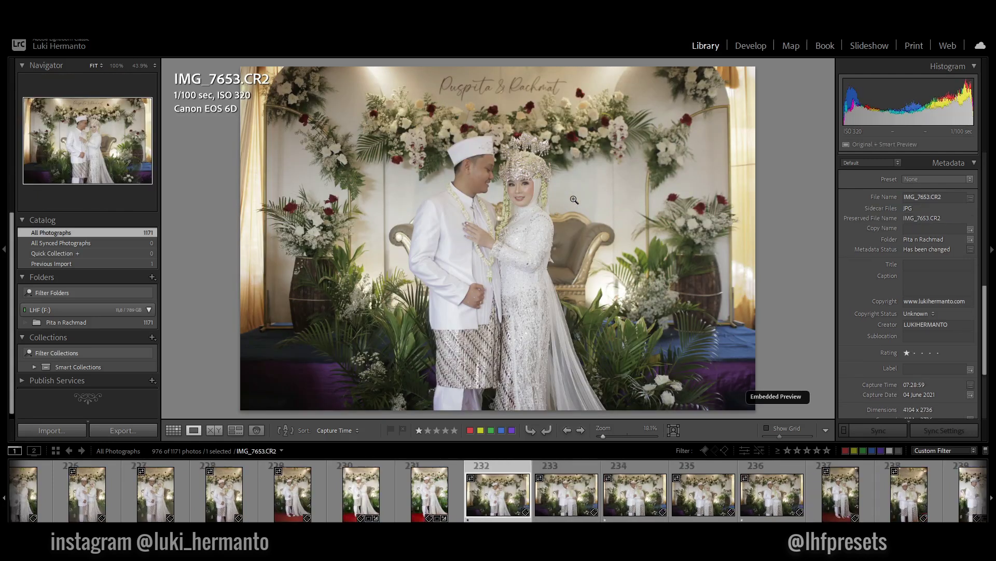
pyautogui.press('Right')
pyautogui.press('Right')
pyautogui.press('Left')
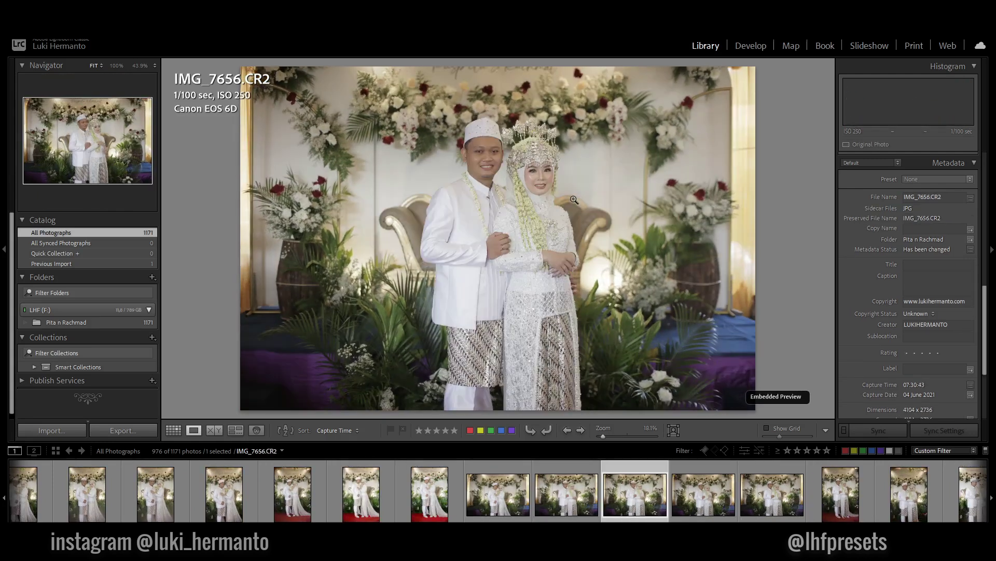
pyautogui.press('Right')
pyautogui.press('Right')
pyautogui.press('Delete')
pyautogui.press('Return')
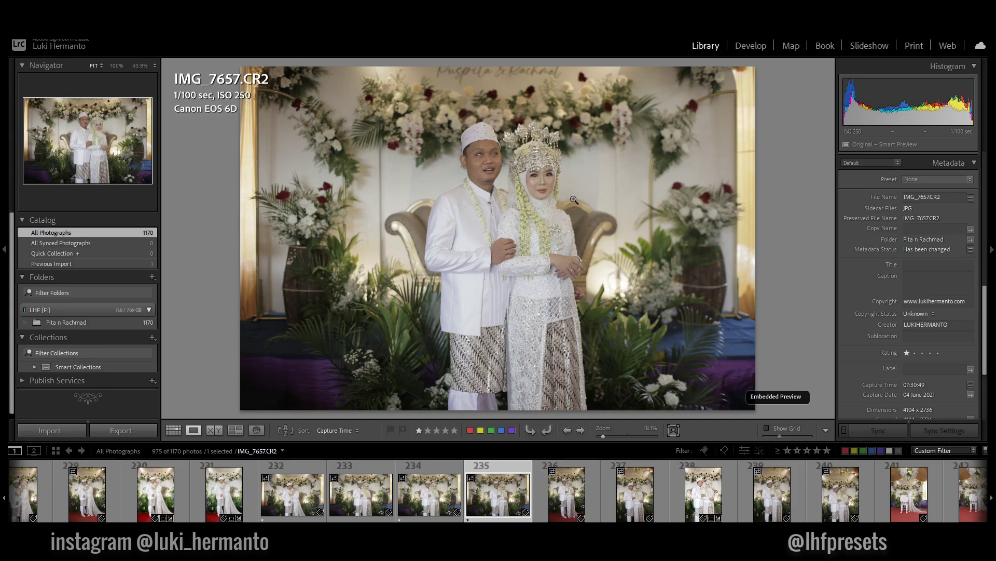
# - Give IMG_7658 two stars and skip ahead through the following photos
pyautogui.press('Right')
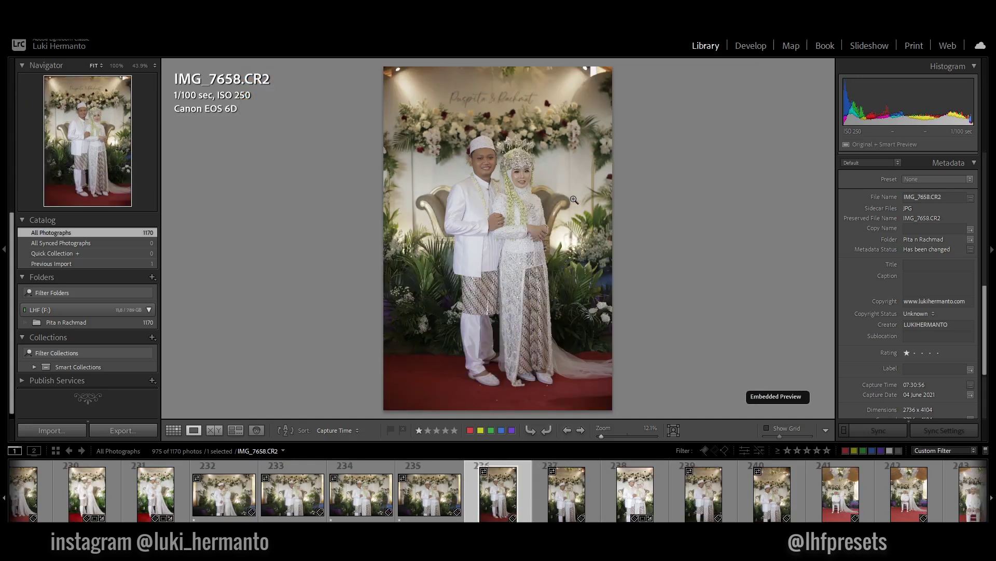
pyautogui.press('2')
pyautogui.press('Right')
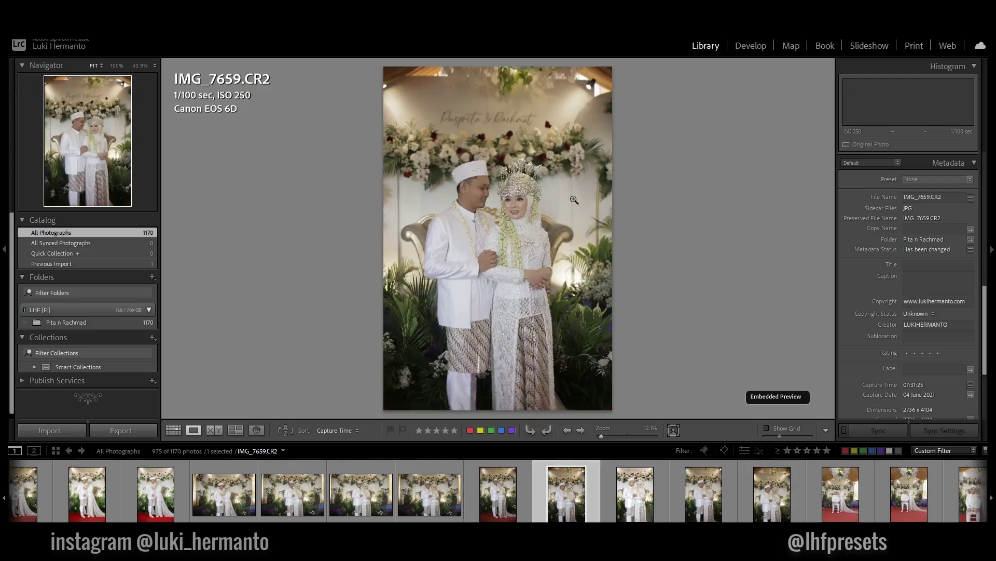
pyautogui.press('Right')
pyautogui.press('Right')
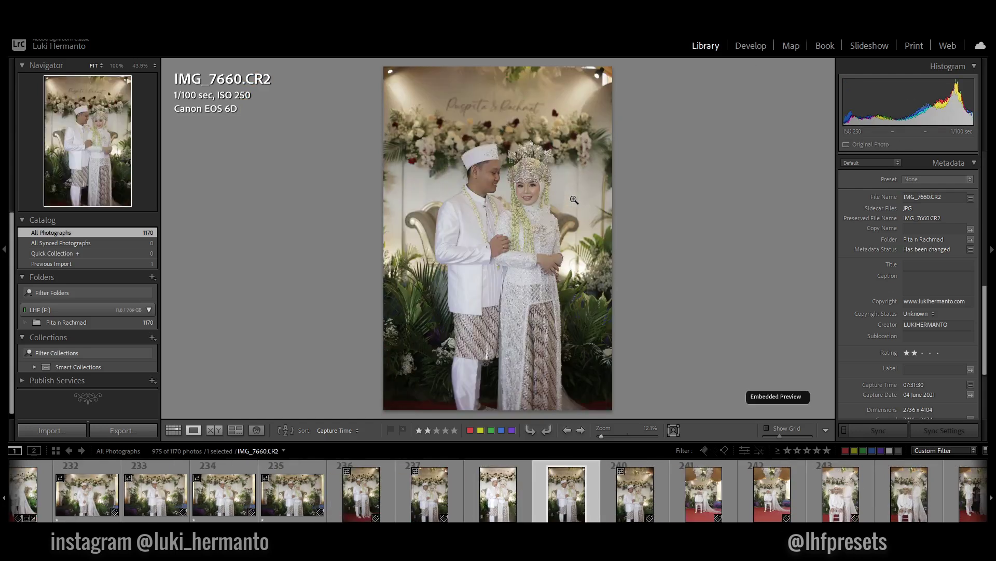
pyautogui.press('Right')
pyautogui.press('Right')
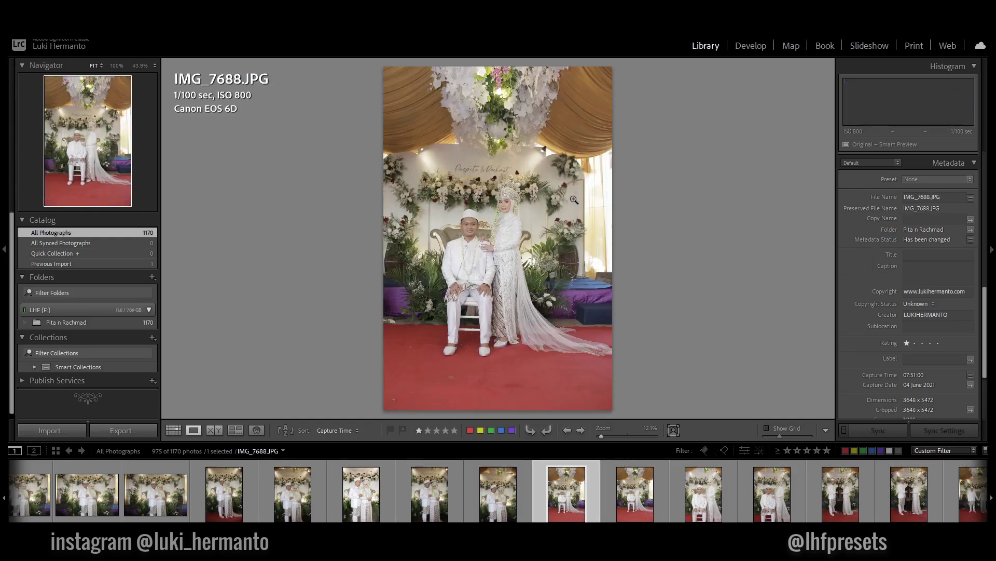
# - Rate IMG_7689 two stars, then browse forward past IMG_7691 toward IMG_7694
pyautogui.press('Right')
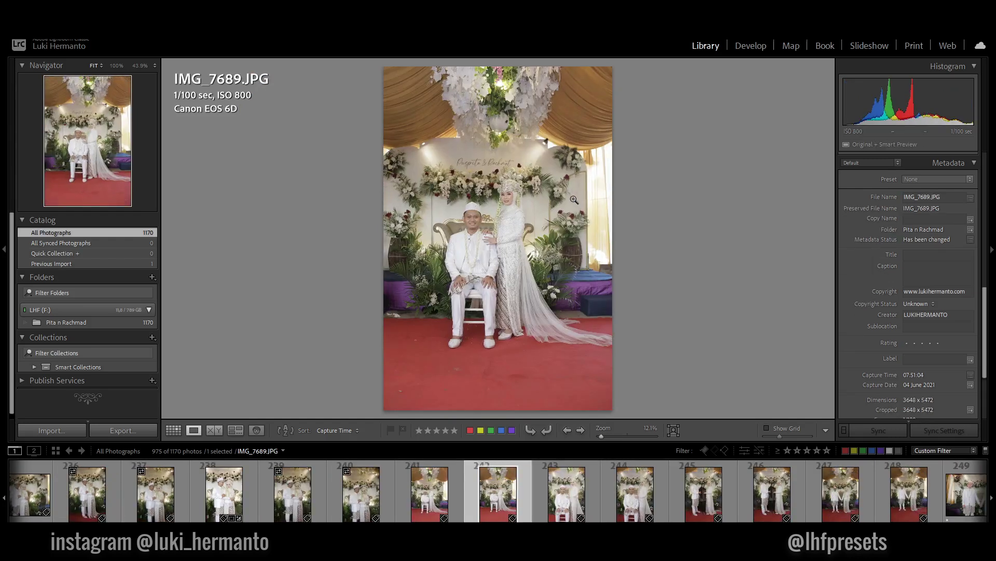
pyautogui.press('Left')
pyautogui.press('Right')
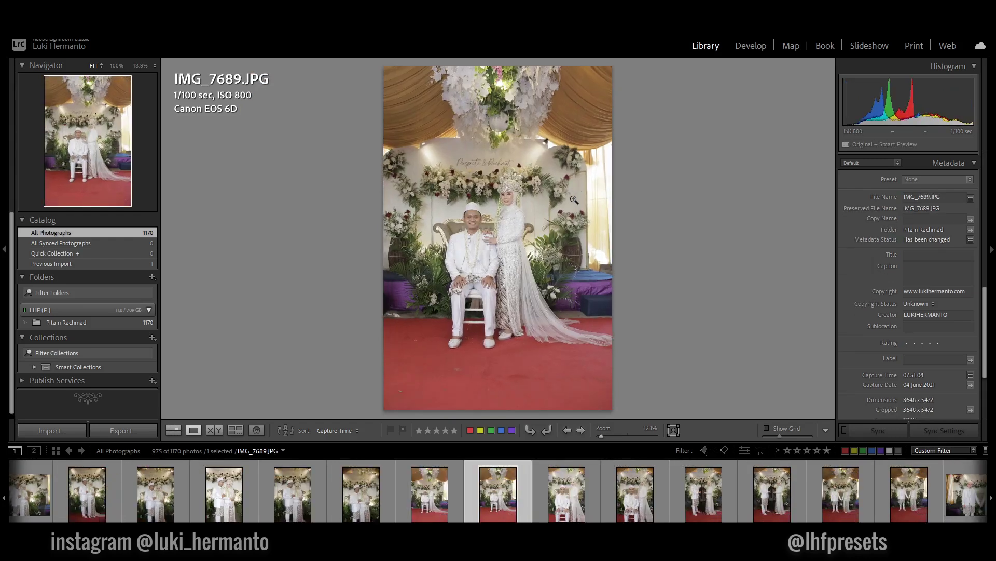
pyautogui.press('2')
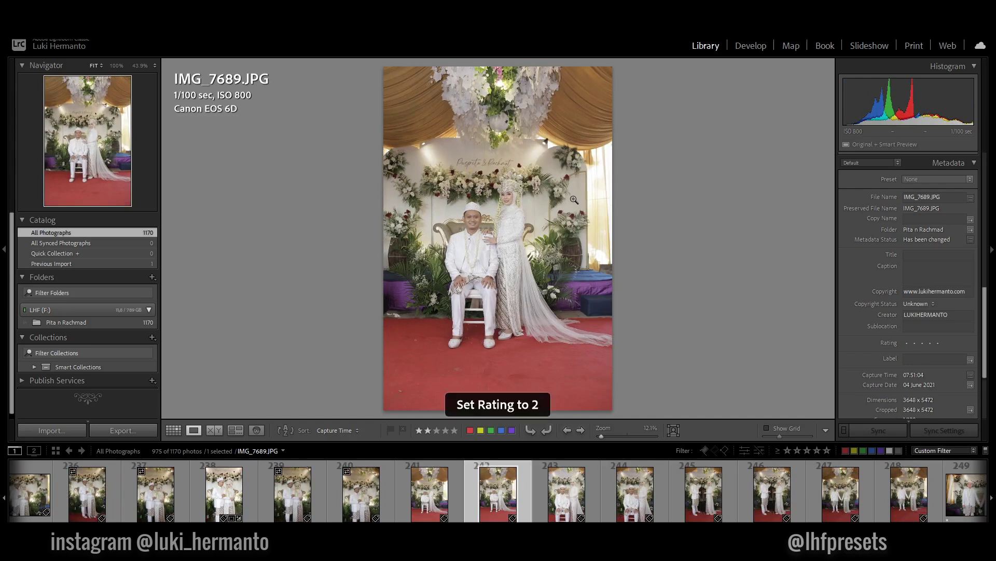
pyautogui.press('Right')
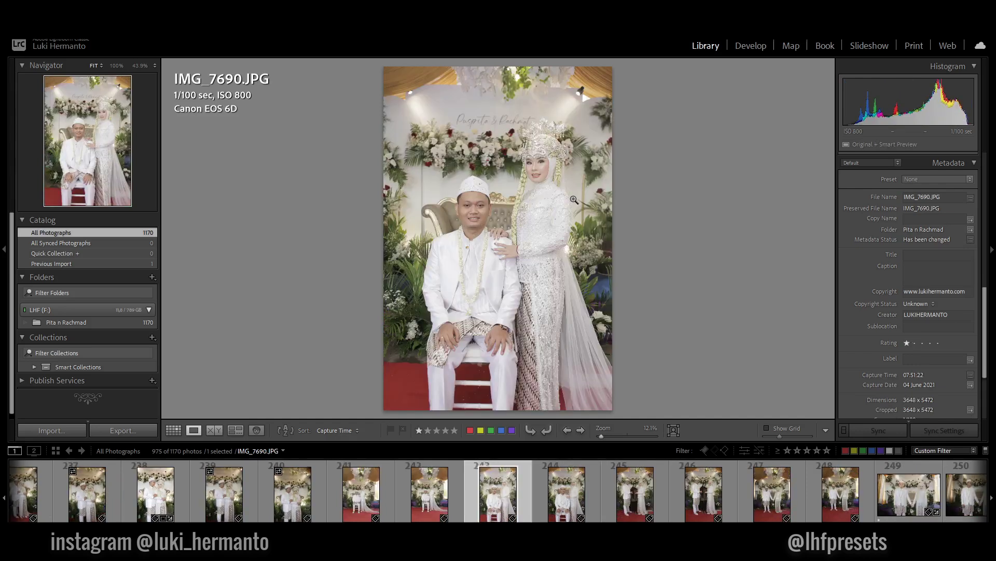
pyautogui.press('Right')
pyautogui.press('Left')
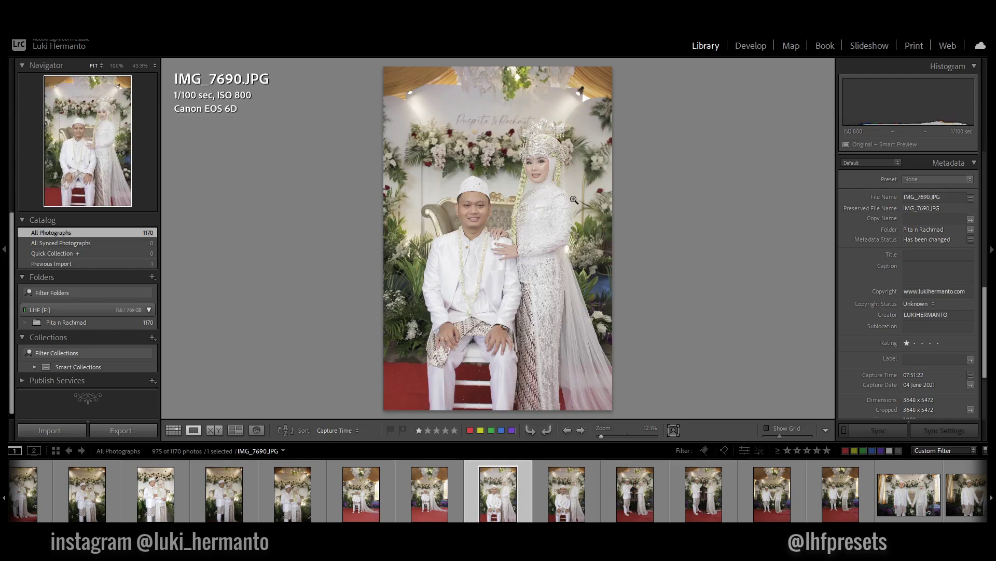
pyautogui.press('Right')
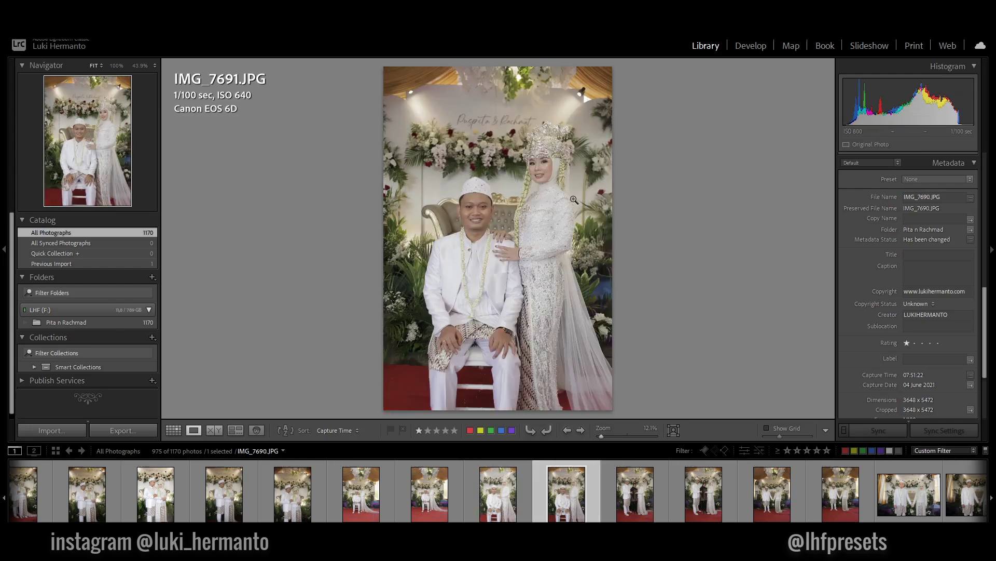
pyautogui.press('Right')
pyautogui.press('Left')
pyautogui.press('Left')
pyautogui.press('Left')
pyautogui.press('Left')
pyautogui.press('Left')
pyautogui.press('Right')
pyautogui.press('Right')
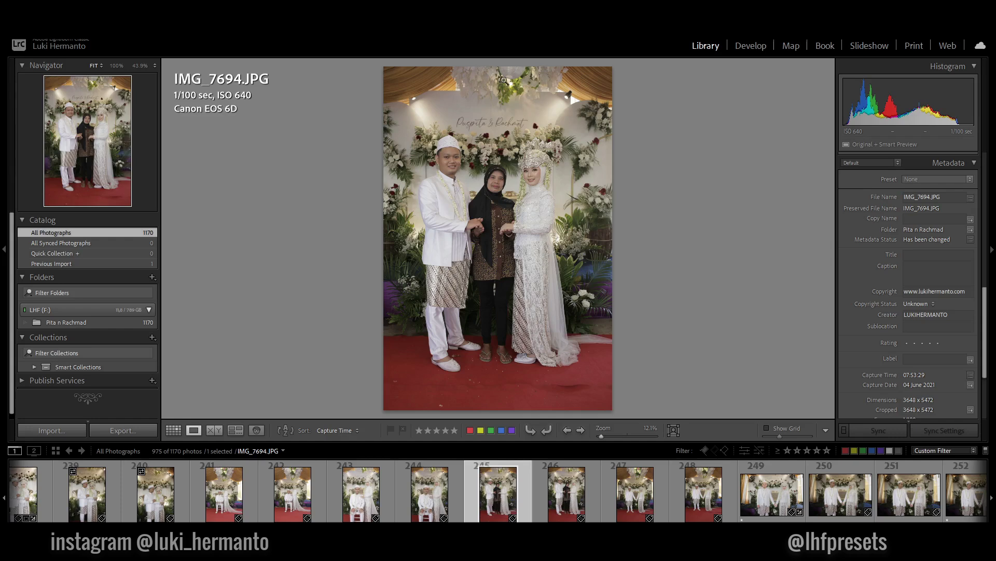
# - Select the next family photo alongside IMG_7694 and tag both with Family and Family Pilihan
pyautogui.hotkey('ctrl', 'shift', 'v')
pyautogui.scroll(2, 968, 317)
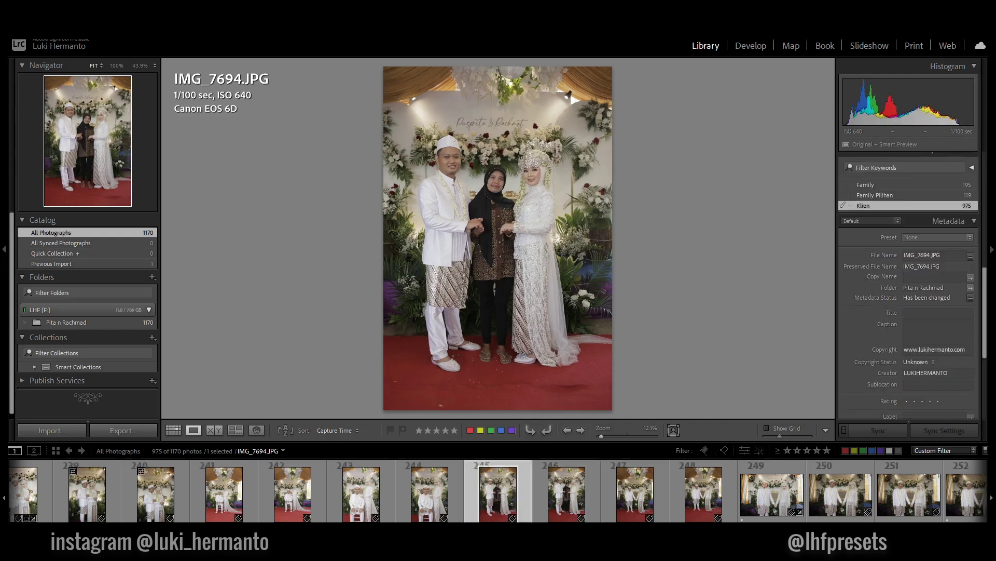
pyautogui.scroll(3, 976, 311)
pyautogui.scroll(3, 977, 306)
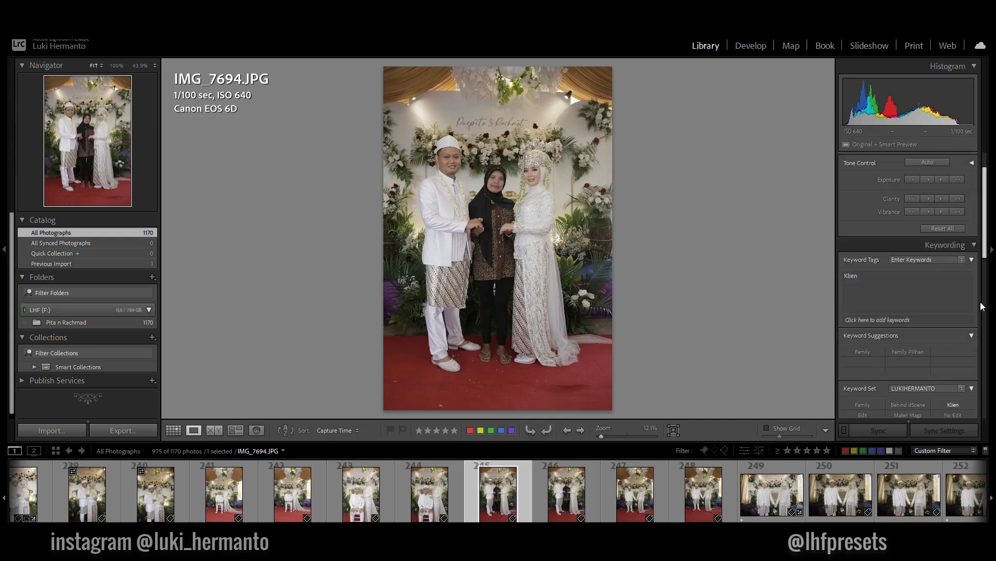
pyautogui.keyDown('ctrl'); pyautogui.click(566, 499); pyautogui.keyUp('ctrl')
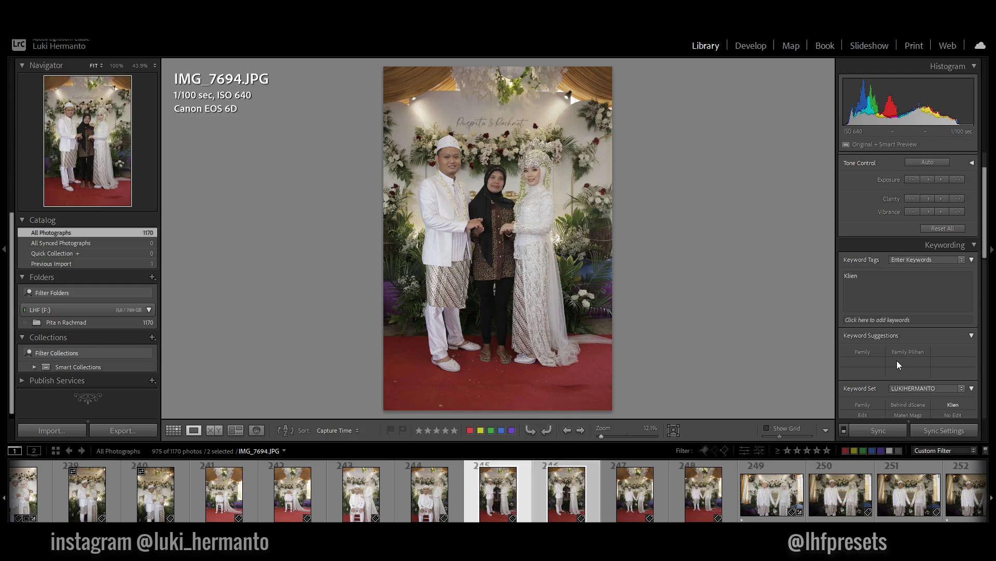
pyautogui.scroll(-2, 897, 360)
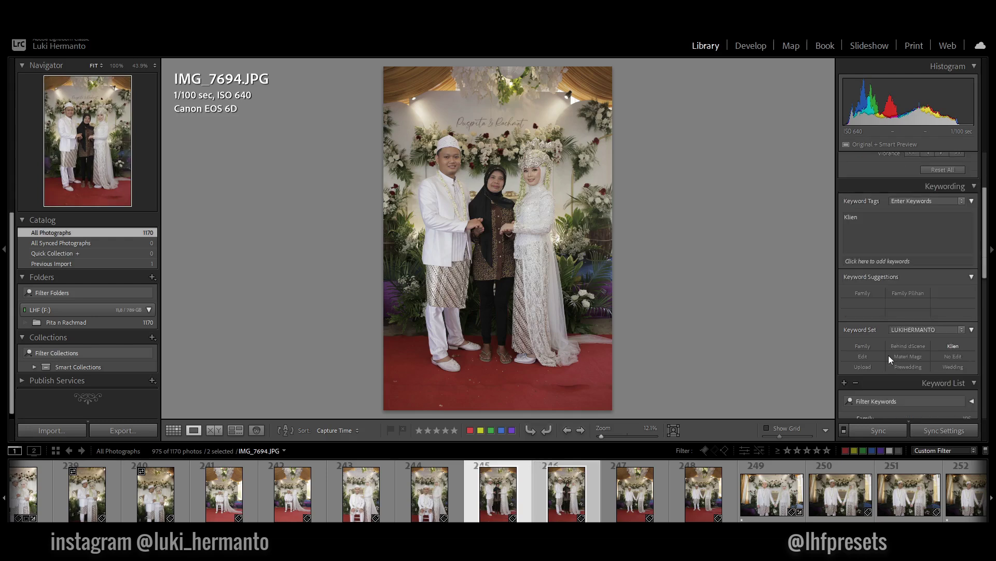
pyautogui.click(864, 294)
pyautogui.click(865, 294)
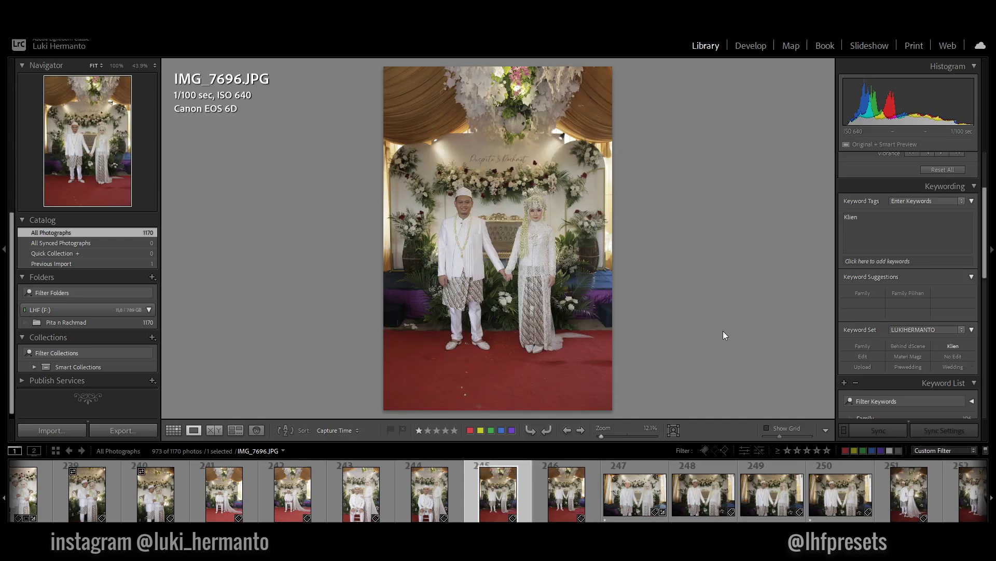
# - Give IMG_7697 and IMG_7700 two stars each
pyautogui.press('Right')
pyautogui.press('Left')
pyautogui.press('Right')
pyautogui.press('2')
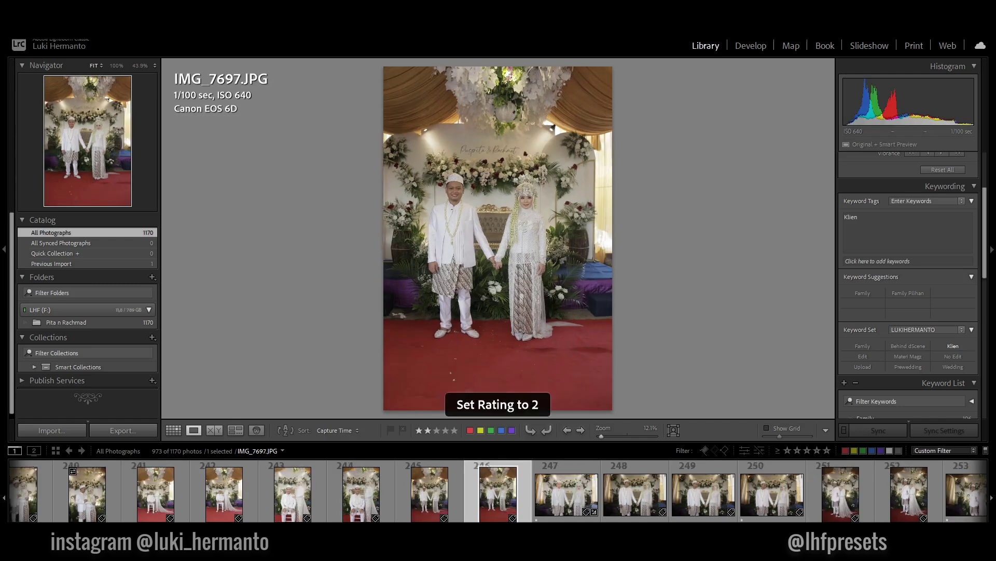
pyautogui.press('Right')
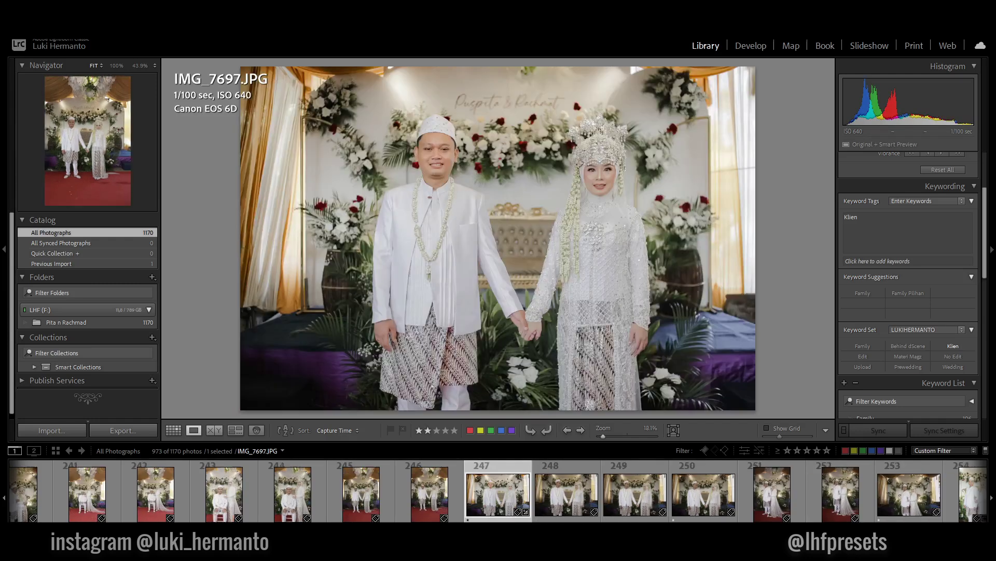
pyautogui.press('Right')
pyautogui.press('Left')
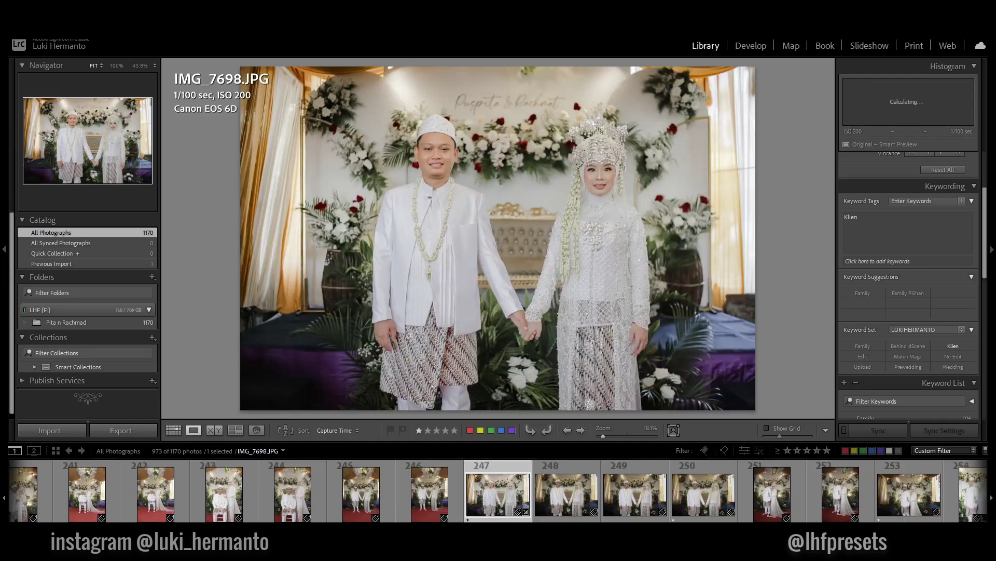
pyautogui.press('Right')
pyautogui.press('Right')
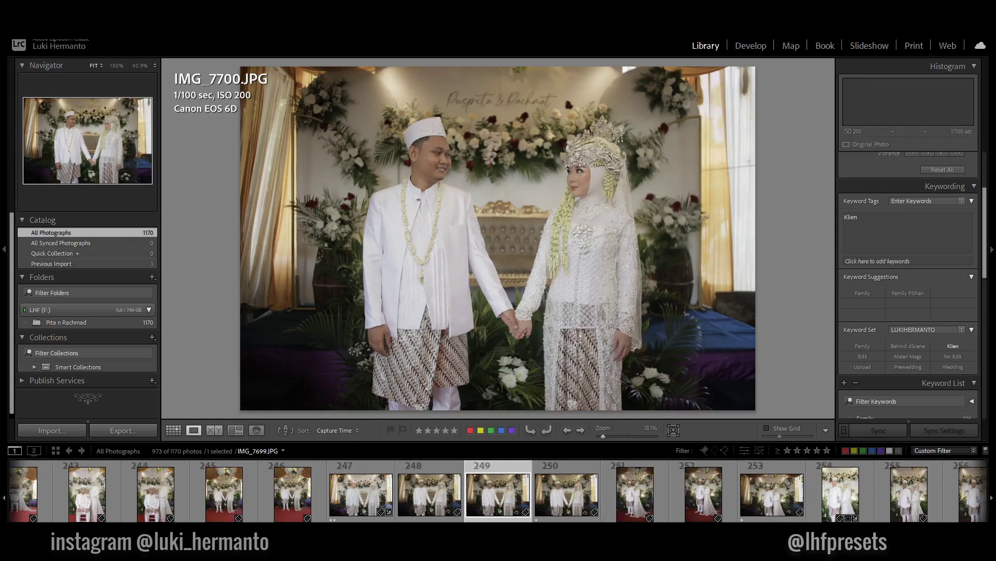
pyautogui.press('Right')
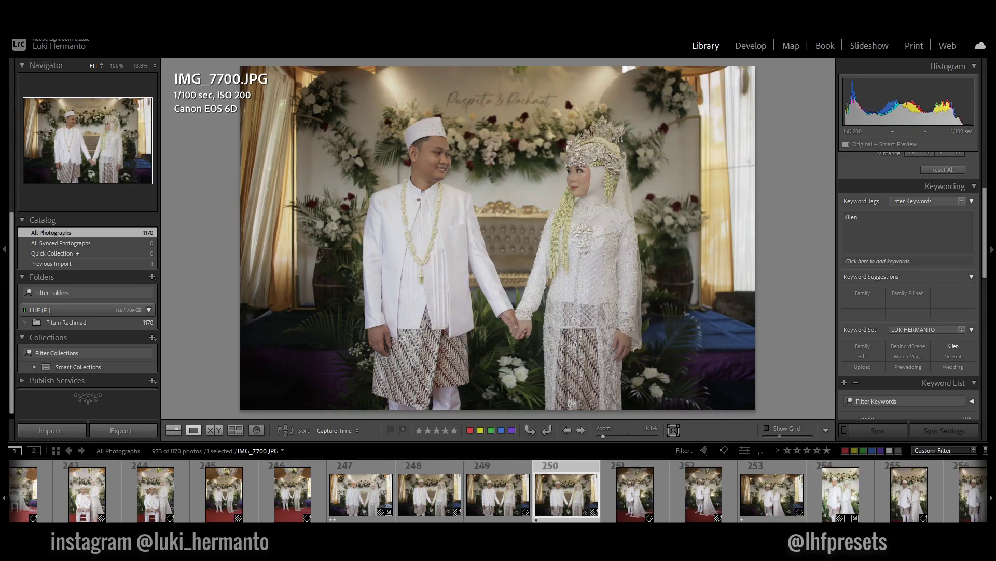
pyautogui.press('Left')
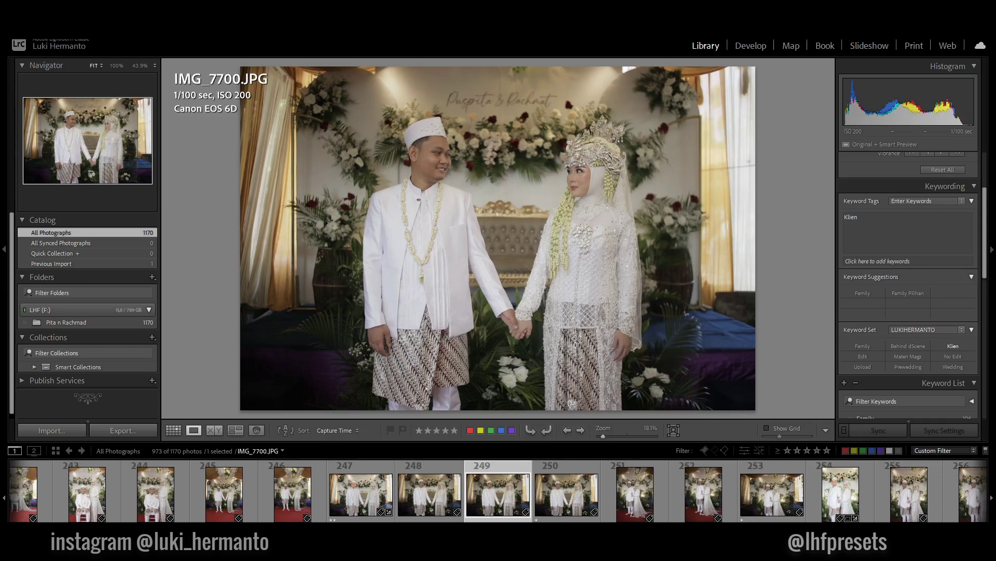
pyautogui.press('2')
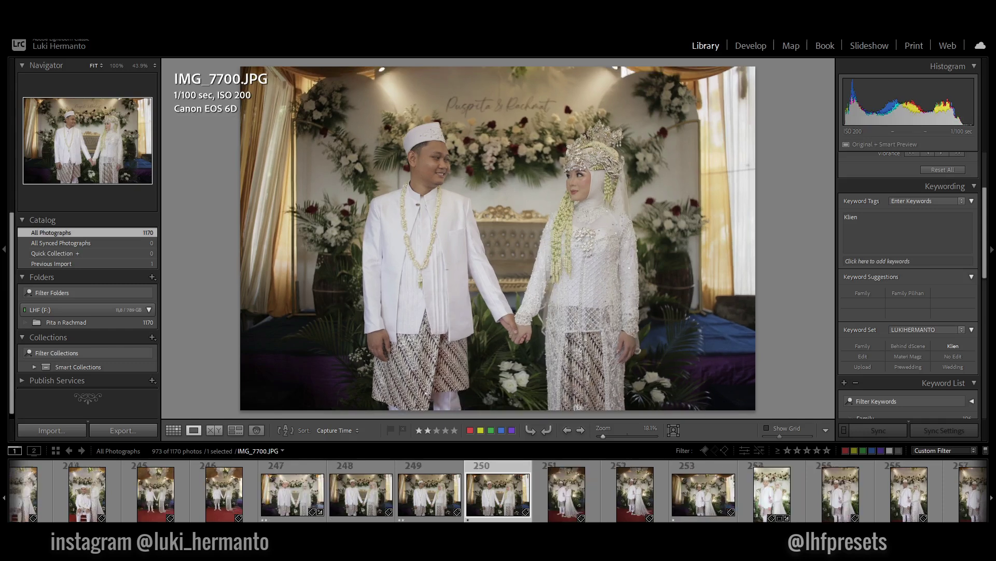
pyautogui.press('Right')
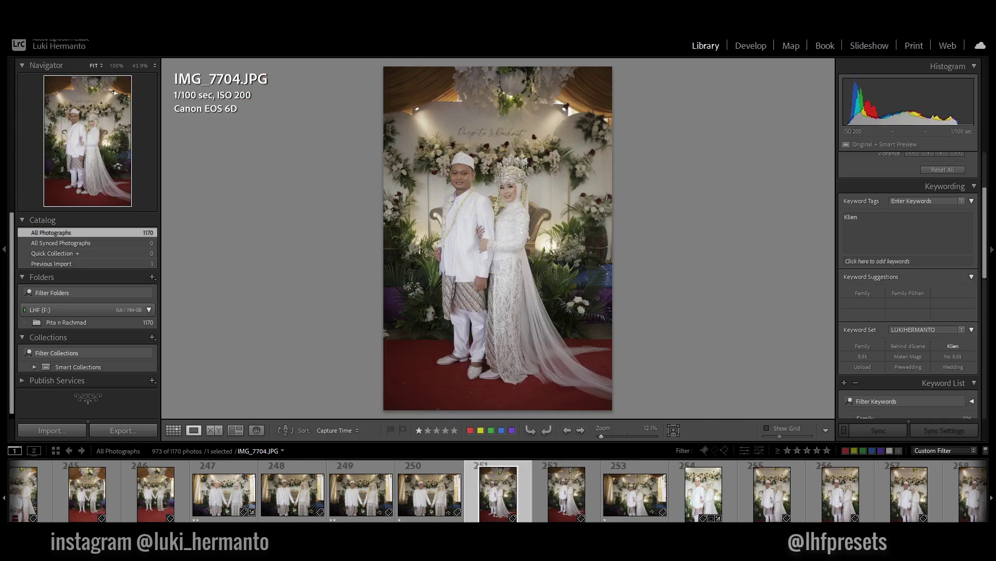
# - Review photos from the landscape IMG_7706 through IMG_7716 and beyond without rating
pyautogui.press('Right')
pyautogui.press('Right')
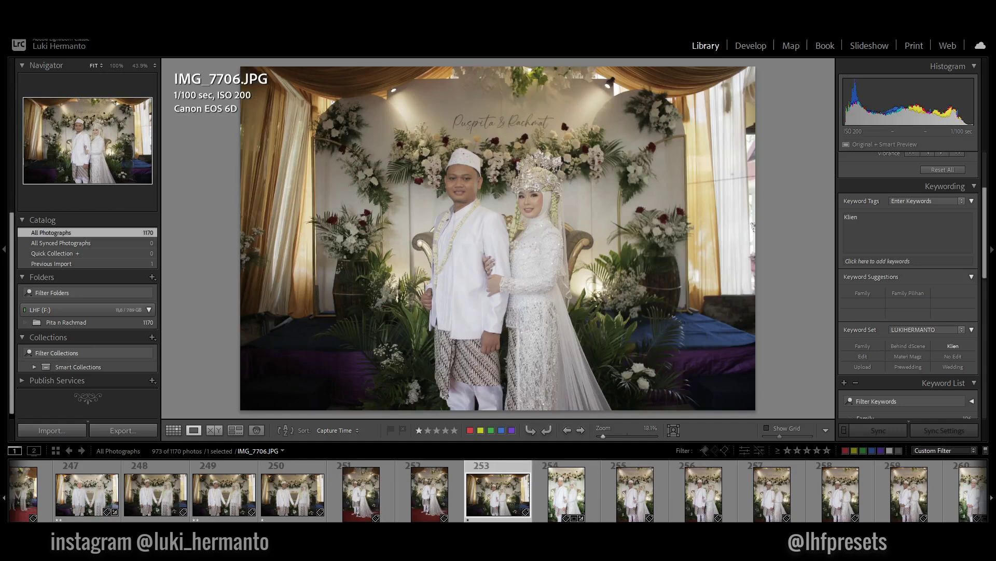
pyautogui.press('Right')
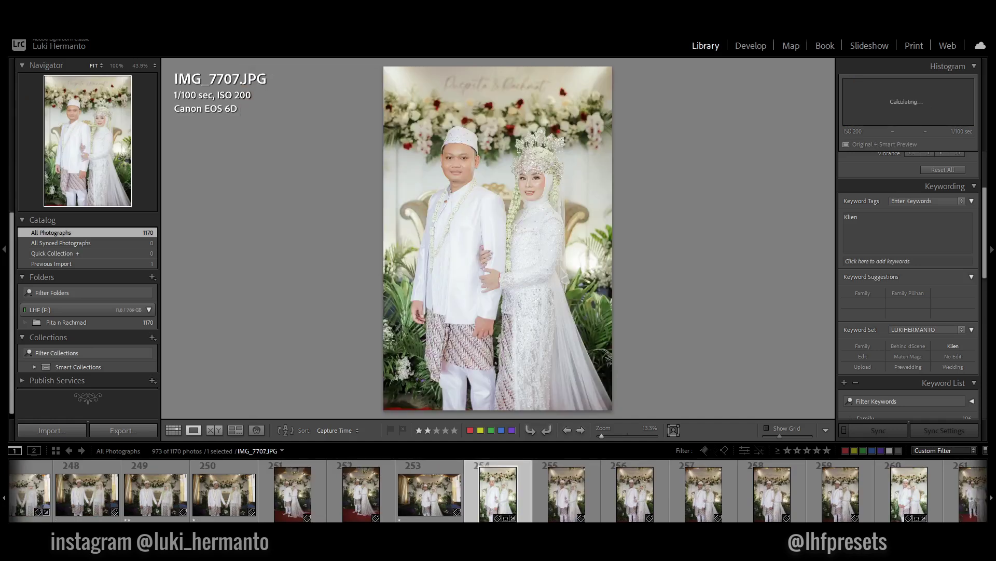
pyautogui.press('Right')
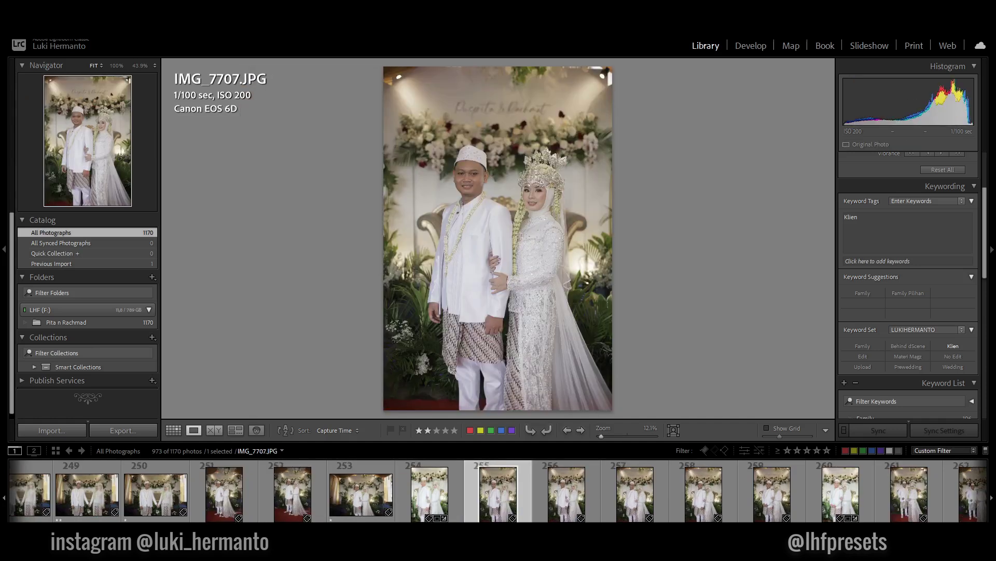
pyautogui.press('Right')
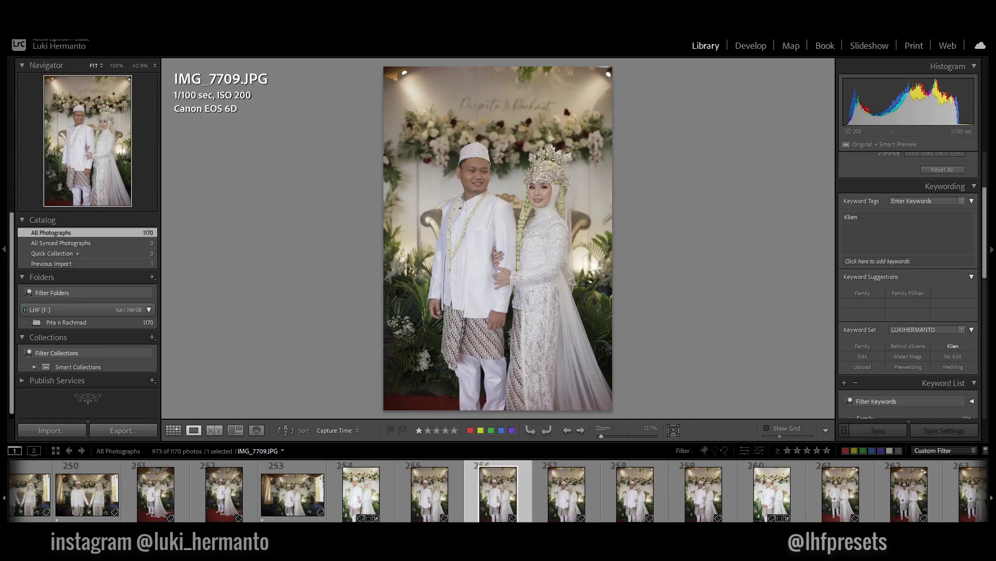
pyautogui.press('Right')
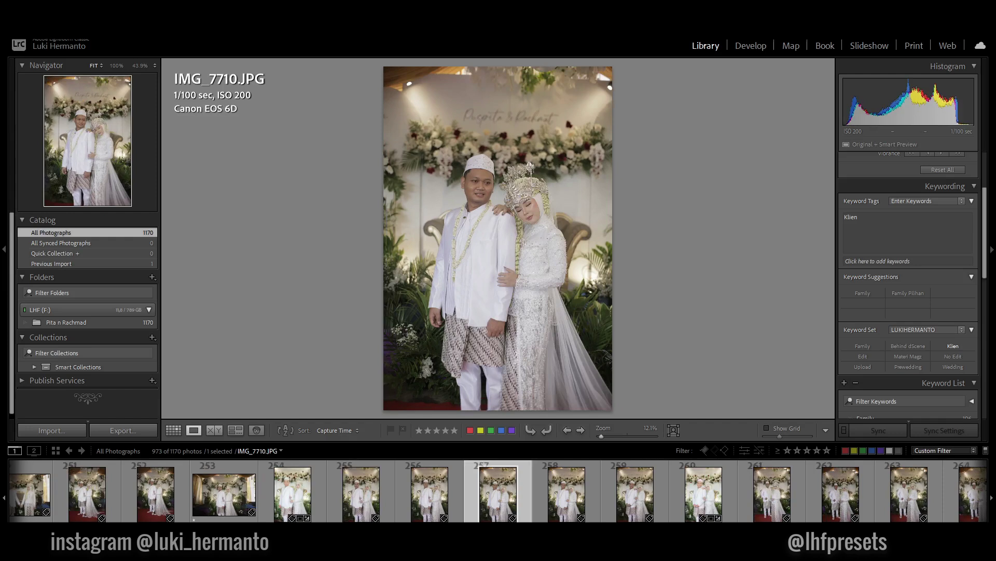
pyautogui.press('Right')
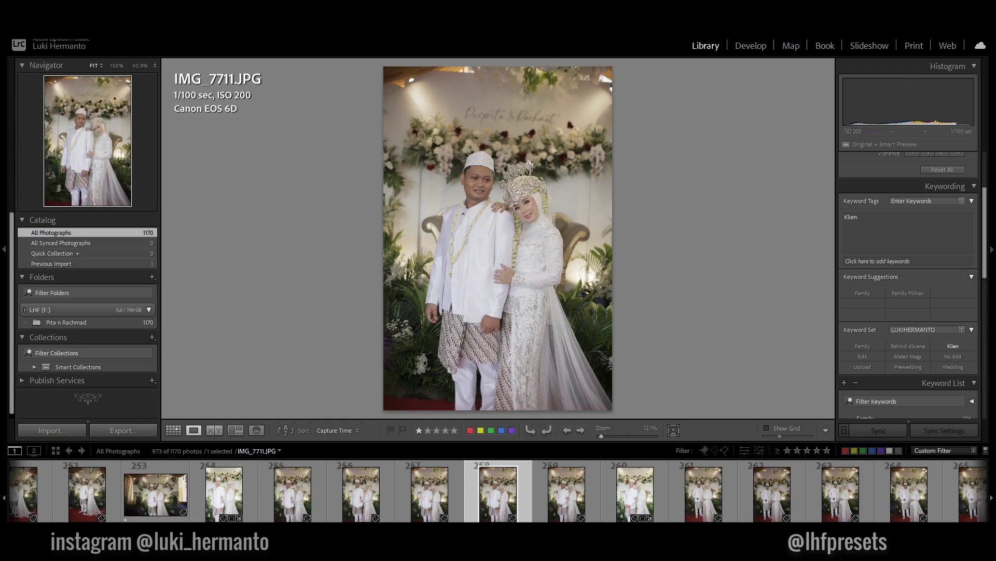
pyautogui.press('Right')
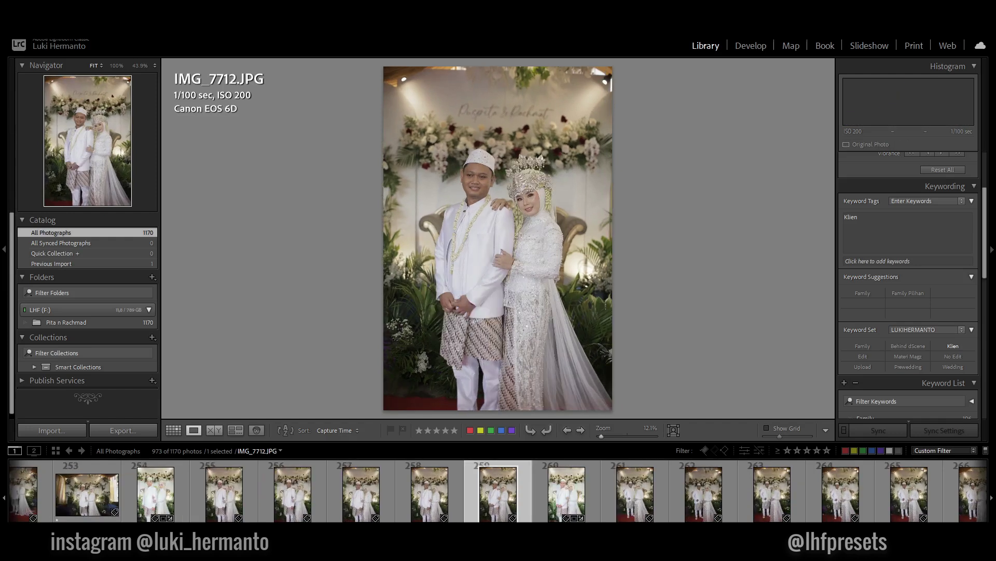
pyautogui.press('Right')
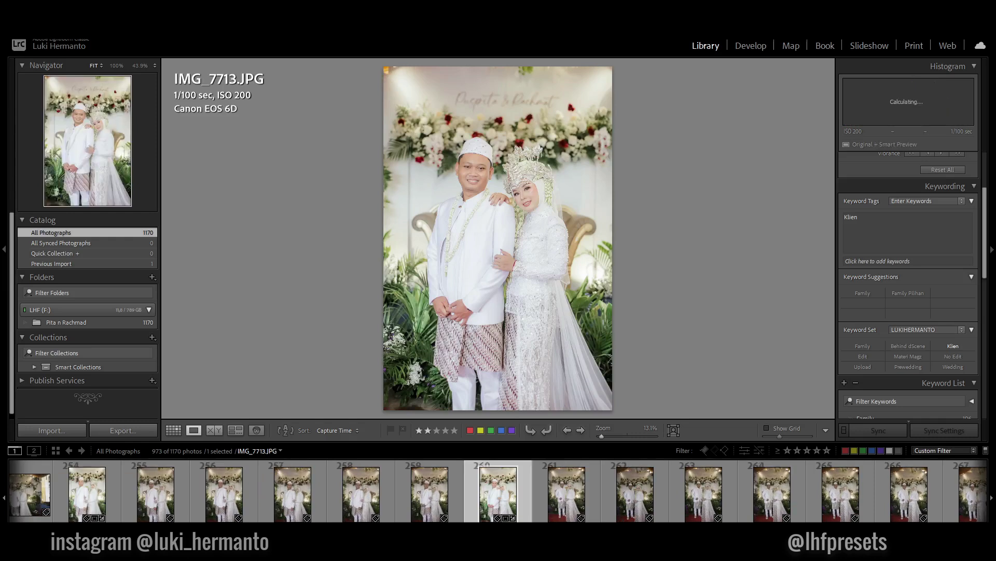
pyautogui.press('Right')
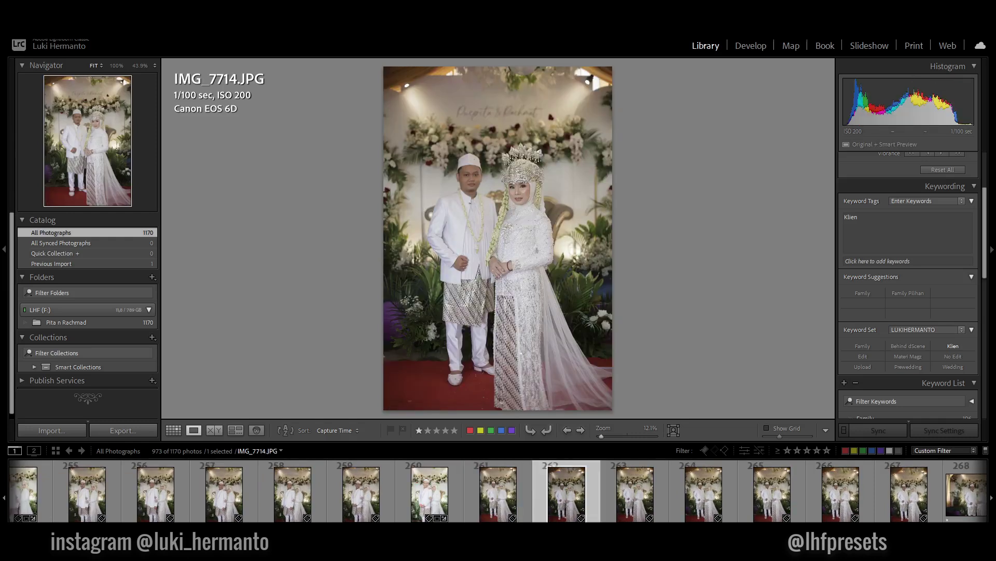
pyautogui.press('Right')
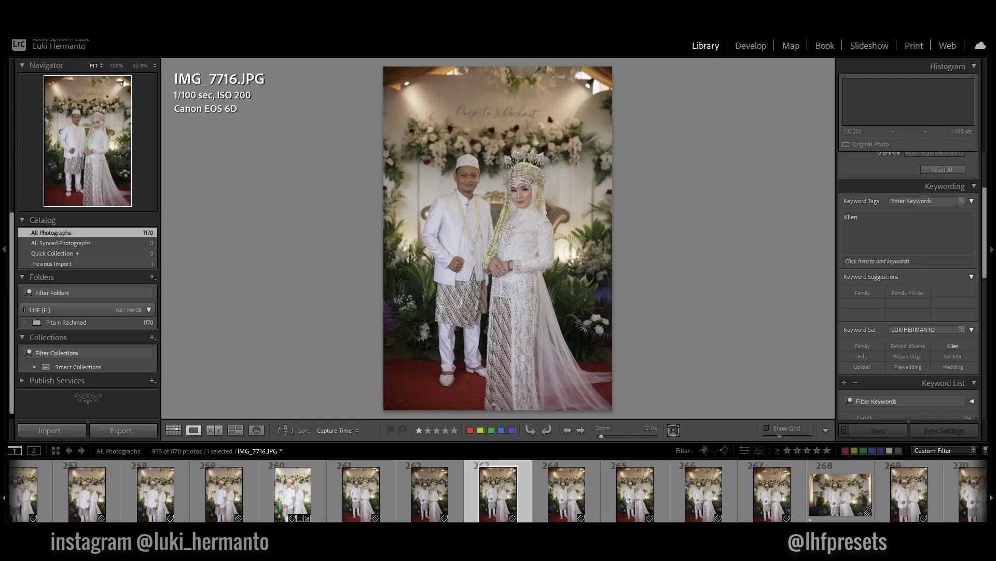
pyautogui.press('Right')
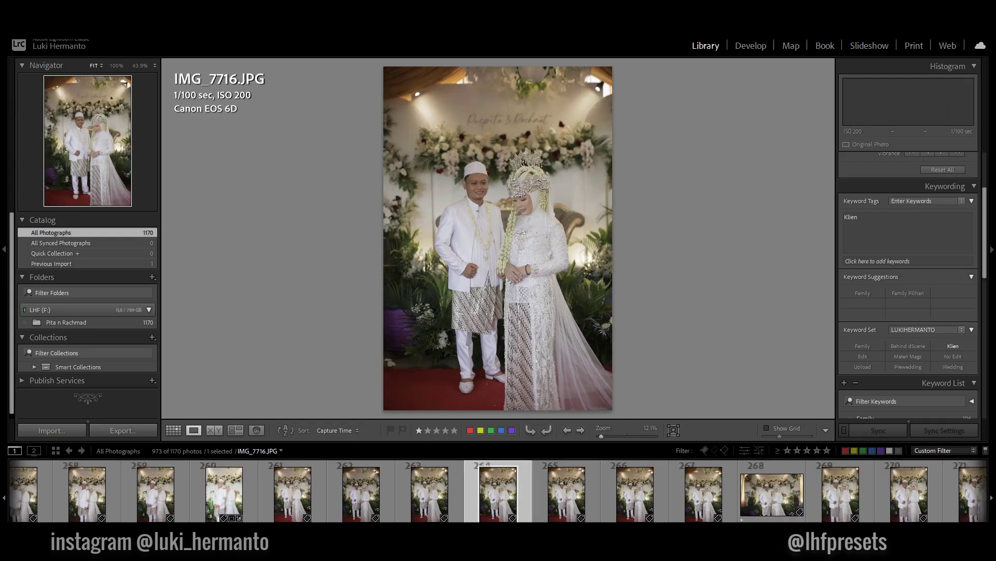
pyautogui.press('Right')
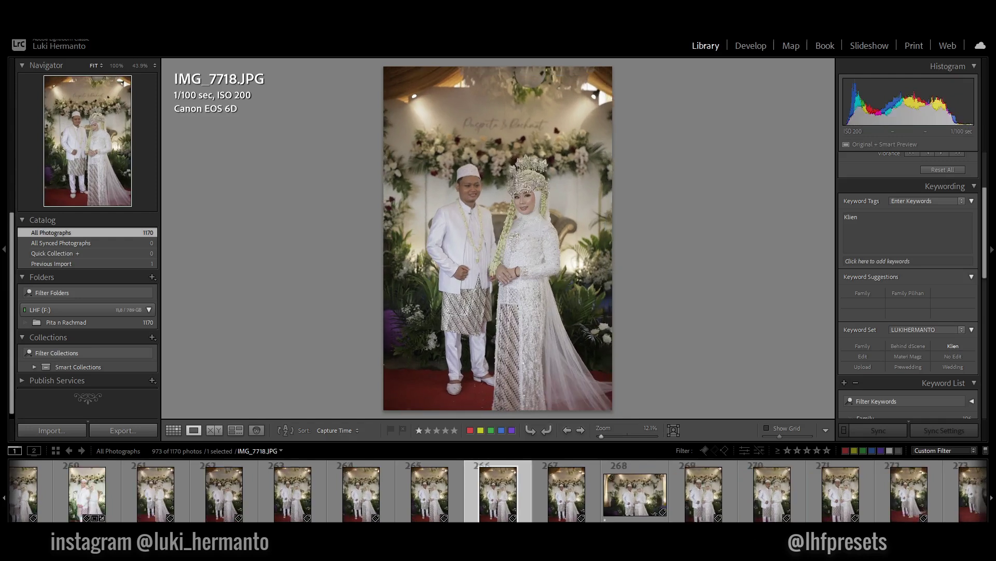
# - Step through the bride portraits to the smiling close-up IMG_7733
pyautogui.press('Right')
pyautogui.press('Right')
pyautogui.press('Right')
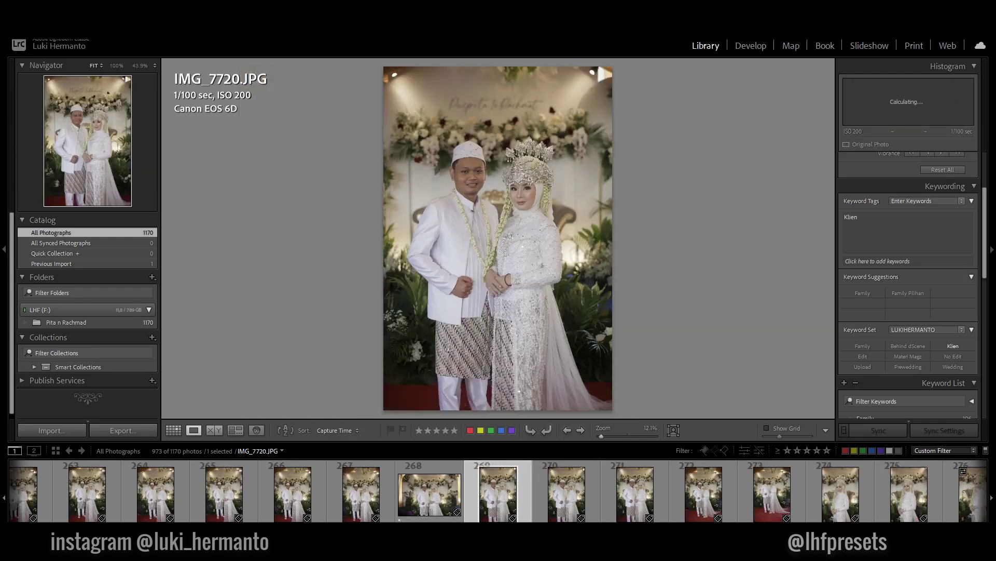
pyautogui.press('Right')
pyautogui.press('Right')
pyautogui.press('Right')
pyautogui.press('Right')
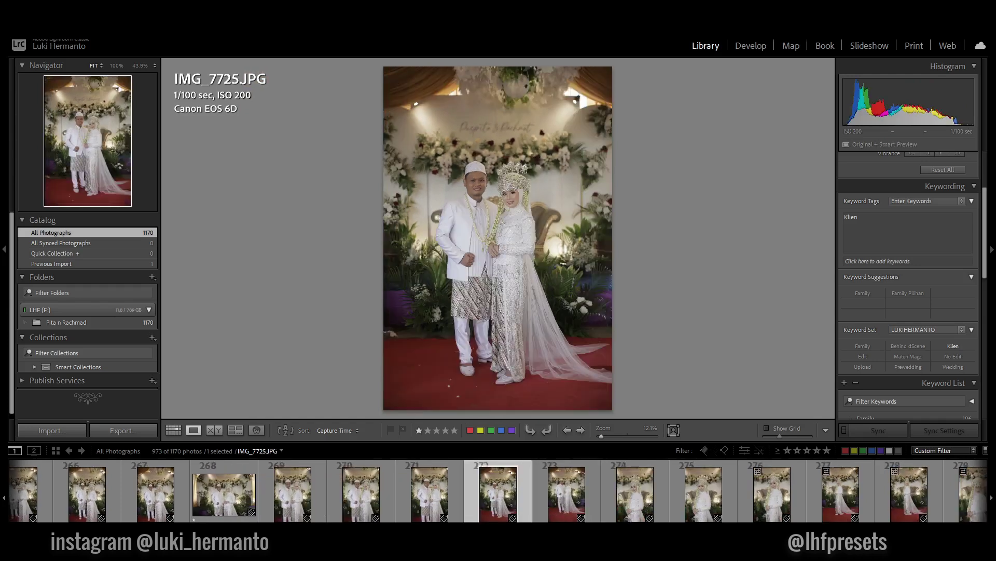
pyautogui.press('Right')
pyautogui.press('Right')
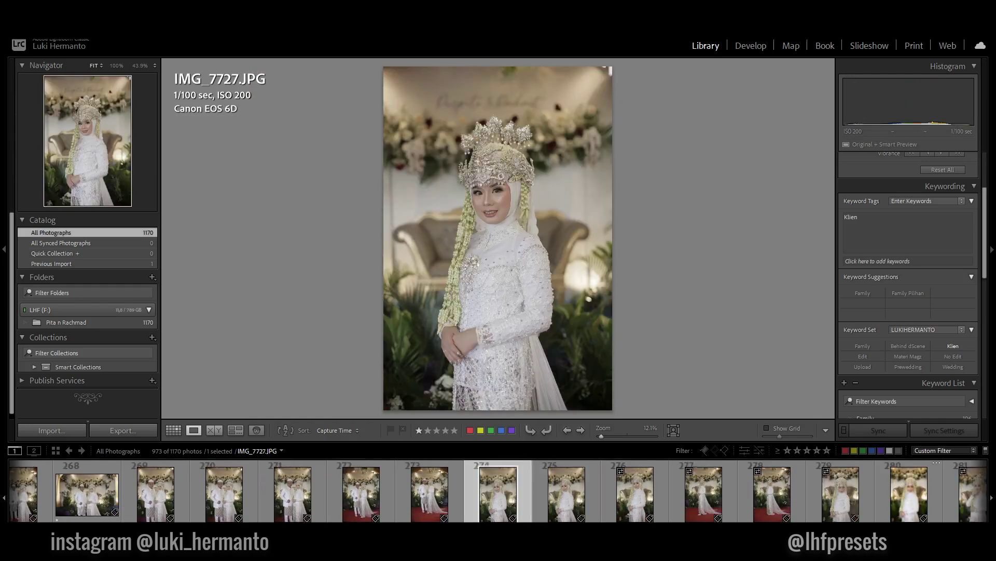
pyautogui.press('Right')
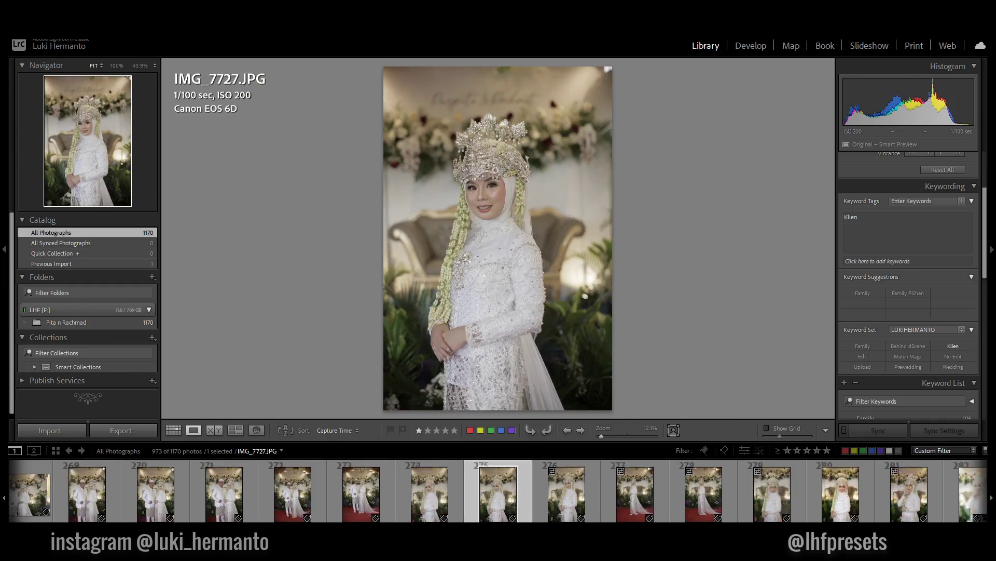
pyautogui.press('Right')
pyautogui.press('Right')
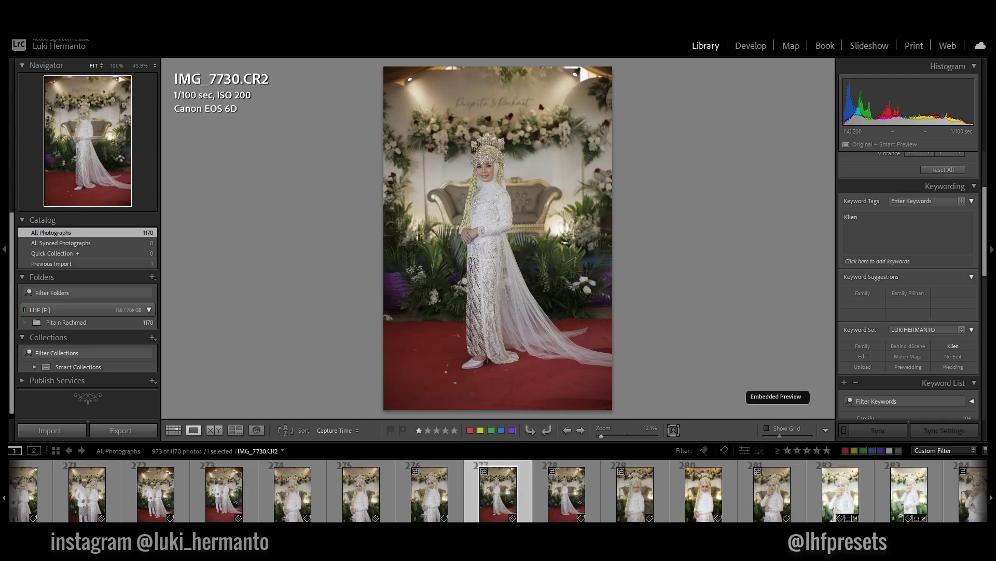
pyautogui.press('Right')
pyautogui.press('Right')
pyautogui.press('Right')
pyautogui.press('Left')
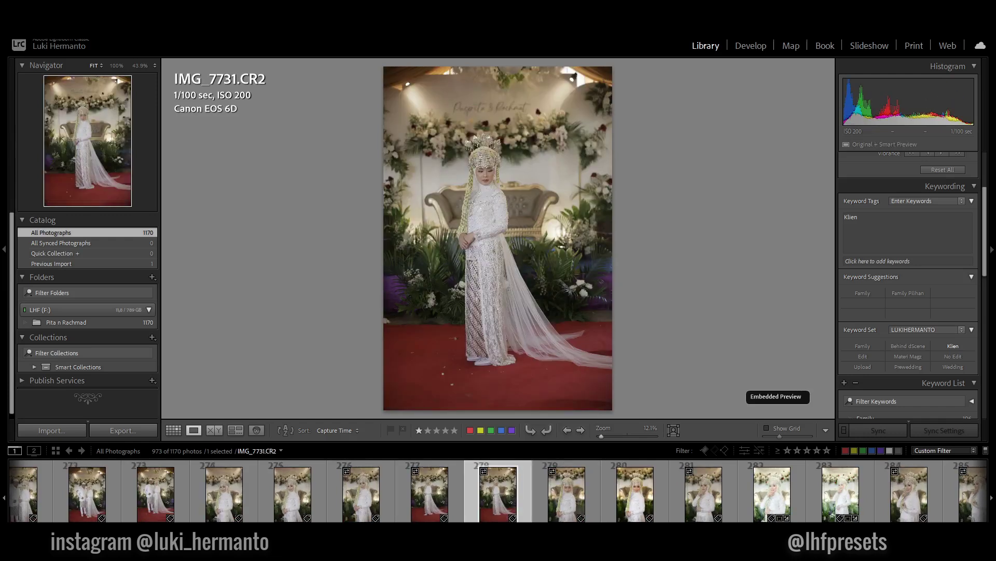
pyautogui.press('Right')
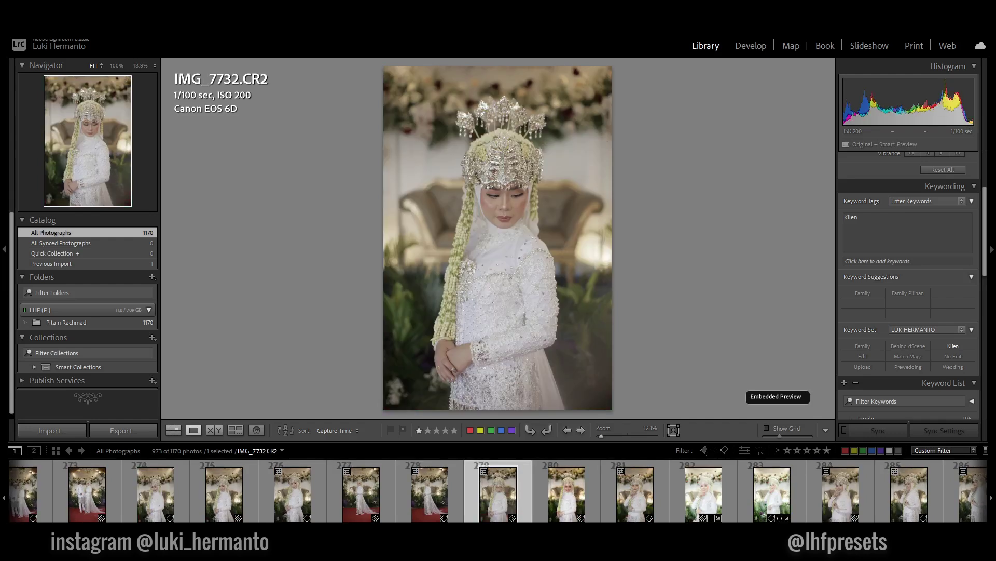
pyautogui.press('Right')
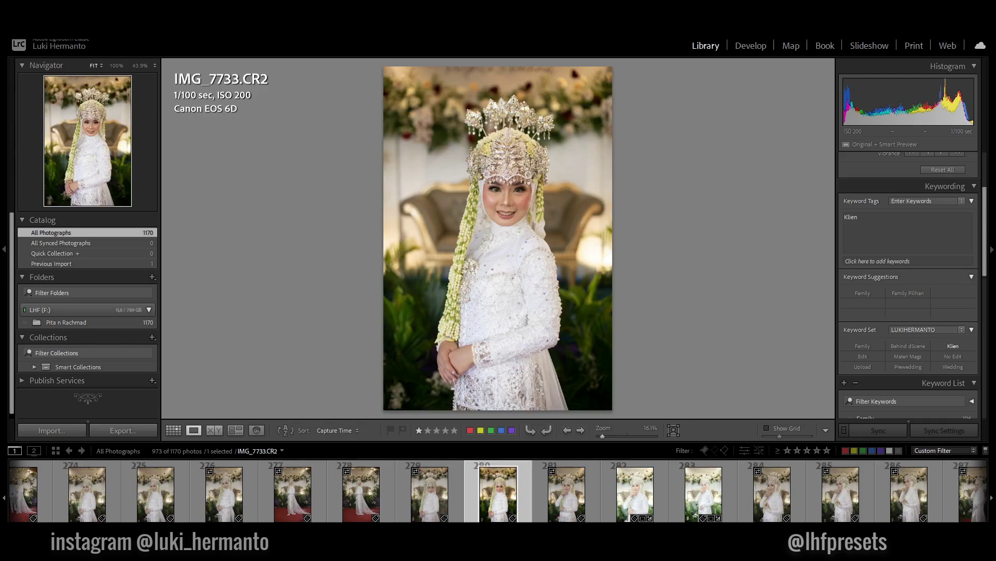
pyautogui.press('Left')
pyautogui.press('Right')
pyautogui.scroll(3, 956, 257)
# - Reset IMG_7733's develop settings to defaults, then review photos up to IMG_7739
pyautogui.click(937, 271)
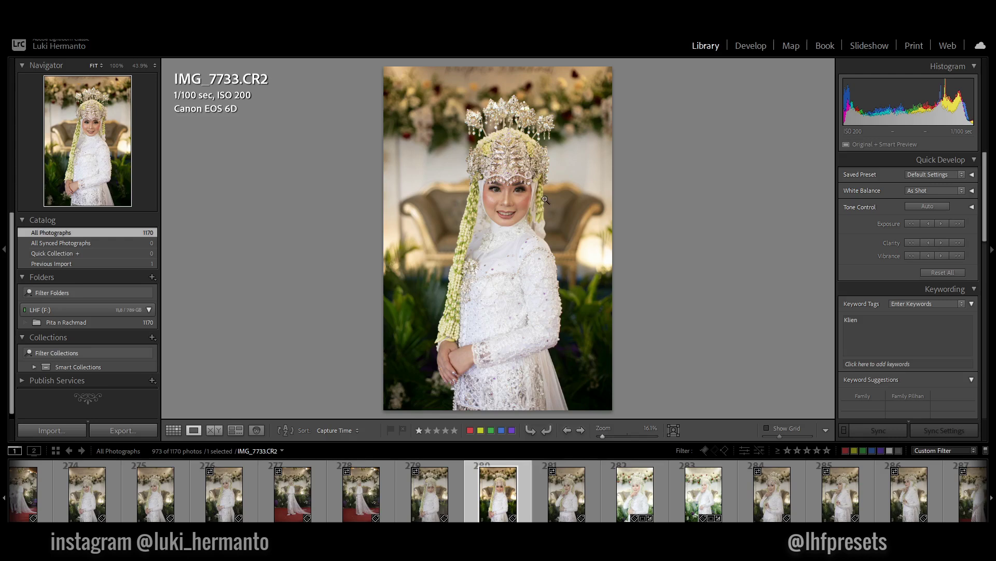
pyautogui.press('Right')
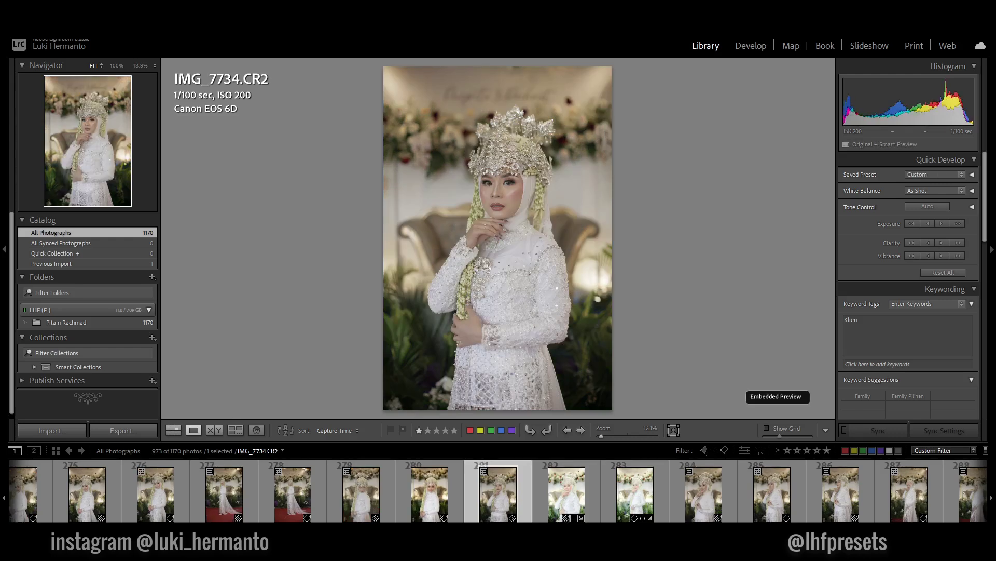
pyautogui.press('Right')
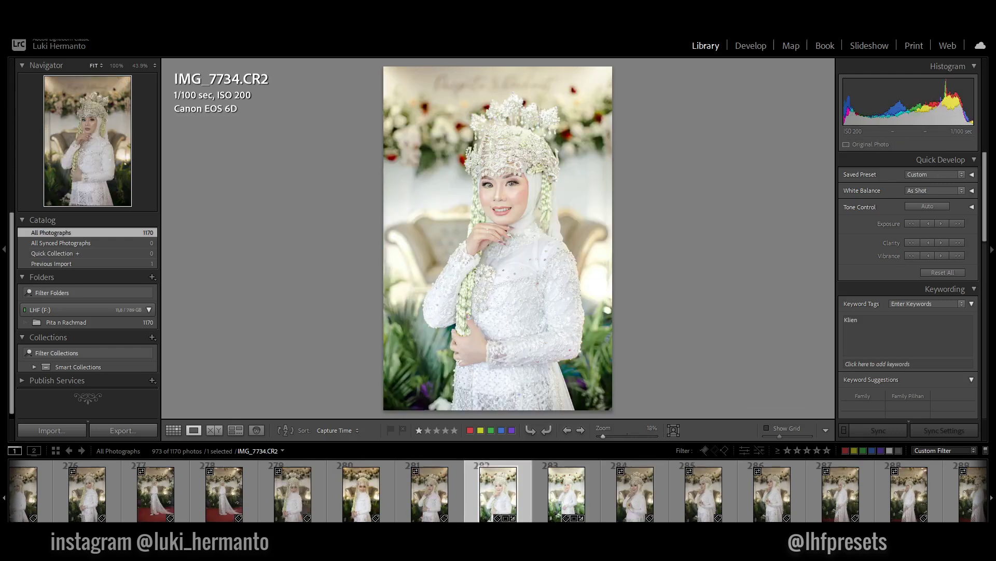
pyautogui.press('Right')
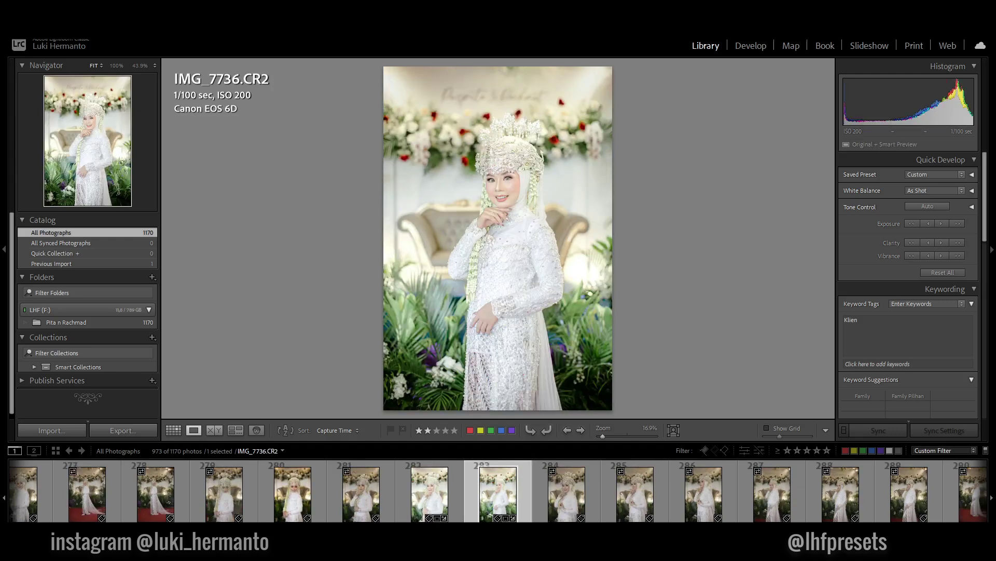
pyautogui.press('Right')
pyautogui.press('Right')
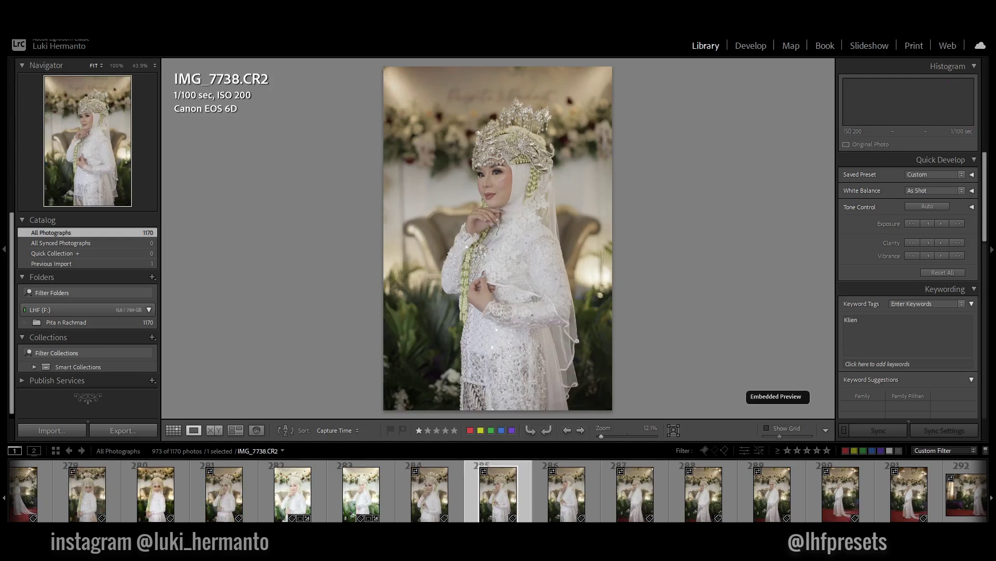
pyautogui.press('Right')
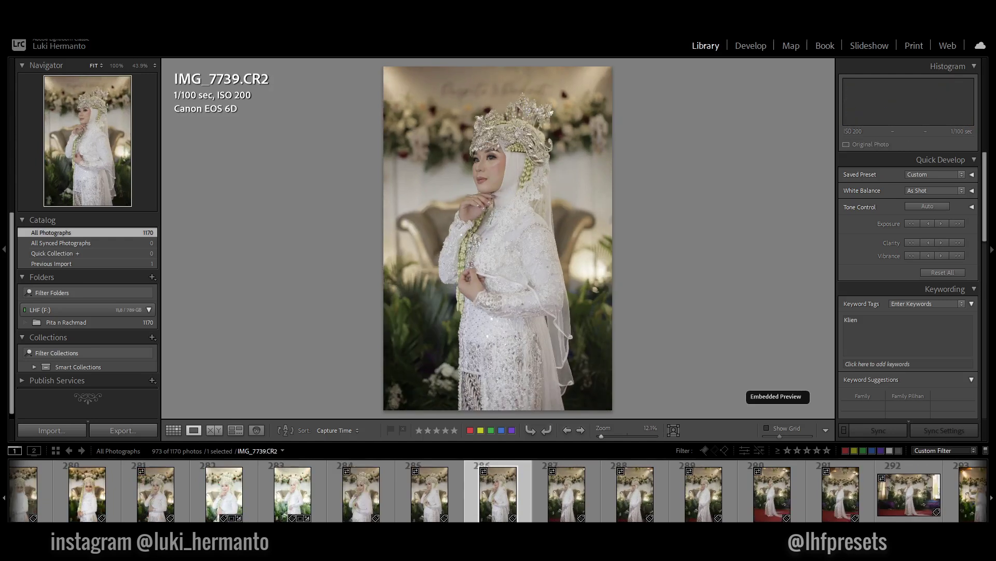
pyautogui.press('Right')
pyautogui.press('Right')
pyautogui.press('Right')
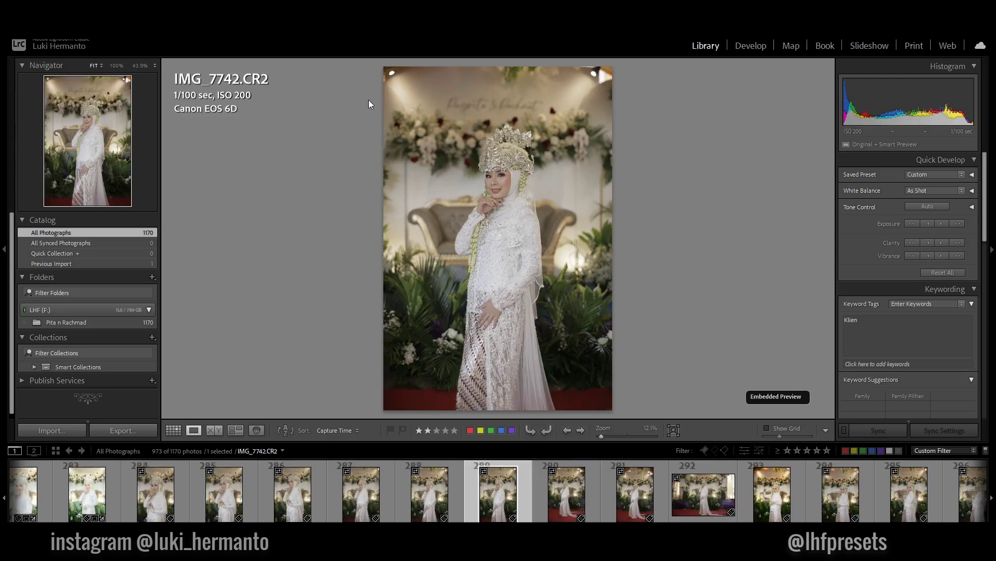
# - Review the full-length and wide stage shots IMG_7744 through IMG_7747
pyautogui.press('Right')
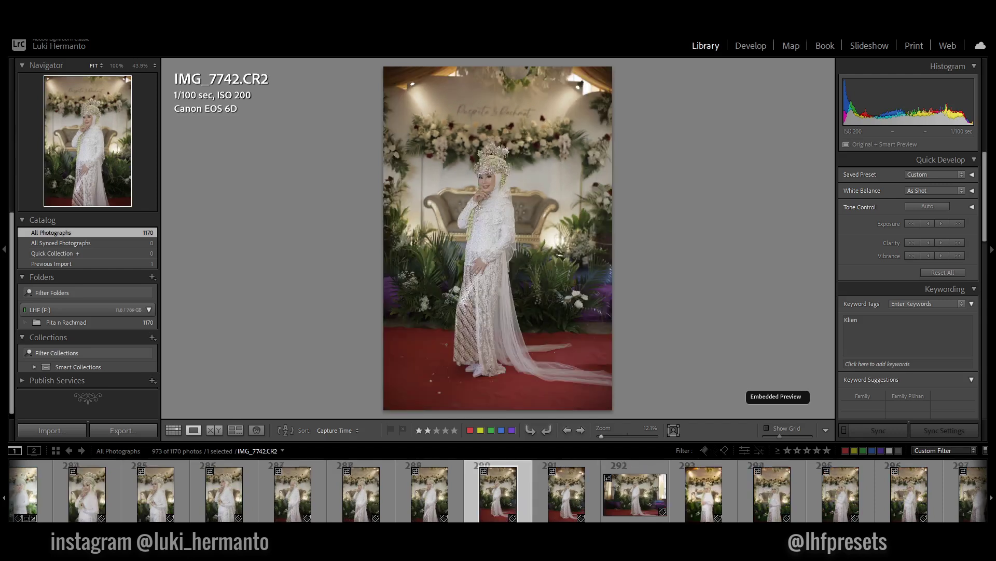
pyautogui.press('Right')
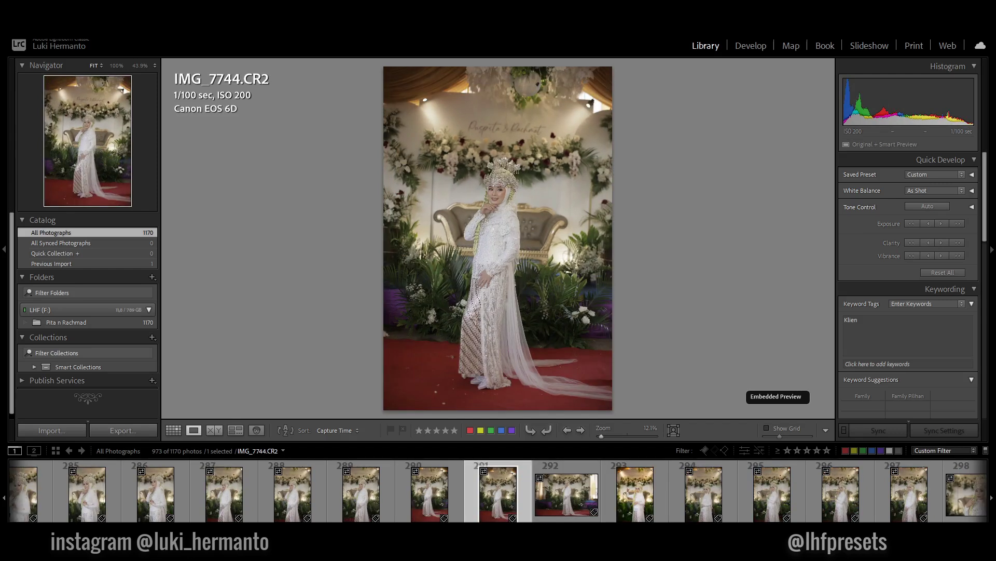
pyautogui.press('Right')
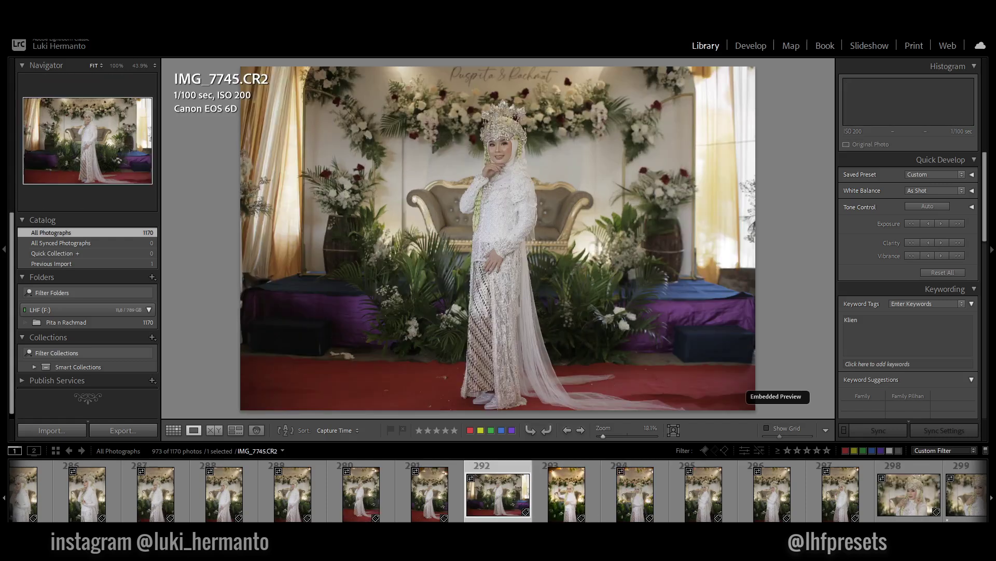
pyautogui.press('Right')
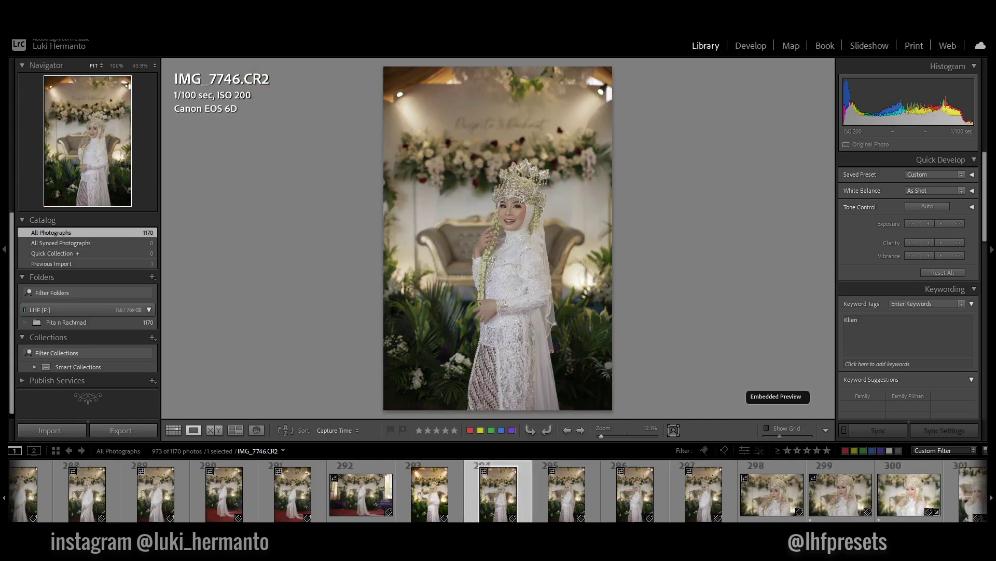
pyautogui.press('Left')
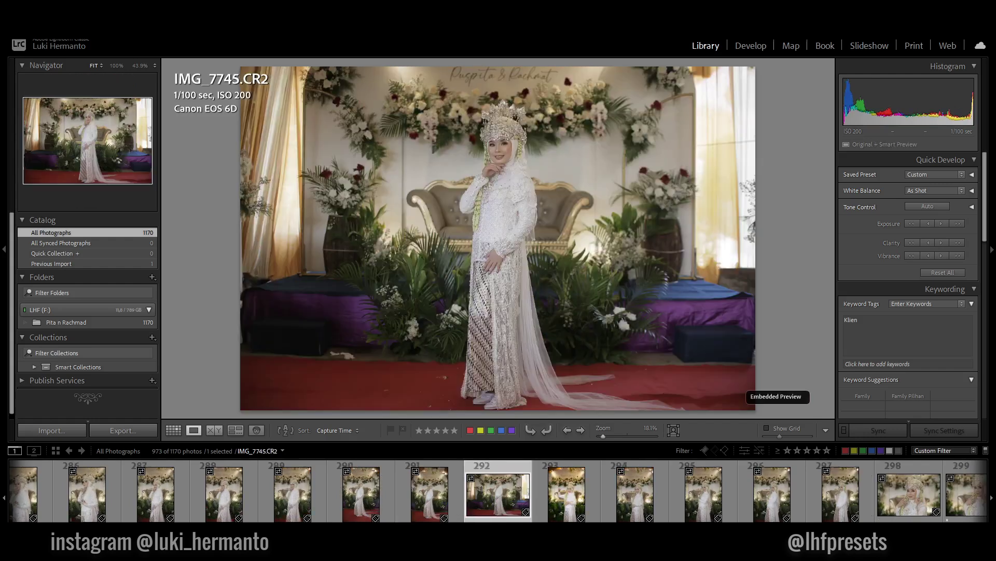
pyautogui.press('Right')
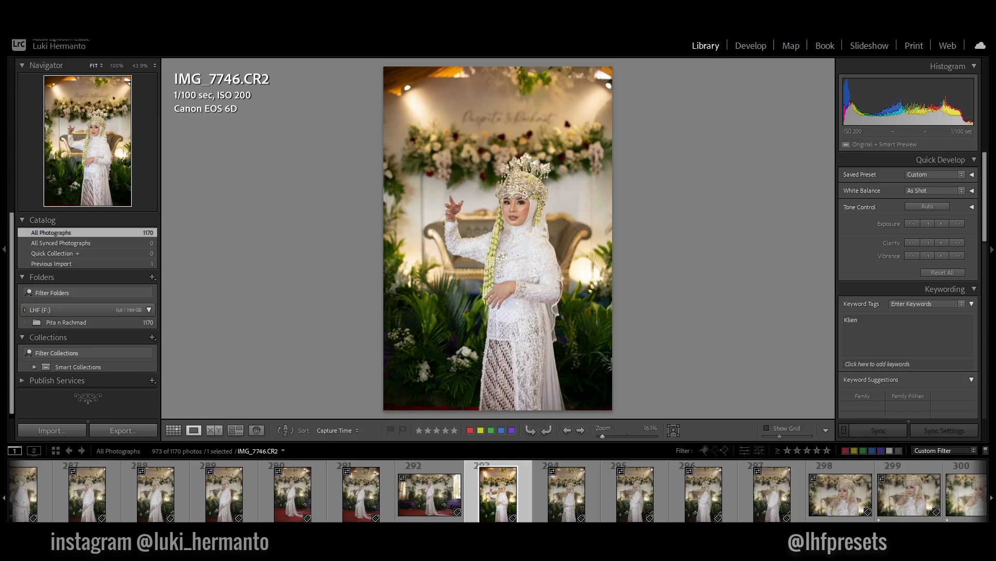
pyautogui.press('Right')
pyautogui.press('Left')
pyautogui.press('Right')
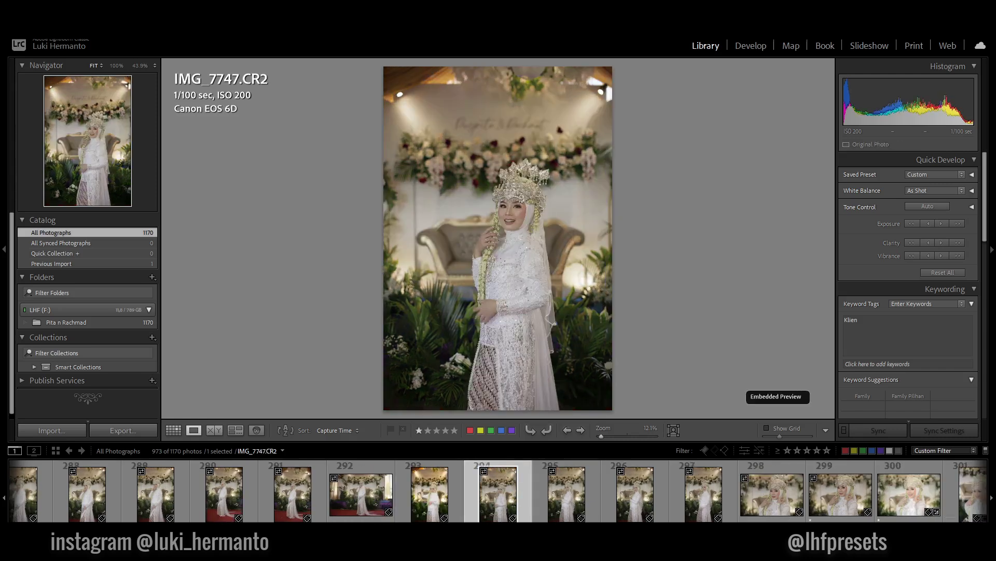
# - Review close-ups IMG_7748 to IMG_7753, then begin deleting IMG_7756
pyautogui.press('Right')
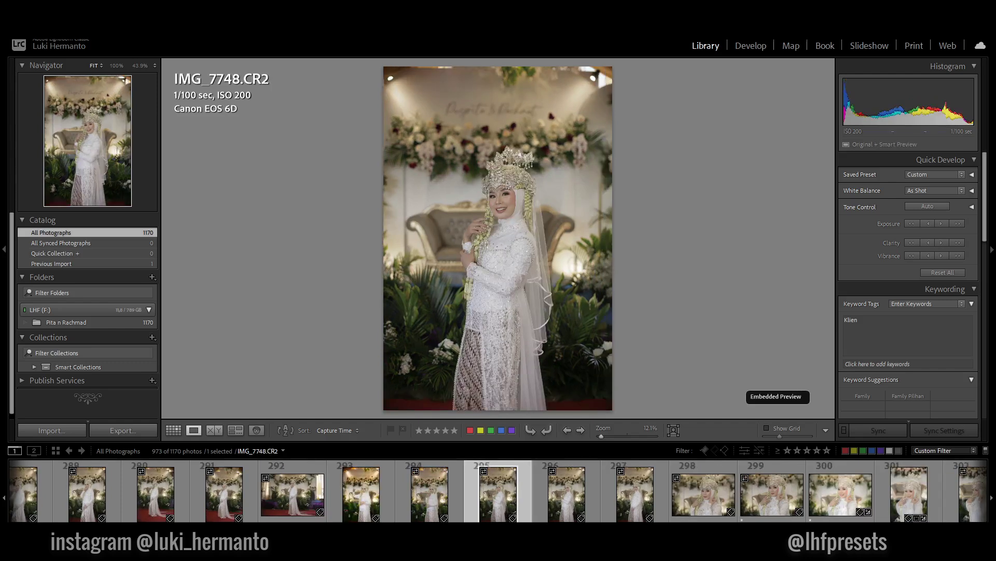
pyautogui.press('Right')
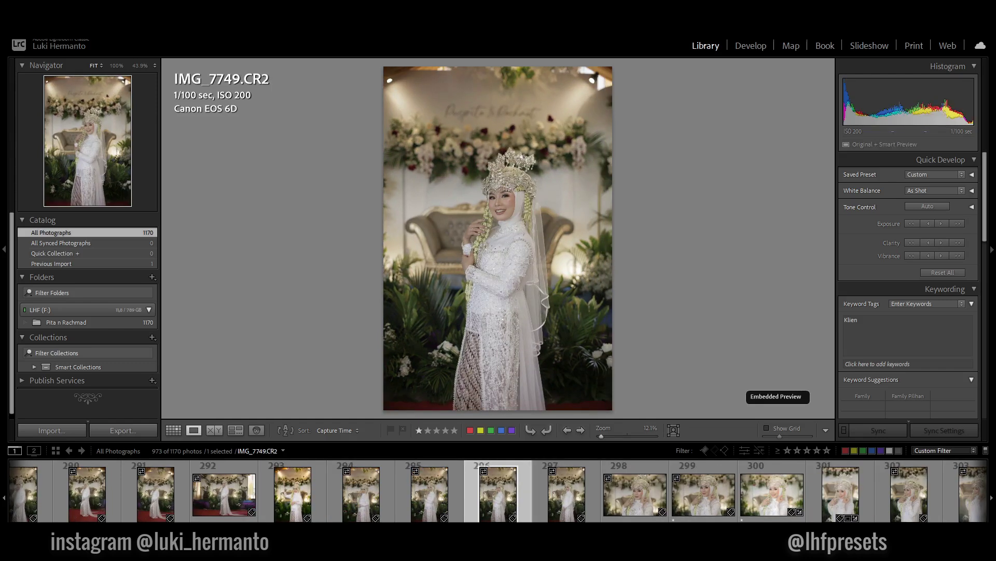
pyautogui.press('Right')
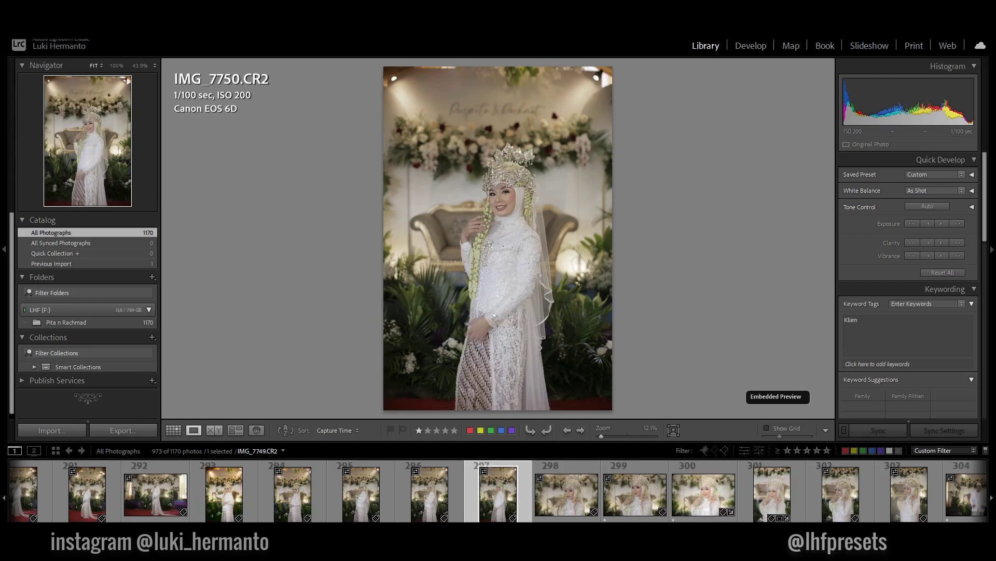
pyautogui.press('Right')
pyautogui.press('Right')
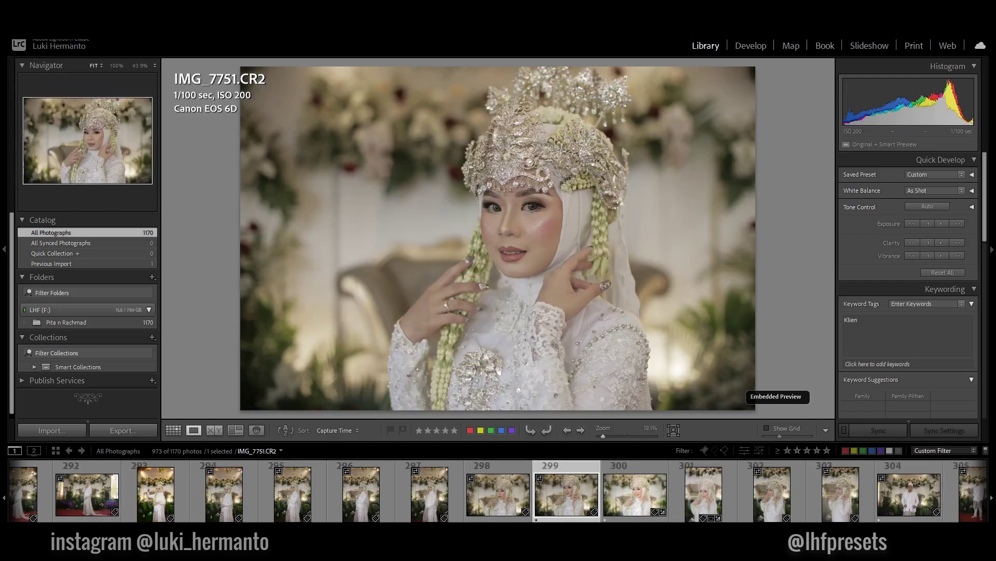
pyautogui.press('Right')
pyautogui.press('Left')
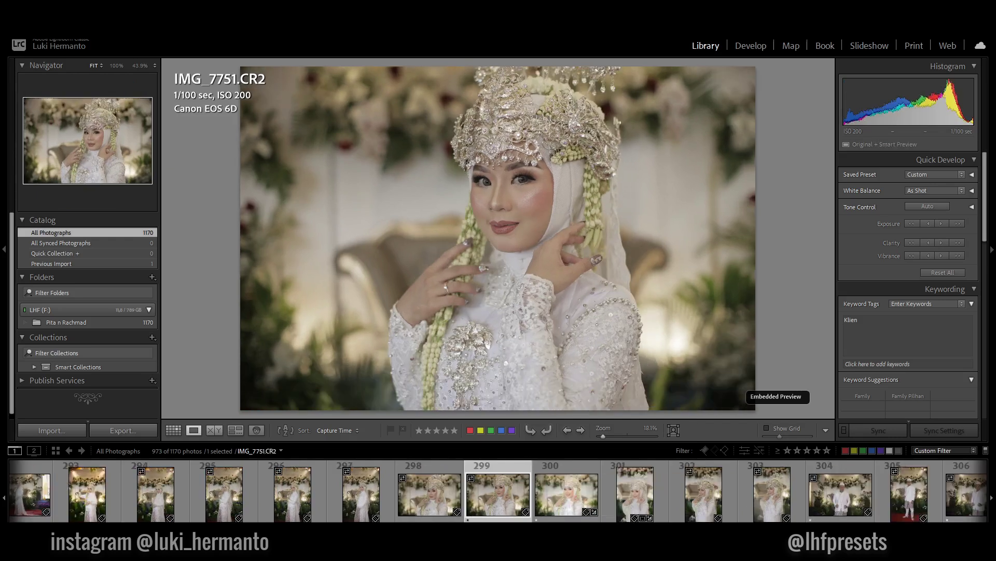
pyautogui.press('Right')
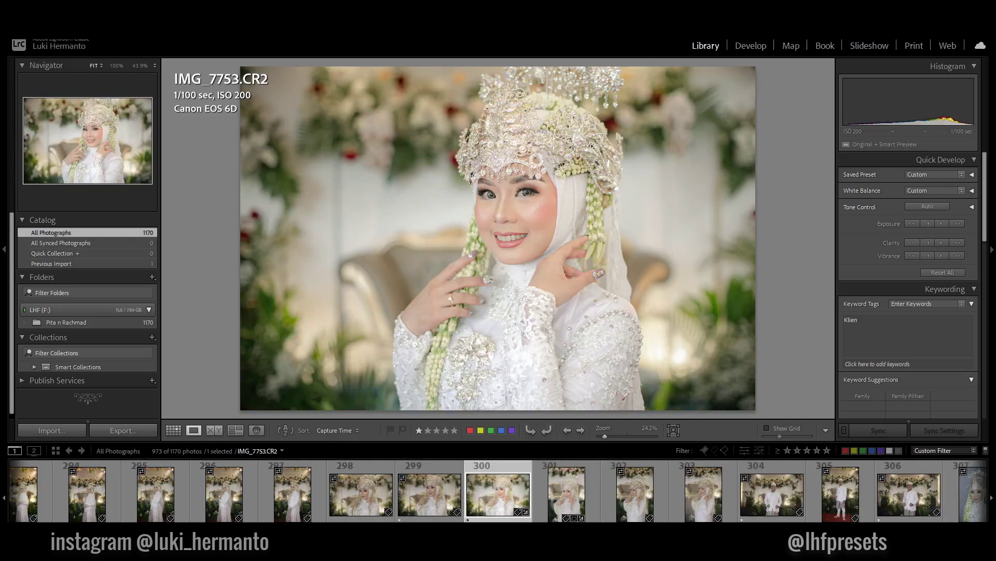
pyautogui.press('Right')
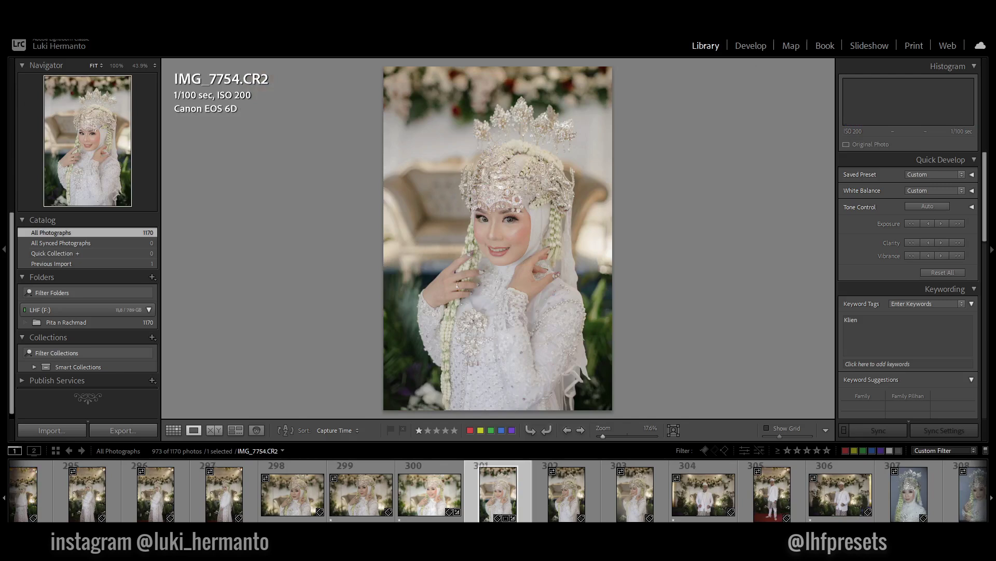
pyautogui.press('Right')
pyautogui.press('Right')
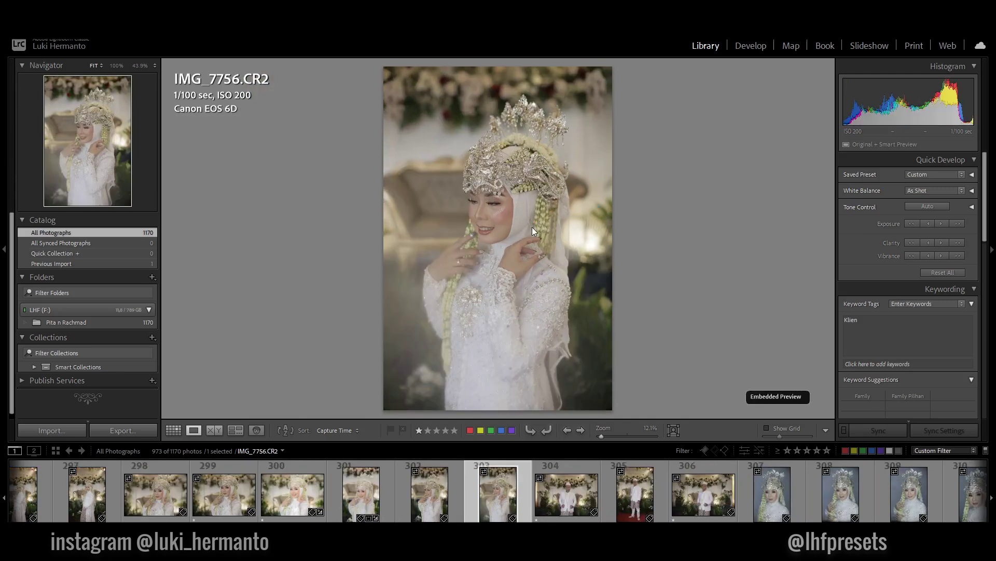
pyautogui.press('Delete')
# - Remove the rejected photo from the catalog
pyautogui.press('Return')
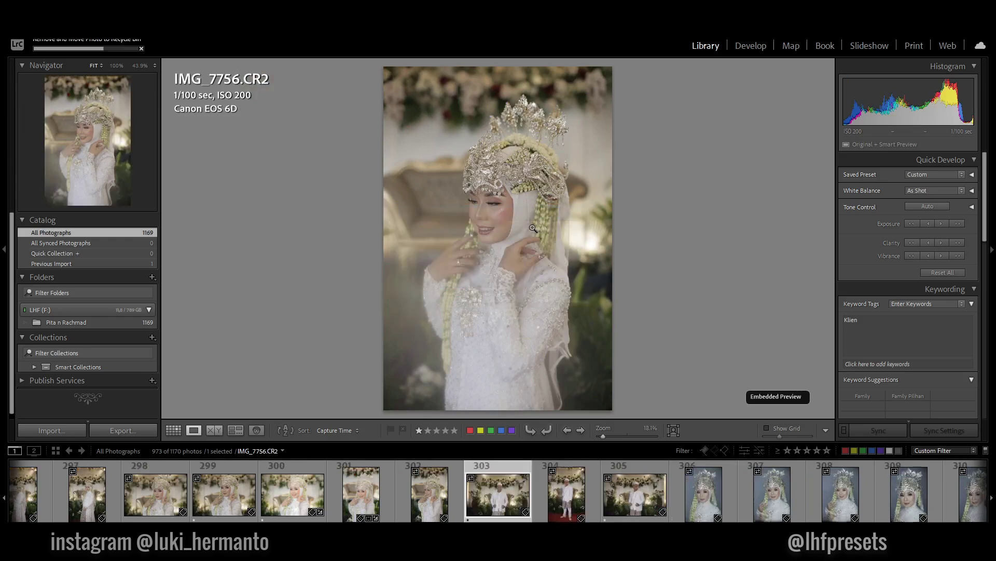
pyautogui.press('Right')
pyautogui.press('Left')
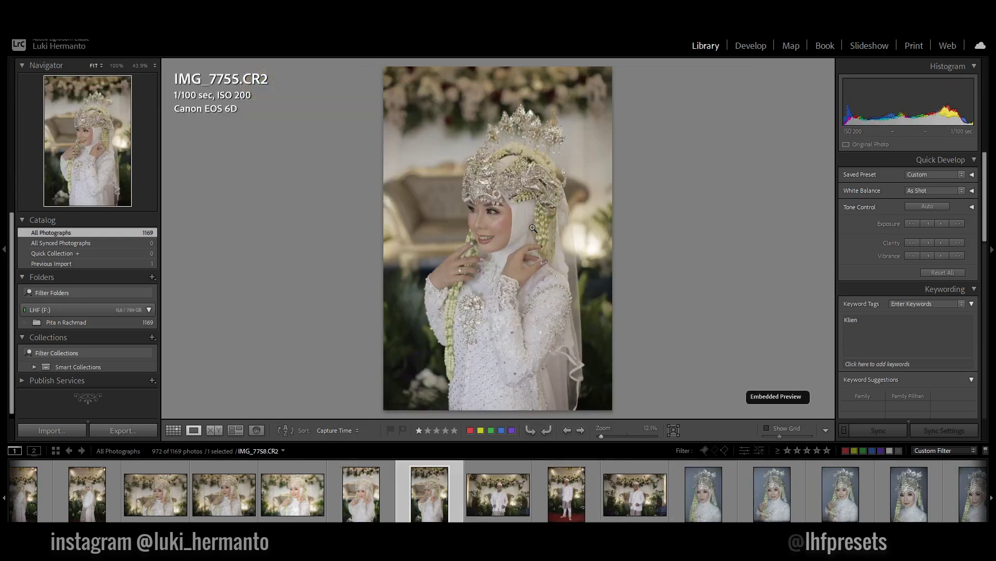
pyautogui.press('Right')
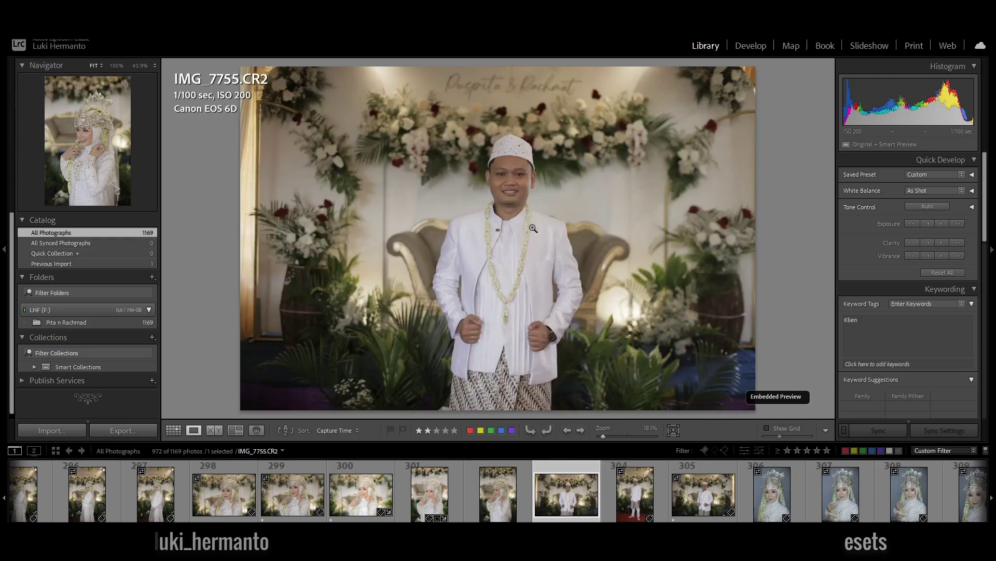
# - Give IMG_7760 a two-star rating
pyautogui.press('Right')
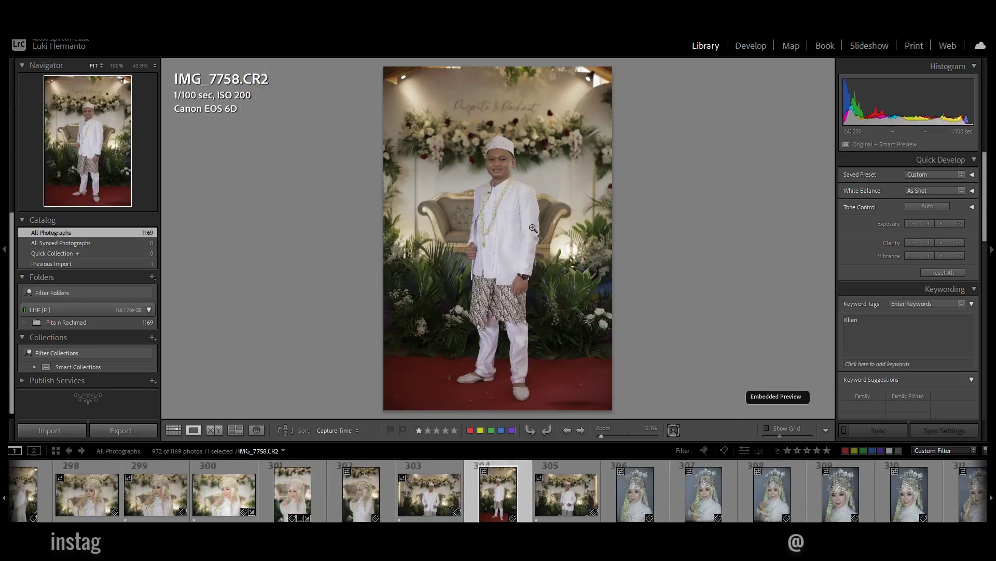
pyautogui.press('Left')
pyautogui.press('Left')
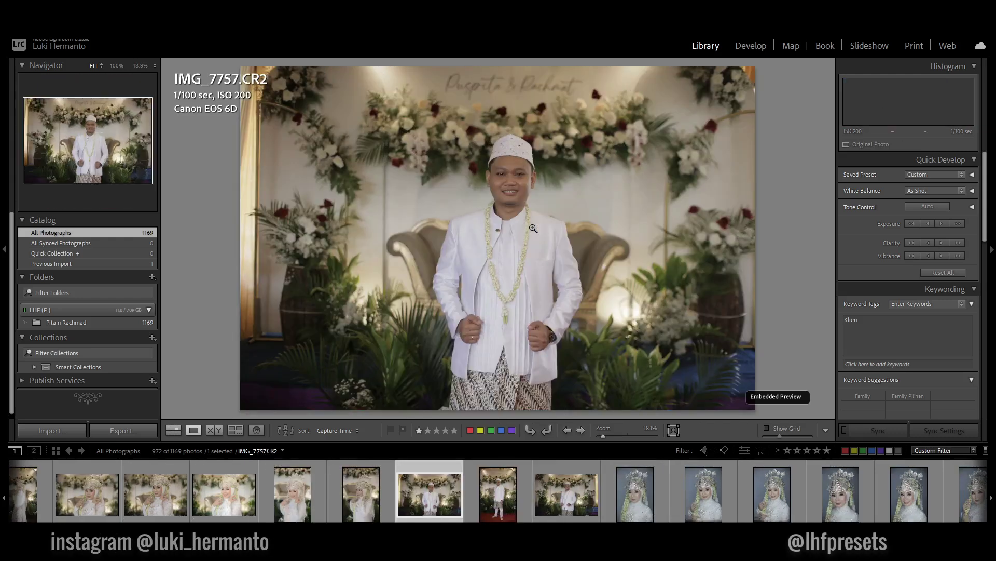
pyautogui.press('Right')
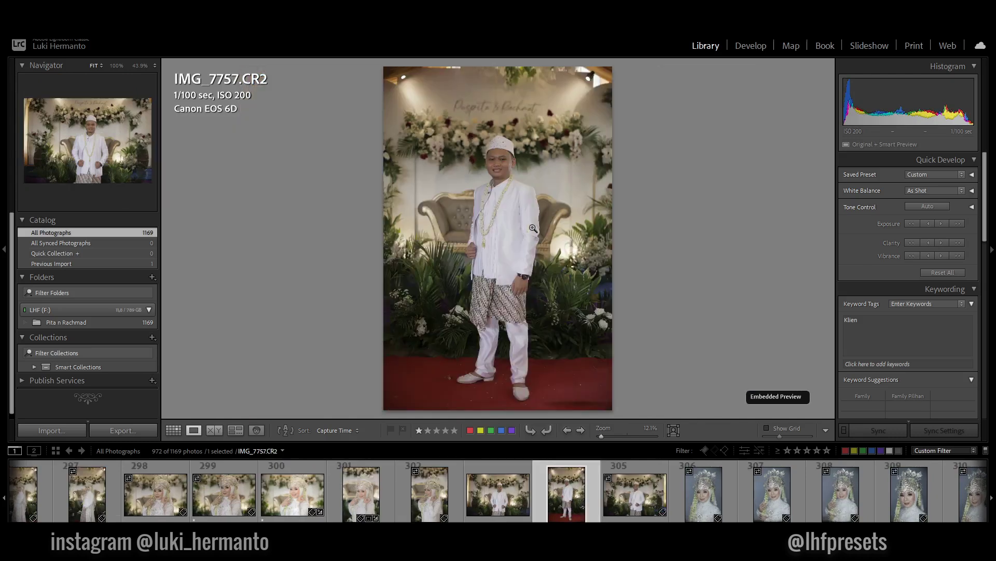
pyautogui.press('Right')
pyautogui.press('Right')
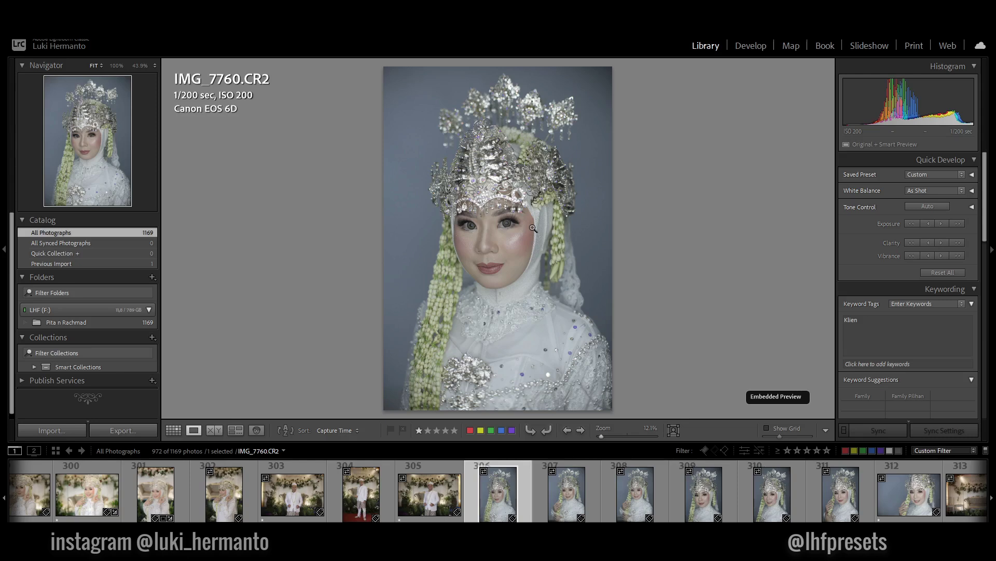
pyautogui.press('2')
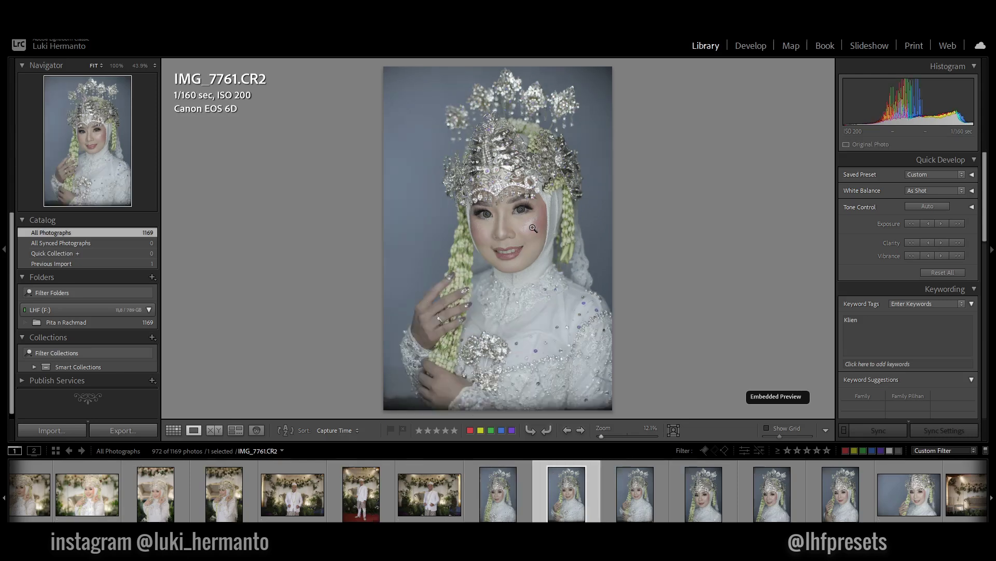
# - Give IMG_7763 a one-star rating
pyautogui.press('Right')
pyautogui.press('Right')
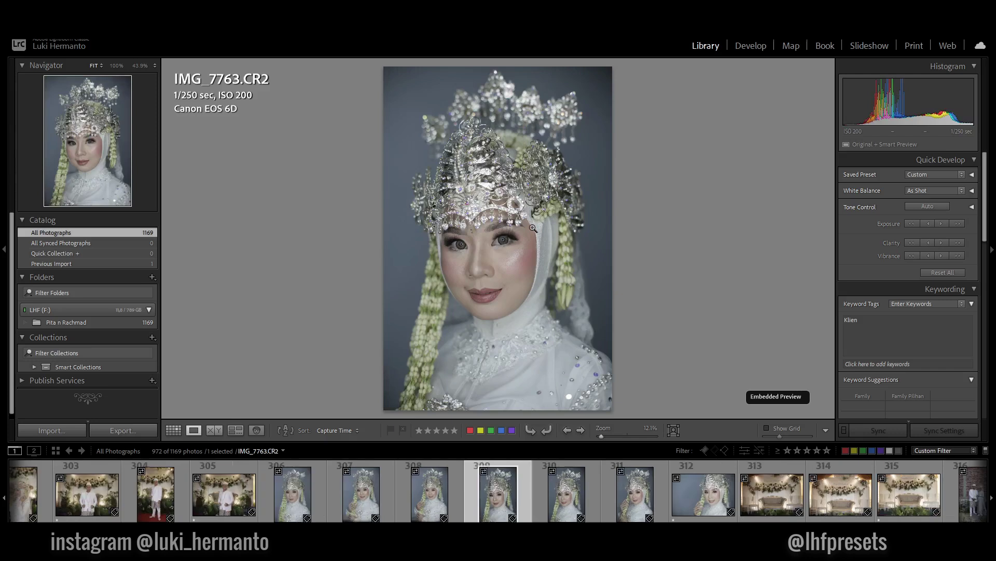
# - Review onward past the decor shots, comparing IMG_7766 and IMG_7769, to reach IMG_7770
pyautogui.press('Right')
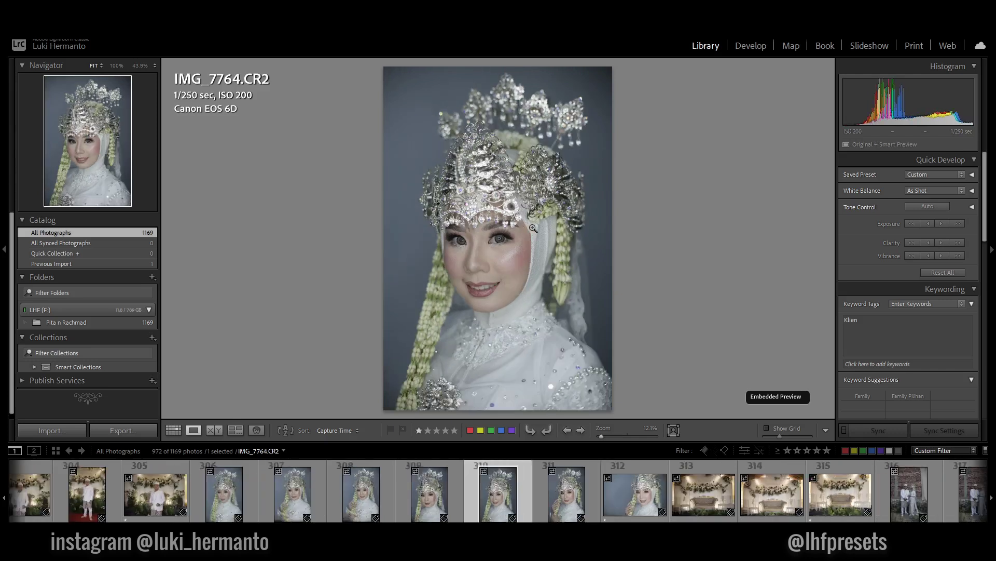
pyautogui.press('Left')
pyautogui.press('1')
pyautogui.press('Right')
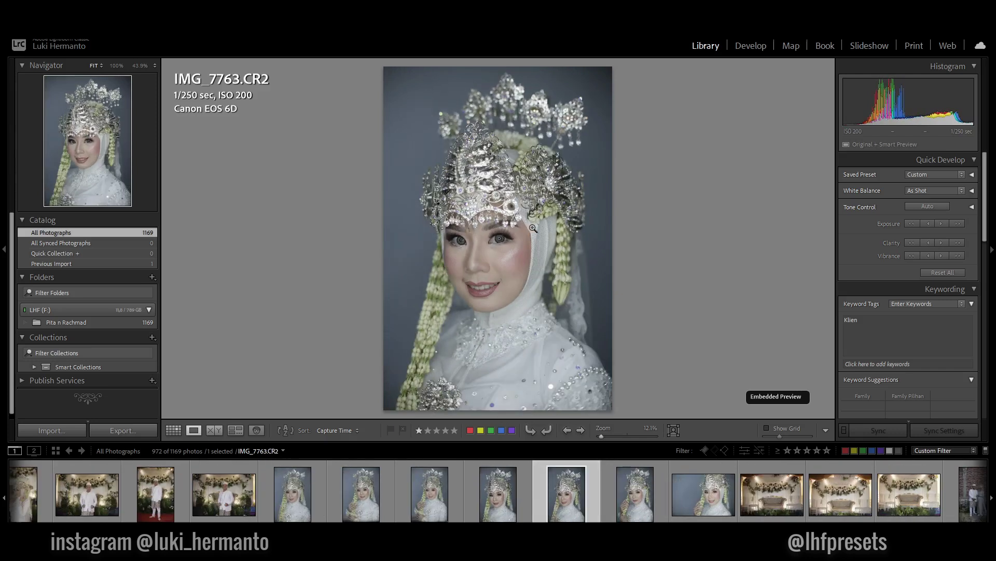
pyautogui.press('Right')
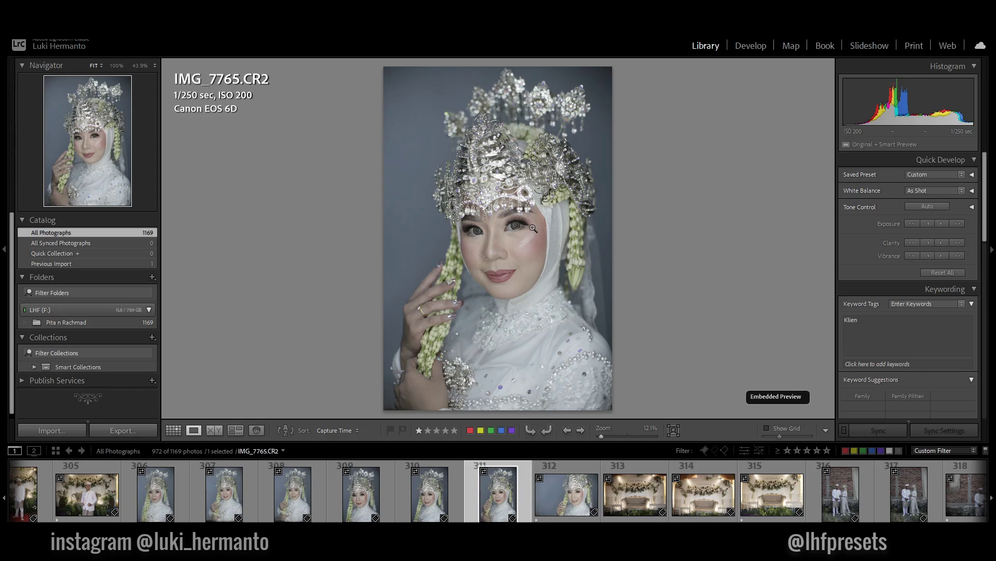
pyautogui.press('Right')
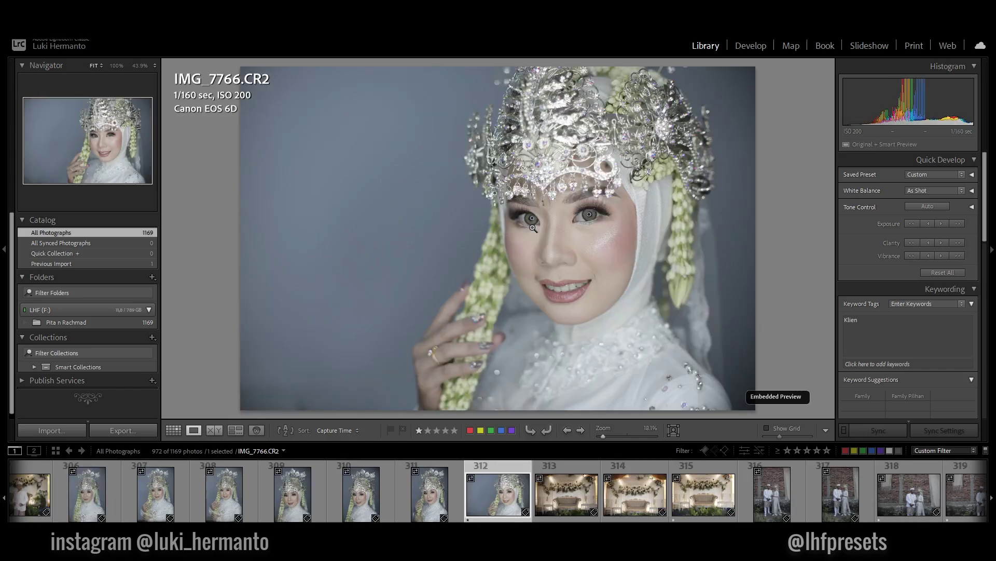
pyautogui.press('Right')
pyautogui.press('Right')
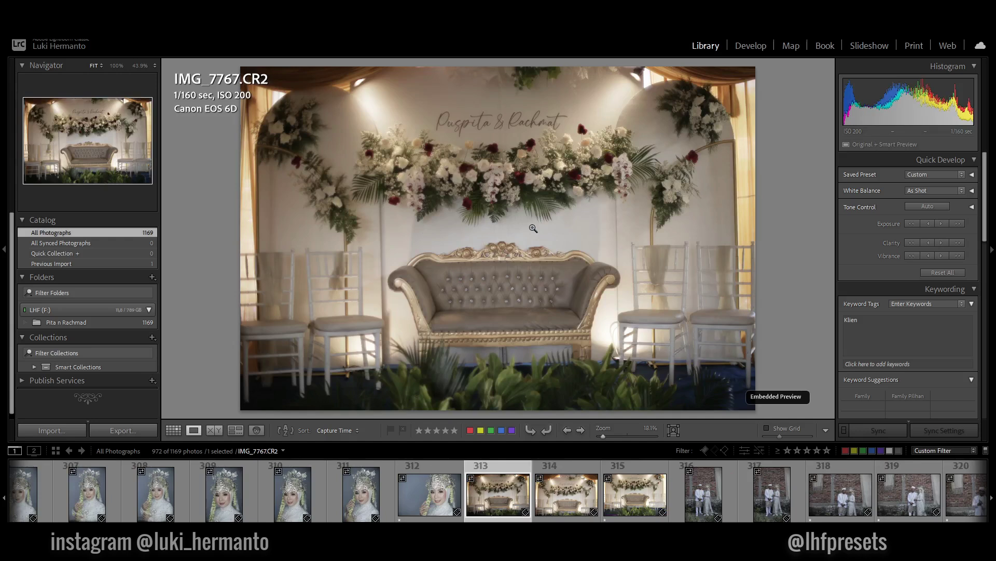
pyautogui.press('Right')
pyautogui.press('Right')
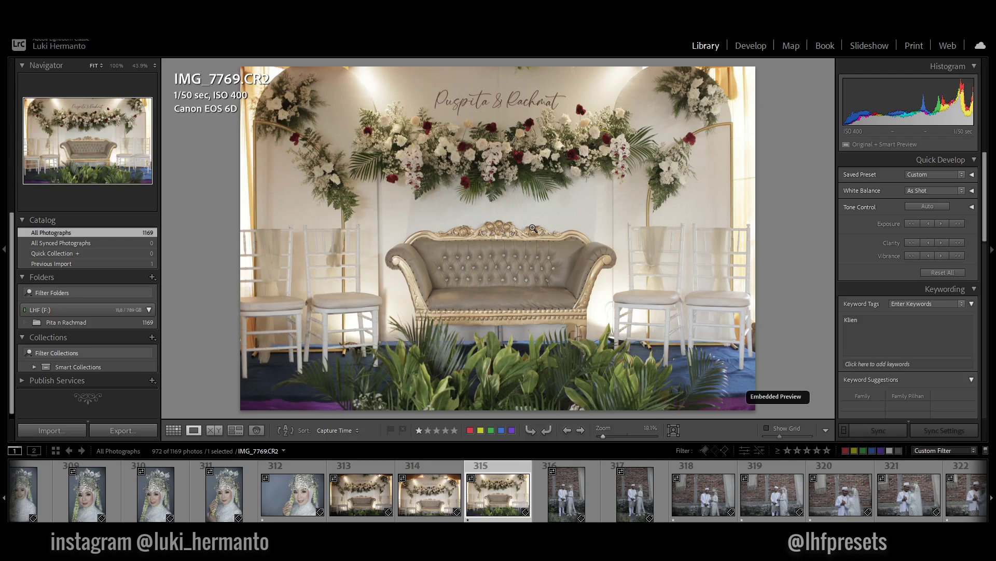
pyautogui.click(289, 498)
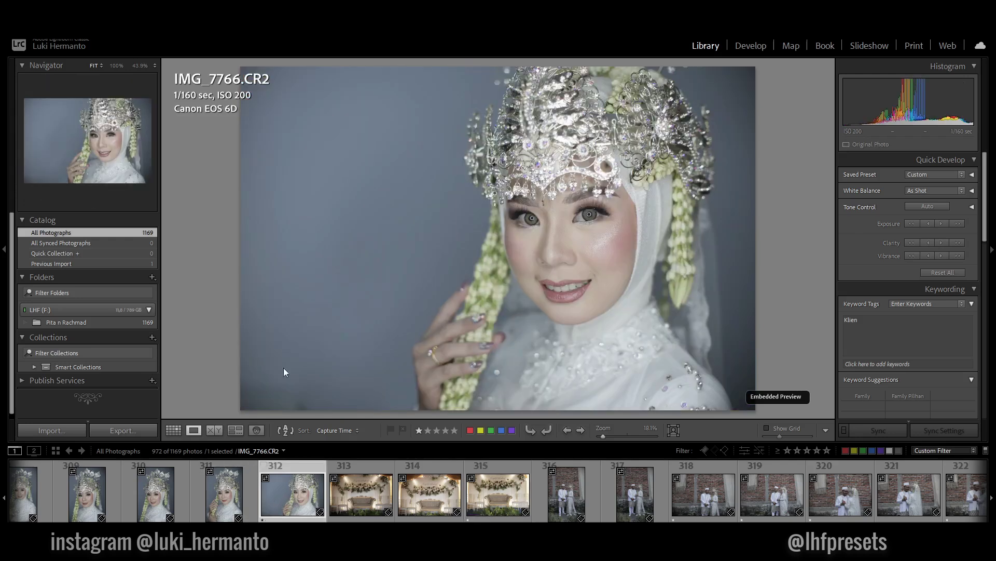
pyautogui.click(503, 495)
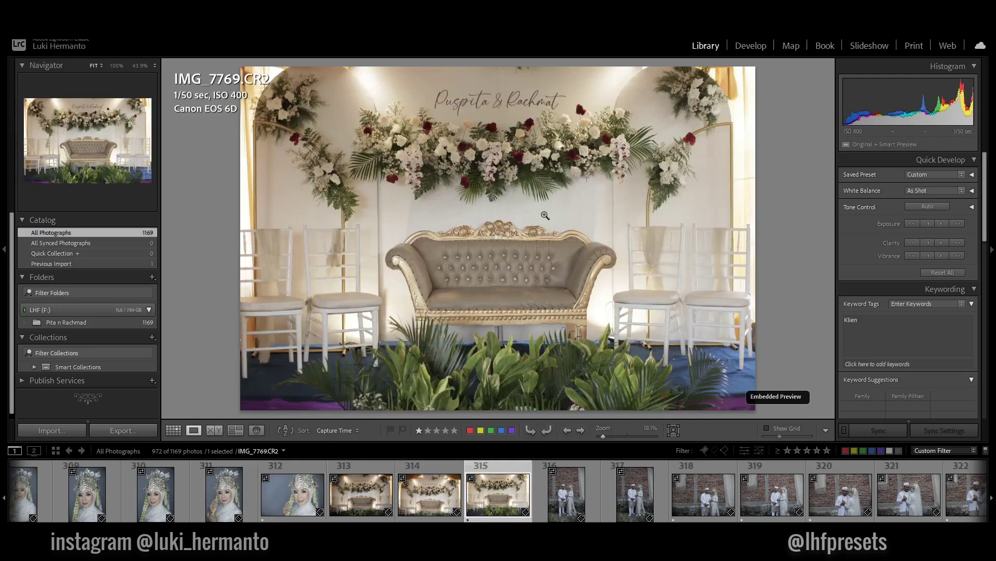
pyautogui.press('Right')
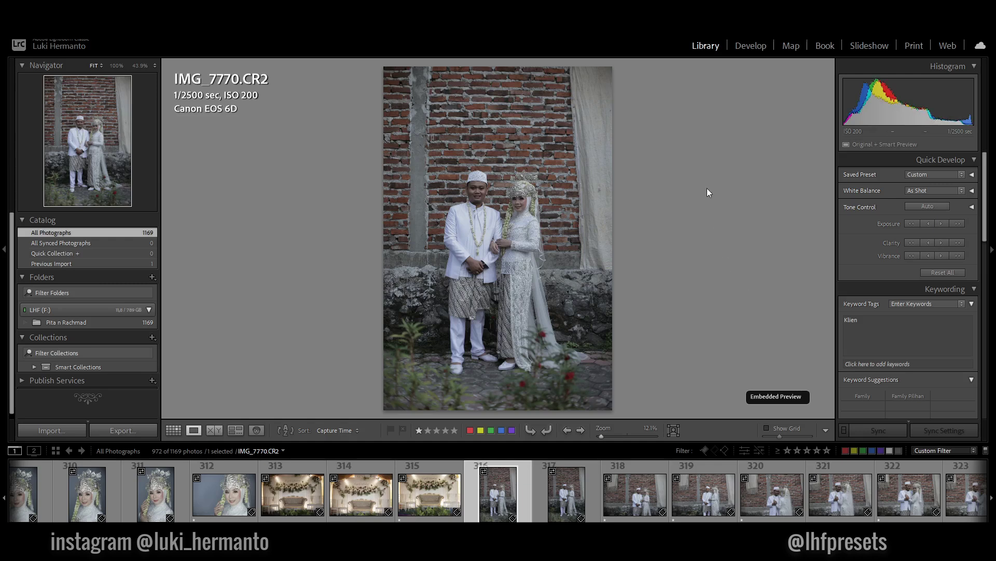
# - Rate IMG_7775, the couple by the brick wall, one star and move on to IMG_7778
pyautogui.press('Right')
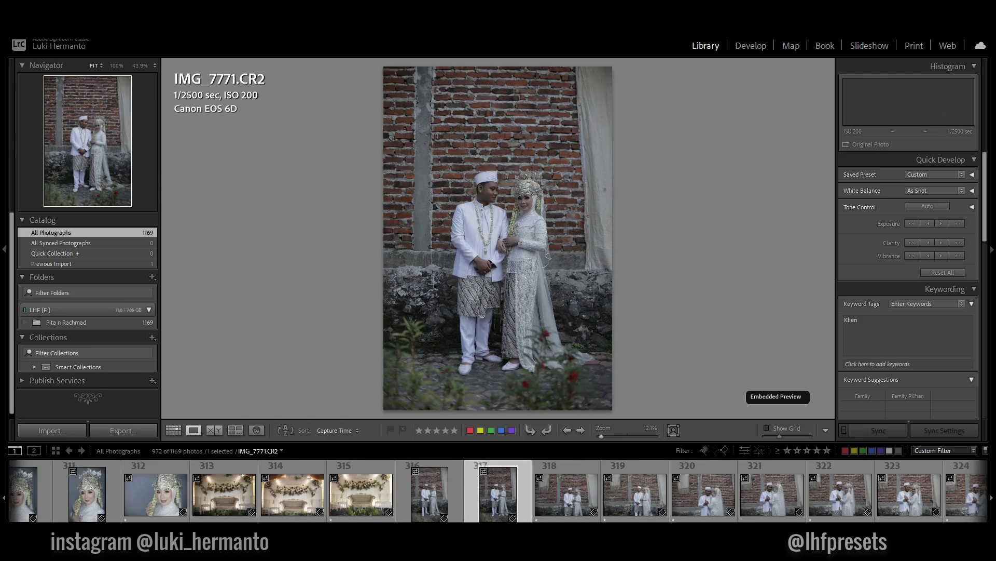
pyautogui.press('Left')
pyautogui.press('Right')
pyautogui.press('Right')
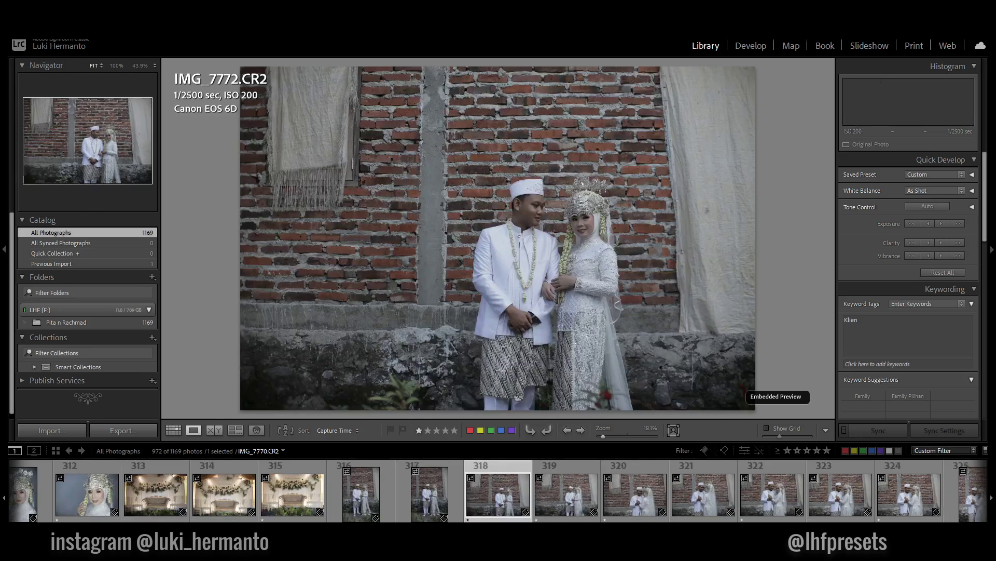
pyautogui.press('Right')
pyautogui.press('Right')
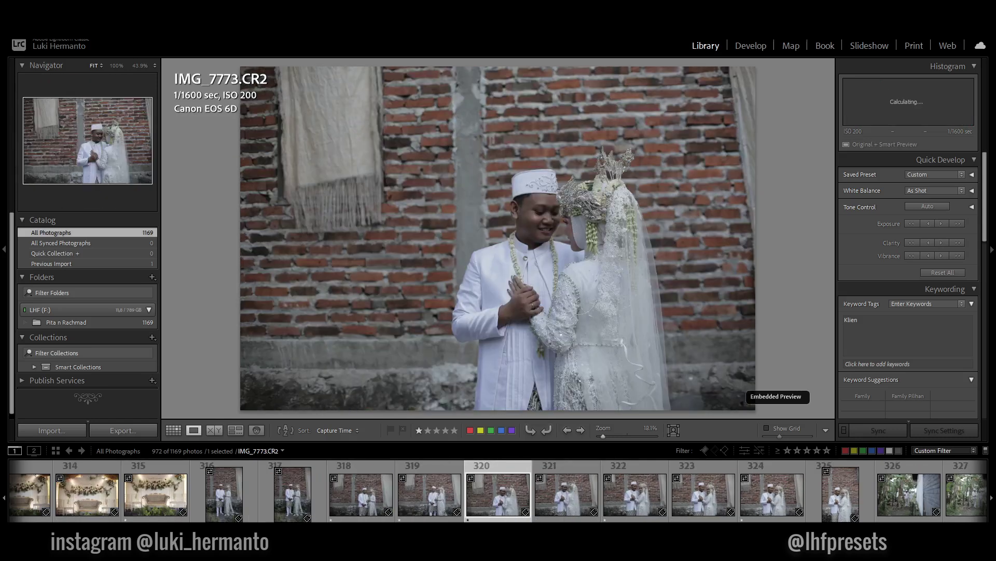
pyautogui.press('Right')
pyautogui.press('Right')
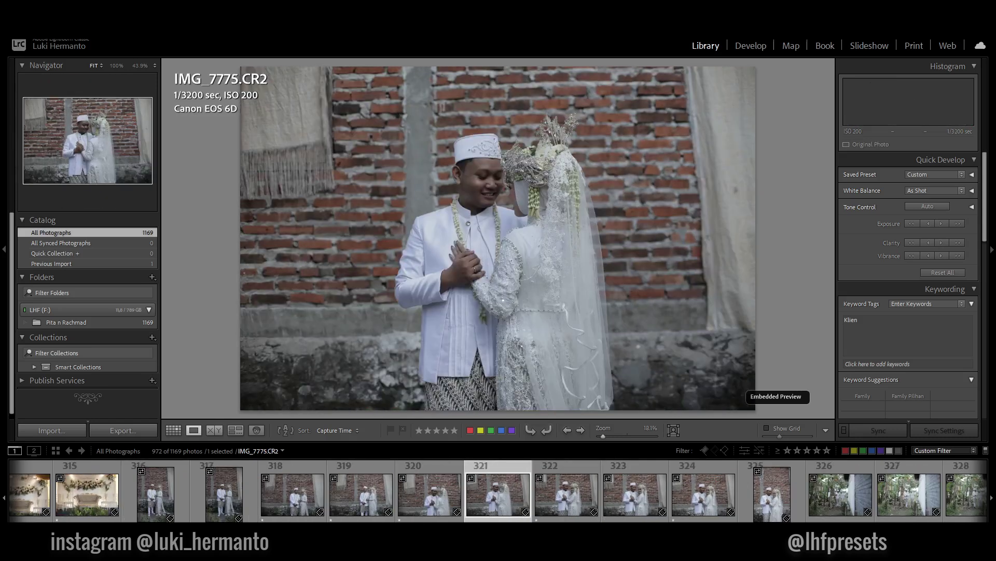
pyautogui.press('1')
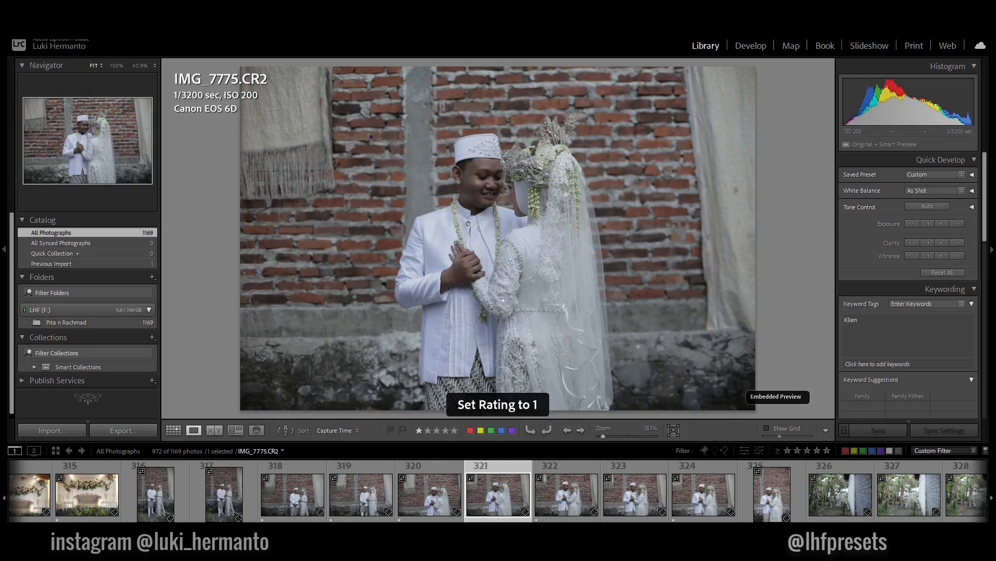
pyautogui.press('Right')
pyautogui.press('Right')
pyautogui.press('Right')
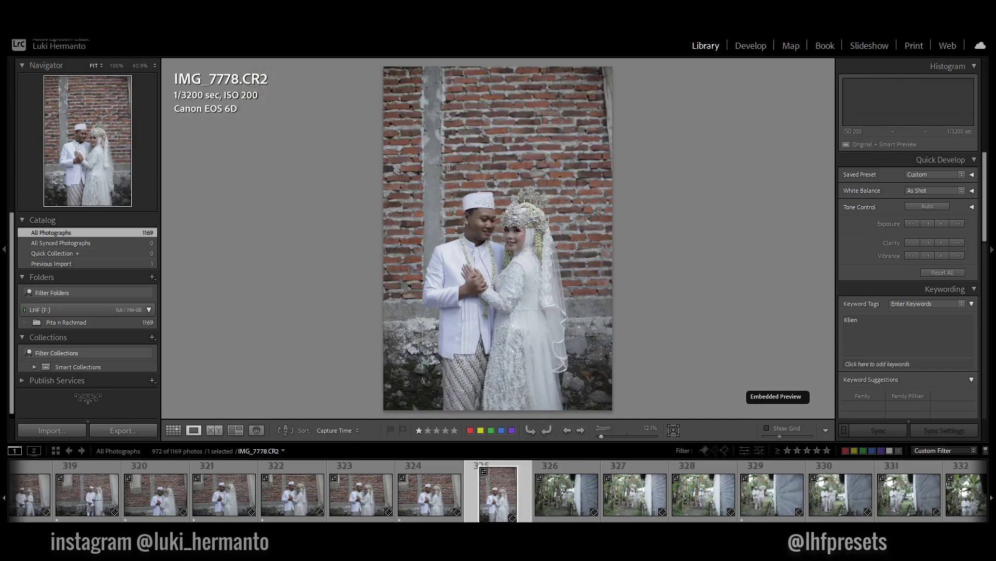
pyautogui.press('Right')
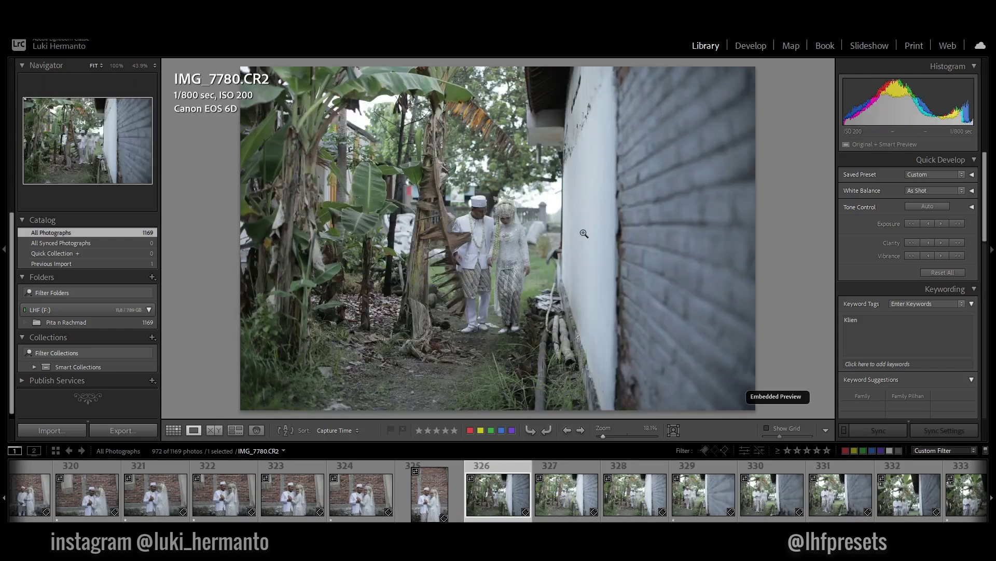
# - Zoom in on the couple to check sharpness, then return to Fit view
pyautogui.press('Right')
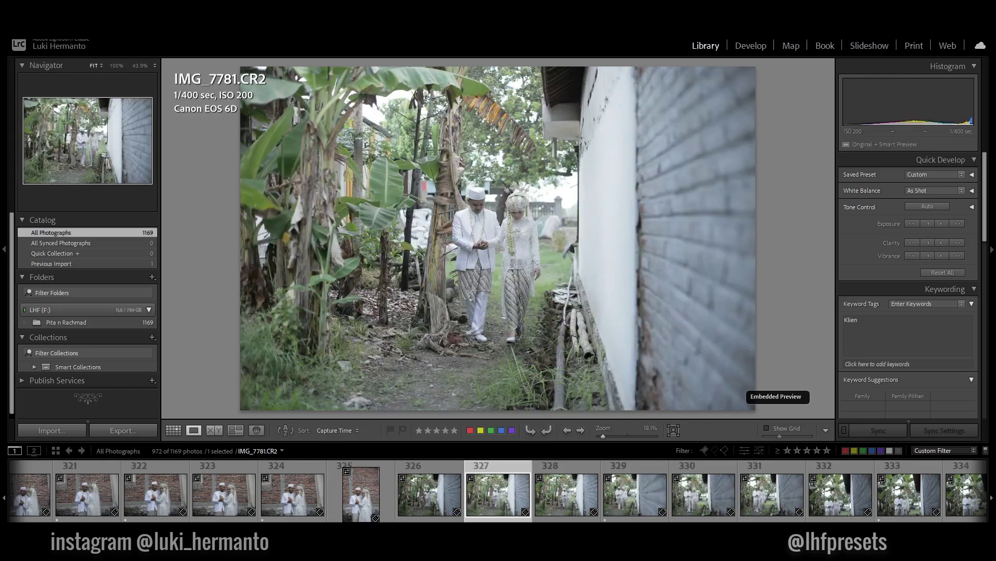
pyautogui.press('Right')
pyautogui.press('Right')
pyautogui.press('Right')
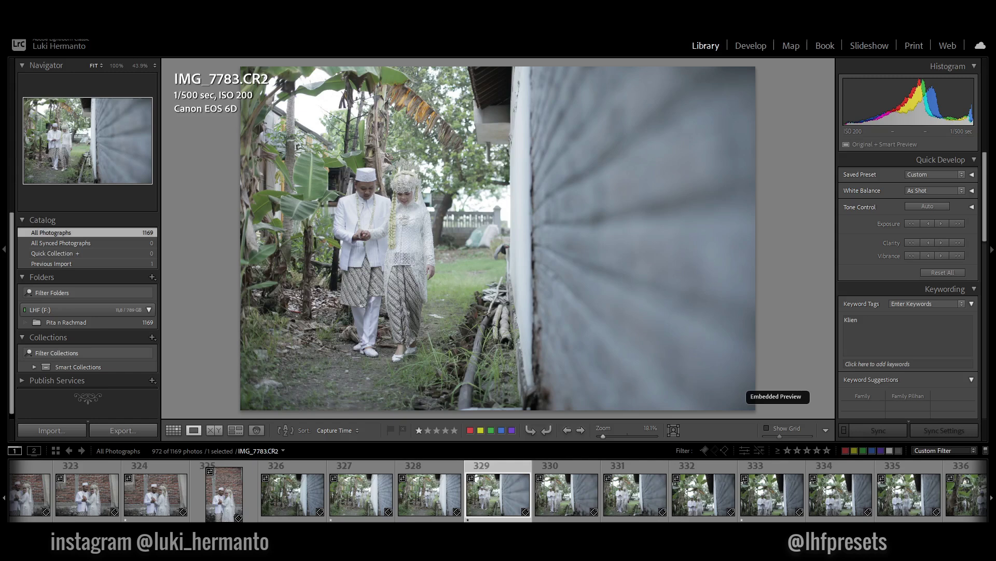
pyautogui.press('Right')
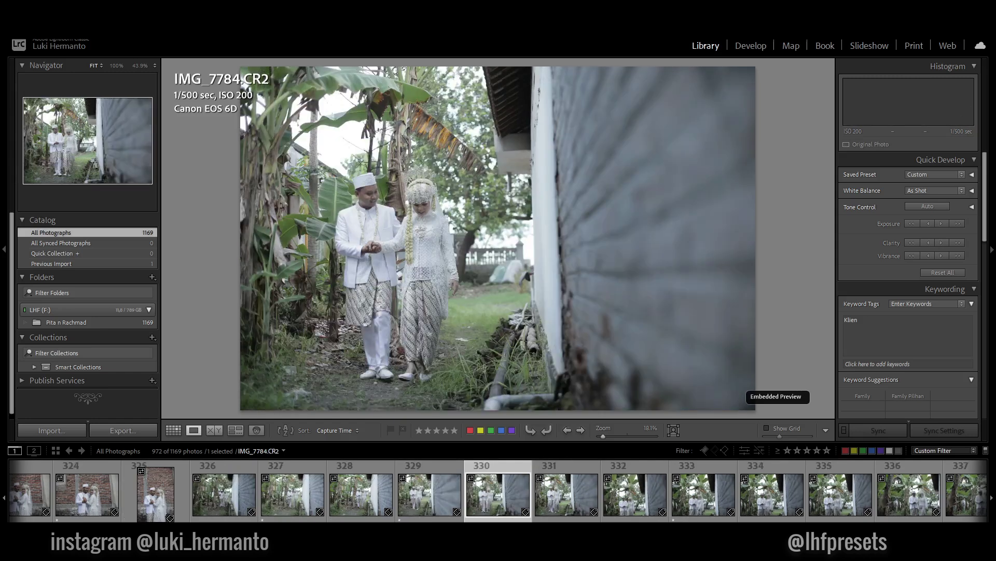
pyautogui.press('Right')
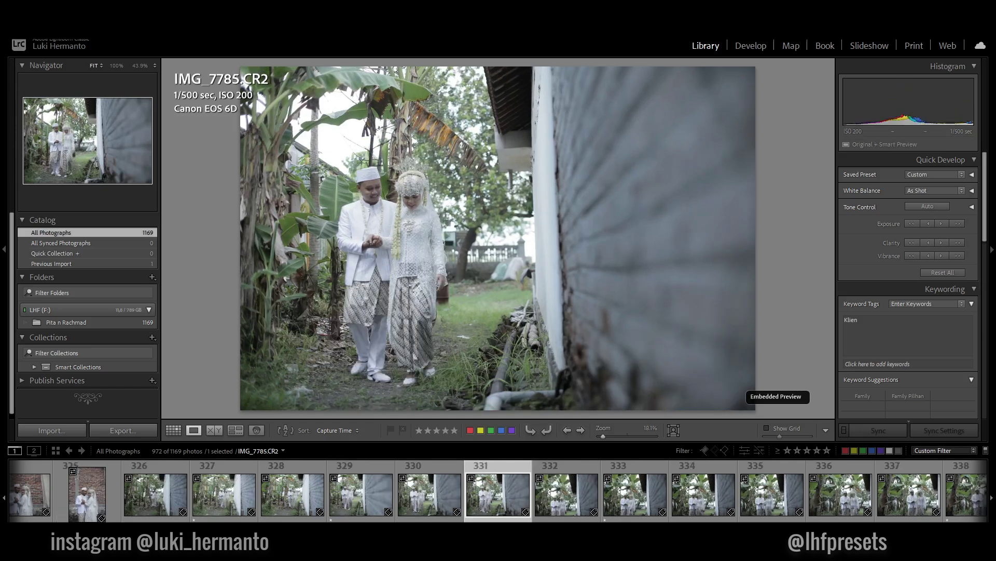
pyautogui.press('Right')
pyautogui.press('Right')
pyautogui.press('Right')
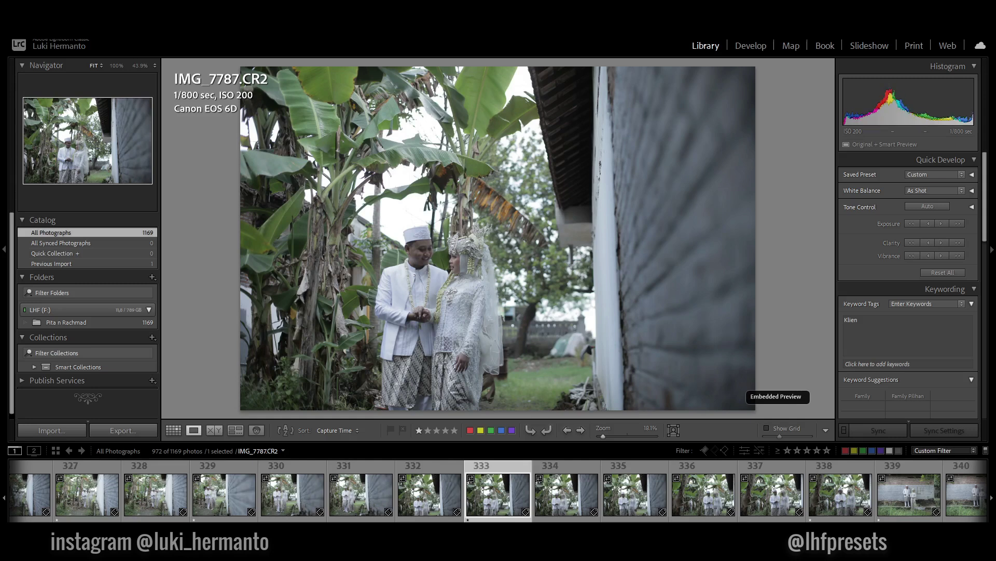
pyautogui.click(421, 258)
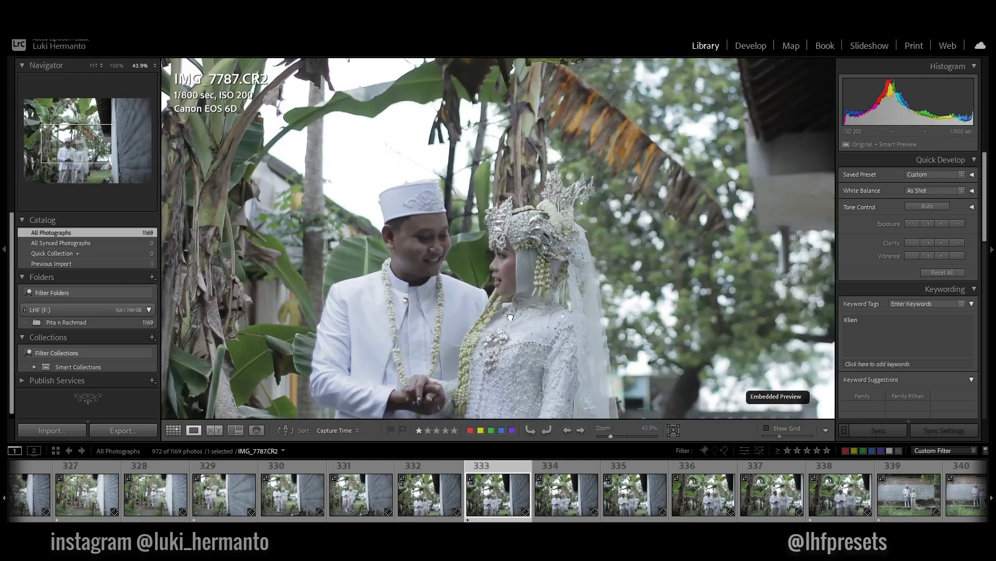
pyautogui.moveTo(512, 318); pyautogui.dragTo(512, 252)
pyautogui.click(529, 243)
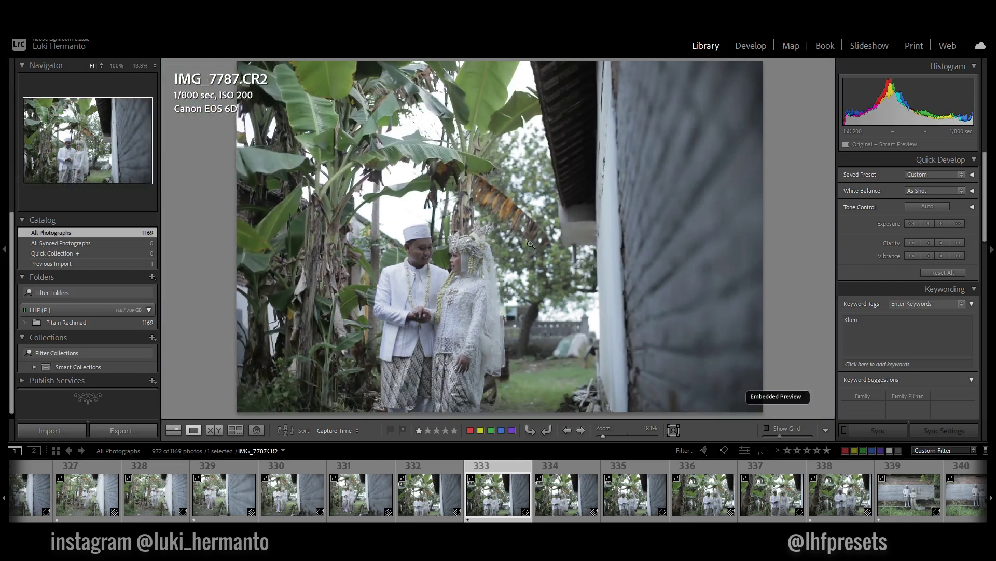
# - Rate IMG_7790, the couple among banana leaves, one star and move on to IMG_7791
pyautogui.press('Right')
pyautogui.press('Right')
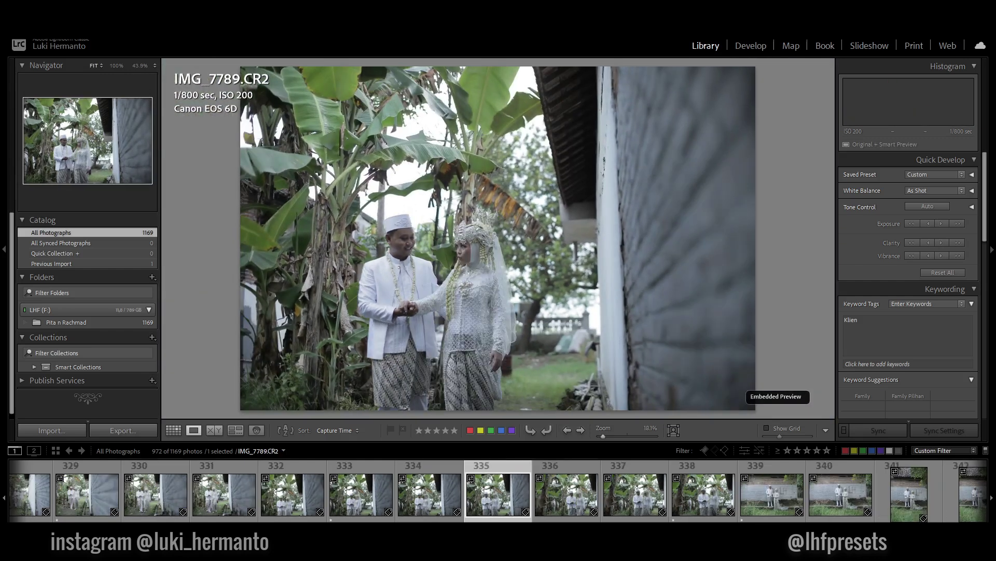
pyautogui.press('Right')
pyautogui.press('Left')
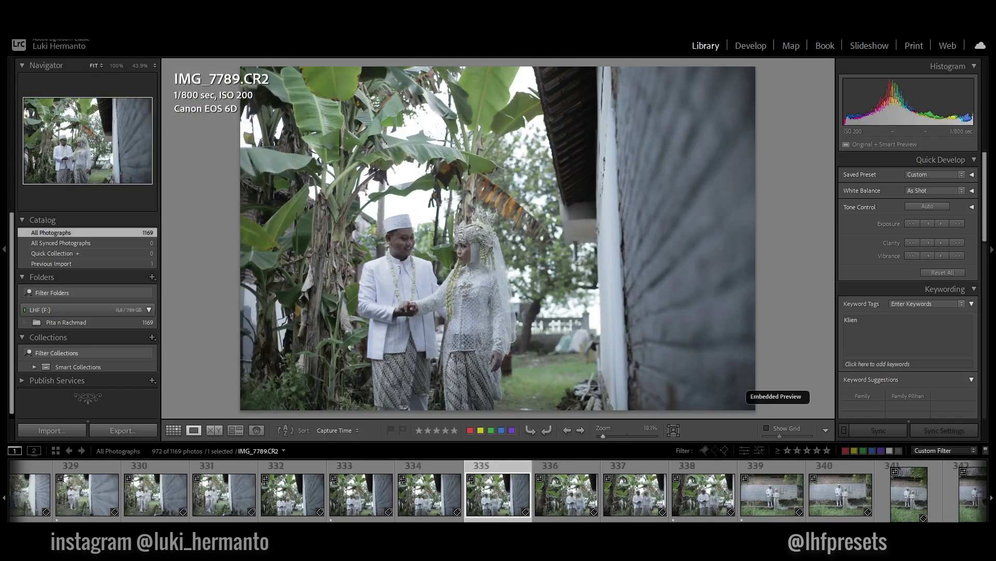
pyautogui.press('Right')
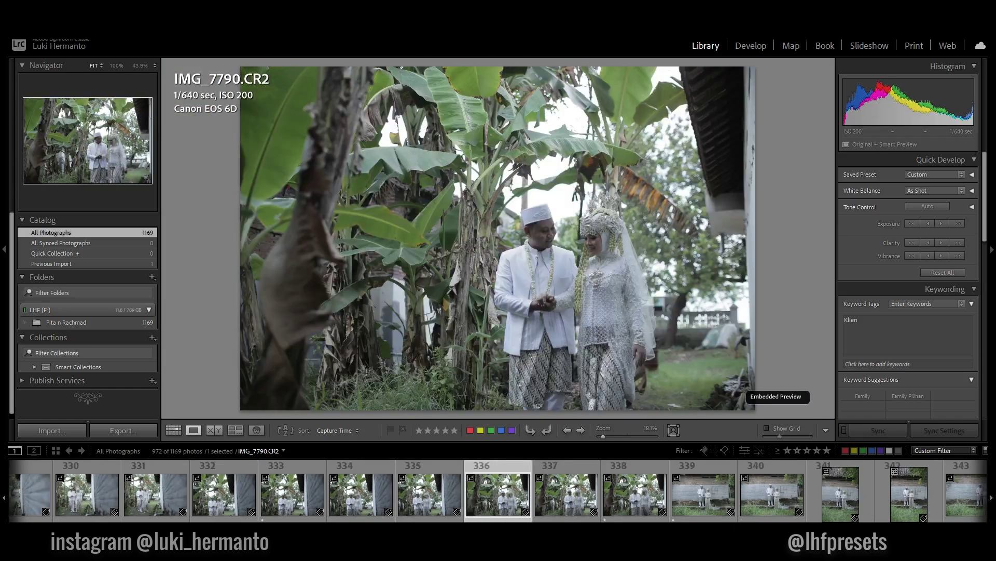
pyautogui.press('1')
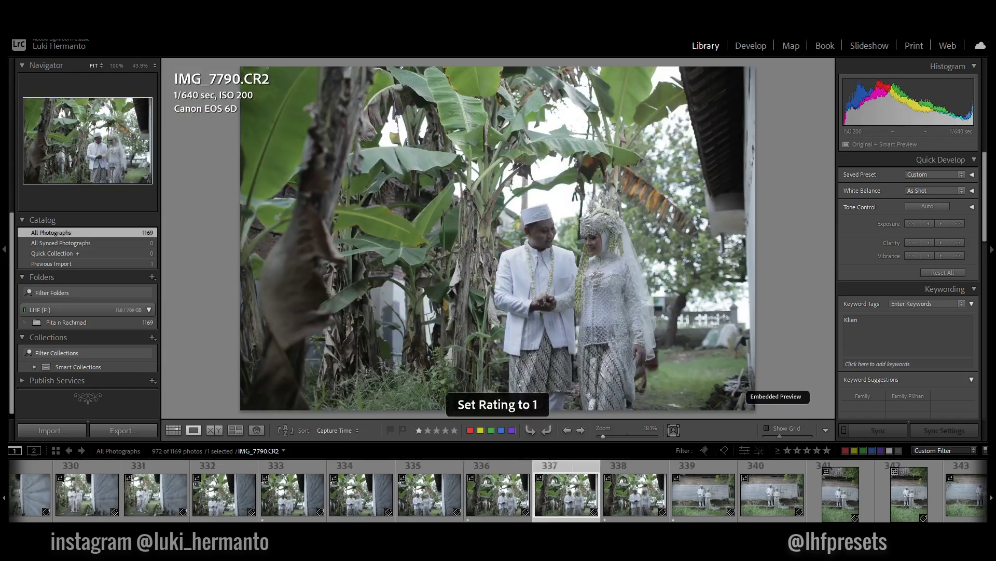
pyautogui.press('Right')
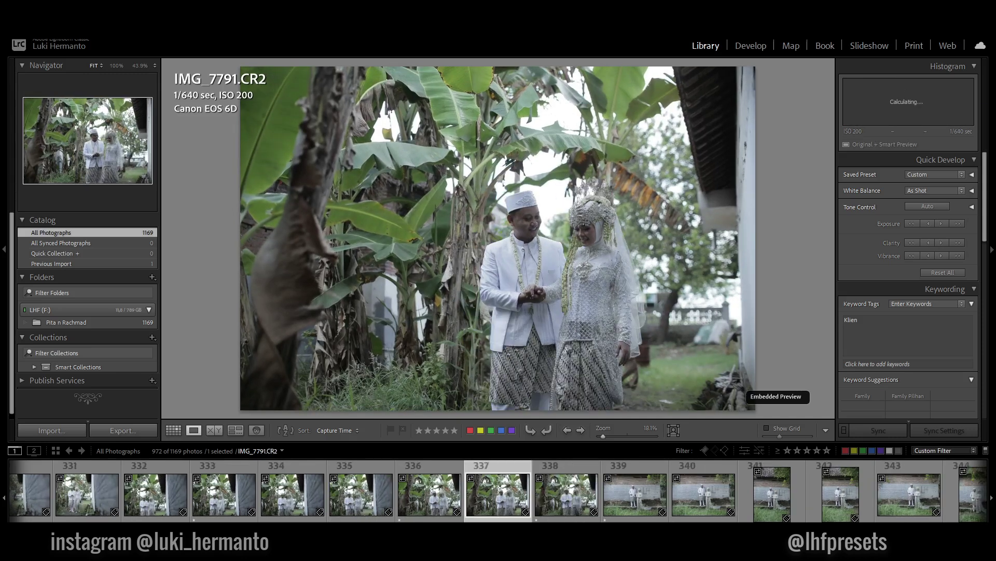
pyautogui.press('Right')
pyautogui.press('Right')
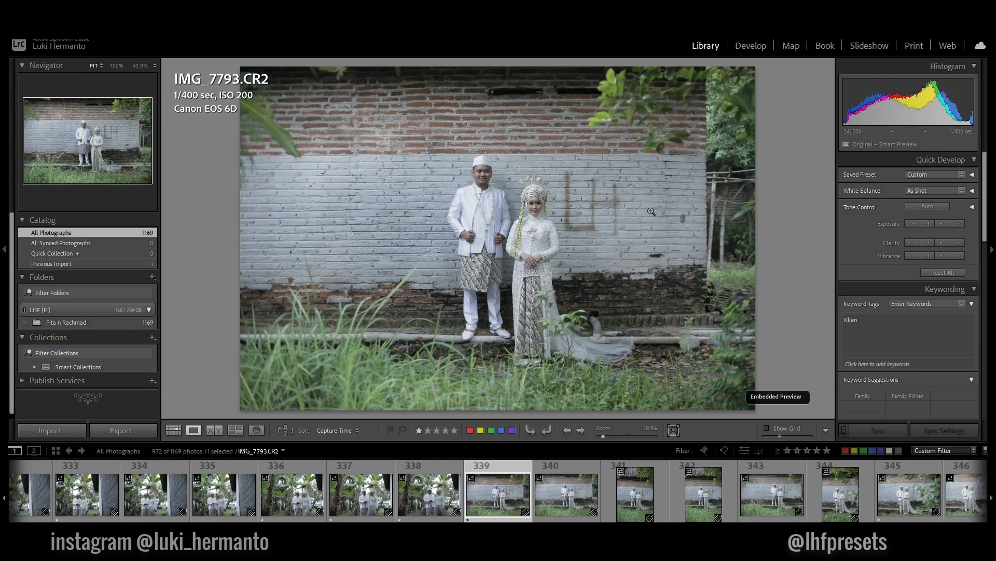
# - Delete the rejected IMG_7797 from disk
pyautogui.press('Right')
pyautogui.press('Right')
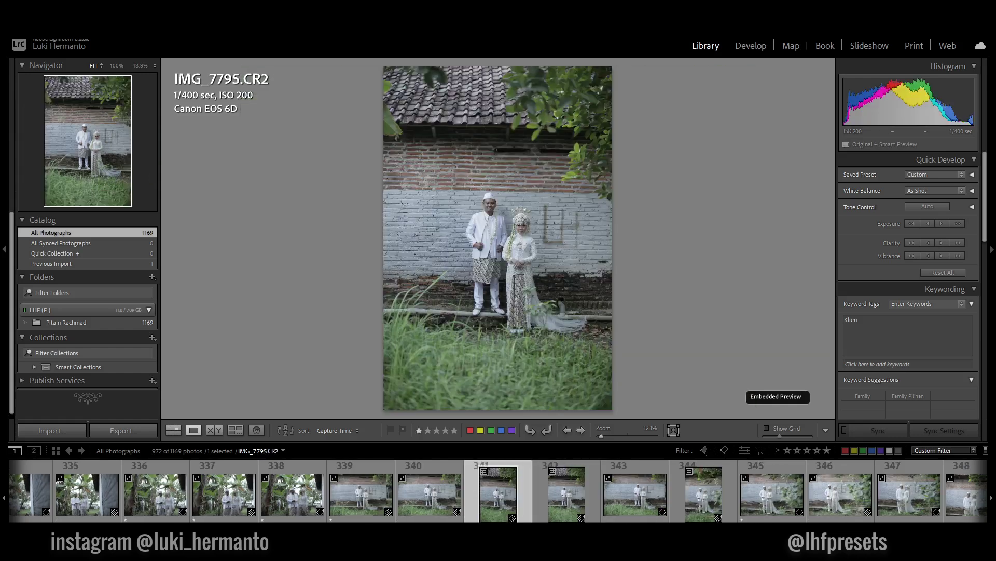
pyautogui.press('Right')
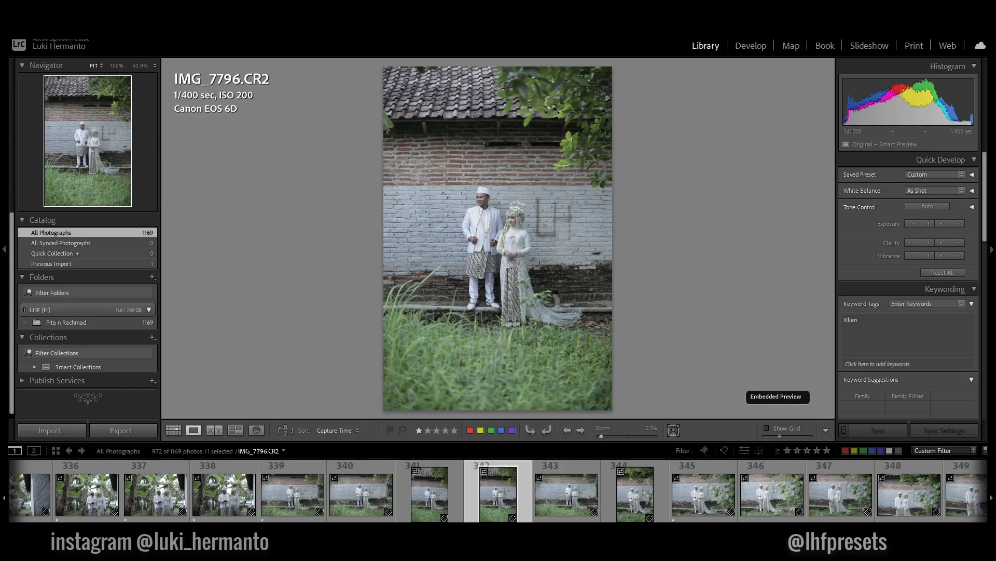
pyautogui.press('Right')
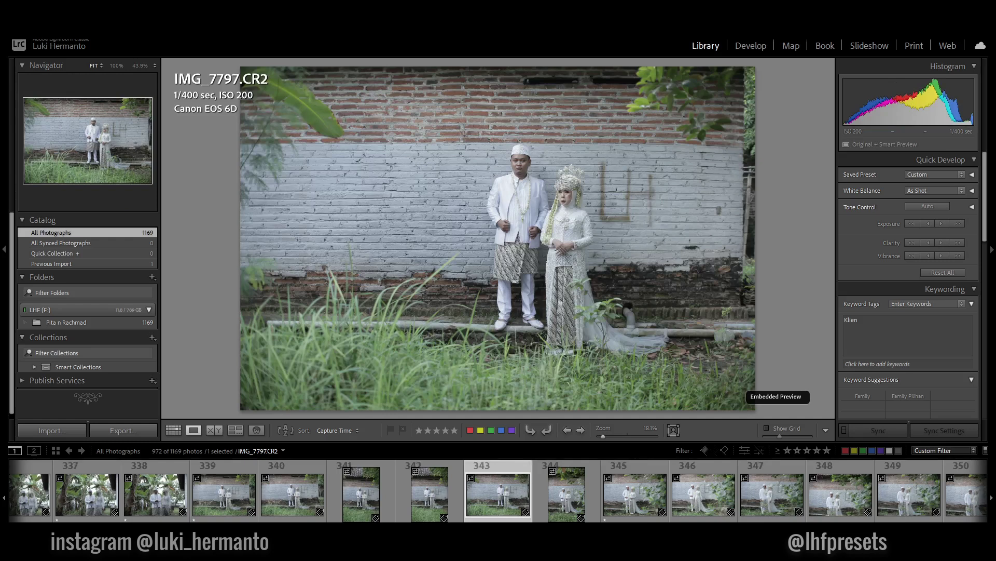
pyautogui.press('Delete')
pyautogui.press('Left')
pyautogui.press('Return')
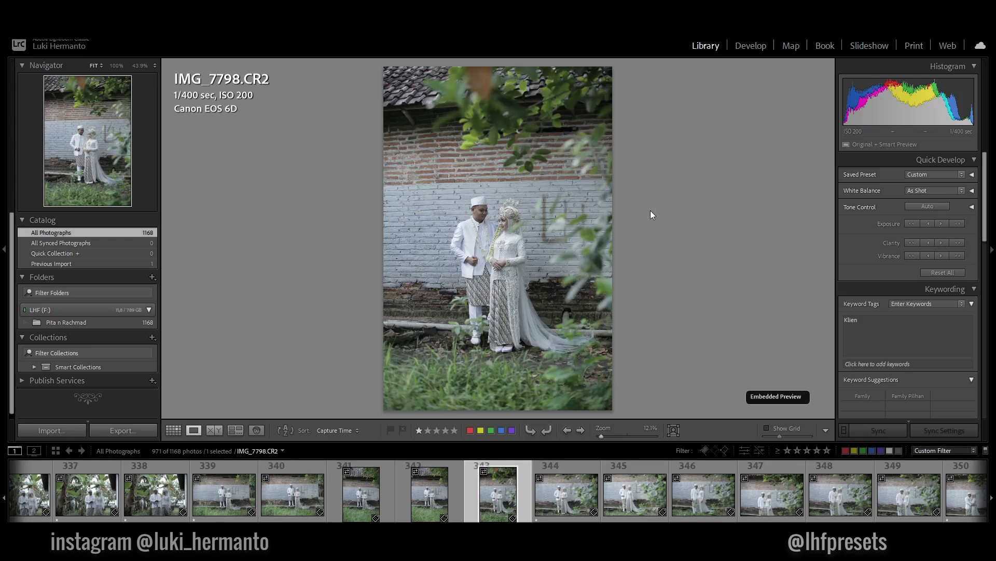
# - Review the photos from IMG_7800 through IMG_7803
pyautogui.press('Right')
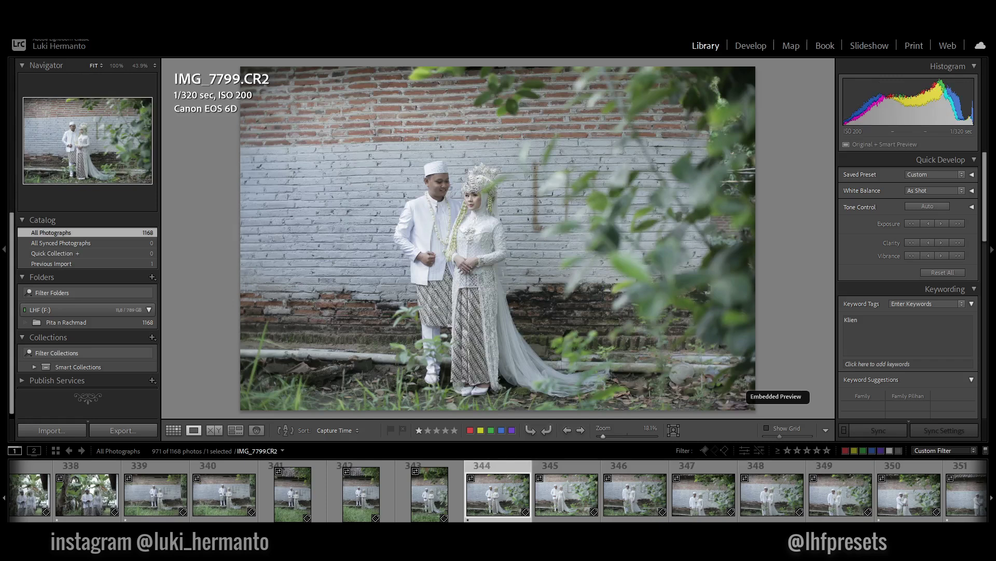
pyautogui.press('Right')
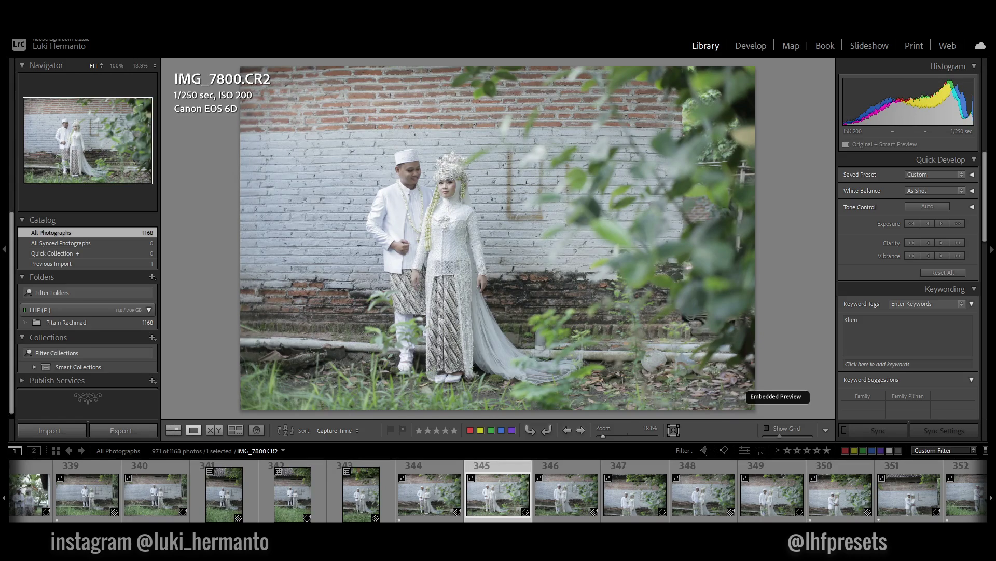
pyautogui.press('Right')
pyautogui.press('Left')
pyautogui.press('Right')
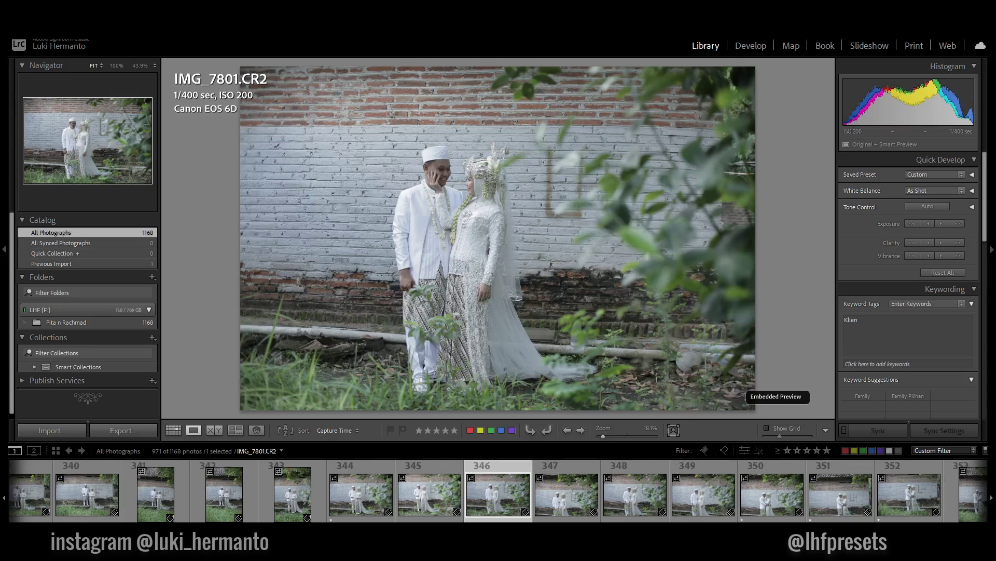
pyautogui.press('Right')
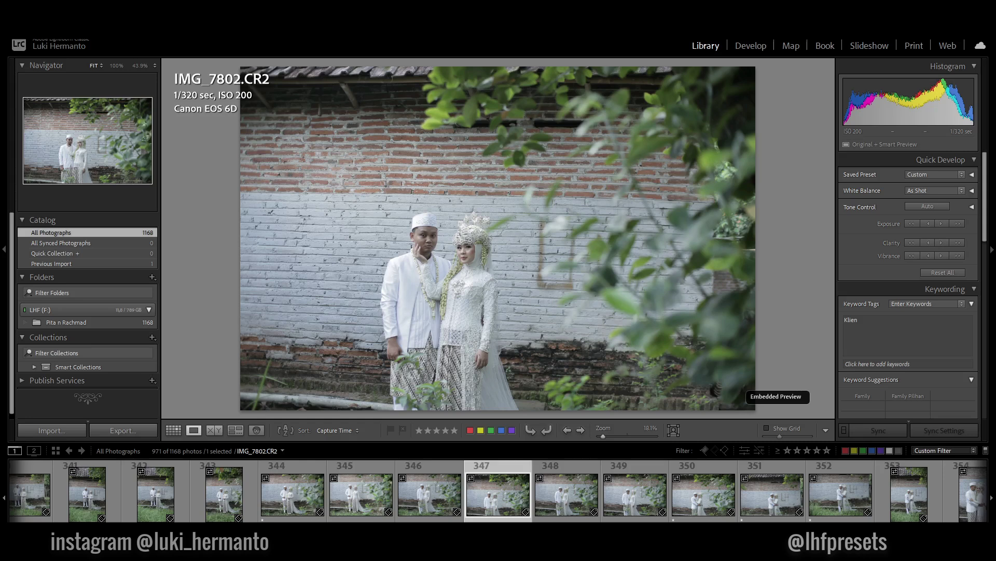
pyautogui.press('Right')
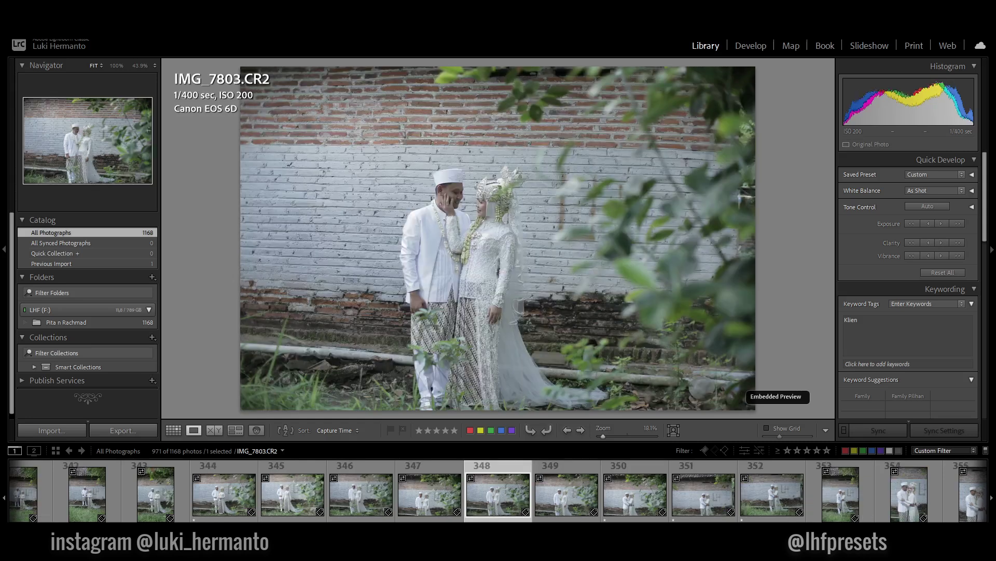
pyautogui.press('Right')
pyautogui.press('Left')
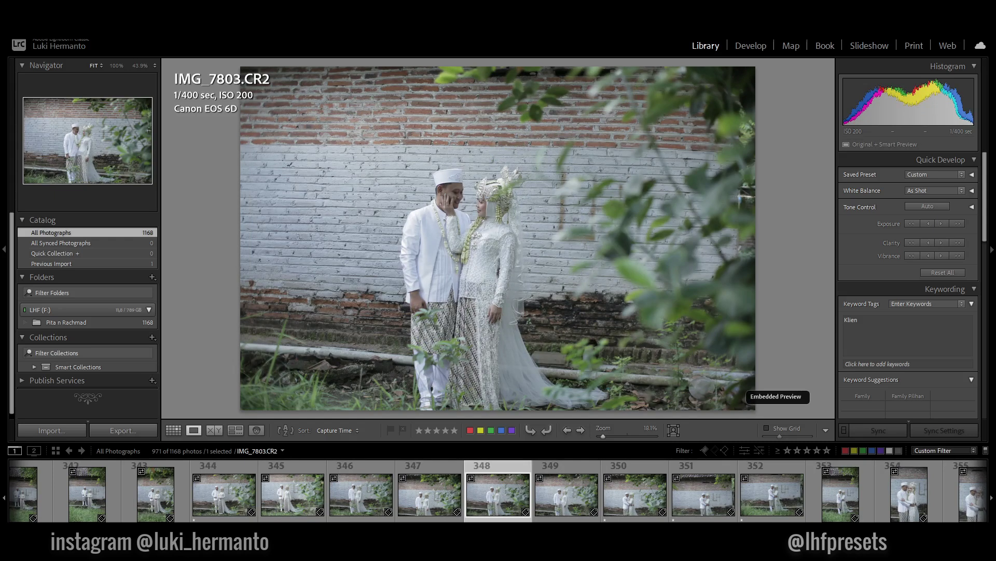
# - Delete the rejected IMG_7811 from disk
pyautogui.press('Right')
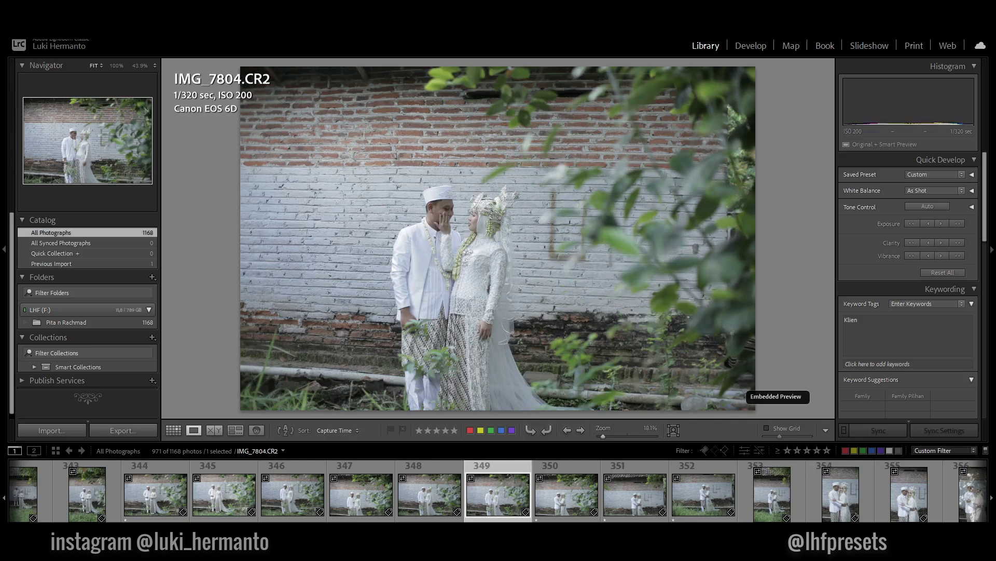
pyautogui.press('Right')
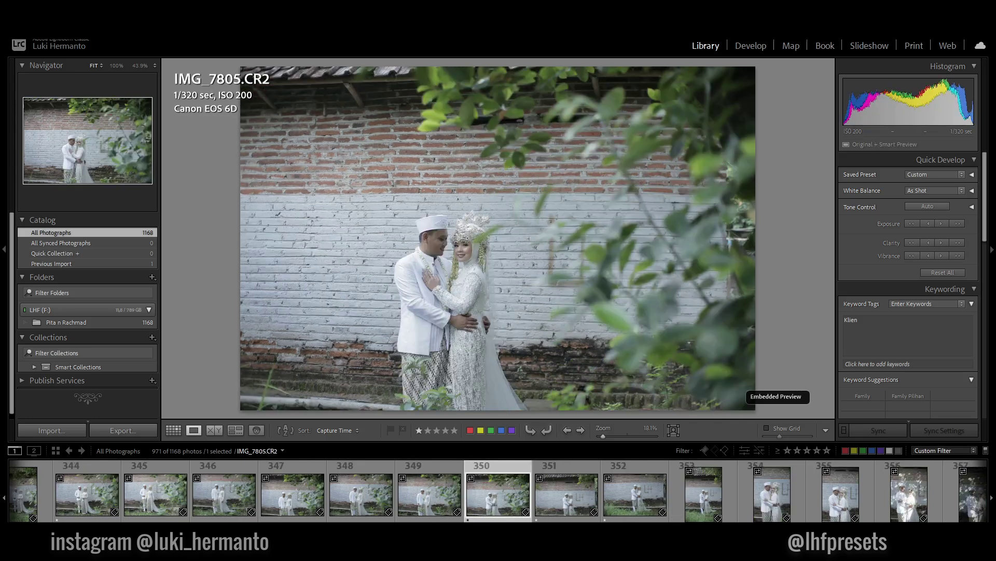
pyautogui.press('Right')
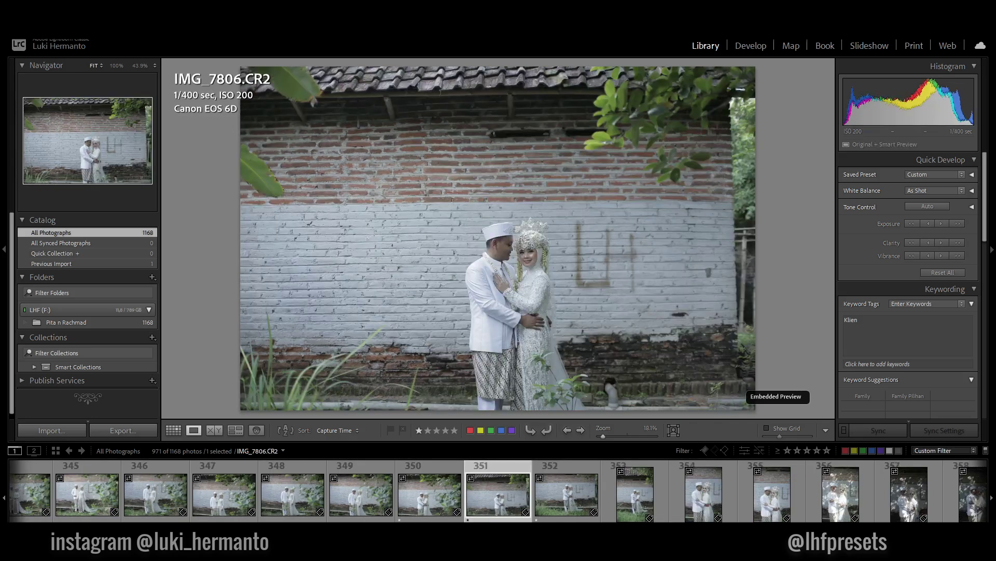
pyautogui.press('Right')
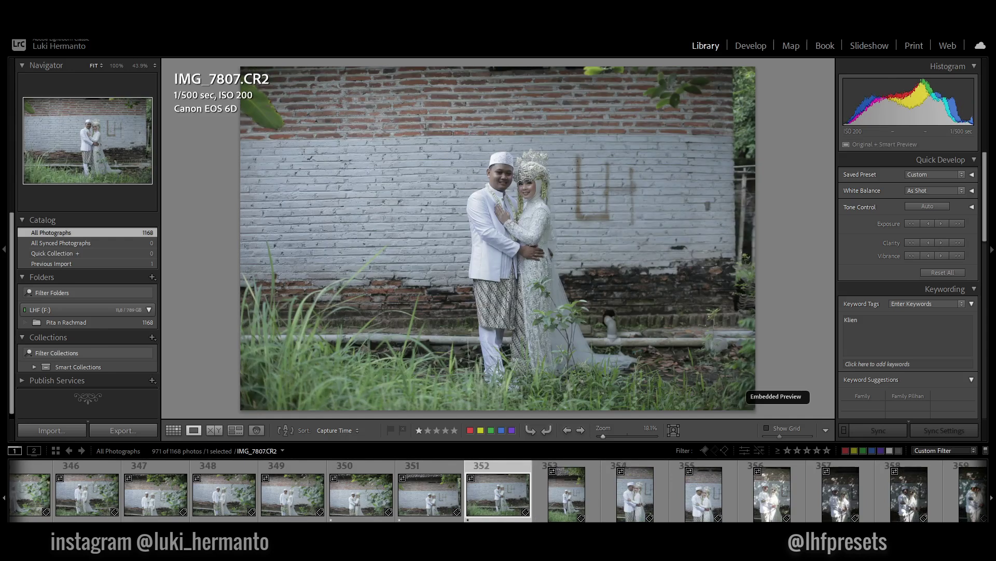
pyautogui.press('Right')
pyautogui.press('Right')
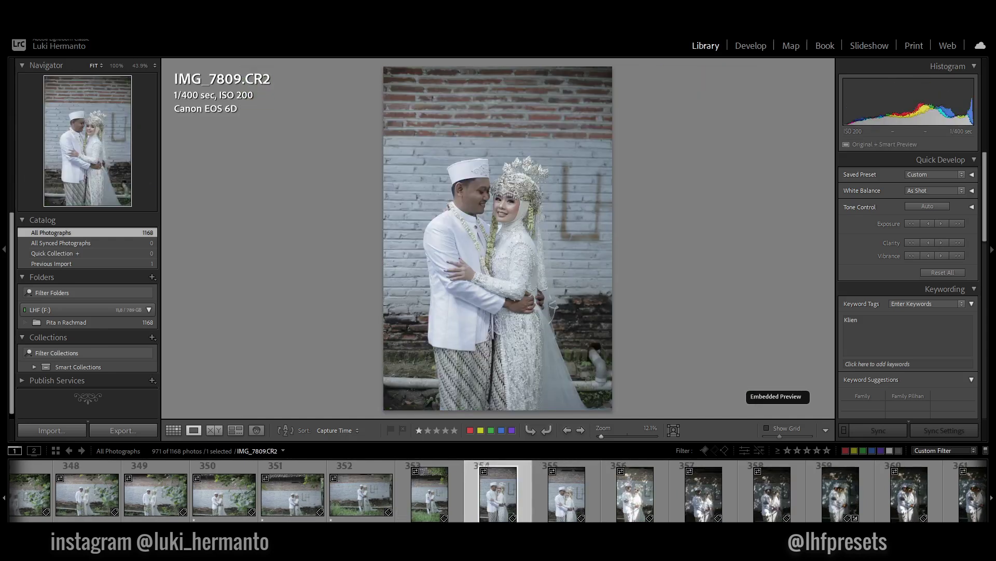
pyautogui.press('Right')
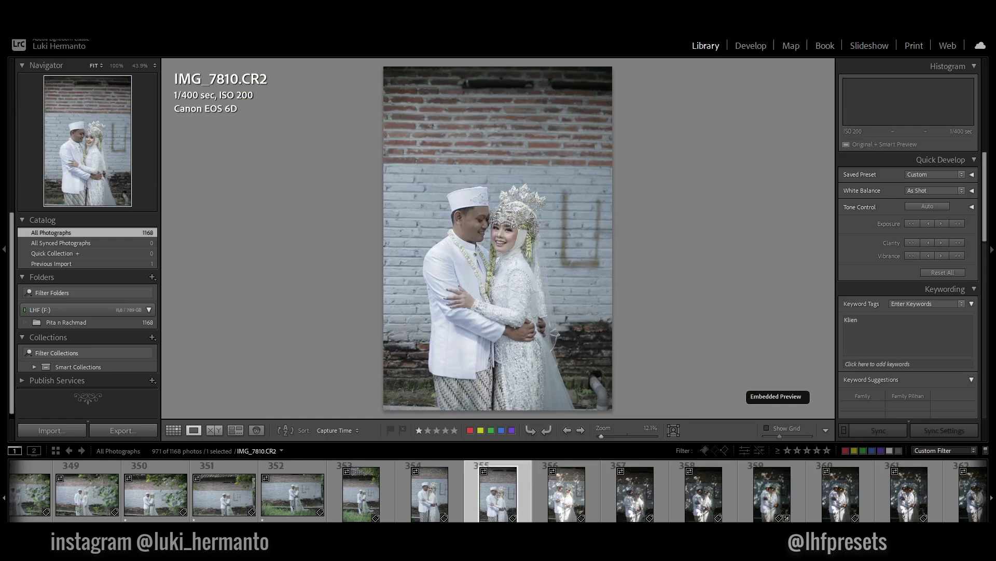
pyautogui.press('Right')
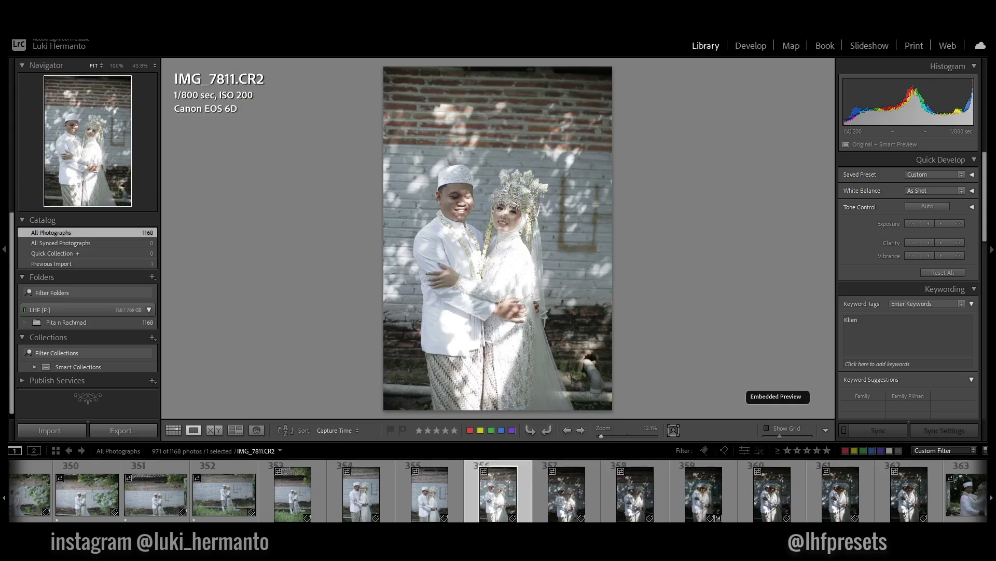
pyautogui.press('Delete')
pyautogui.press('Return')
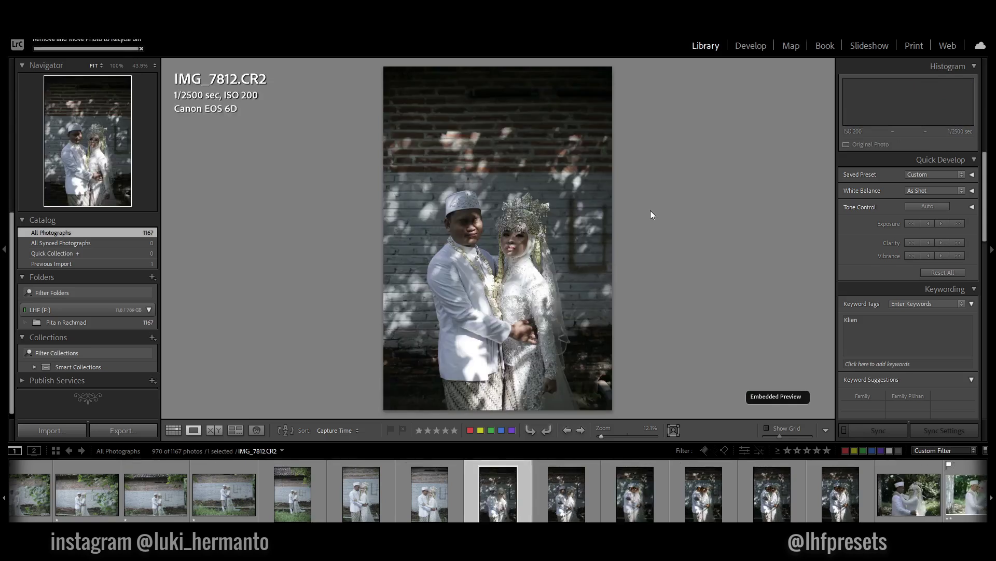
# - Continue reviewing onward to IMG_7816, the couple by the shaded brick wall
pyautogui.press('Right')
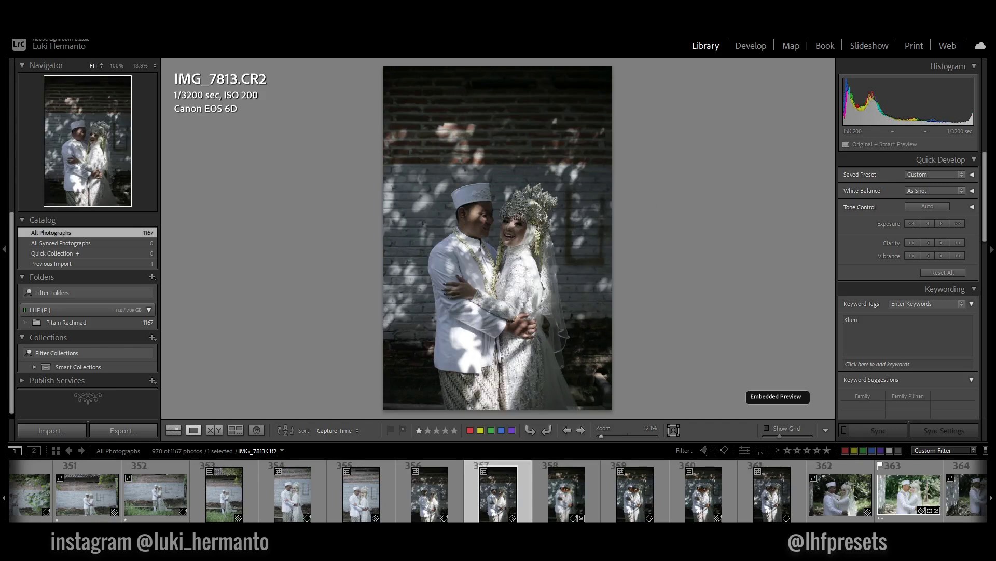
pyautogui.press('Left')
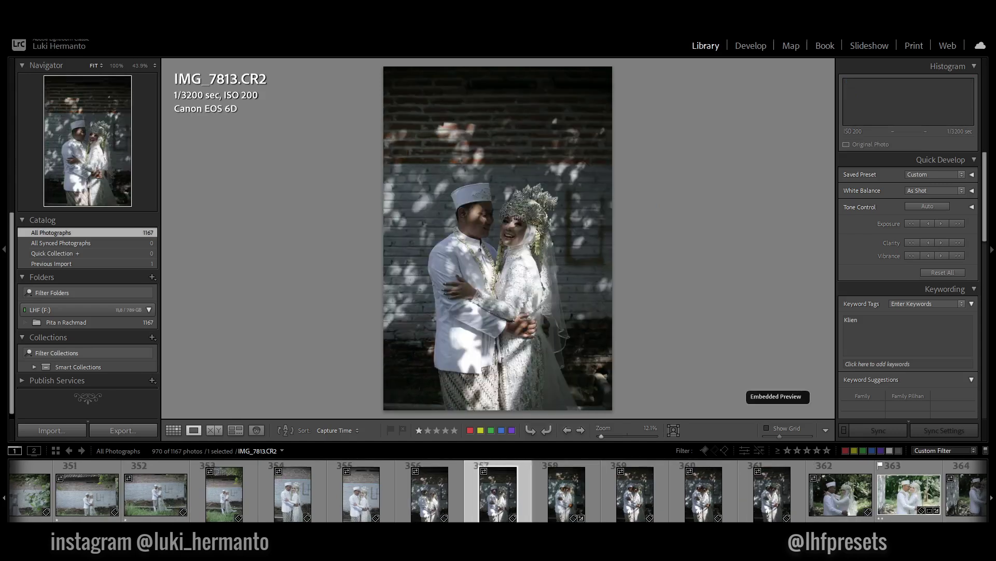
pyautogui.press('Right')
pyautogui.press('Right')
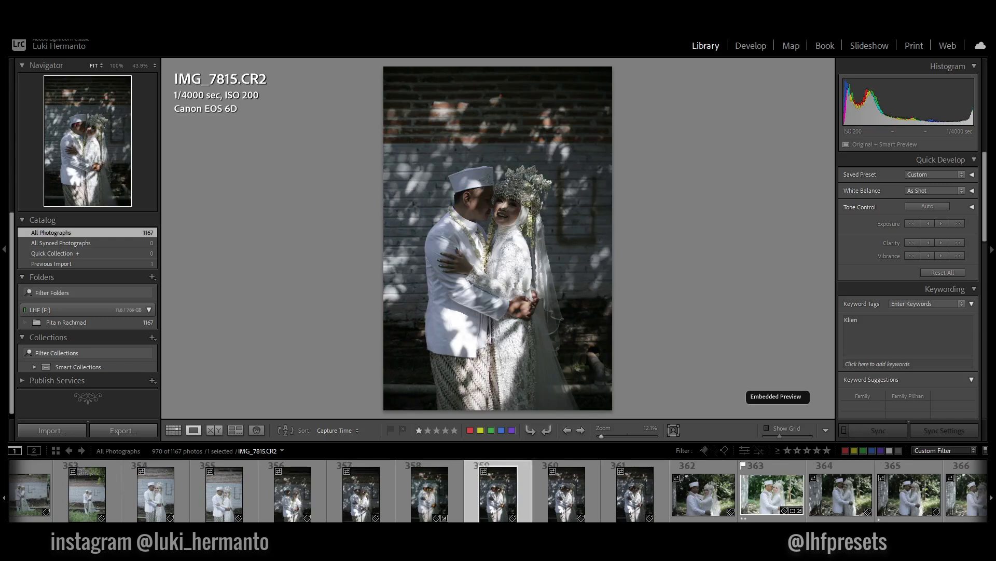
pyautogui.press('Right')
pyautogui.press('Right')
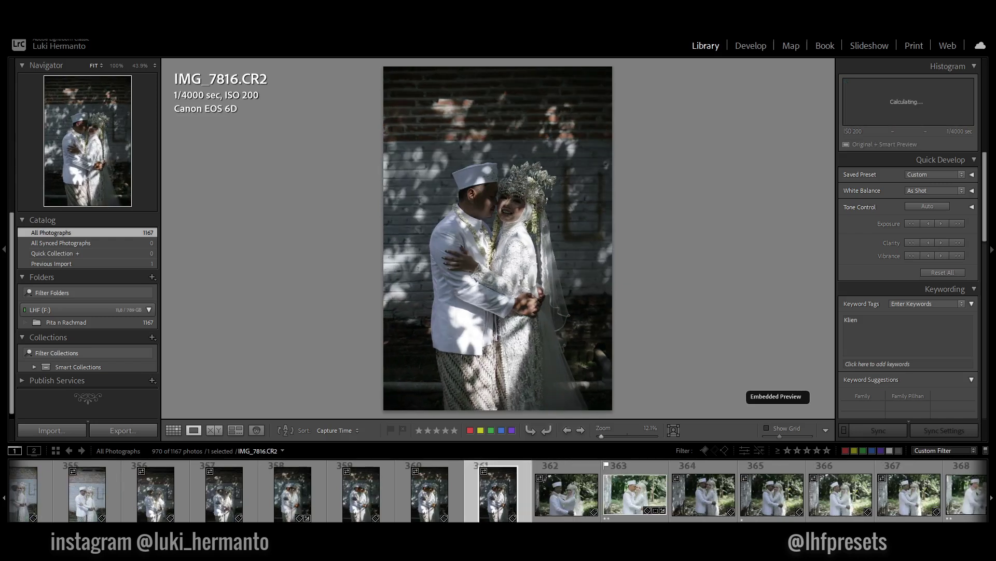
pyautogui.press('Right')
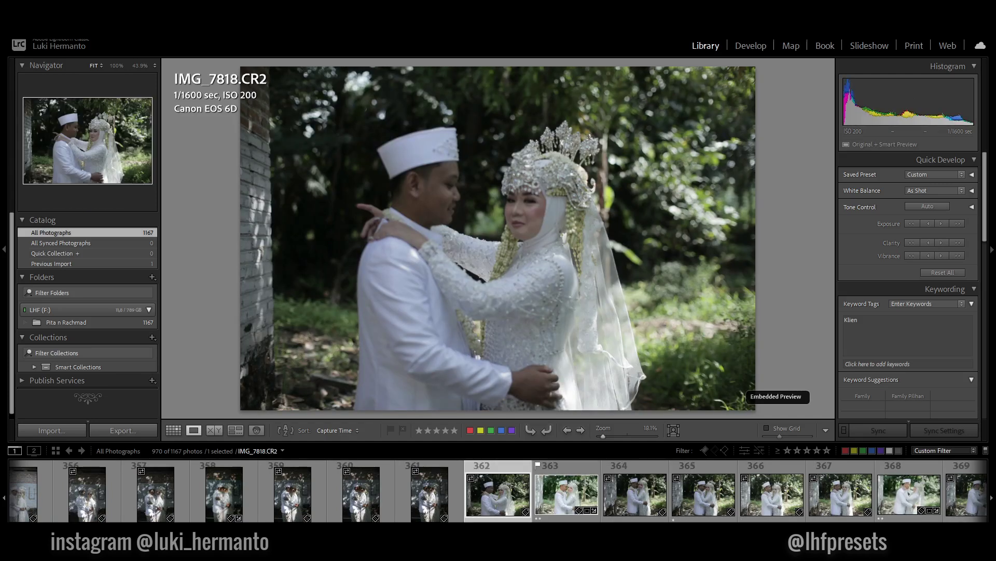
# - Remove IMG_7818 from the catalog
pyautogui.press('Right')
pyautogui.press('Left')
pyautogui.press('Delete')
pyautogui.press('Return')
# - Clear the star rating on IMG_7821
pyautogui.press('Right')
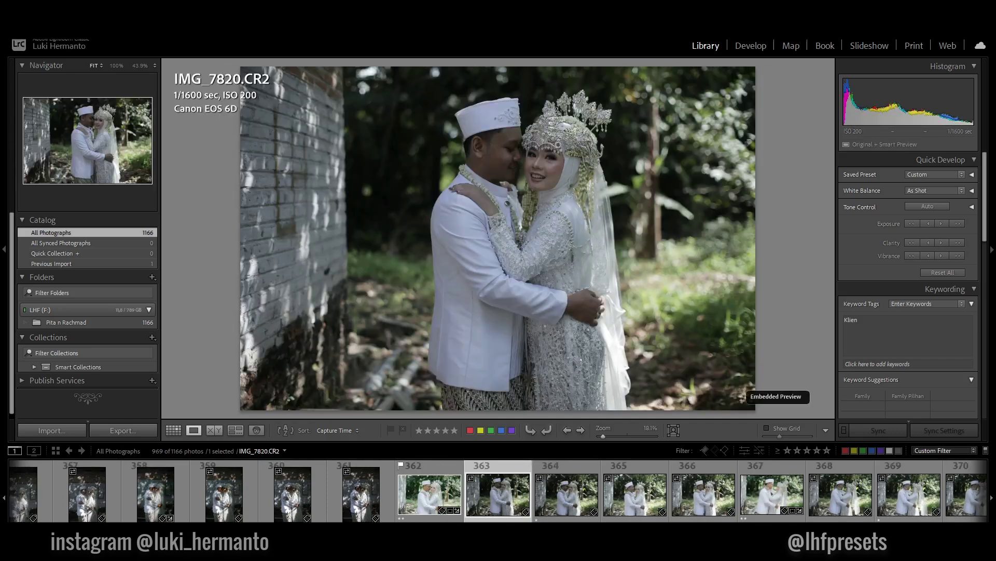
pyautogui.press('Right')
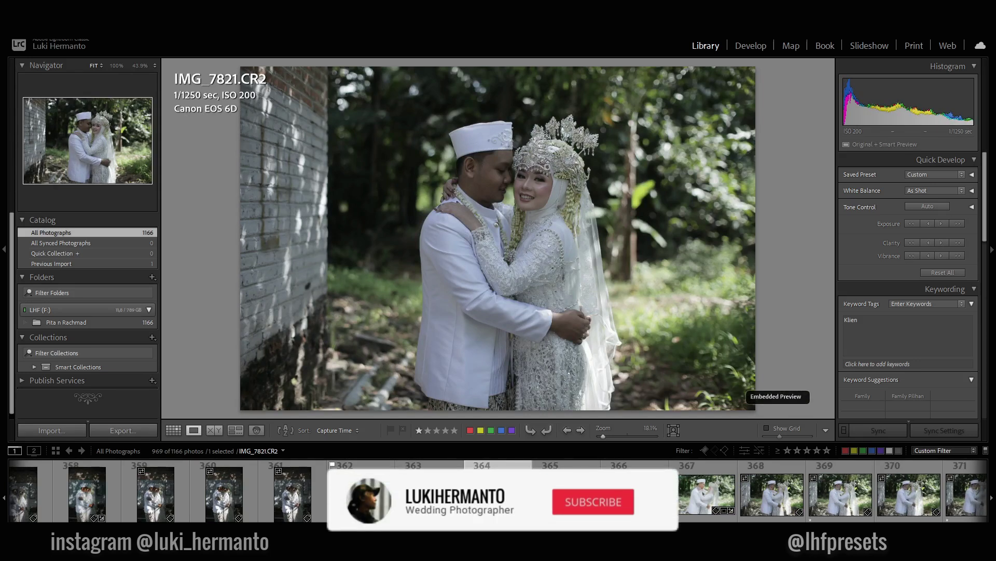
pyautogui.press('Right')
pyautogui.press('Left')
pyautogui.press('Left')
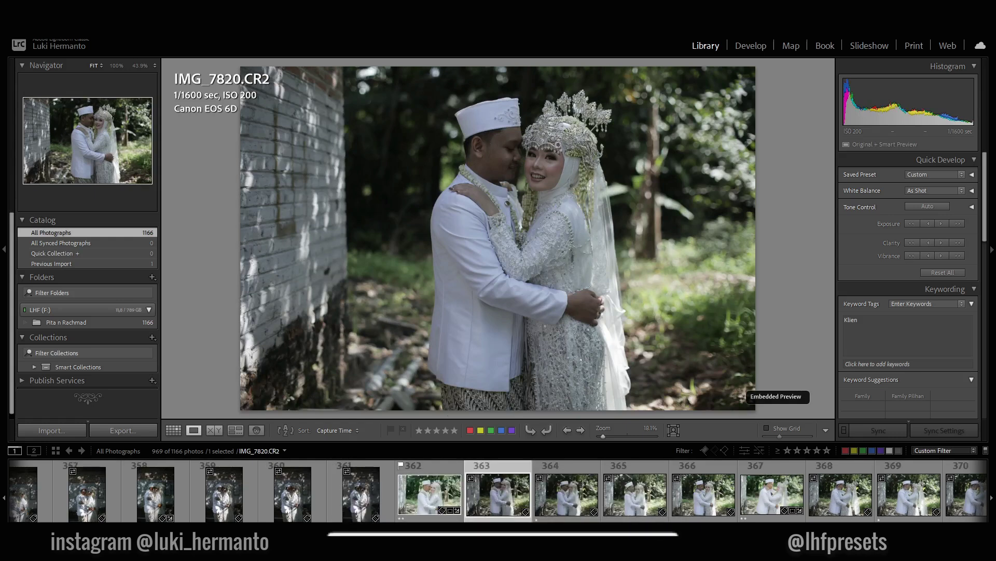
pyautogui.press('Right')
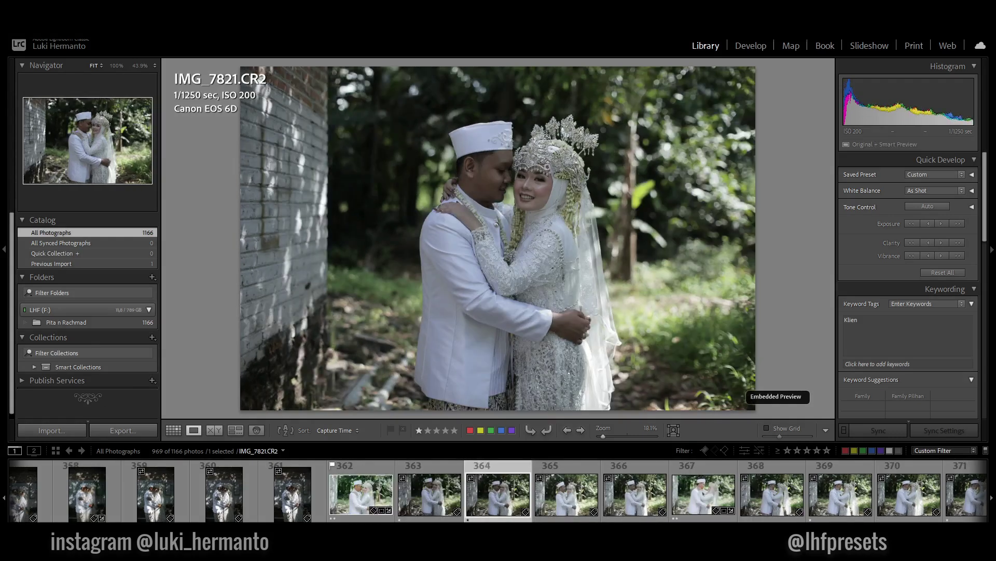
pyautogui.press('0')
# - Delete the reject IMG_7822 from disk and undo an accidental settings paste
pyautogui.press('Right')
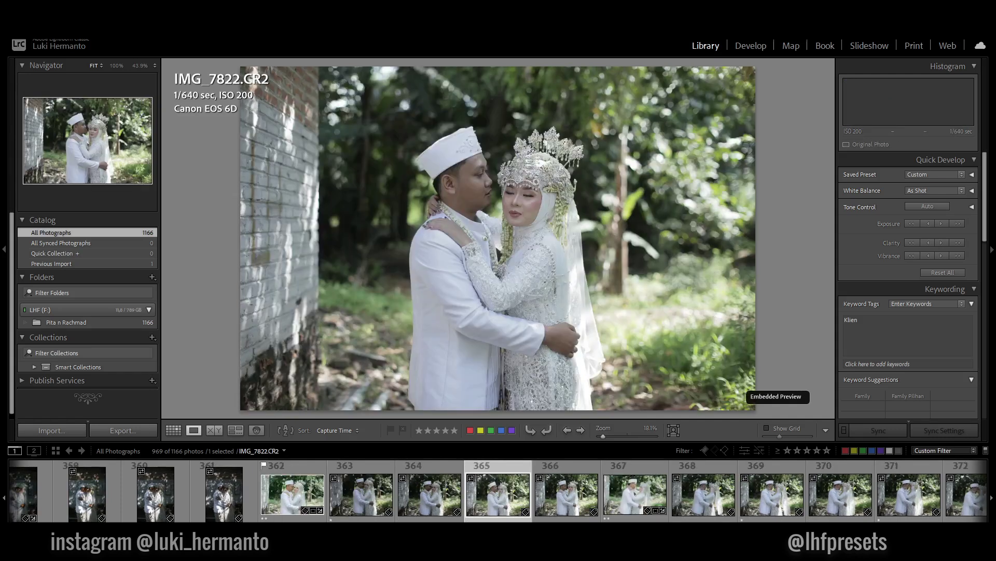
pyautogui.press('Delete')
pyautogui.press('Return')
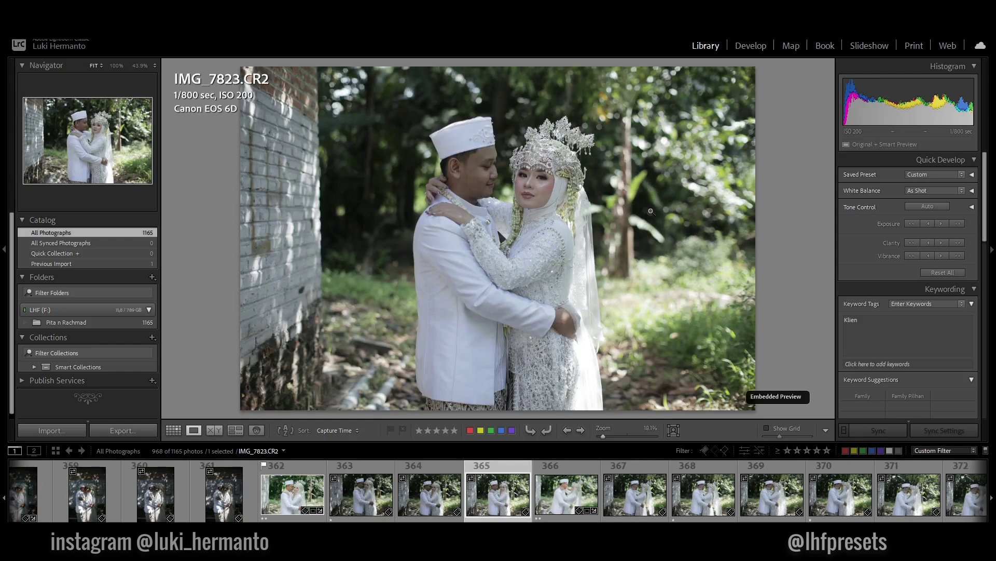
pyautogui.hotkey('ctrl', 'shift', 'v')
pyautogui.hotkey('ctrl', 'z')
# - Review onward from IMG_7825 to IMG_7833
pyautogui.press('Right')
pyautogui.press('Right')
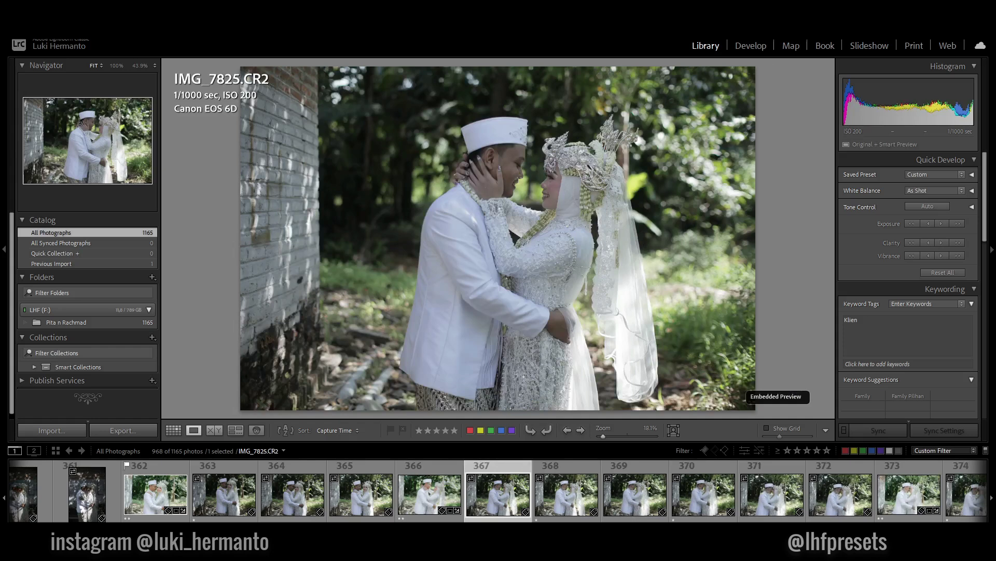
pyautogui.press('Right')
pyautogui.press('Right')
pyautogui.press('Right')
pyautogui.press('Right')
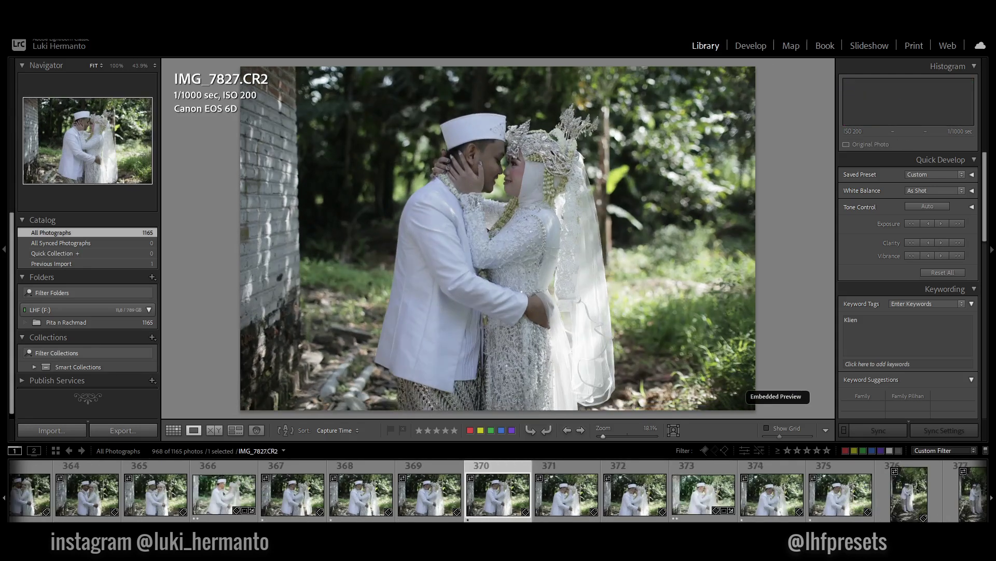
pyautogui.press('Right')
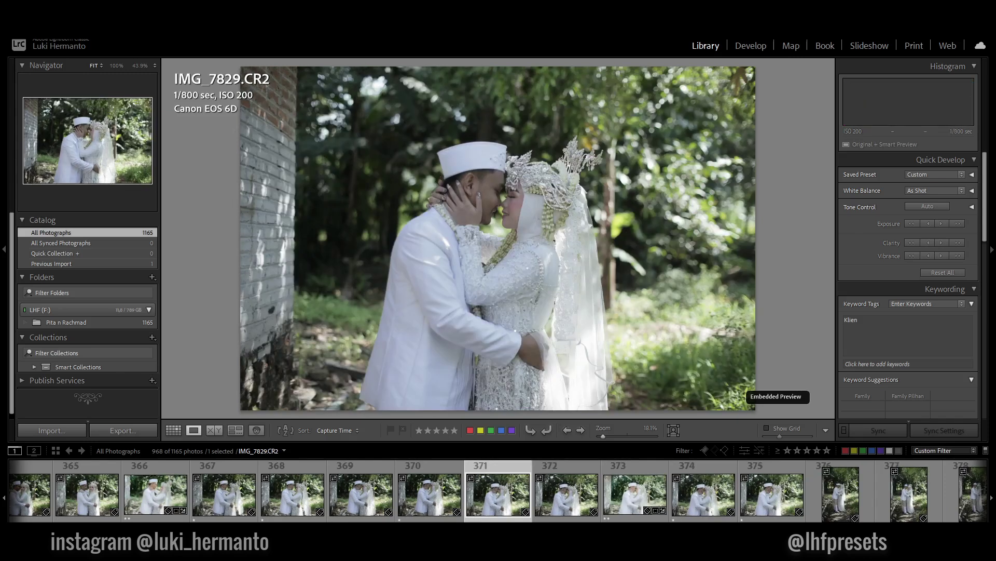
pyautogui.press('Right')
pyautogui.press('Right')
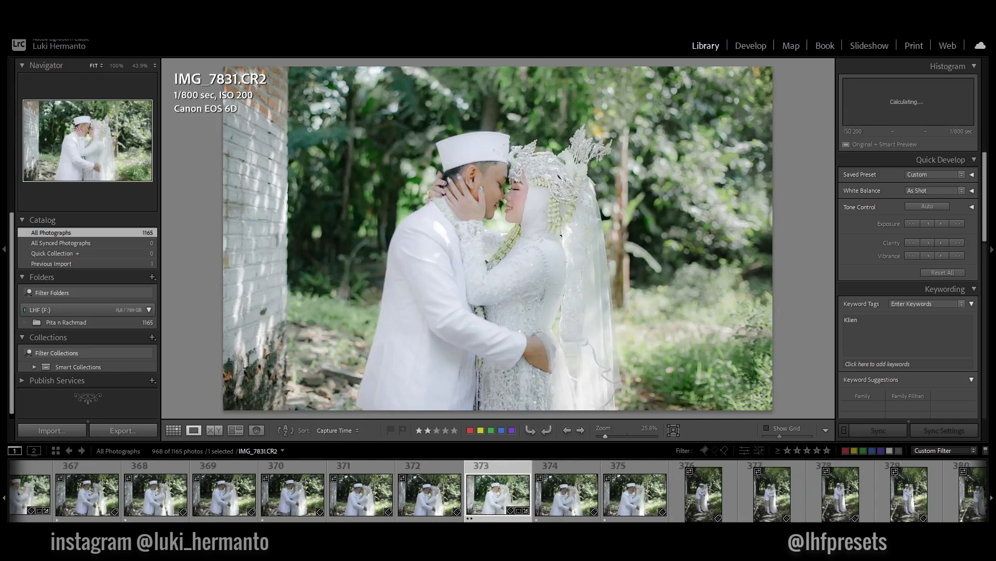
pyautogui.press('Right')
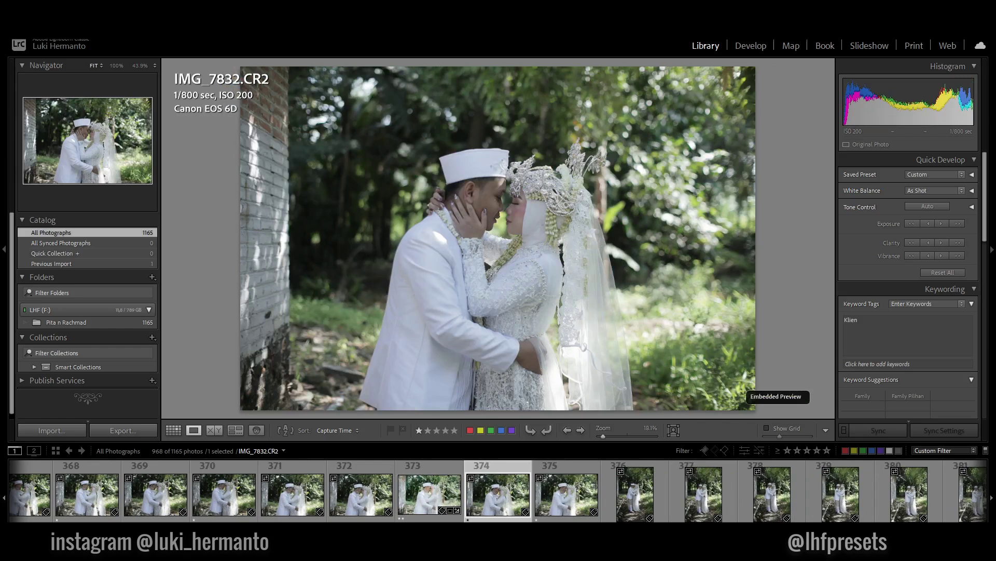
pyautogui.press('Right')
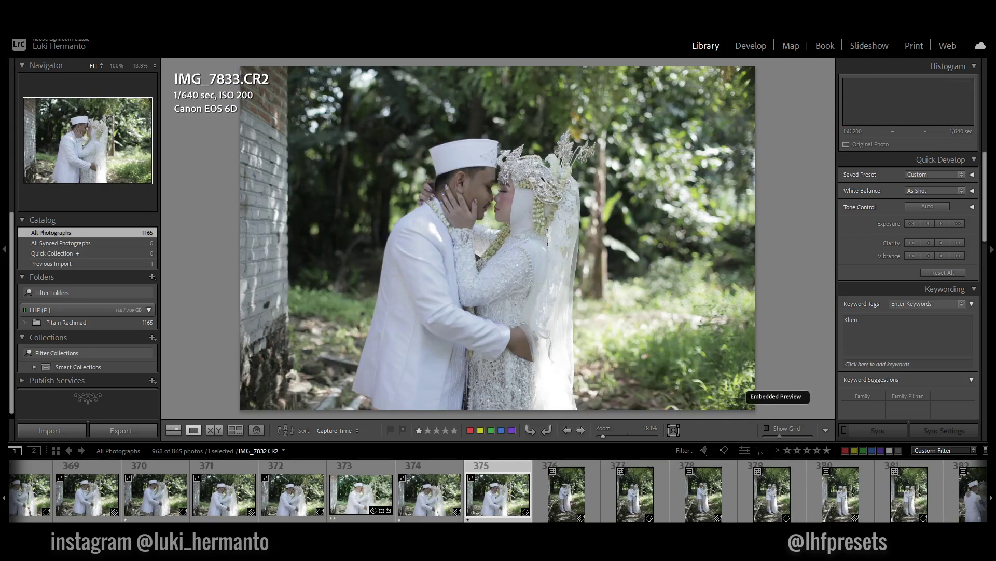
pyautogui.press('Right')
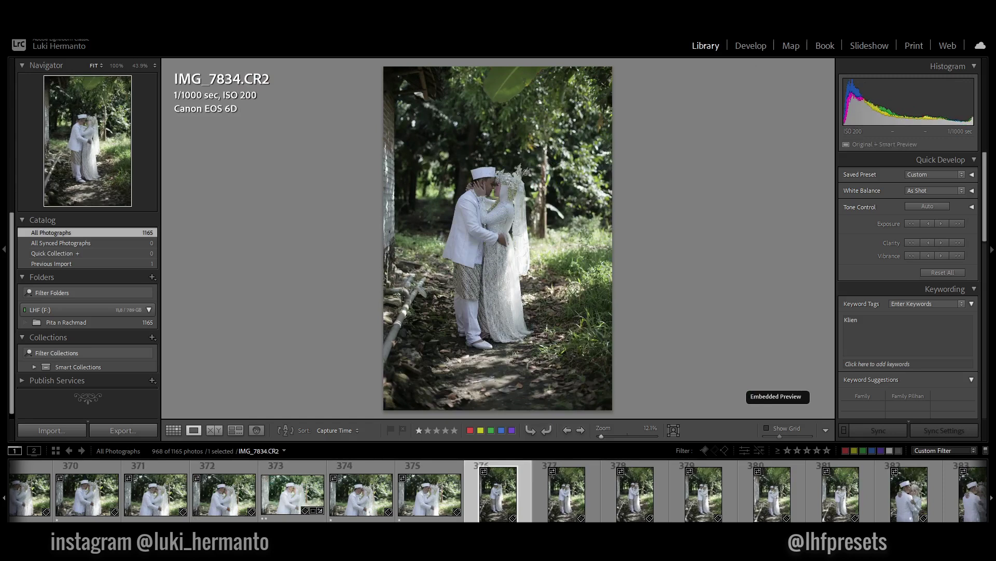
# - Give IMG_7835 a one-star rating
pyautogui.press('Right')
pyautogui.press('Right')
pyautogui.press('Left')
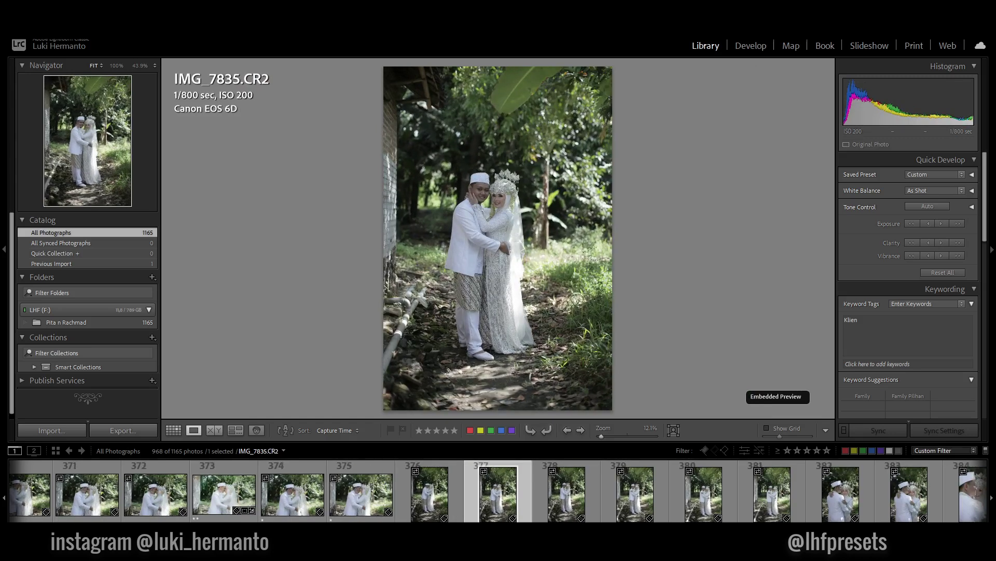
pyautogui.press('1')
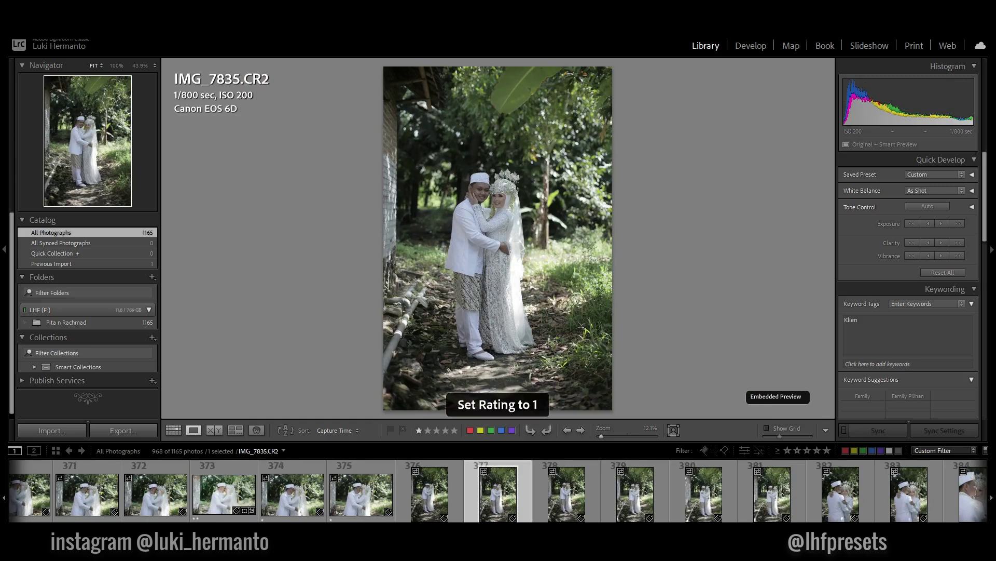
# - Give IMG_7838 a two-star rating after comparing it with its neighbours
pyautogui.press('Right')
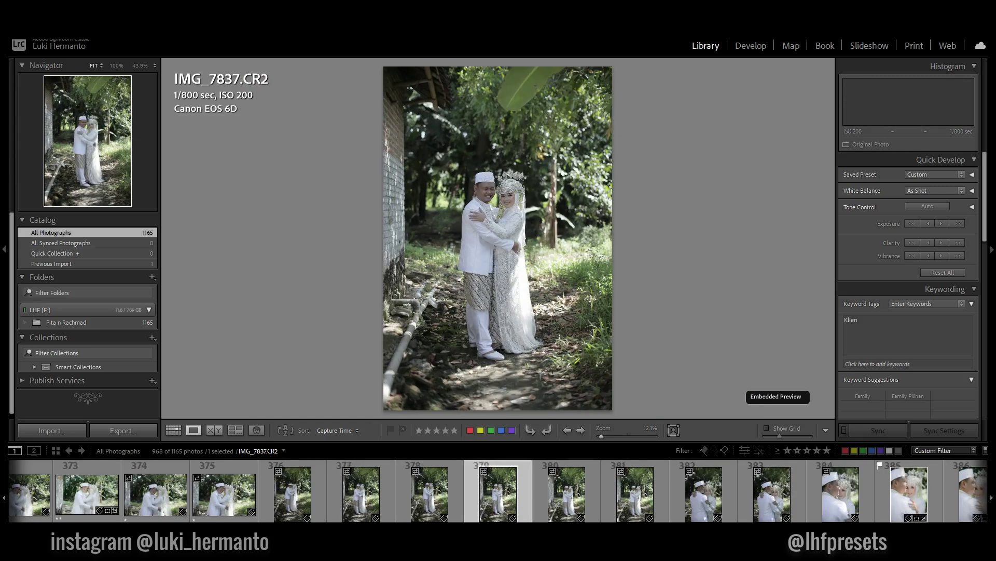
pyautogui.press('Right')
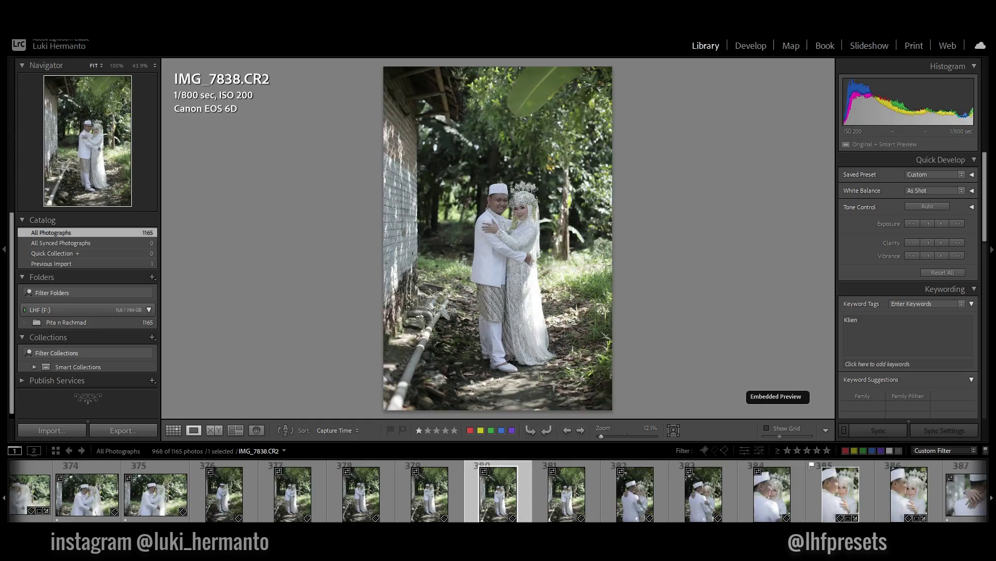
pyautogui.press('Right')
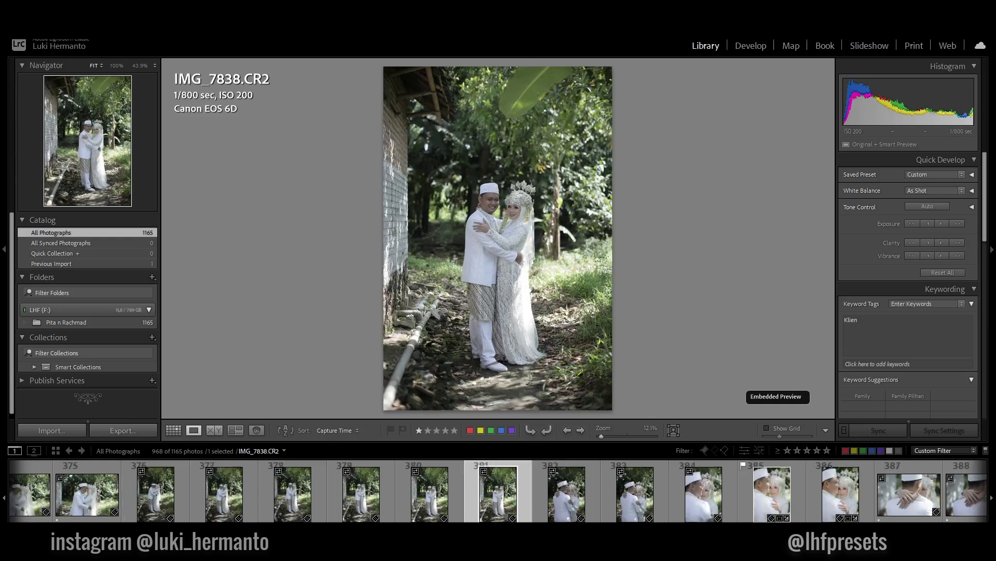
pyautogui.press('Left')
pyautogui.press('Right')
pyautogui.press('Left')
pyautogui.press('2')
# - Review the close-ups from IMG_7839 through IMG_7843
pyautogui.press('Right')
pyautogui.press('Right')
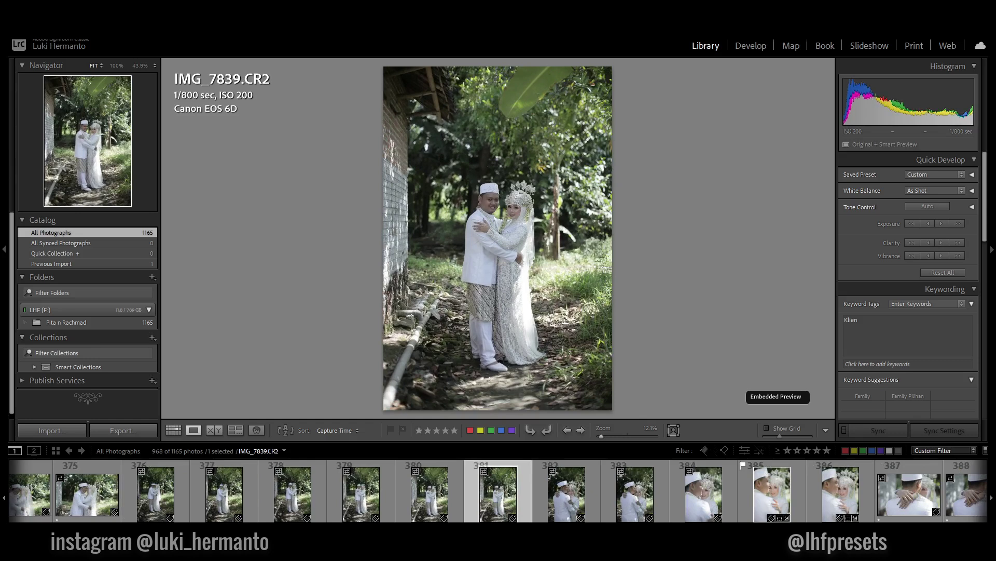
pyautogui.press('Right')
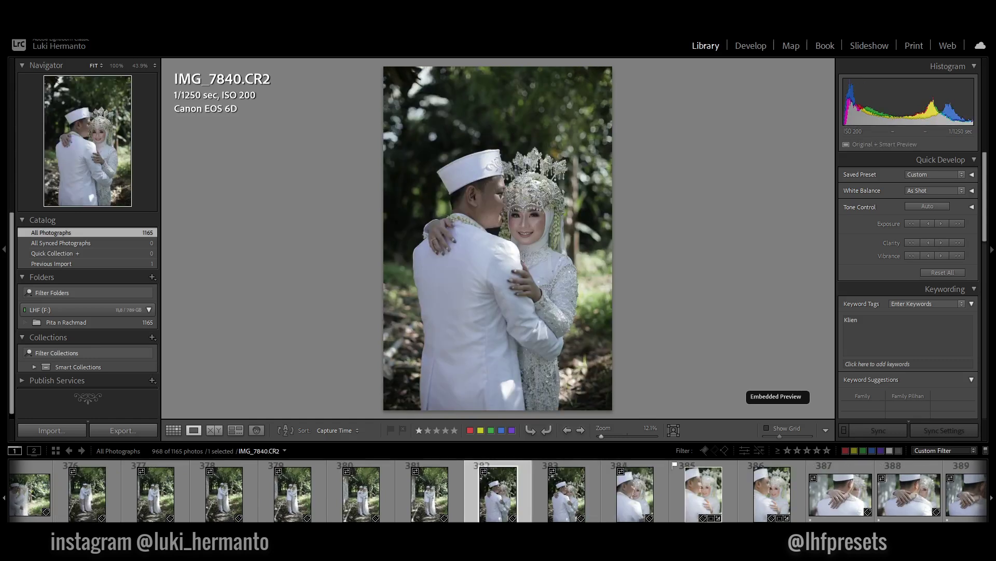
pyautogui.press('Right')
pyautogui.press('Right')
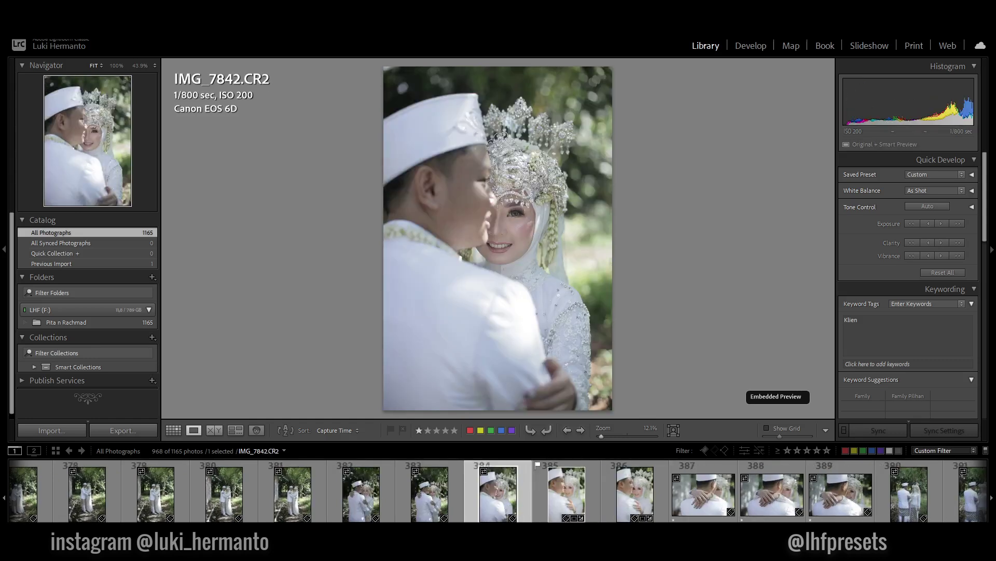
pyautogui.press('Left')
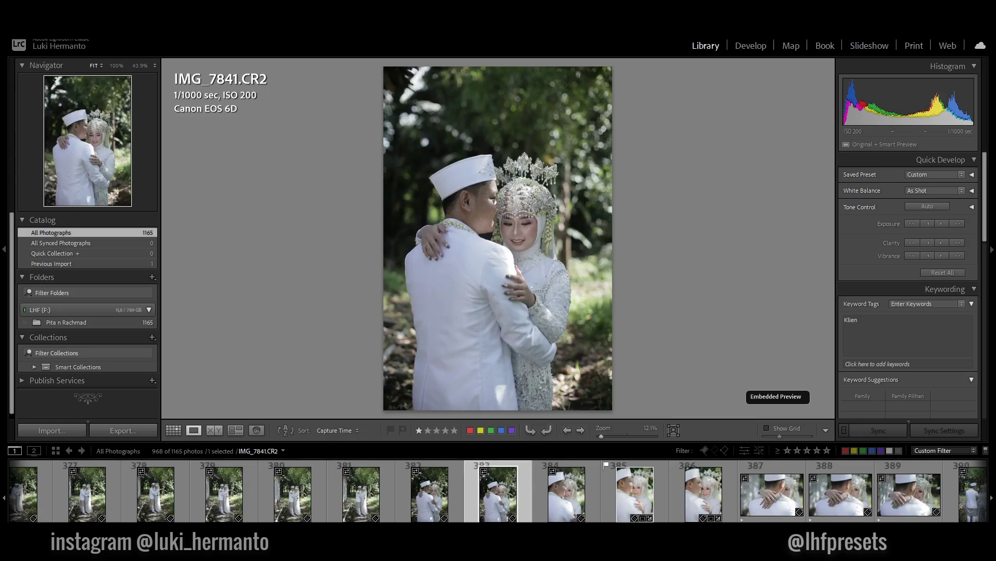
pyautogui.press('Right')
pyautogui.press('Left')
pyautogui.press('Right')
pyautogui.press('Right')
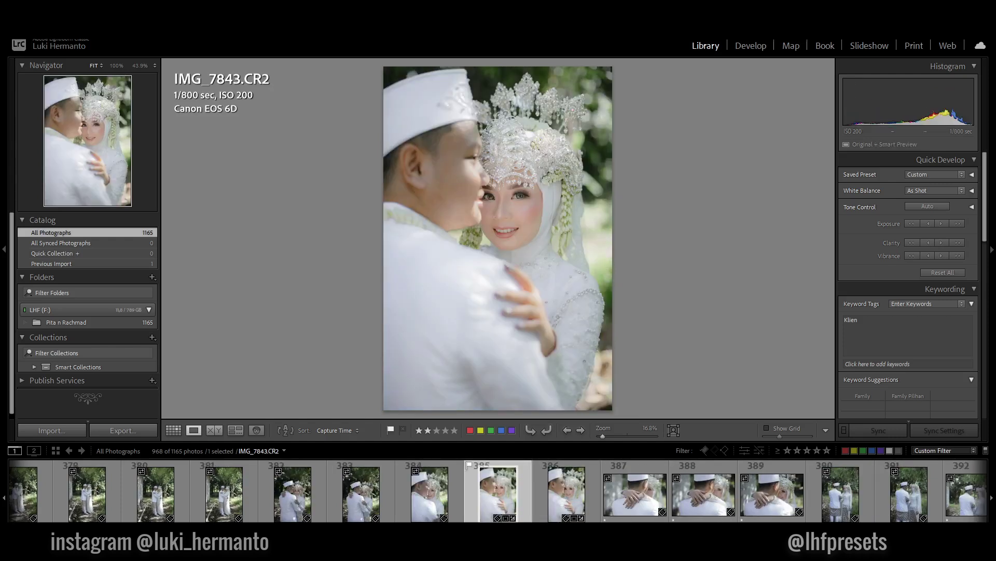
# - Give IMG_7849 a two-star rating and settle on IMG_7850
pyautogui.press('Right')
pyautogui.press('Right')
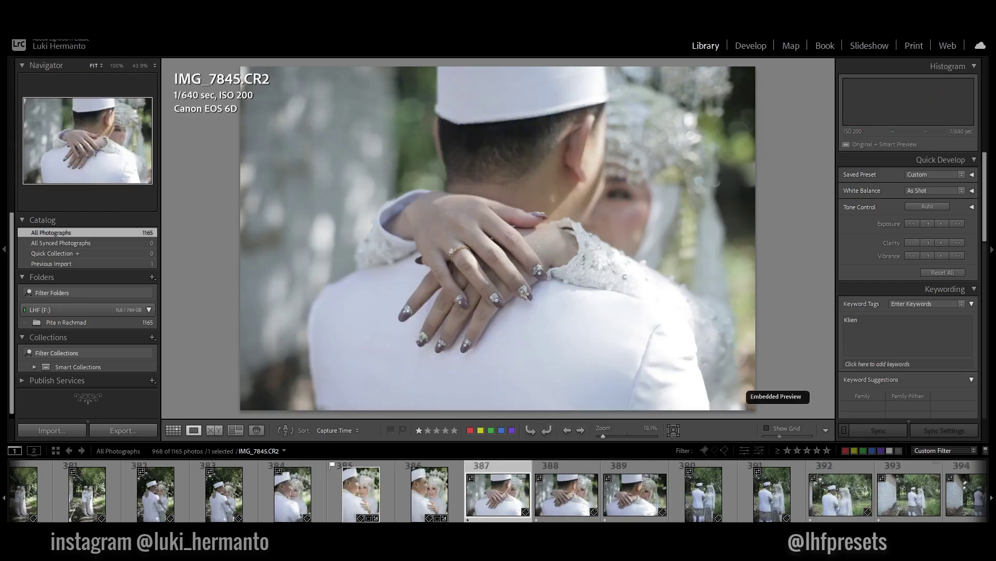
pyautogui.press('Right')
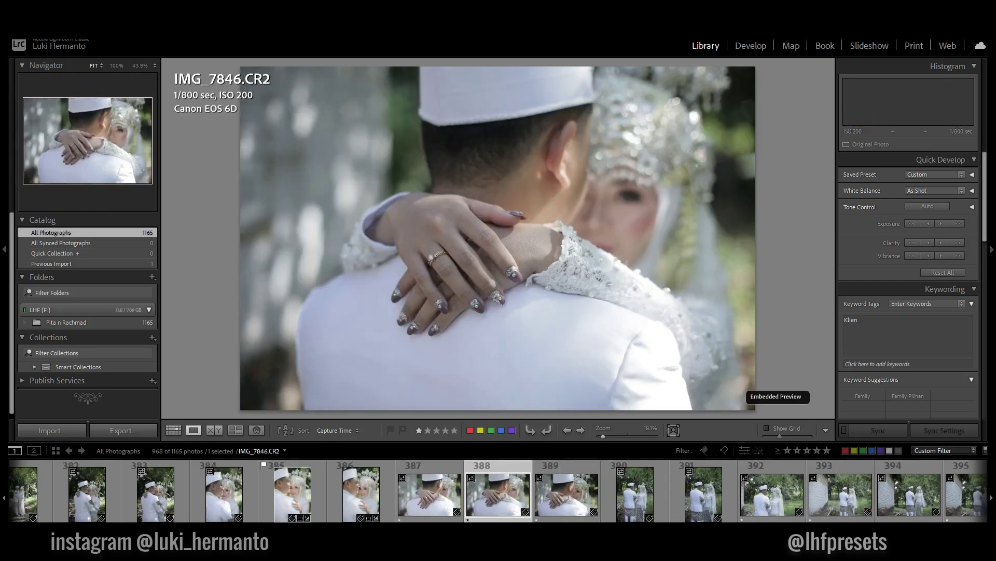
pyautogui.press('Right')
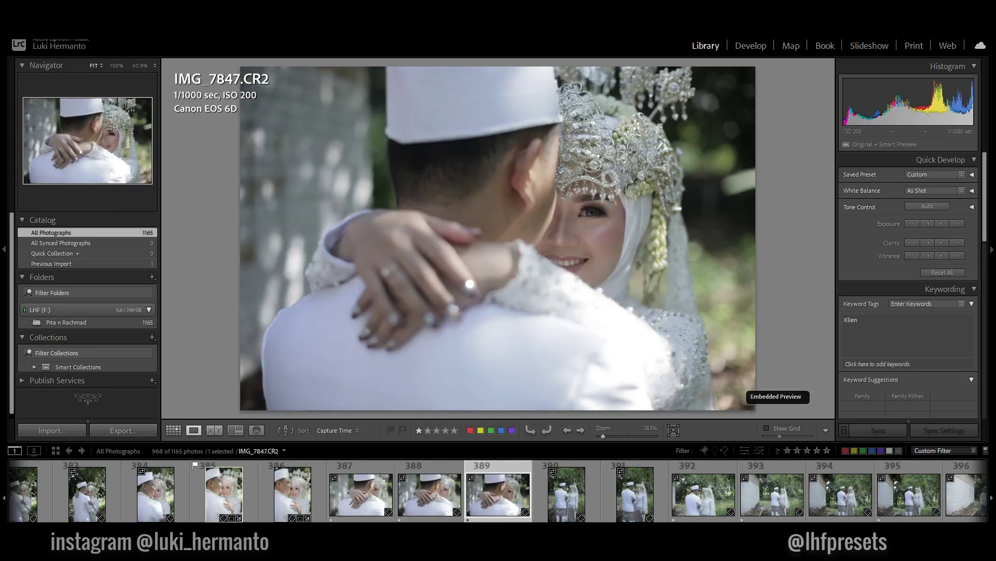
pyautogui.press('Right')
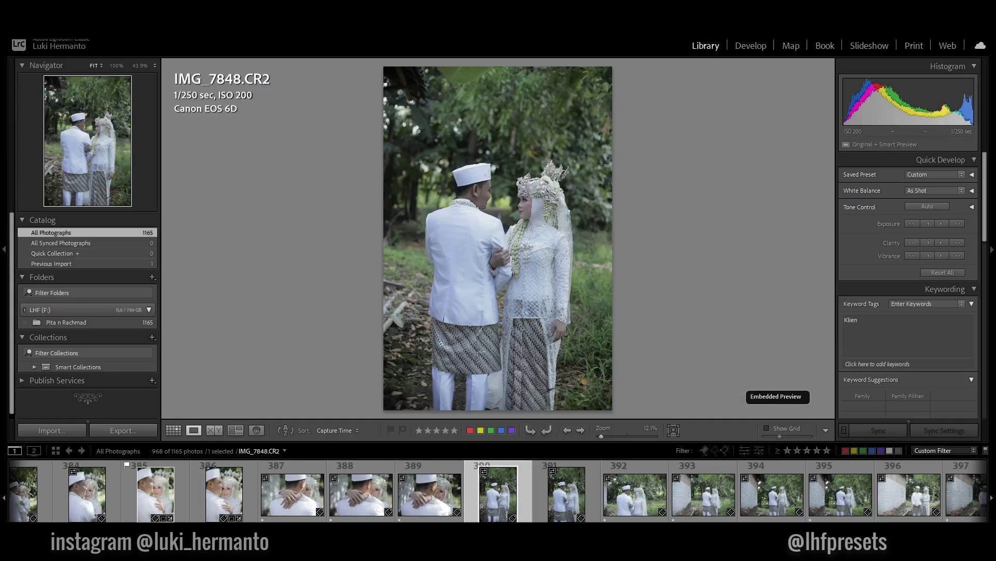
pyautogui.press('Right')
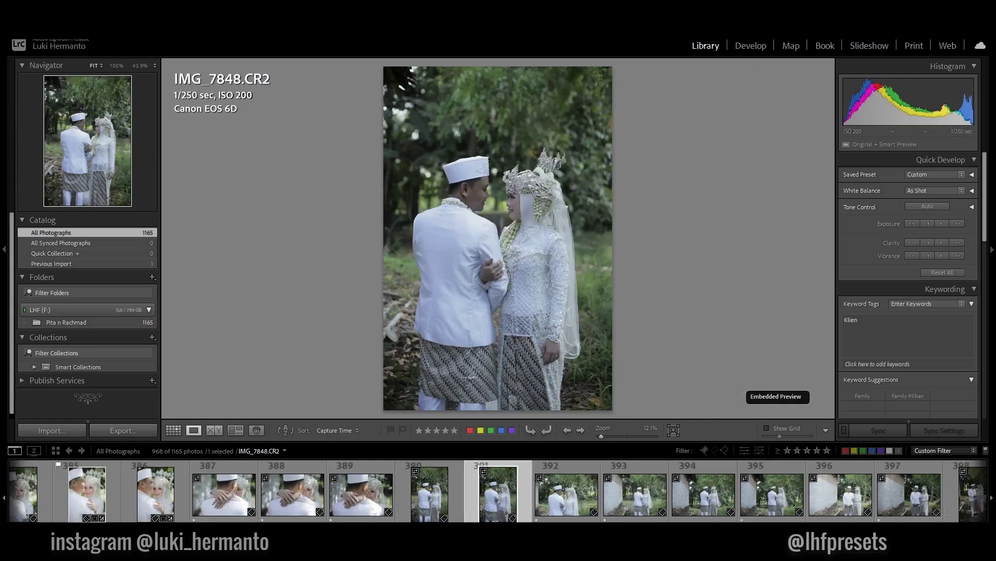
pyautogui.press('Right')
pyautogui.press('2')
pyautogui.press('Right')
pyautogui.press('Left')
pyautogui.press('Right')
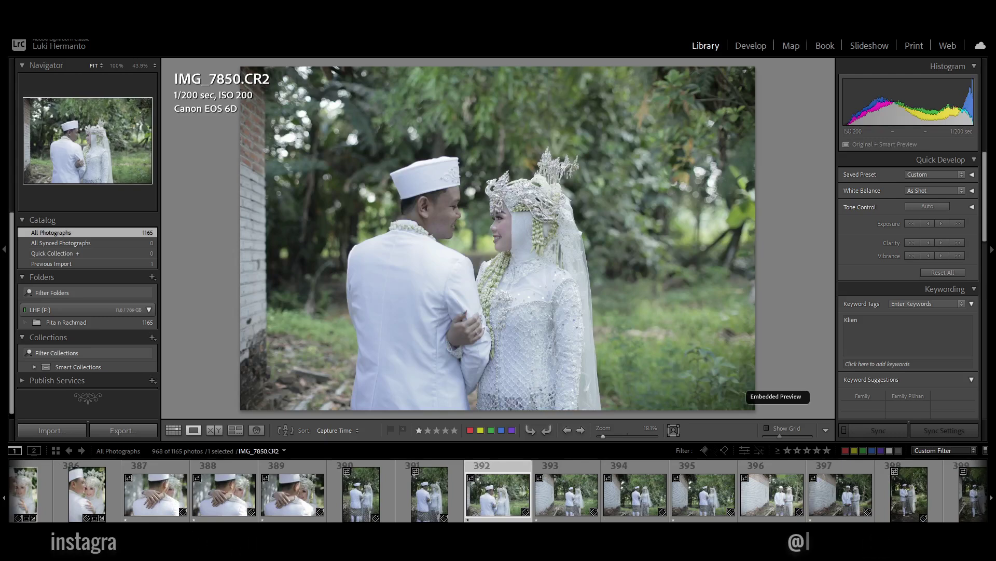
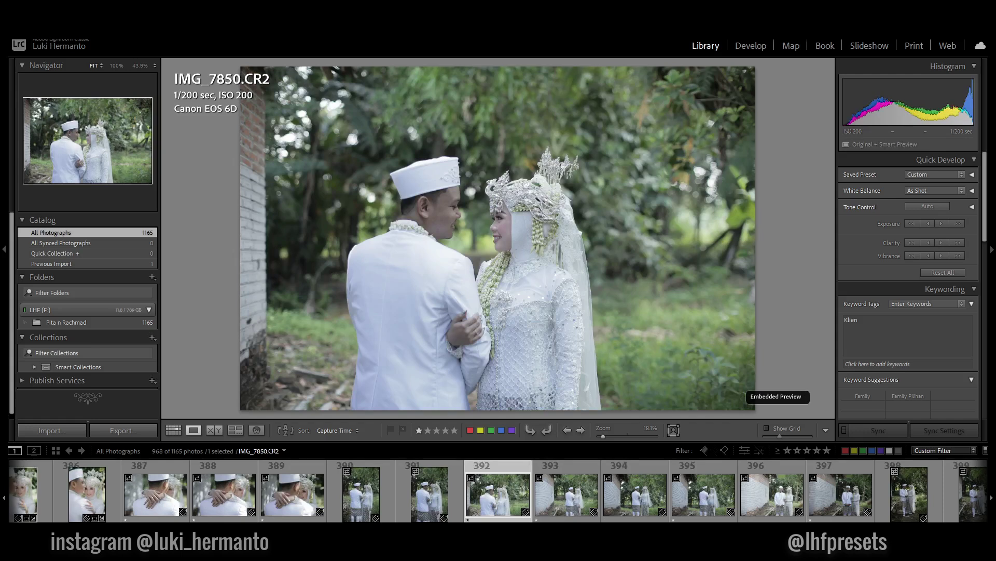
# - Step ahead to IMG_7854 and remove that reject from the catalog
pyautogui.press('Right')
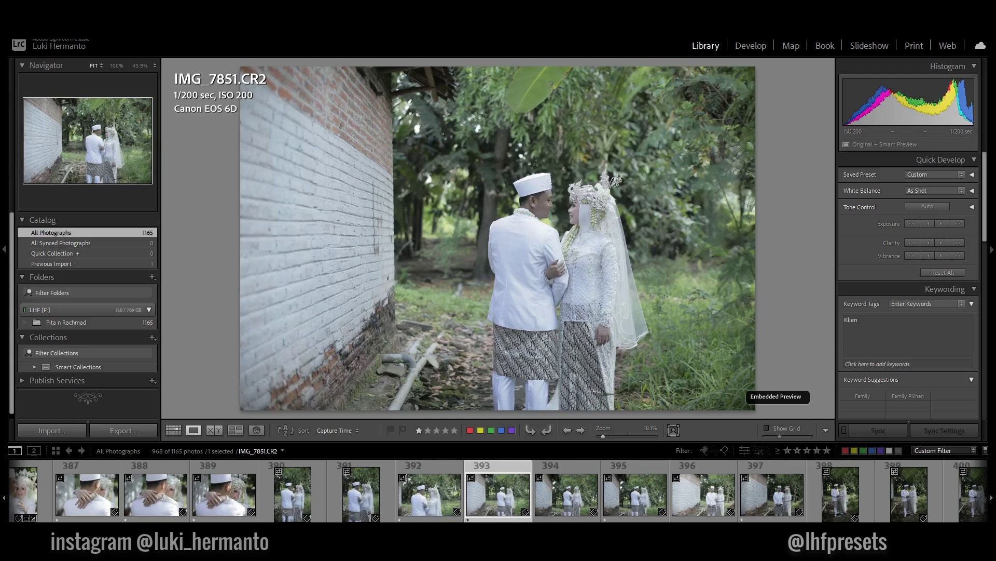
pyautogui.press('Right')
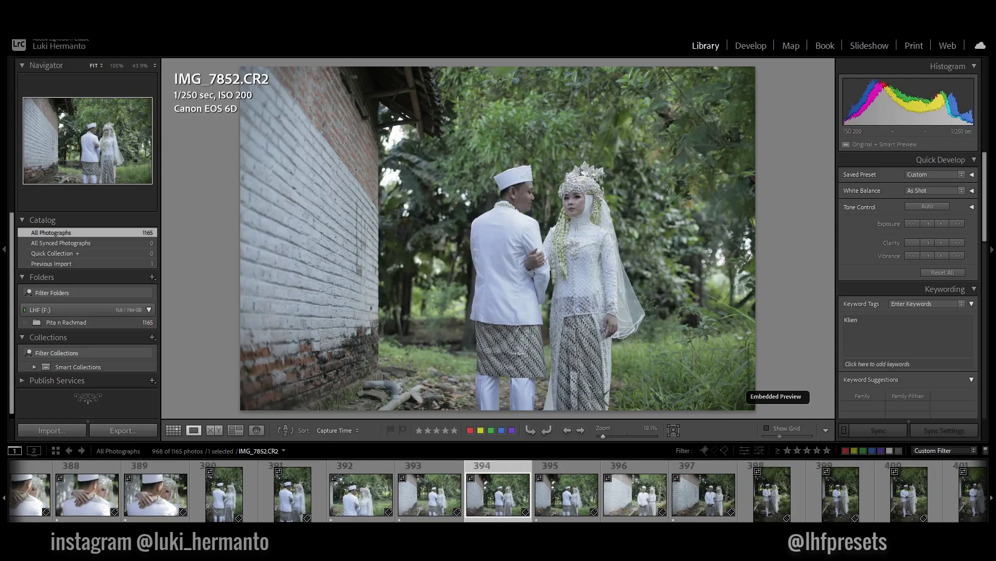
pyautogui.press('Right')
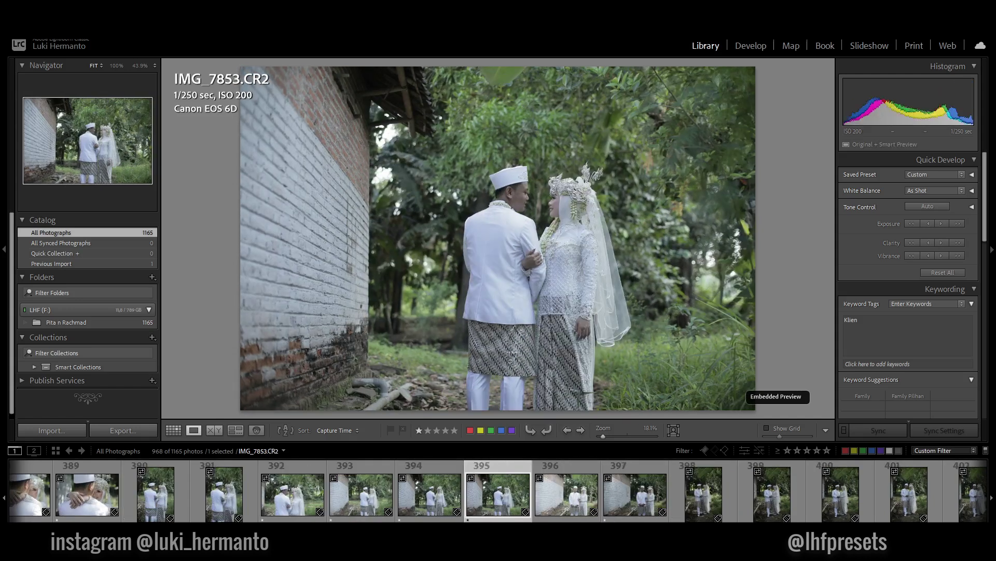
pyautogui.press('Right')
pyautogui.press('Right')
pyautogui.press('Delete')
pyautogui.hotkey('alt', 'd')
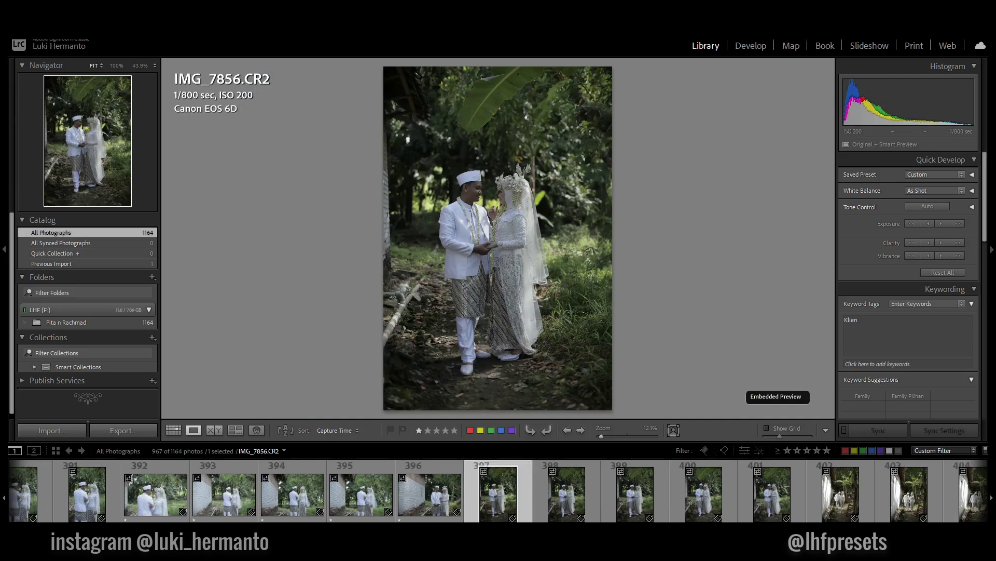
# - Review IMG_7856–IMG_7858, then give IMG_7859 one star and IMG_7860 two stars
pyautogui.press('Right')
pyautogui.press('Left')
pyautogui.press('Right')
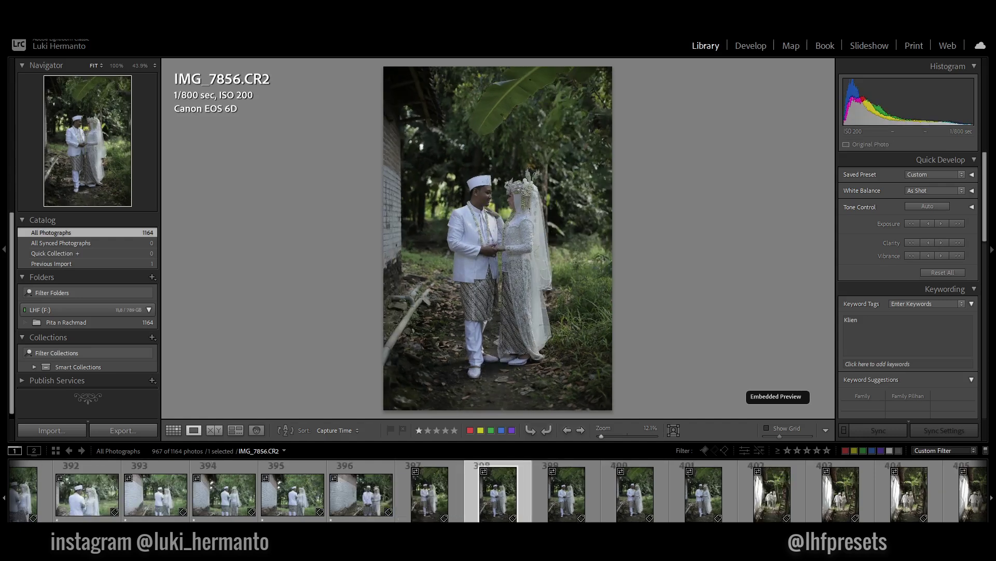
pyautogui.press('Right')
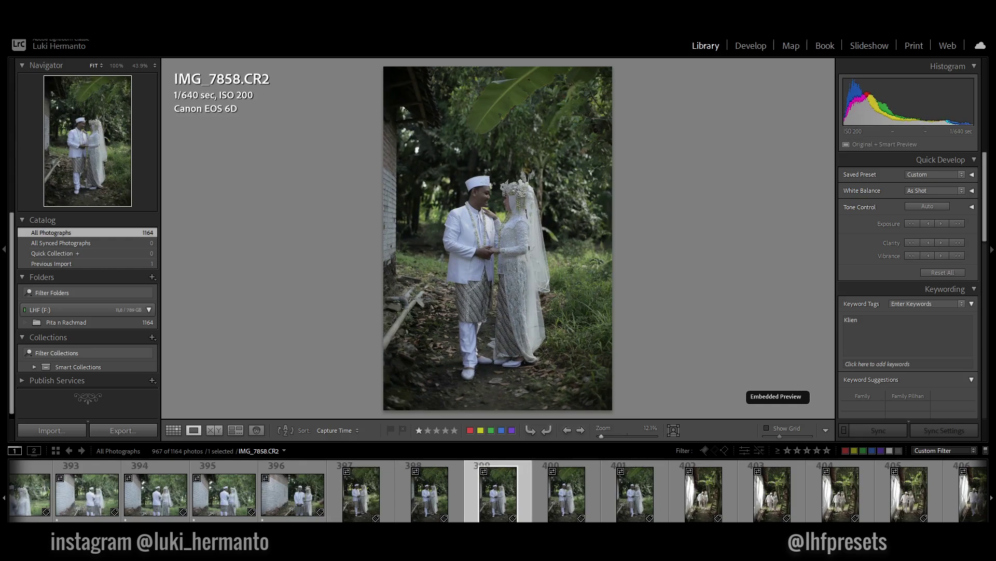
pyautogui.press('Right')
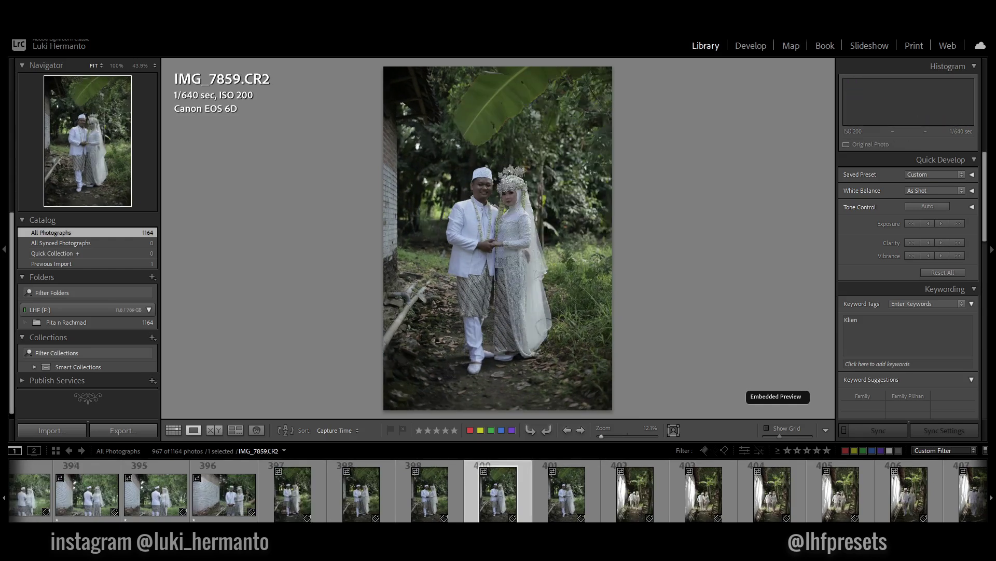
pyautogui.press('1')
pyautogui.press('Right')
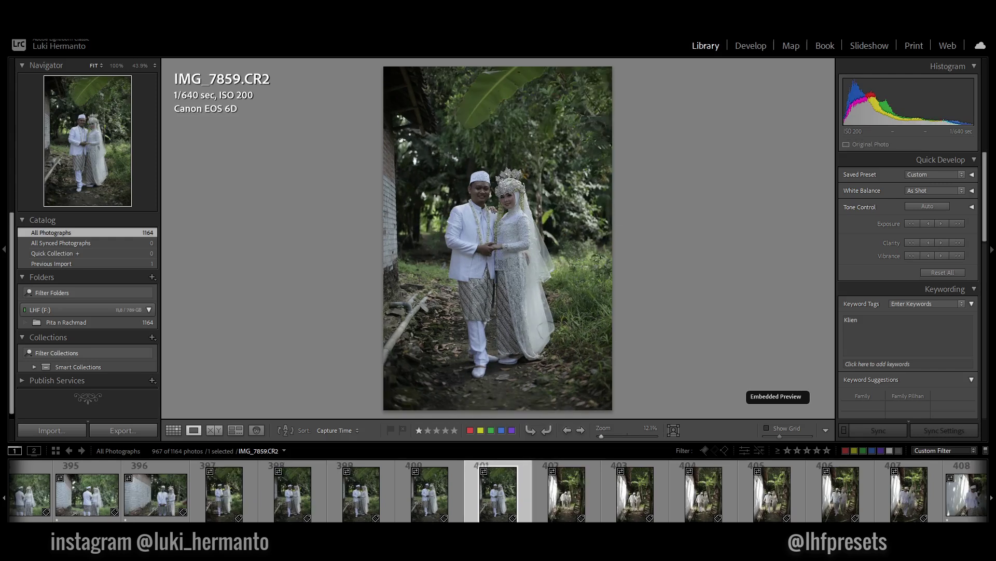
pyautogui.press('2')
pyautogui.press('Right')
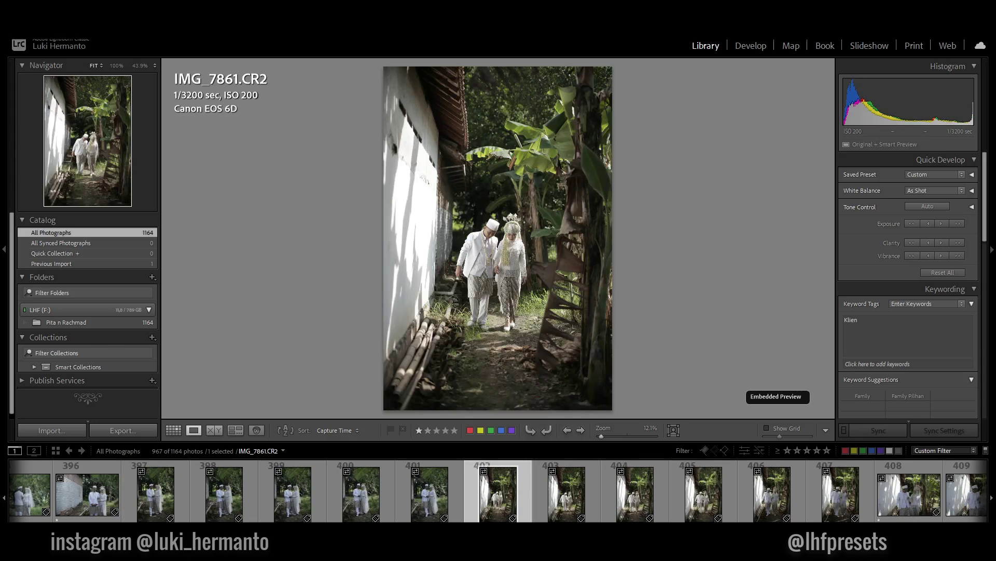
# - Review the couple-walking frames IMG_7861 through IMG_7866, ending back on IMG_7865
pyautogui.press('Right')
pyautogui.press('Left')
pyautogui.press('Right')
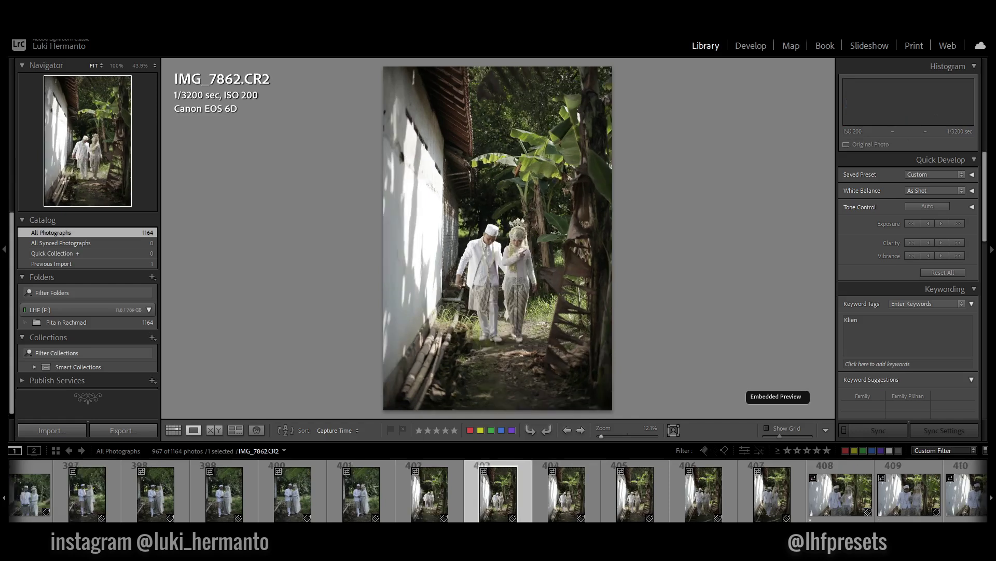
pyautogui.press('Right')
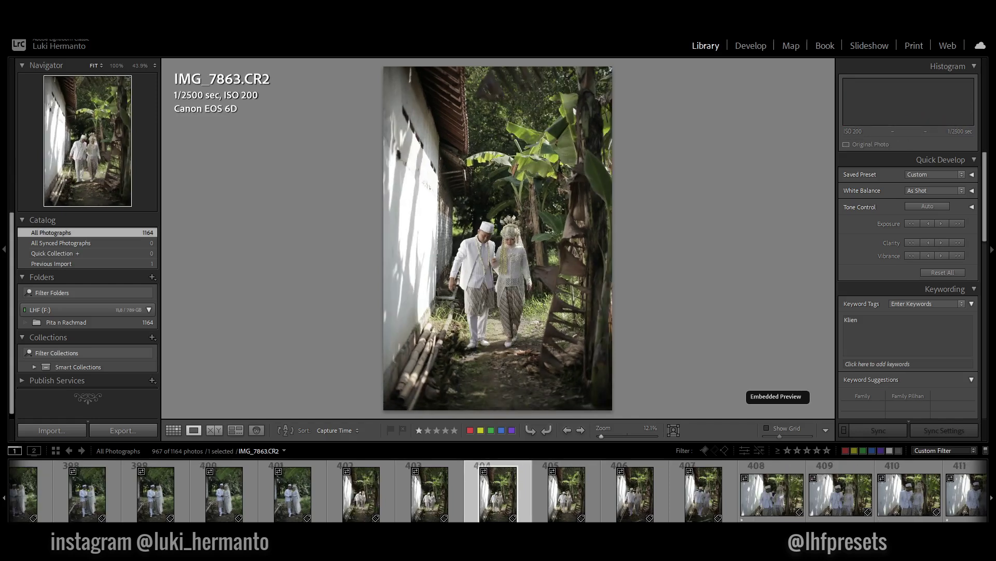
pyautogui.press('Right')
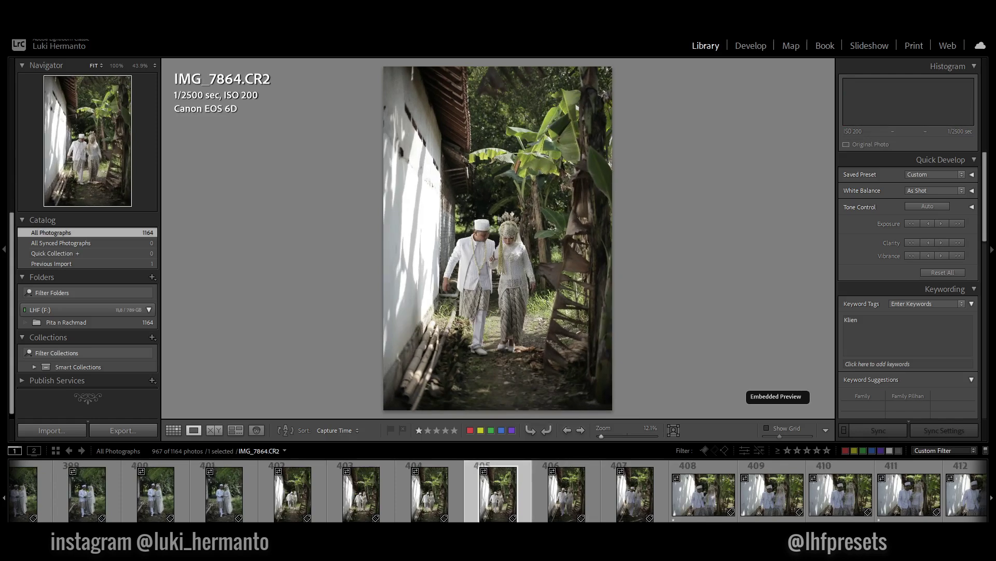
pyautogui.press('Right')
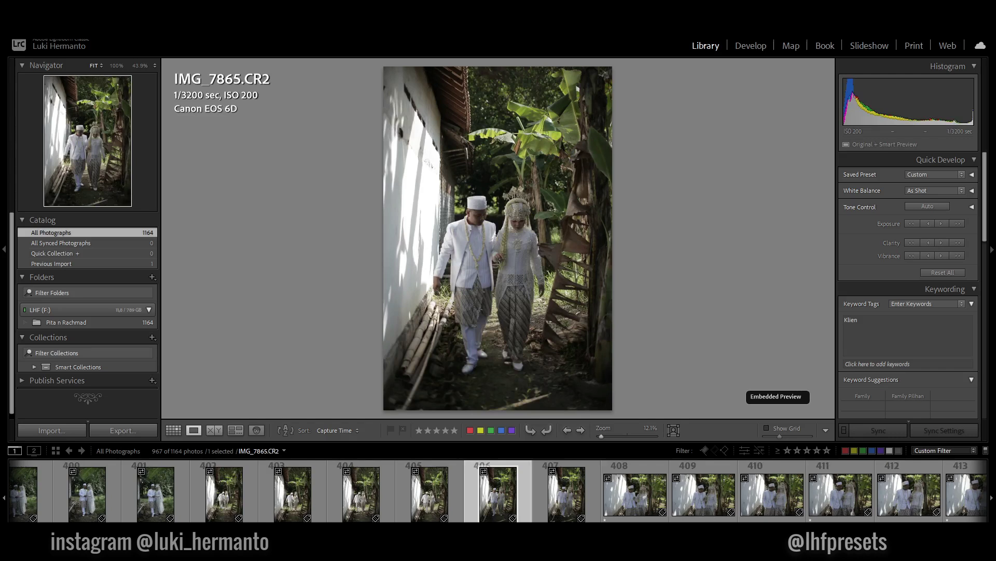
pyautogui.press('Left')
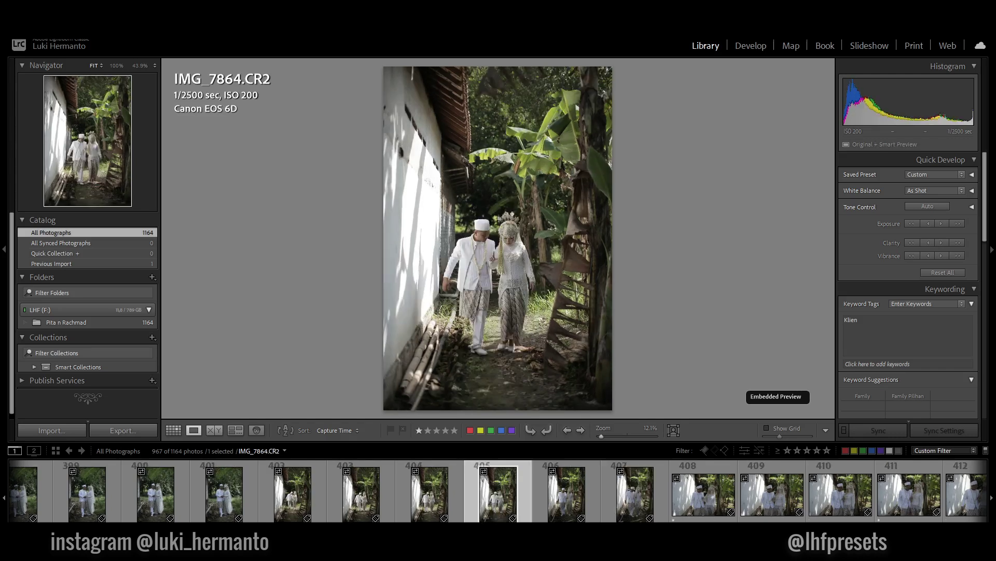
pyautogui.press('Right')
pyautogui.press('Right')
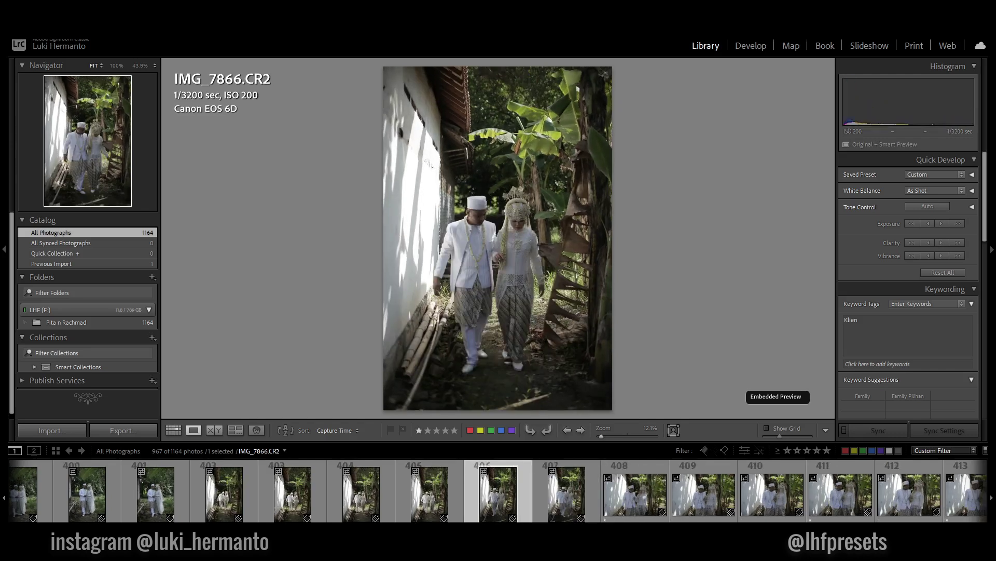
pyautogui.press('Left')
# - Give IMG_7865 a one-star rating
pyautogui.press('2')
pyautogui.press('1')
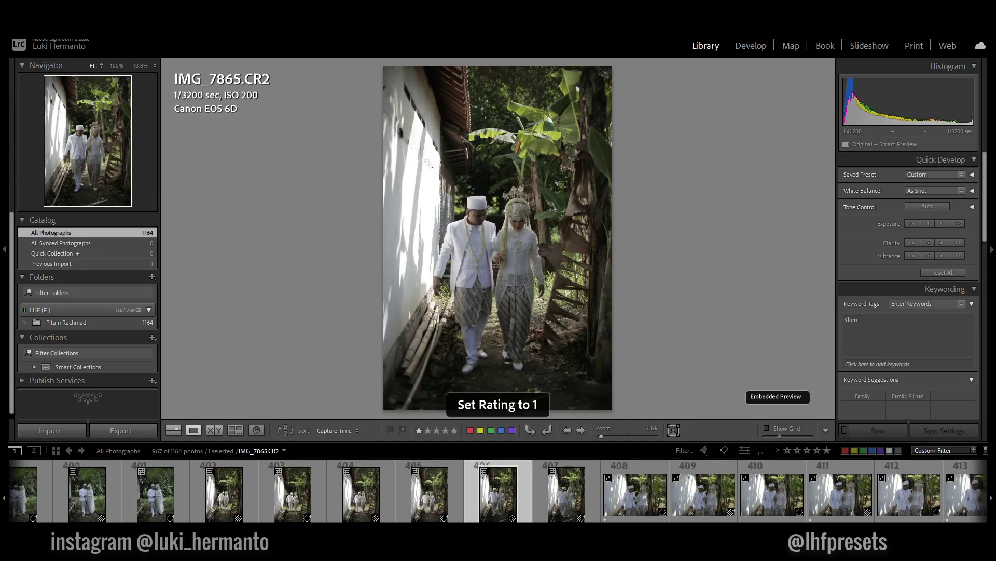
pyautogui.press('Right')
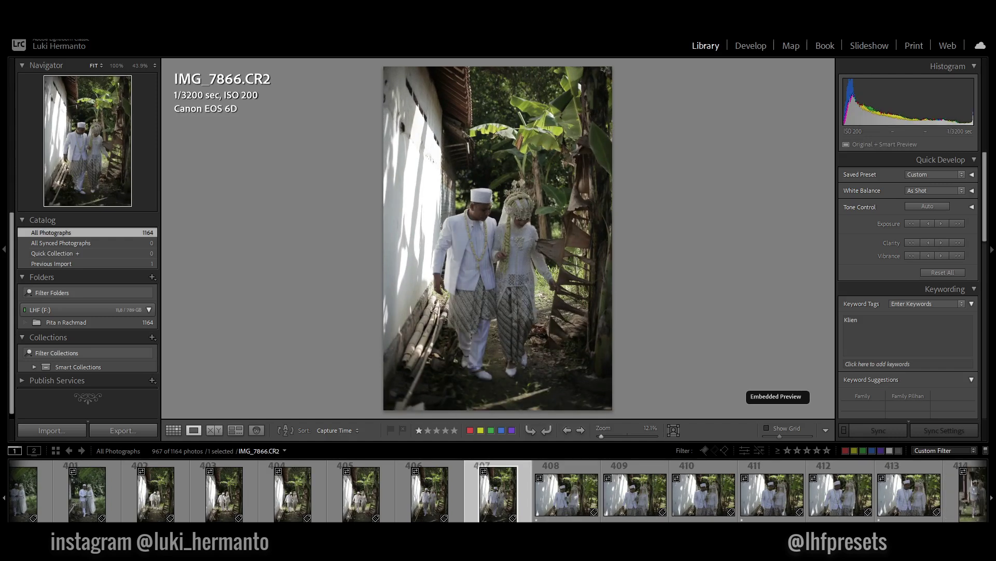
# - Zoom in to check the couple's sharpness in IMG_7867 and rate it two stars
pyautogui.press('Right')
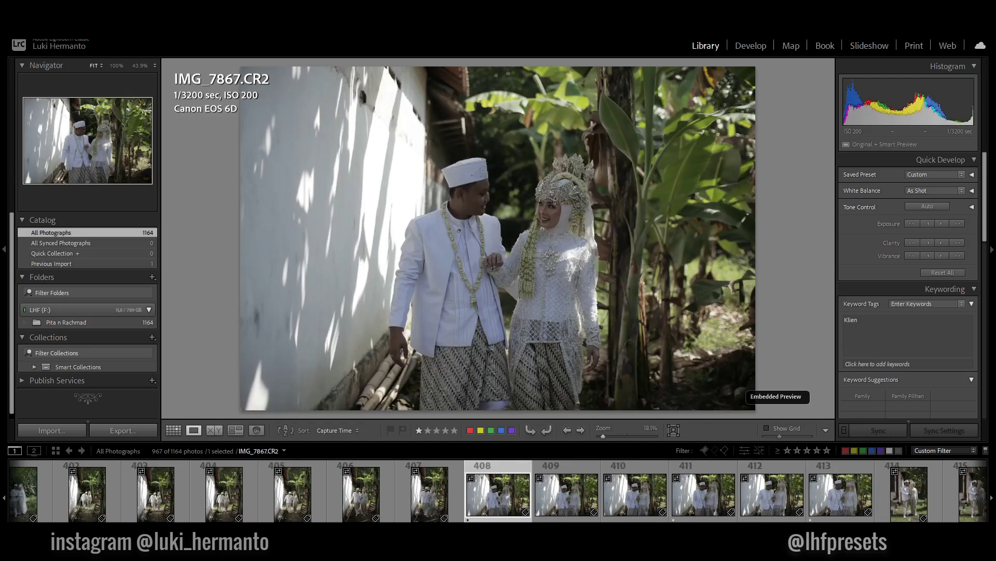
pyautogui.click(521, 206)
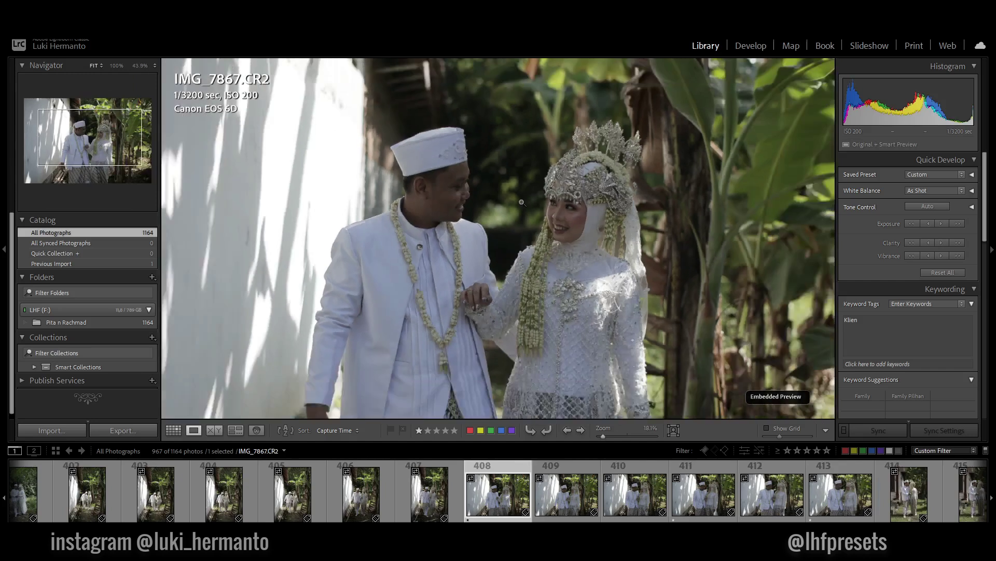
pyautogui.click(521, 204)
pyautogui.press('2')
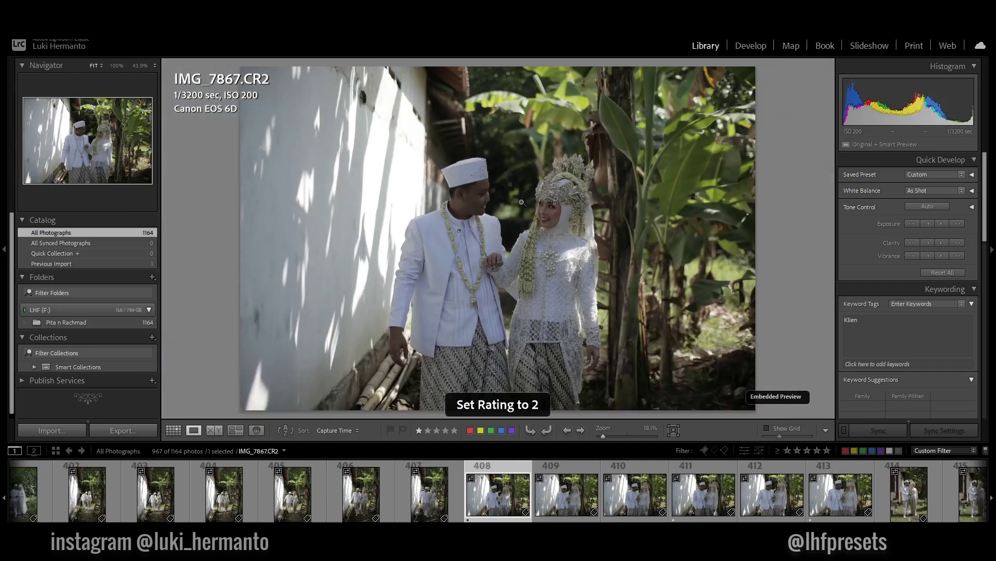
pyautogui.press('Right')
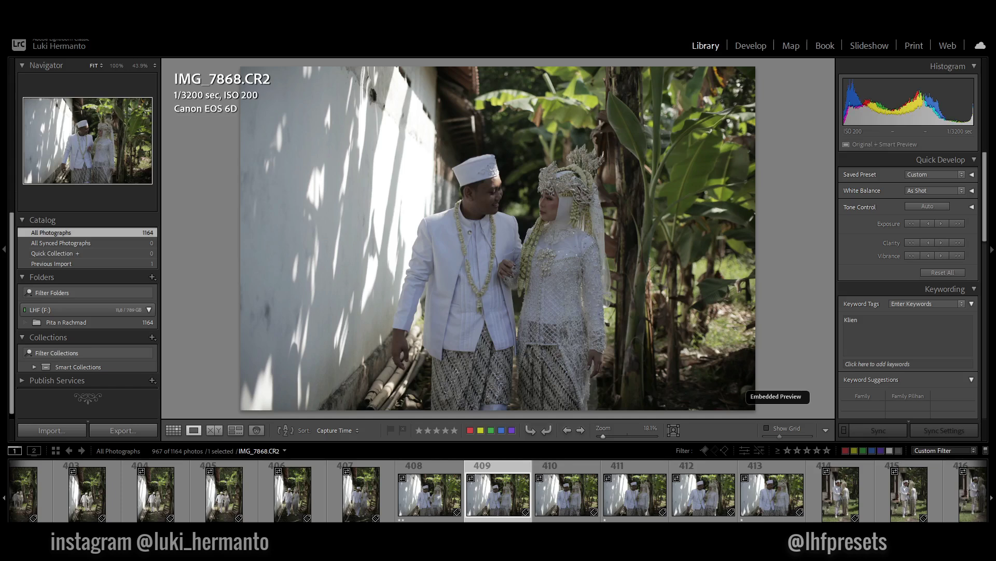
# - Zoom-check the couple's faces, then delete the reject IMG_7868 from disk
pyautogui.click(523, 186)
pyautogui.click(526, 200)
pyautogui.press('Delete')
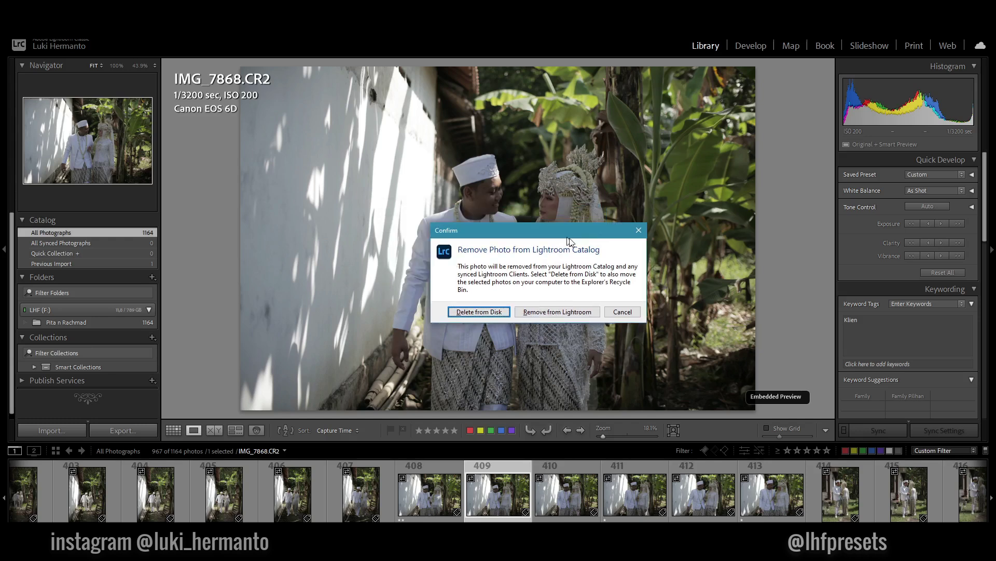
pyautogui.moveTo(524, 218); pyautogui.dragTo(659, 253)
pyautogui.click(570, 328)
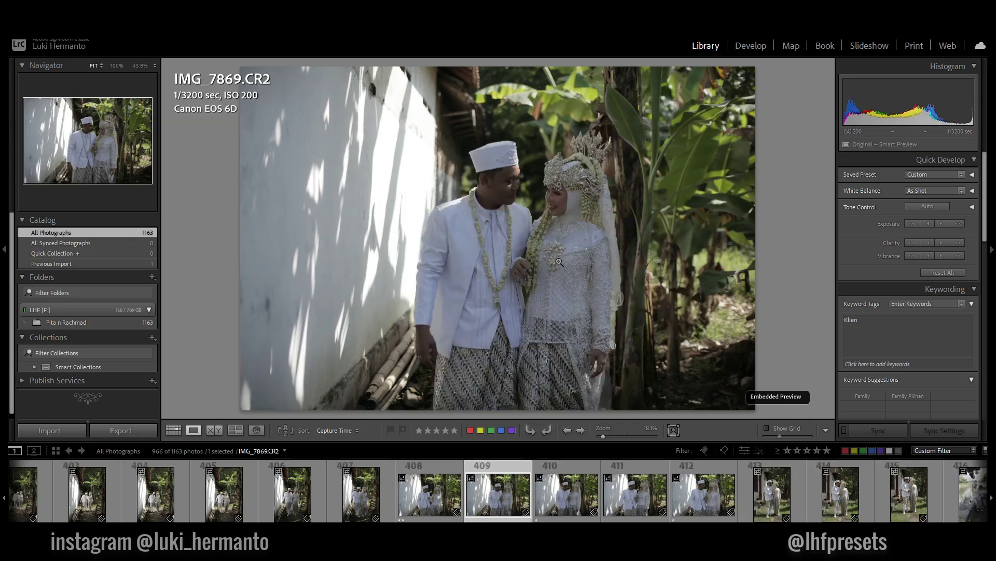
# - Compare the similar couple shots and delete the reject IMG_7869 from disk
pyautogui.press('Right')
pyautogui.press('Left')
pyautogui.press('Right')
pyautogui.press('Right')
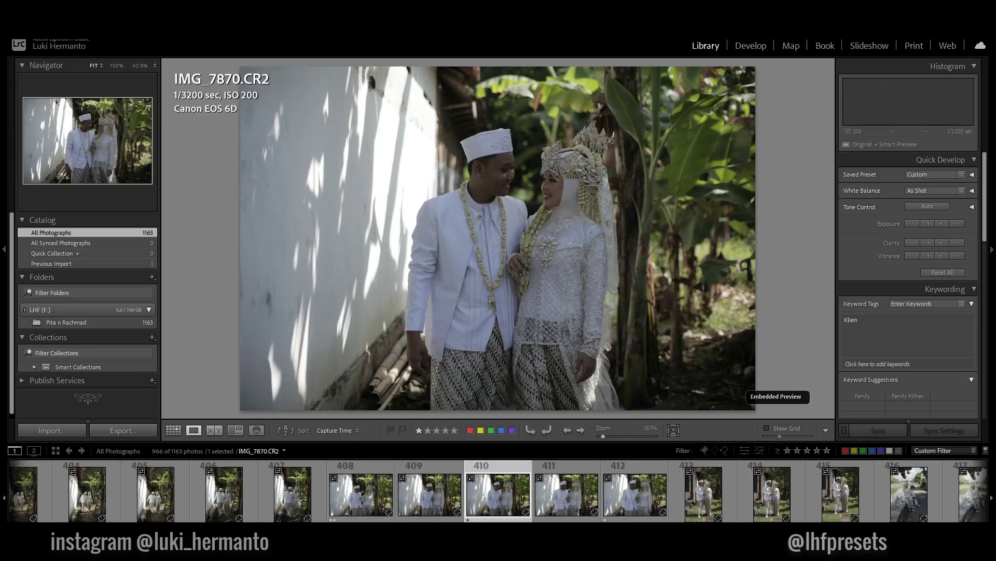
pyautogui.press('Left')
pyautogui.press('Delete')
pyautogui.click(435, 294)
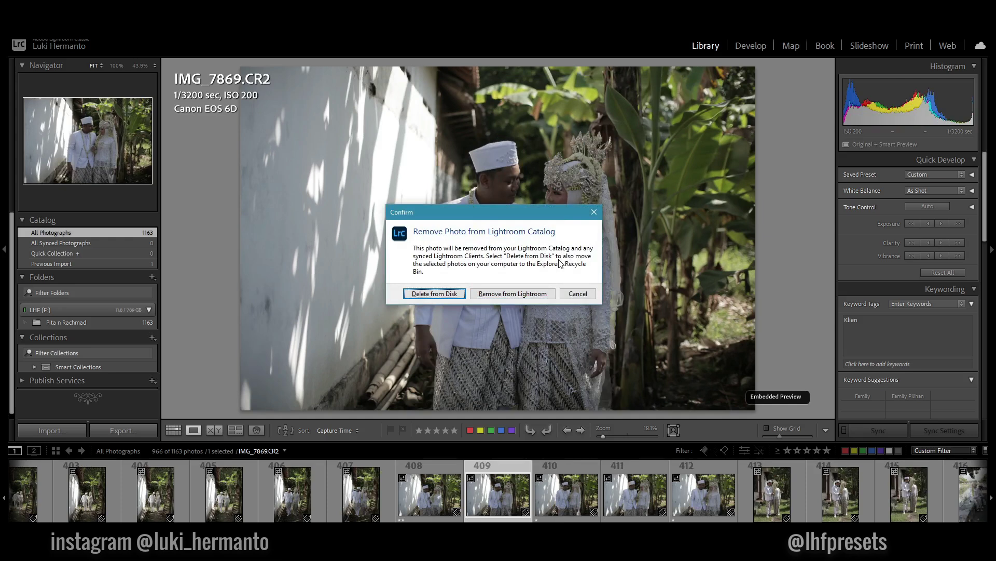
# - Give IMG_7870 two stars and advance to IMG_7871
pyautogui.press('Right')
pyautogui.press('Left')
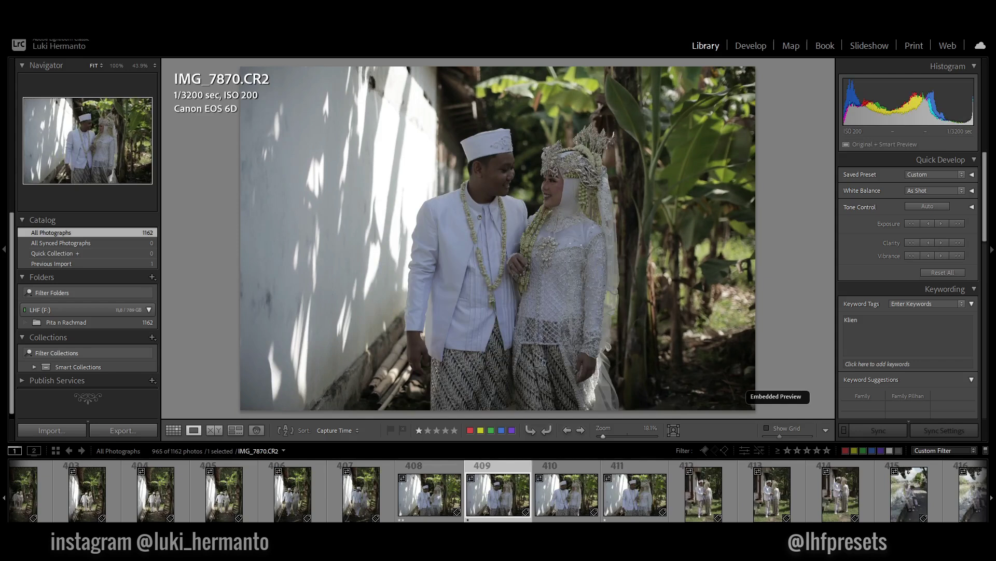
pyautogui.press('Right')
pyautogui.press('Left')
pyautogui.press('1')
pyautogui.press('2')
pyautogui.press('Right')
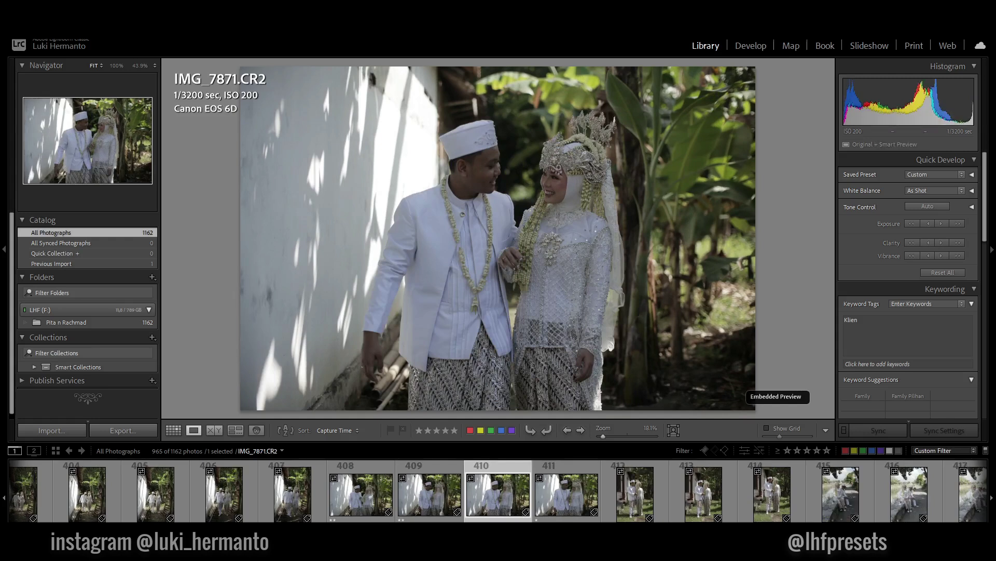
# - Give IMG_7873 one star and advance through the shots to IMG_7877
pyautogui.press('Right')
pyautogui.press('Right')
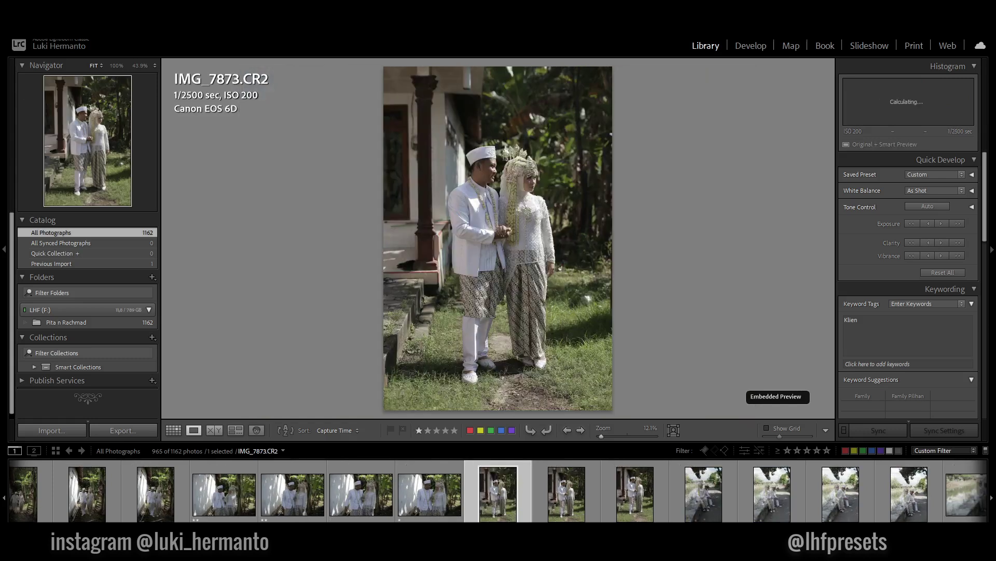
pyautogui.press('Right')
pyautogui.press('Left')
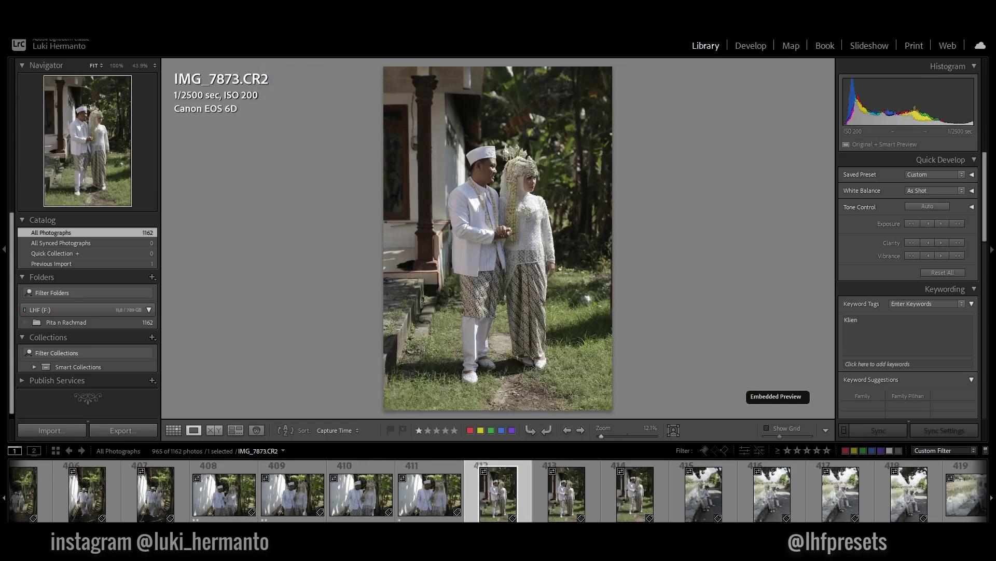
pyautogui.press('1')
pyautogui.press('Right')
pyautogui.press('Right')
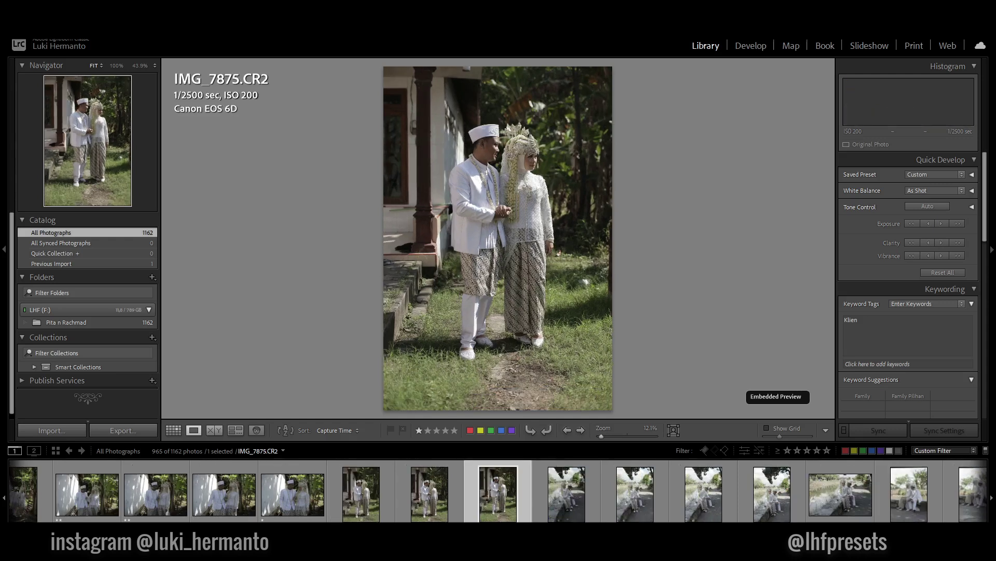
pyautogui.press('Right')
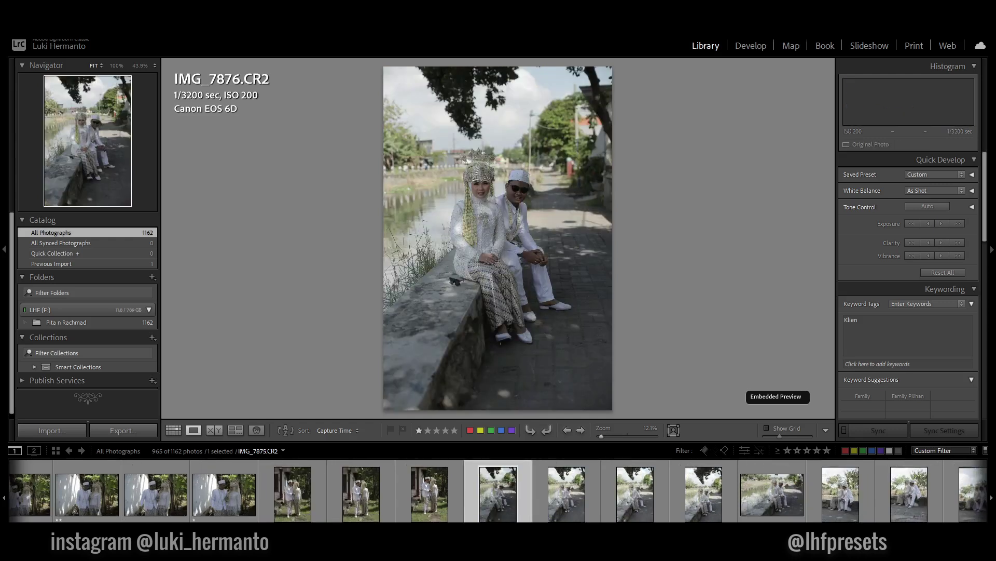
pyautogui.press('Right')
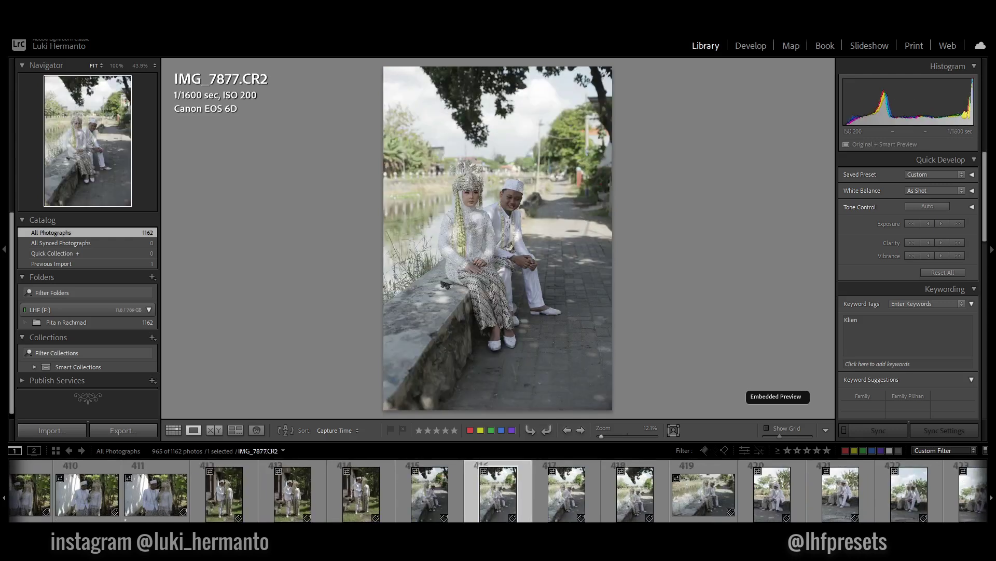
pyautogui.press('Right')
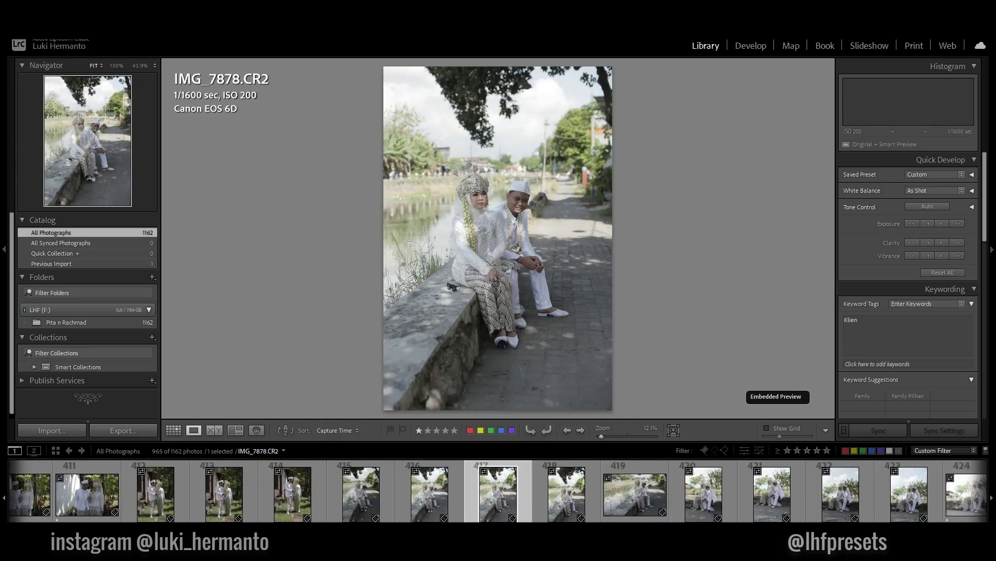
pyautogui.press('Left')
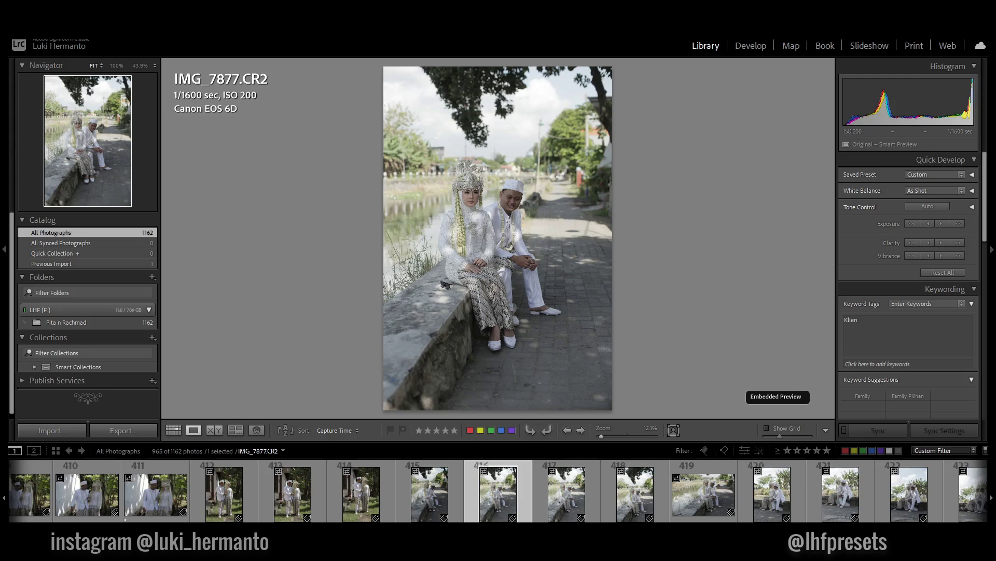
# - Review IMG_7878 through IMG_7888 without rating any of them
pyautogui.press('Right')
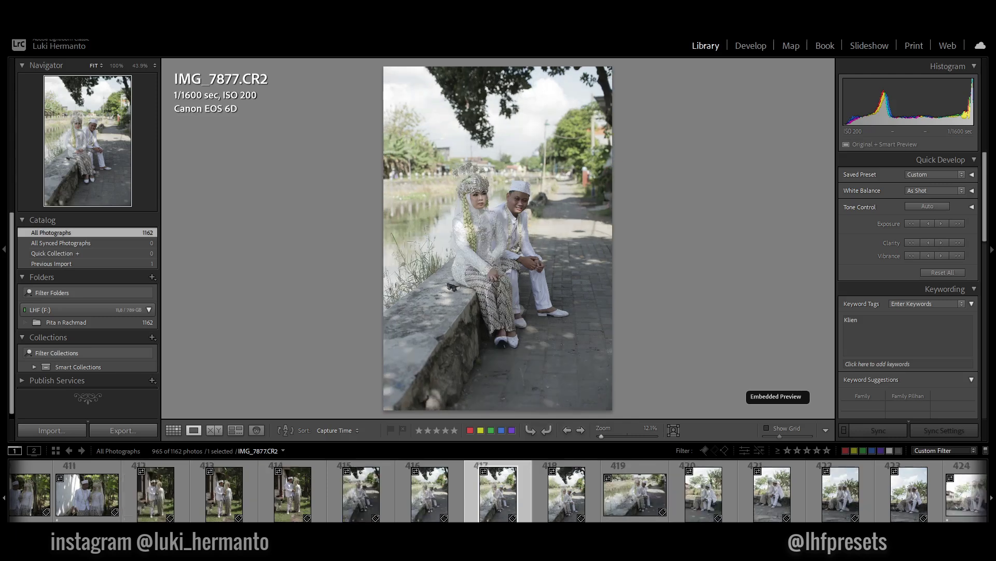
pyautogui.press('Right')
pyautogui.press('Right')
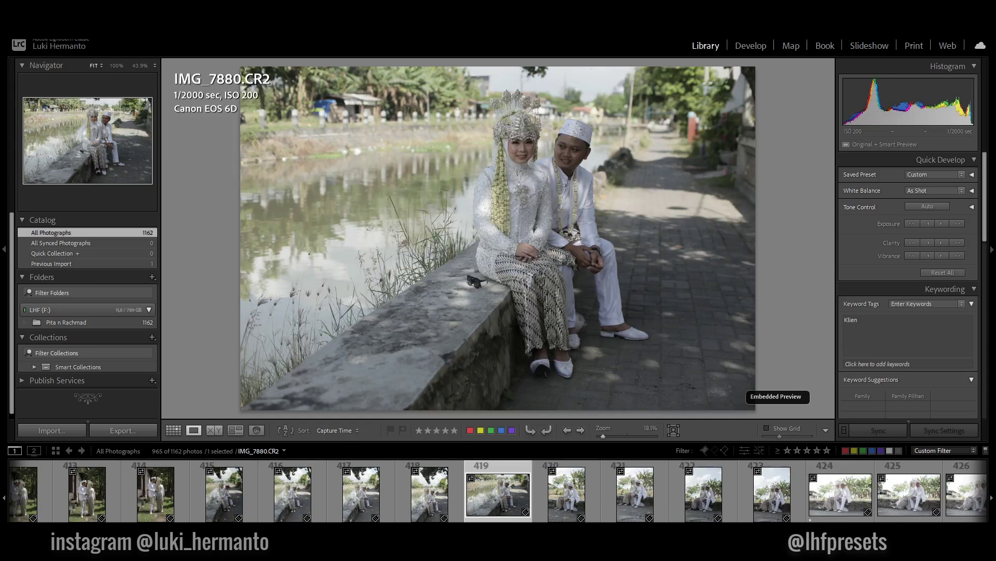
pyautogui.press('Right')
pyautogui.press('Left')
pyautogui.press('Right')
pyautogui.press('Right')
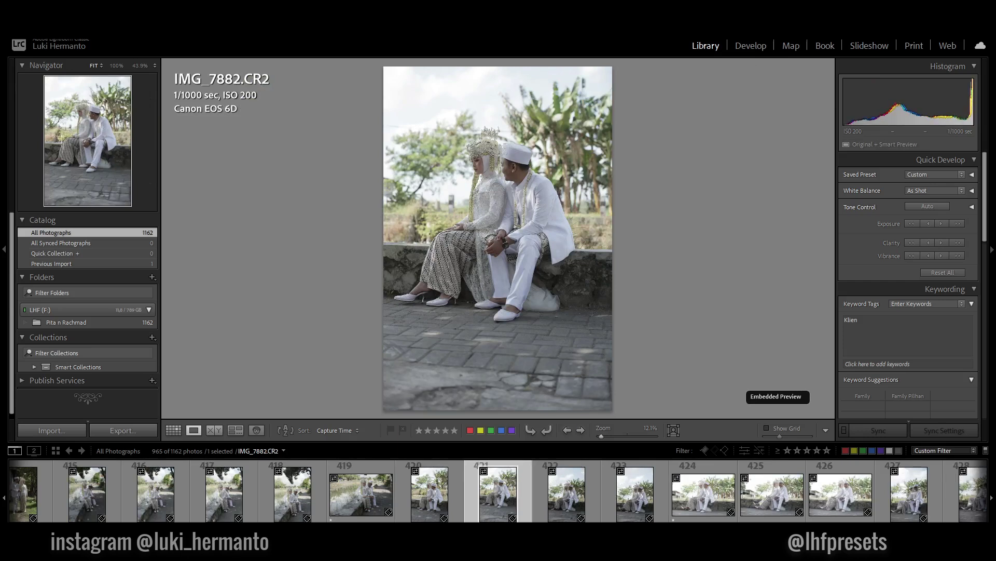
pyautogui.press('Right')
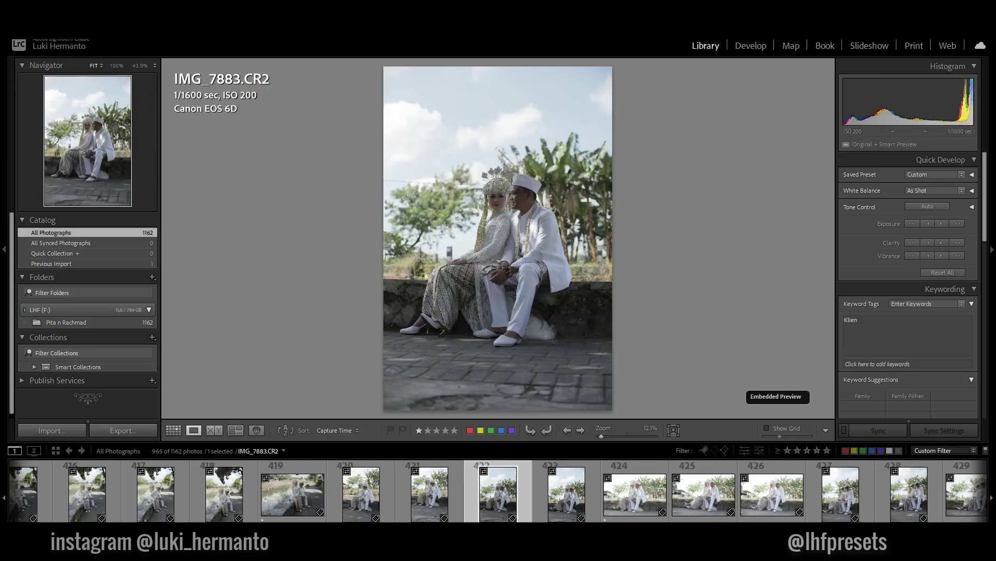
pyautogui.press('Right')
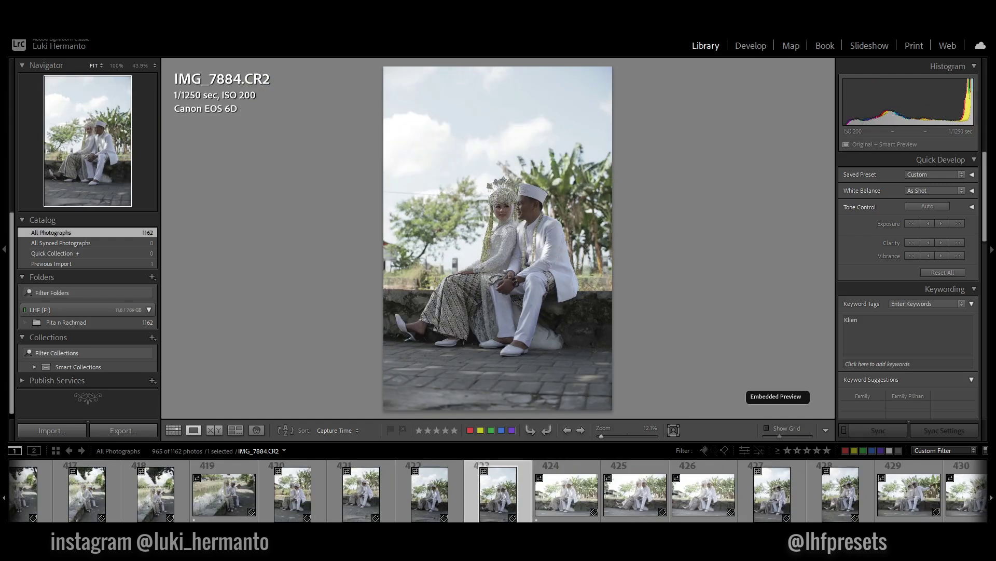
pyautogui.press('Right')
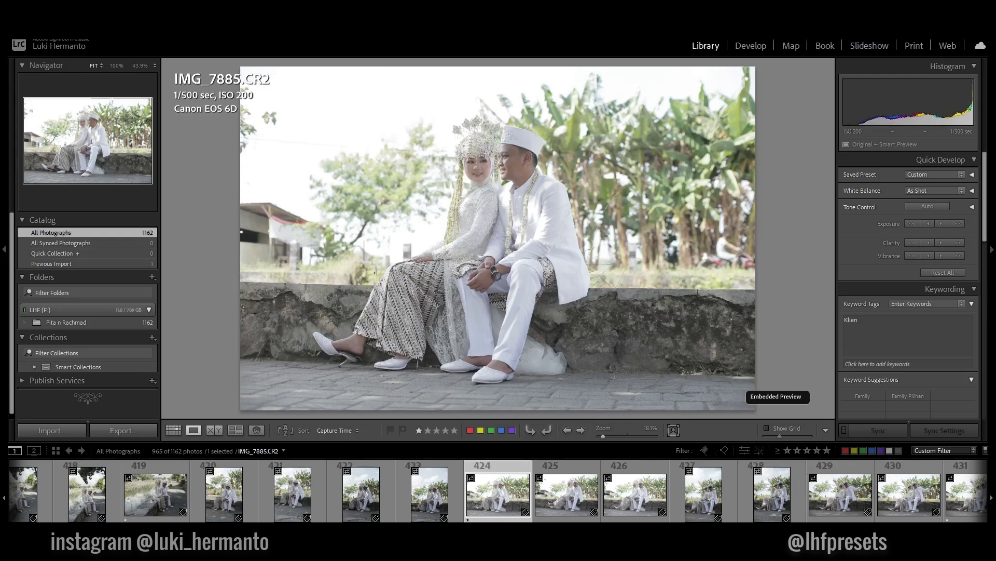
pyautogui.press('Right')
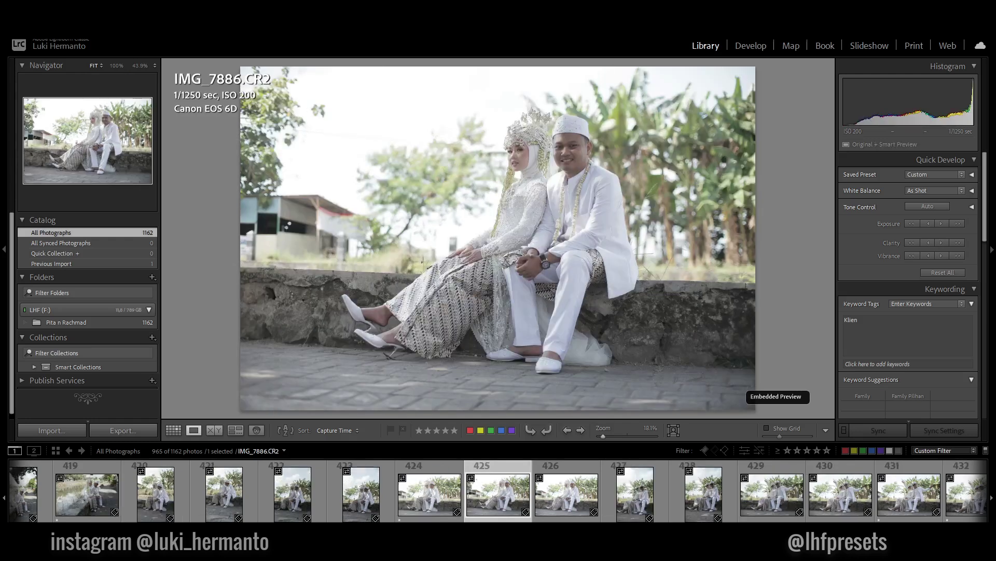
pyautogui.press('Right')
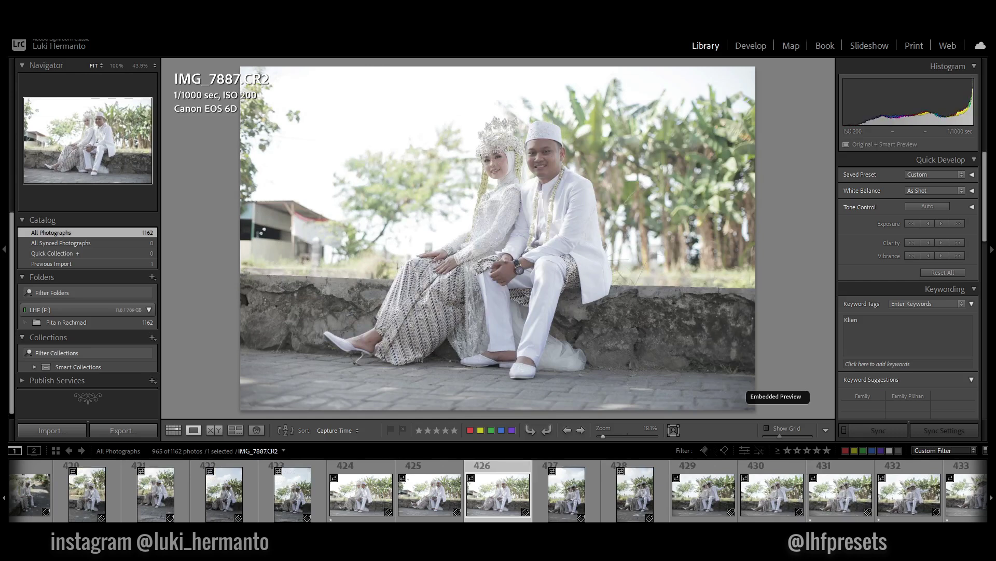
pyautogui.press('Right')
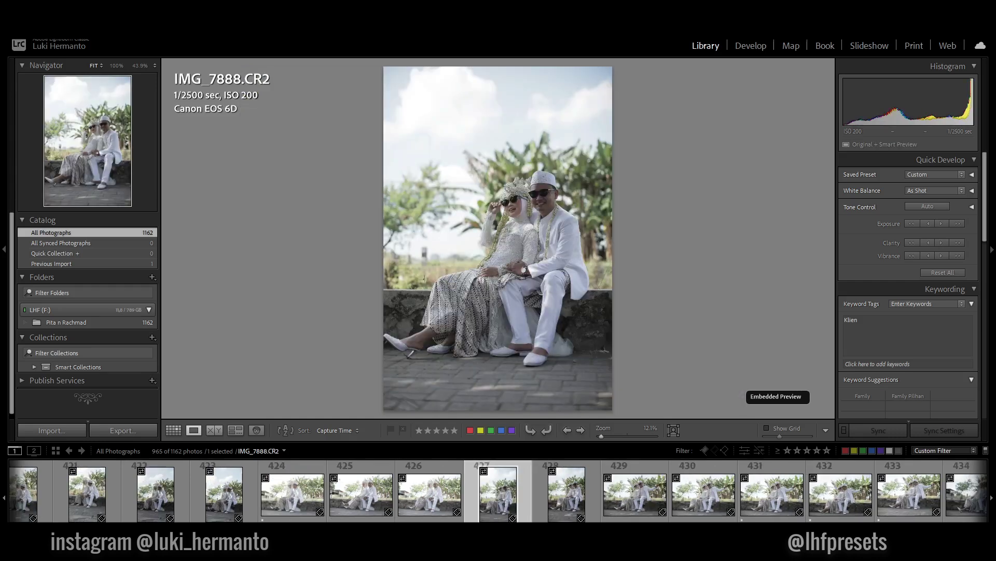
# - Give one star each to the keepers IMG_7889, IMG_7891 and IMG_7896
pyautogui.press('Right')
pyautogui.press('1')
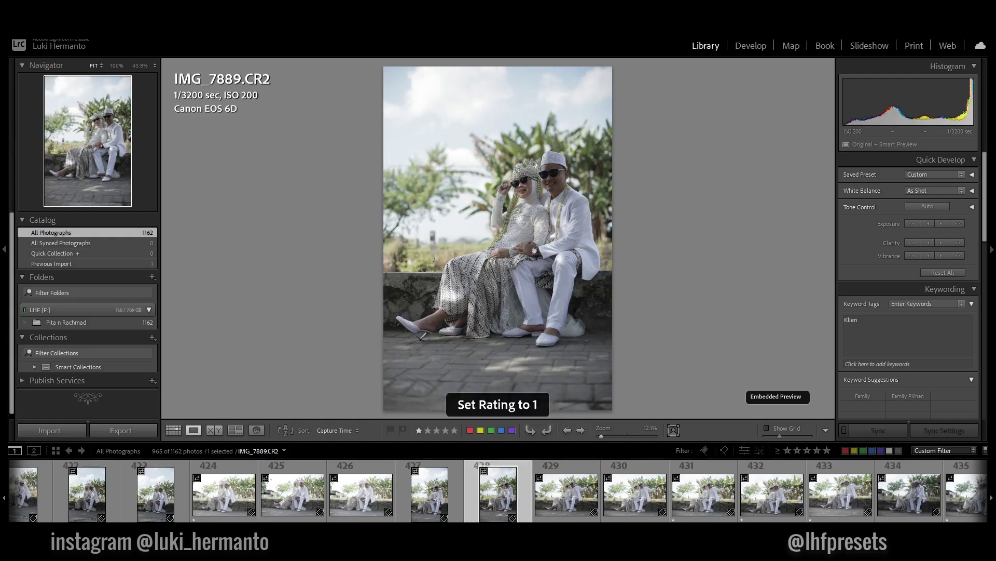
pyautogui.press('Right')
pyautogui.press('Right')
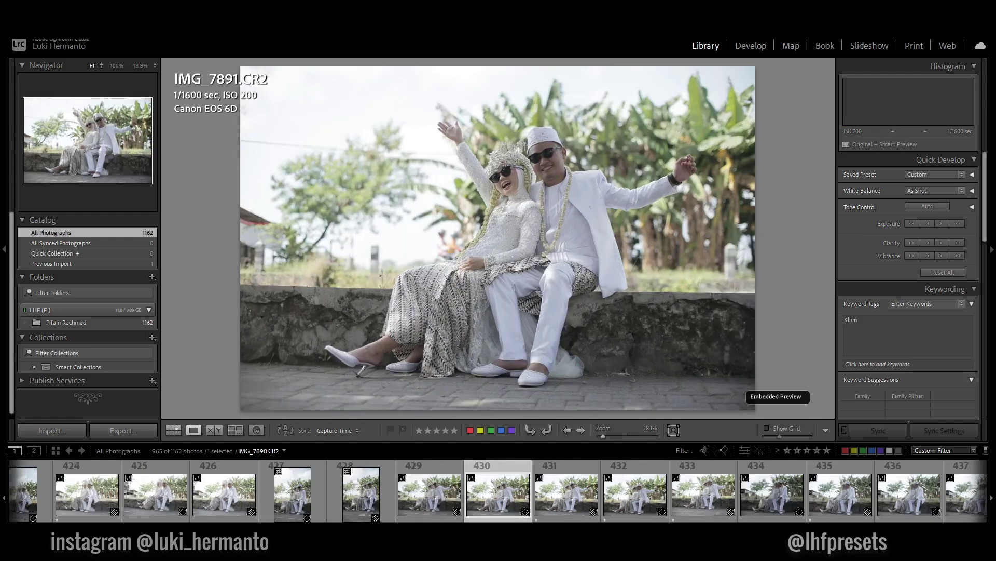
pyautogui.press('1')
pyautogui.press('Right')
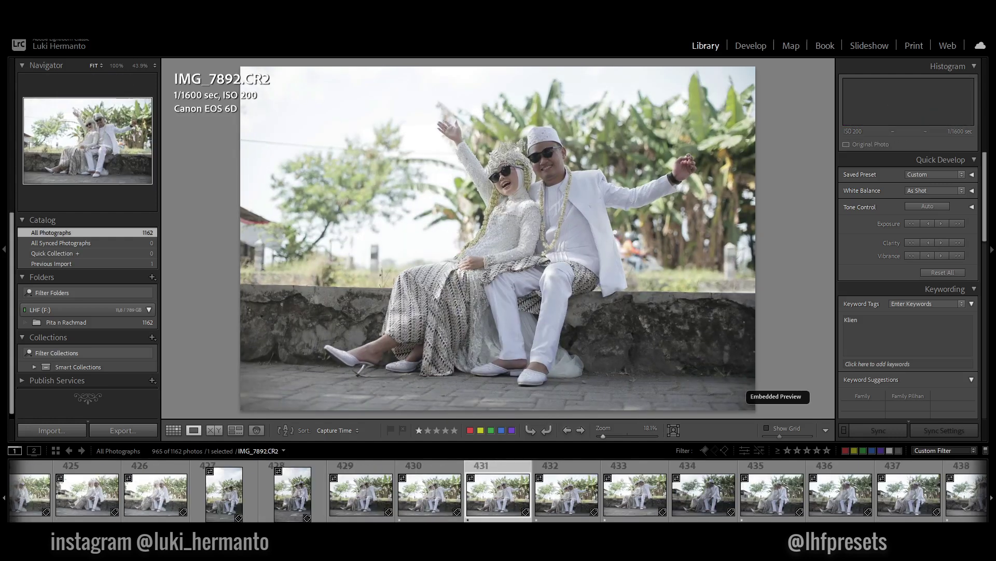
pyautogui.press('Right')
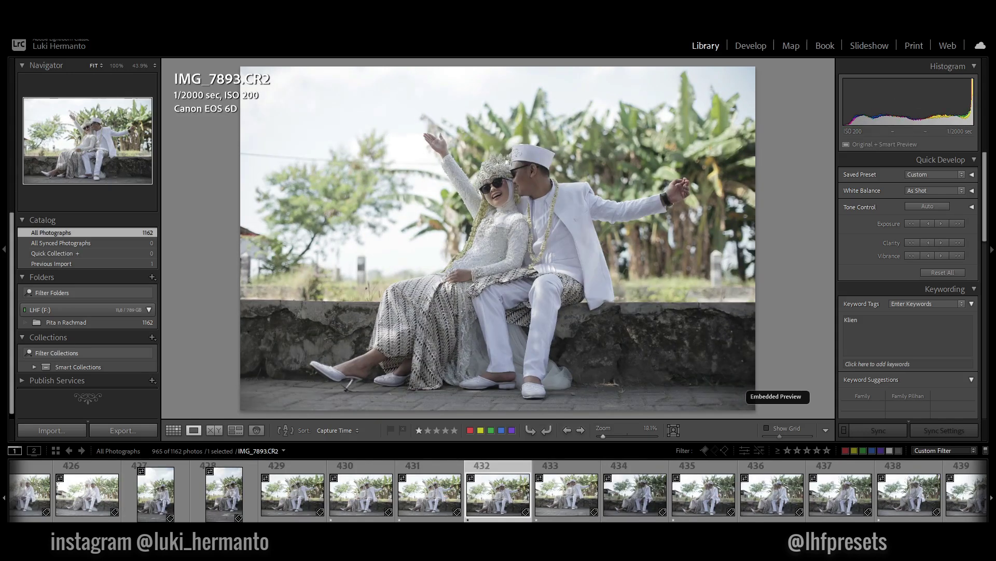
pyautogui.press('Right')
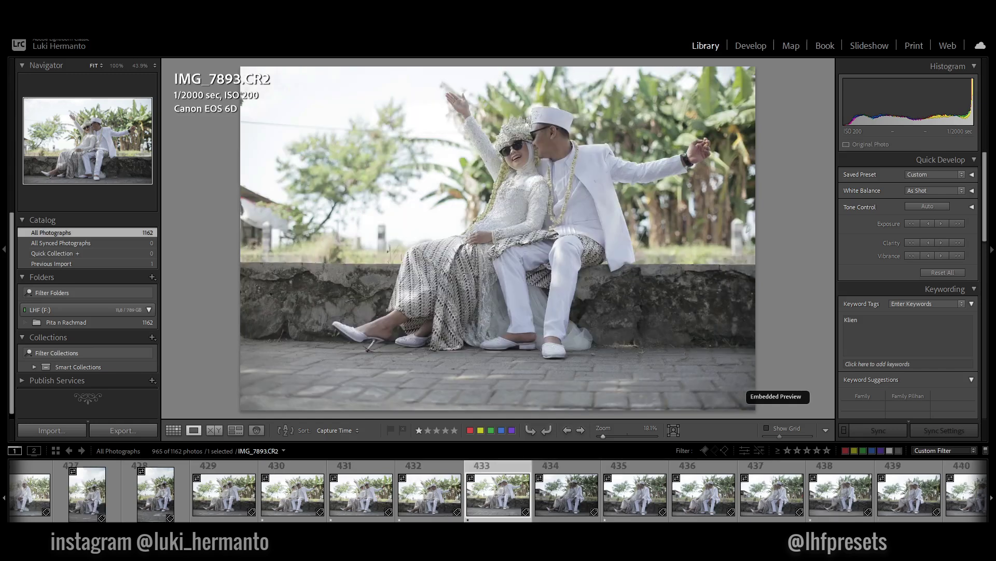
pyautogui.press('Right')
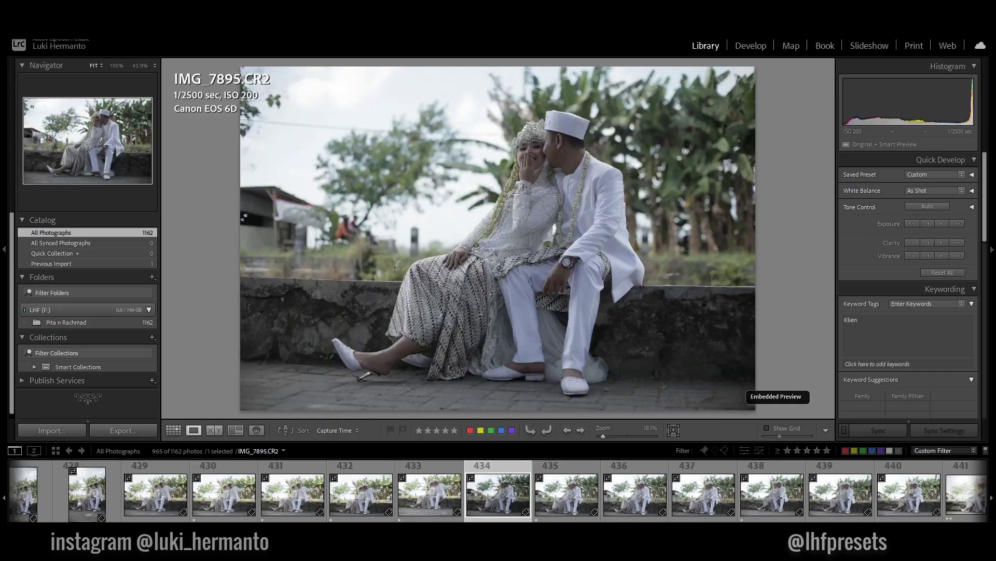
pyautogui.press('Right')
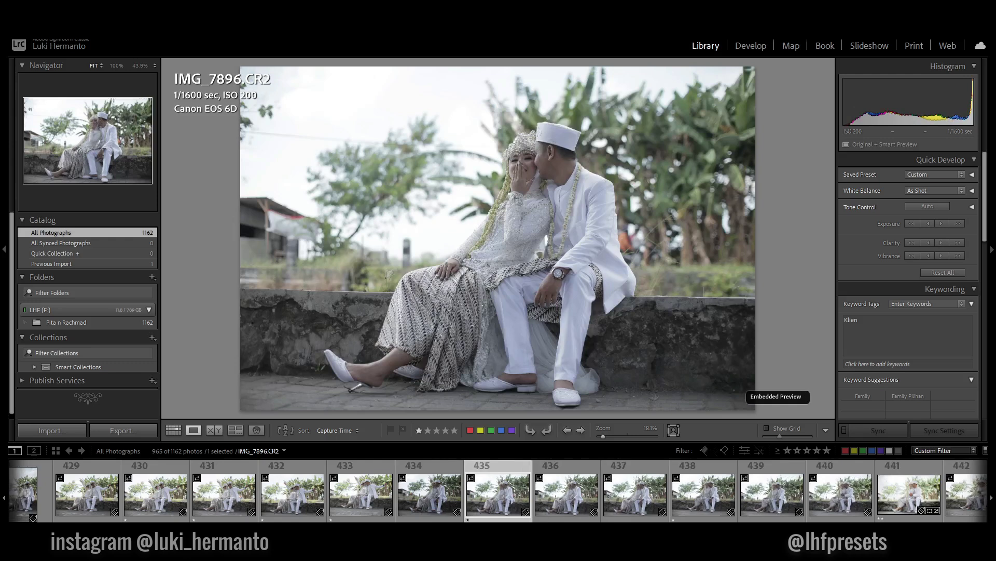
pyautogui.press('1')
# - Skip past the similar shots and advance to IMG_7905
pyautogui.press('Right')
pyautogui.press('Right')
pyautogui.press('Right')
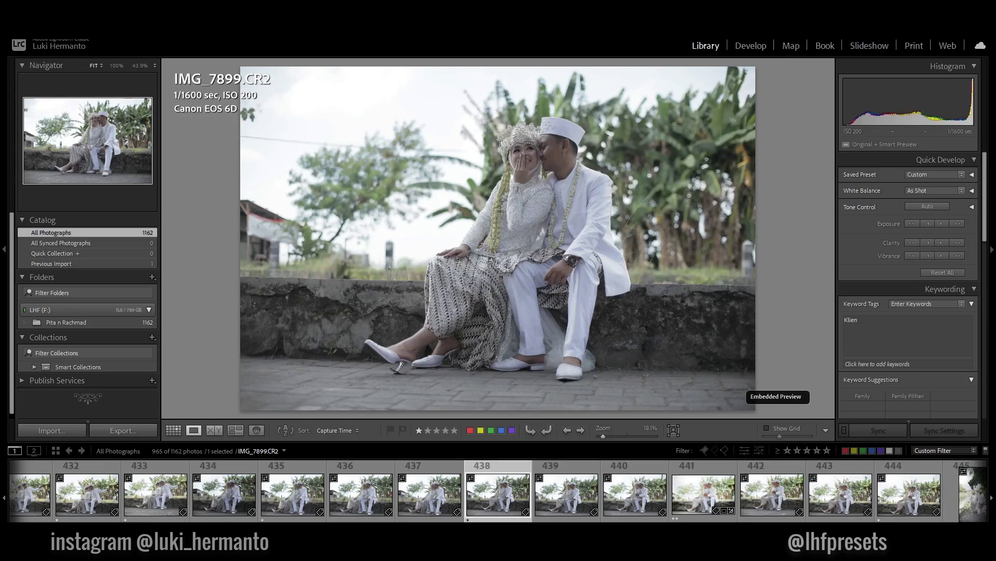
pyautogui.press('Right')
pyautogui.press('Right')
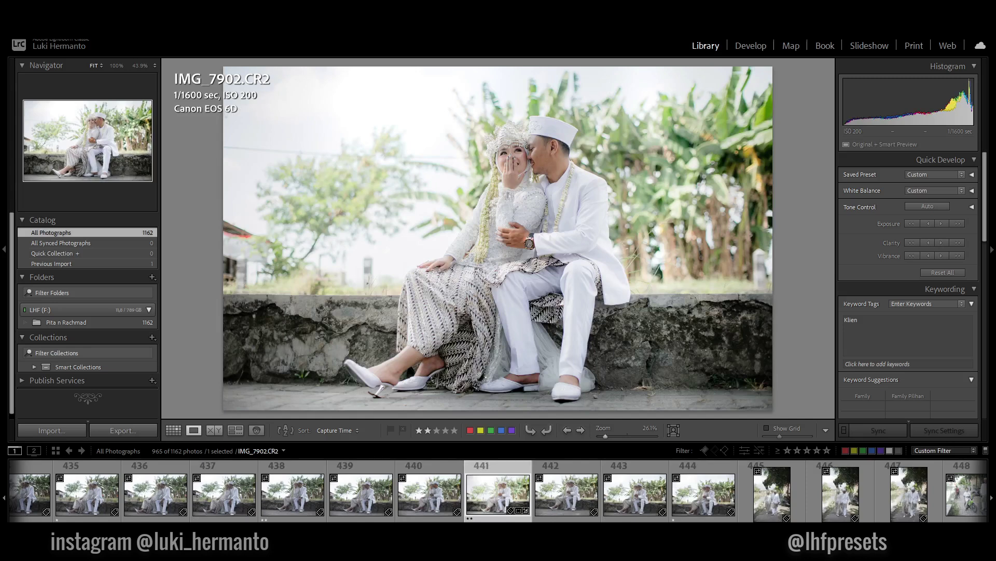
pyautogui.press('Right')
pyautogui.press('Right')
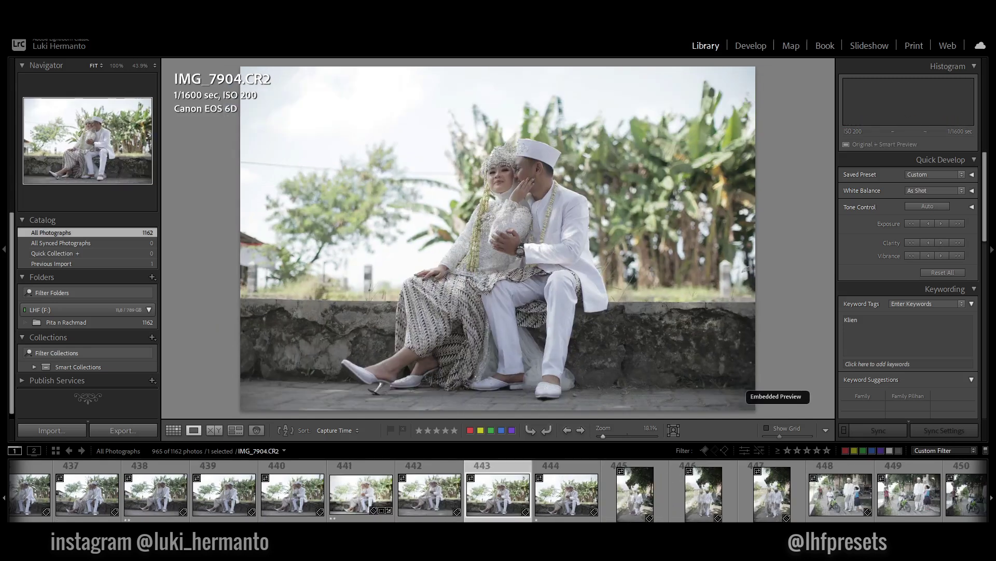
pyautogui.press('Right')
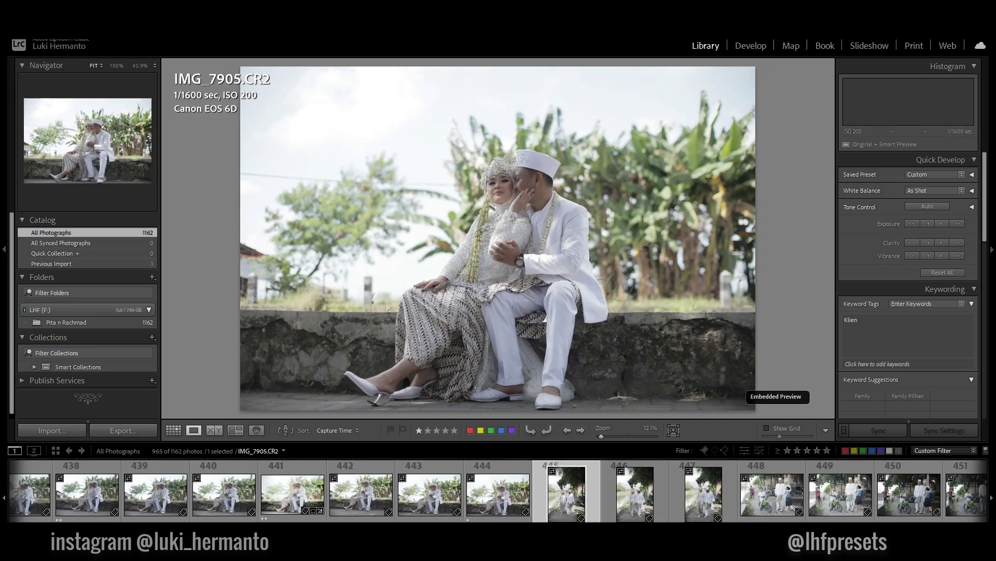
pyautogui.press('Right')
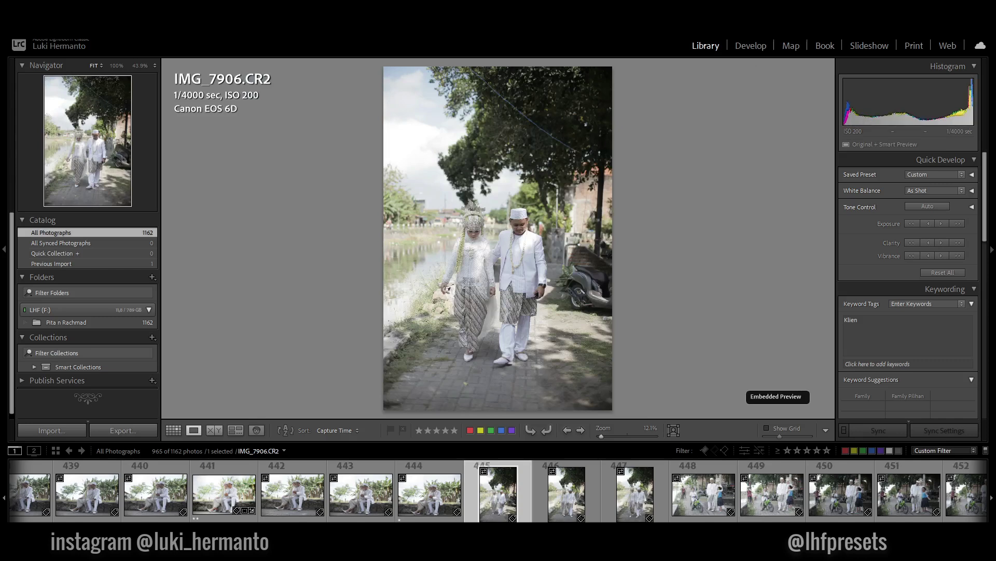
# - Advance through IMG_7907–IMG_7909 and give IMG_7909 one star
pyautogui.press('Right')
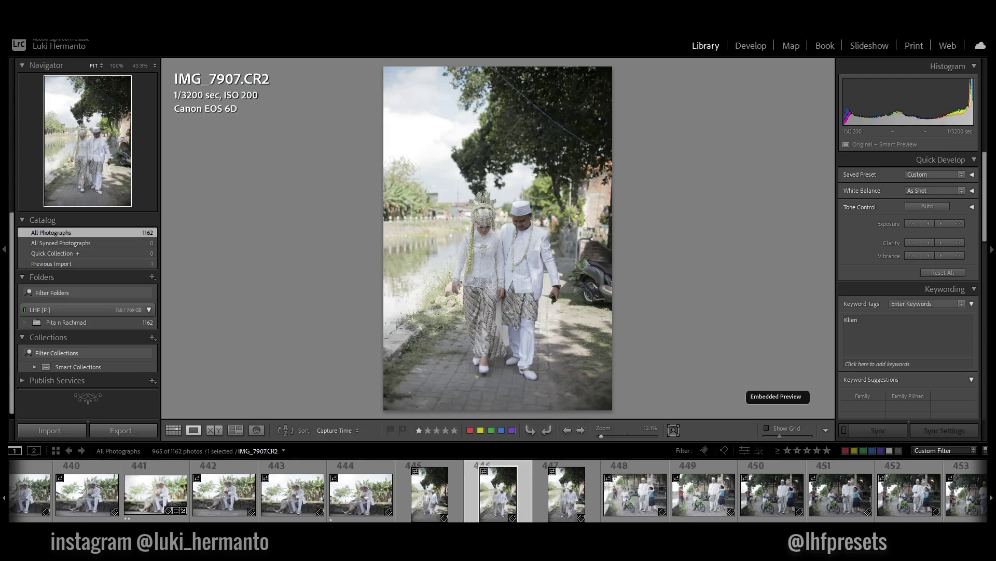
pyautogui.press('Right')
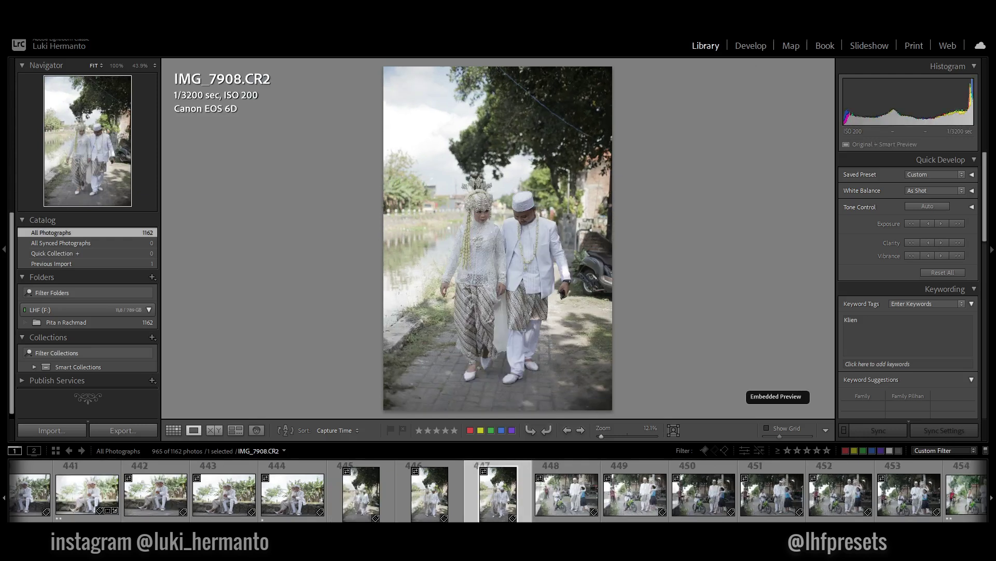
pyautogui.press('Right')
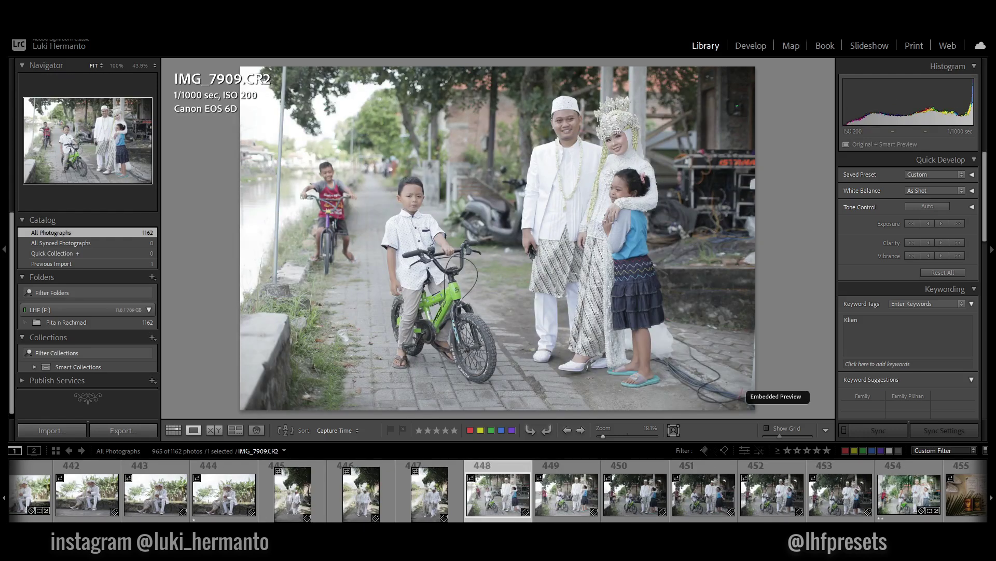
pyautogui.press('1')
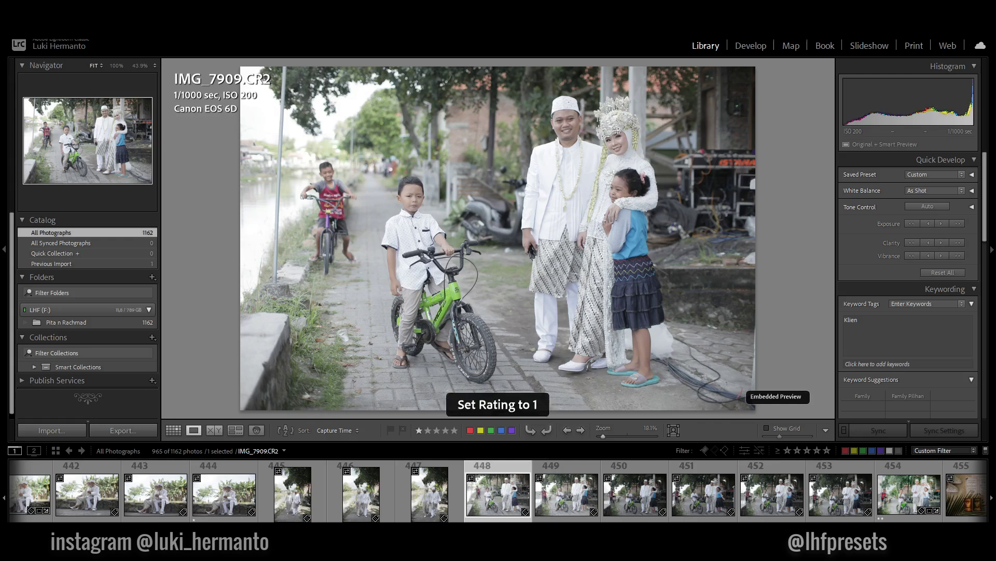
pyautogui.press('Right')
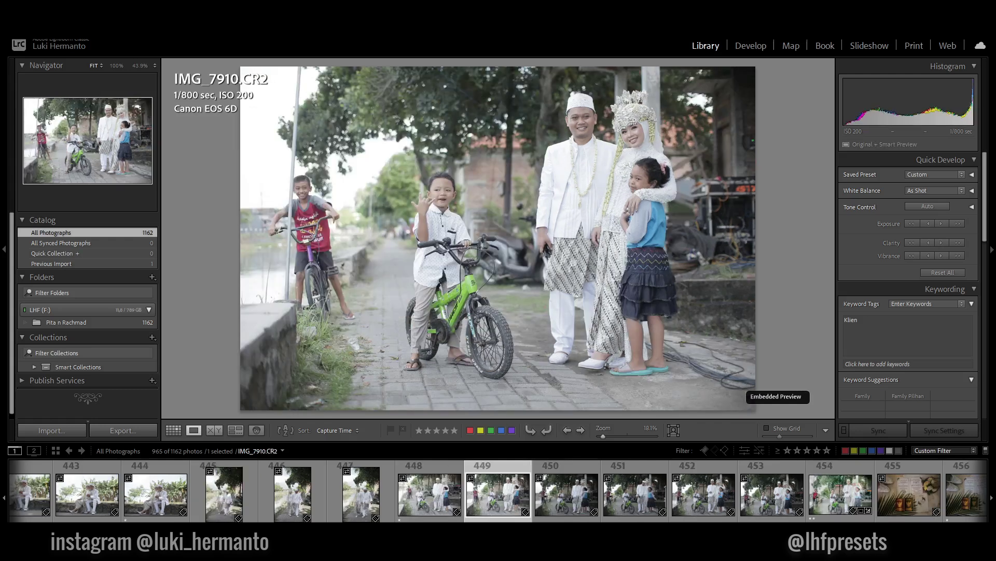
# - Give IMG_7911 one star, then review through IMG_7915 to the invitation flat-lay IMG_7916
pyautogui.press('Right')
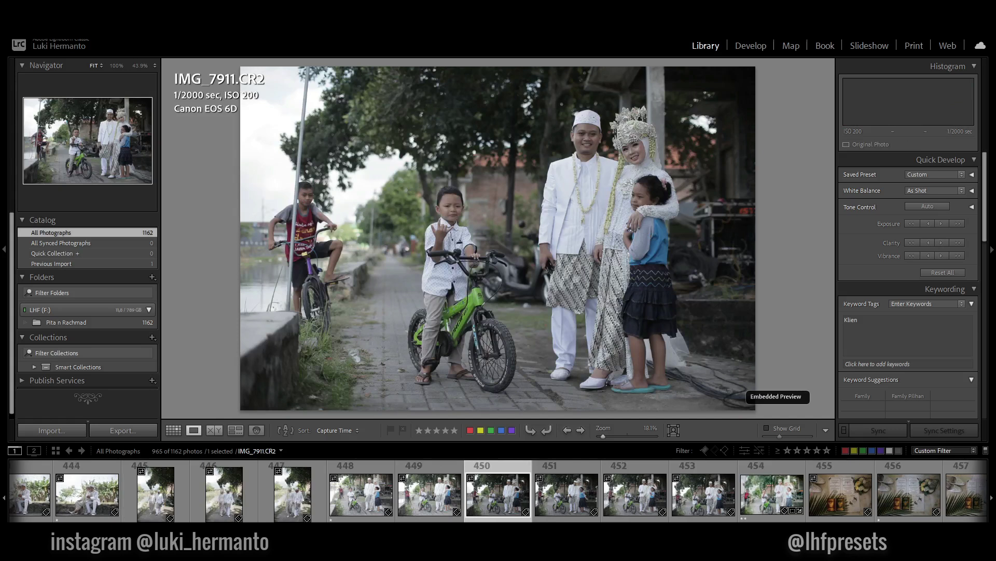
pyautogui.press('Right')
pyautogui.press('Left')
pyautogui.press('1')
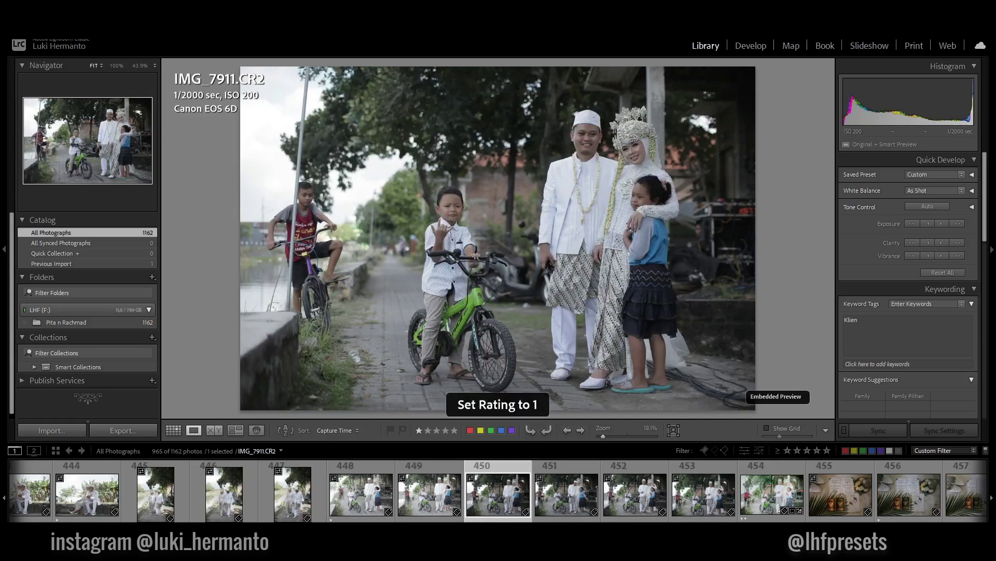
pyautogui.press('Right')
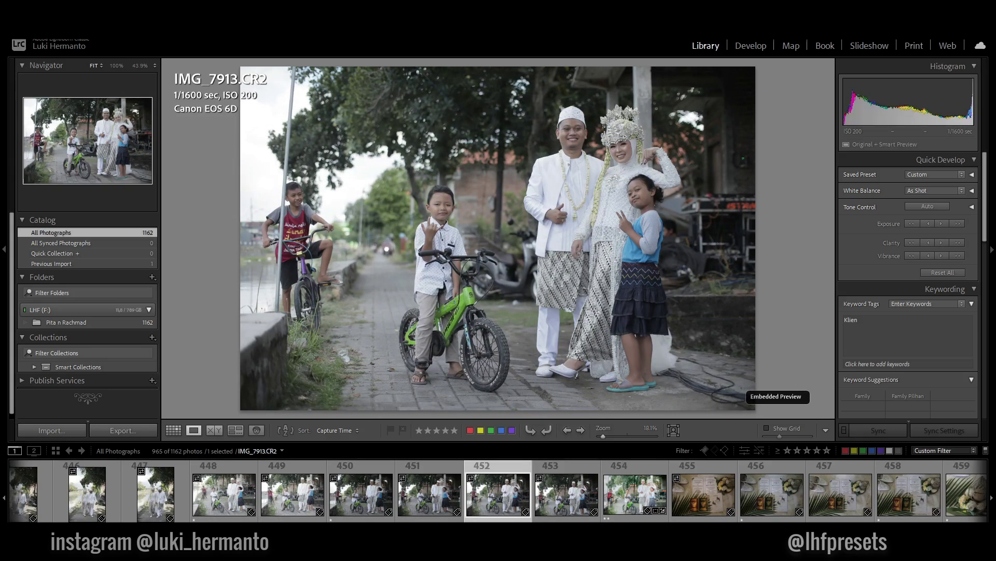
pyautogui.press('Right')
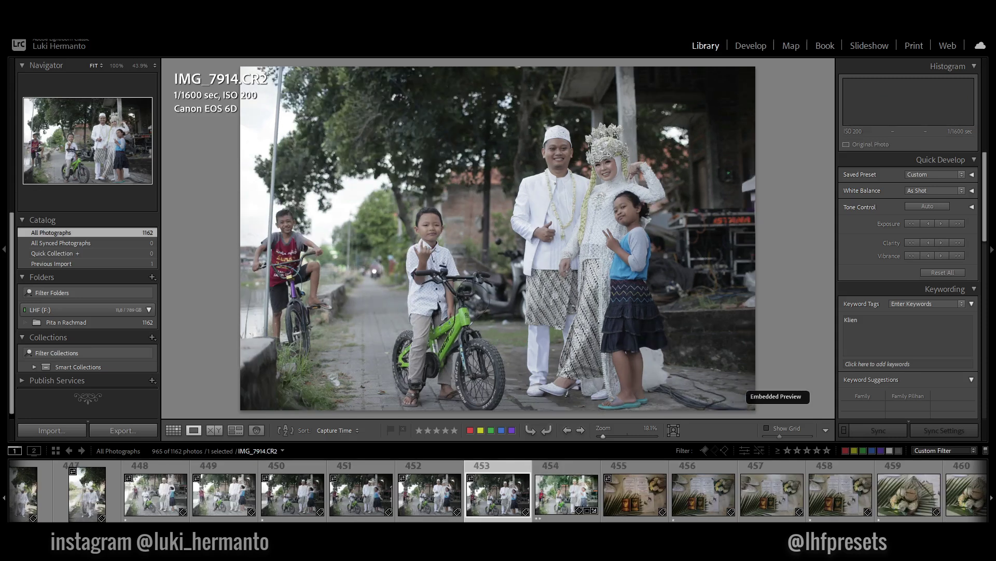
pyautogui.press('Right')
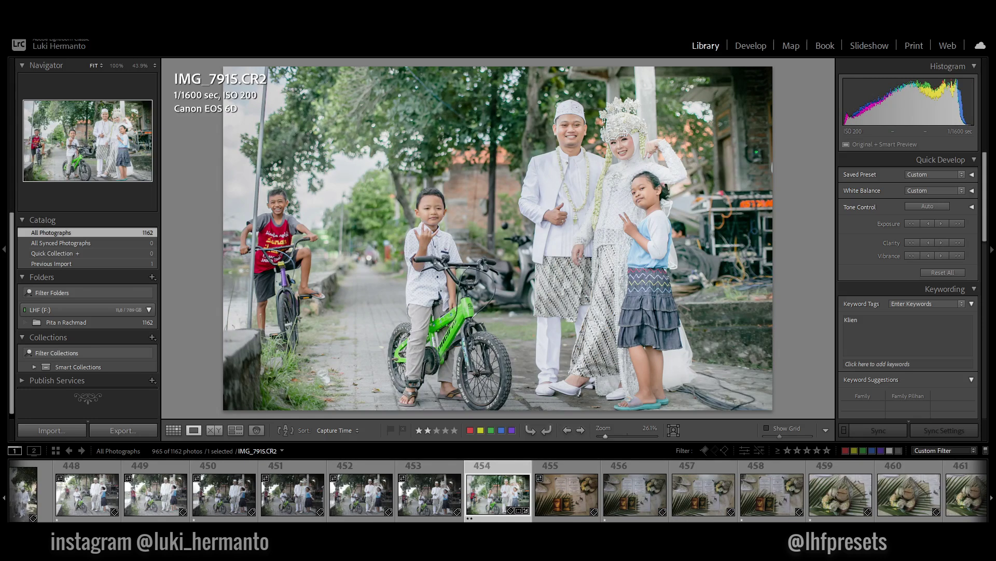
pyautogui.press('Right')
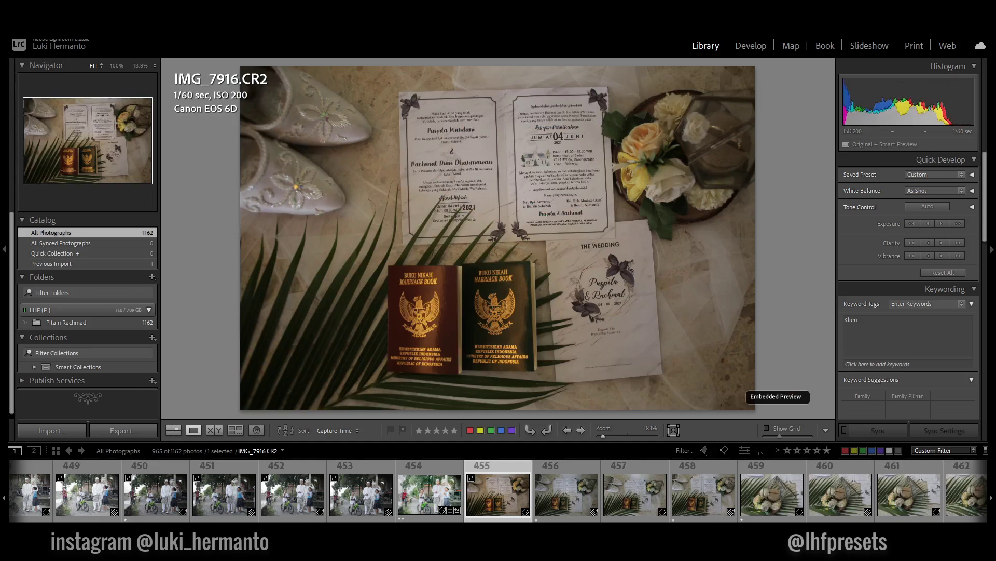
# - Re-examine IMG_7919 and give the ring box photo IMG_7921 one star
pyautogui.press('Right')
pyautogui.press('Right')
pyautogui.press('Right')
pyautogui.press('Right')
pyautogui.press('Right')
pyautogui.press('Left')
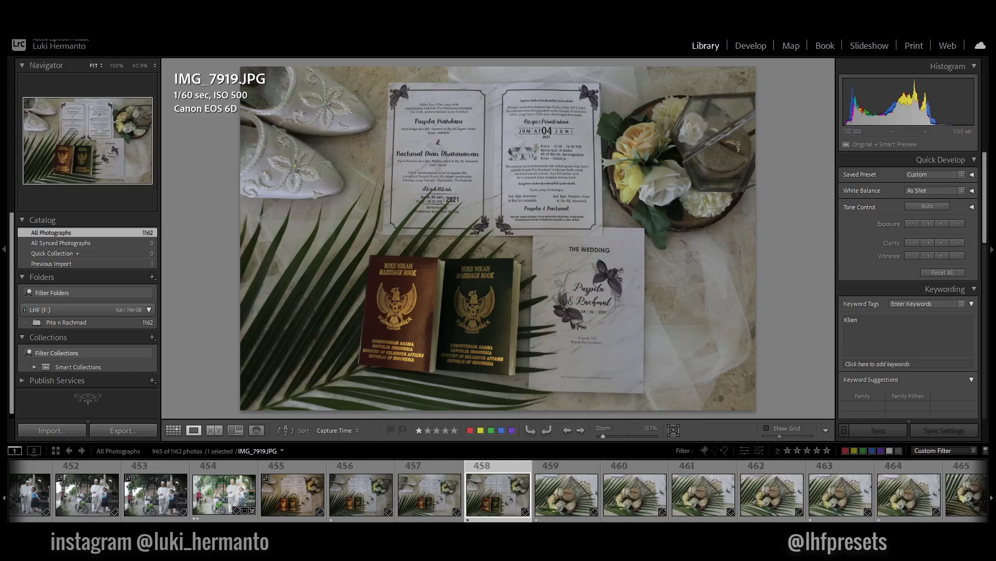
pyautogui.press('Right')
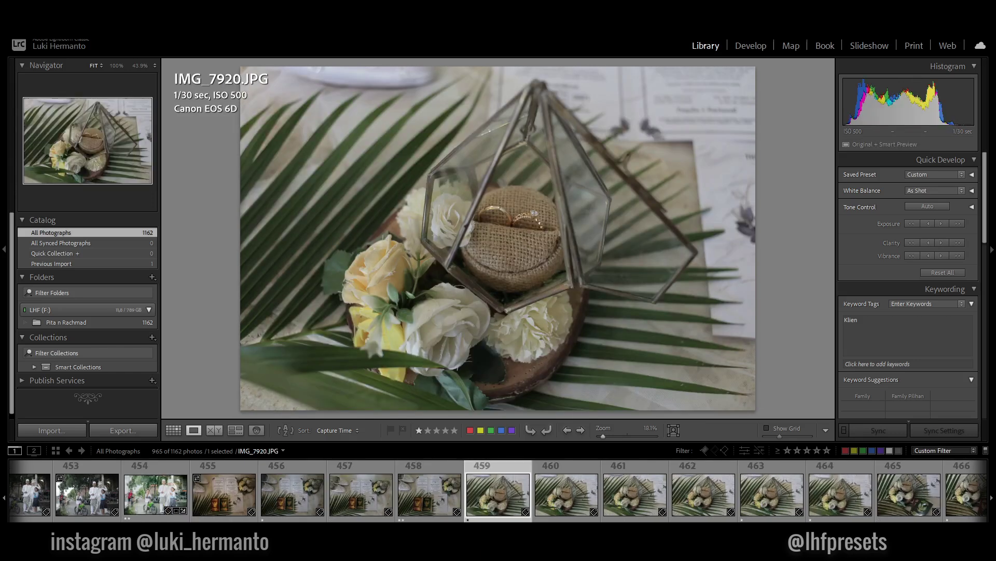
pyautogui.press('Right')
pyautogui.press('Right')
pyautogui.press('Left')
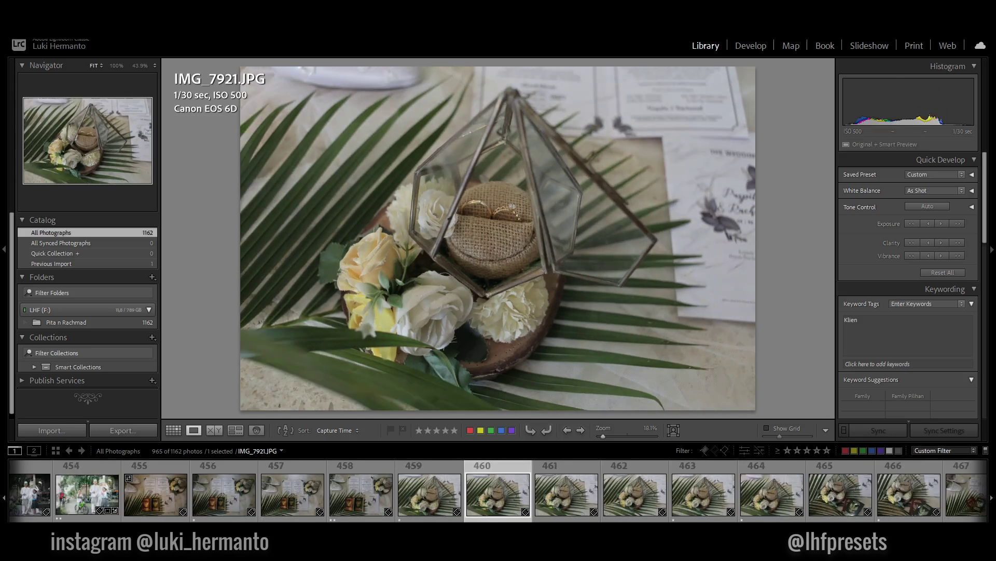
pyautogui.press('1')
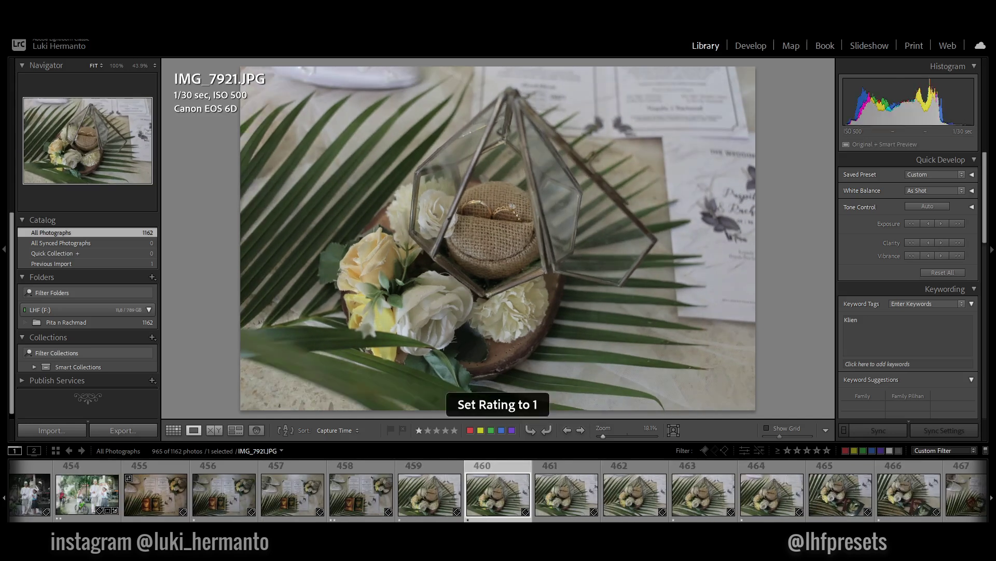
pyautogui.press('Right')
pyautogui.press('Right')
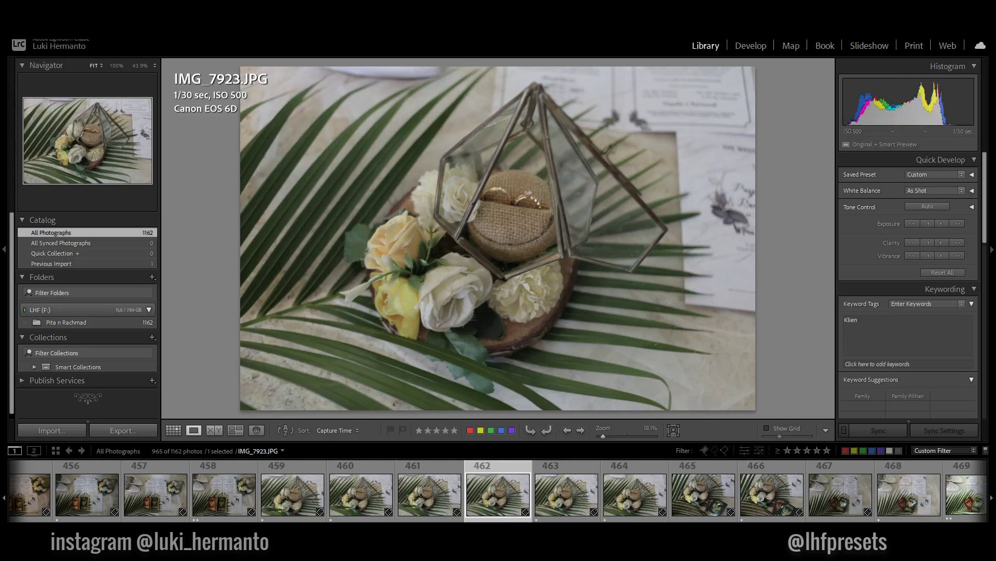
# - Delete the reject IMG_7923 from disk and advance to IMG_7930
pyautogui.press('Delete')
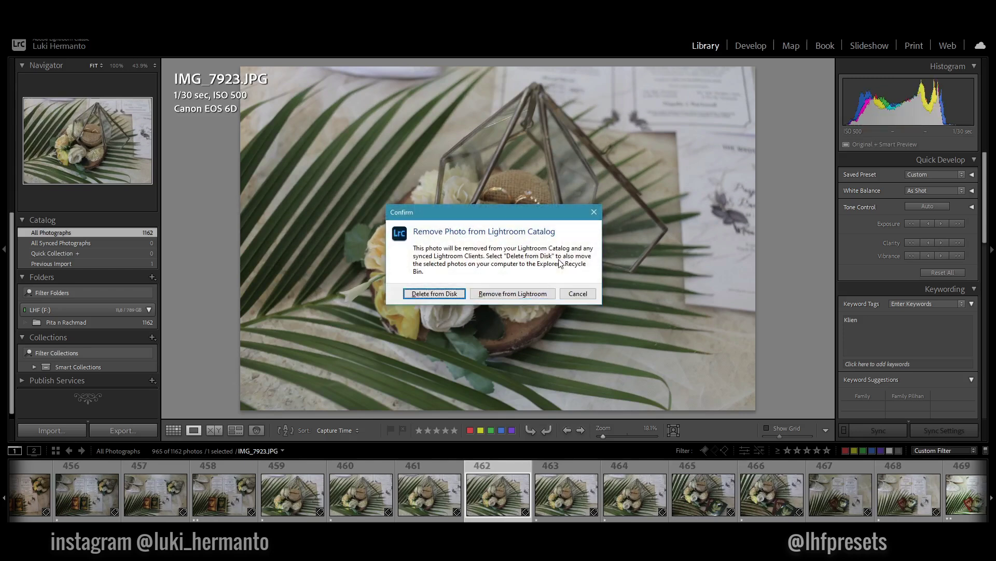
pyautogui.press('Return')
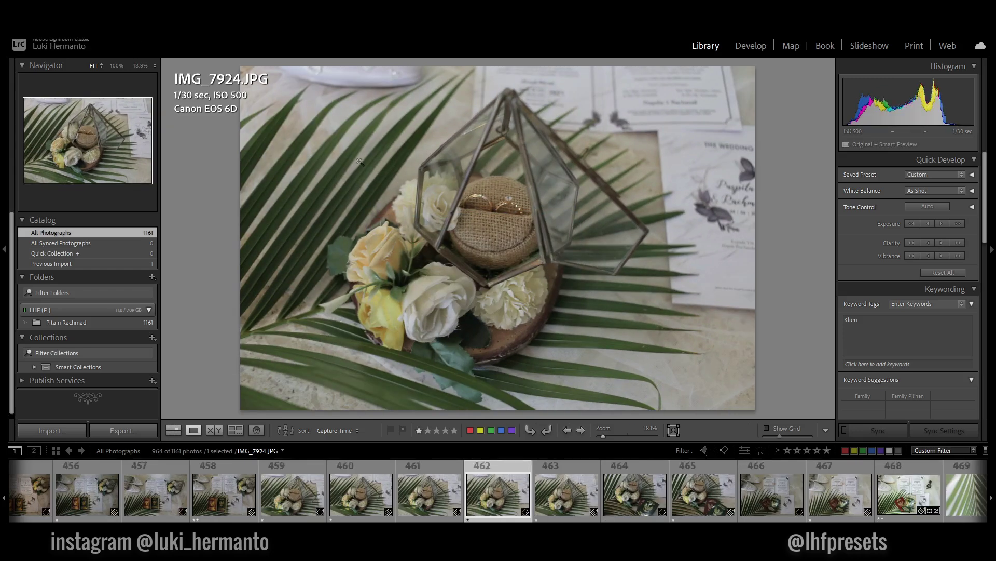
pyautogui.press('Right')
pyautogui.press('Right')
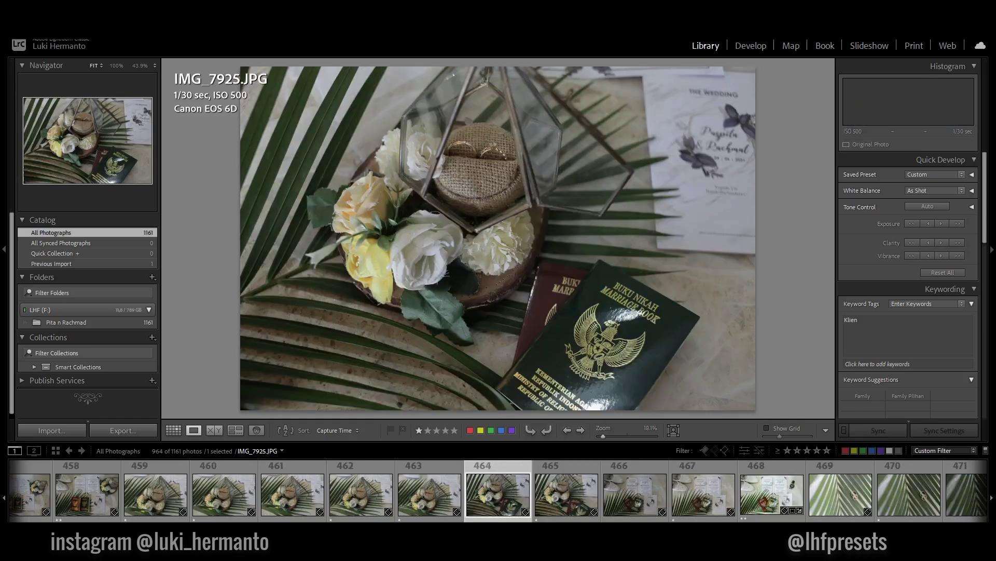
pyautogui.press('Right')
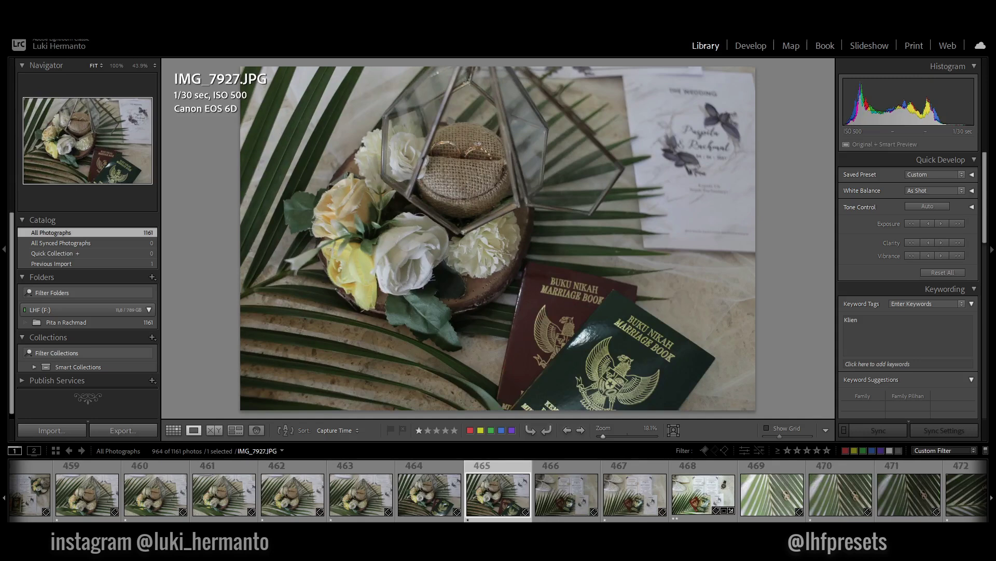
pyautogui.press('Right')
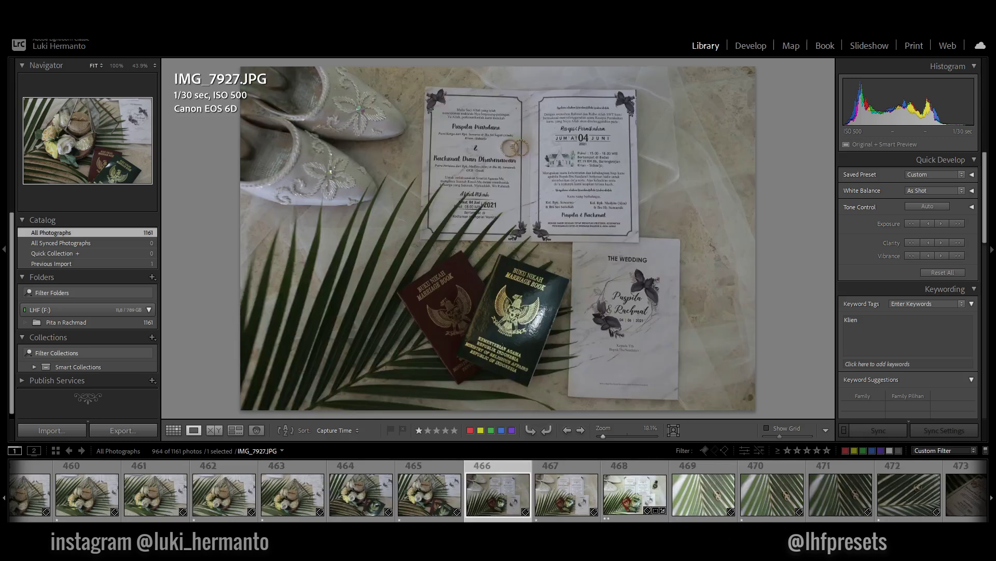
pyautogui.press('Right')
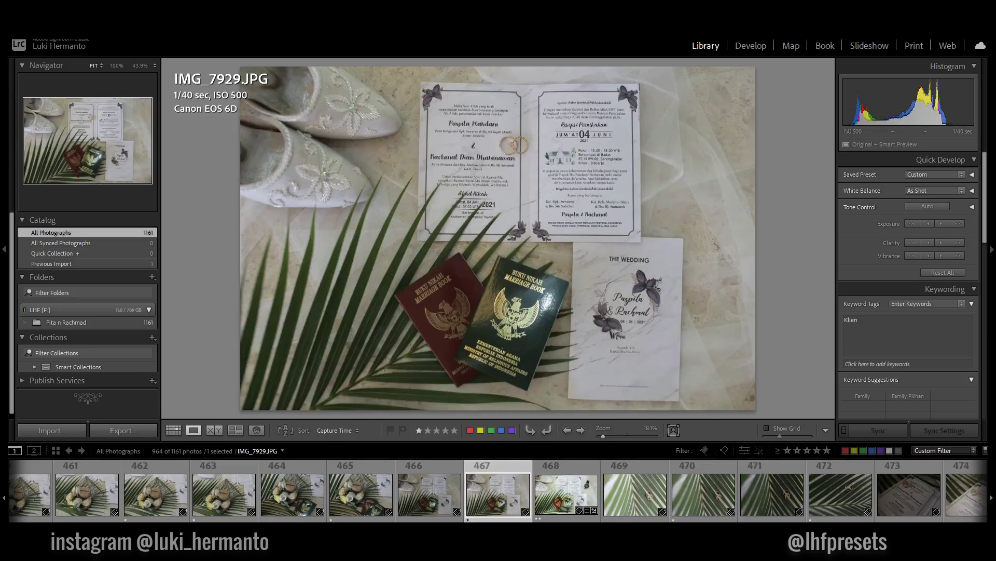
pyautogui.press('Right')
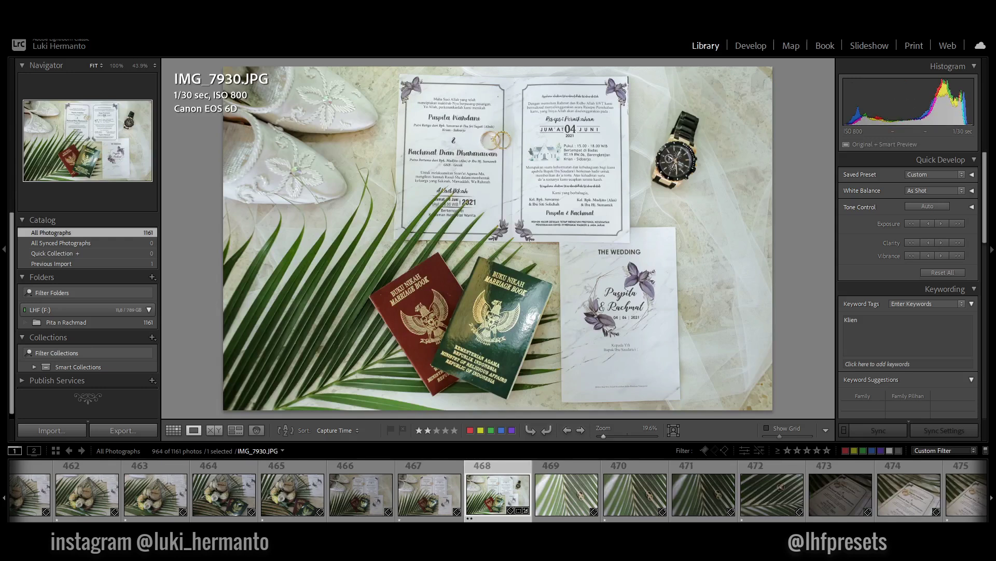
# - Compare IMG_7932 and IMG_7933 and give IMG_7933 one star
pyautogui.press('Right')
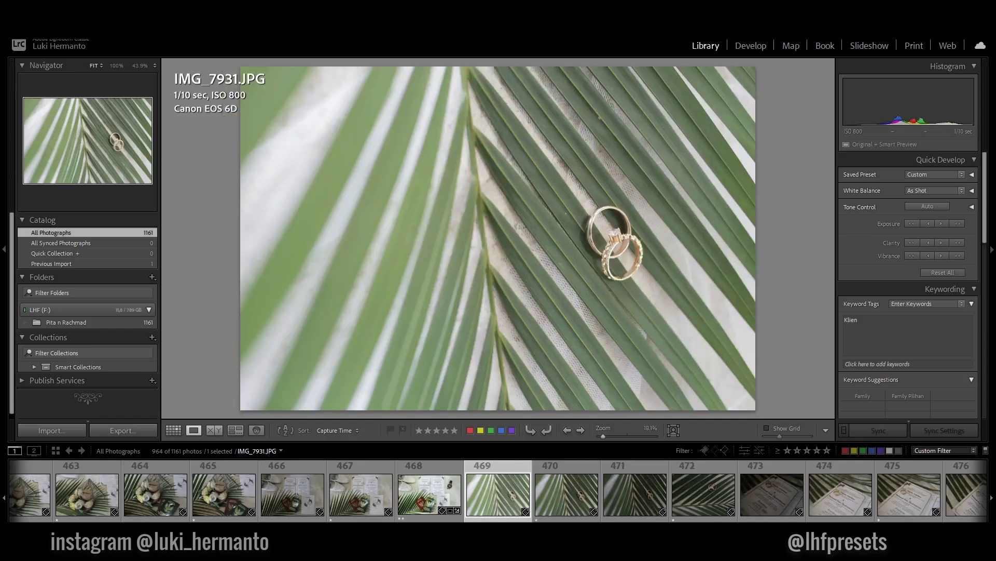
pyautogui.press('Right')
pyautogui.press('Right')
pyautogui.press('Left')
pyautogui.press('Right')
pyautogui.press('1')
# - Give the rings-on-invitation shot IMG_7937 two stars and advance to IMG_7940
pyautogui.press('Right')
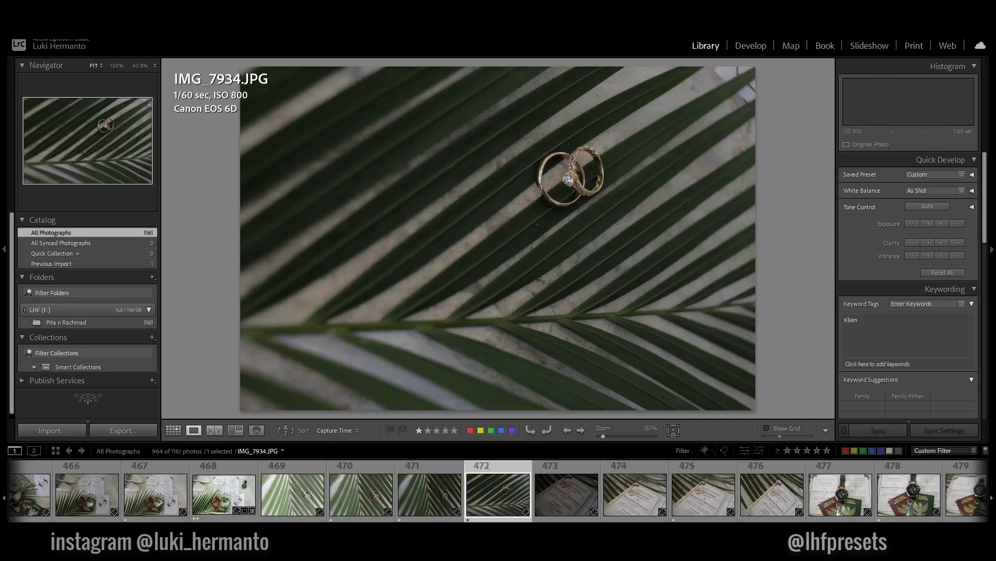
pyautogui.press('Right')
pyautogui.press('Right')
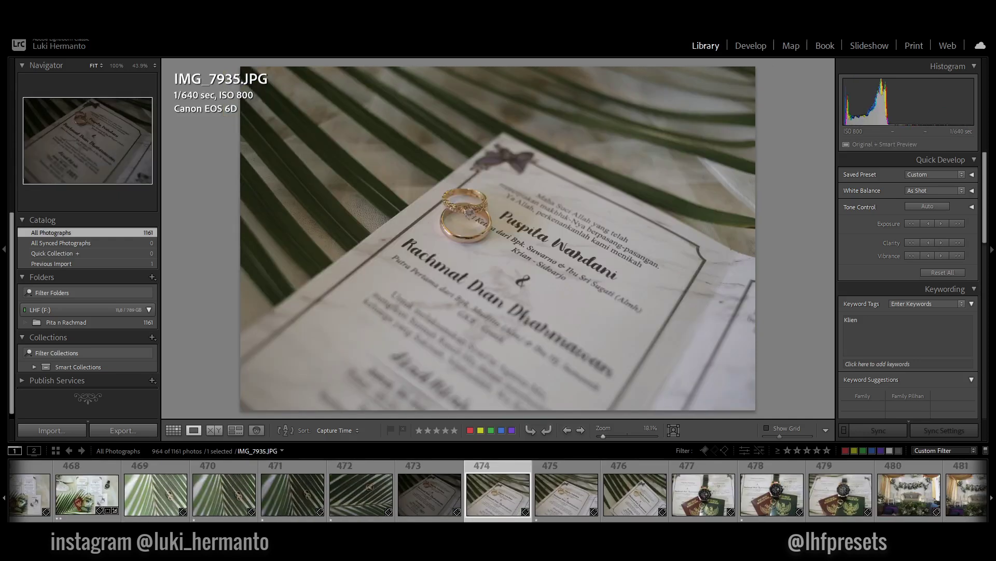
pyautogui.press('Right')
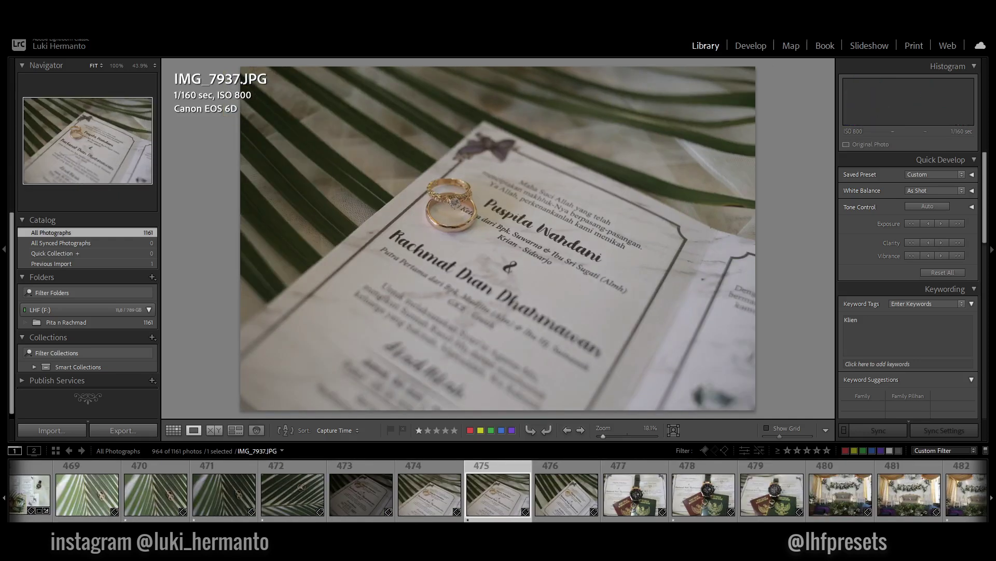
pyautogui.press('2')
pyautogui.press('Right')
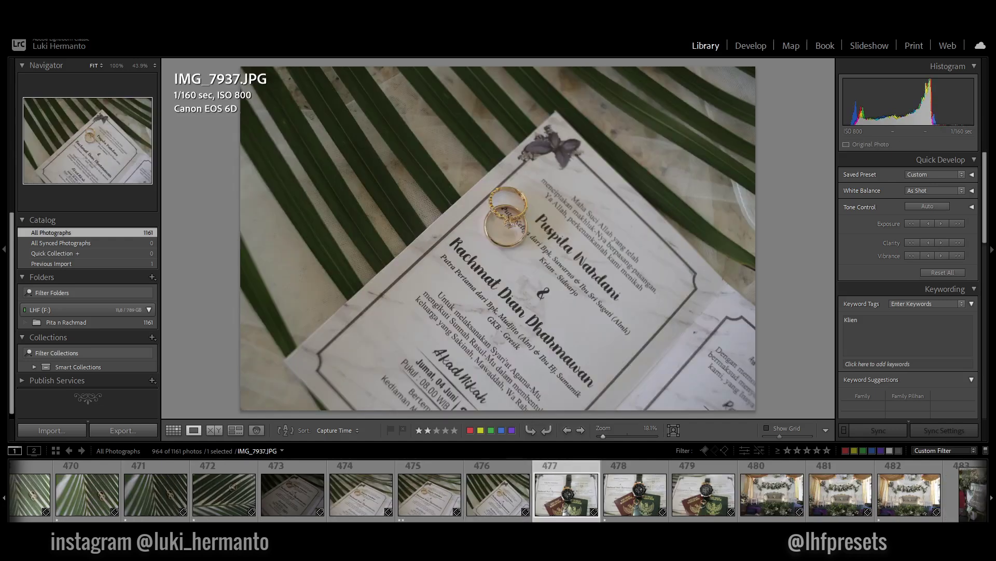
pyautogui.press('Right')
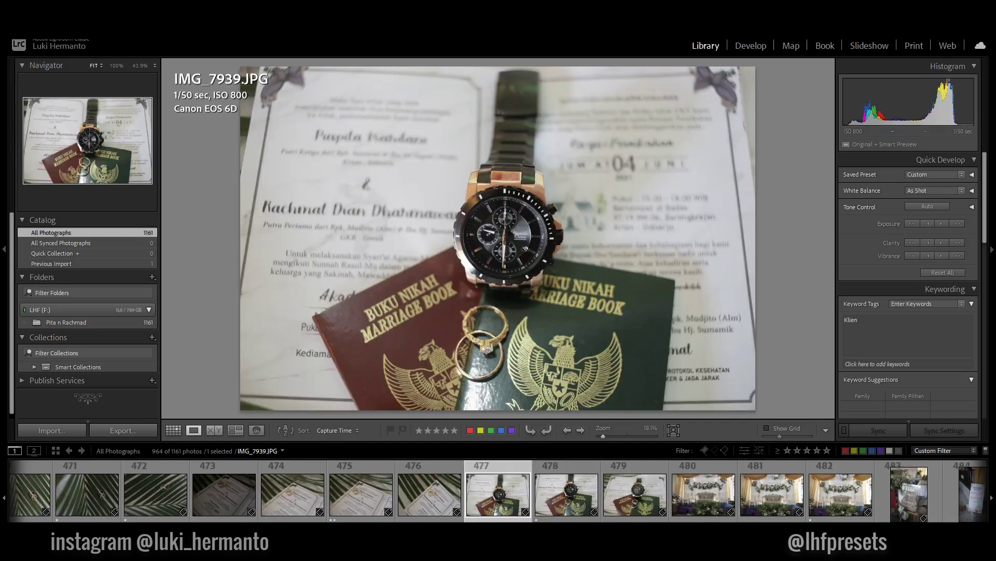
pyautogui.press('Right')
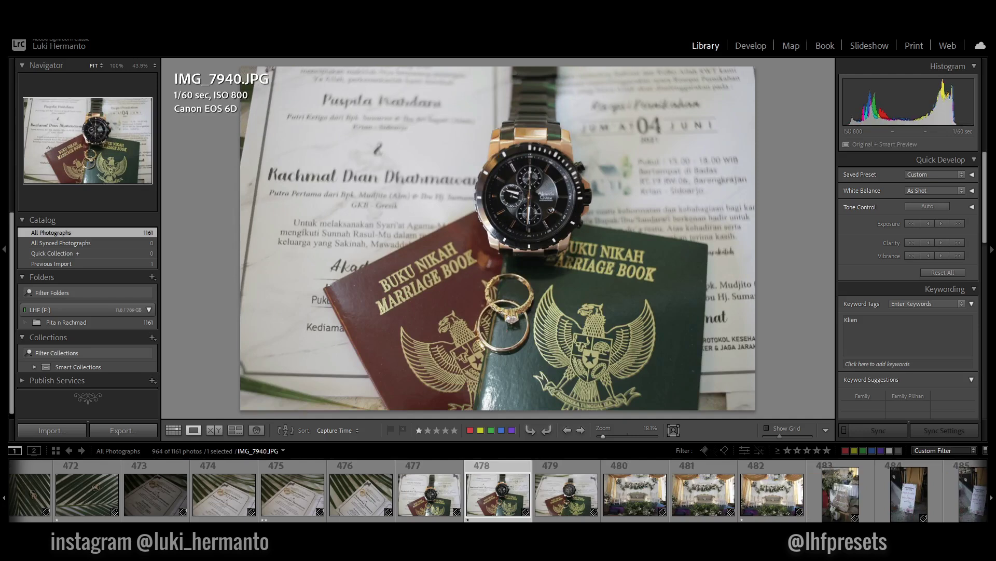
pyautogui.press('Right')
pyautogui.press('Left')
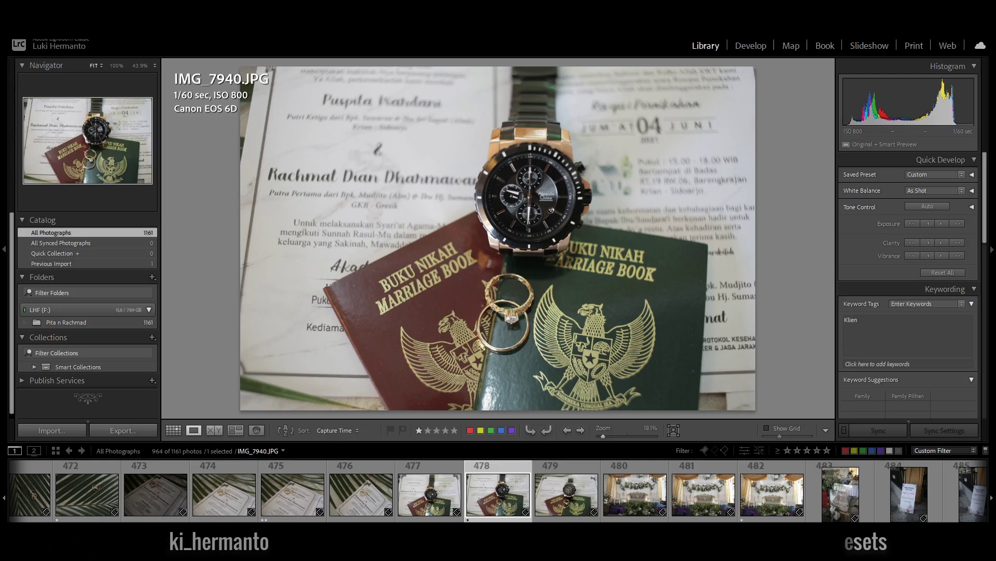
# - Step through the stage décor photos to IMG_7944 and give it two stars
pyautogui.press('Right')
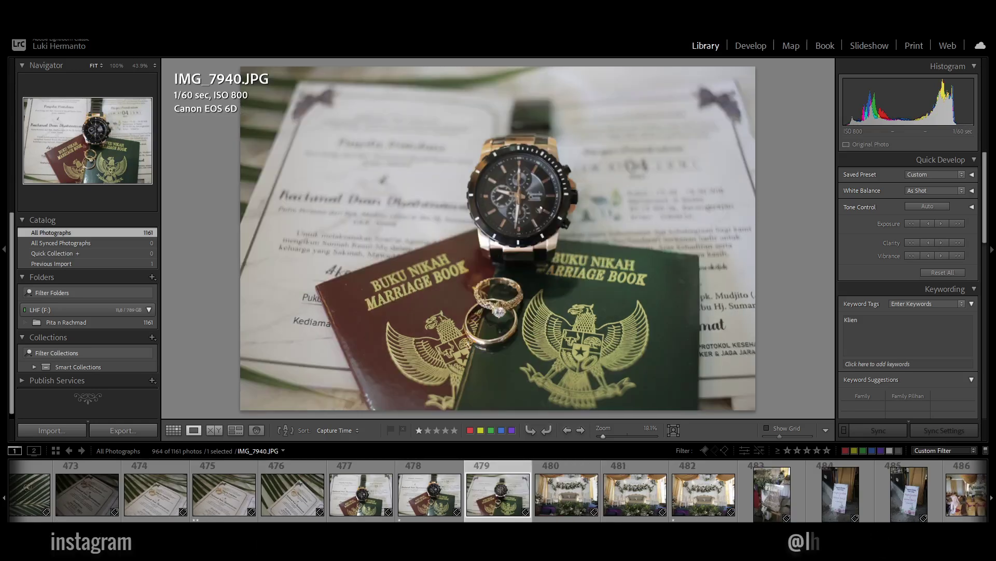
pyautogui.press('Right')
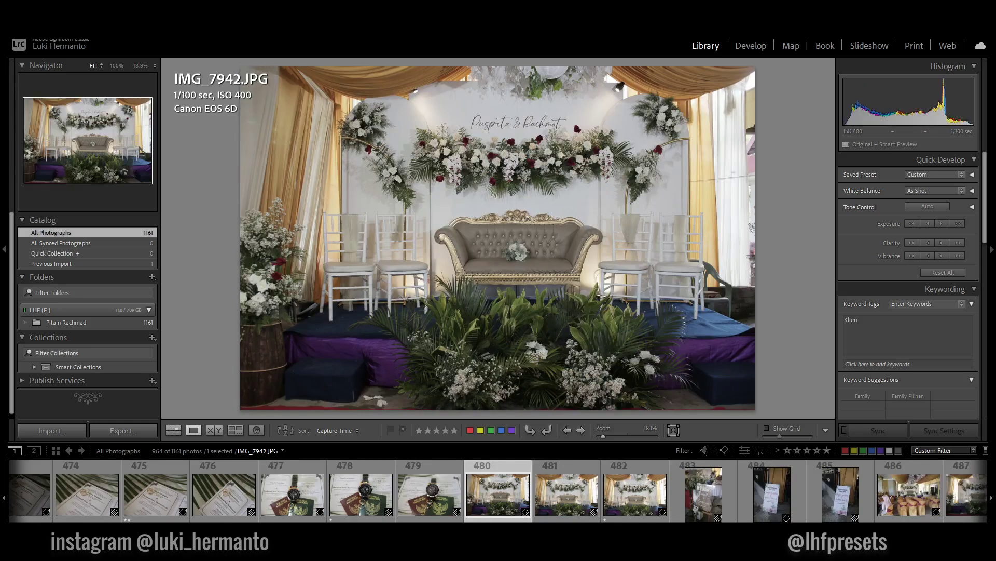
pyautogui.press('Right')
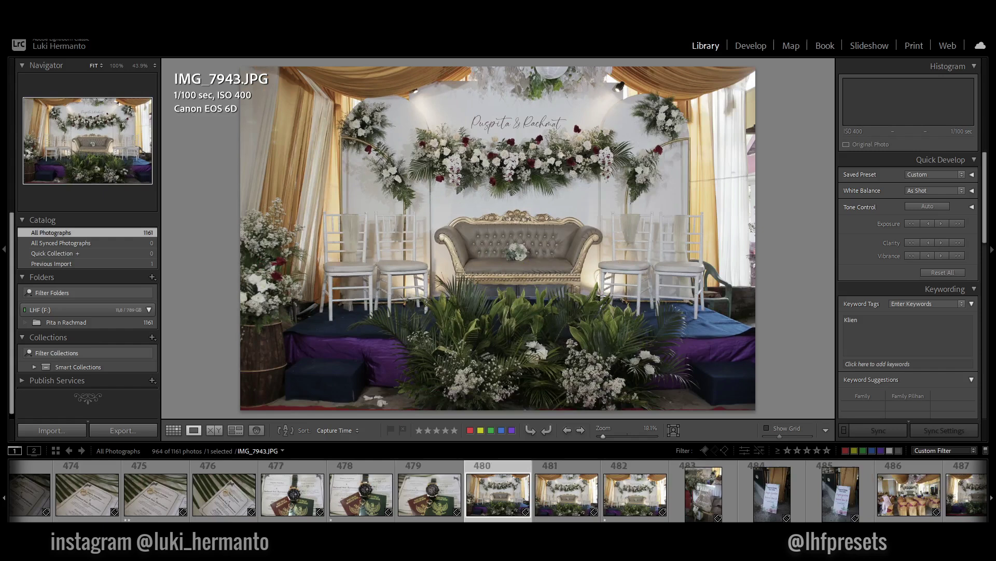
pyautogui.press('Right')
pyautogui.press('Right')
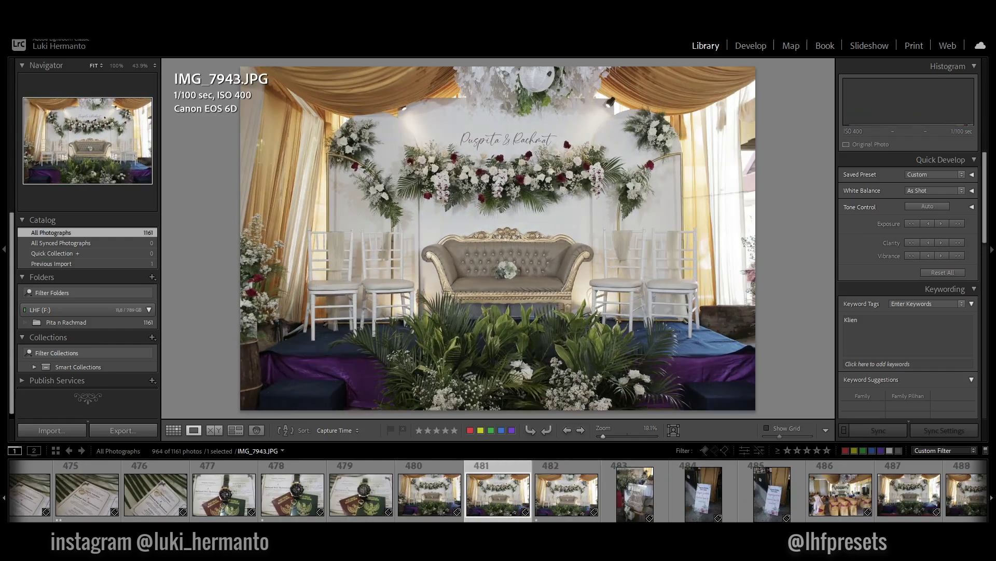
pyautogui.press('Right')
pyautogui.press('2')
# - Move past the flower and welcome sign photos and give IMG_7947 one star
pyautogui.press('Right')
pyautogui.press('Right')
pyautogui.press('Left')
pyautogui.press('Right')
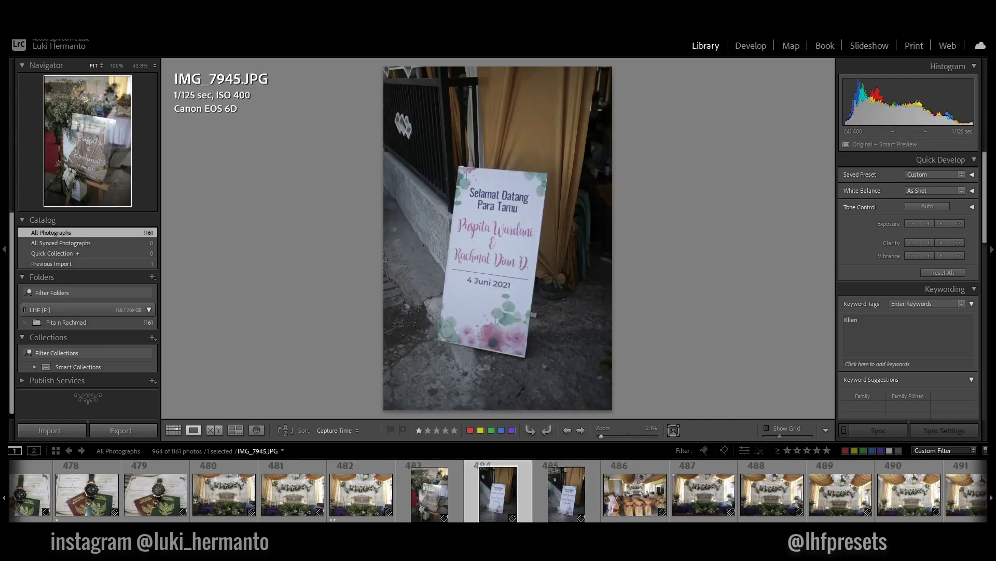
pyautogui.press('Right')
pyautogui.press('Right')
pyautogui.press('1')
# - Step ahead through the venue photos past IMG_7952 toward the wedding-stage shot IMG_7953
pyautogui.press('Right')
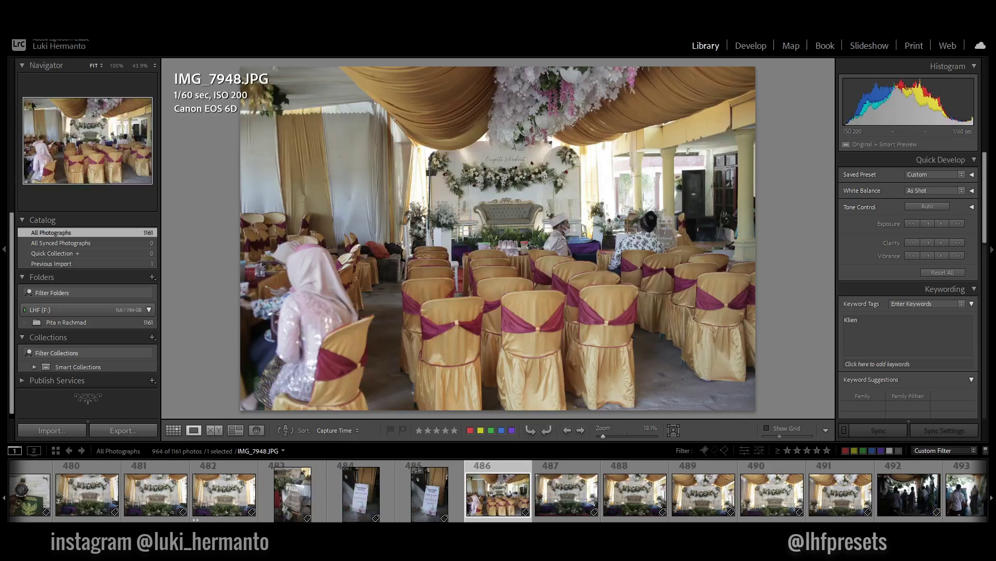
pyautogui.press('Right')
pyautogui.press('Right')
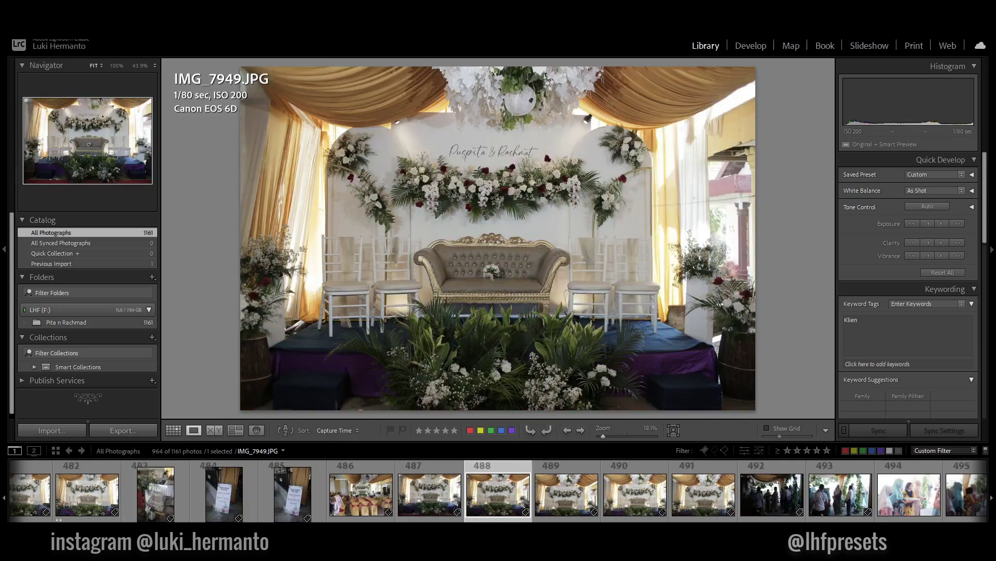
pyautogui.press('Right')
pyautogui.press('Right')
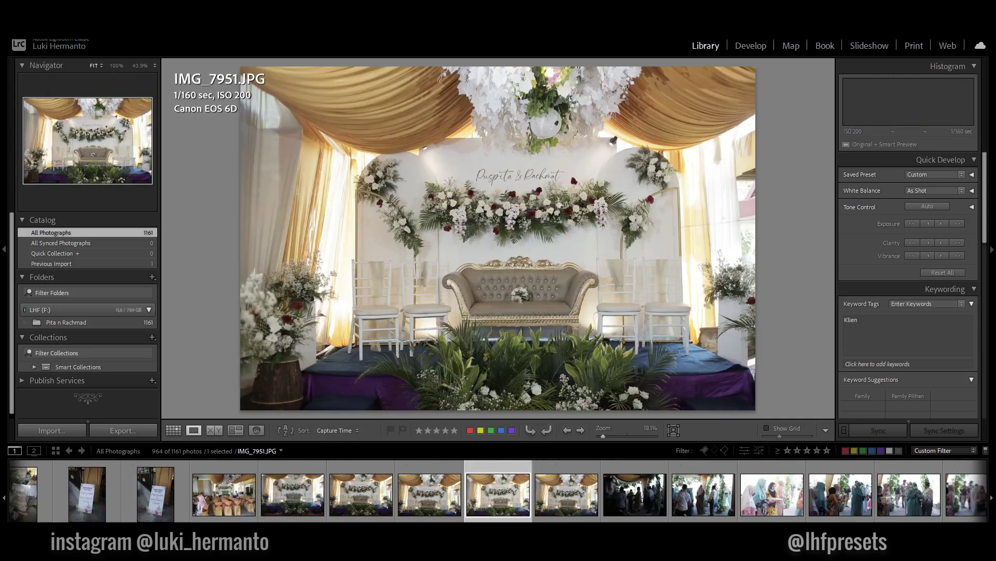
pyautogui.press('Right')
pyautogui.press('Left')
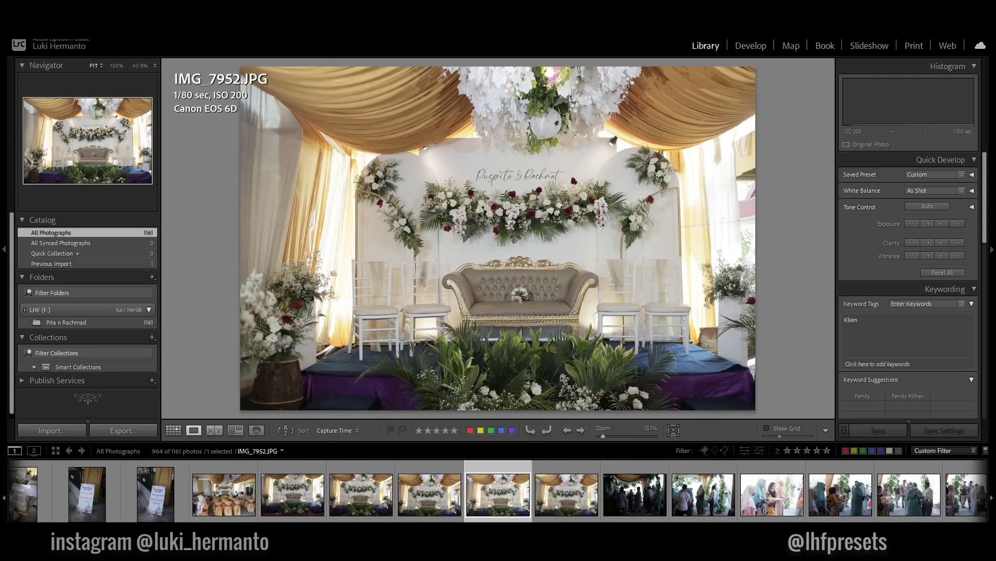
pyautogui.press('Right')
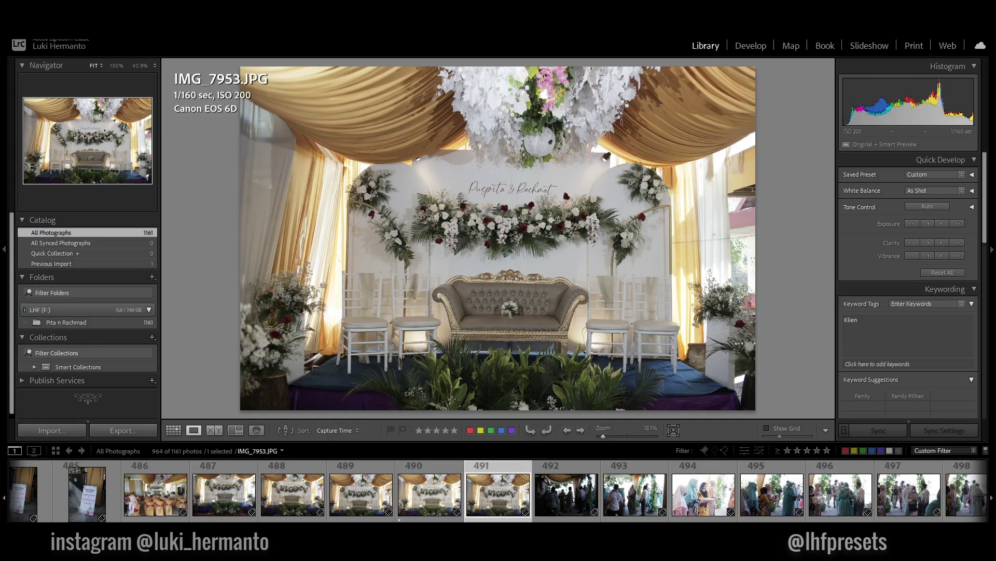
pyautogui.press('Right')
# - Give IMG_7957 and the following guest photo one star each
pyautogui.press('Right')
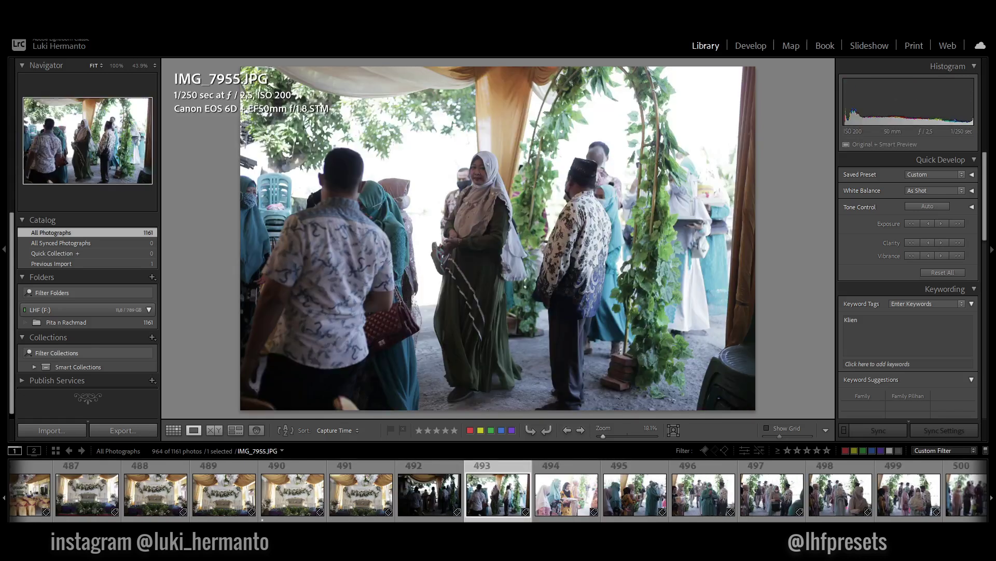
pyautogui.press('Right')
pyautogui.press('Left')
pyautogui.press('Right')
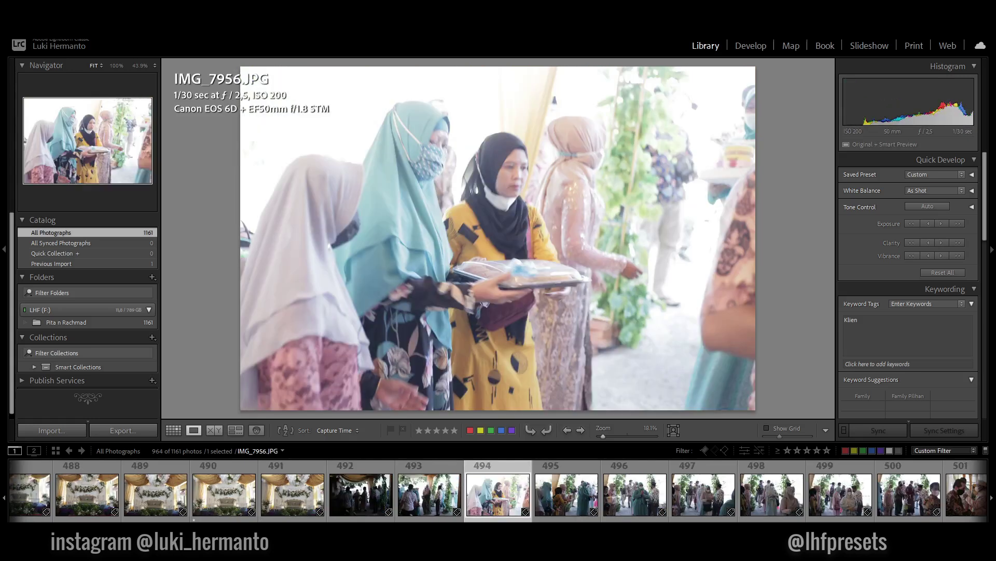
pyautogui.press('Right')
pyautogui.press('Right')
pyautogui.press('Left')
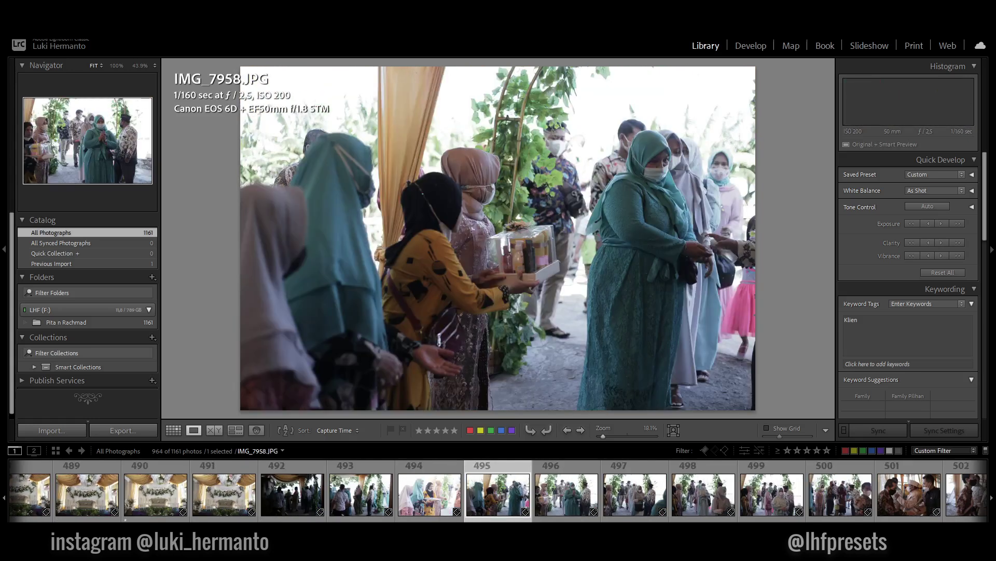
pyautogui.press('1')
# - Advance past IMG_7959 and give IMG_7966 and IMG_7967 one star each
pyautogui.press('Right')
pyautogui.press('Right')
pyautogui.press('1')
pyautogui.press('Right')
pyautogui.press('Left')
pyautogui.press('Right')
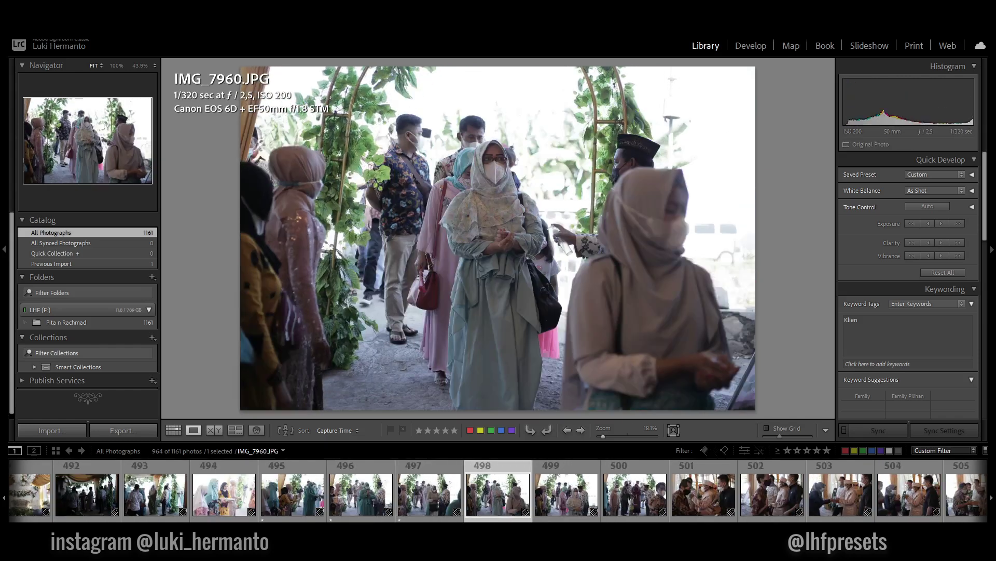
pyautogui.press('Right')
pyautogui.press('Right')
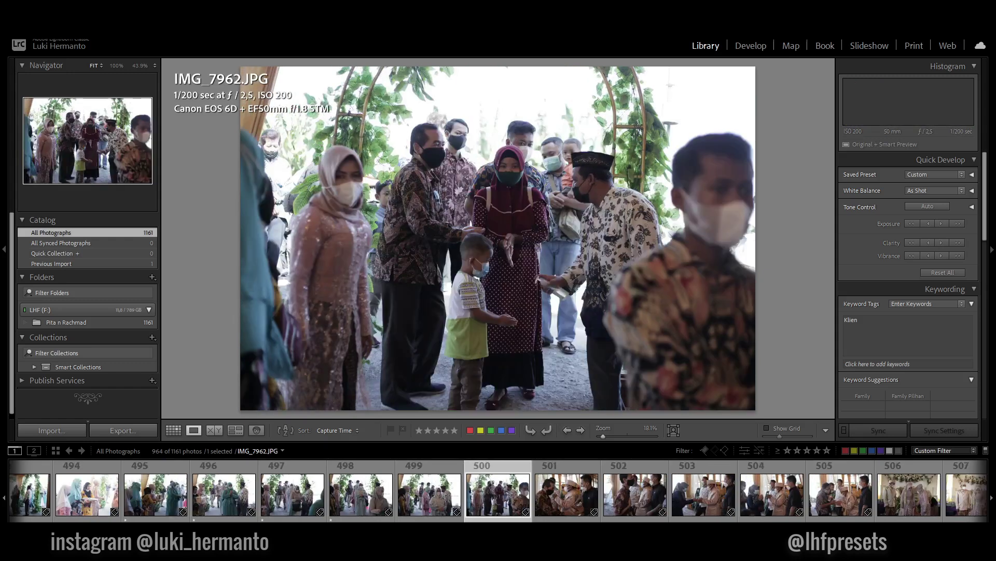
pyautogui.press('Right')
pyautogui.press('Right')
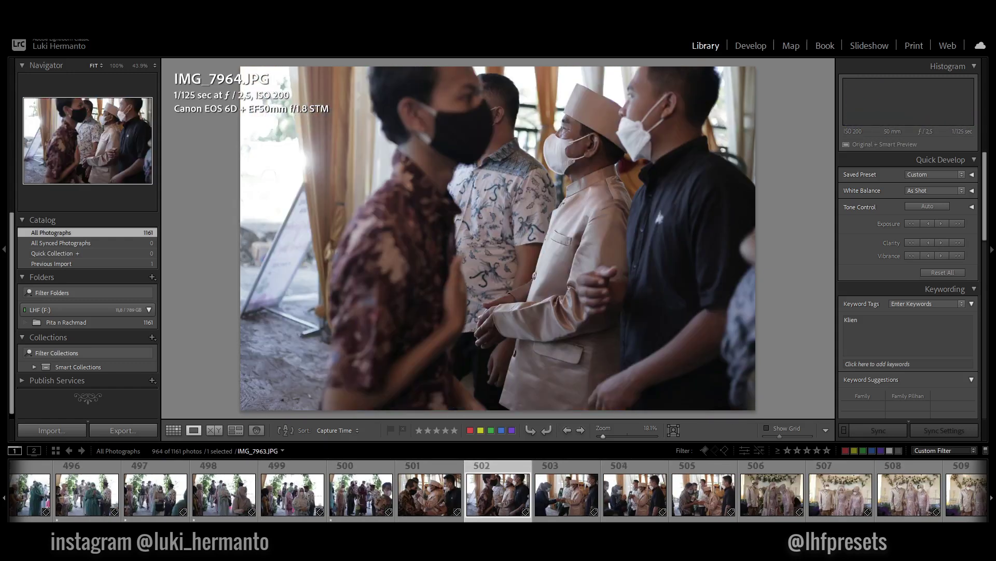
pyautogui.press('Right')
pyautogui.press('Right')
pyautogui.press('1')
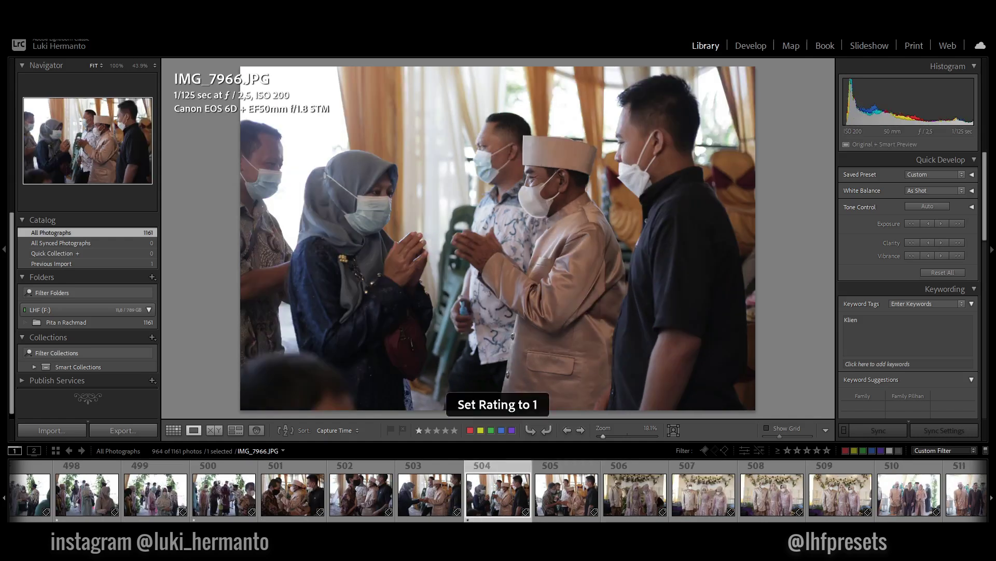
pyautogui.press('Right')
pyautogui.press('1')
# - Skip IMG_7968 and IMG_7969, then delete the rejected IMG_7970
pyautogui.press('Right')
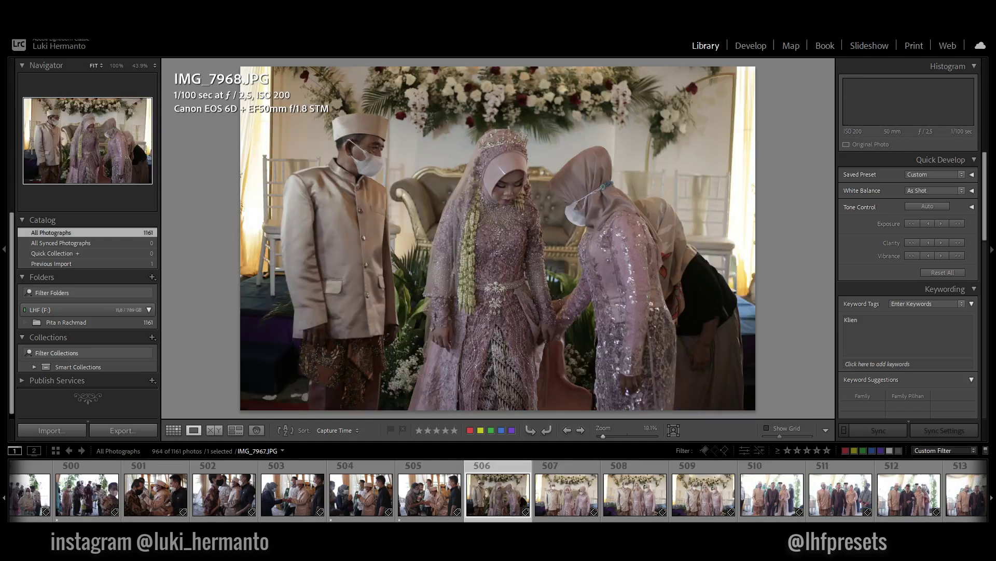
pyautogui.press('Right')
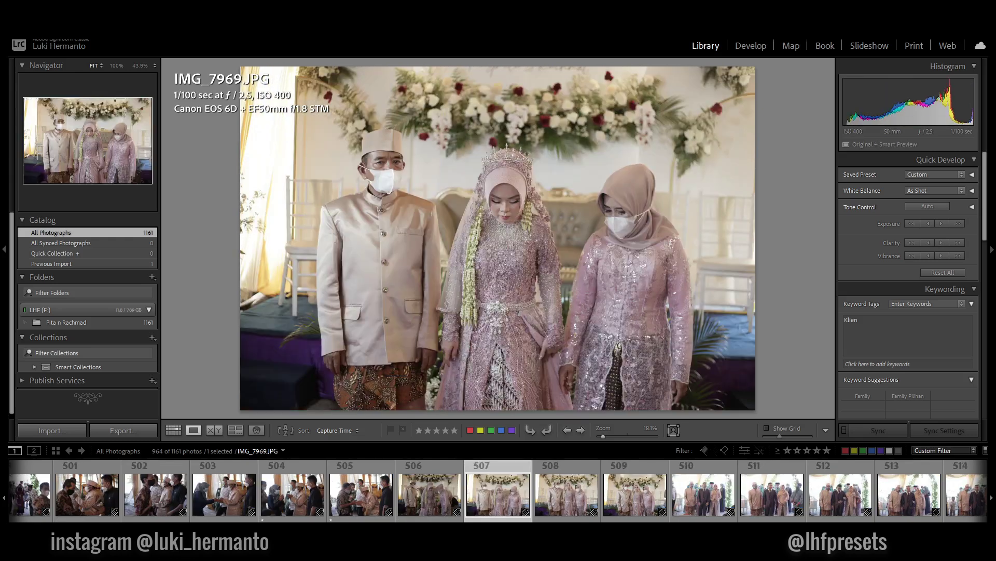
pyautogui.press('Right')
pyautogui.press('Right')
pyautogui.press('Left')
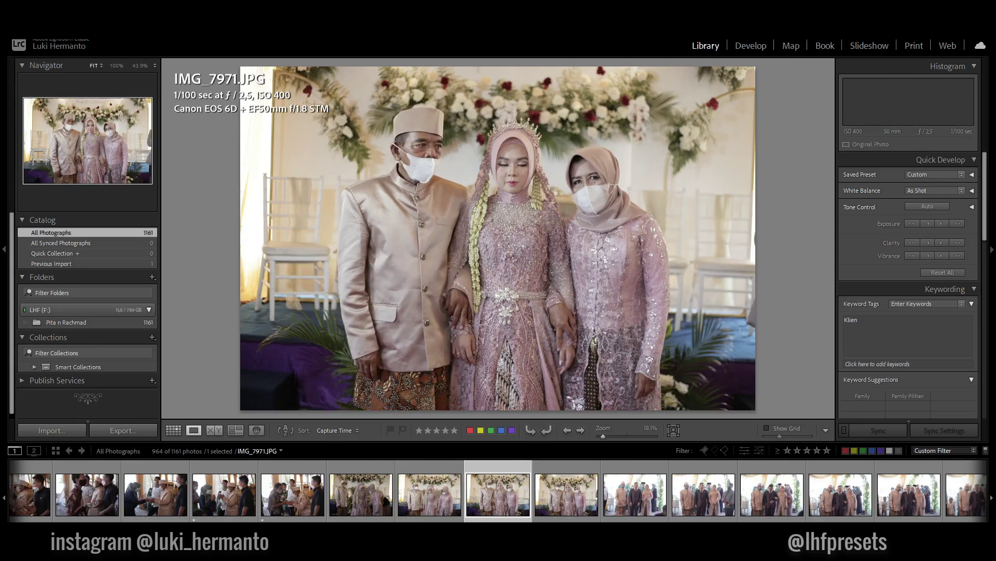
pyautogui.press('Delete')
# - Confirm deleting IMG_7970 from disk and give IMG_7971 one star
pyautogui.press('Return')
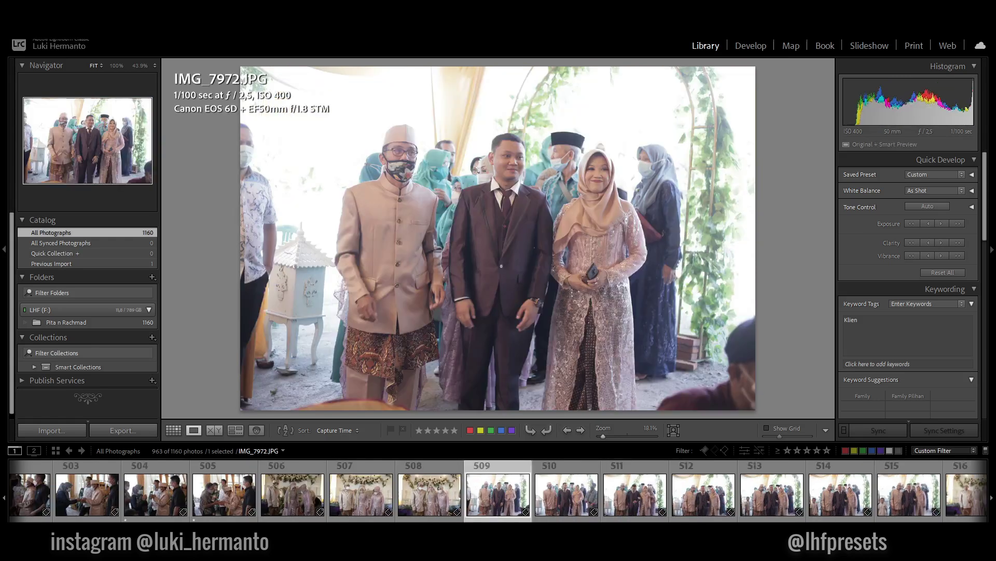
pyautogui.press('Left')
pyautogui.press('Right')
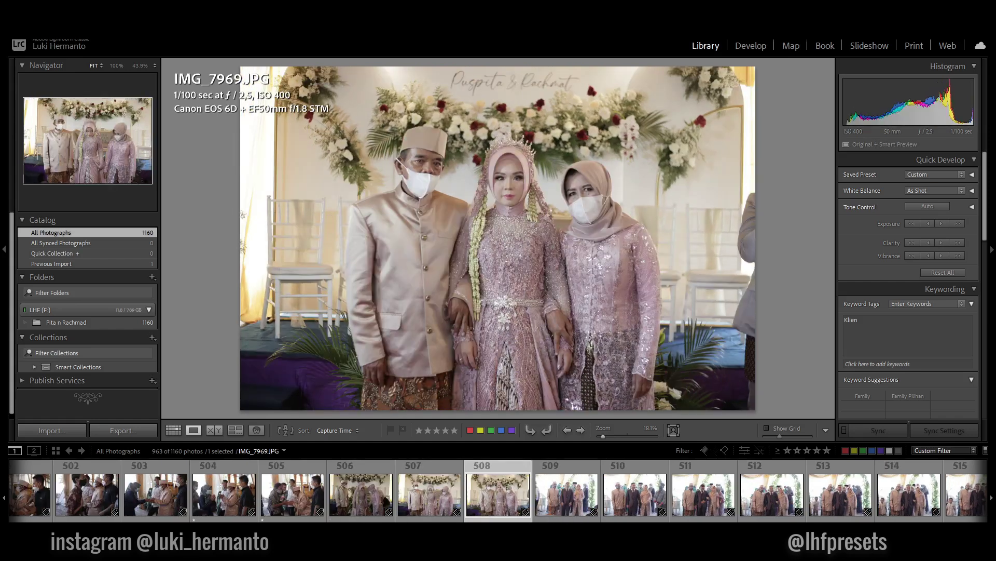
pyautogui.press('1')
# - Skip IMG_7972 through IMG_7975 and give IMG_7976 one star
pyautogui.press('Right')
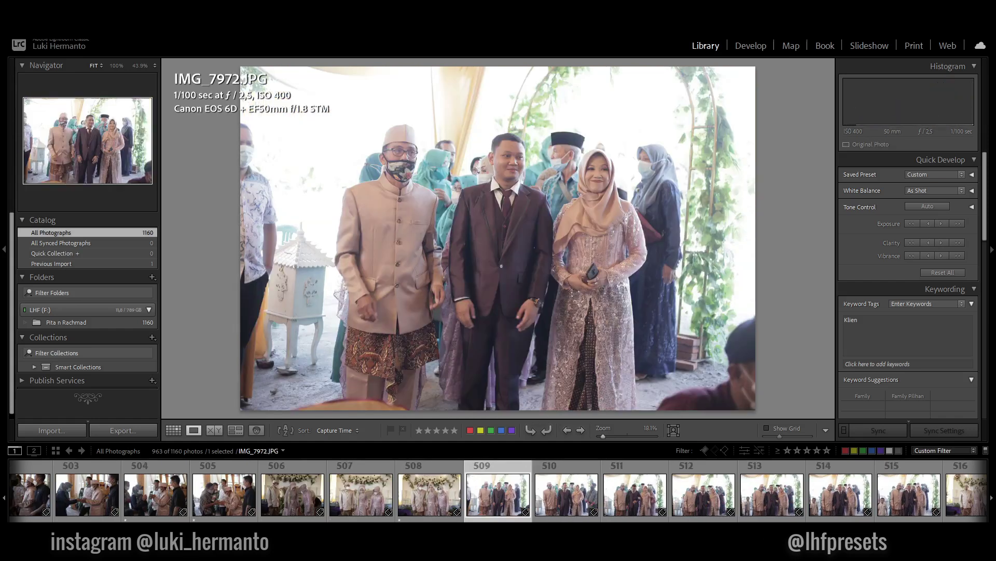
pyautogui.press('Right')
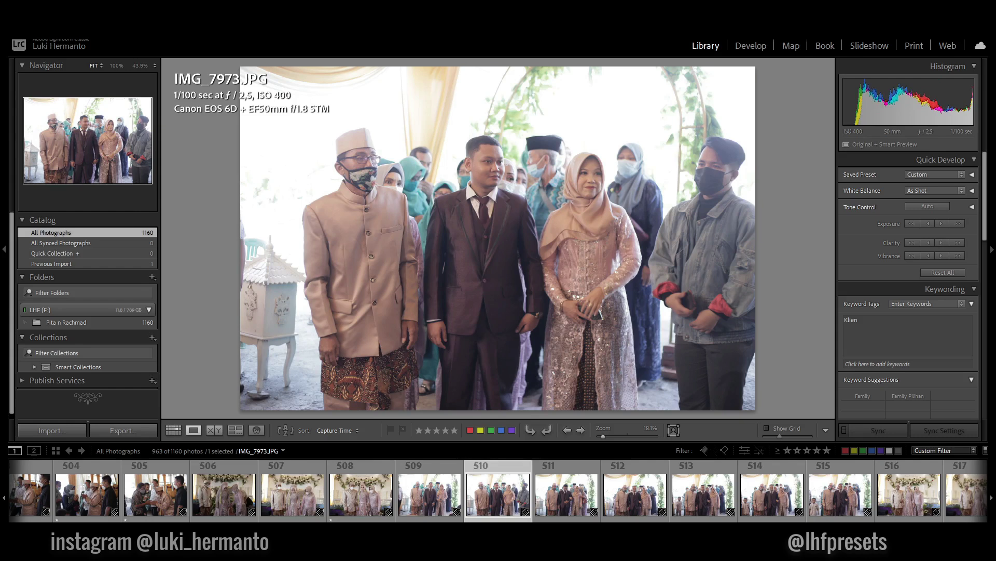
pyautogui.press('Right')
pyautogui.press('Right')
pyautogui.press('Left')
pyautogui.press('Right')
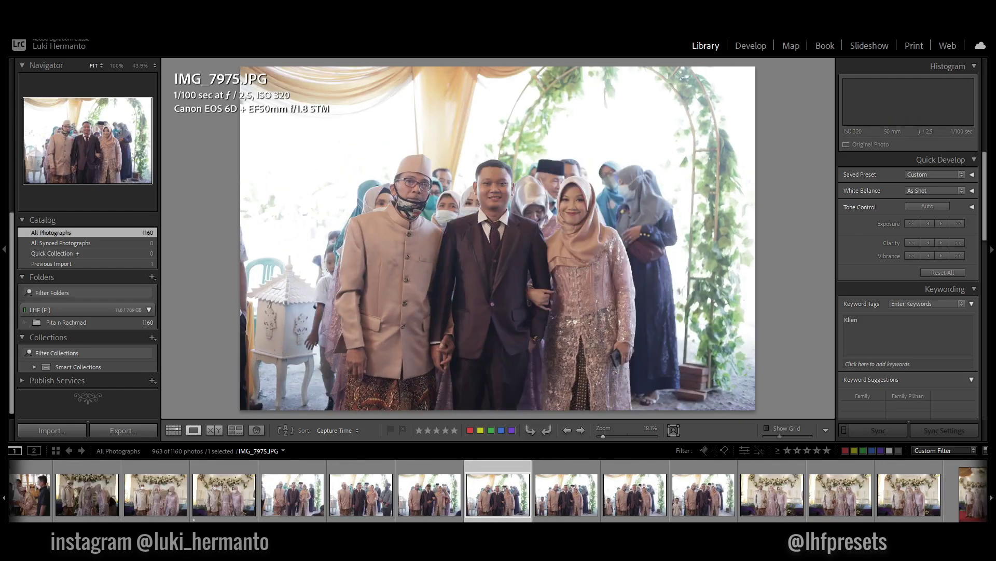
pyautogui.press('Right')
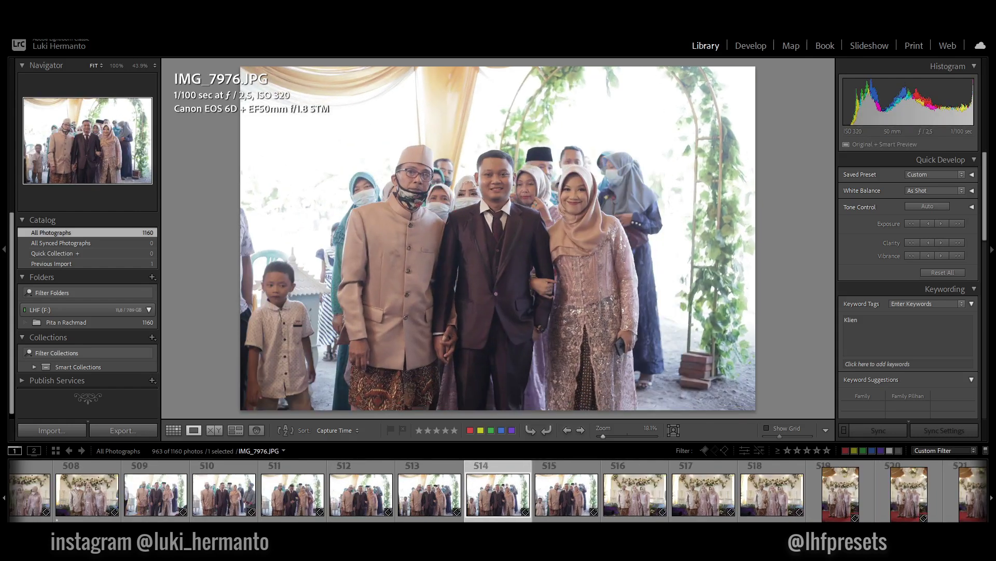
pyautogui.press('1')
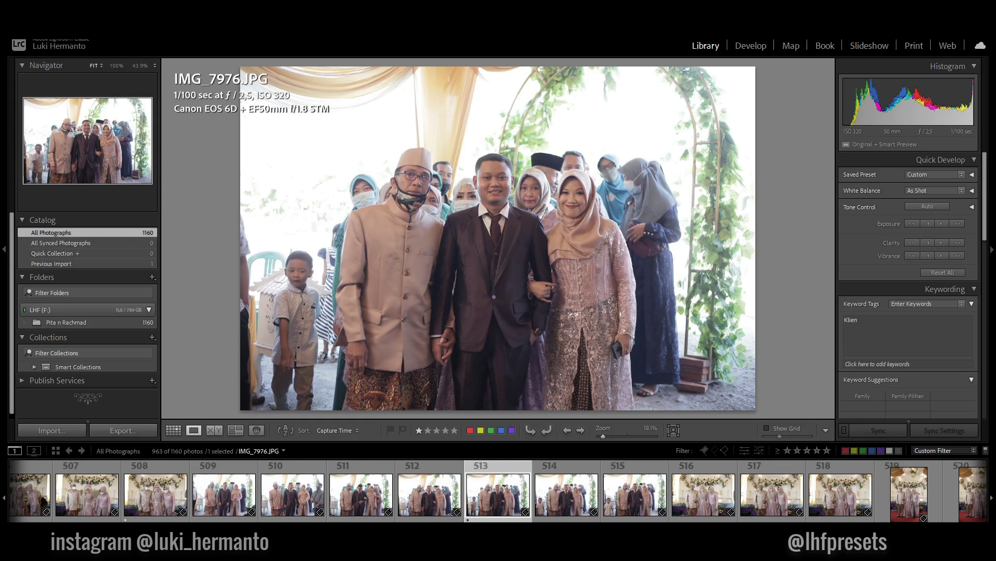
# - Give one star to the next keeper and to IMG_7981, the bride with her parents
pyautogui.press('Right')
pyautogui.press('Right')
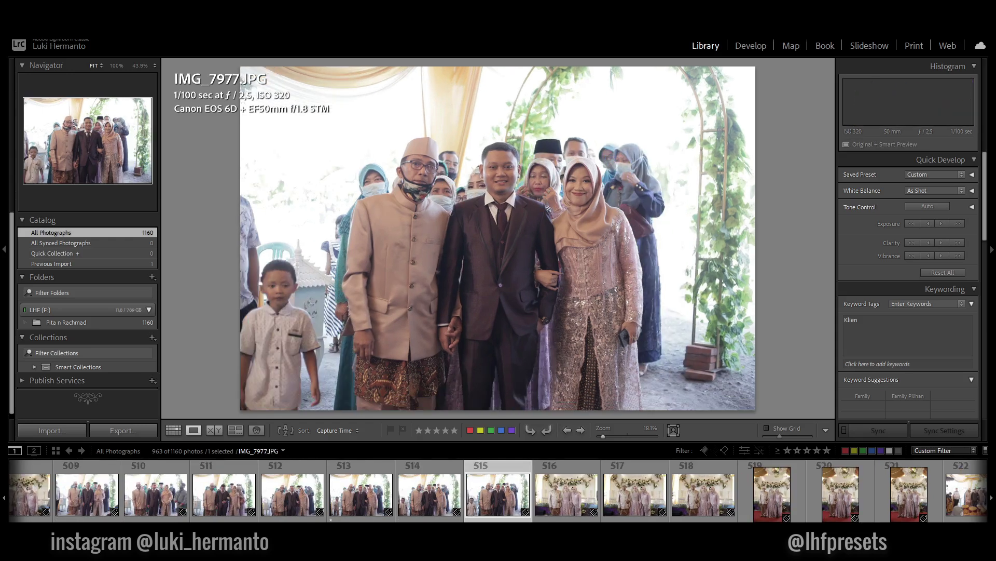
pyautogui.press('Right')
pyautogui.press('Left')
pyautogui.press('1')
pyautogui.press('Right')
pyautogui.press('Right')
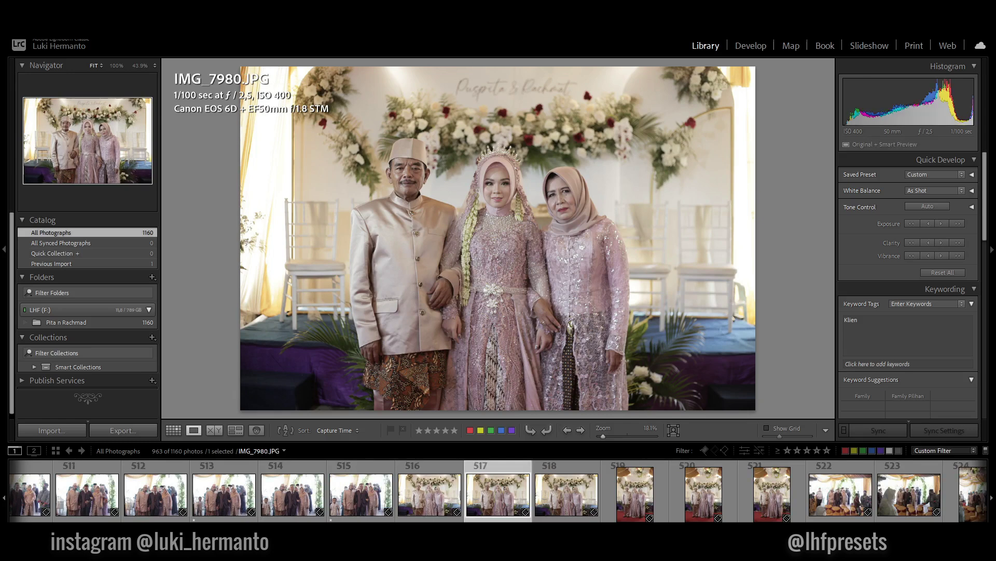
pyautogui.press('Right')
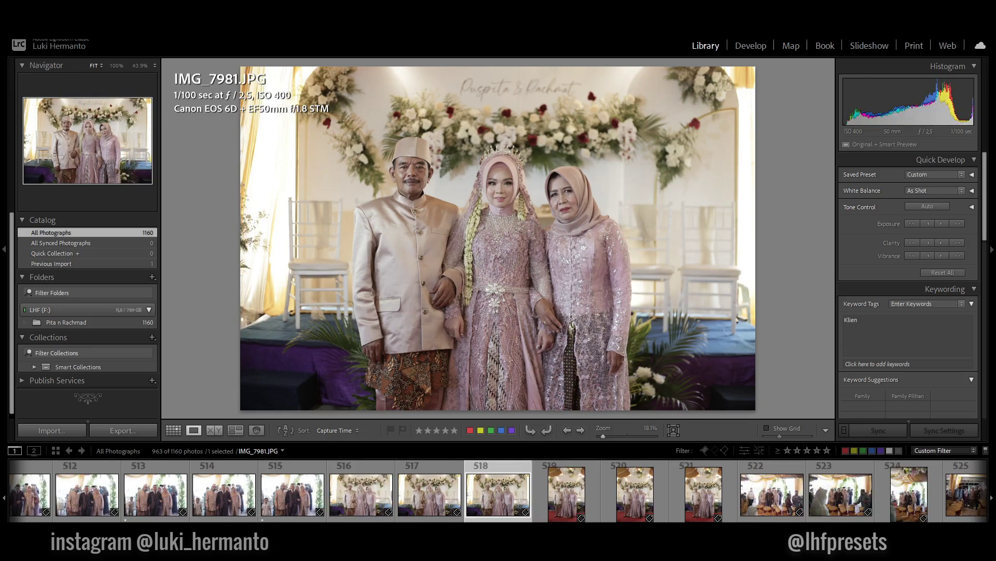
pyautogui.press('1')
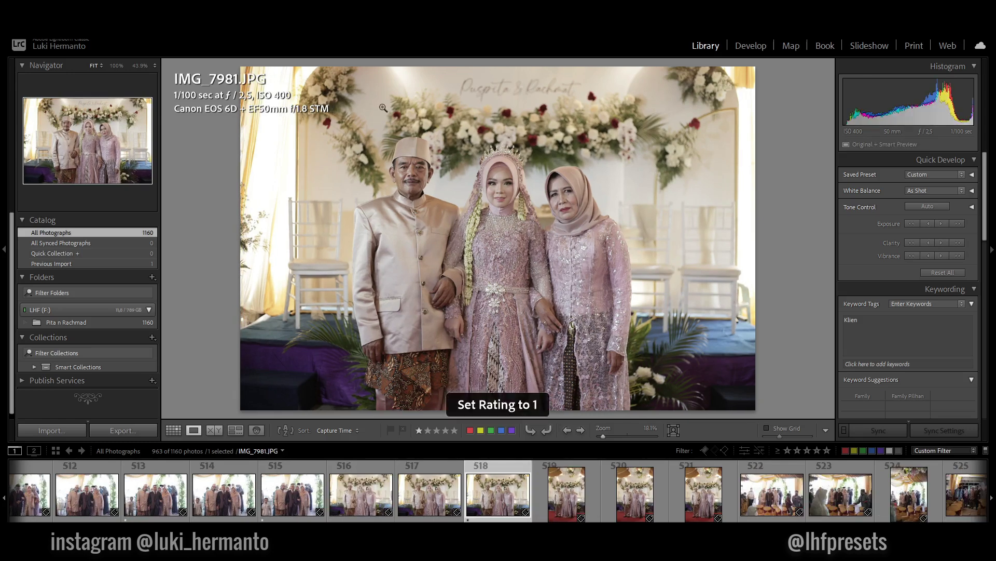
# - Zoom in to check focus on the bride's face, then give IMG_7984 one star
pyautogui.click(496, 199)
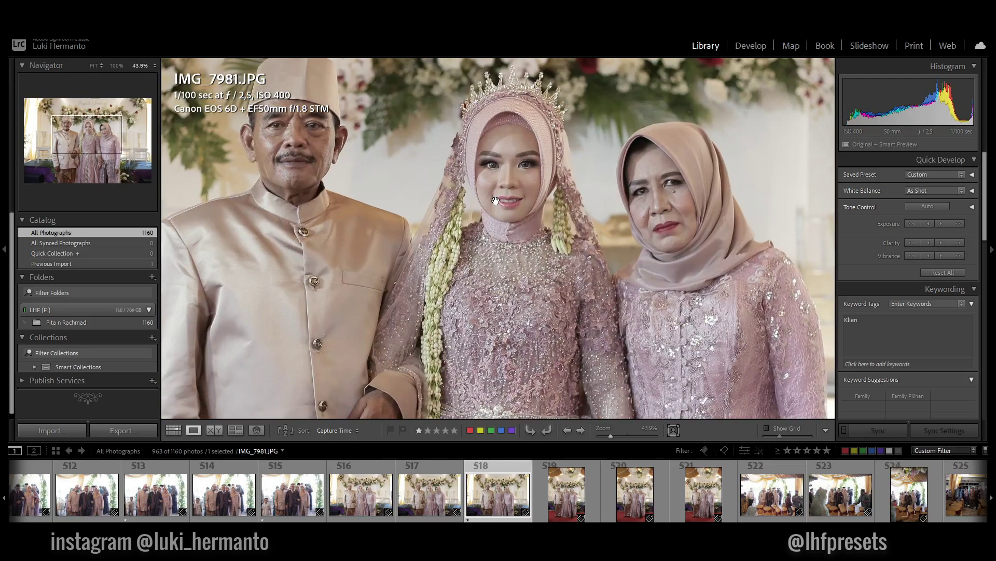
pyautogui.click(496, 200)
pyautogui.press('Right')
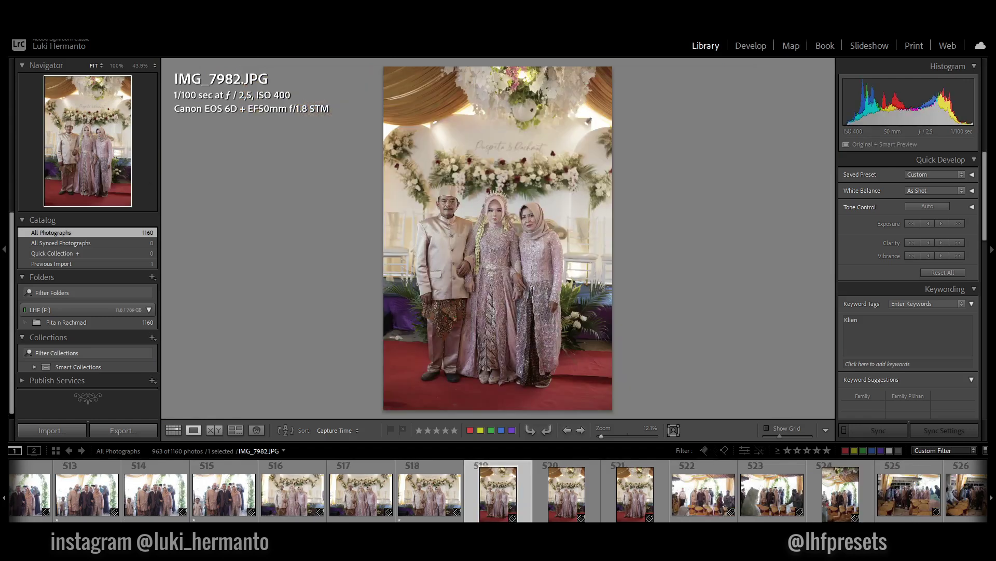
pyautogui.press('Right')
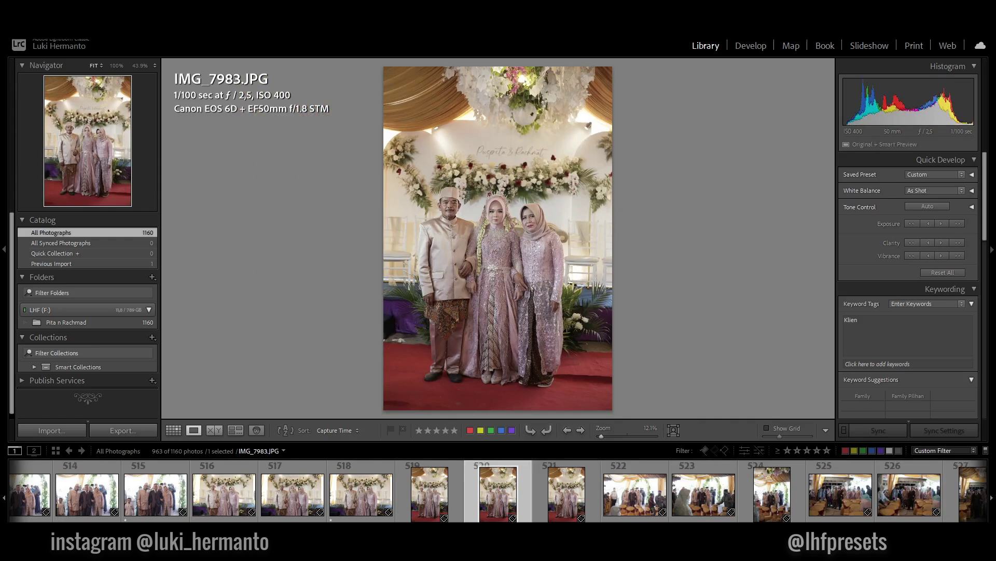
pyautogui.press('Right')
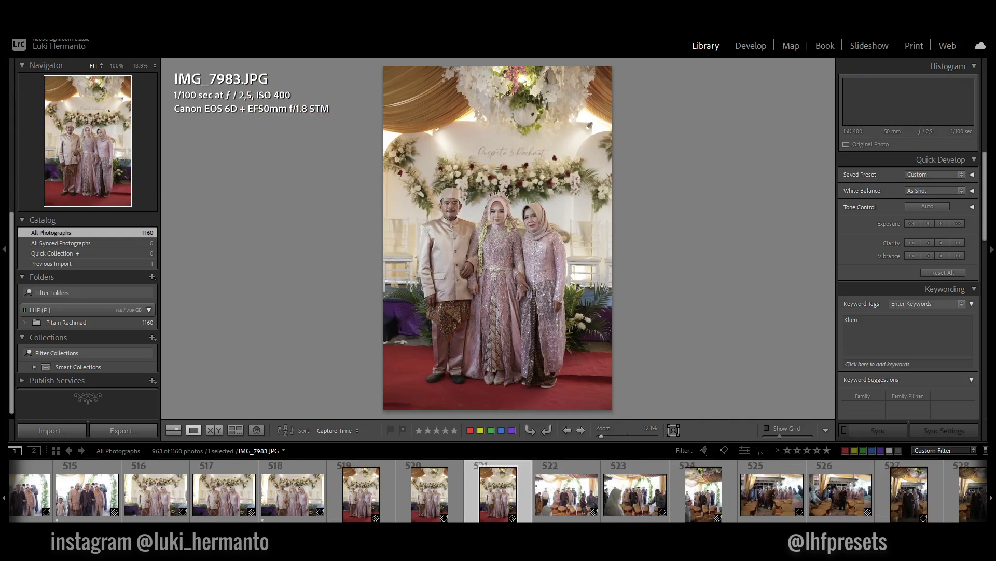
pyautogui.press('1')
# - Give IMG_7987 and IMG_7989 one star each
pyautogui.press('Right')
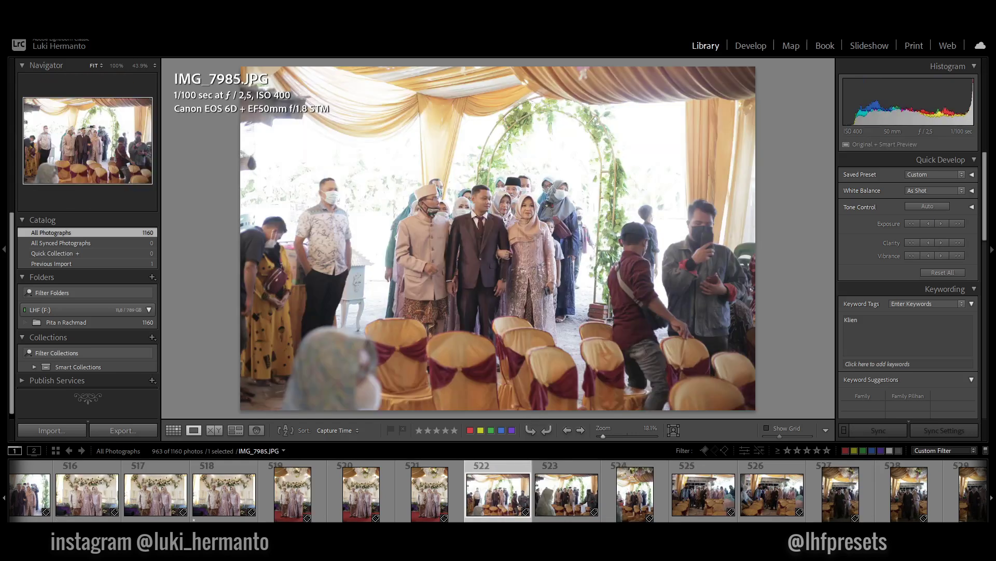
pyautogui.press('Right')
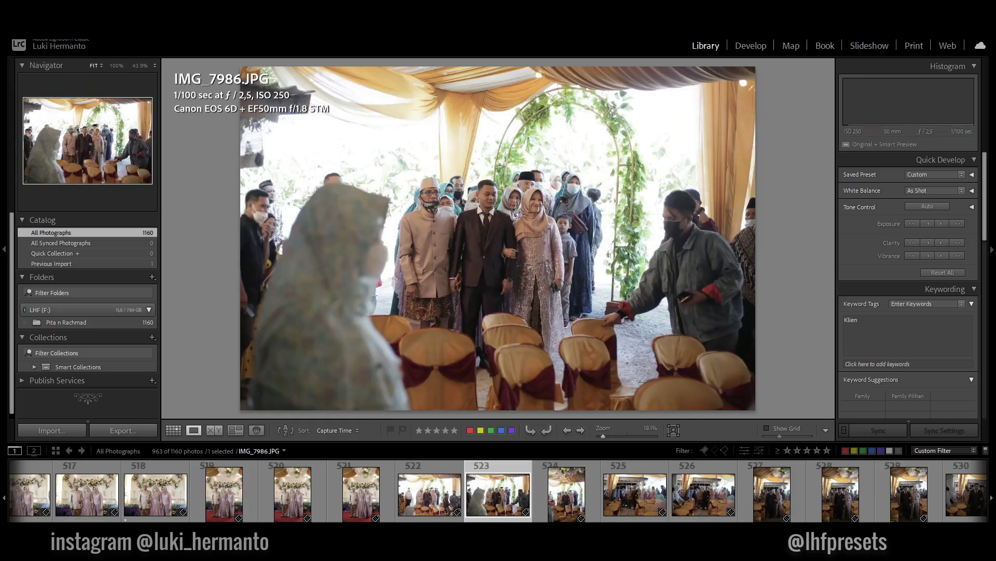
pyautogui.press('Right')
pyautogui.press('Right')
pyautogui.press('Left')
pyautogui.press('1')
pyautogui.press('Right')
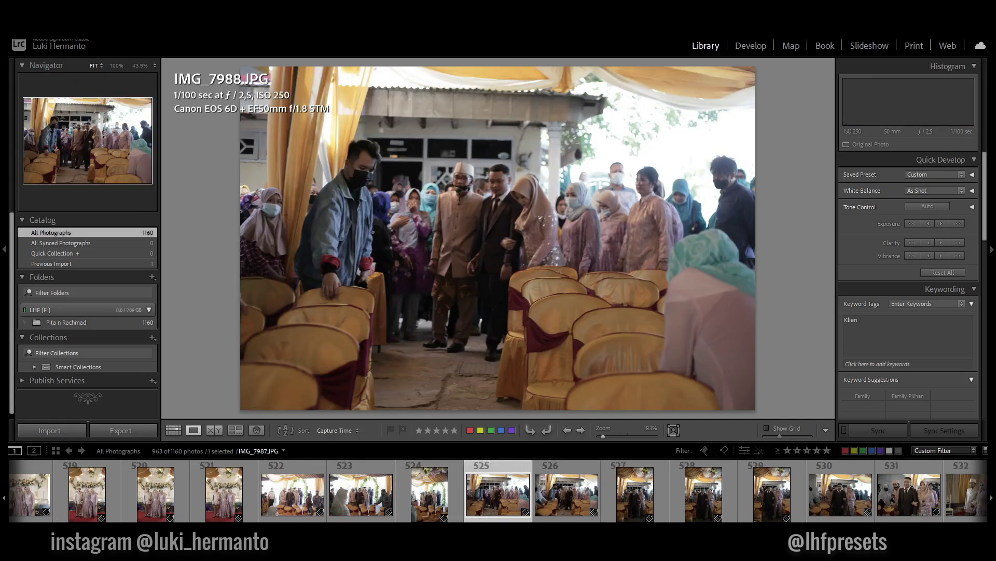
# - Give IMG_7991 and the photo after it one star each
pyautogui.press('Right')
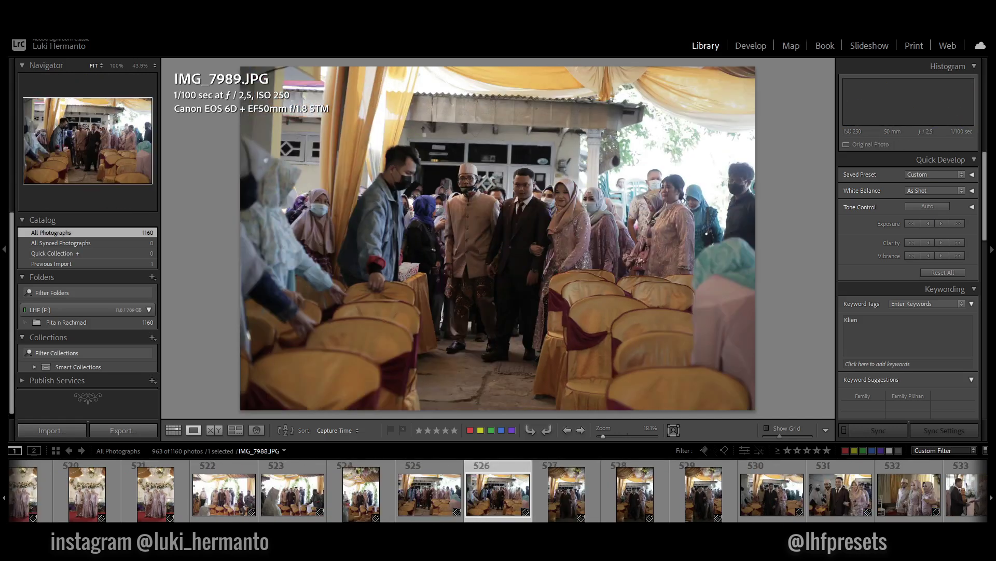
pyautogui.press('1')
pyautogui.press('Right')
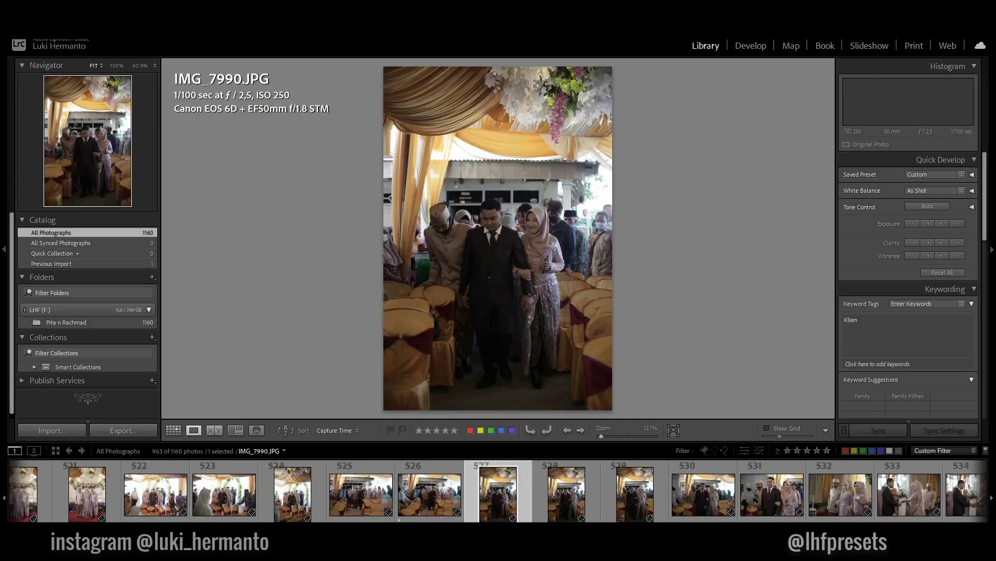
pyautogui.press('Right')
pyautogui.press('1')
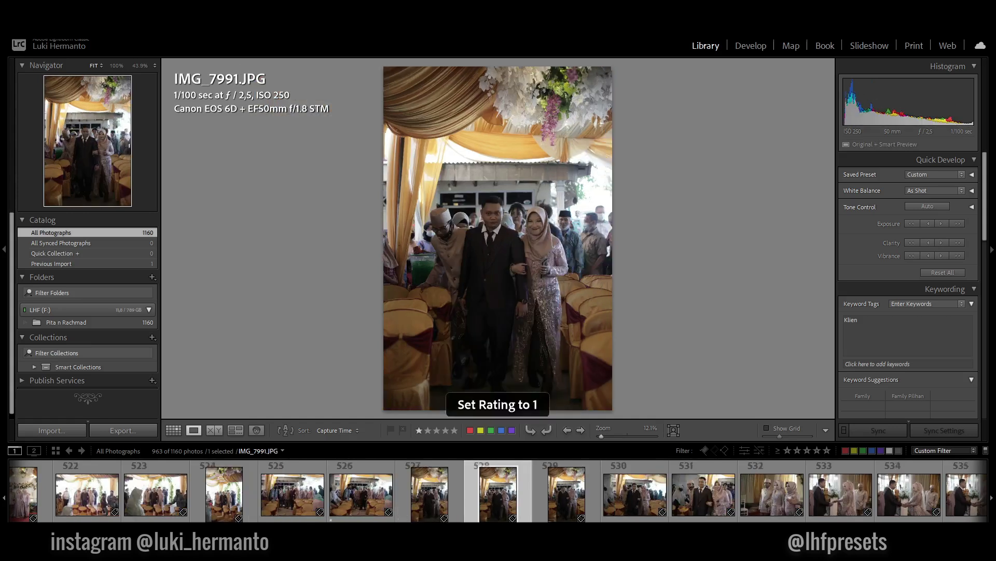
pyautogui.press('Right')
pyautogui.press('Right')
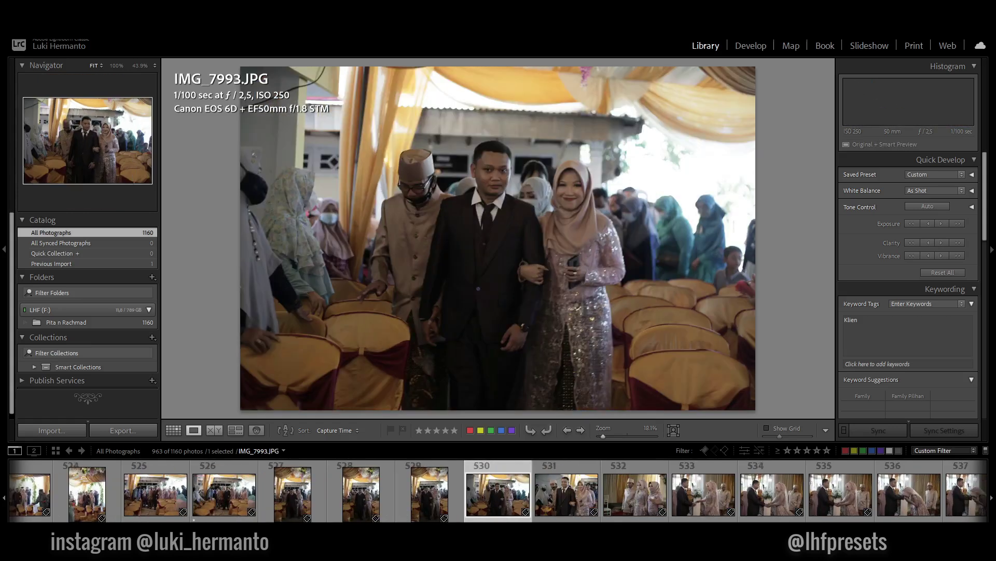
# - Give IMG_7995 and IMG_7998 one star each
pyautogui.press('Right')
pyautogui.press('1')
pyautogui.press('Right')
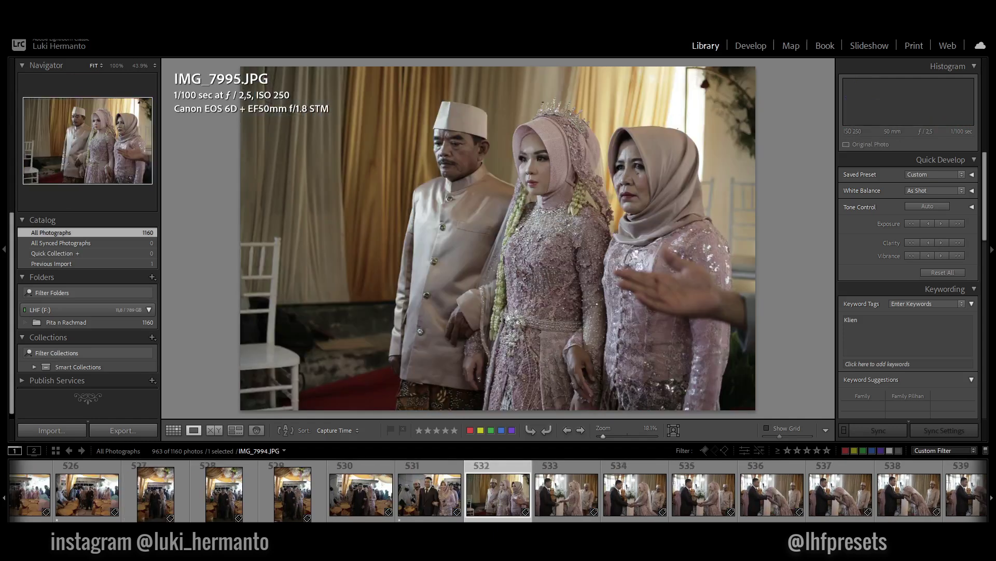
pyautogui.press('Right')
pyautogui.press('Left')
pyautogui.press('1')
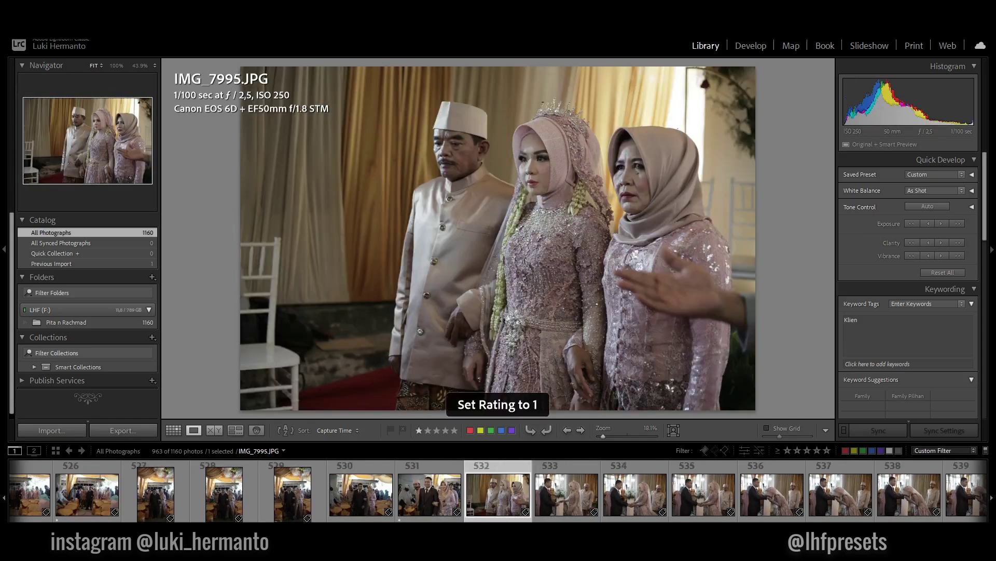
pyautogui.press('Right')
pyautogui.press('Right')
pyautogui.press('Right')
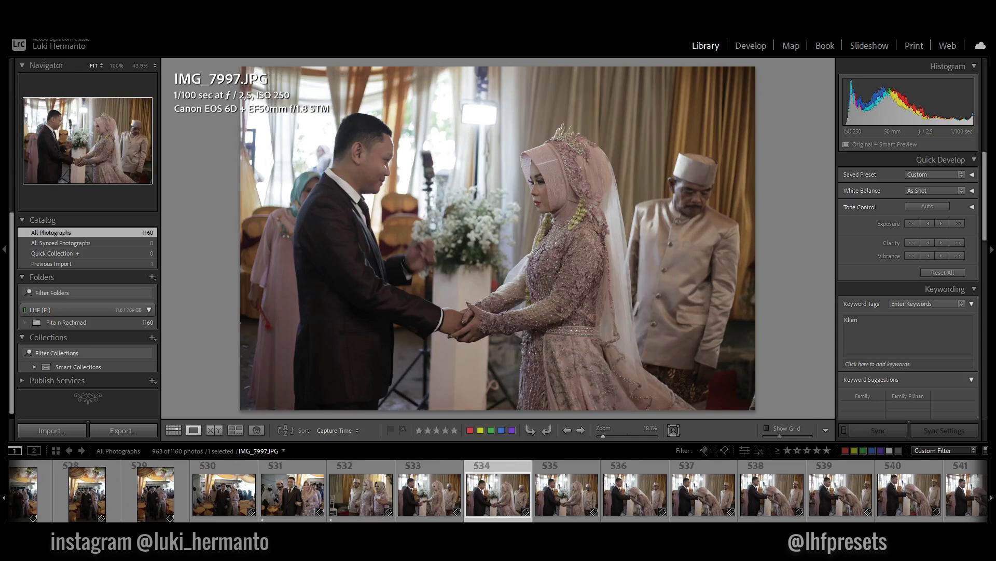
pyautogui.press('Right')
pyautogui.press('1')
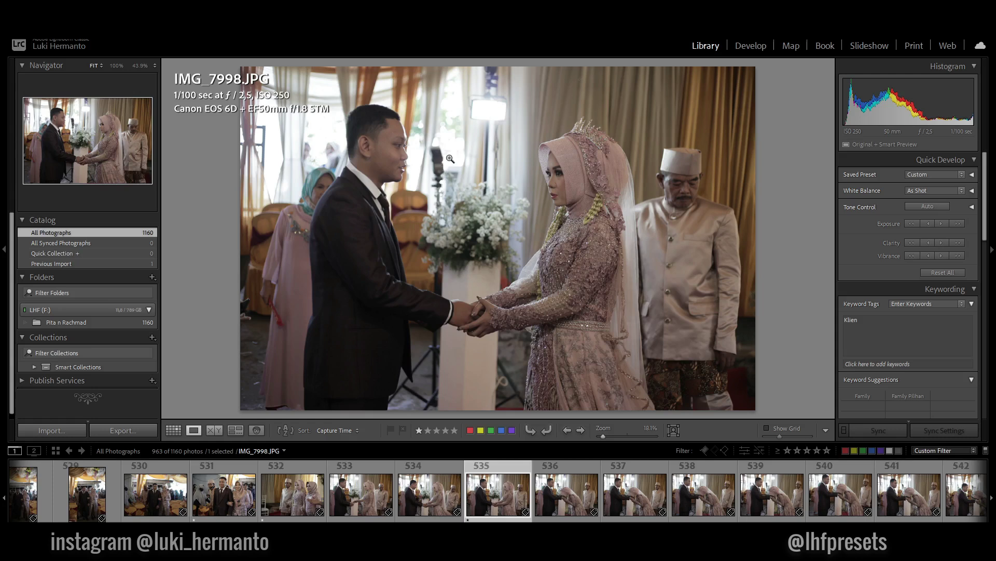
# - Give IMG_7999, IMG_8001 and IMG_8006 one star each
pyautogui.press('Right')
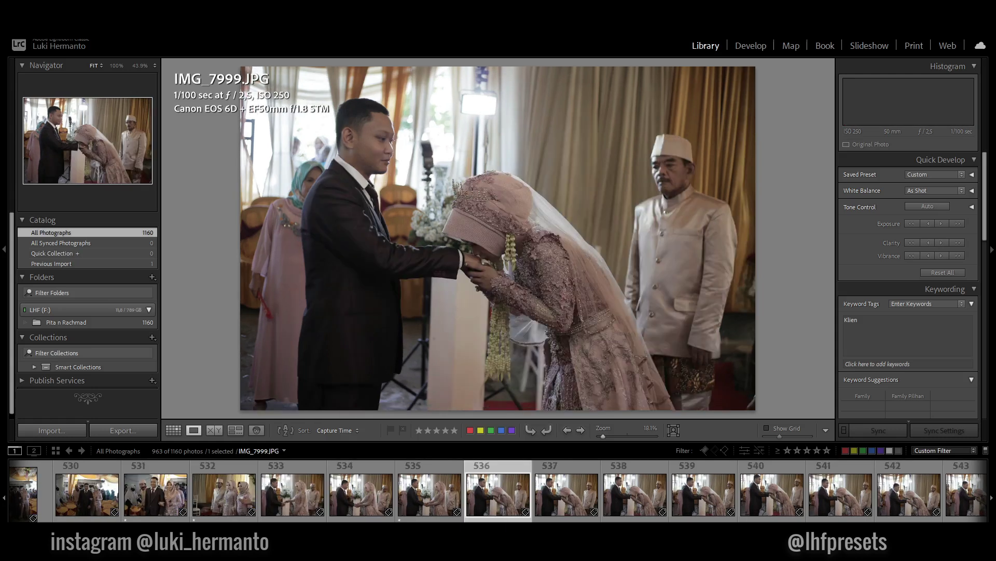
pyautogui.press('1')
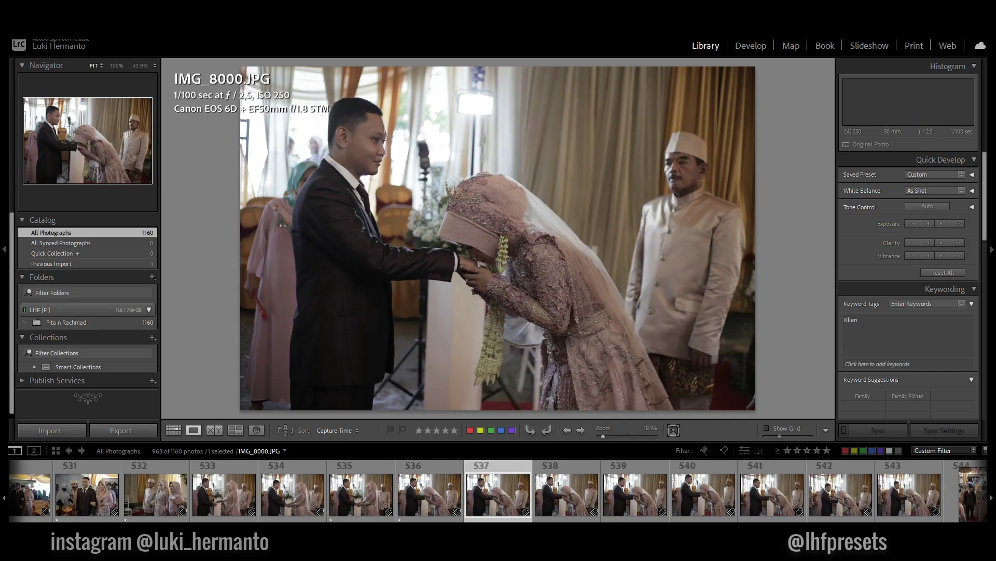
pyautogui.press('Right')
pyautogui.press('1')
pyautogui.press('Right')
pyautogui.press('Right')
pyautogui.press('Right')
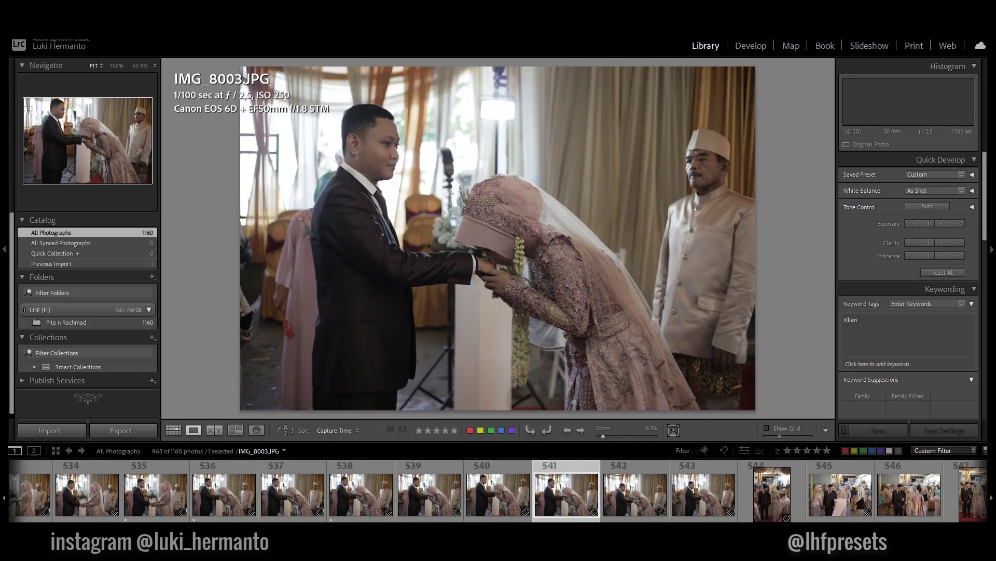
pyautogui.press('Right')
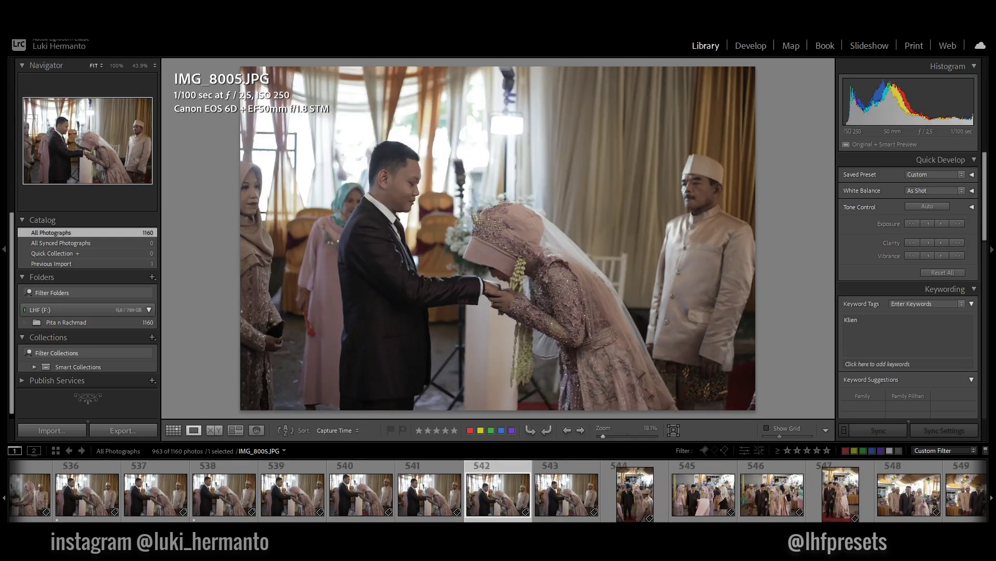
pyautogui.press('Right')
# - Give IMG_8007 one star, then rate one more keeper among IMG_8008–IMG_8012
pyautogui.press('Right')
pyautogui.press('Left')
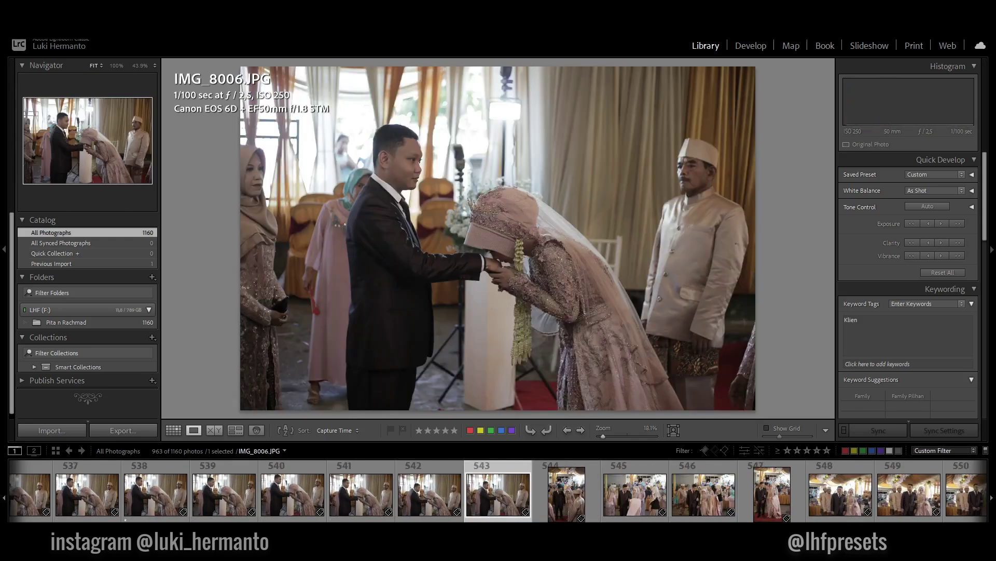
pyautogui.press('1')
pyautogui.press('Right')
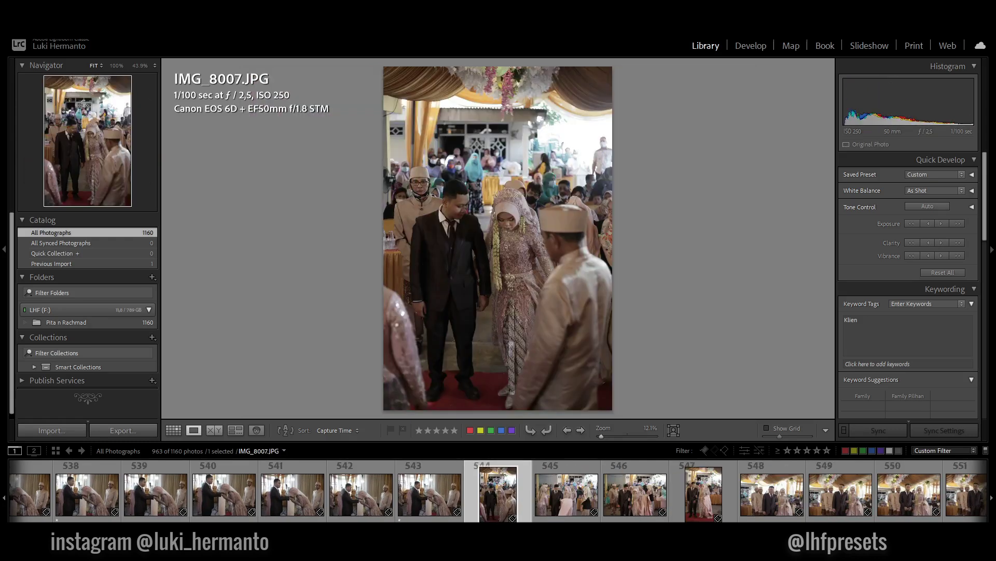
pyautogui.press('Right')
pyautogui.press('Left')
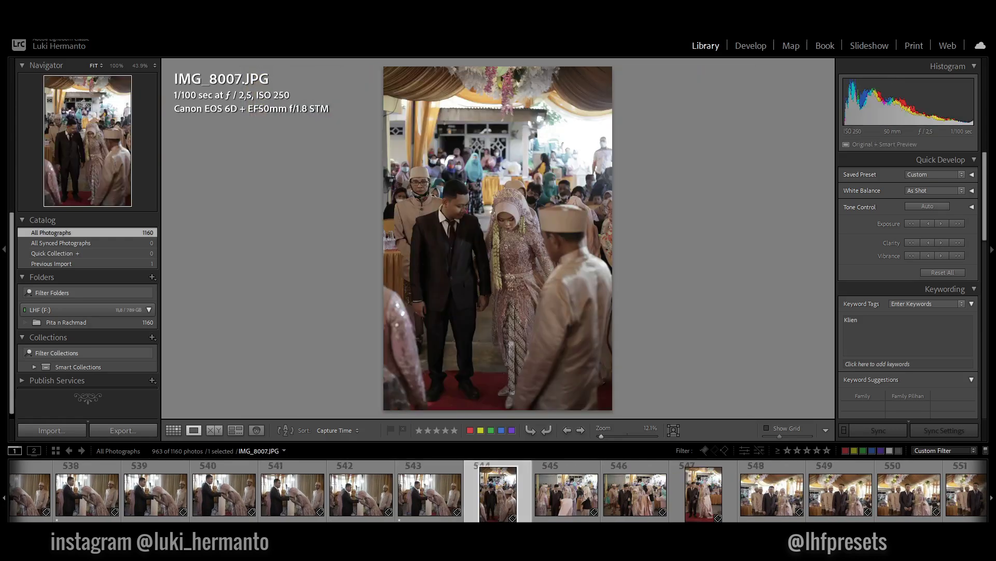
pyautogui.press('1')
pyautogui.press('Right')
pyautogui.press('Right')
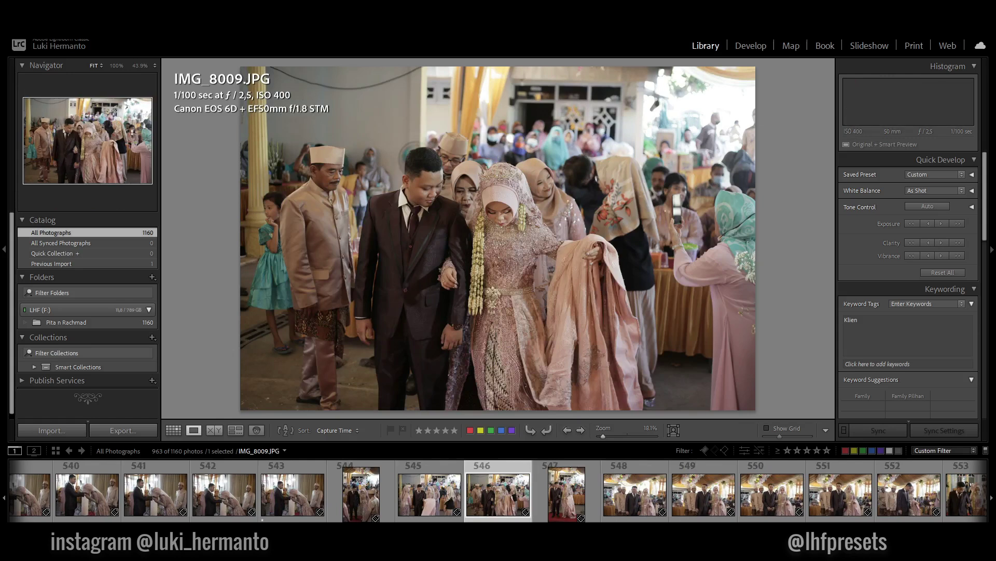
pyautogui.press('Right')
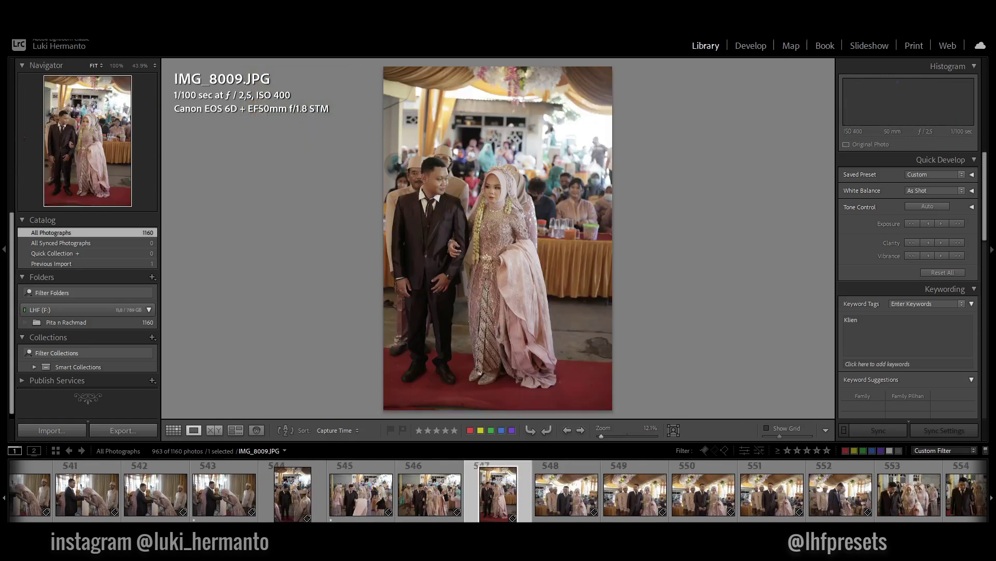
pyautogui.press('Right')
pyautogui.press('Right')
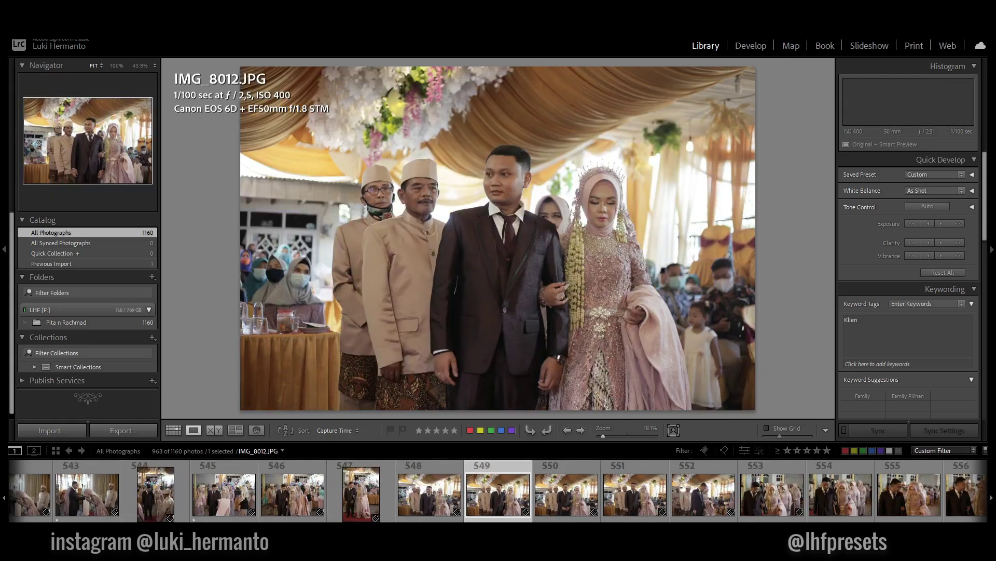
pyautogui.press('Right')
pyautogui.press('1')
# - Skip IMG_8014 through IMG_8018, then give IMG_8021 and the photo before it one star
pyautogui.press('Right')
pyautogui.press('Right')
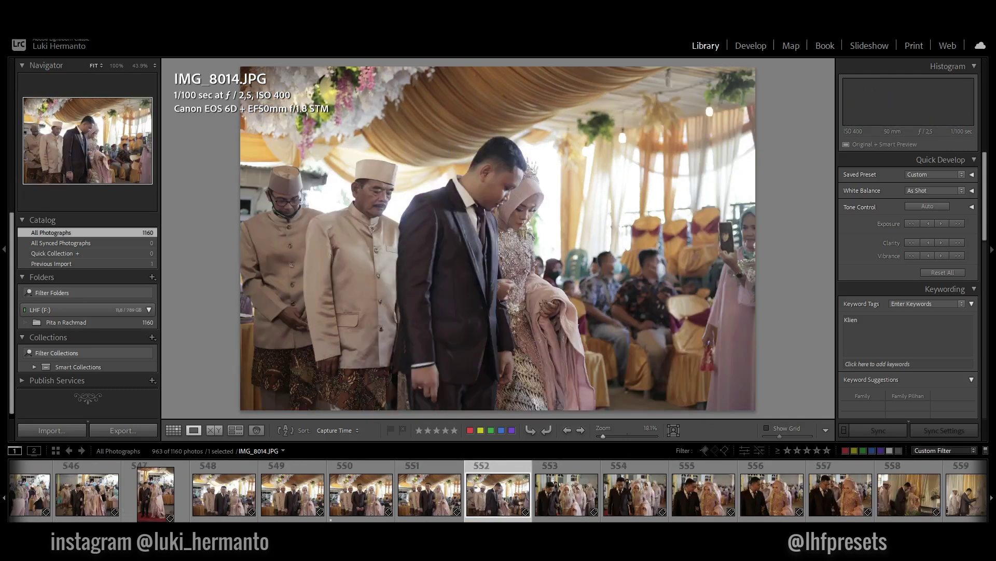
pyautogui.press('Right')
pyautogui.press('Right')
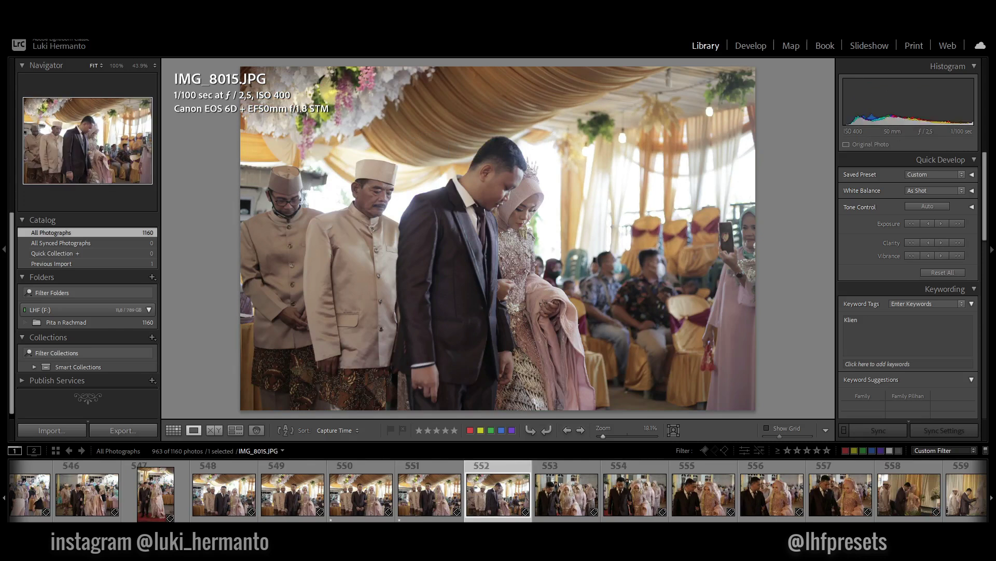
pyautogui.press('Right')
pyautogui.press('Right')
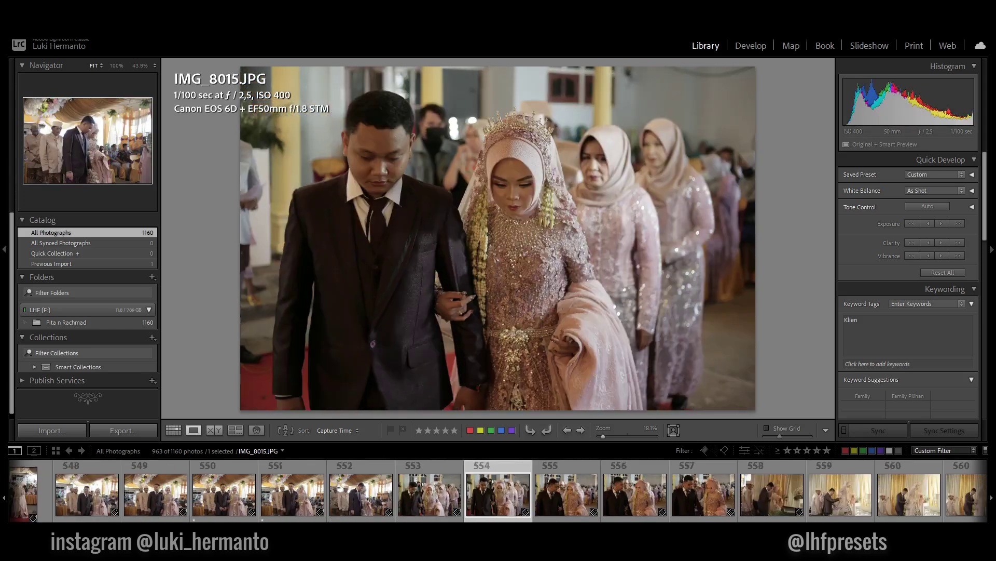
pyautogui.press('Right')
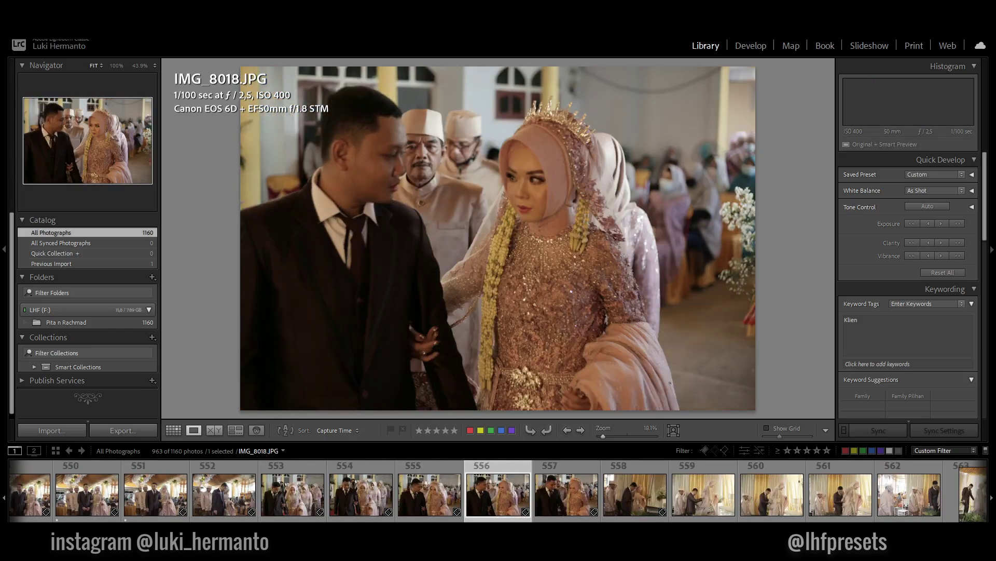
pyautogui.press('Right')
pyautogui.press('Right')
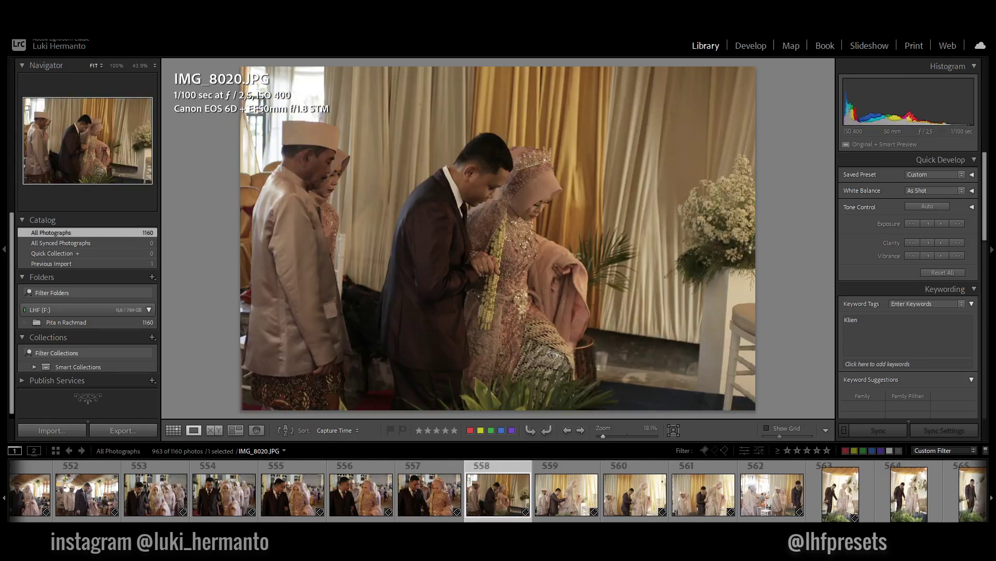
pyautogui.press('Right')
pyautogui.press('Left')
pyautogui.press('1')
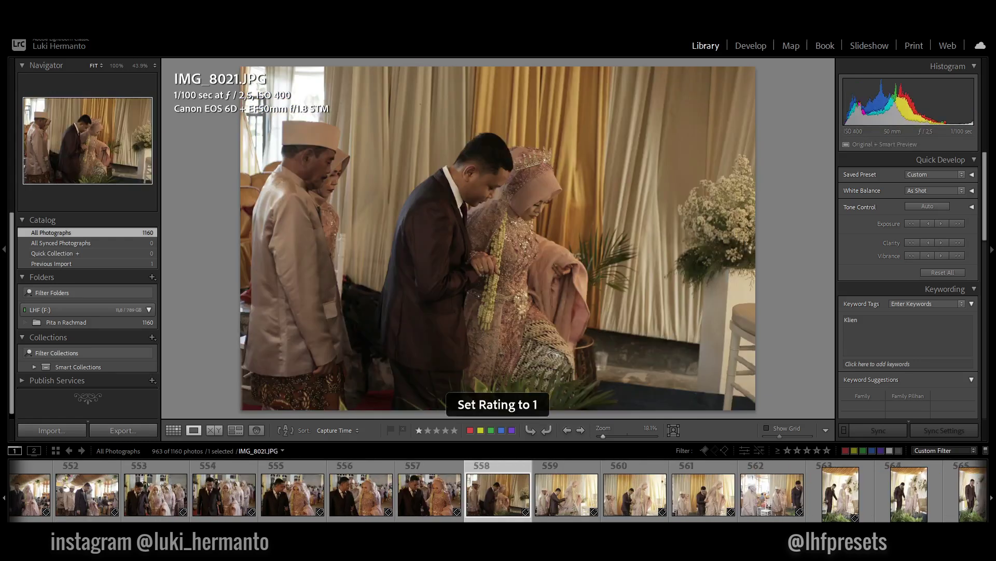
pyautogui.press('Right')
pyautogui.press('1')
pyautogui.press('Right')
pyautogui.press('Right')
# - Review IMG_8022 through IMG_8024 without rating them
pyautogui.press('Left')
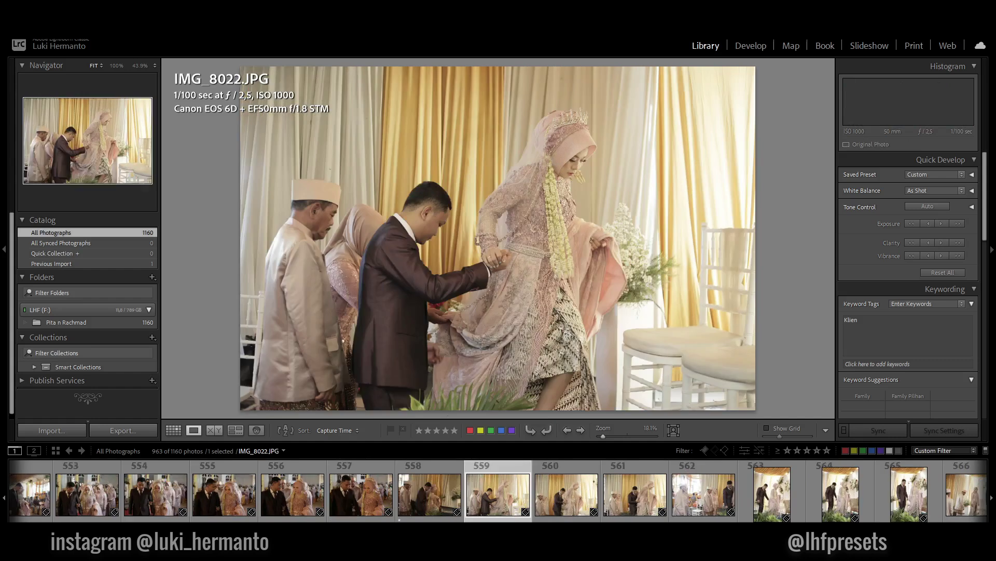
pyautogui.press('Right')
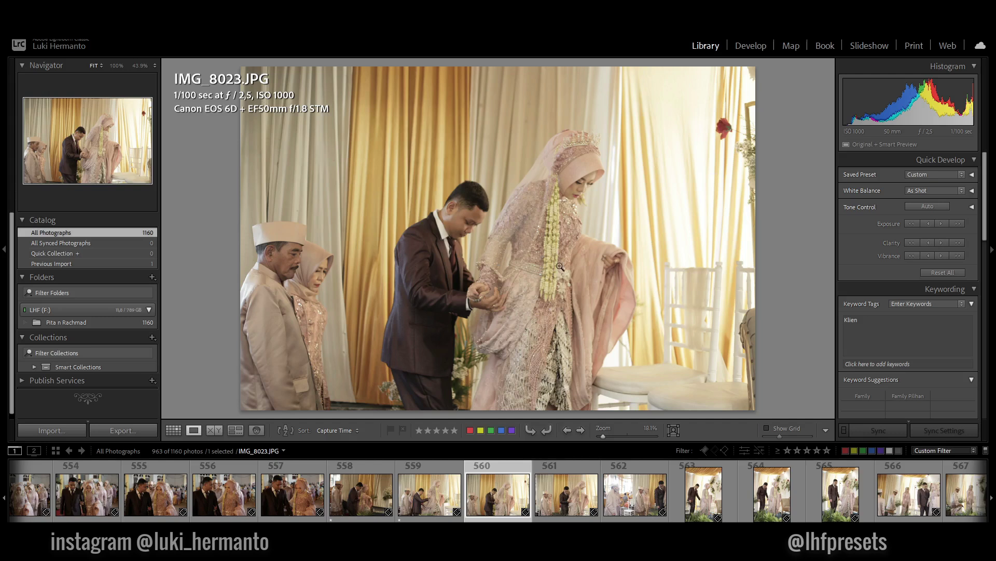
pyautogui.press('Right')
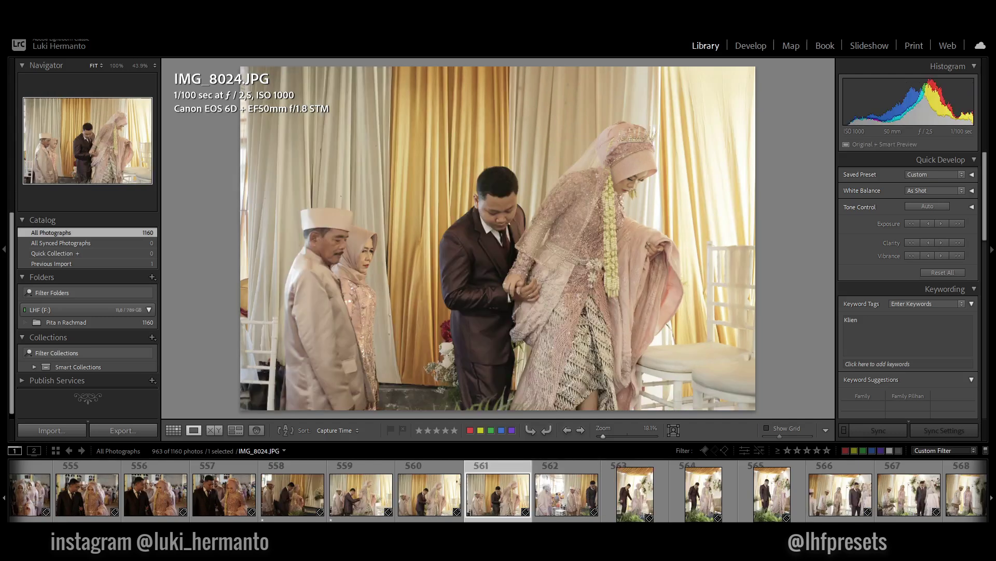
pyautogui.press('Right')
pyautogui.press('Left')
pyautogui.press('Left')
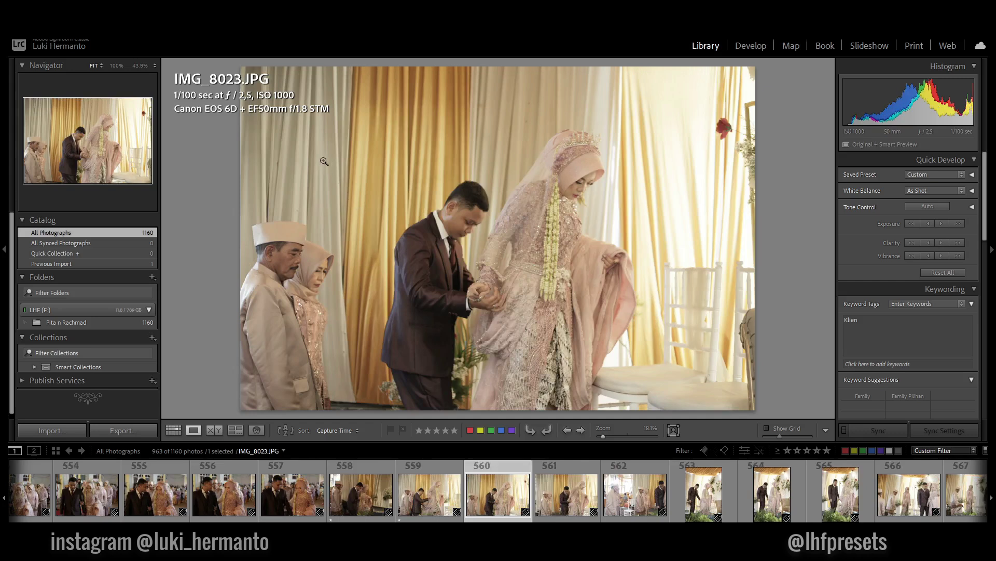
# - Inspect IMG_8025 at 43.9% zoom, check IMG_8026, then fit the view and reach IMG_8027
pyautogui.click(628, 488)
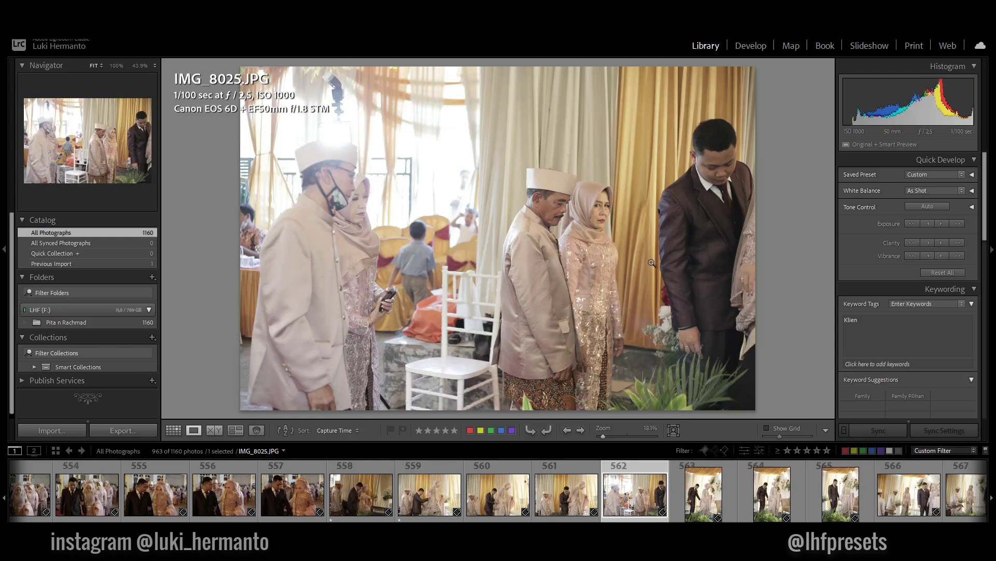
pyautogui.click(582, 227)
pyautogui.click(582, 228)
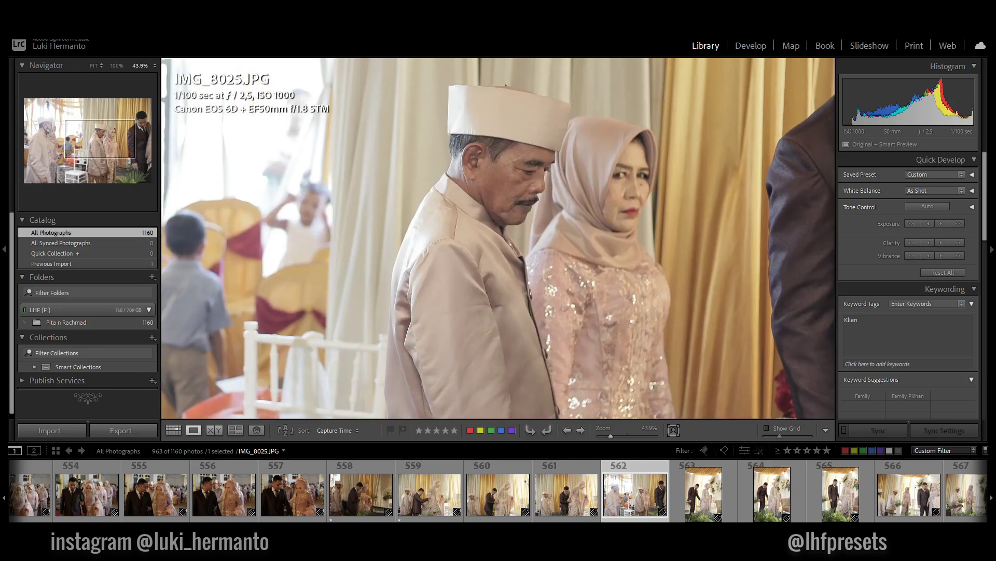
pyautogui.press('Right')
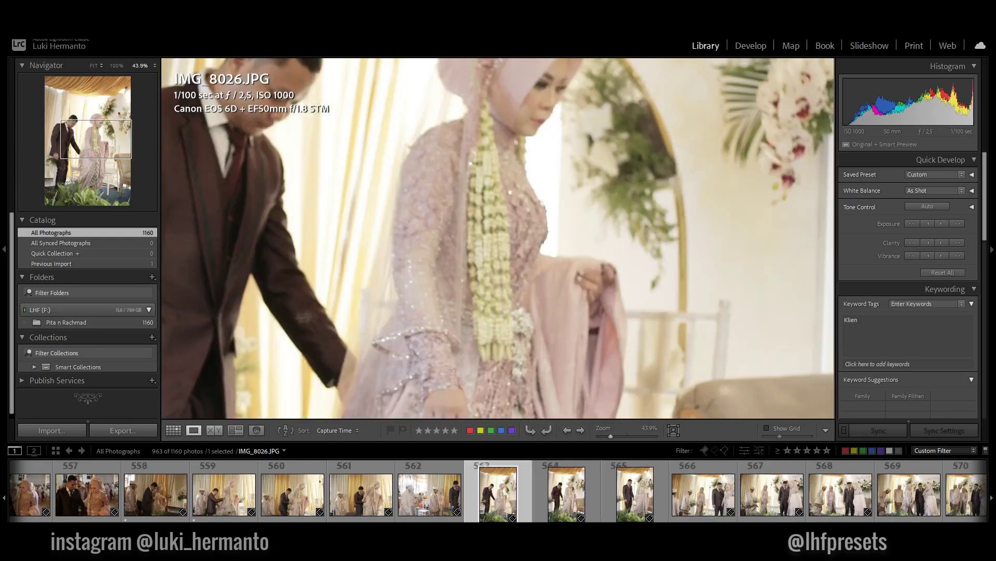
pyautogui.click(564, 236)
pyautogui.press('Right')
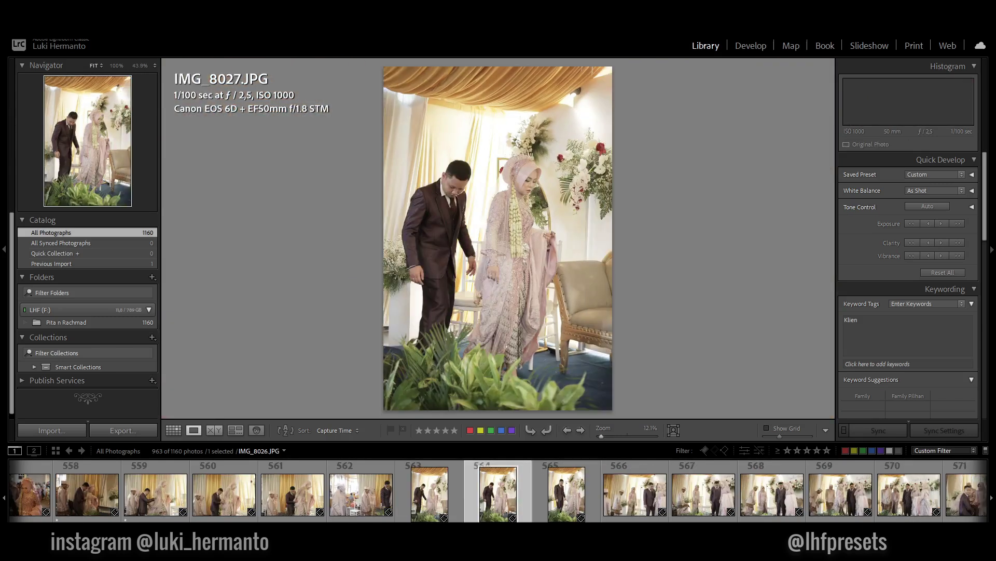
# - Give IMG_8031, IMG_8033 and IMG_8035 one star each, skipping the rejects in between
pyautogui.press('Right')
pyautogui.press('Right')
pyautogui.press('Right')
pyautogui.press('1')
pyautogui.press('Right')
pyautogui.press('Right')
pyautogui.press('Right')
pyautogui.press('1')
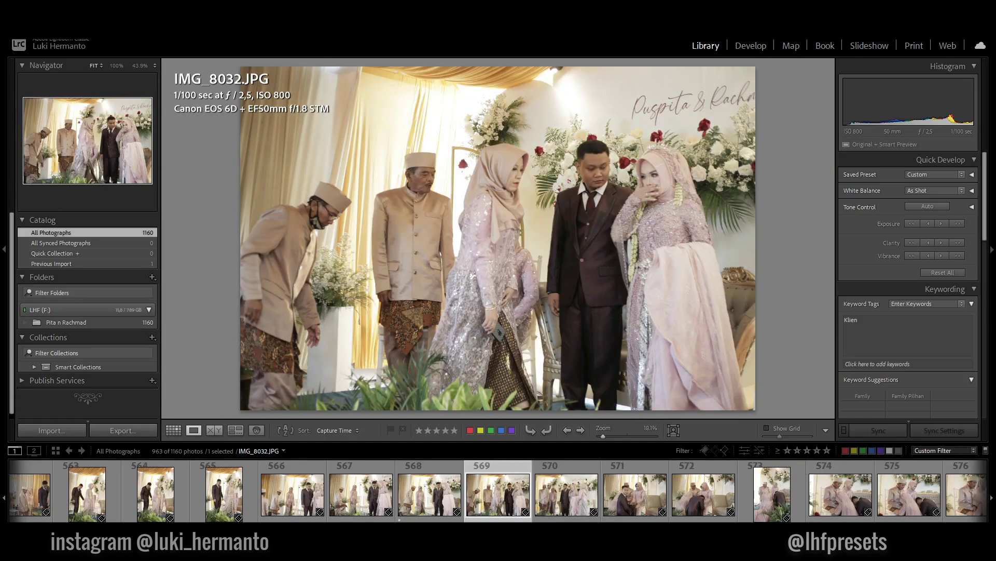
pyautogui.press('Right')
pyautogui.press('1')
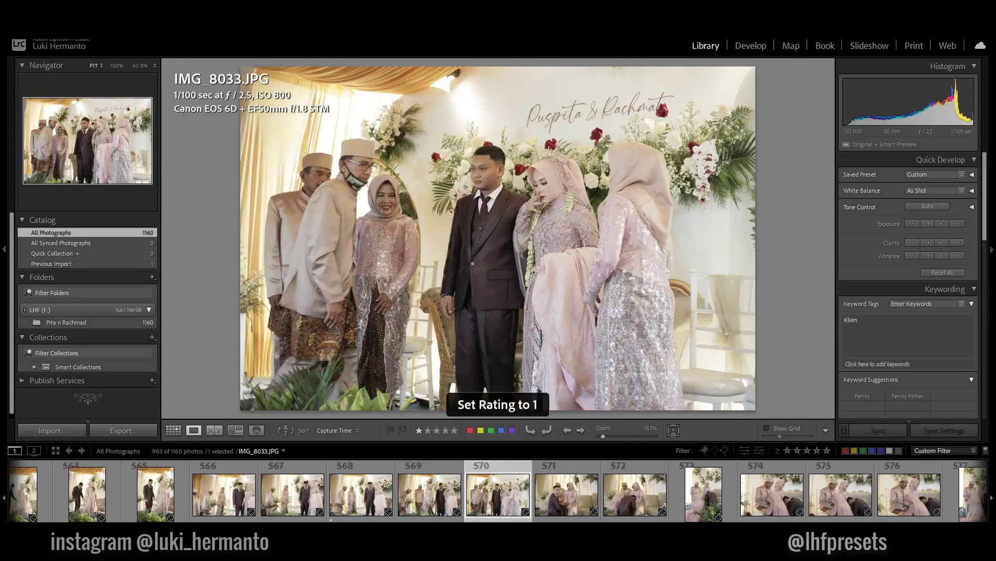
pyautogui.press('Right')
pyautogui.press('Right')
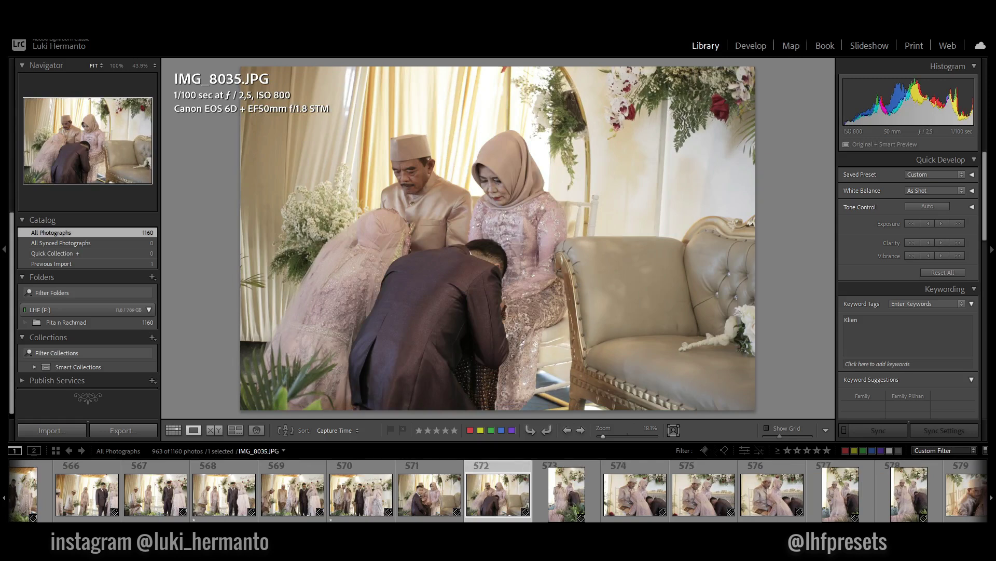
pyautogui.press('Right')
pyautogui.press('Left')
pyautogui.press('1')
# - Give IMG_8037, IMG_8039 and the photo after it one star each
pyautogui.press('Right')
pyautogui.press('Right')
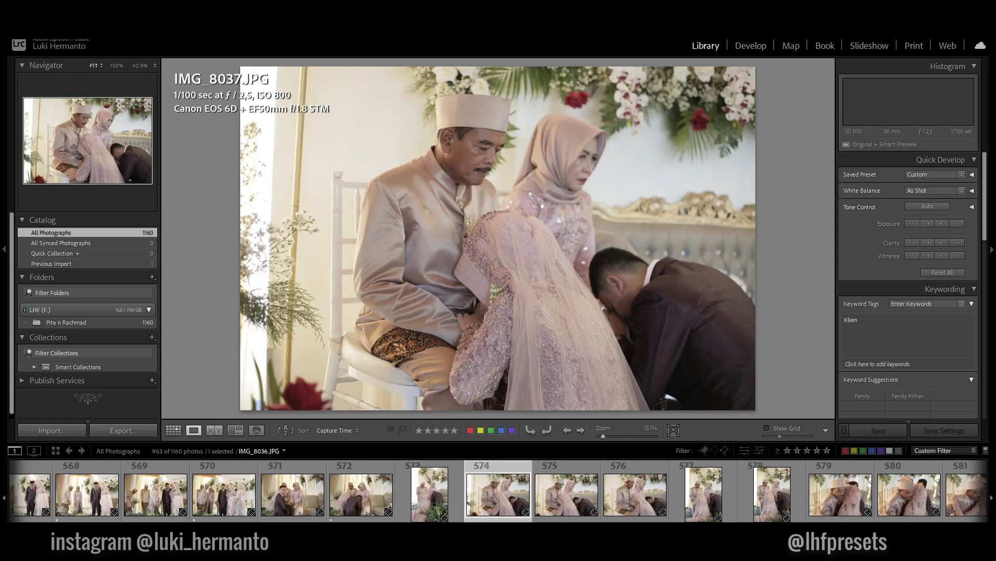
pyautogui.press('Right')
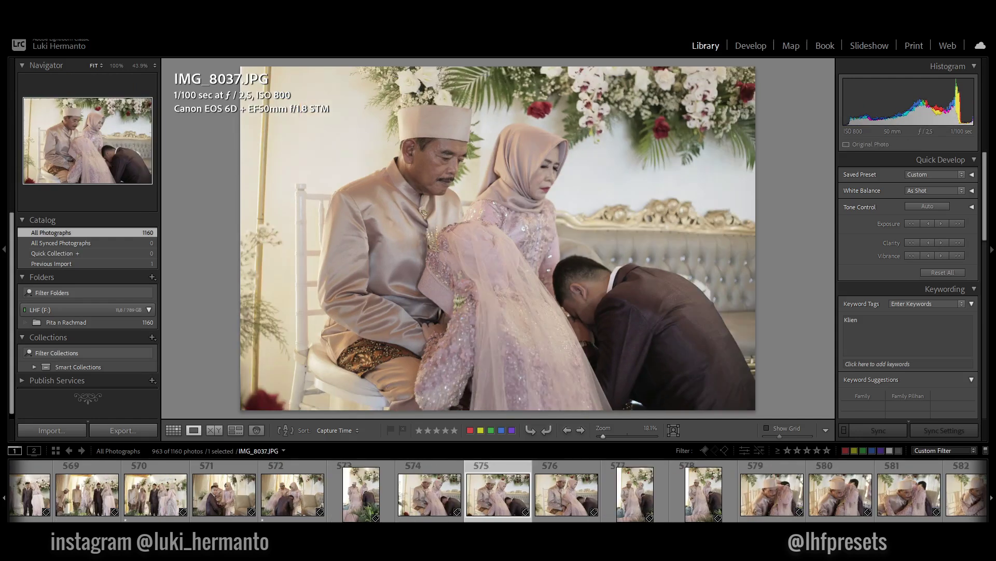
pyautogui.press('Left')
pyautogui.press('1')
pyautogui.press('Right')
pyautogui.press('Right')
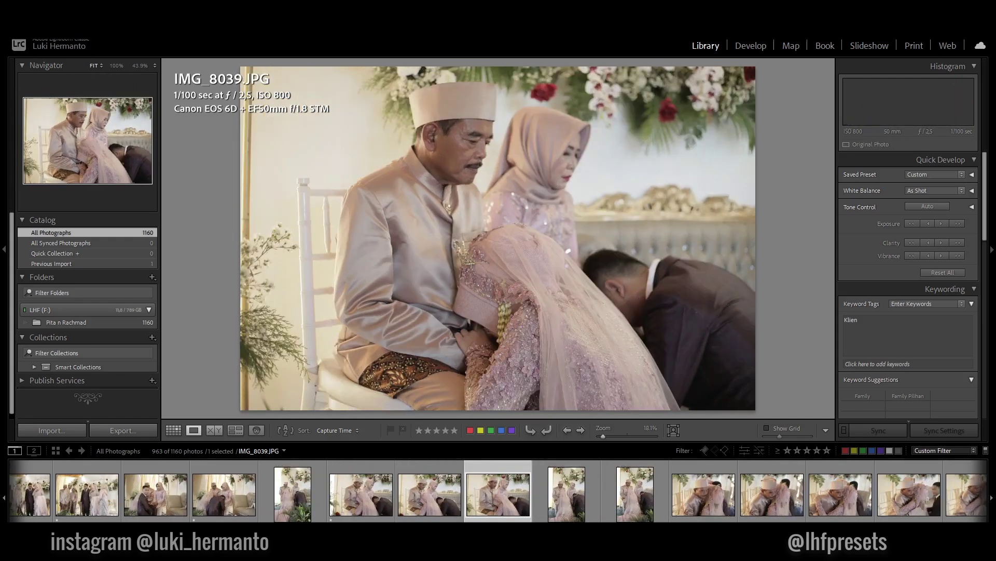
pyautogui.press('Right')
pyautogui.press('Left')
pyautogui.press('1')
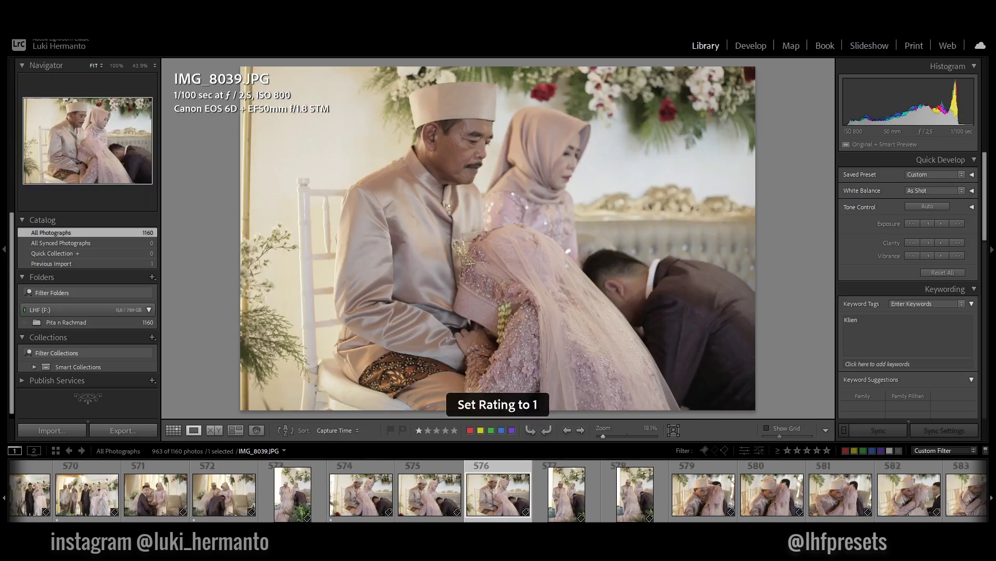
# - Give IMG_8044, IMG_8046, IMG_8048 and IMG_8050 one star each
pyautogui.press('Right')
pyautogui.press('Right')
pyautogui.press('1')
pyautogui.press('Right')
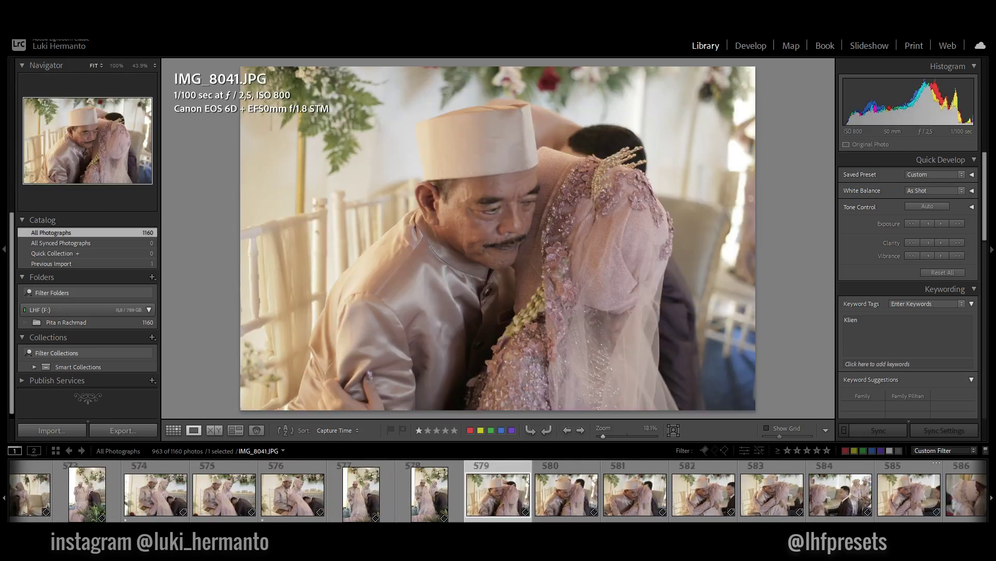
pyautogui.press('Right')
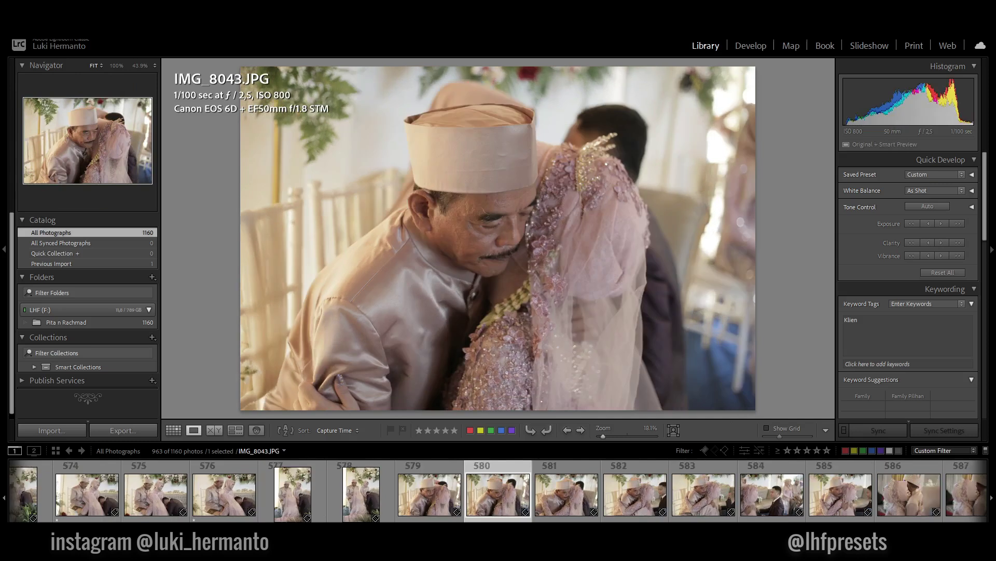
pyautogui.press('1')
pyautogui.press('Right')
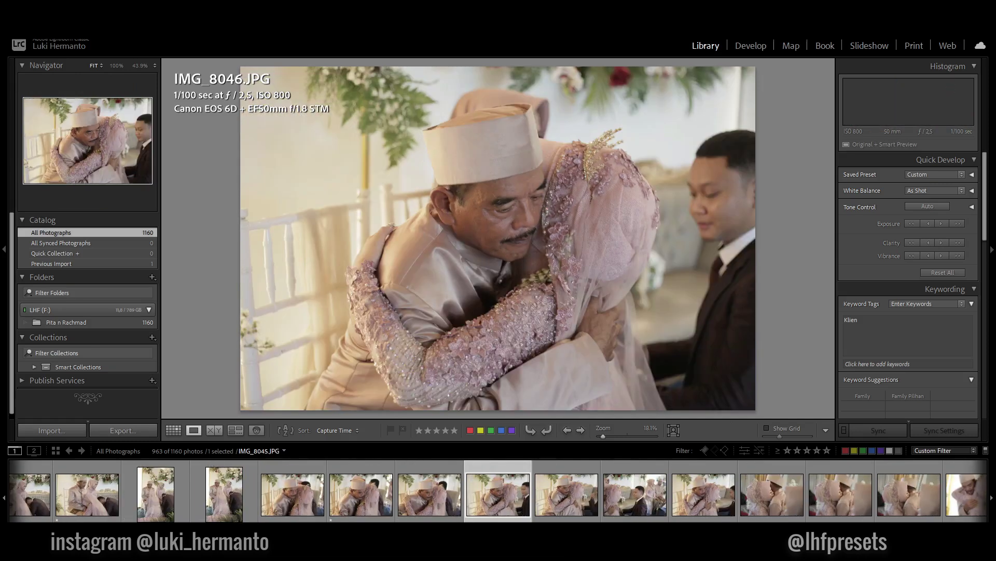
pyautogui.press('1')
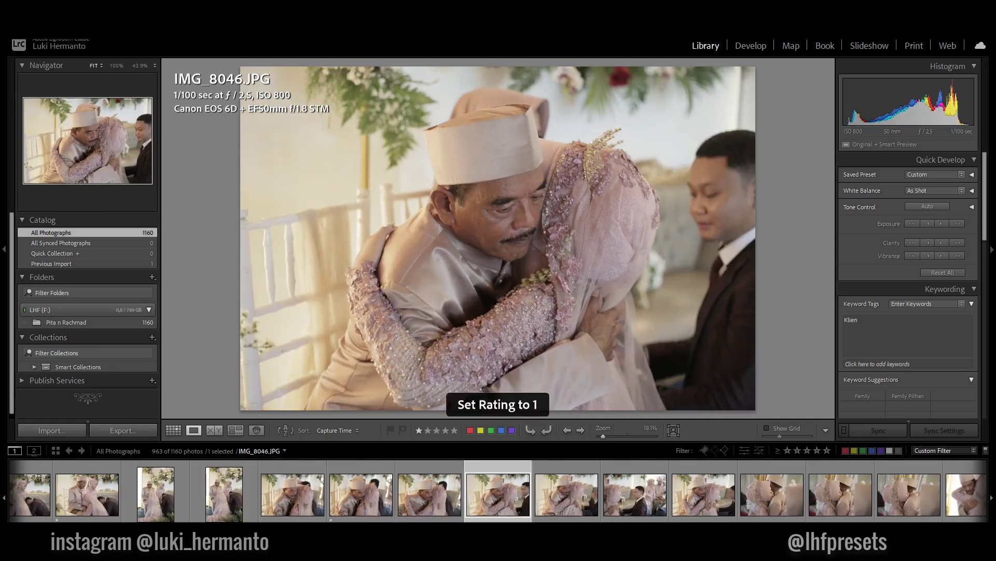
pyautogui.press('1')
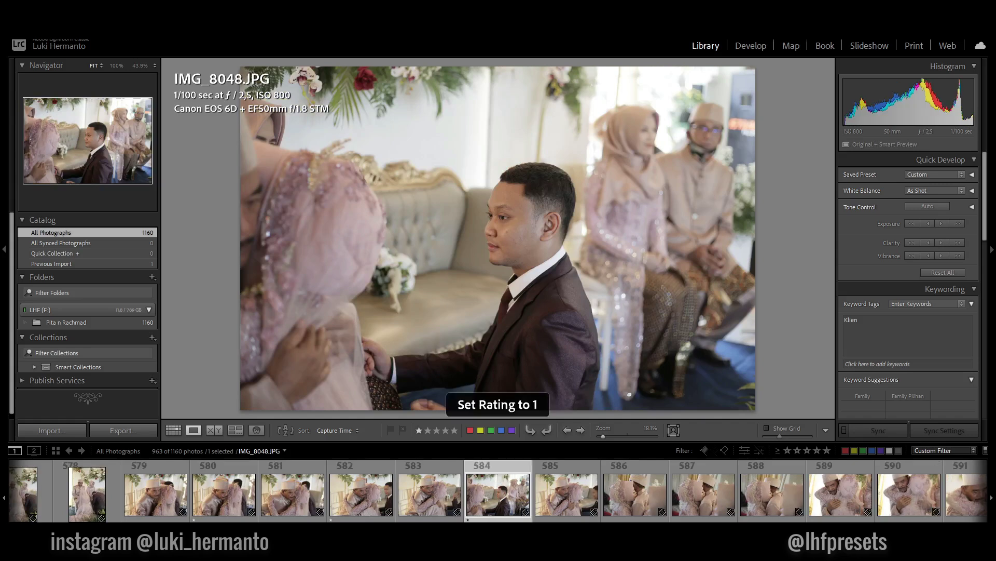
pyautogui.press('Right')
pyautogui.press('Right')
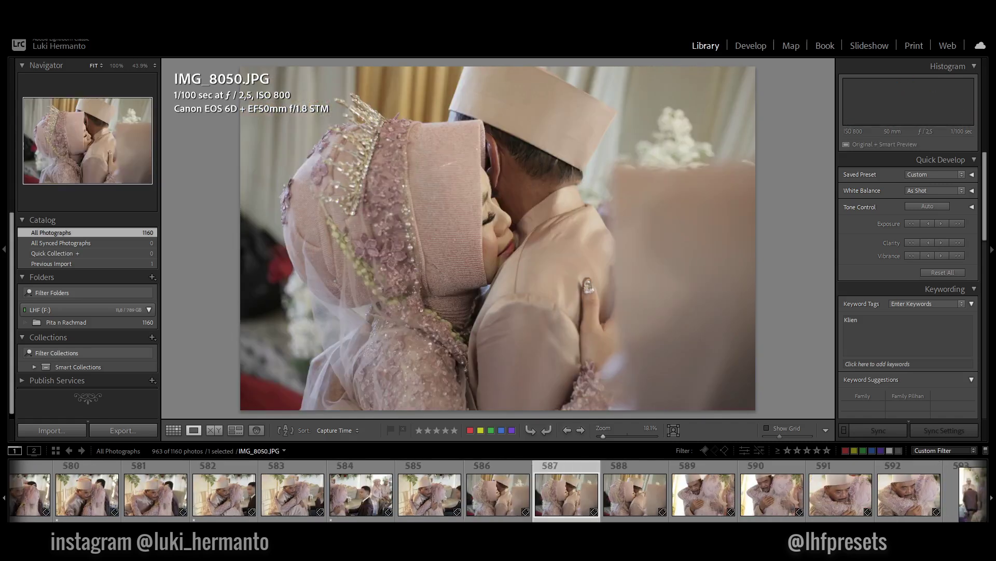
pyautogui.press('Right')
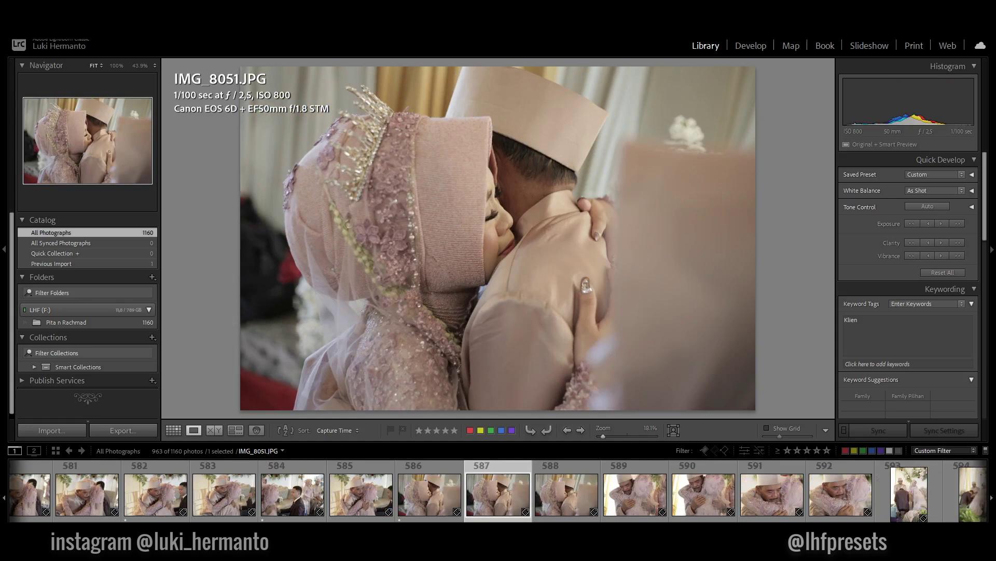
pyautogui.press('1')
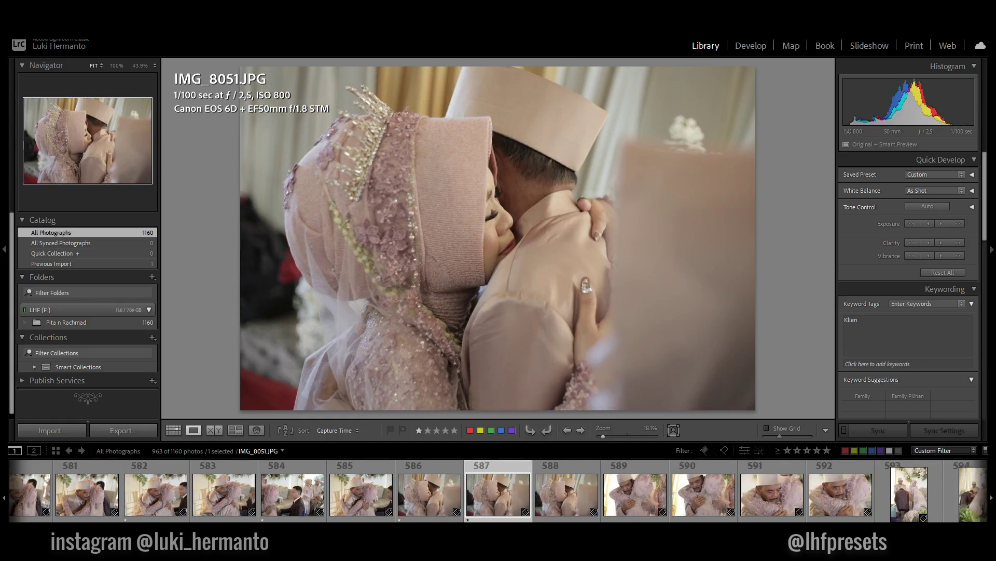
# - Give IMG_8053, IMG_8056 and IMG_8058 one star each
pyautogui.press('Right')
pyautogui.press('Right')
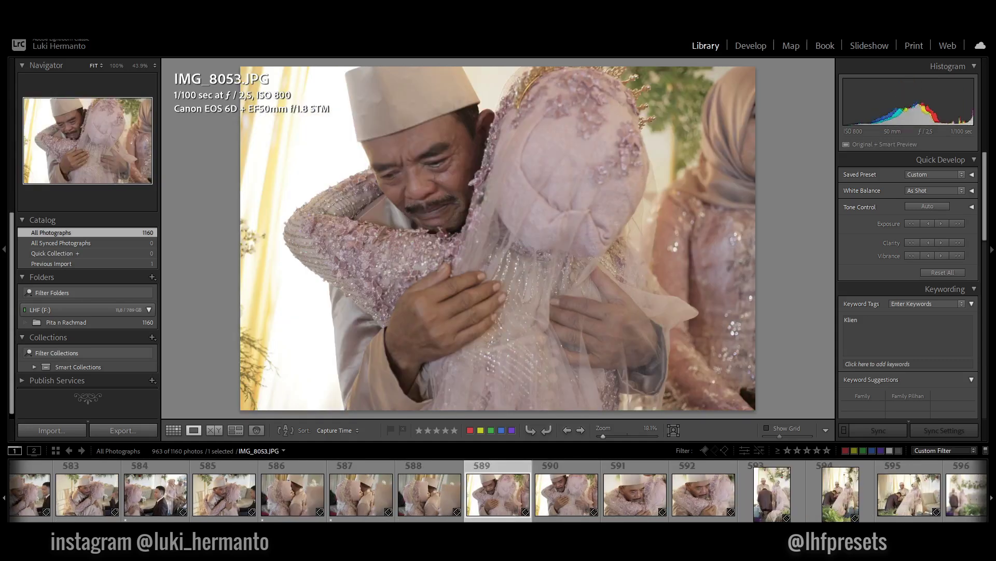
pyautogui.press('Right')
pyautogui.press('1')
pyautogui.press('Right')
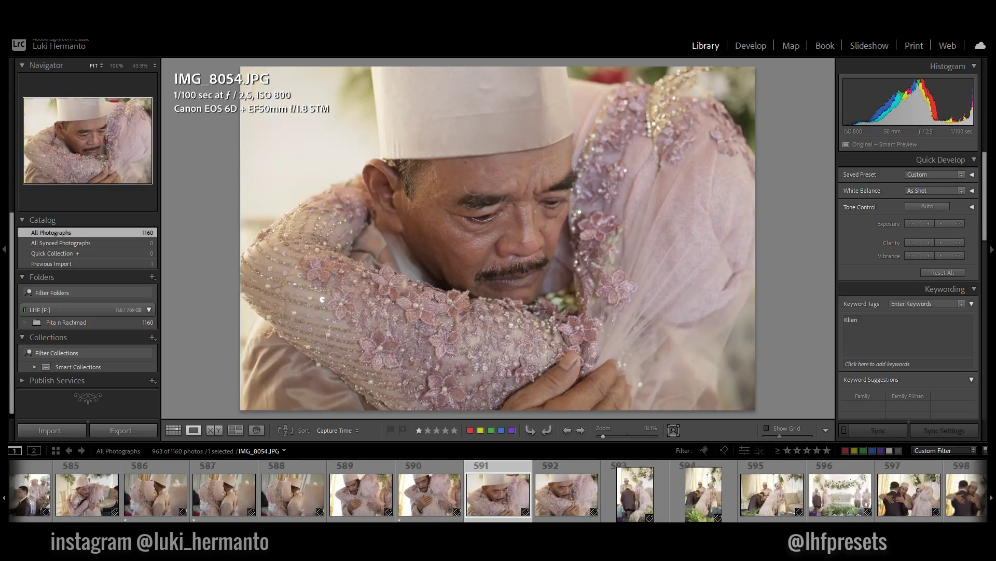
pyautogui.press('Right')
pyautogui.press('1')
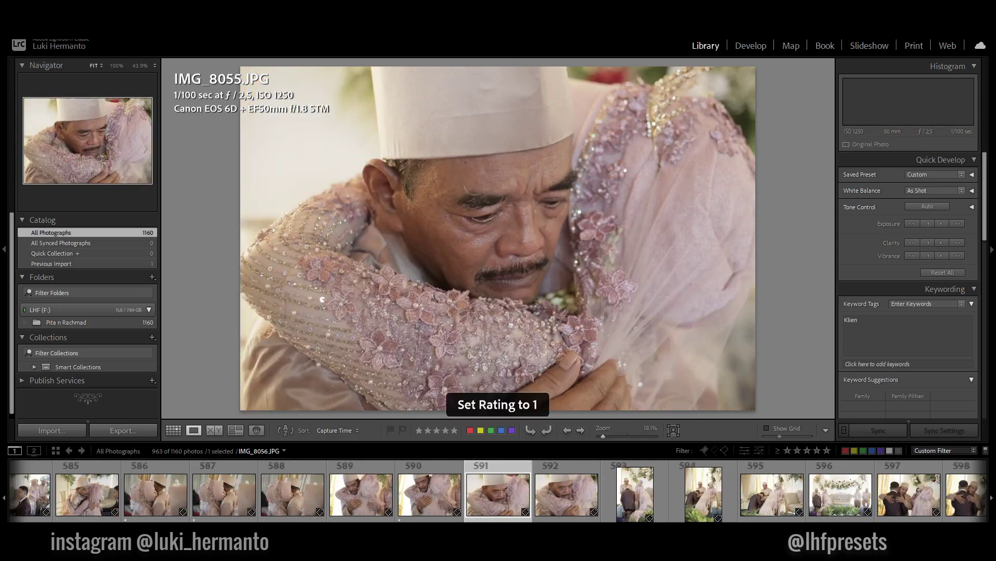
pyautogui.press('Right')
pyautogui.press('Right')
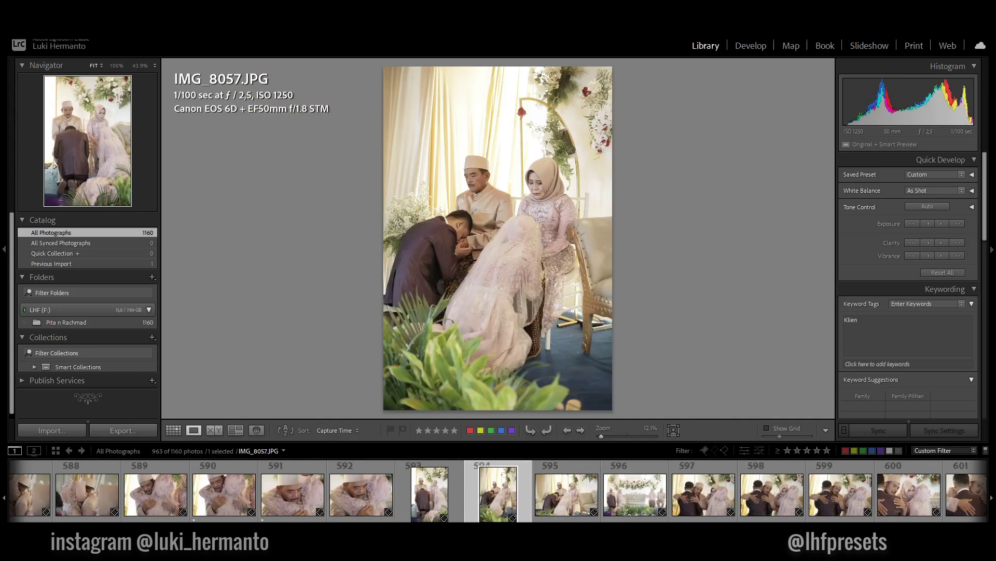
pyautogui.press('Left')
pyautogui.press('Right')
pyautogui.press('1')
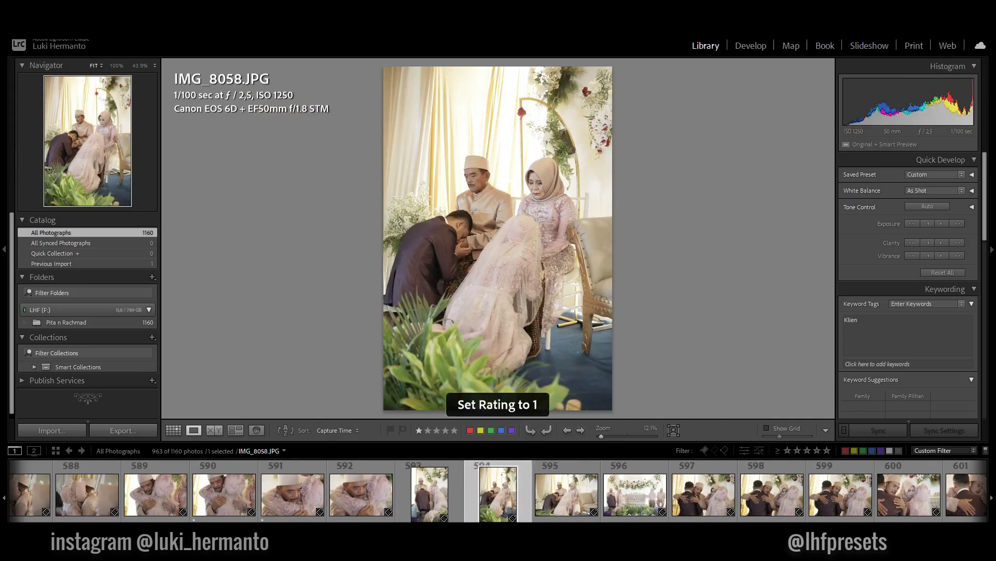
pyautogui.press('Right')
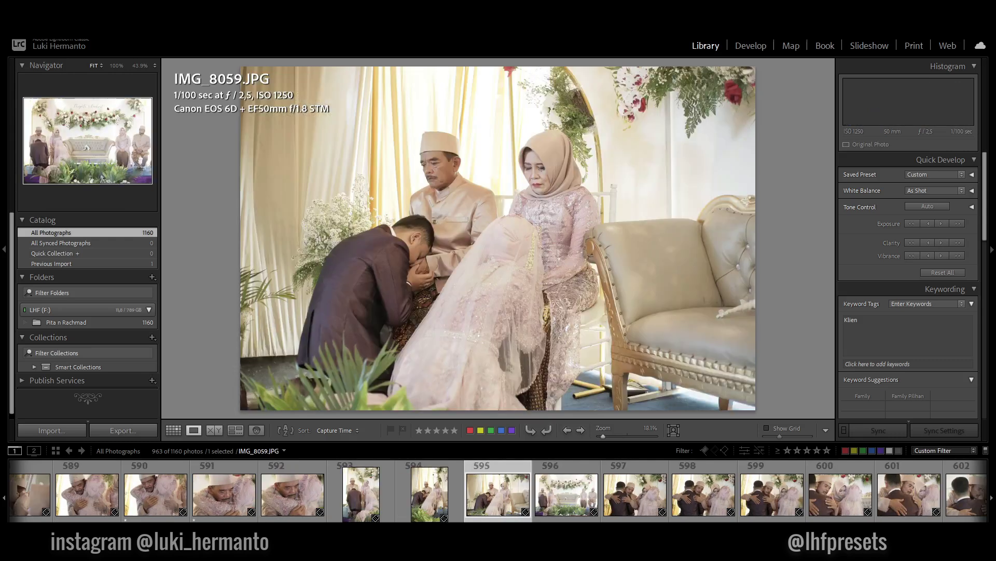
# - Skip IMG_8060 and IMG_8061, then give IMG_8062 through IMG_8065 one star each
pyautogui.press('Right')
pyautogui.press('Right')
pyautogui.press('Left')
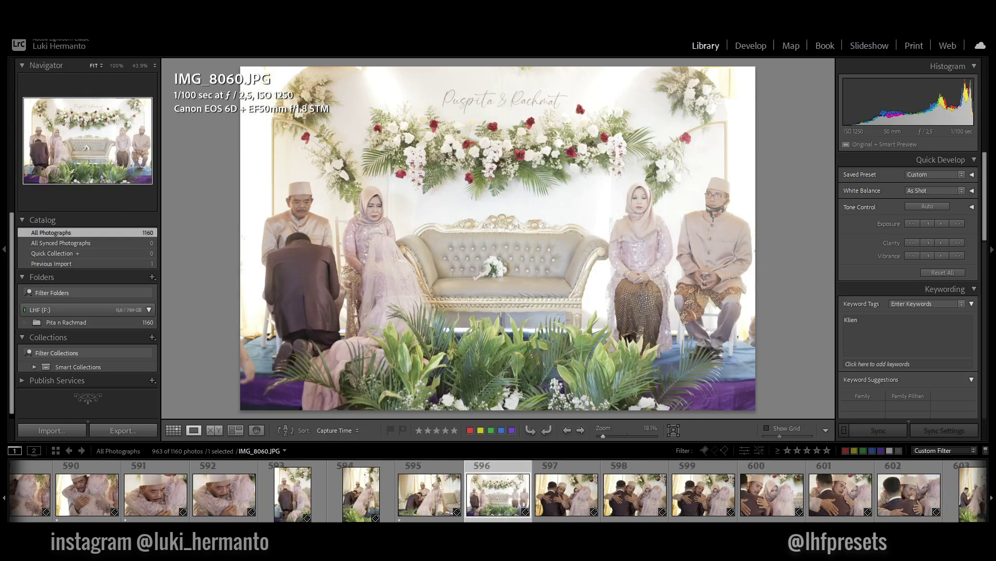
pyautogui.press('Right')
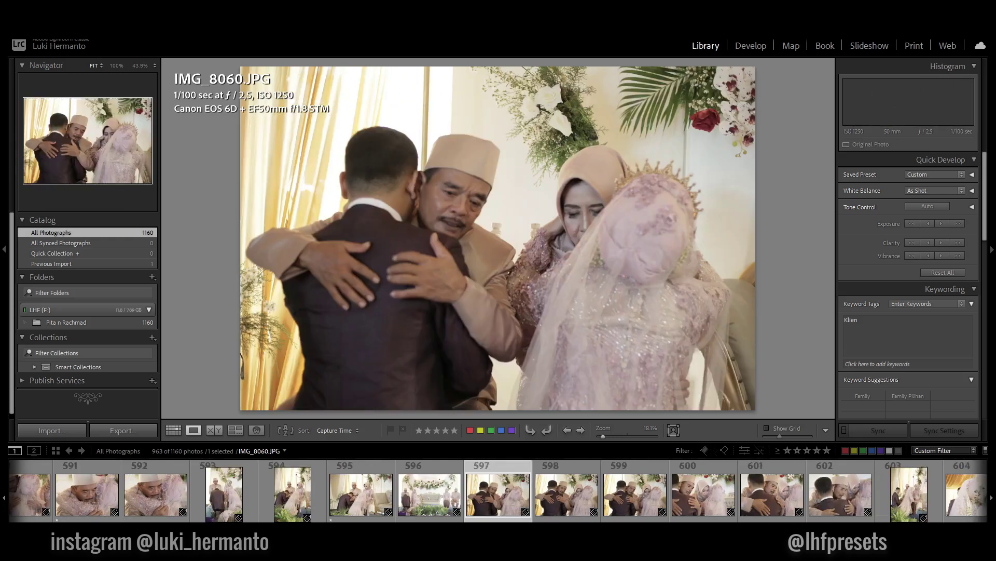
pyautogui.press('Right')
pyautogui.press('1')
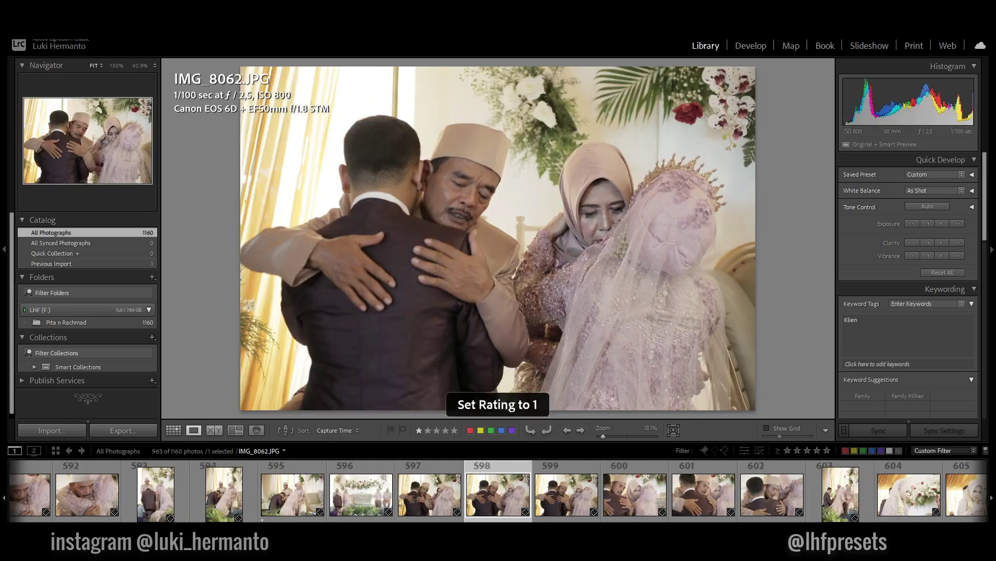
pyautogui.press('Right')
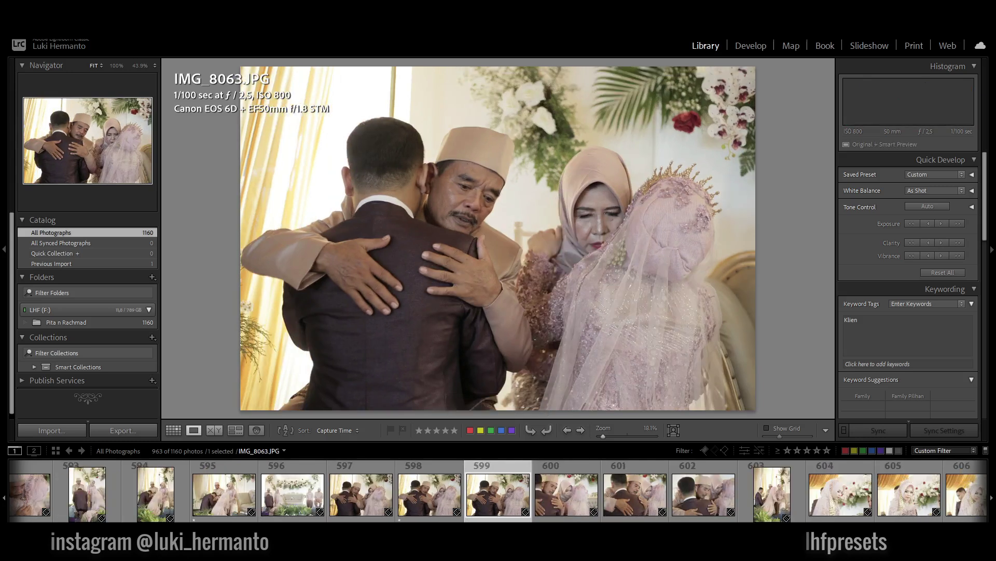
pyautogui.press('1')
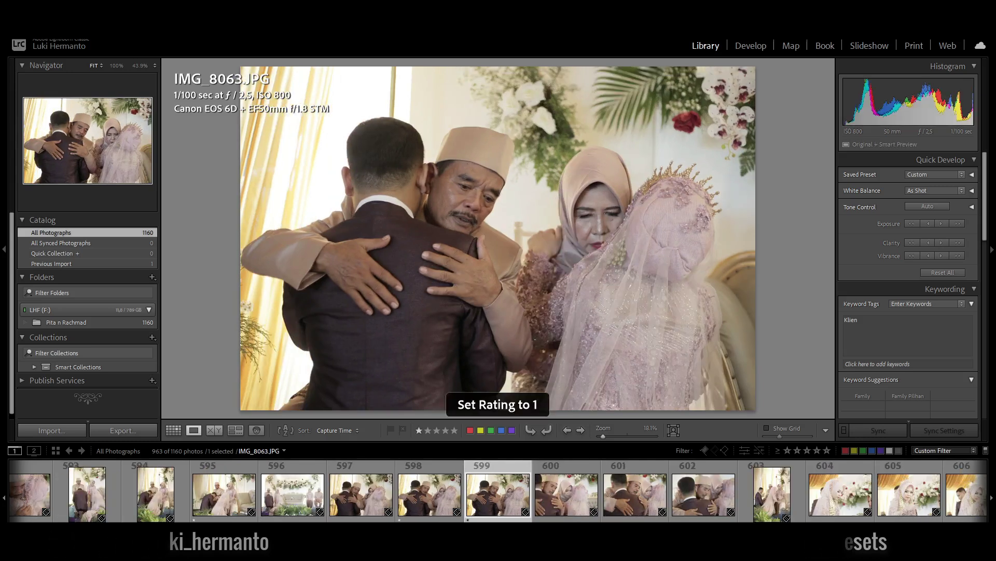
pyautogui.press('Right')
pyautogui.press('1')
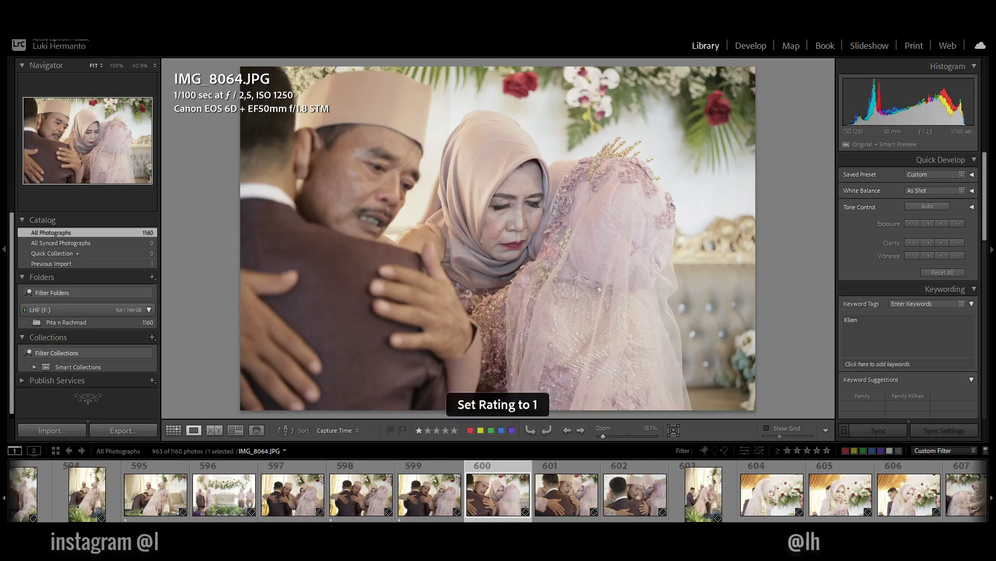
pyautogui.press('Right')
pyautogui.press('1')
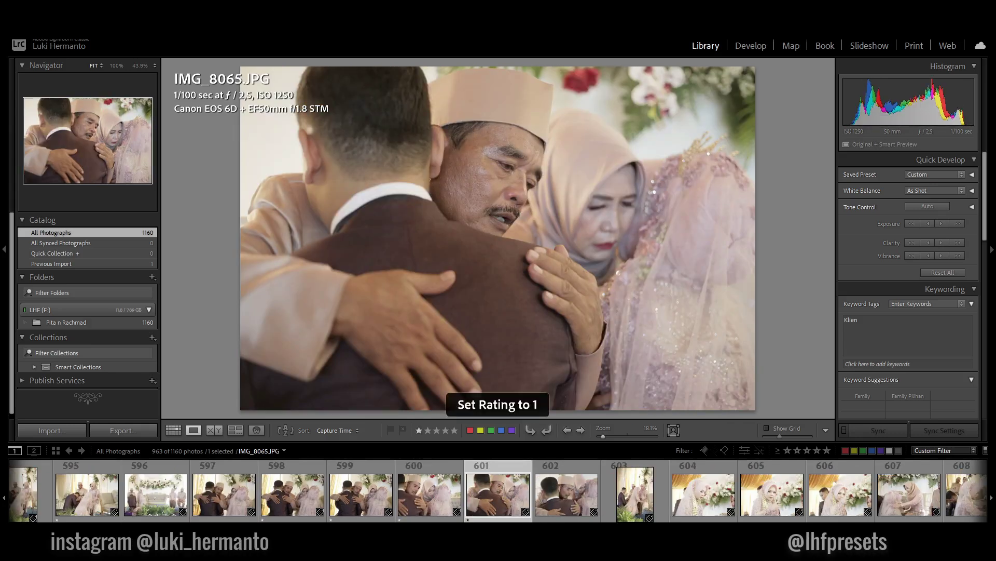
# - Review IMG_8066 and the portrait shots after it unrated, reaching IMG_8068
pyautogui.press('Right')
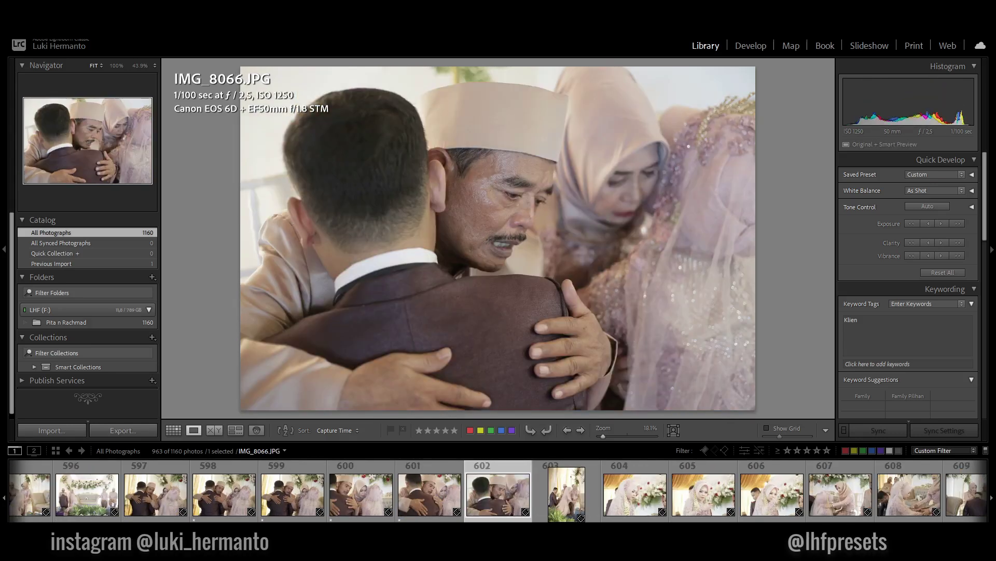
pyautogui.press('Right')
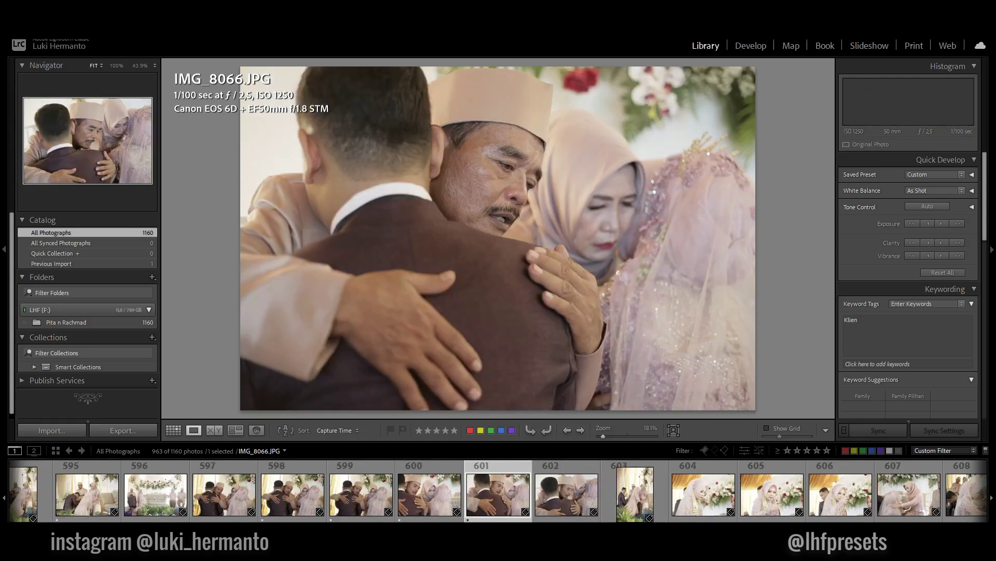
pyautogui.press('Left')
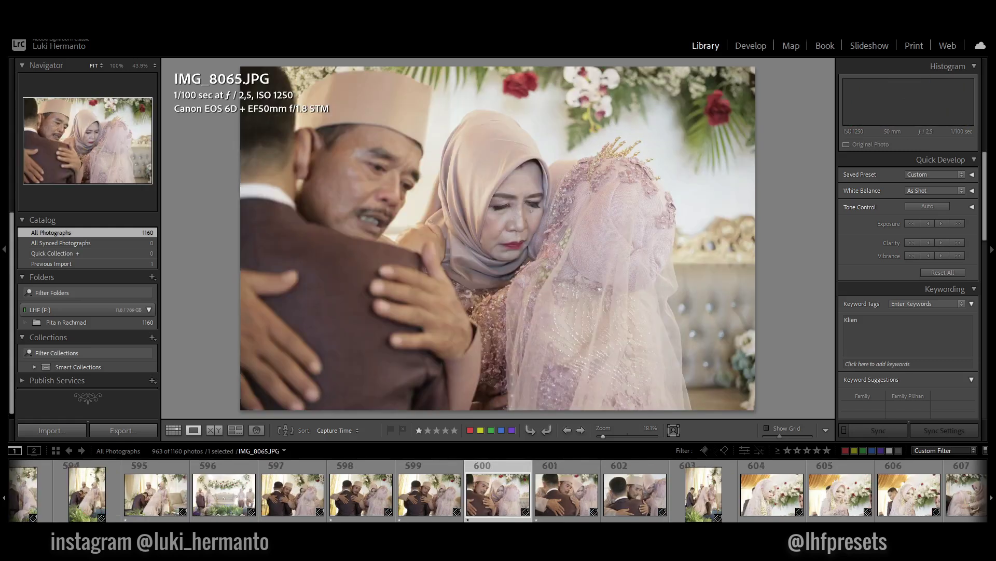
pyautogui.press('Right')
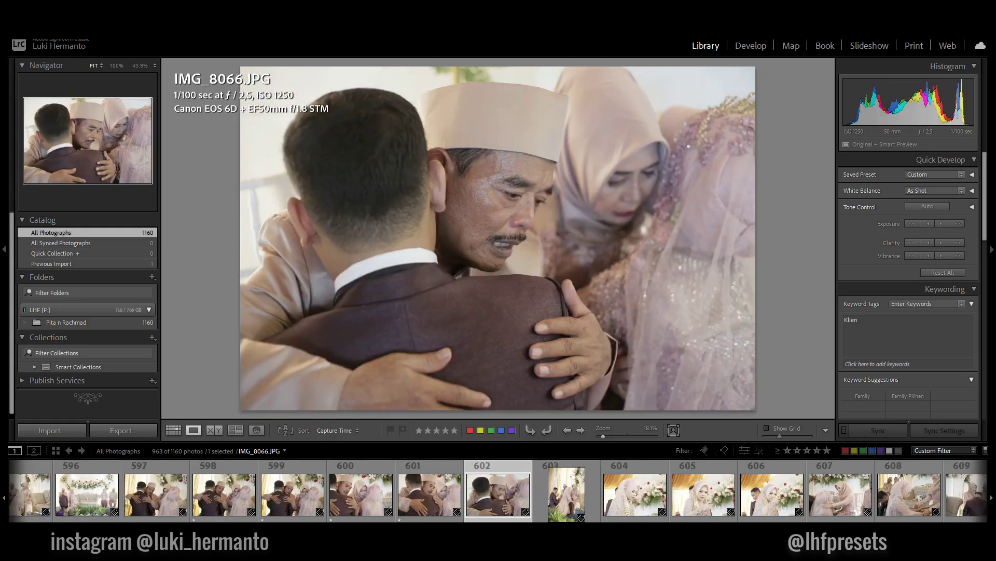
pyautogui.press('Right')
pyautogui.press('Right')
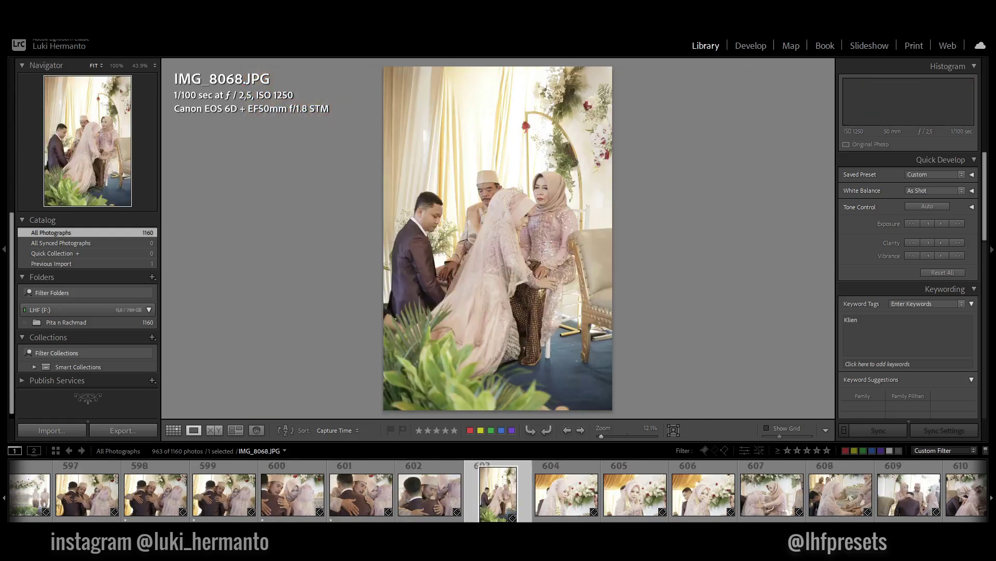
# - Recheck the neighbouring portrait shots and give IMG_8069 one star
pyautogui.press('Right')
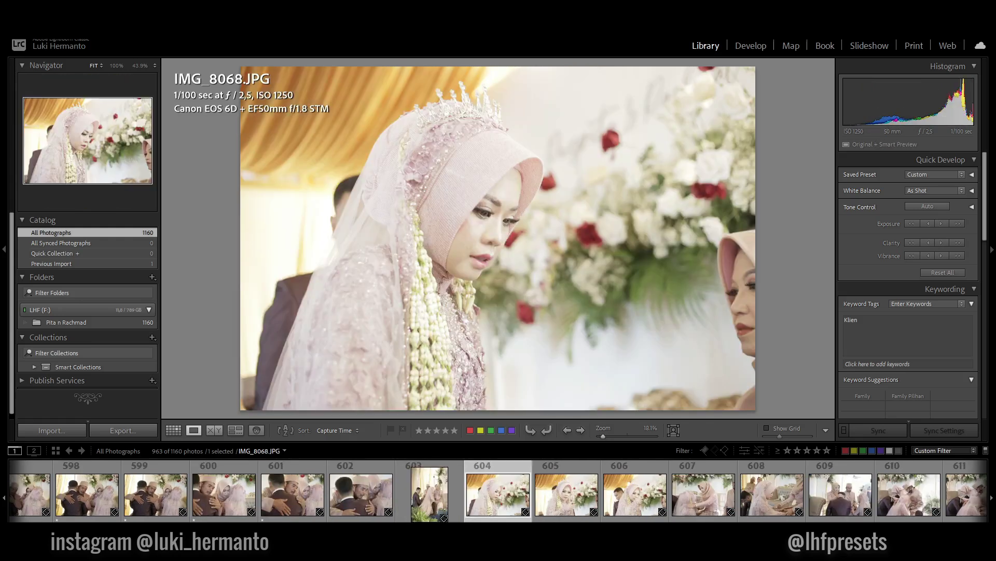
pyautogui.press('Right')
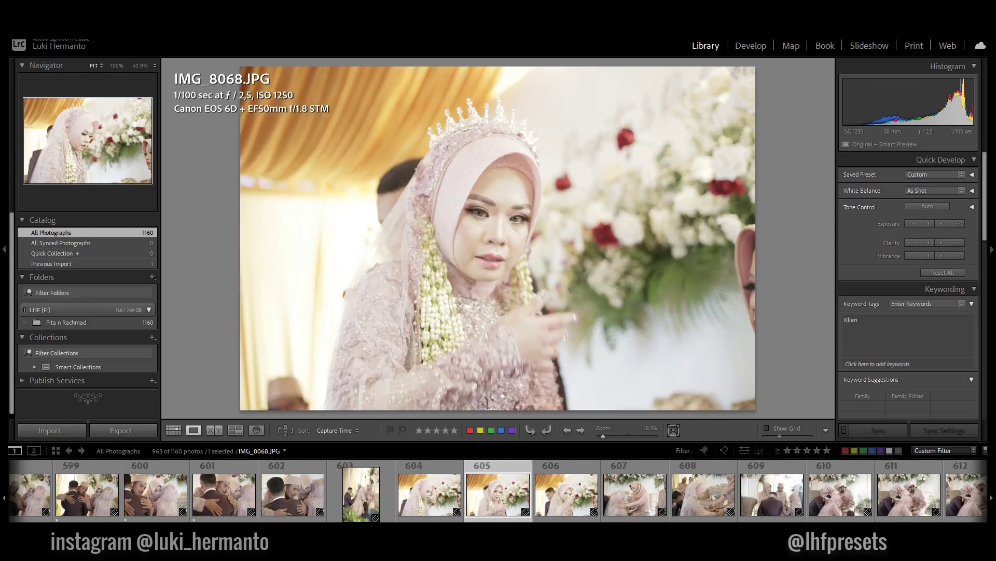
pyautogui.press('Left')
pyautogui.press('Right')
pyautogui.press('Right')
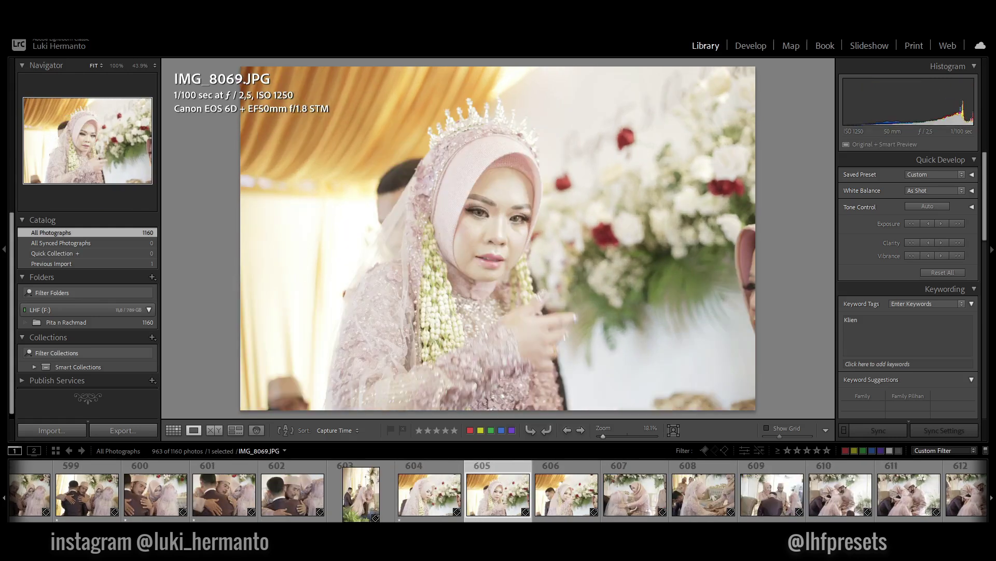
pyautogui.press('Right')
pyautogui.press('Left')
pyautogui.press('1')
pyautogui.press('Right')
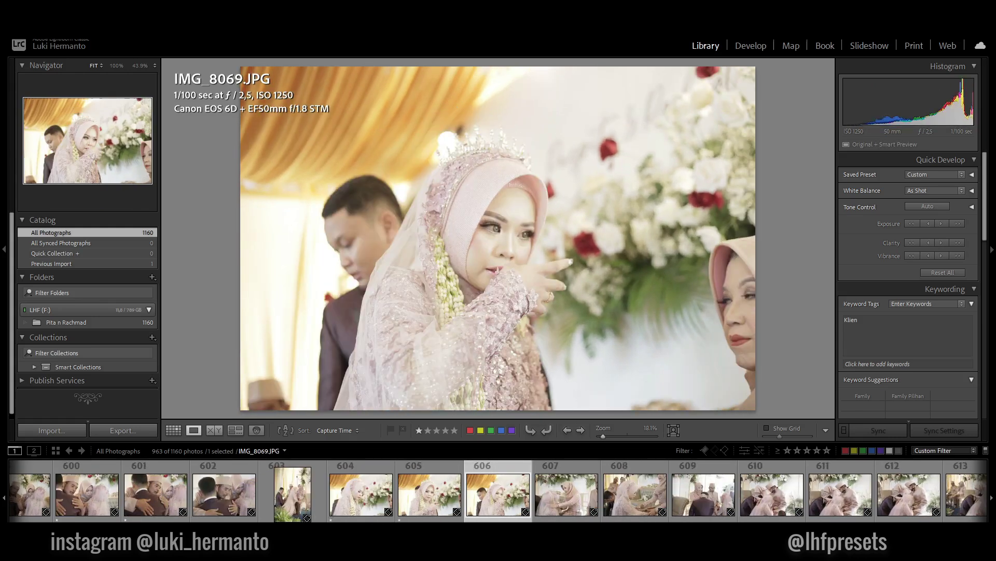
pyautogui.press('Right')
# - Skip IMG_8071, IMG_8072 and IMG_8074; give IMG_8073 and IMG_8075 one star each
pyautogui.press('Right')
pyautogui.press('Left')
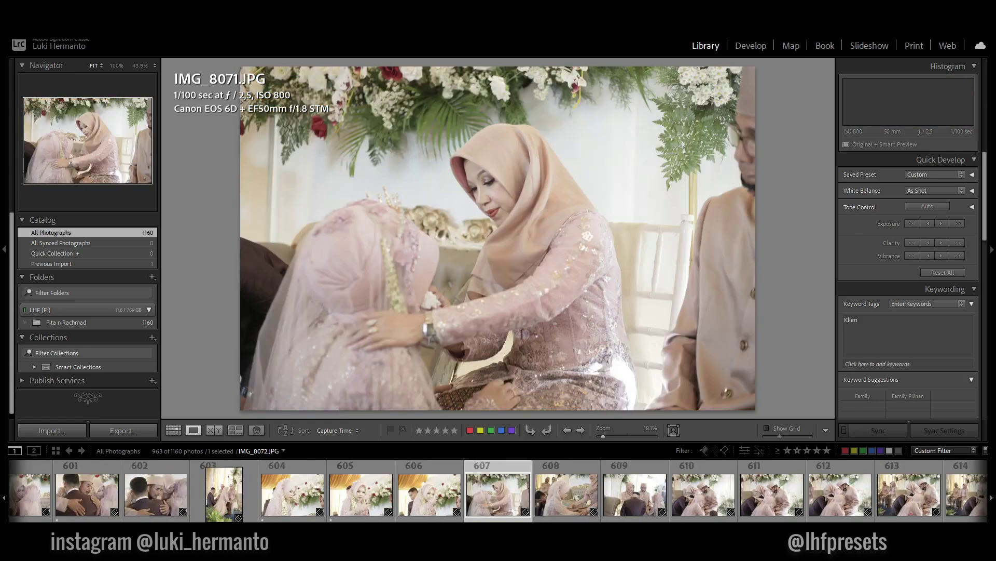
pyautogui.press('Right')
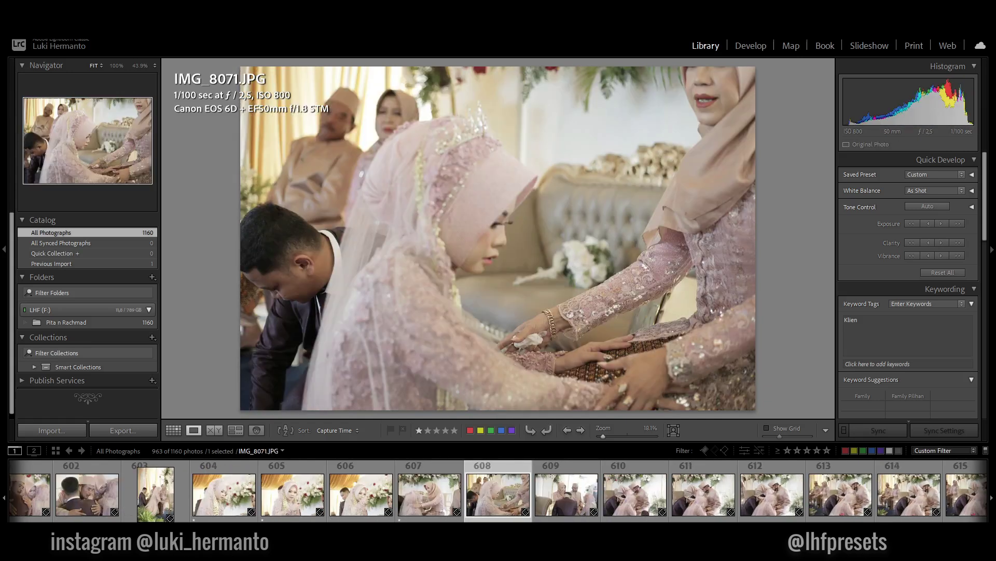
pyautogui.press('Right')
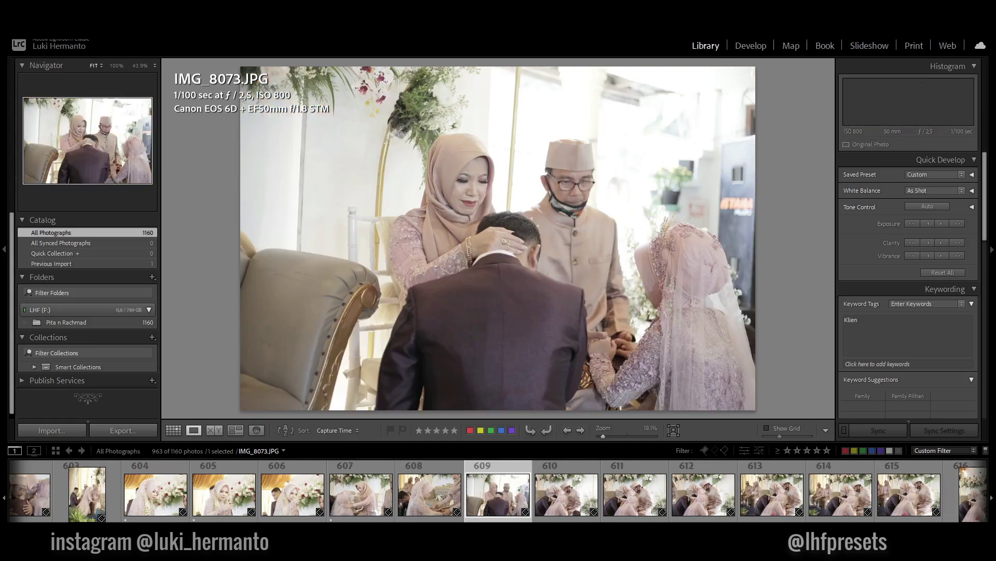
pyautogui.press('Right')
pyautogui.press('Right')
pyautogui.press('Left')
pyautogui.press('1')
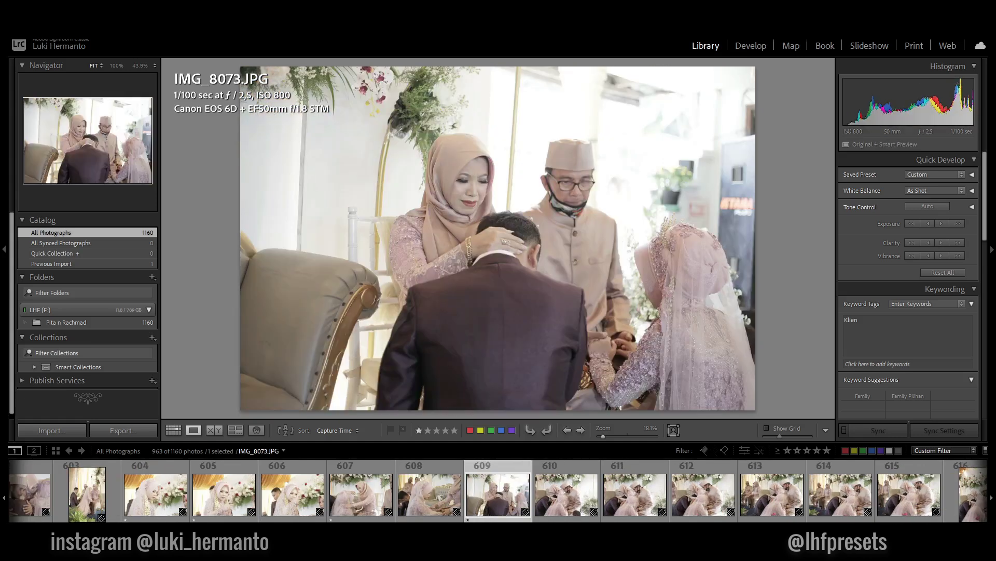
pyautogui.press('Right')
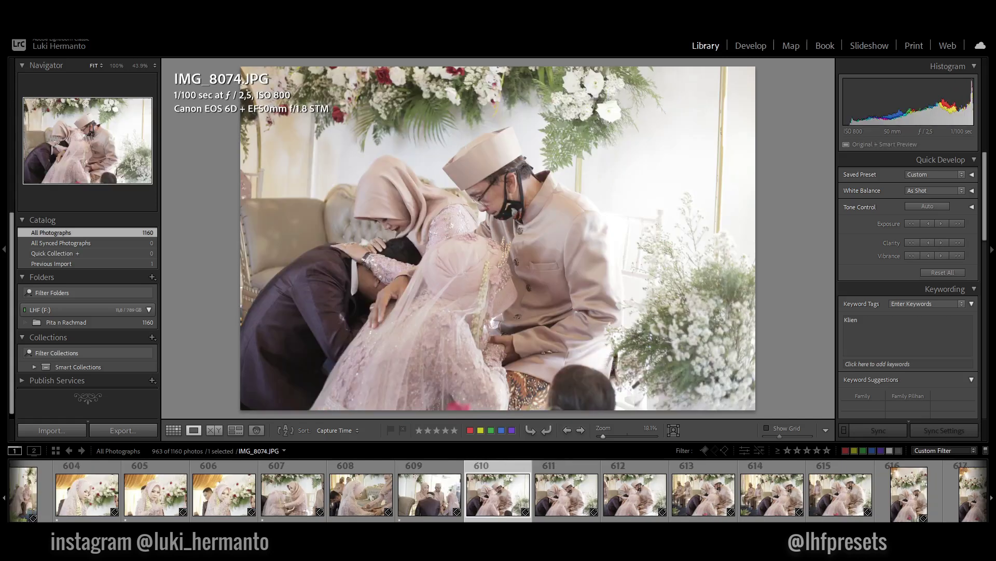
pyautogui.press('Right')
pyautogui.press('1')
# - Give IMG_8076 one star and IMG_8077 two stars, moving on to IMG_8079
pyautogui.press('Left')
pyautogui.press('Right')
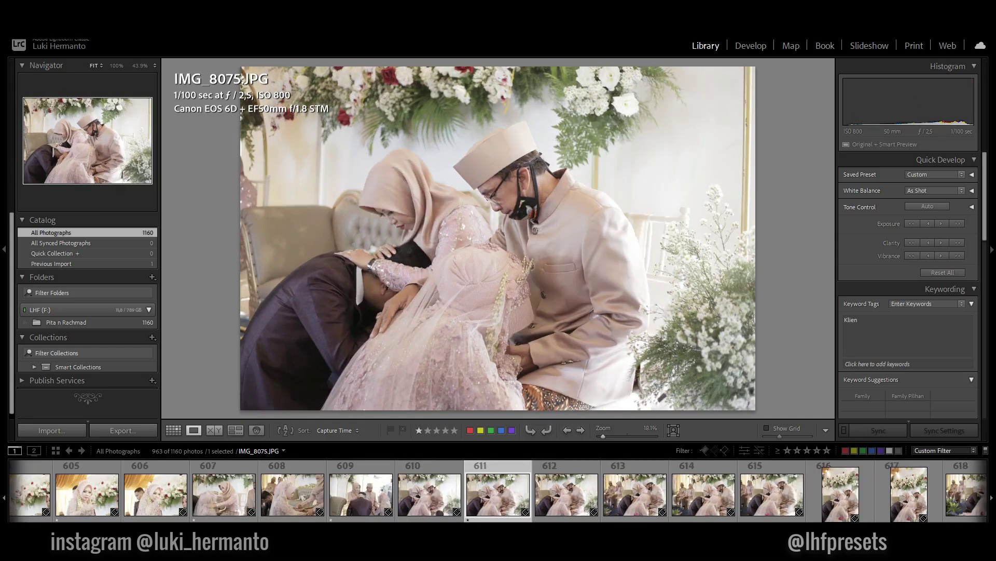
pyautogui.press('Right')
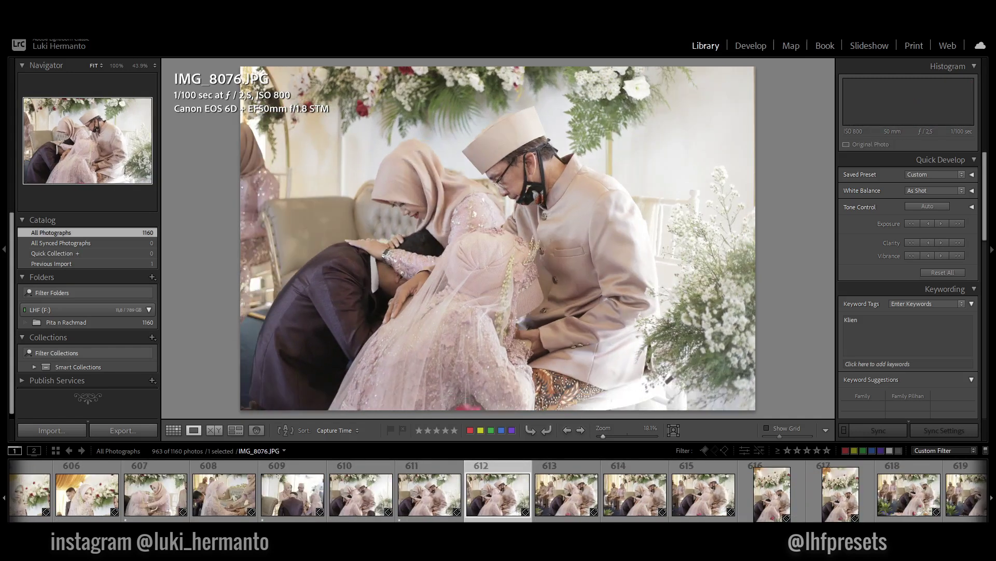
pyautogui.press('Right')
pyautogui.press('Left')
pyautogui.press('1')
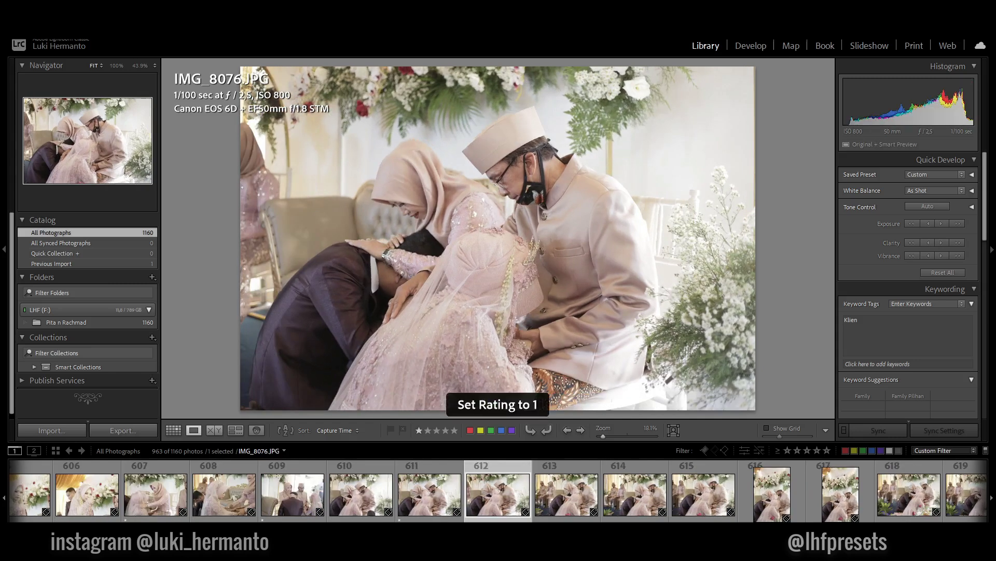
pyautogui.press('Right')
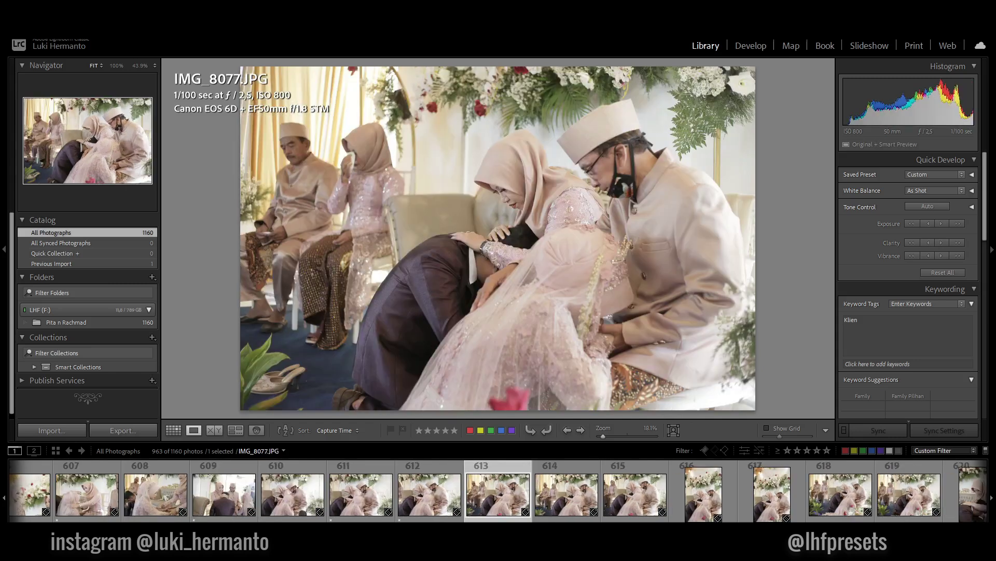
pyautogui.press('2')
pyautogui.press('Right')
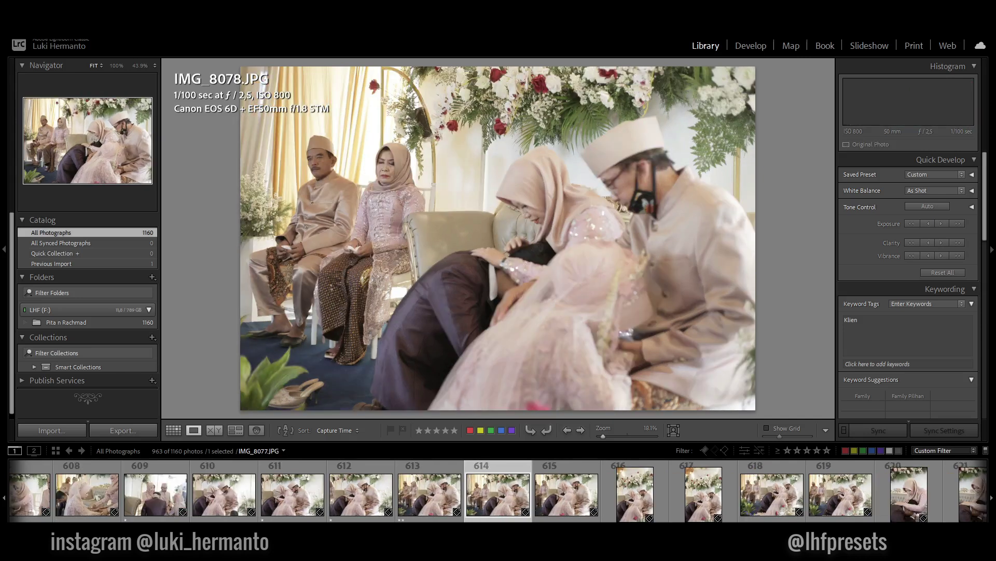
pyautogui.press('Right')
# - Give IMG_8081 and the photo after IMG_8087 one star each
pyautogui.press('Right')
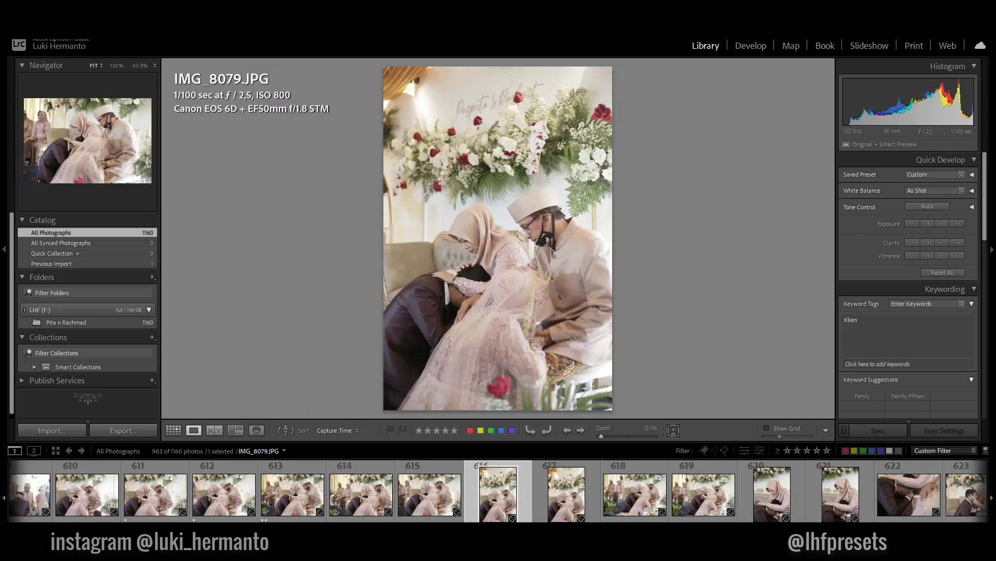
pyautogui.press('Right')
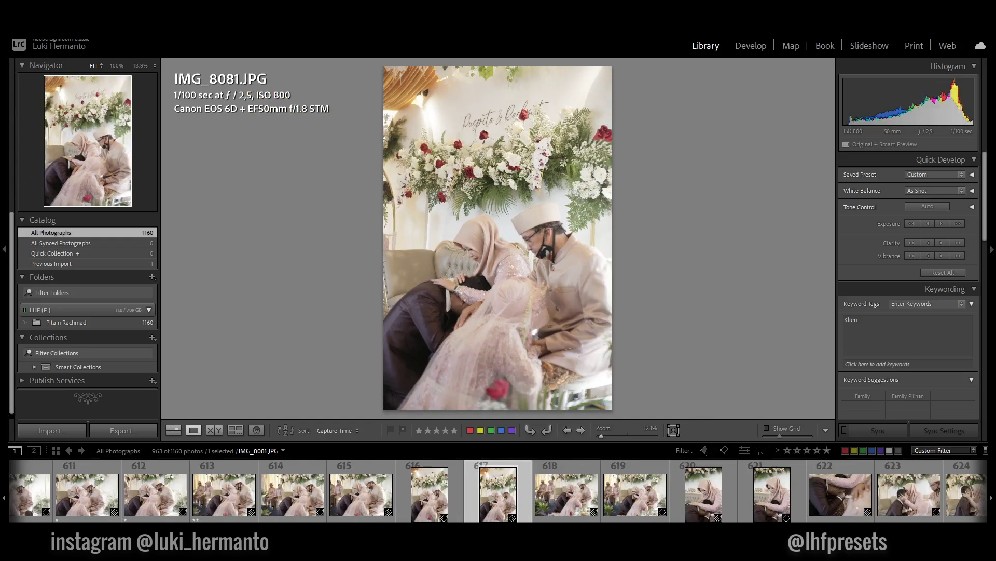
pyautogui.press('1')
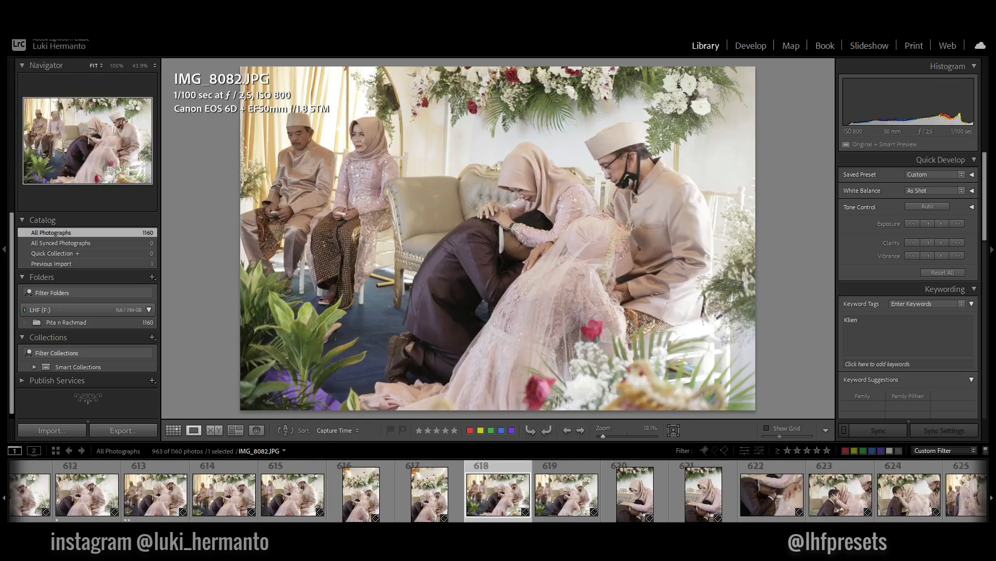
pyautogui.press('Right')
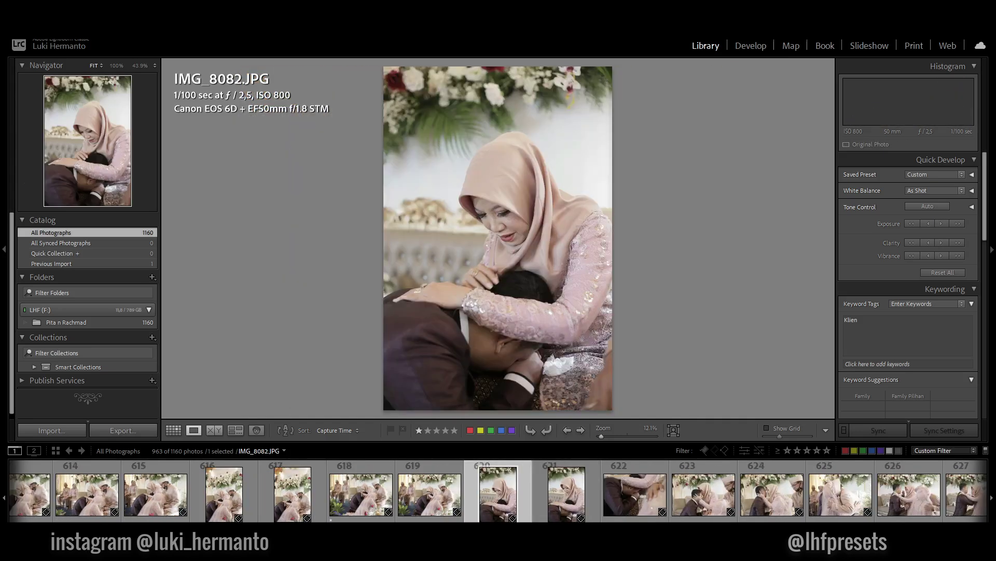
pyautogui.press('Right')
pyautogui.press('Right')
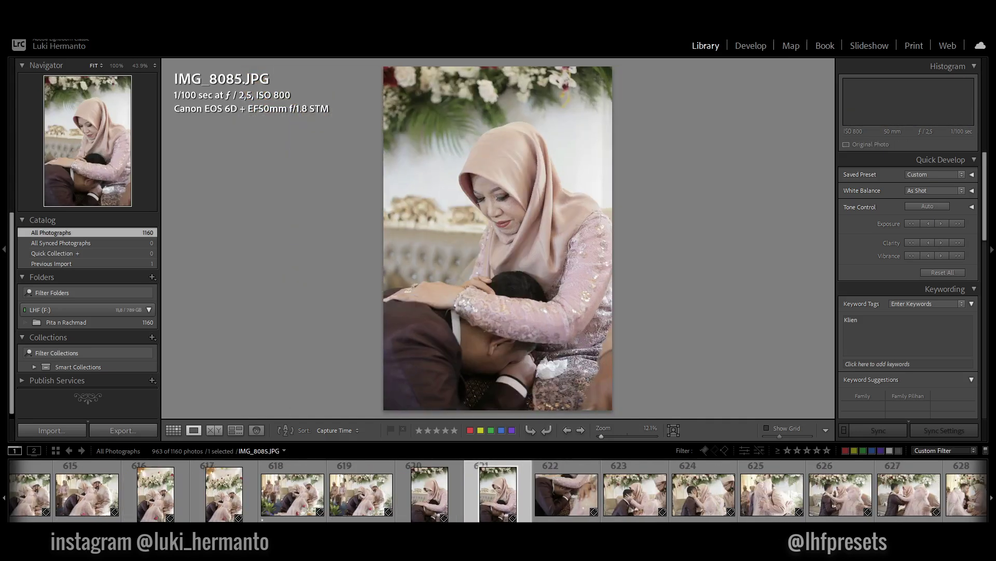
pyautogui.press('Right')
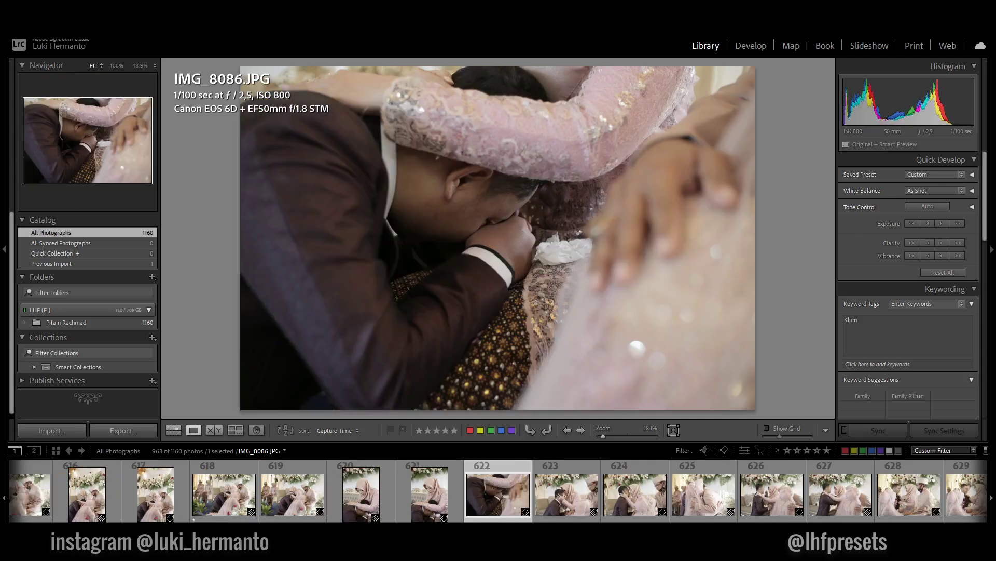
pyautogui.press('Right')
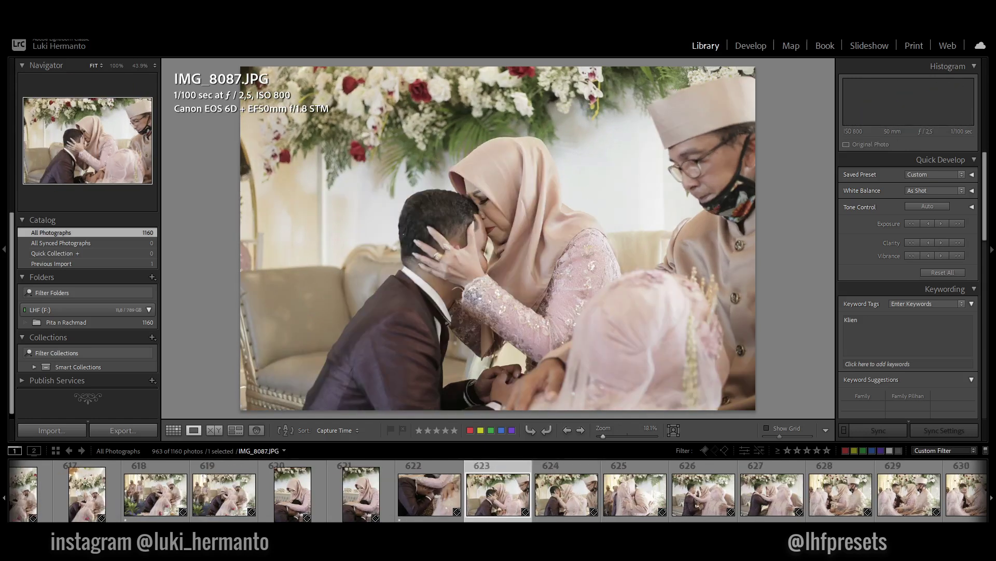
pyautogui.press('Right')
pyautogui.press('1')
# - Check IMG_8088–IMG_8089, then give IMG_8090 one star
pyautogui.press('Right')
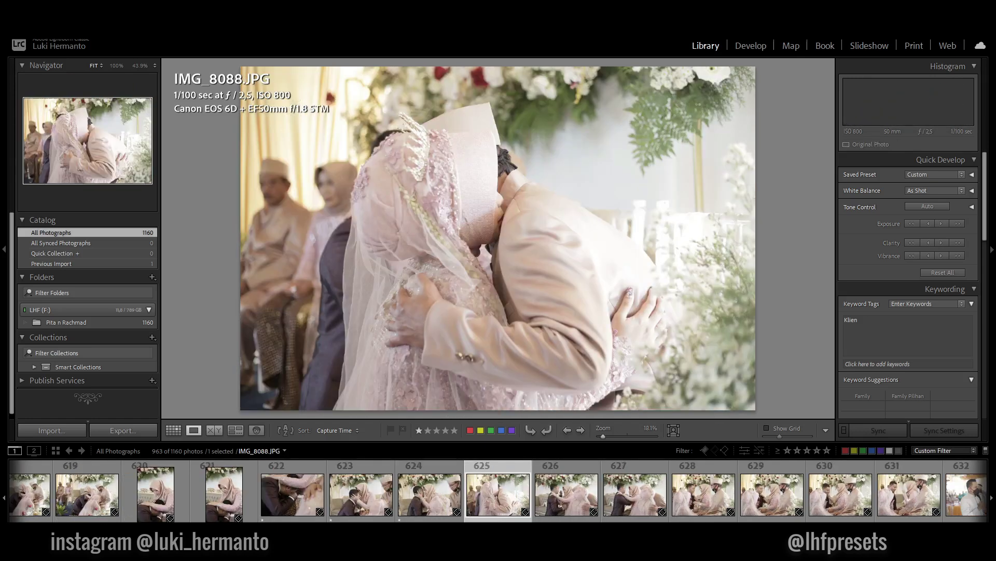
pyautogui.press('Right')
pyautogui.press('Left')
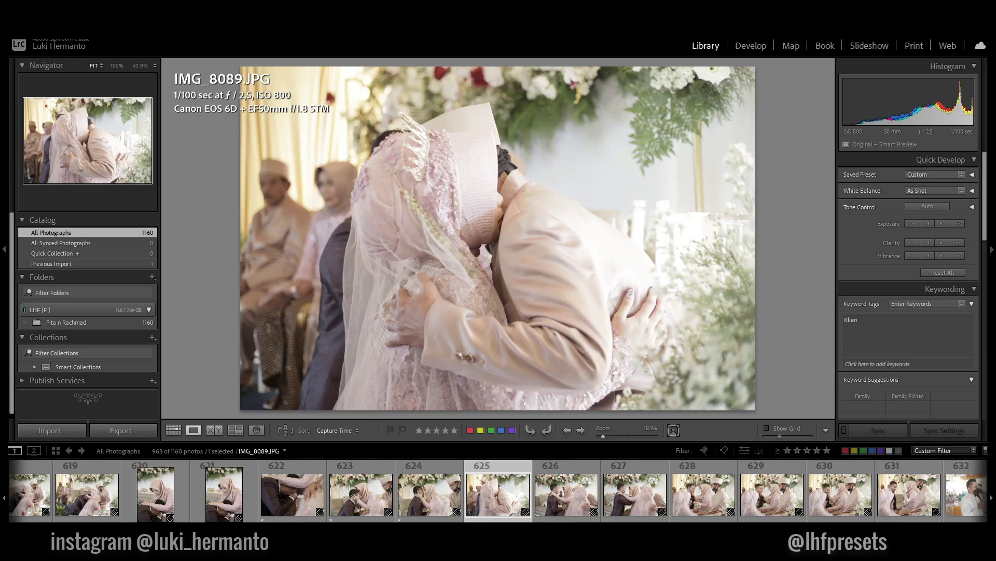
pyautogui.press('Right')
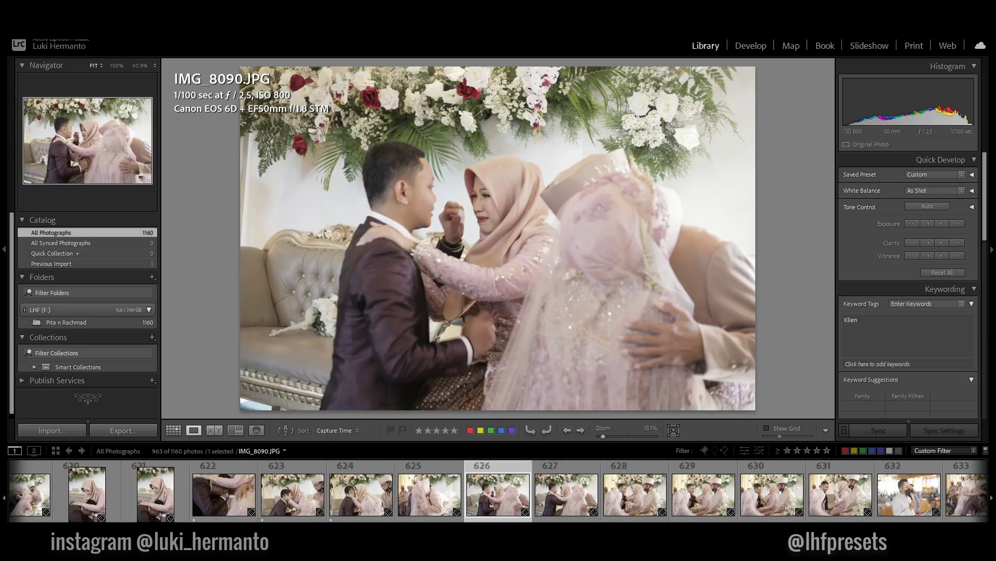
pyautogui.press('1')
pyautogui.press('Right')
pyautogui.press('Left')
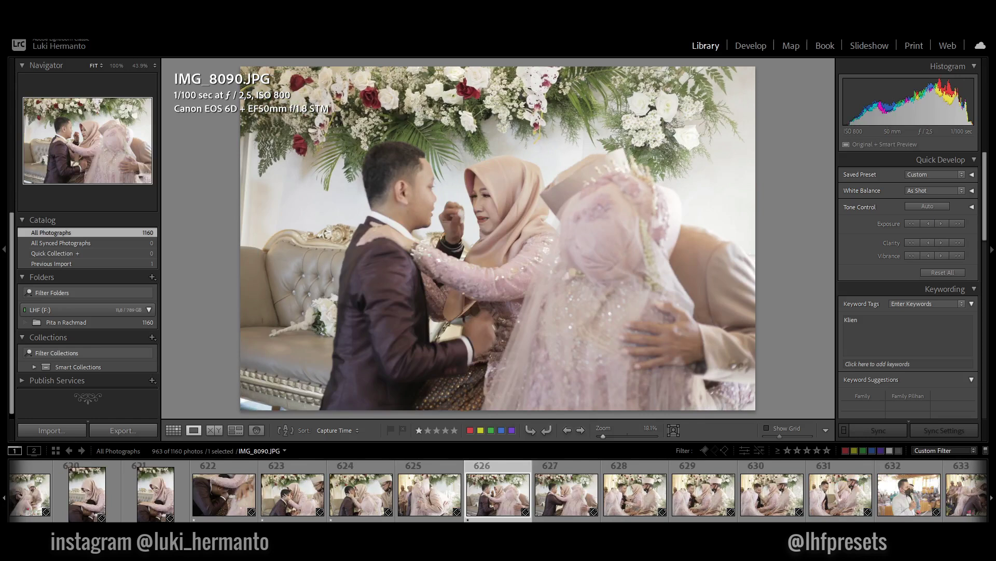
# - Give IMG_8092 and IMG_8094 one star each, skipping IMG_8091 and IMG_8093
pyautogui.press('Right')
pyautogui.press('Left')
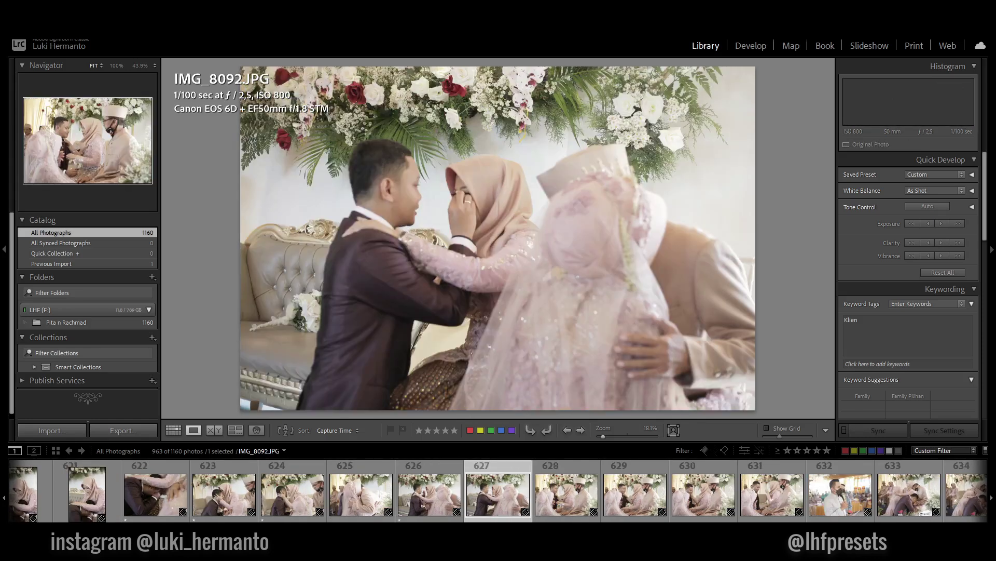
pyautogui.press('Left')
pyautogui.press('Right')
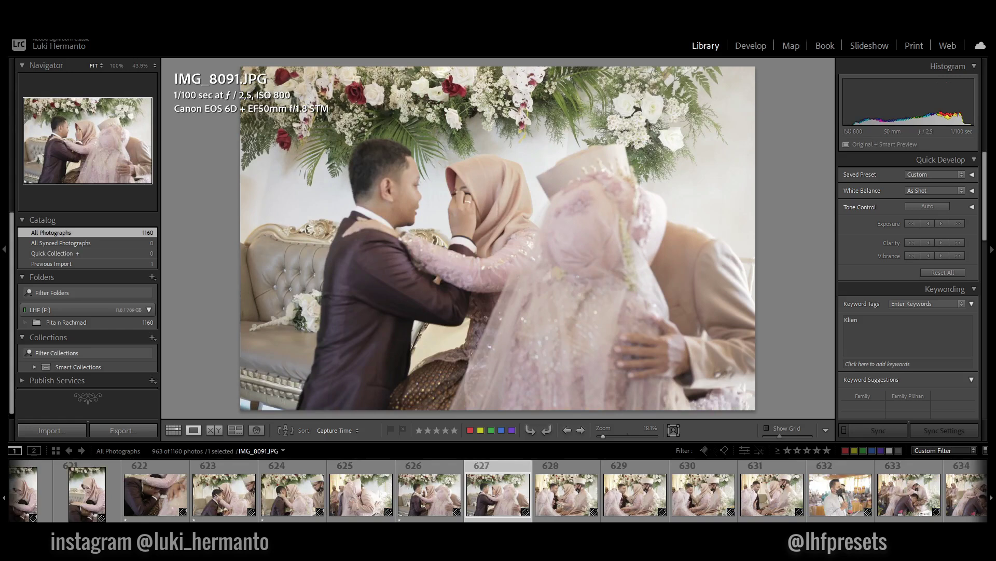
pyautogui.press('Right')
pyautogui.press('1')
pyautogui.press('Right')
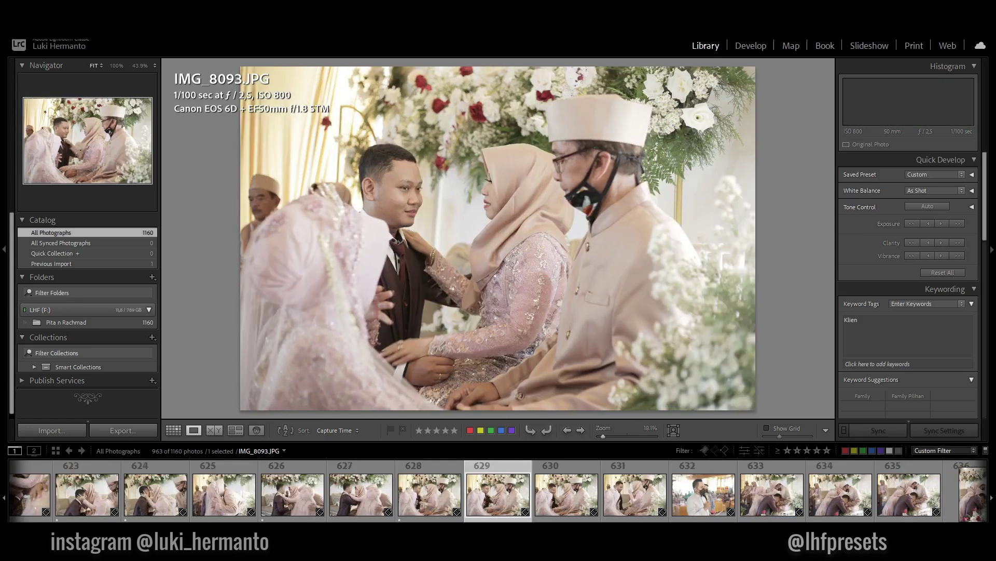
pyautogui.press('Right')
pyautogui.press('1')
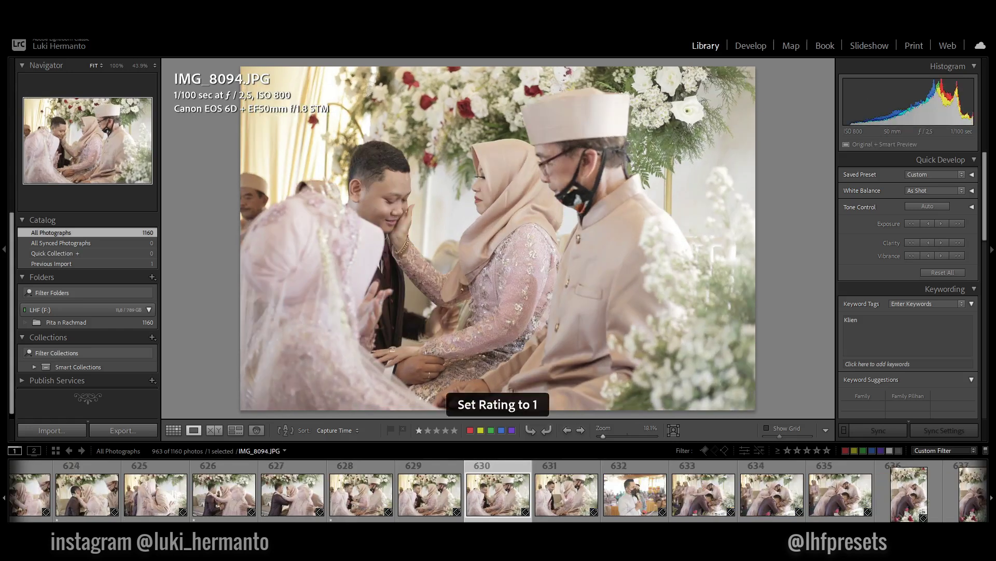
pyautogui.press('Right')
pyautogui.press('Left')
pyautogui.press('Left')
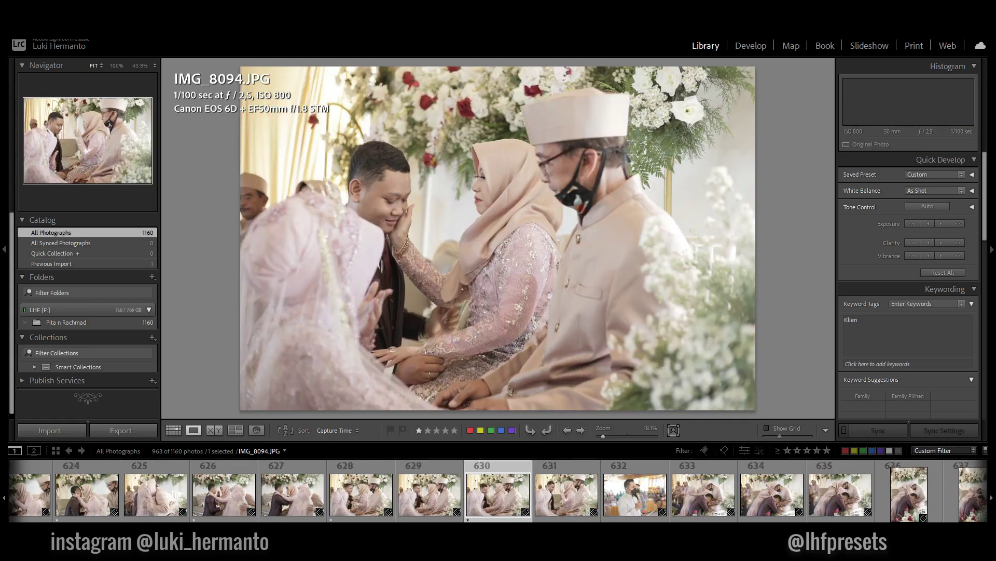
# - Give IMG_8096, a neighbouring keeper and IMG_8099 one star each
pyautogui.press('Right')
pyautogui.press('Right')
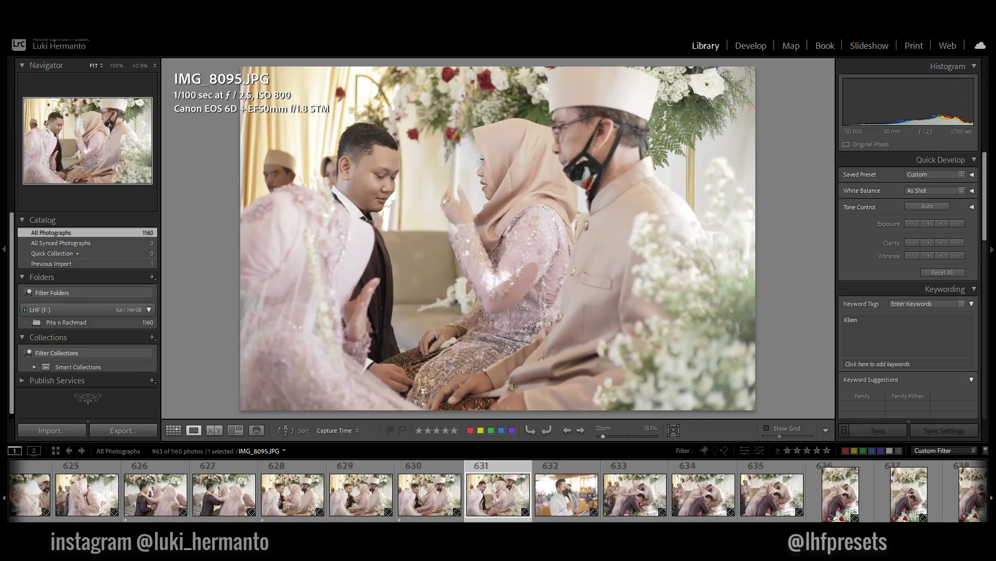
pyautogui.press('Right')
pyautogui.press('Right')
pyautogui.press('Left')
pyautogui.press('1')
pyautogui.press('Right')
pyautogui.press('Right')
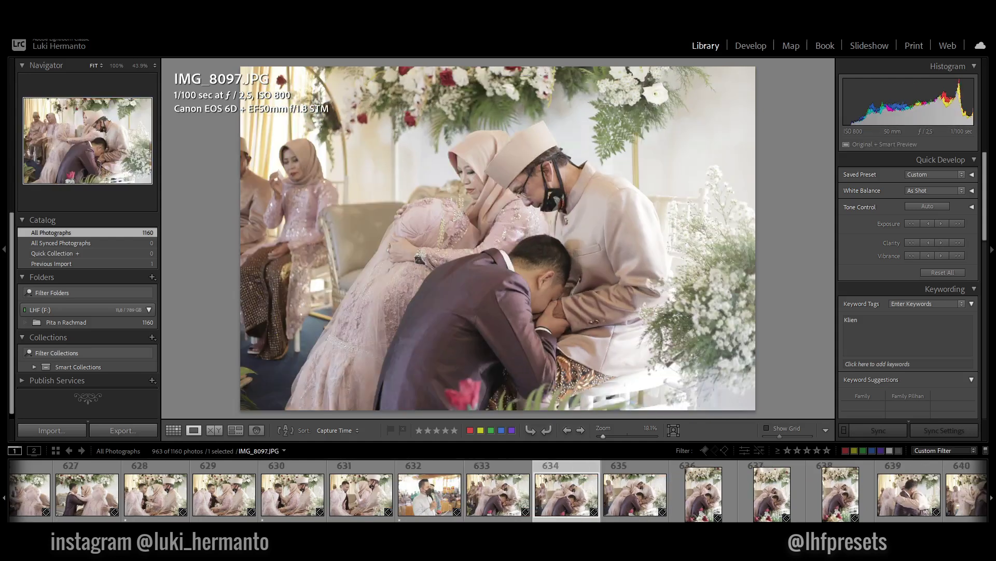
pyautogui.press('Left')
pyautogui.press('1')
# - Give IMG_8102, IMG_8103 and the following photo one star each
pyautogui.press('Right')
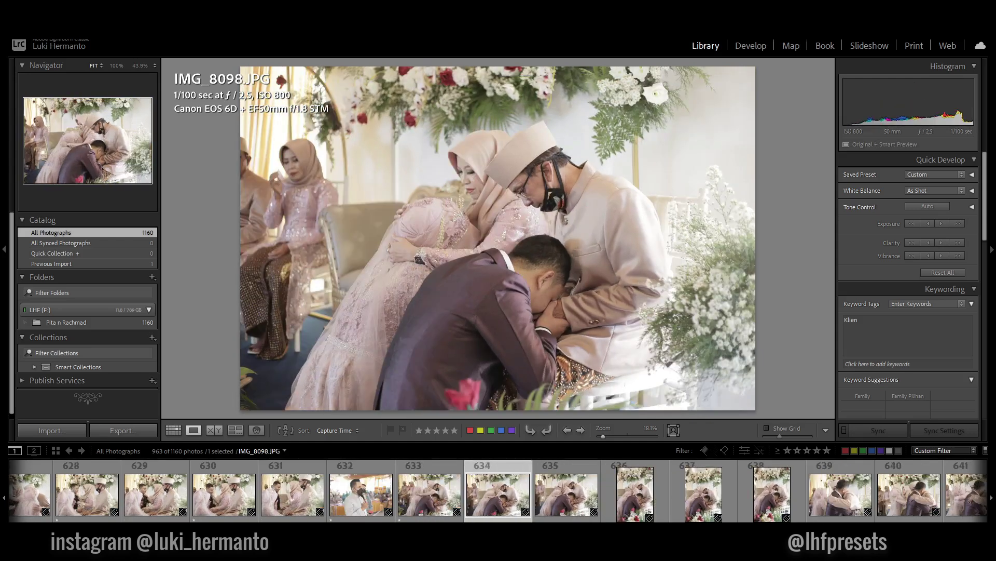
pyautogui.press('1')
pyautogui.press('Right')
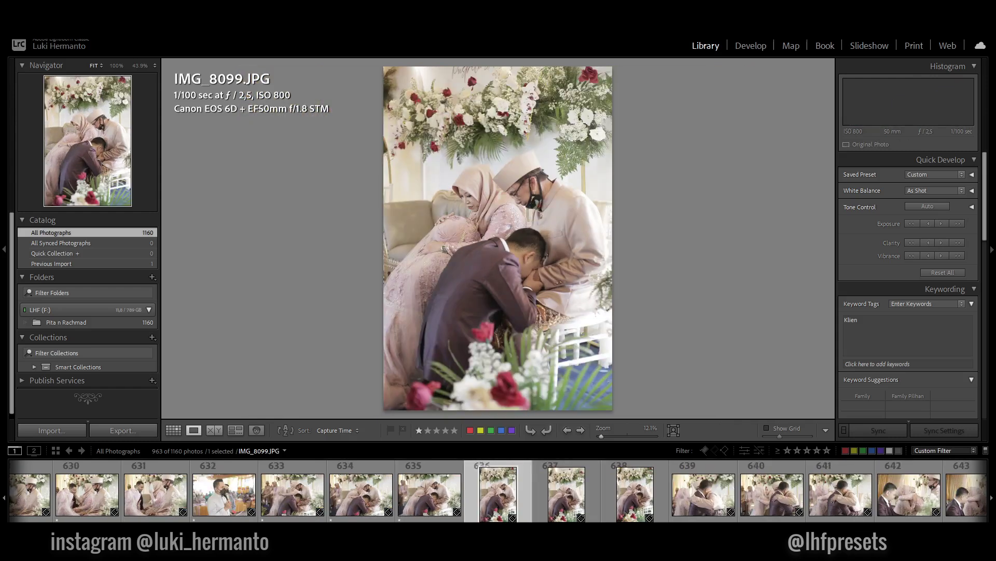
pyautogui.press('Right')
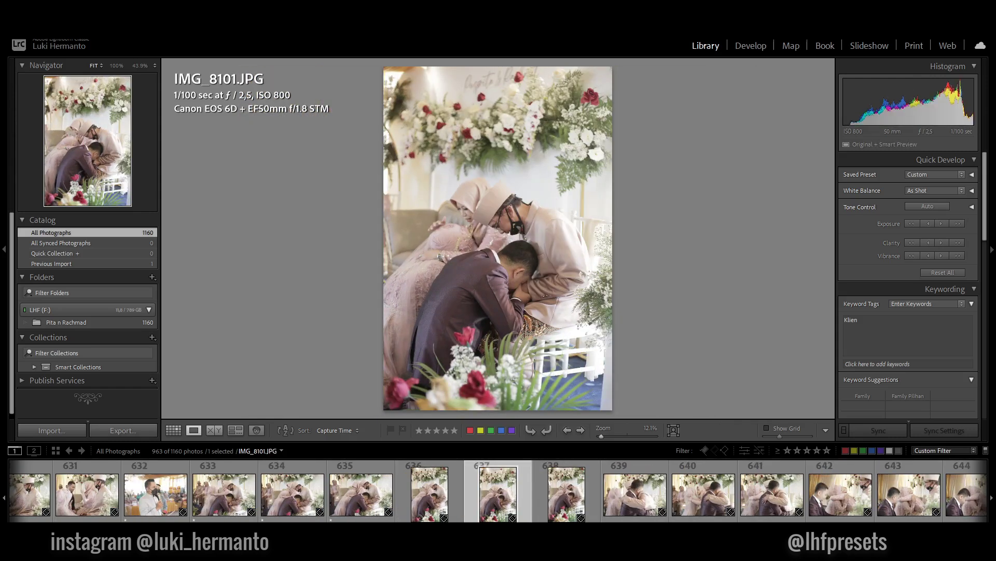
pyautogui.press('Right')
pyautogui.press('1')
pyautogui.press('Right')
pyautogui.press('1')
pyautogui.press('Right')
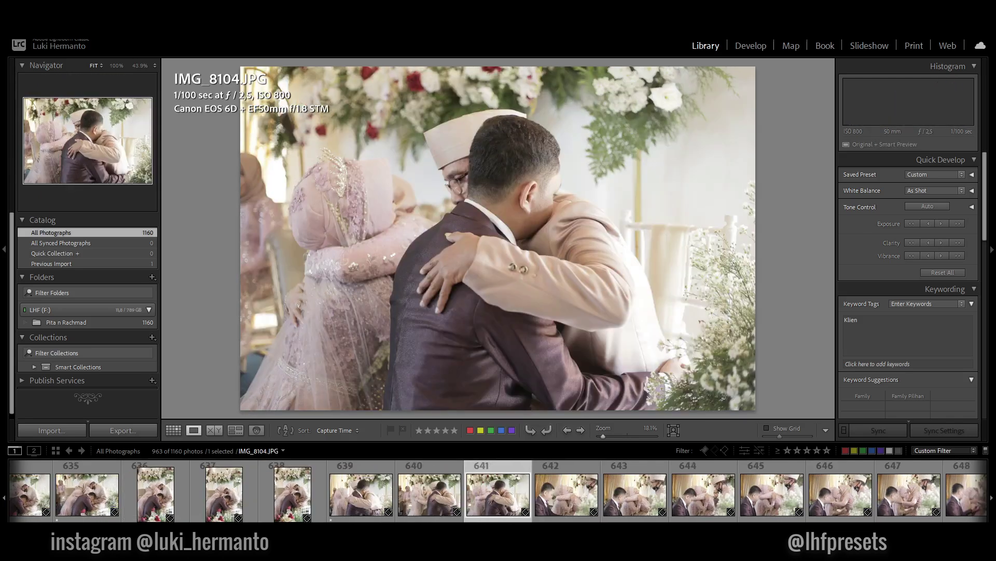
pyautogui.press('1')
# - Compare the embrace photos around IMG_8109 and give the keeper one star
pyautogui.press('Right')
pyautogui.press('Right')
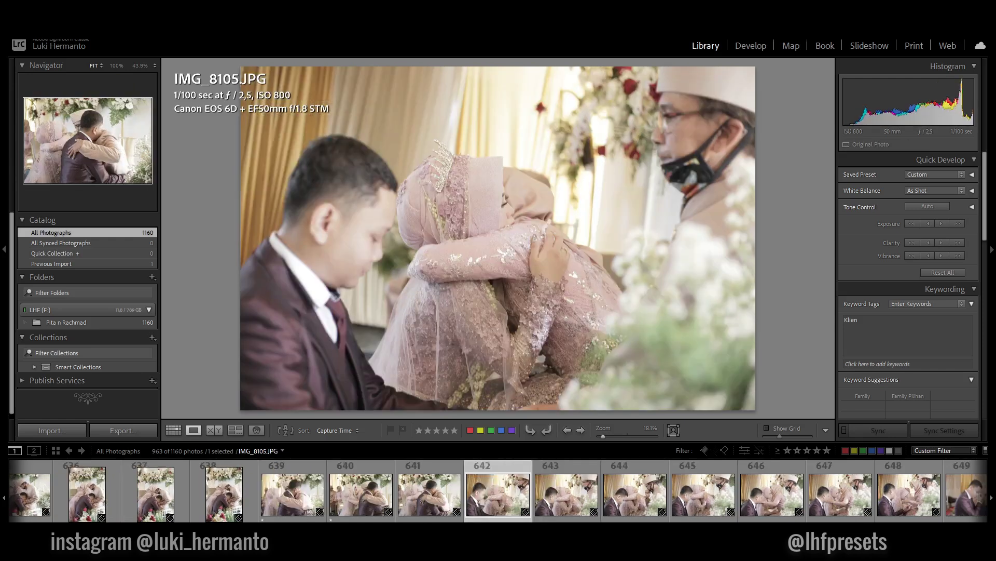
pyautogui.press('Right')
pyautogui.press('Left')
pyautogui.press('Right')
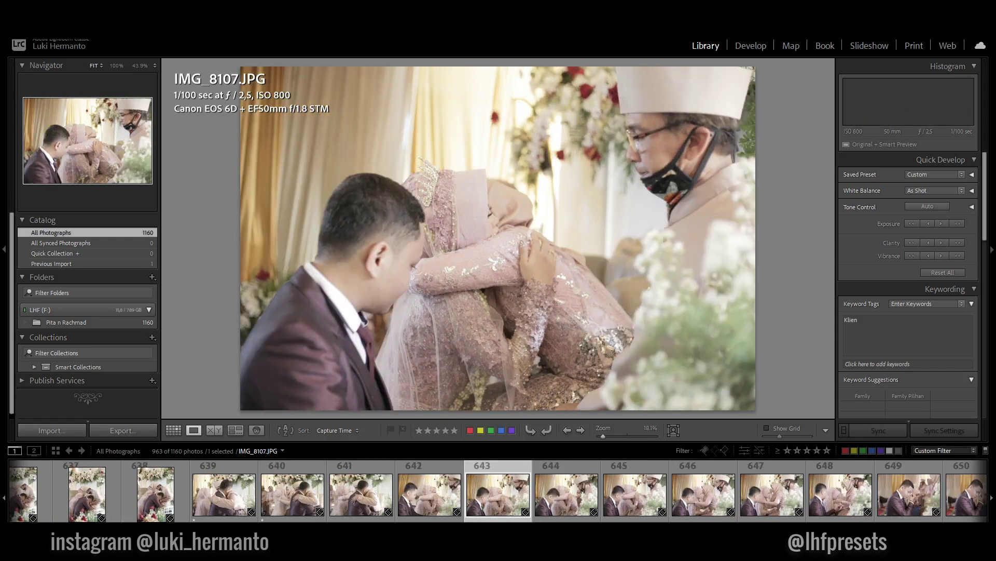
pyautogui.press('Right')
pyautogui.press('Right')
pyautogui.press('1')
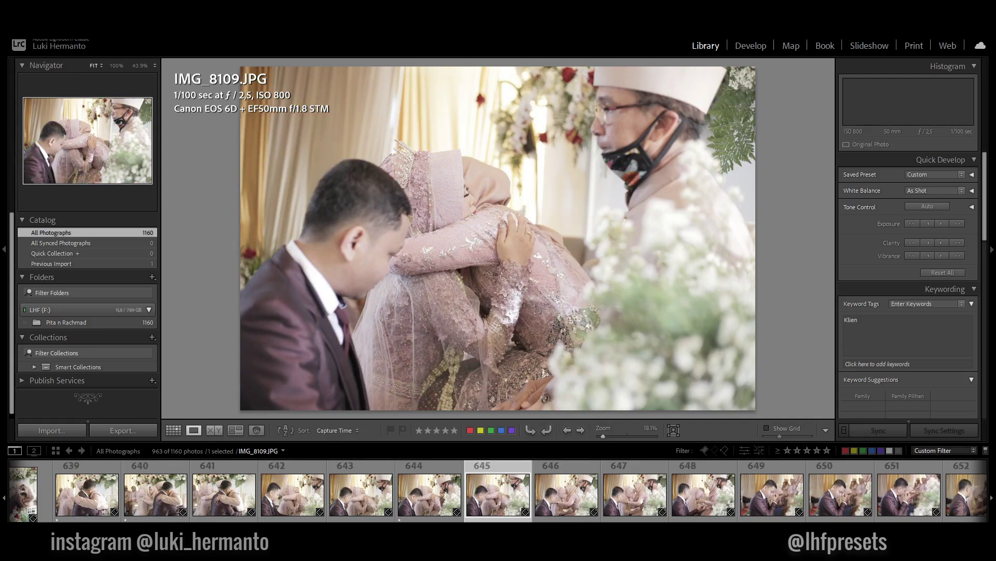
pyautogui.press('Right')
pyautogui.press('Left')
pyautogui.press('Left')
pyautogui.press('Right')
pyautogui.press('Left')
# - Compare neighbouring photos, give the chosen one one star, and reach IMG_8111
pyautogui.press('Right')
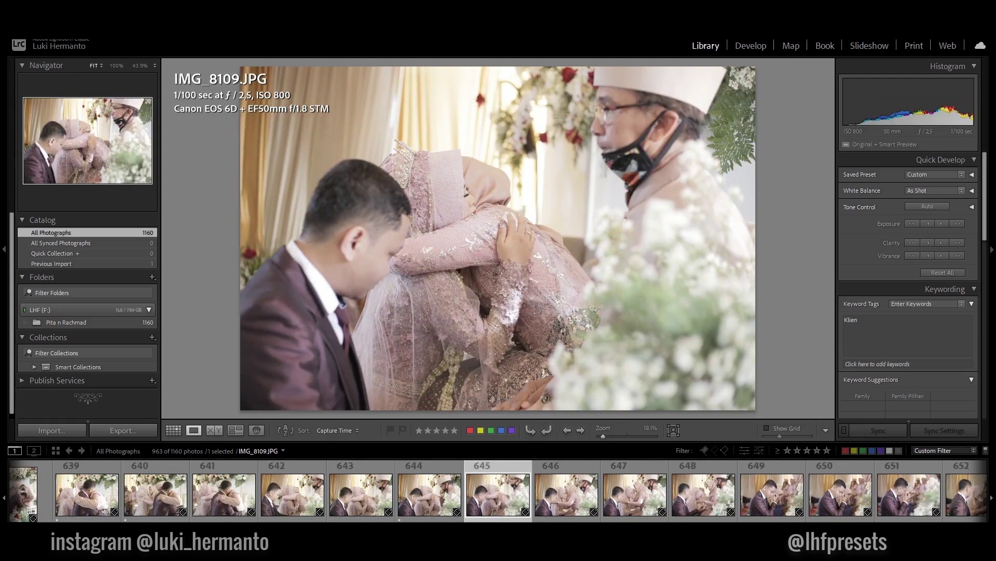
pyautogui.press('Left')
pyautogui.press('Right')
pyautogui.press('Right')
pyautogui.press('Right')
pyautogui.press('Left')
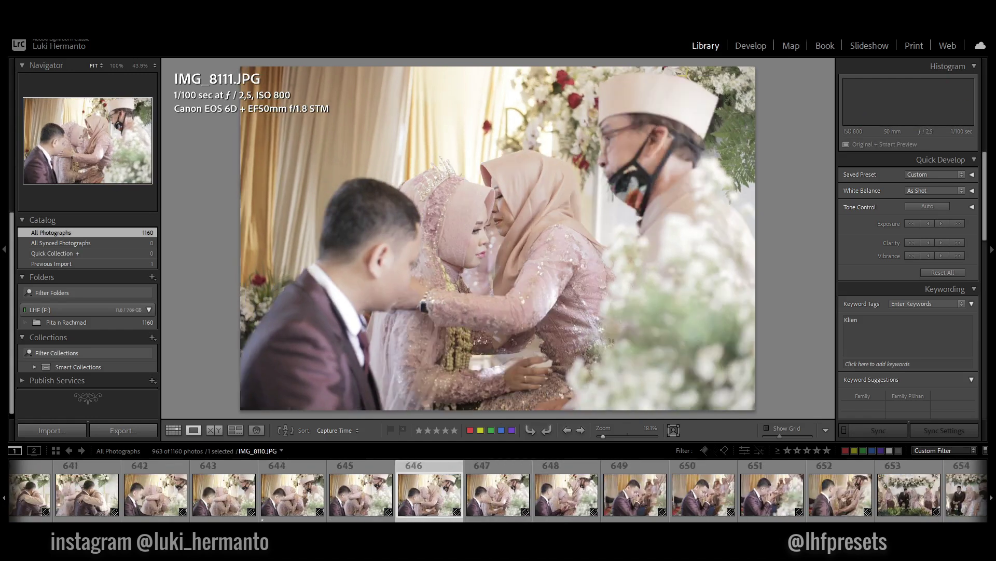
pyautogui.press('Right')
pyautogui.press('Right')
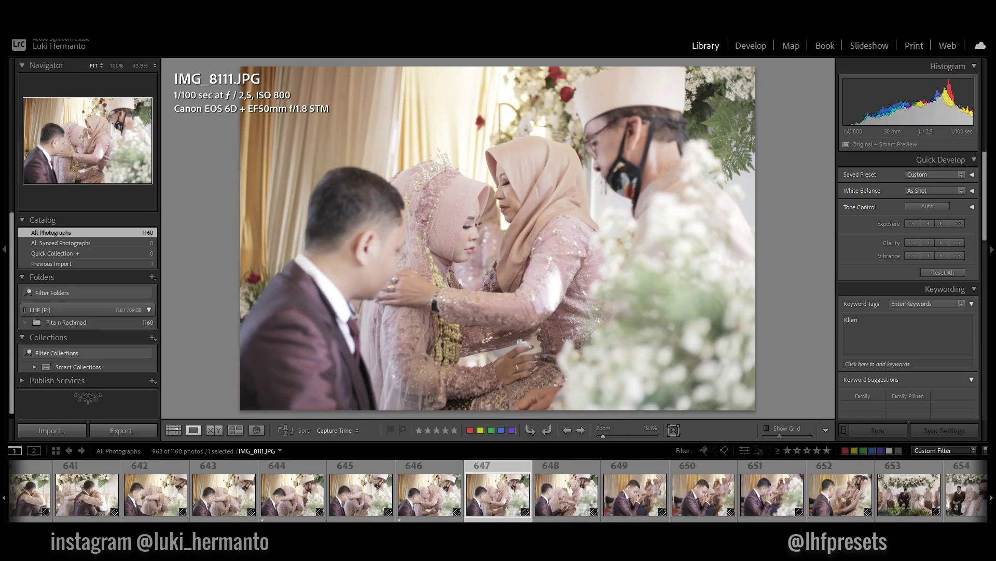
pyautogui.press('Right')
pyautogui.press('1')
pyautogui.press('Right')
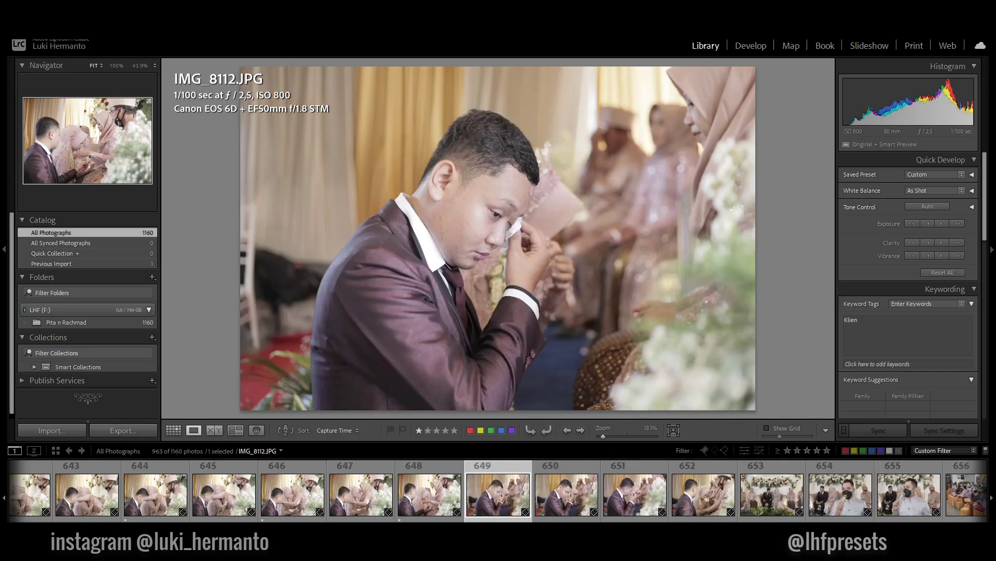
# - Give the groom-wiping-tears photo IMG_8113 and the next keeper one star each
pyautogui.press('Right')
pyautogui.press('Left')
pyautogui.press('1')
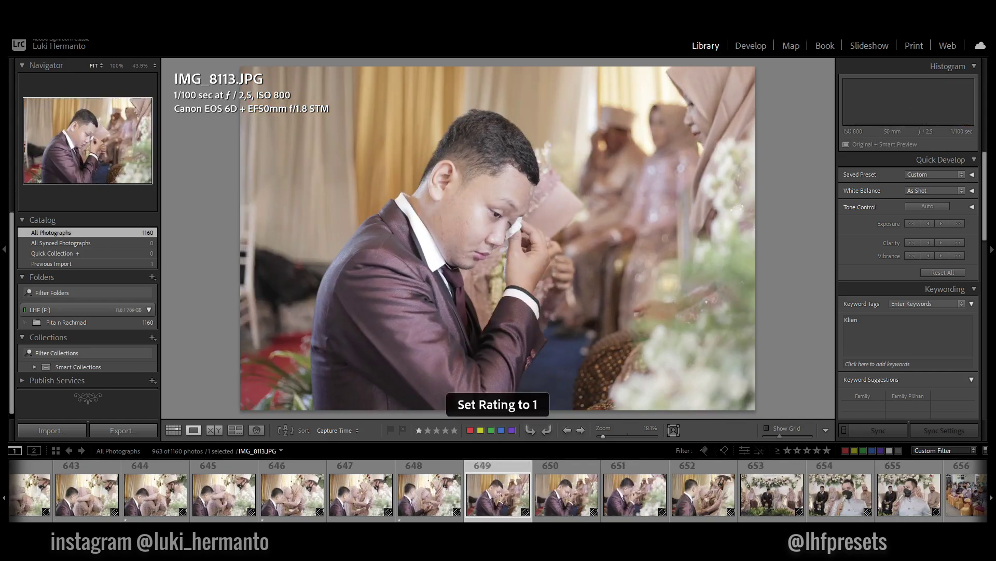
pyautogui.press('Right')
pyautogui.press('Right')
pyautogui.press('Right')
pyautogui.press('Left')
pyautogui.press('1')
pyautogui.press('Right')
pyautogui.press('Right')
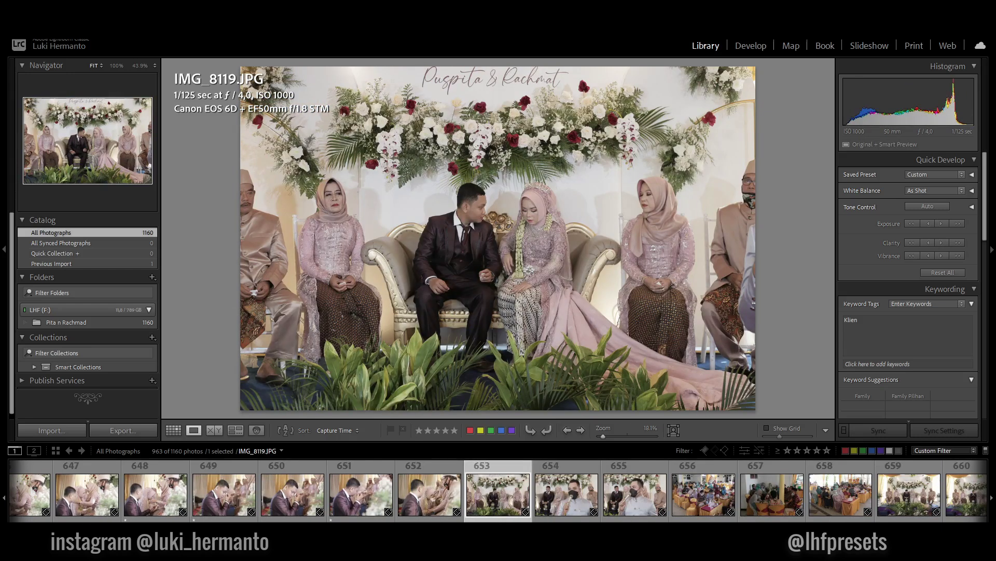
# - Give the seated group photo and the microphone photo one star each
pyautogui.press('Right')
pyautogui.press('Left')
pyautogui.press('1')
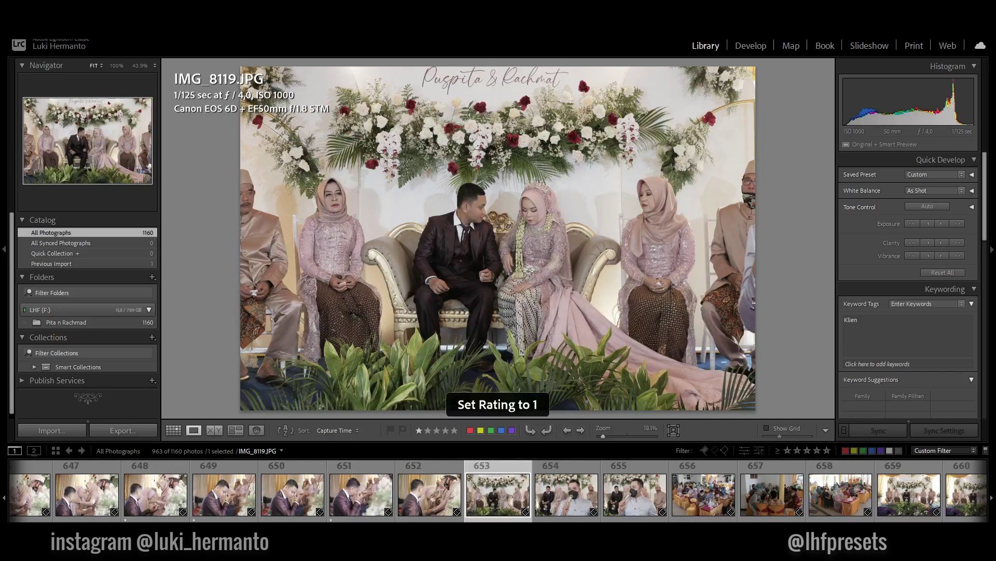
pyautogui.press('Right')
pyautogui.press('Right')
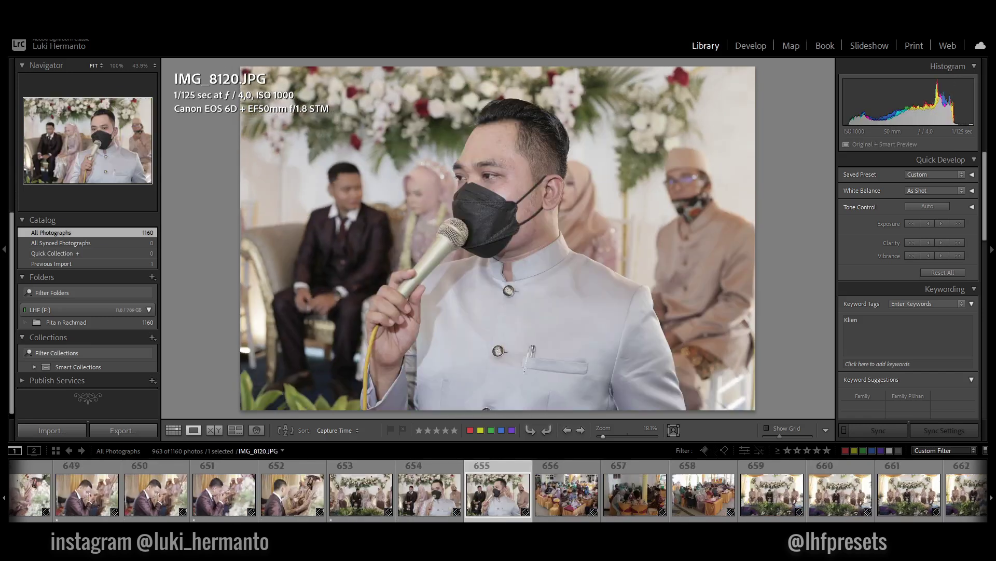
pyautogui.press('Left')
pyautogui.press('1')
# - Give the guest-table and guests photos one star each
pyautogui.press('Right')
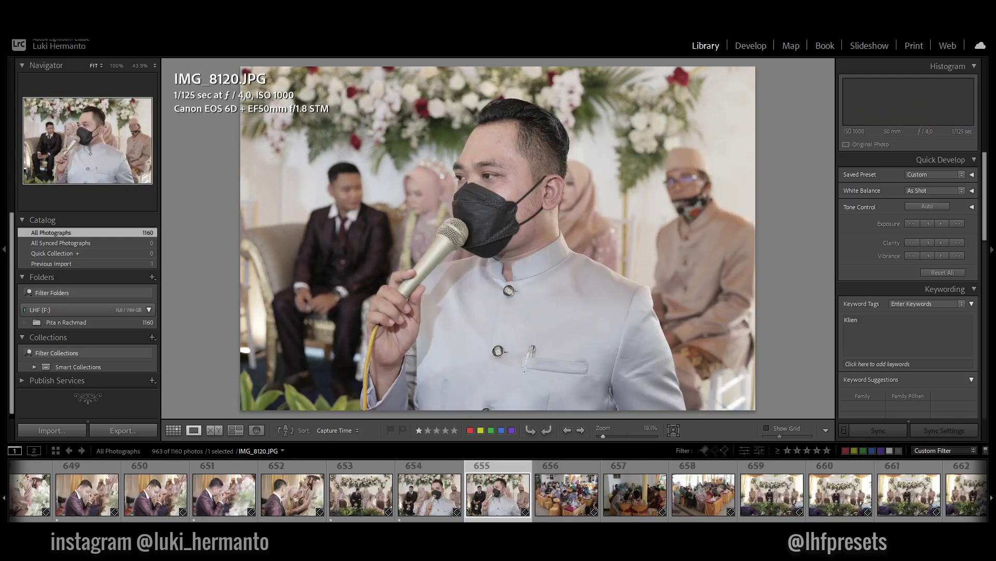
pyautogui.press('1')
pyautogui.press('Right')
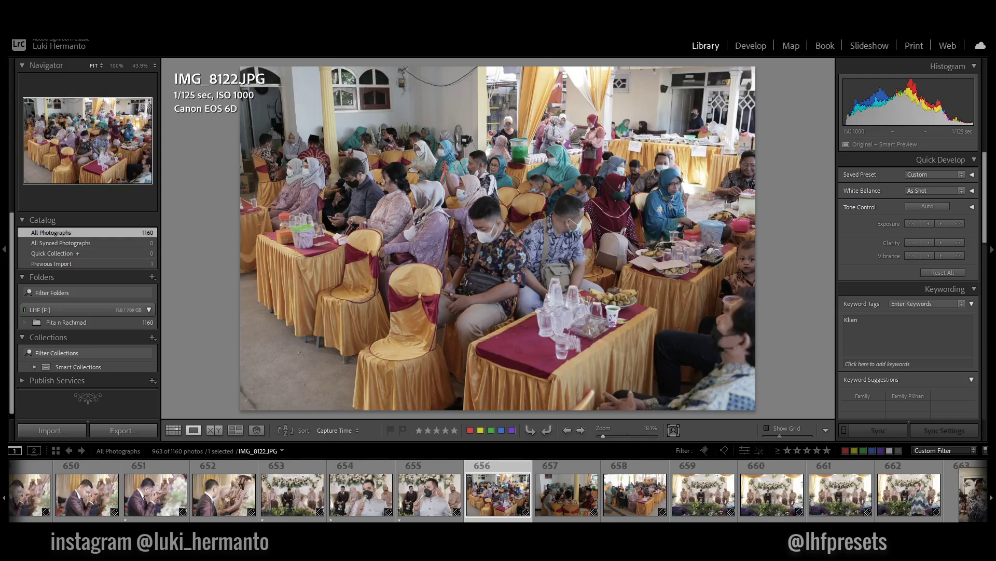
pyautogui.press('1')
pyautogui.press('Right')
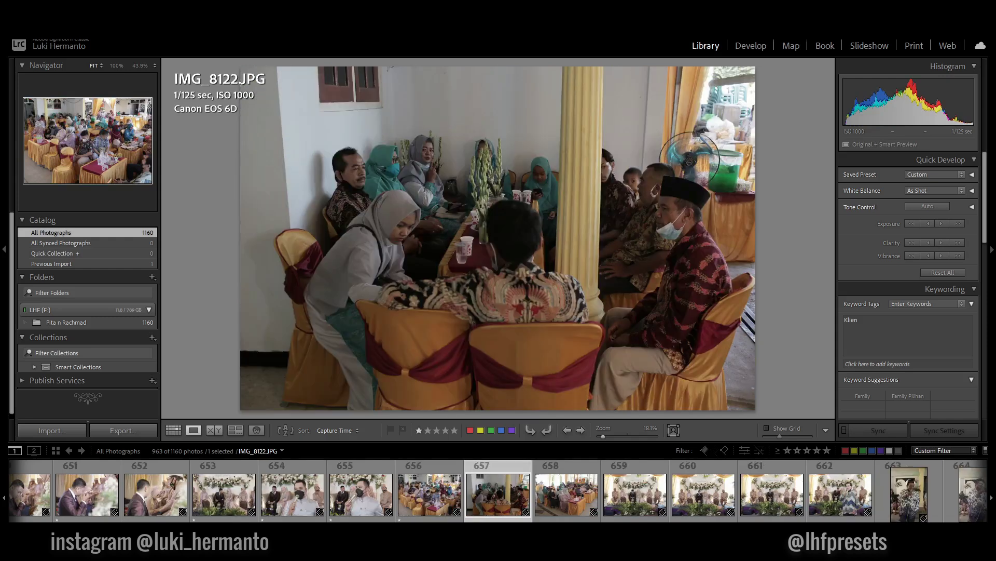
pyautogui.press('1')
pyautogui.press('Right')
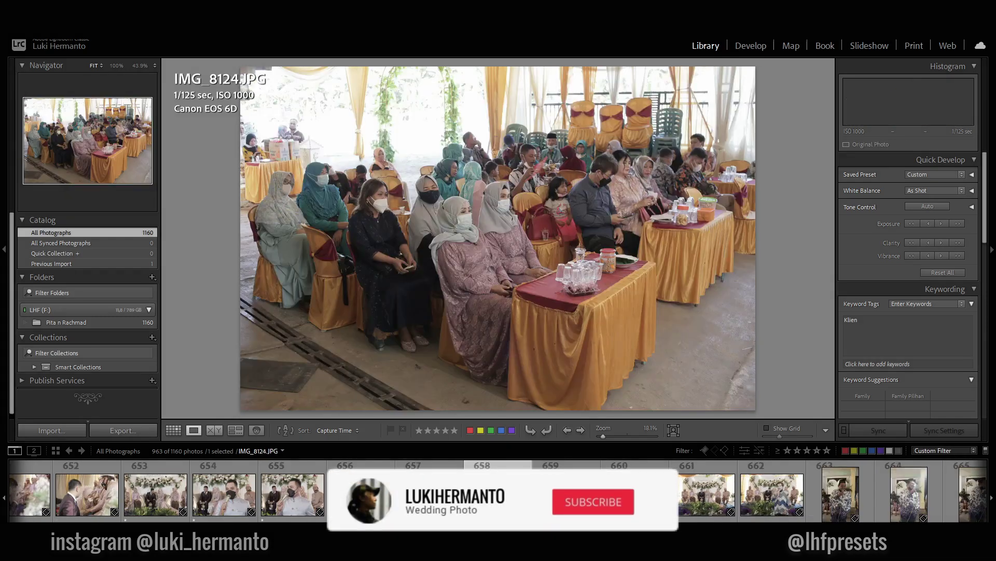
pyautogui.press('1')
# - Give the stage photo and the following speech photo one star each
pyautogui.press('Right')
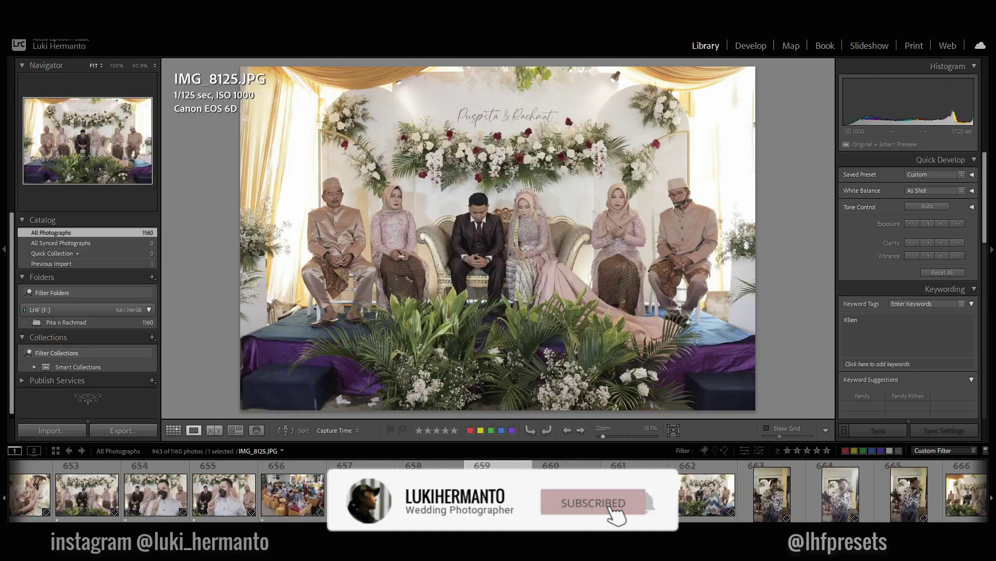
pyautogui.press('Right')
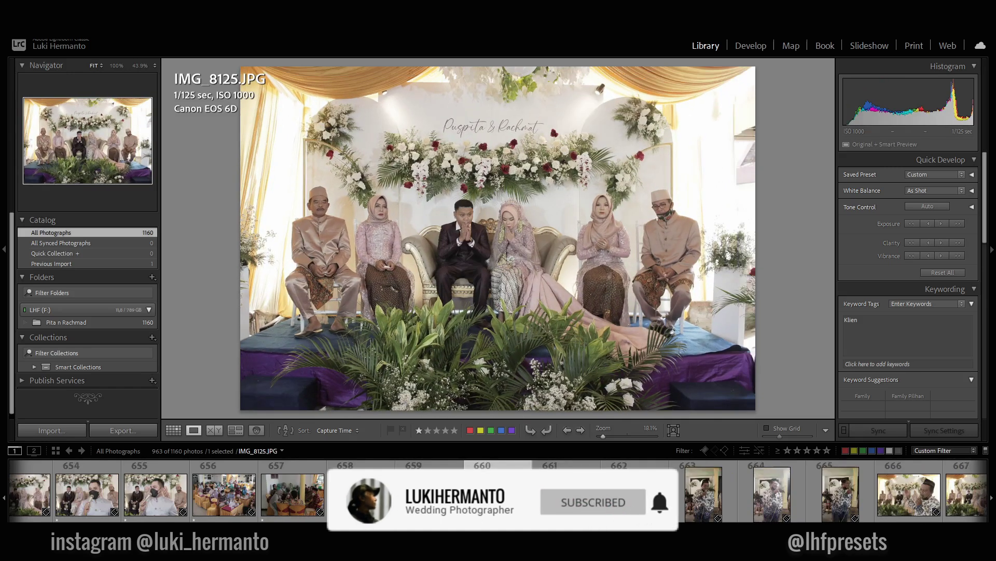
pyautogui.press('Right')
pyautogui.press('Left')
pyautogui.press('1')
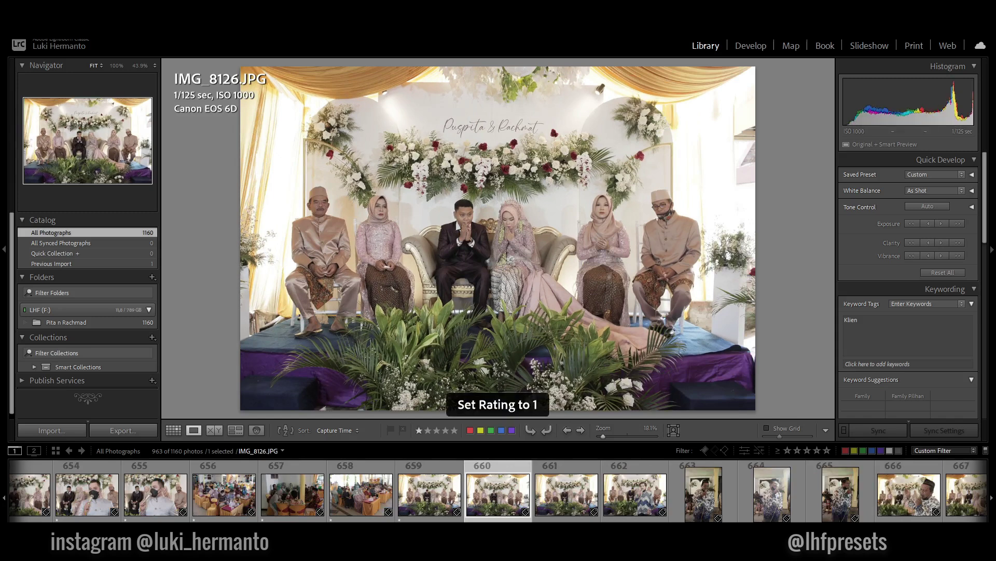
pyautogui.press('Right')
pyautogui.press('Right')
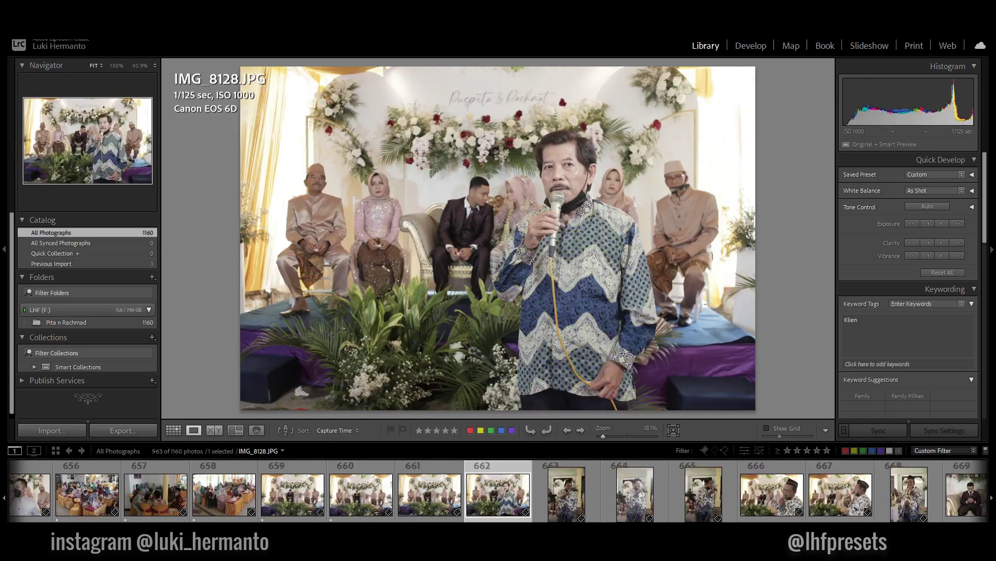
pyautogui.press('1')
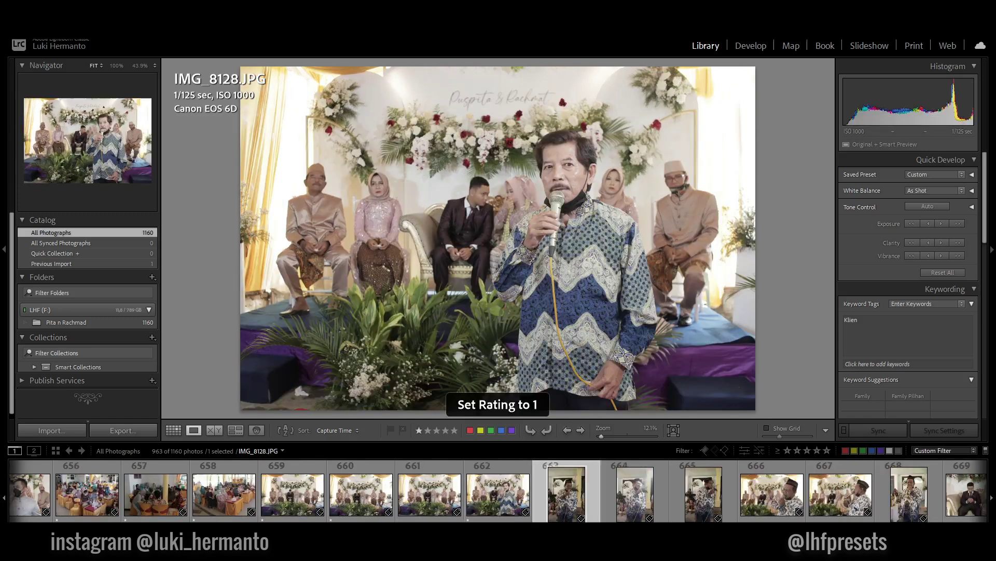
pyautogui.press('Right')
# - Give two more keepers one star, advancing past IMG_8133 to the sofa portrait
pyautogui.press('Right')
pyautogui.press('1')
pyautogui.press('Right')
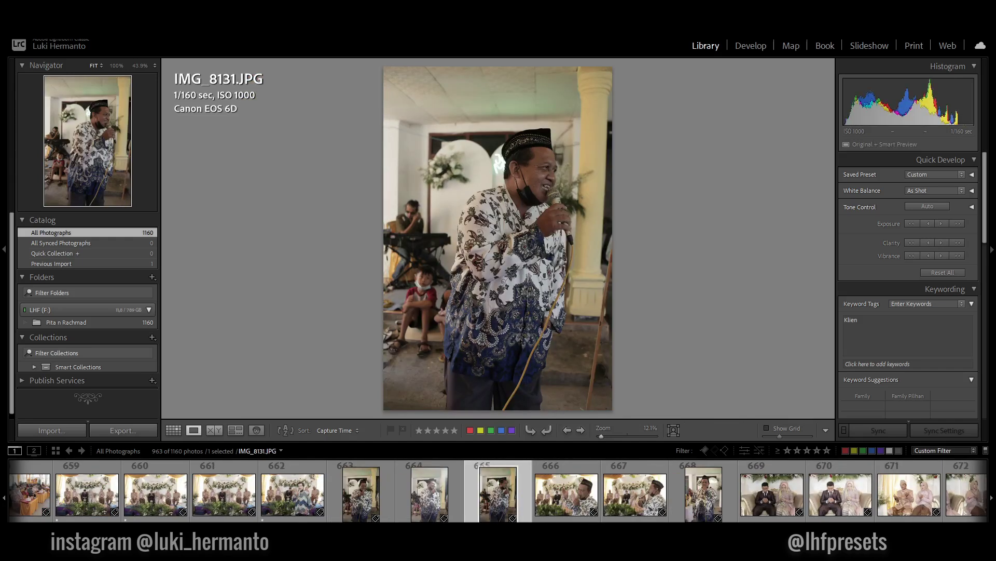
pyautogui.press('Right')
pyautogui.press('Right')
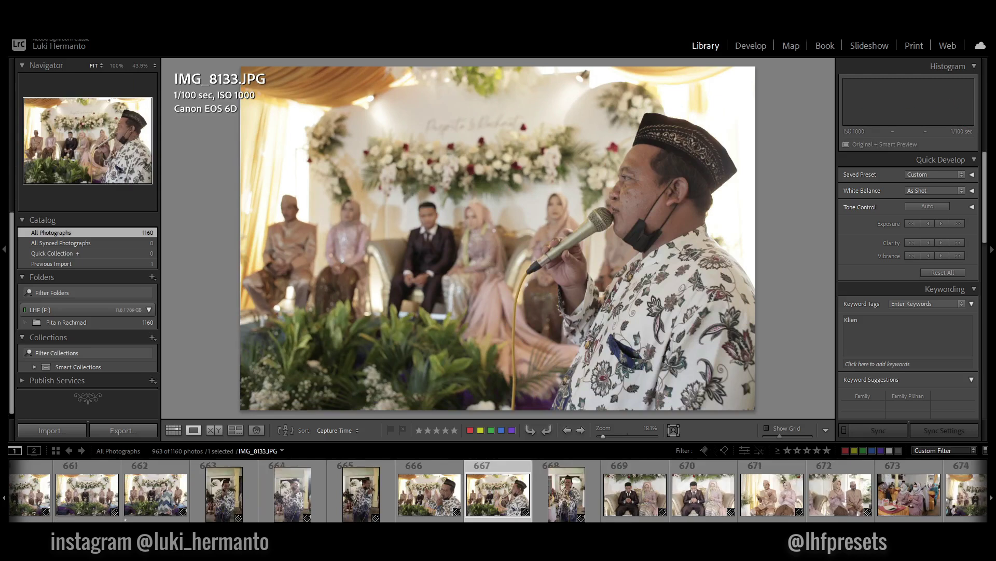
pyautogui.press('Left')
pyautogui.press('1')
pyautogui.press('Right')
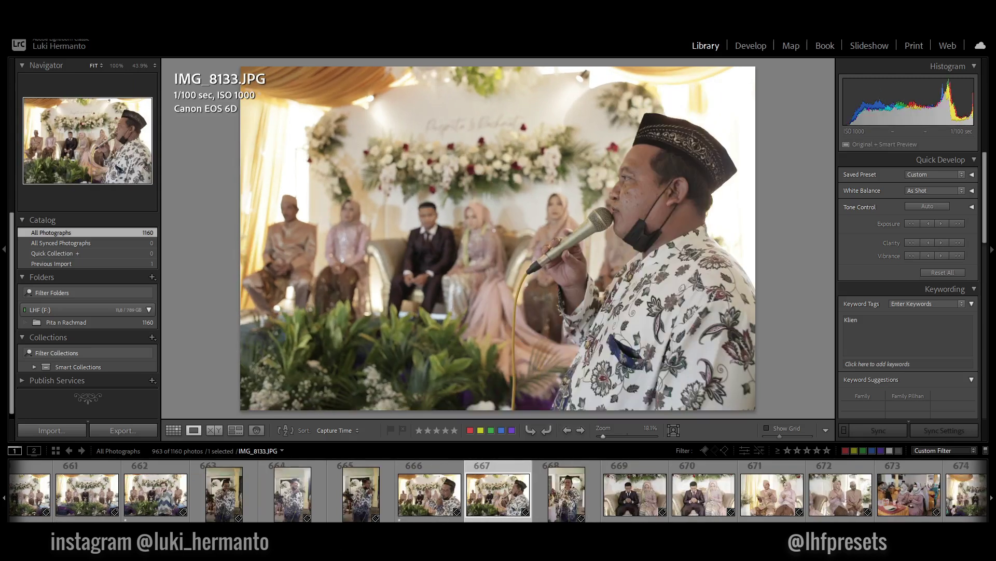
pyautogui.press('Right')
pyautogui.press('Right')
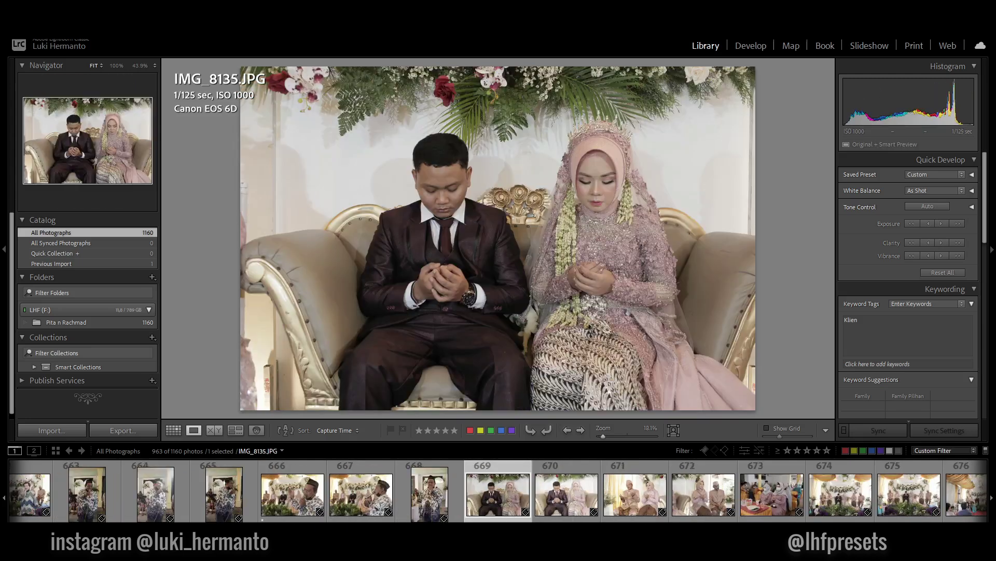
# - Recheck the speaker photo, then give the couple photos one star
pyautogui.press('Left')
pyautogui.press('Right')
pyautogui.press('Right')
pyautogui.press('Right')
pyautogui.press('Left')
pyautogui.press('1')
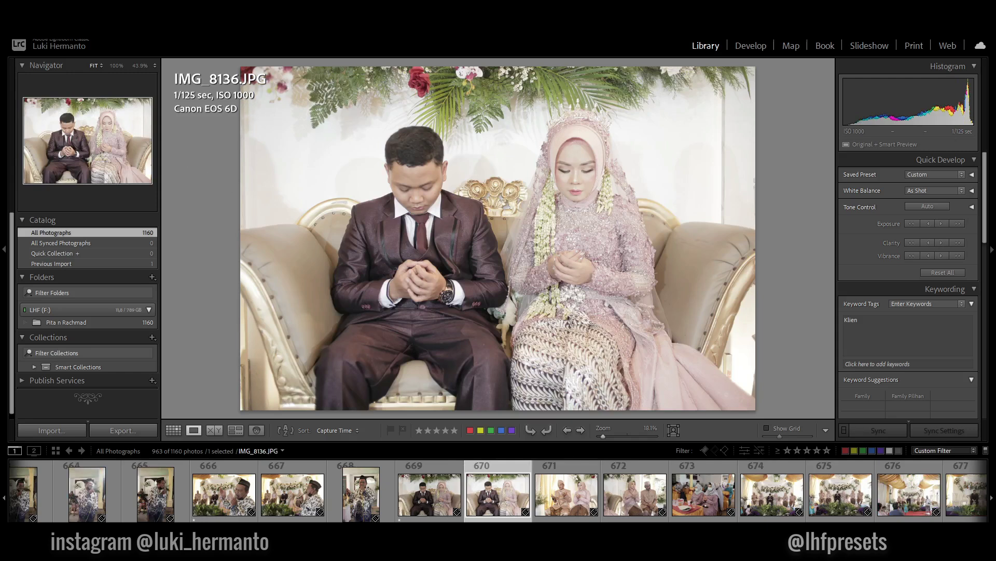
pyautogui.press('Right')
pyautogui.press('1')
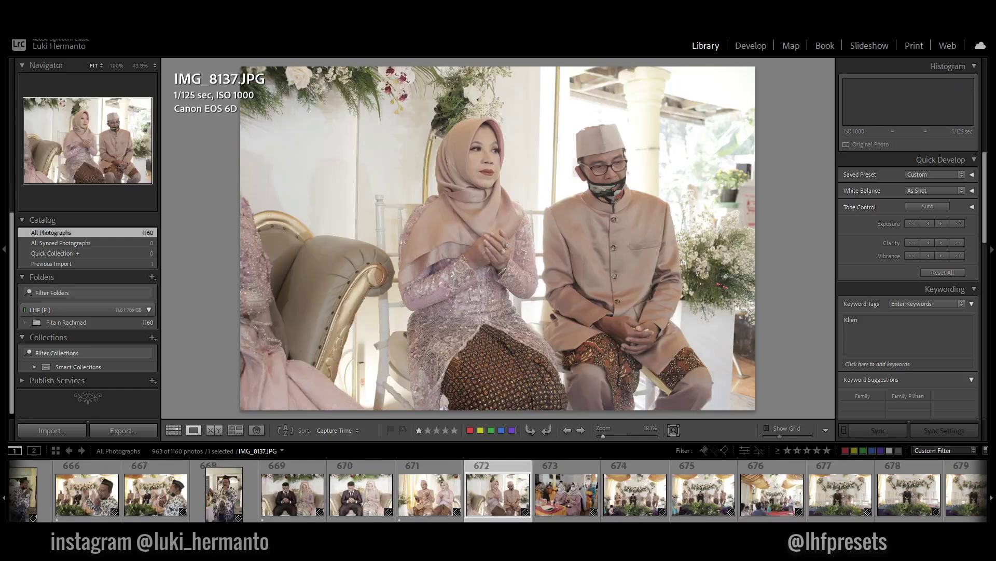
# - Give the parents and stage keepers one star, ending with family group IMG_8141
pyautogui.press('1')
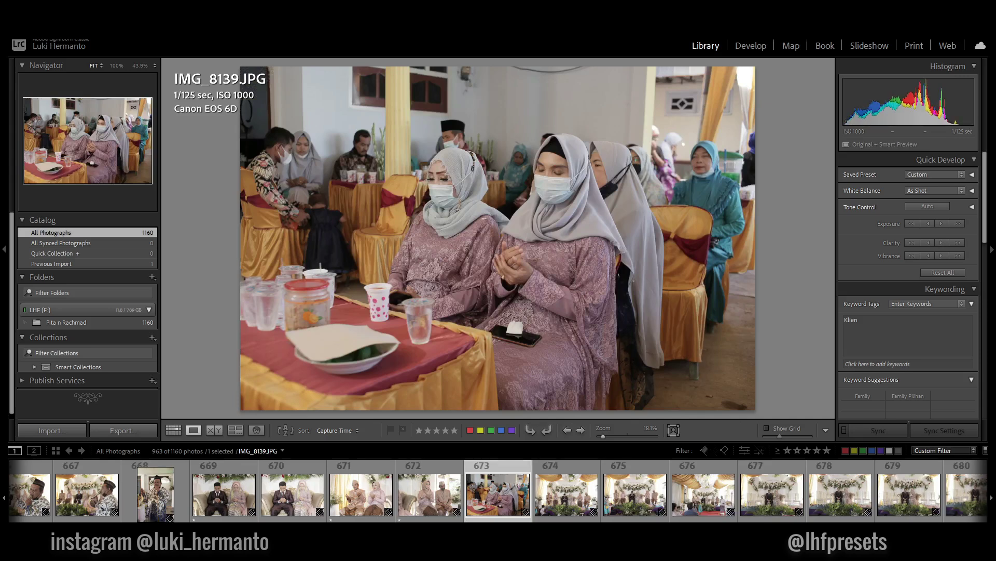
pyautogui.press('1')
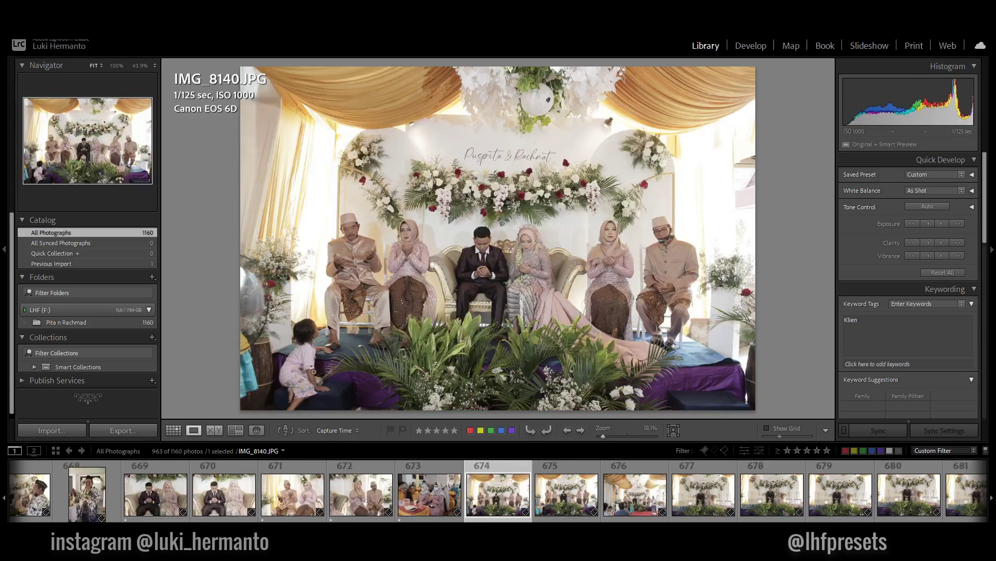
pyautogui.press('Right')
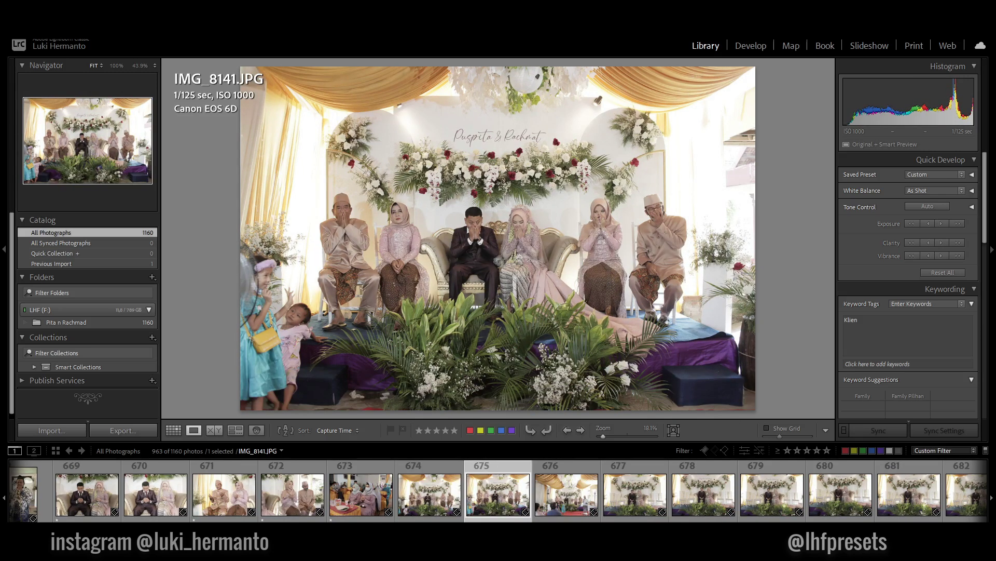
pyautogui.press('Left')
pyautogui.press('1')
pyautogui.press('1')
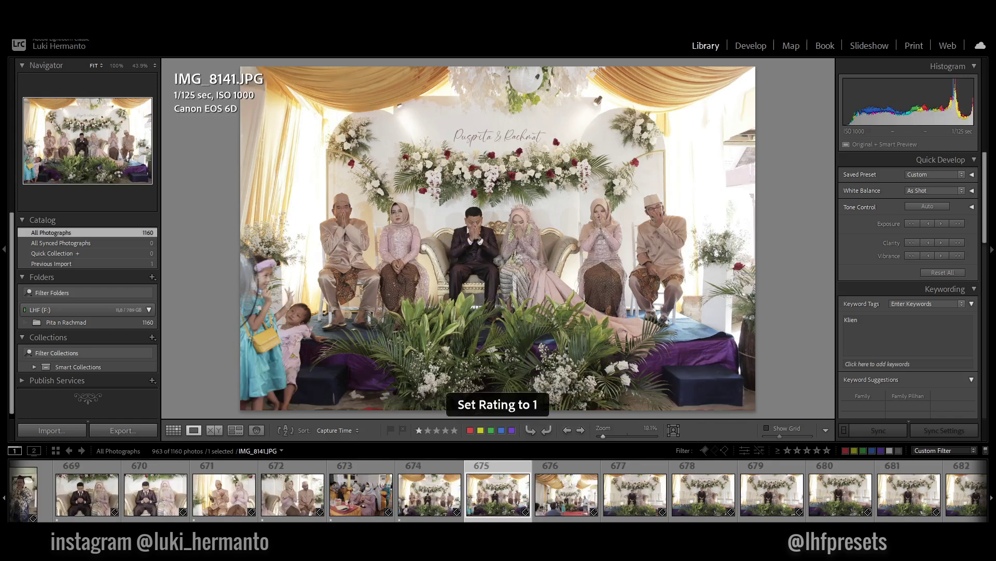
pyautogui.press('1')
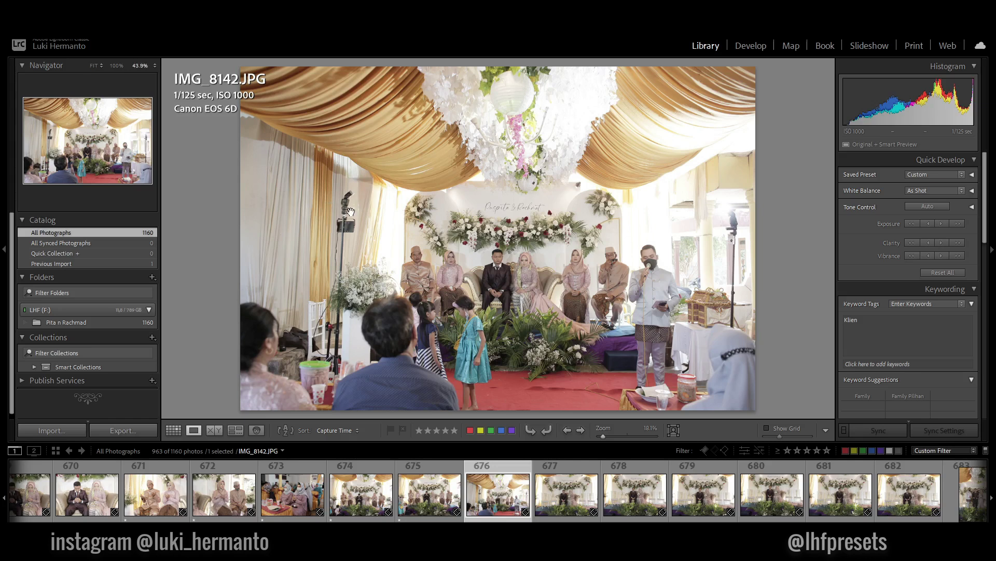
# - Zoom in to check the reception shot's detail, then rate it one star
pyautogui.click(352, 203)
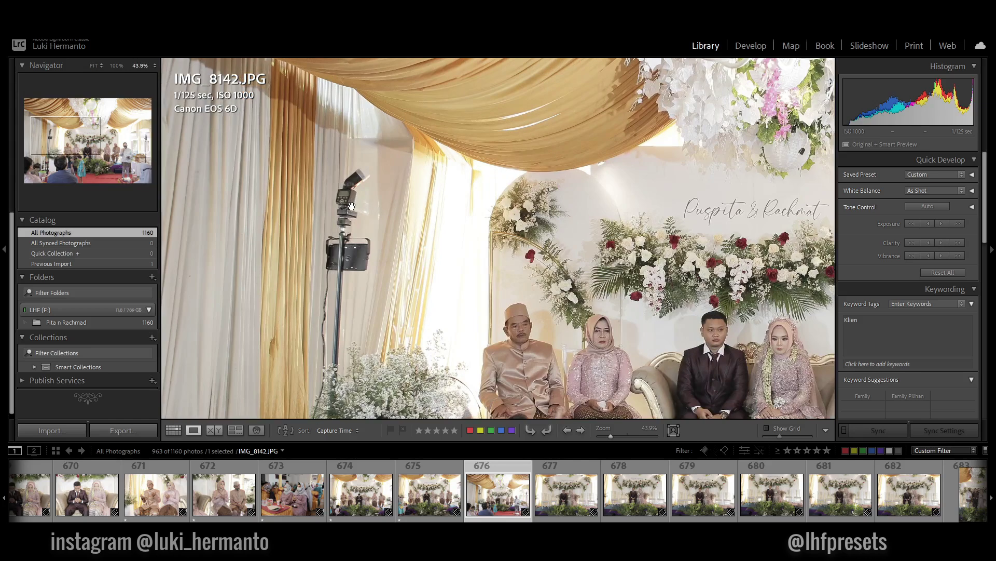
pyautogui.click(351, 207)
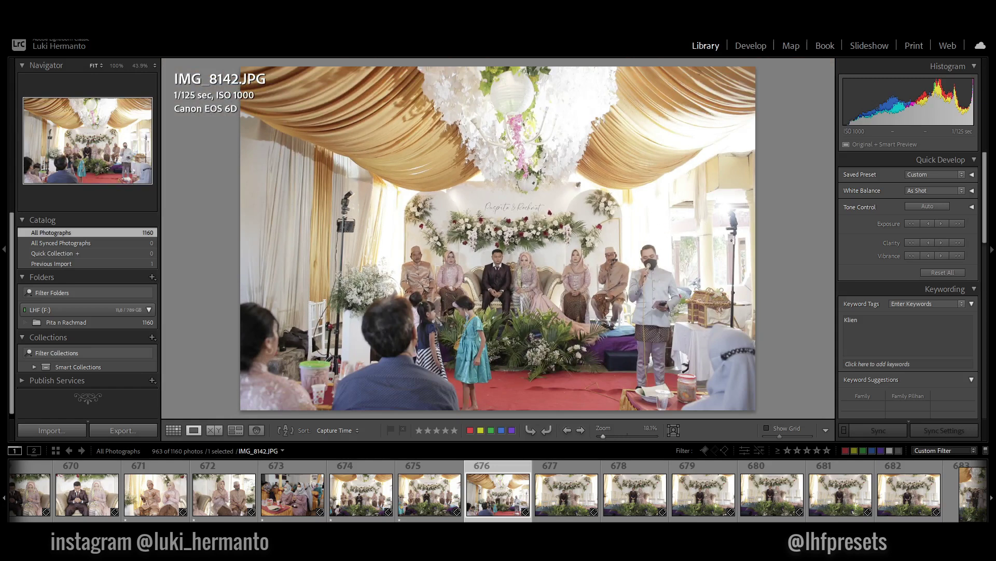
pyautogui.press('Right')
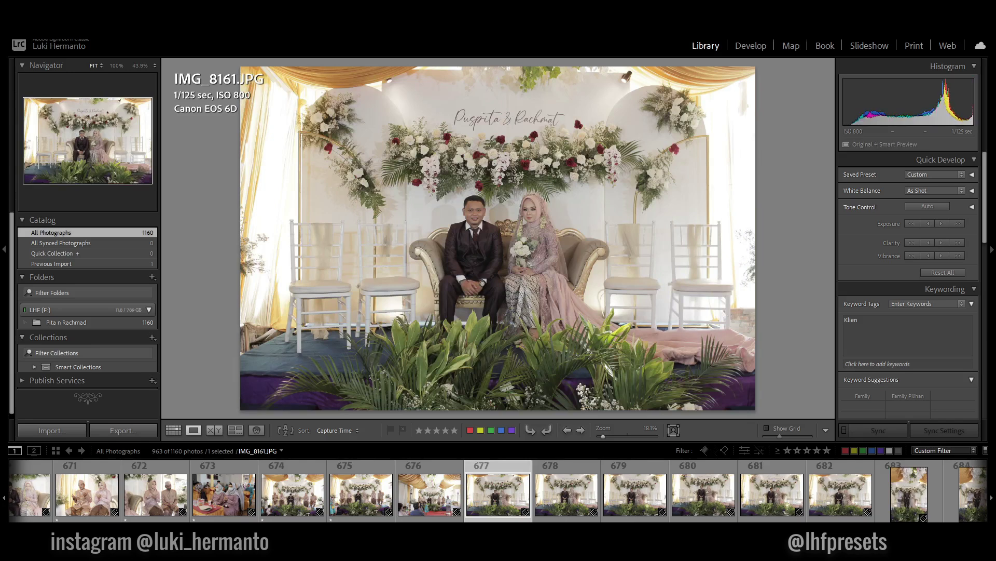
pyautogui.press('Left')
pyautogui.press('1')
# - Compare the neighbouring photos and rate IMG_8161 one star
pyautogui.press('Right')
pyautogui.press('Right')
pyautogui.press('Left')
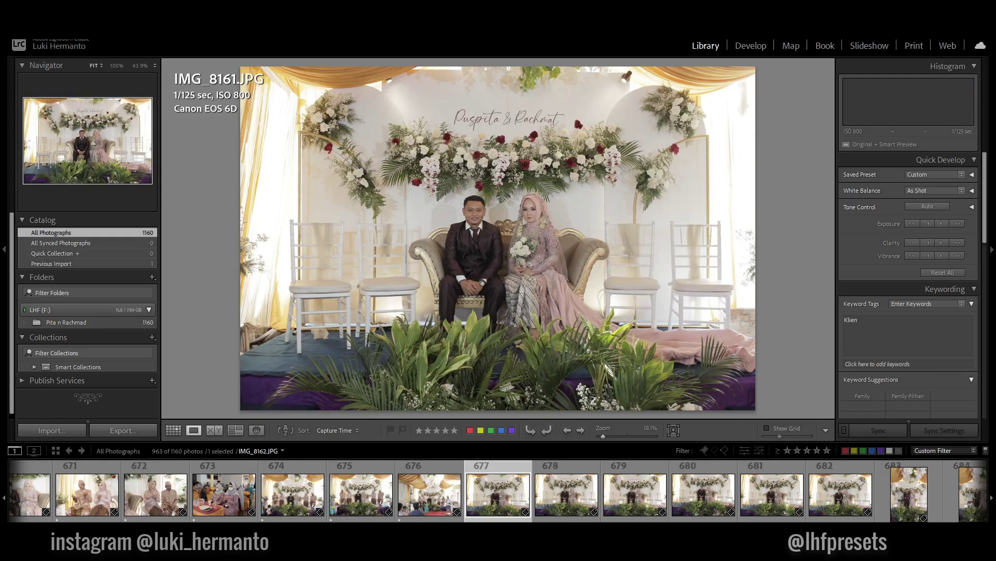
pyautogui.press('Left')
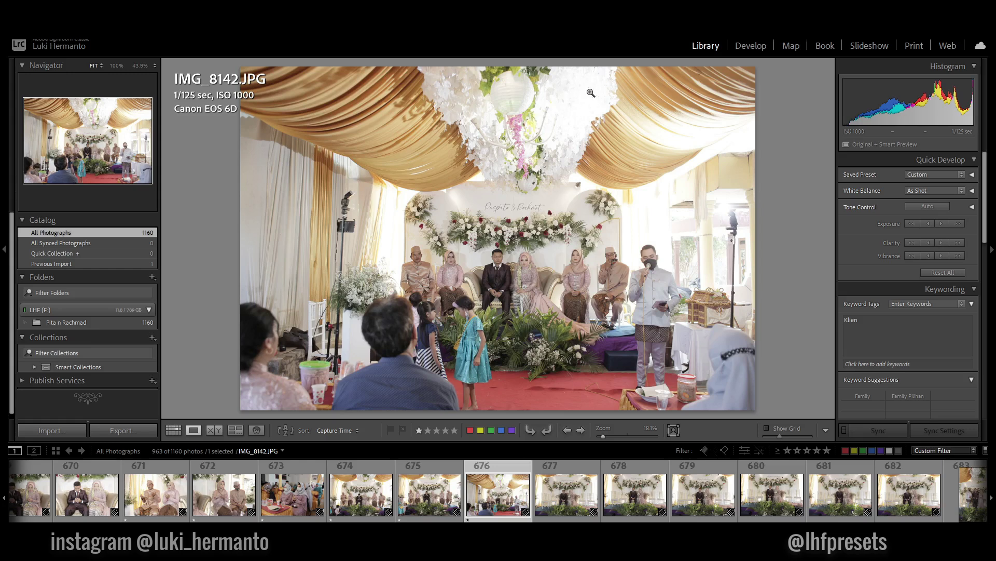
pyautogui.press('Right')
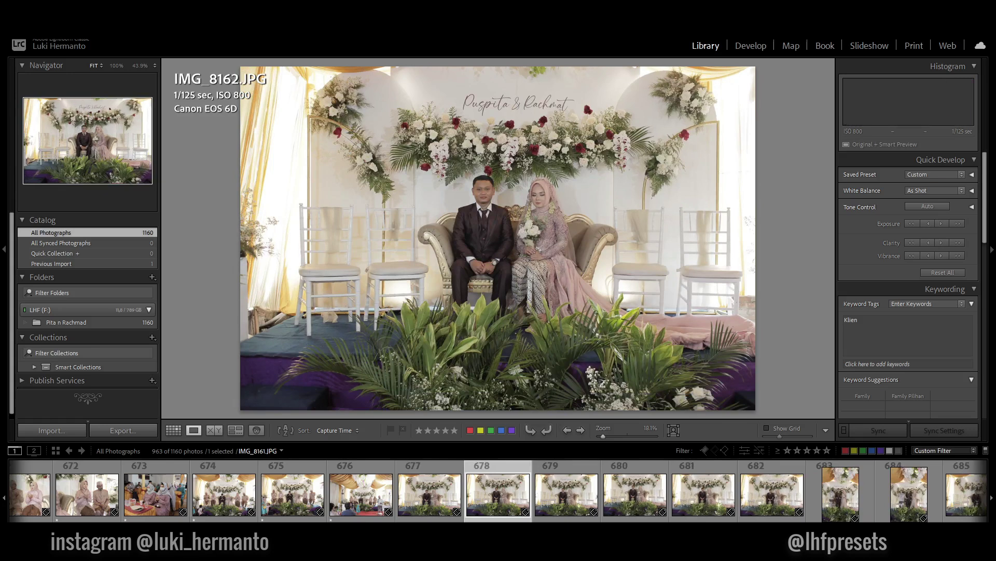
pyautogui.press('Left')
pyautogui.press('1')
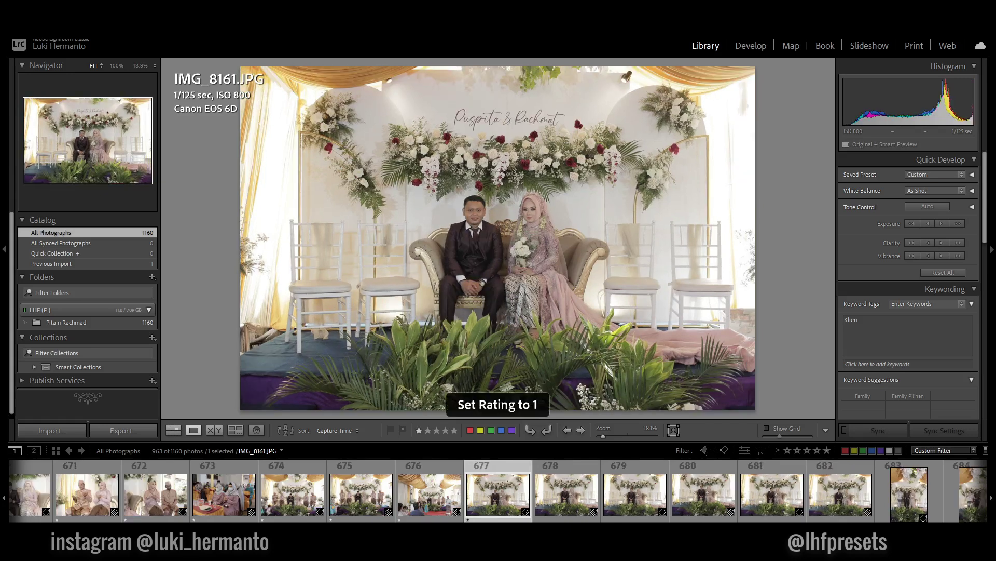
# - Rate IMG_8163 and IMG_8164 one star, advancing toward IMG_8166
pyautogui.press('Right')
pyautogui.press('Right')
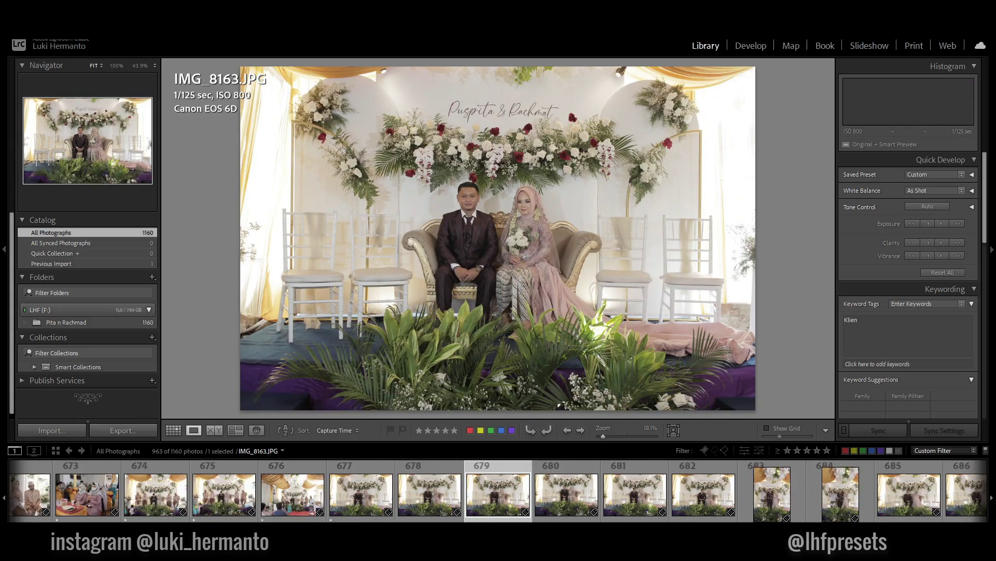
pyautogui.press('Left')
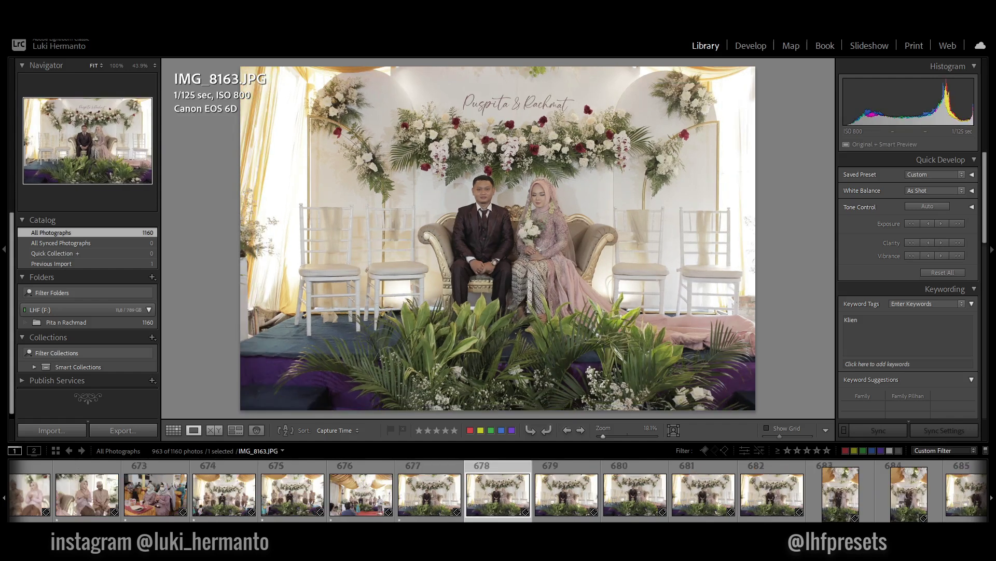
pyautogui.press('1')
pyautogui.press('Right')
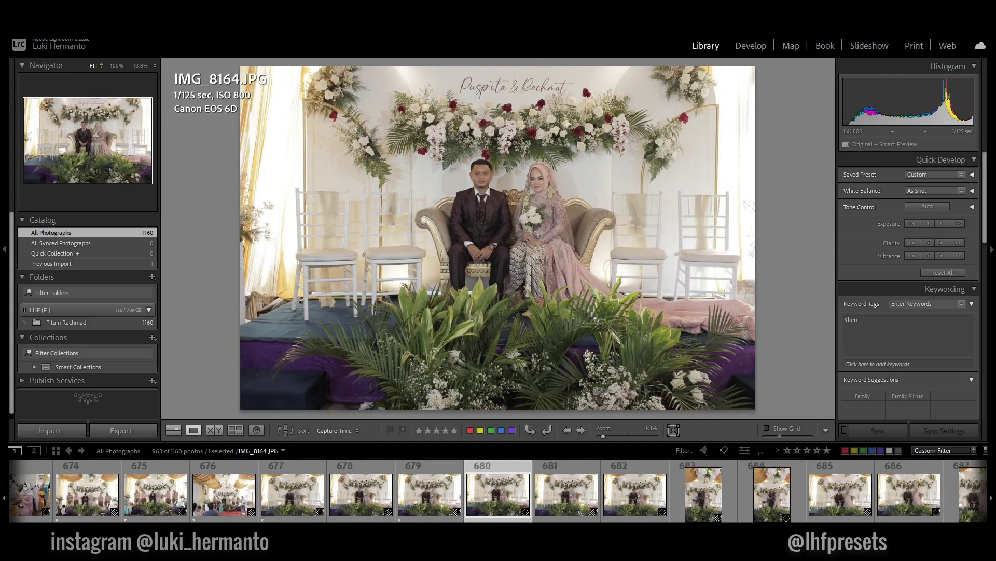
pyautogui.press('1')
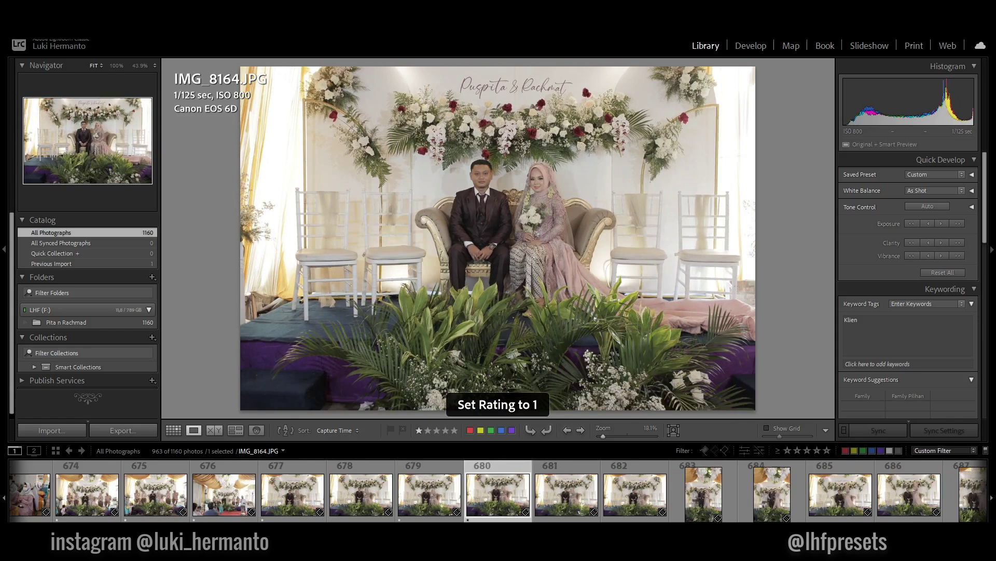
pyautogui.press('Right')
pyautogui.press('Right')
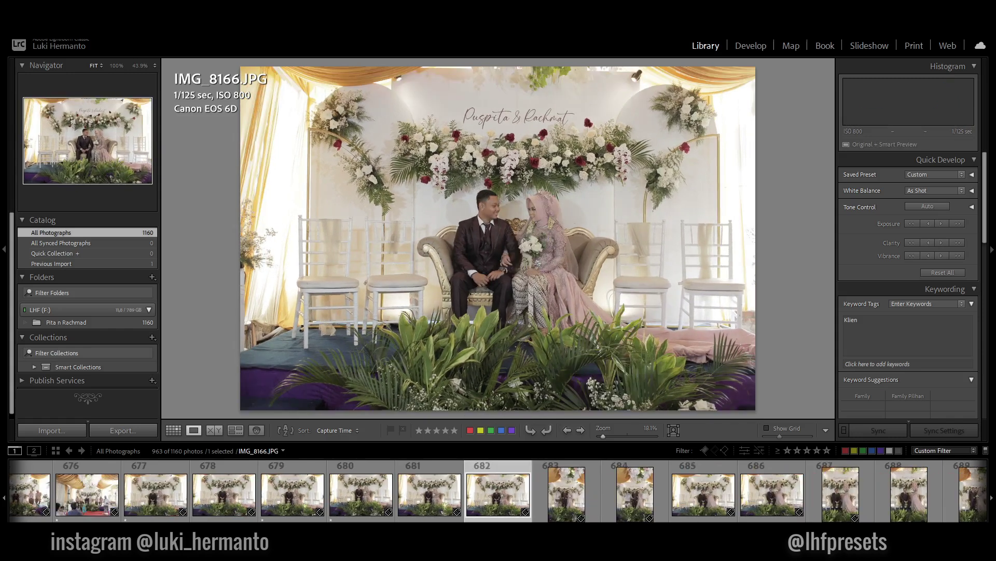
# - Rate stage portraits IMG_8166, IMG_8167 and IMG_8168 one star
pyautogui.press('Right')
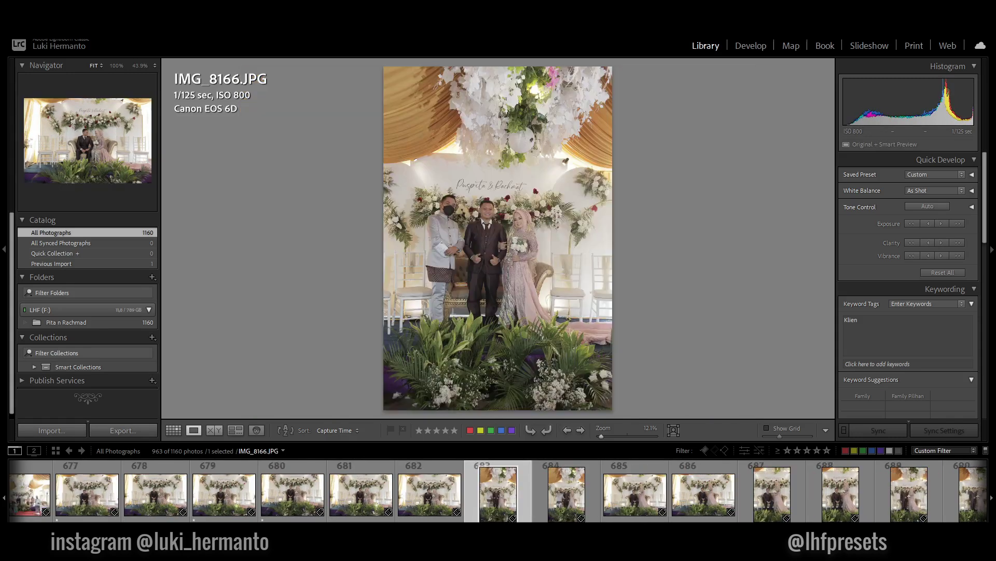
pyautogui.press('Left')
pyautogui.press('Left')
pyautogui.press('Right')
pyautogui.press('1')
pyautogui.press('Right')
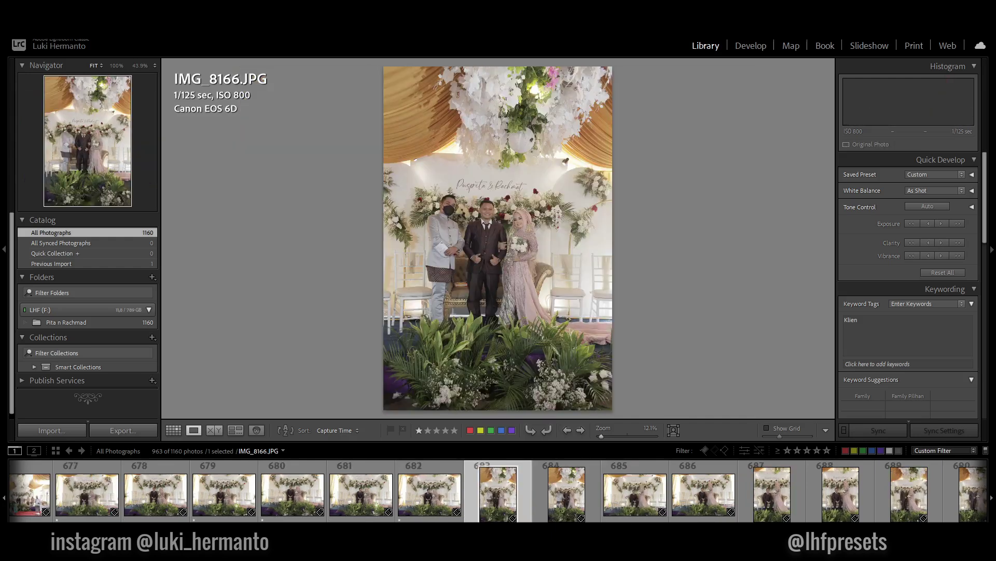
pyautogui.press('Right')
pyautogui.press('Left')
pyautogui.press('1')
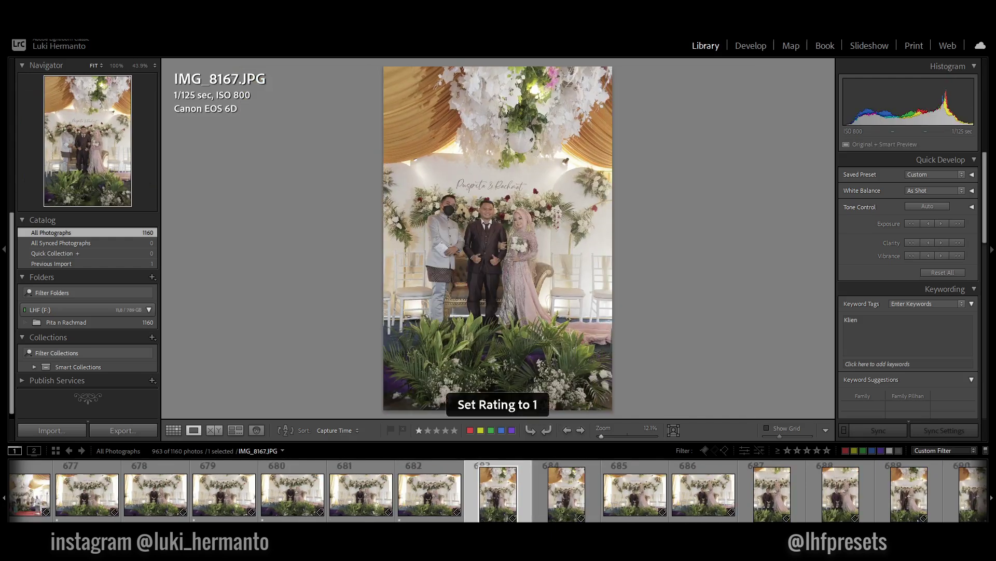
# - Rate IMG_8169, IMG_8171 and IMG_8172 one star
pyautogui.press('Right')
pyautogui.press('Right')
pyautogui.press('Left')
pyautogui.press('1')
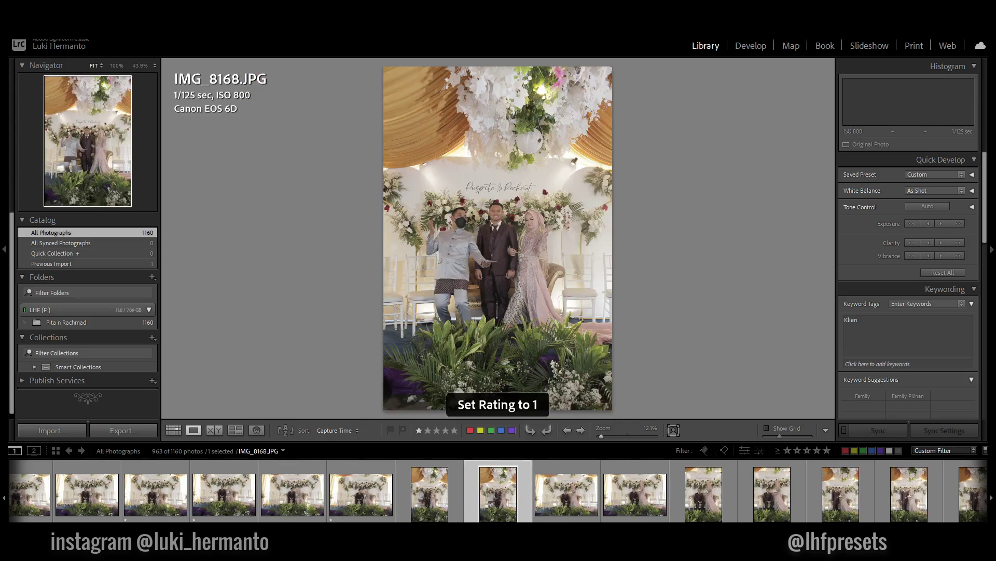
pyautogui.press('Right')
pyautogui.press('Right')
pyautogui.press('Left')
pyautogui.press('1')
pyautogui.press('Right')
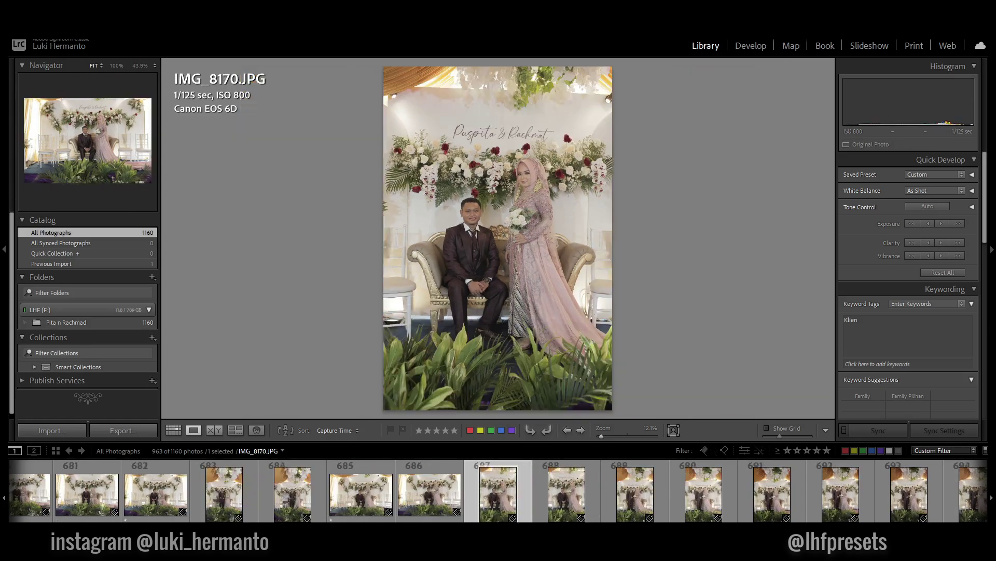
pyautogui.press('Right')
pyautogui.press('1')
# - Rate IMG_8173, IMG_8174 and IMG_8177 one star
pyautogui.press('Right')
pyautogui.press('Right')
pyautogui.press('Left')
pyautogui.press('1')
pyautogui.press('Right')
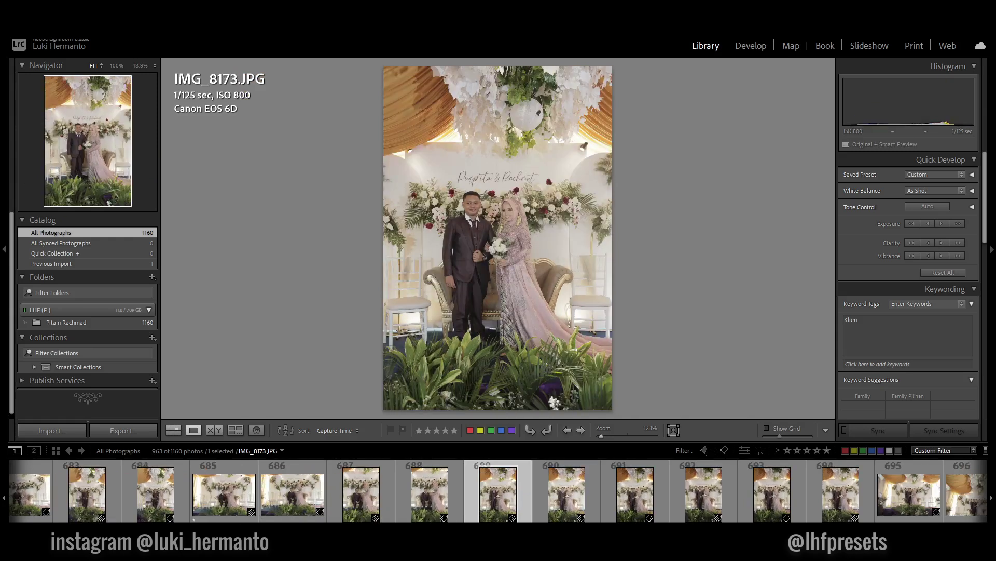
pyautogui.press('Right')
pyautogui.press('Left')
pyautogui.press('1')
pyautogui.press('Right')
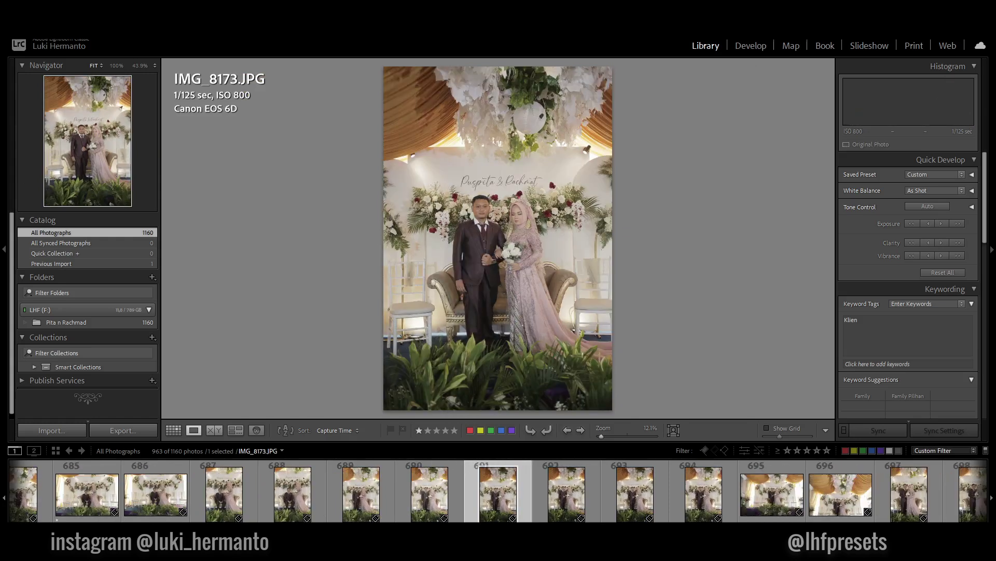
pyautogui.press('Left')
pyautogui.press('1')
pyautogui.press('Right')
pyautogui.press('Right')
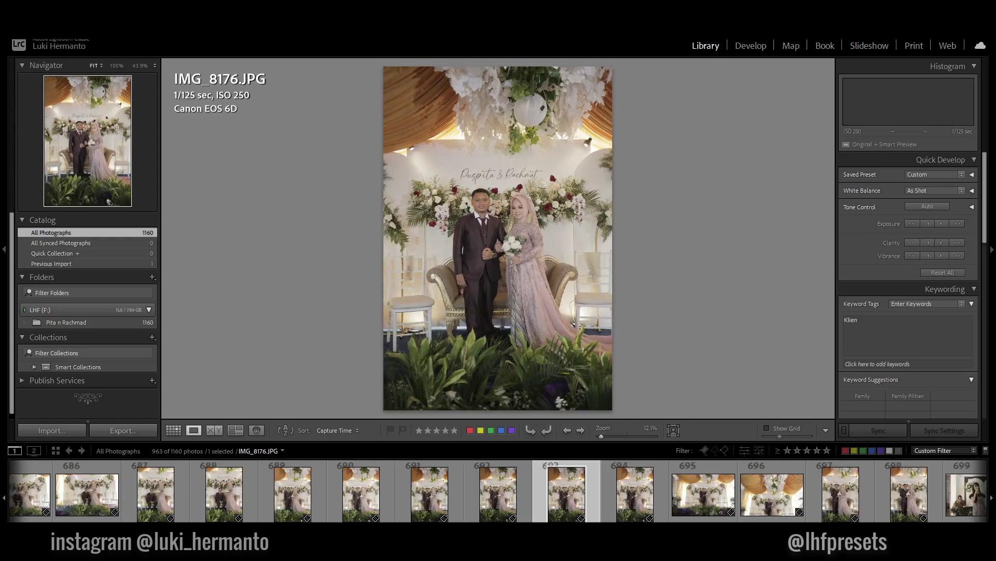
pyautogui.press('Right')
pyautogui.press('1')
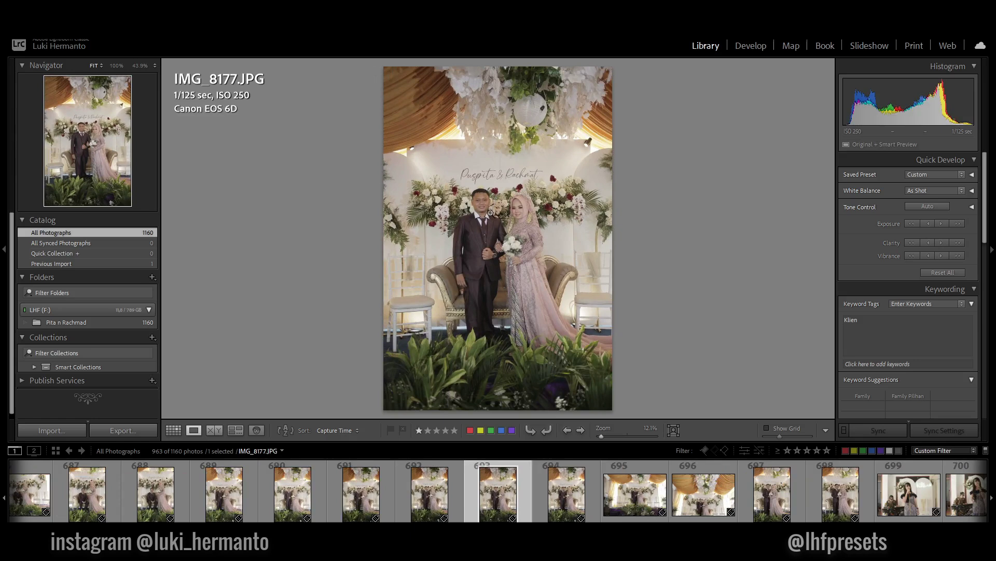
# - Rate IMG_8179, IMG_8180 and the following photo one star
pyautogui.press('Right')
pyautogui.press('Right')
pyautogui.press('Left')
pyautogui.press('1')
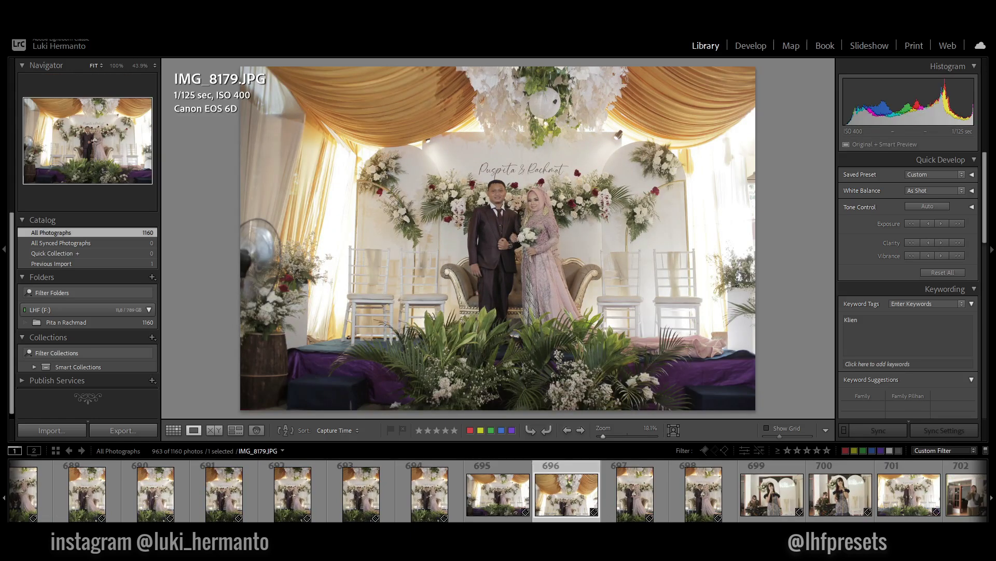
pyautogui.press('Right')
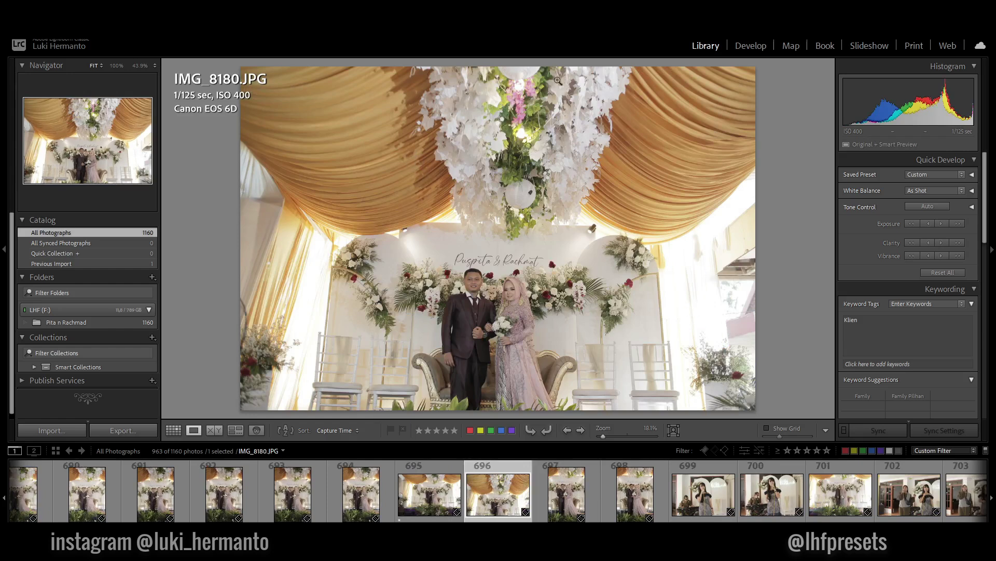
pyautogui.press('1')
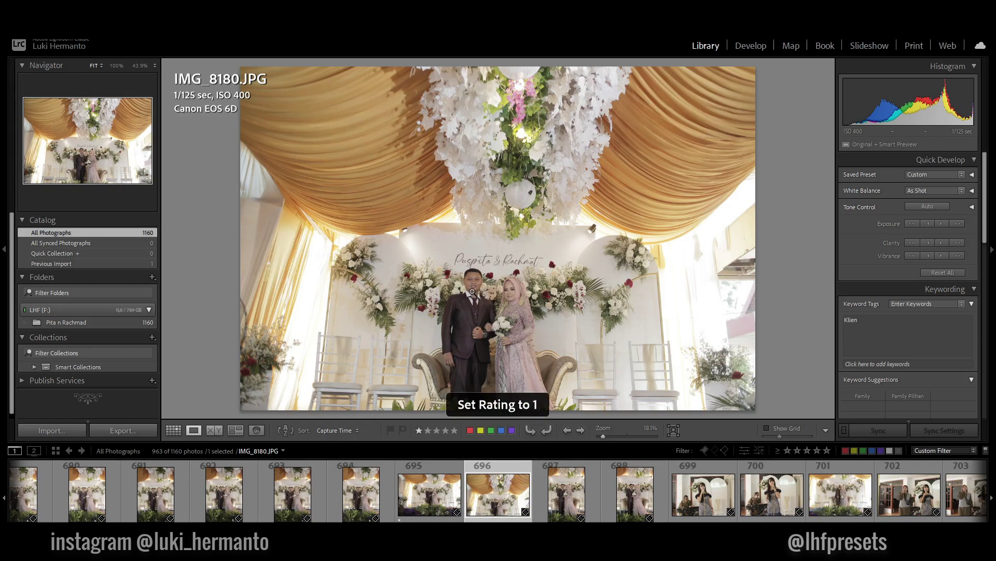
pyautogui.press('Right')
pyautogui.press('Right')
pyautogui.press('Left')
pyautogui.press('1')
pyautogui.press('Right')
pyautogui.press('Right')
pyautogui.press('Right')
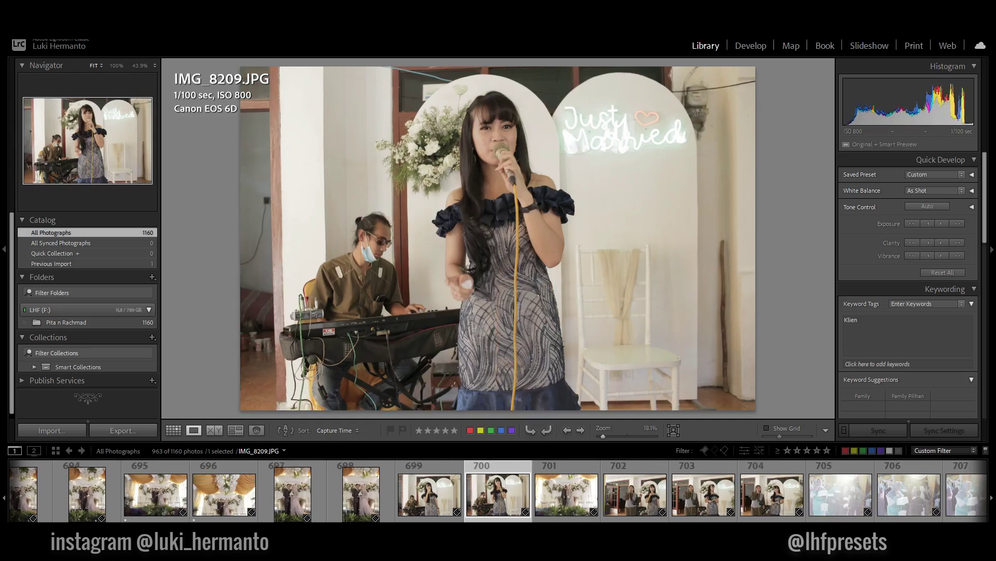
# - Rate the singer photo, the couple photo, IMG_8217 and IMG_8218 one star
pyautogui.press('Left')
pyautogui.press('1')
pyautogui.press('Right')
pyautogui.press('Right')
pyautogui.press('Right')
pyautogui.press('Left')
pyautogui.press('1')
pyautogui.press('Right')
pyautogui.press('Right')
pyautogui.press('Left')
pyautogui.press('1')
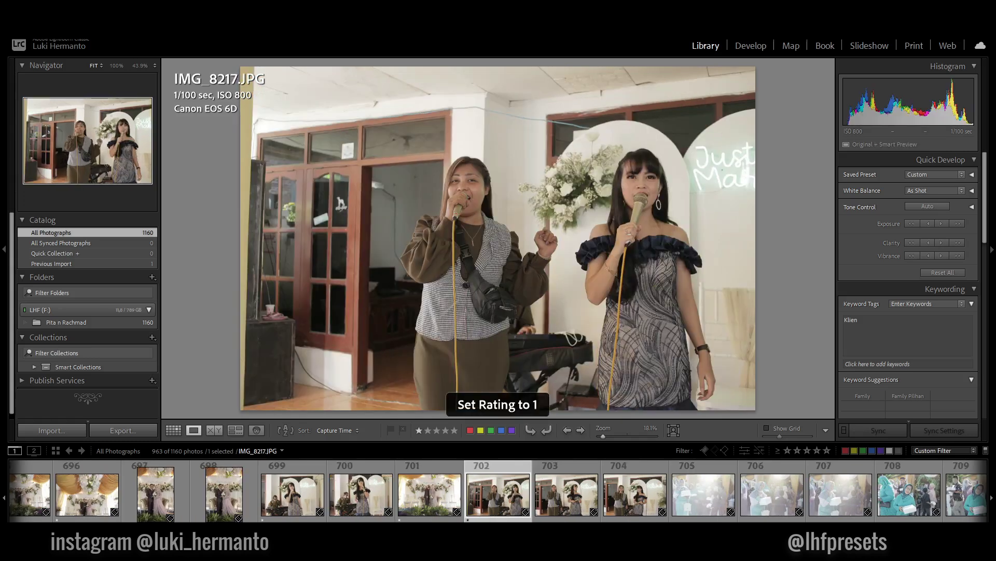
pyautogui.press('Right')
pyautogui.press('Right')
pyautogui.press('1')
pyautogui.press('Right')
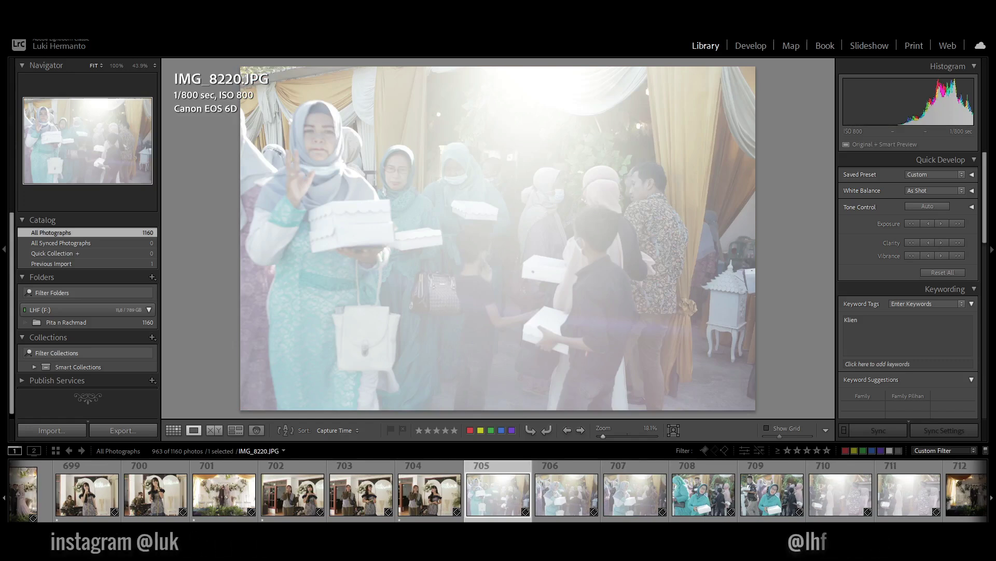
# - Browse guest photos IMG_8221 through IMG_8225 without rating, comparing neighbouring shots
pyautogui.press('Right')
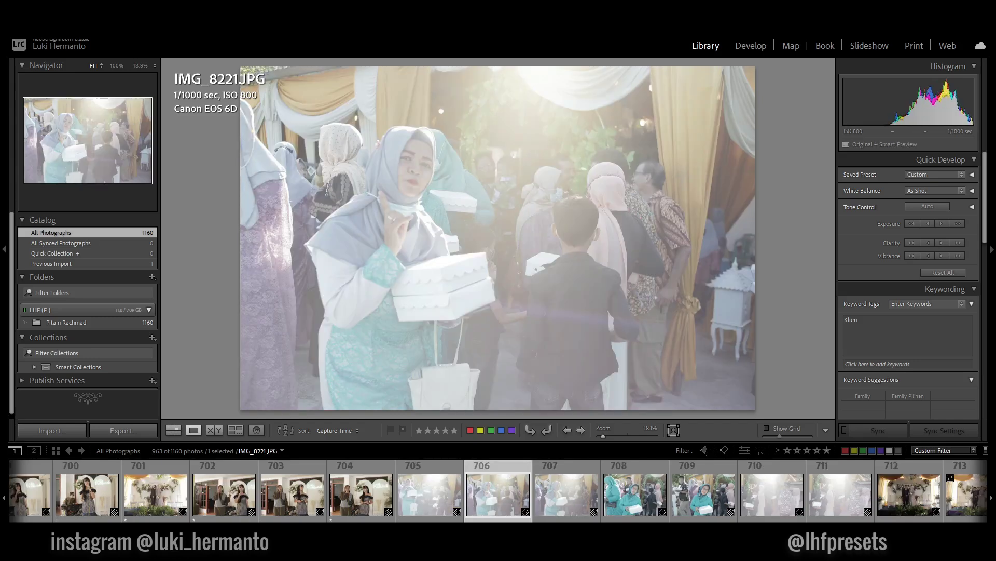
pyautogui.press('Right')
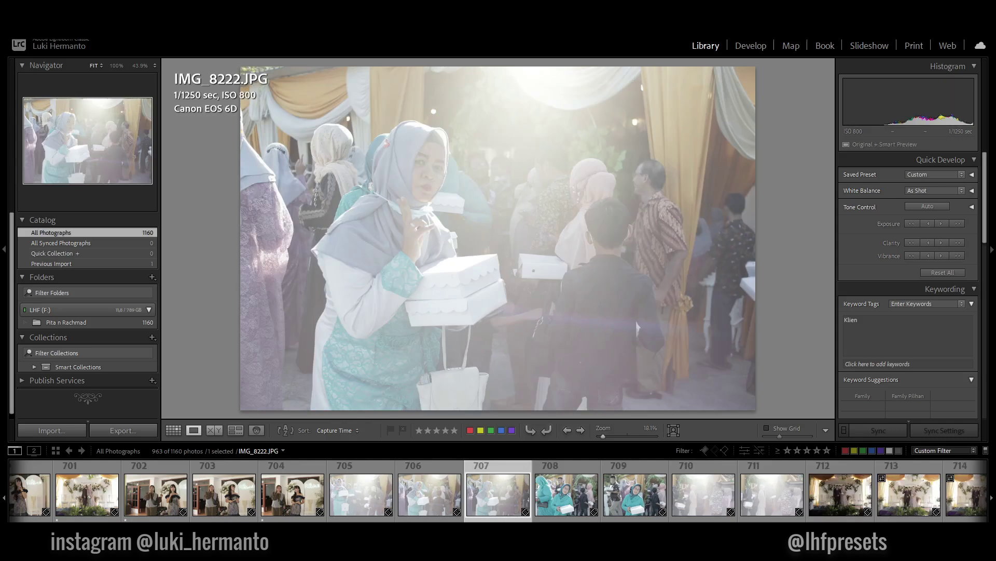
pyautogui.press('Right')
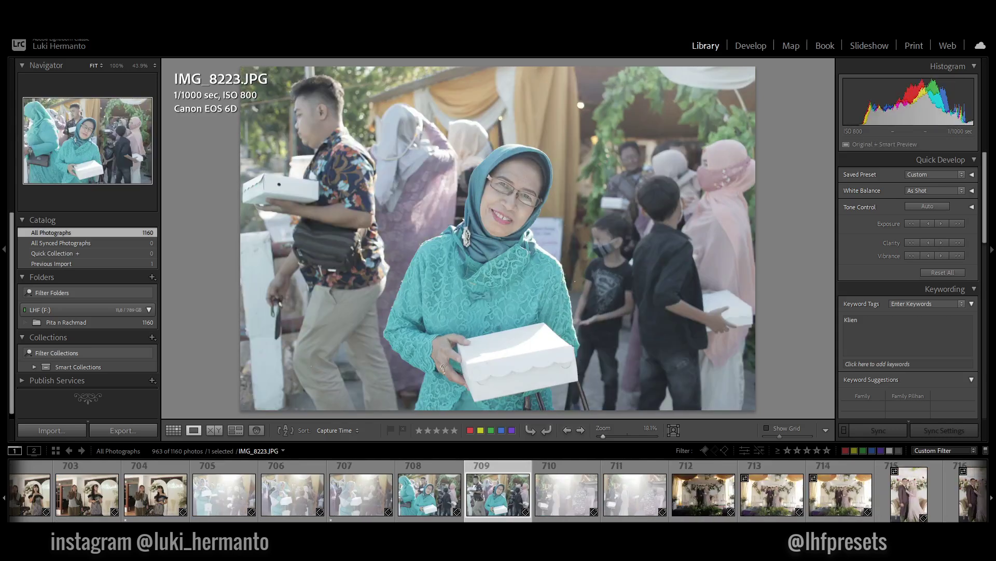
pyautogui.press('Right')
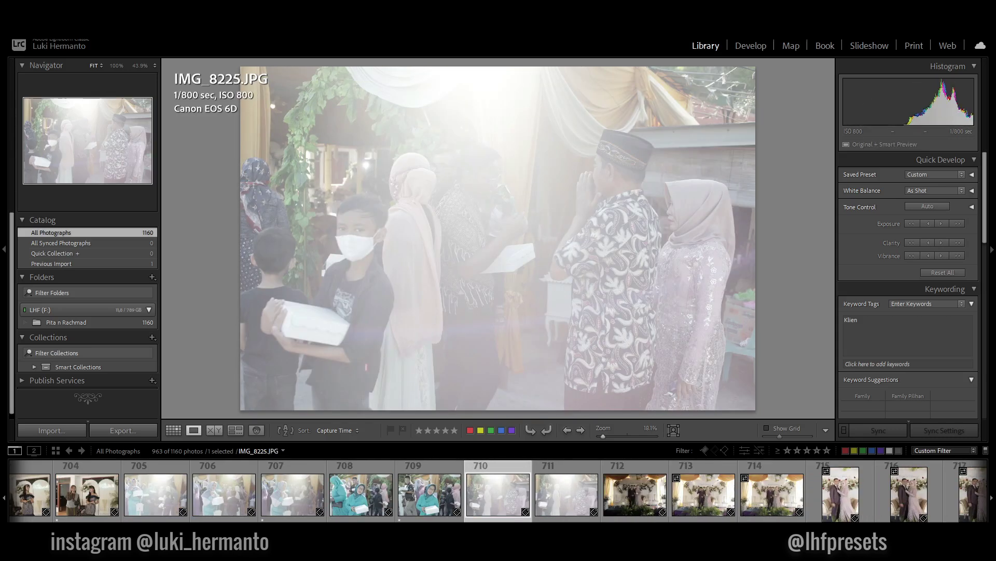
pyautogui.press('Left')
pyautogui.press('Left')
pyautogui.press('Left')
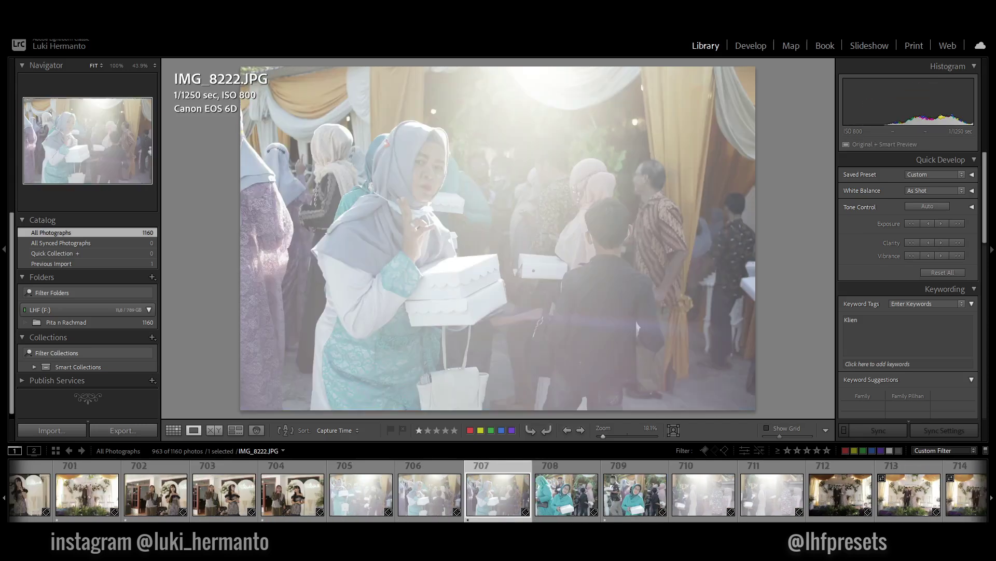
pyautogui.press('Left')
pyautogui.press('Right')
pyautogui.press('Right')
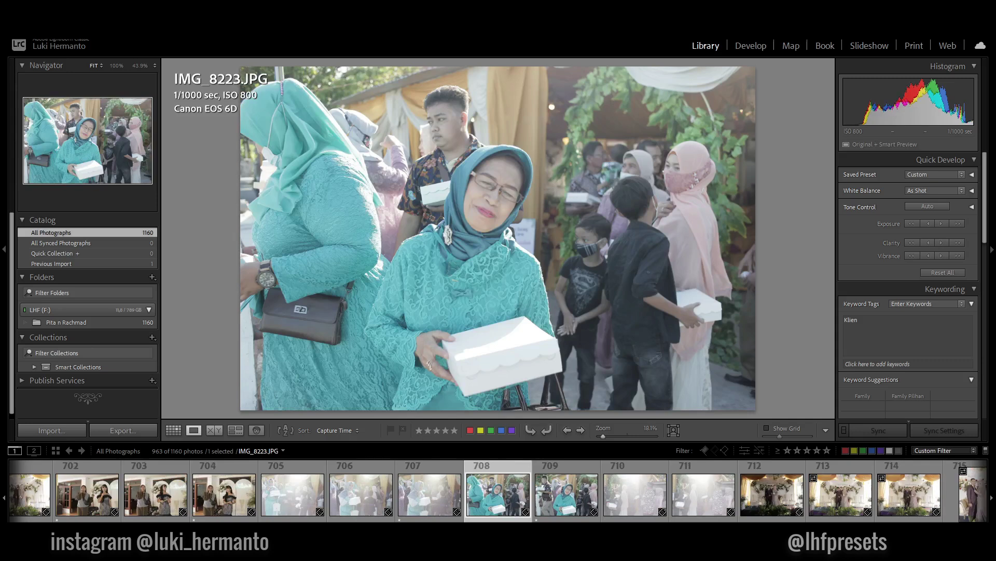
pyautogui.press('Right')
pyautogui.press('Right')
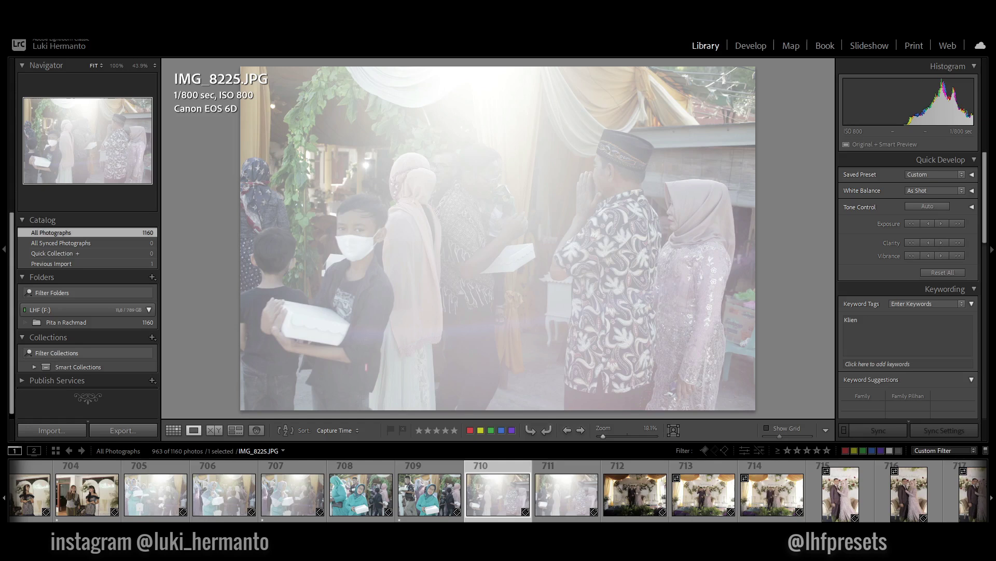
pyautogui.press('Right')
pyautogui.press('Left')
pyautogui.press('Right')
# - Give two of the stage portraits after IMG_8227 two-star ratings
pyautogui.press('Right')
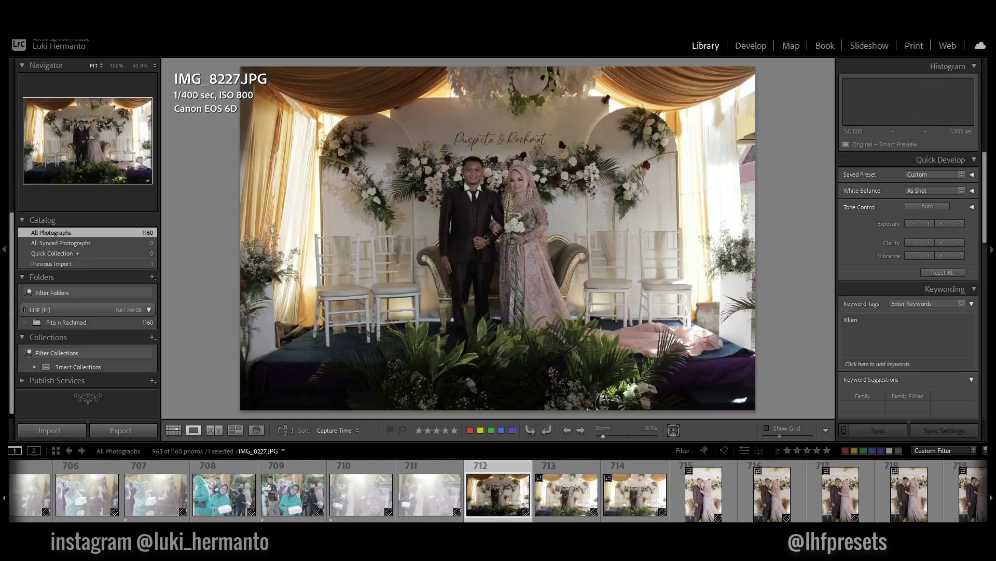
pyautogui.press('Right')
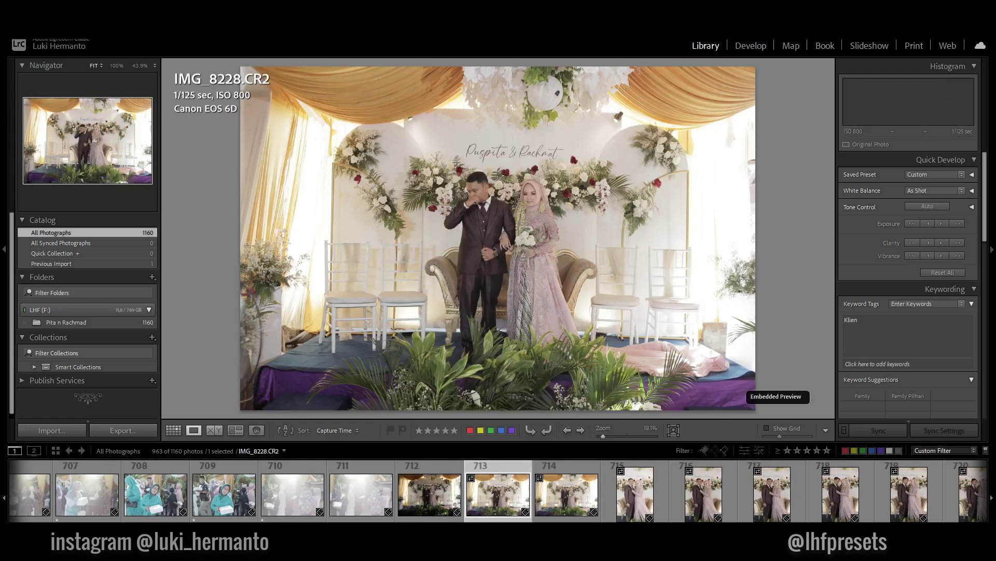
pyautogui.press('Right')
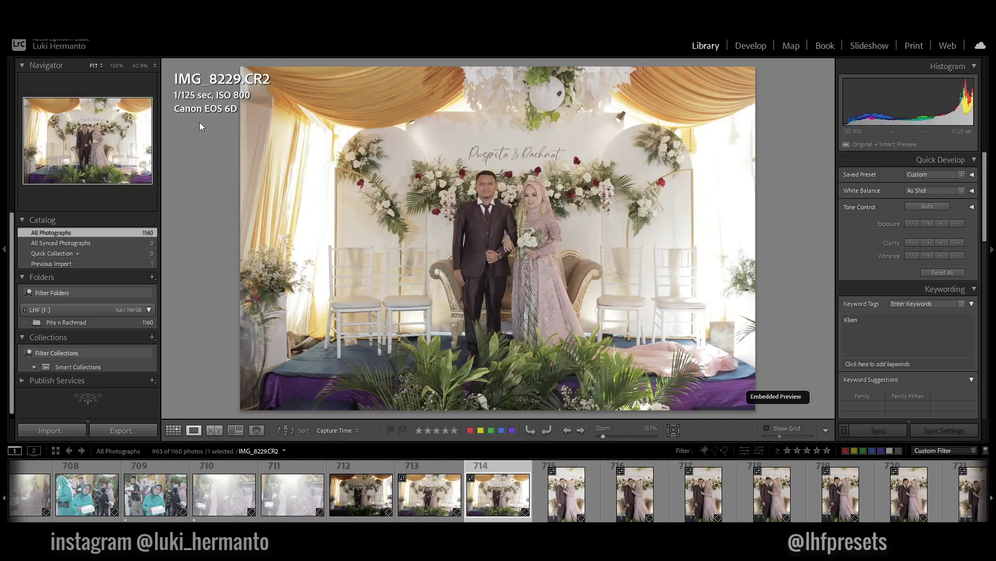
pyautogui.press('1')
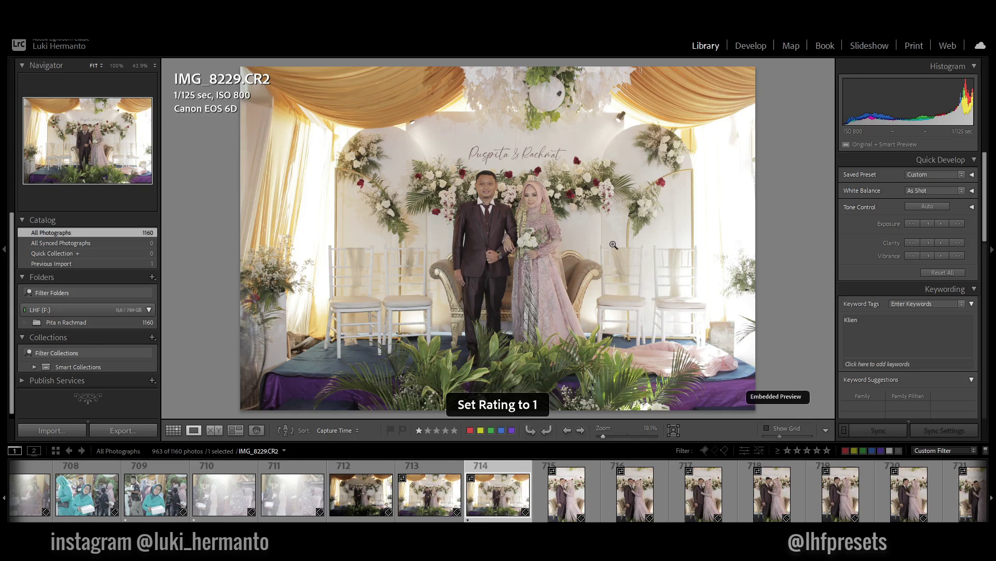
pyautogui.press('2')
pyautogui.press('Right')
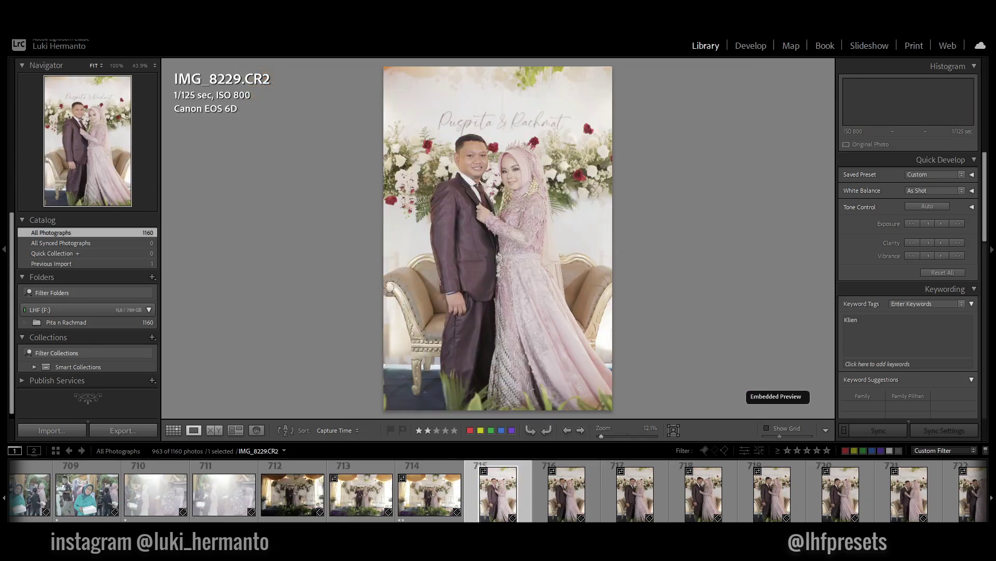
pyautogui.press('Right')
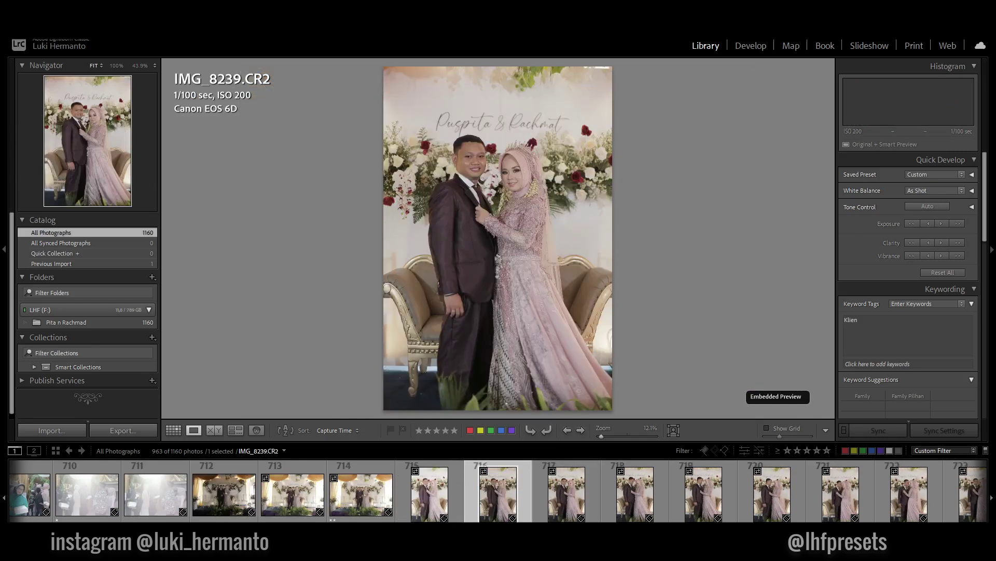
pyautogui.press('2')
pyautogui.press('Right')
# - Rate IMG_8240, IMG_8242 and IMG_8245 one star
pyautogui.press('Right')
pyautogui.press('Left')
pyautogui.press('1')
pyautogui.press('Right')
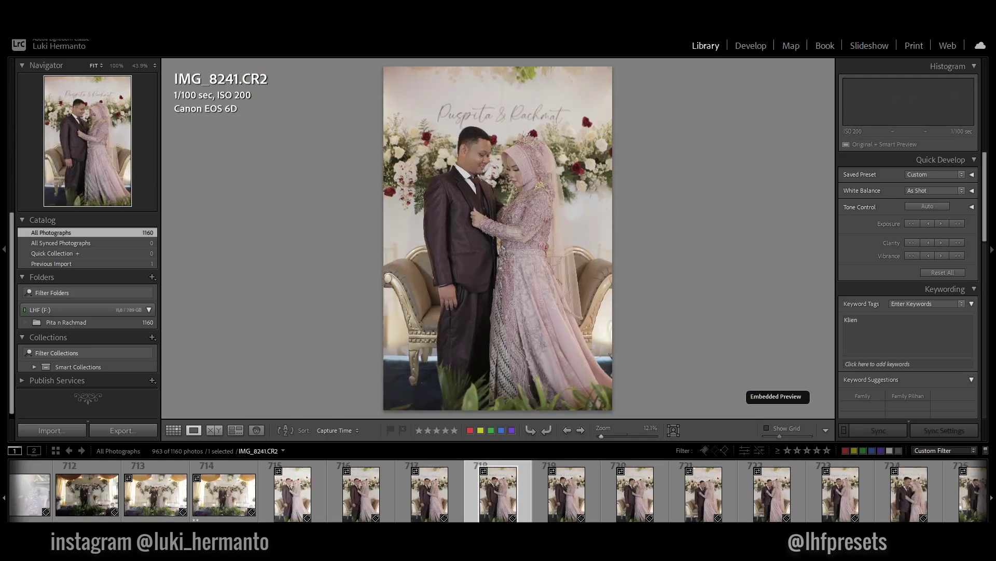
pyautogui.press('Right')
pyautogui.press('Right')
pyautogui.press('Left')
pyautogui.press('1')
pyautogui.press('Right')
pyautogui.press('Right')
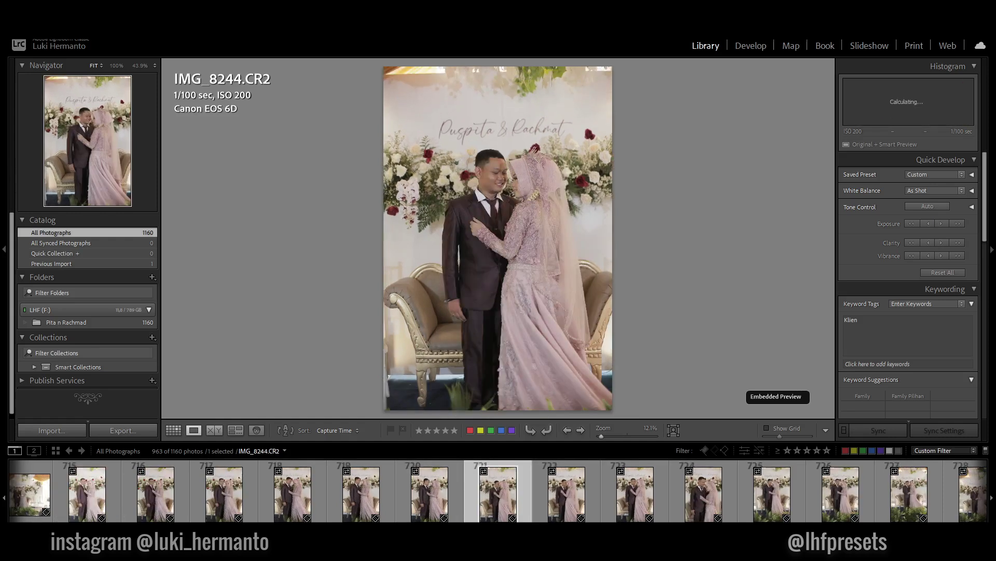
# - Keep IMG_8245 at one star and rate IMG_8246 one star
pyautogui.press('Right')
pyautogui.press('Left')
pyautogui.press('1')
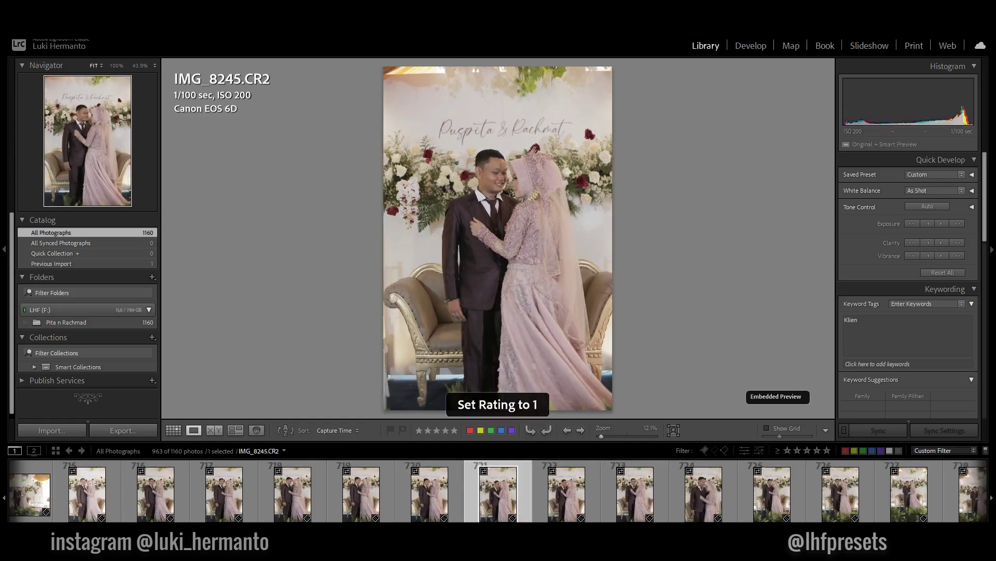
pyautogui.press('Left')
pyautogui.press('Right')
pyautogui.press('1')
pyautogui.press('Right')
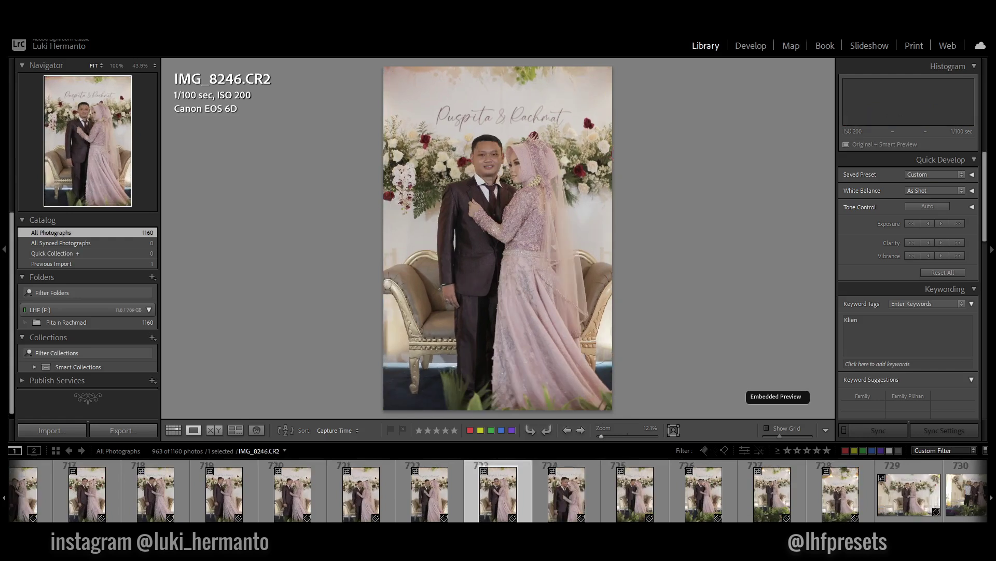
pyautogui.press('Right')
pyautogui.press('Left')
pyautogui.press('1')
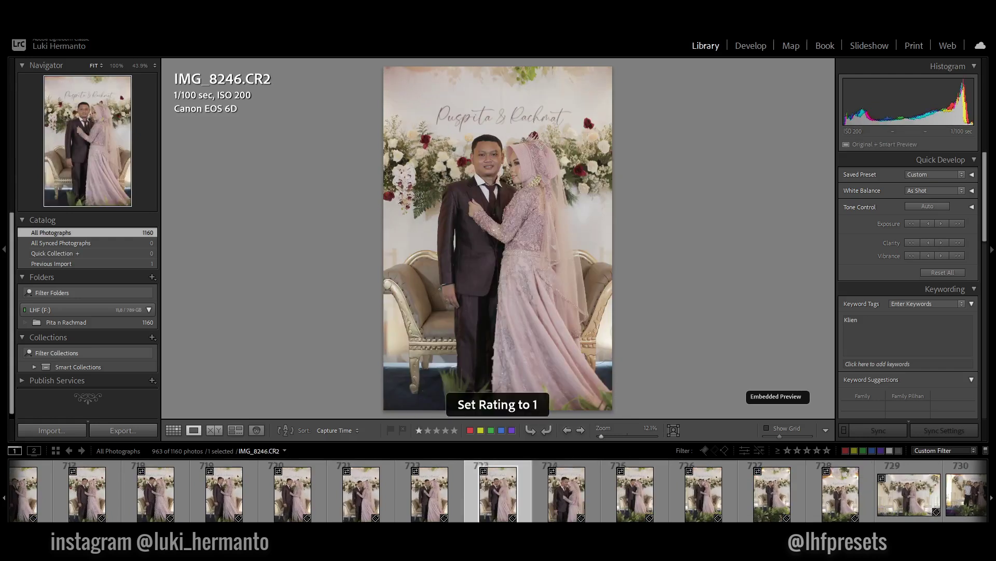
# - Rate IMG_8249 and IMG_8250 one star
pyautogui.press('Right')
pyautogui.press('Right')
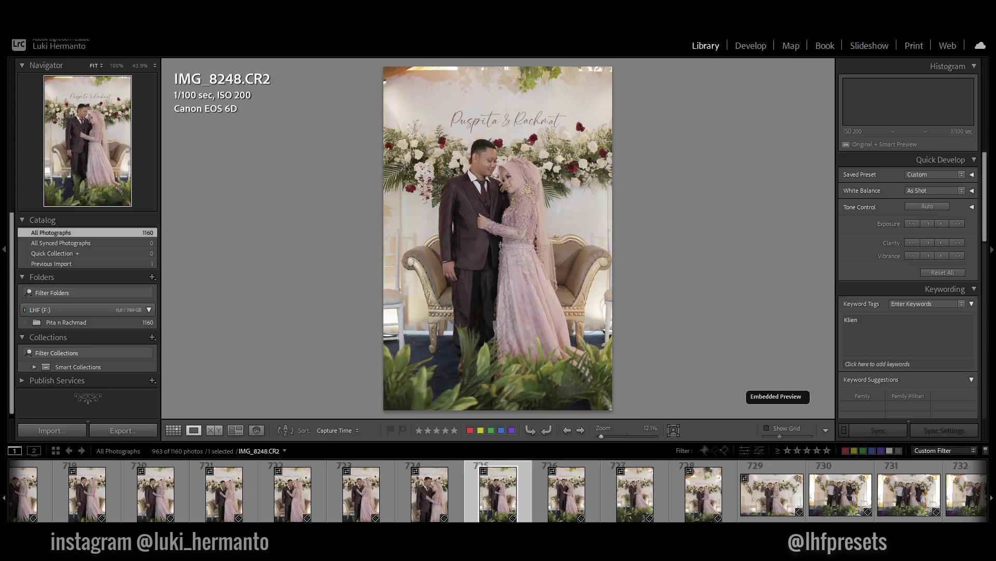
pyautogui.press('Right')
pyautogui.press('Left')
pyautogui.press('1')
pyautogui.press('Right')
pyautogui.press('Right')
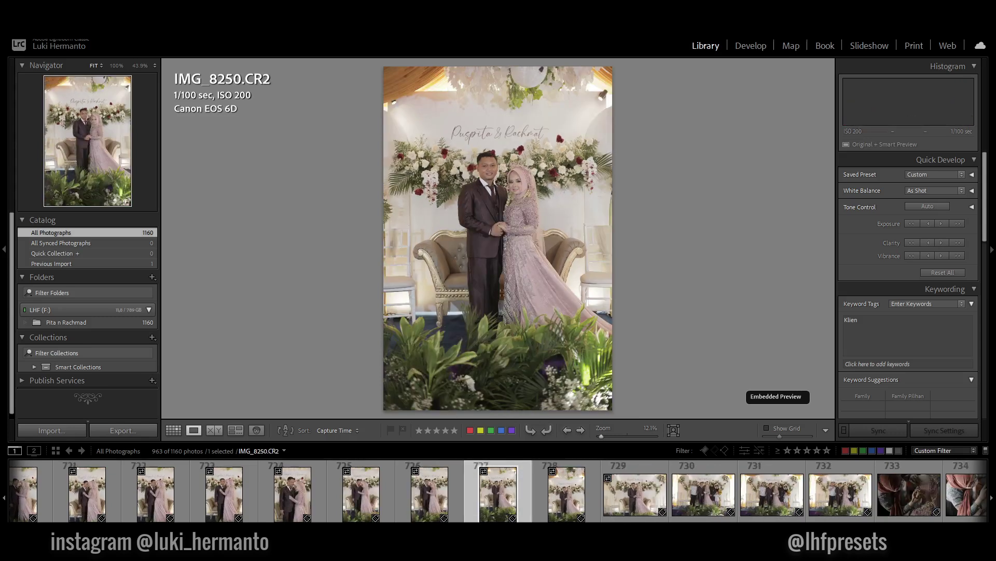
# - Delete the rejected IMG_8251 from the catalog and from disk
pyautogui.press('Right')
pyautogui.press('Left')
pyautogui.press('1')
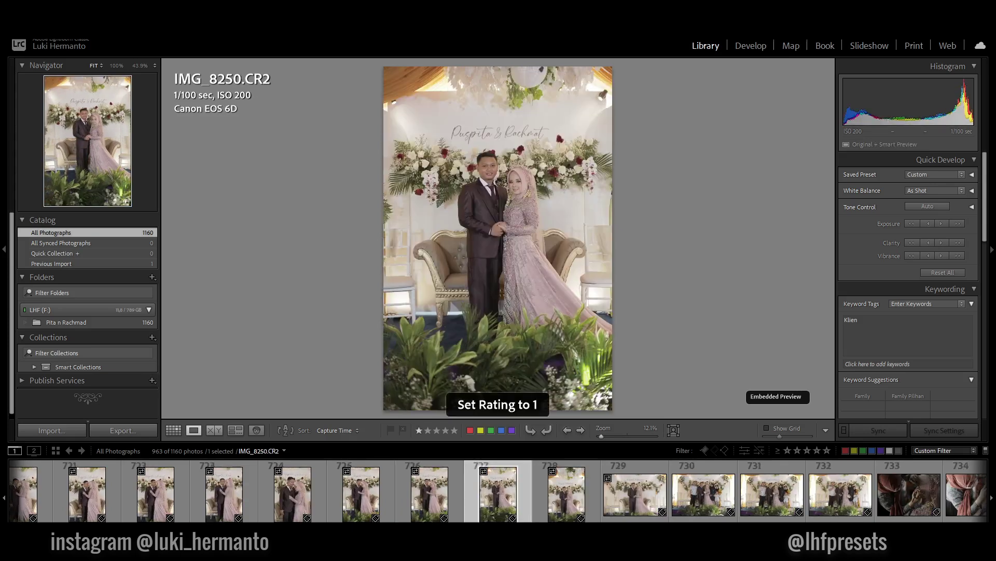
pyautogui.press('Right')
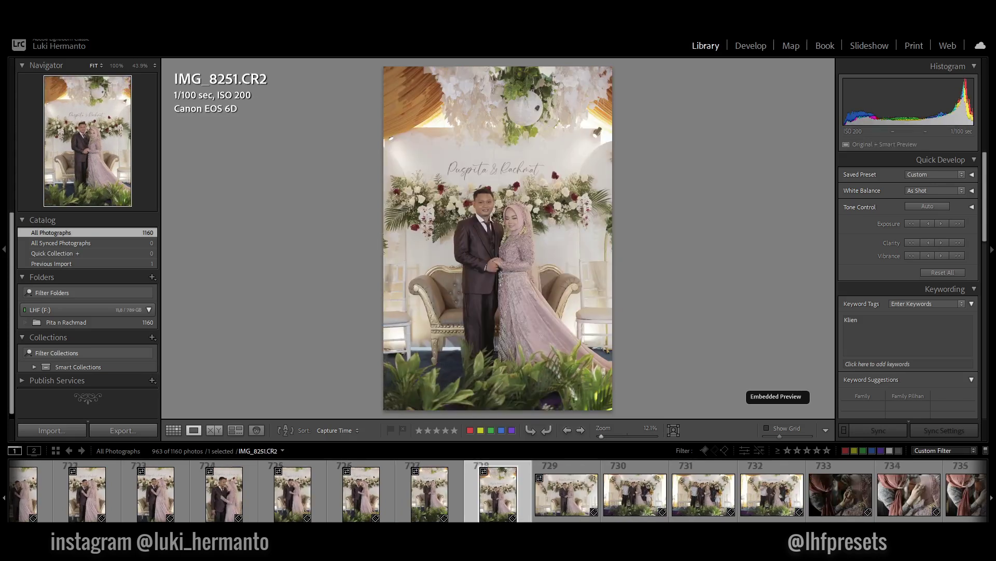
pyautogui.press('Right')
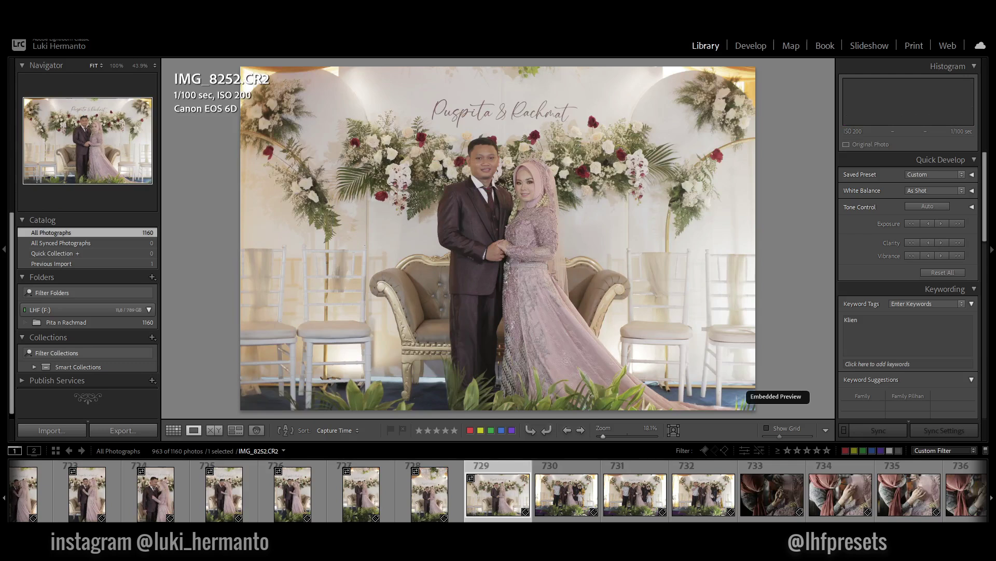
pyautogui.press('Left')
pyautogui.press('Delete')
pyautogui.press('Return')
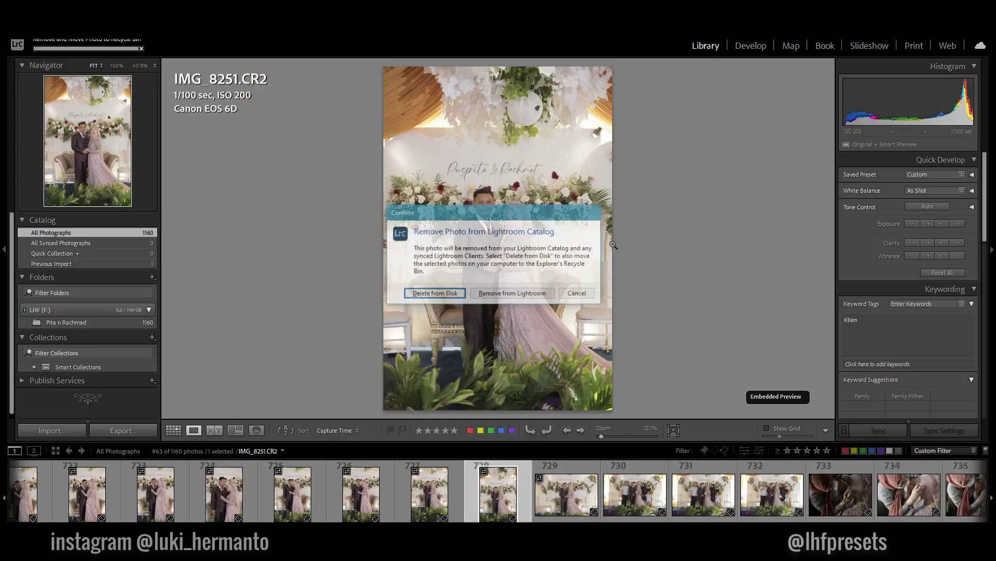
# - Rate the horizontal couple portrait IMG_8252 two stars
pyautogui.press('Right')
pyautogui.press('Left')
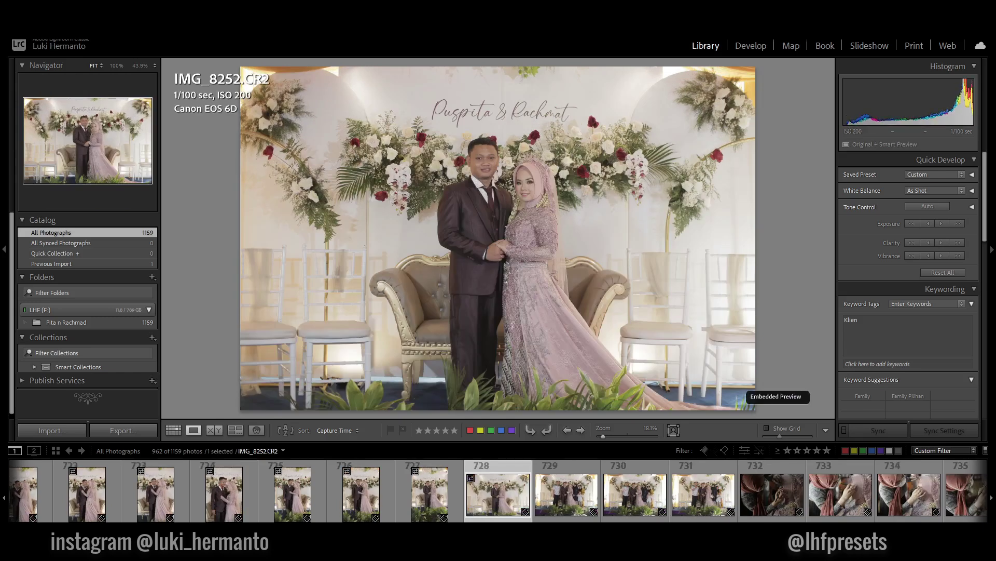
pyautogui.press('2')
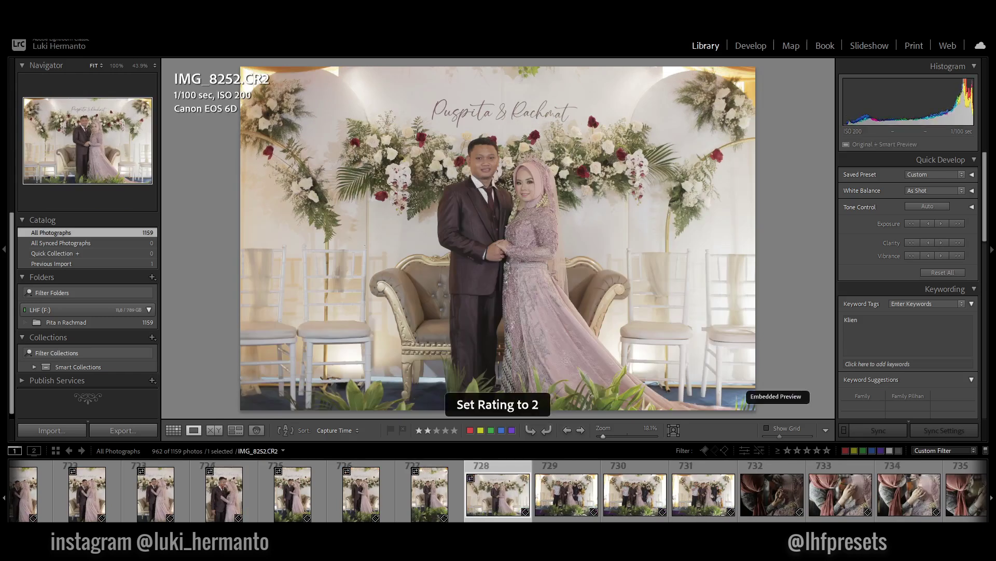
pyautogui.press('Right')
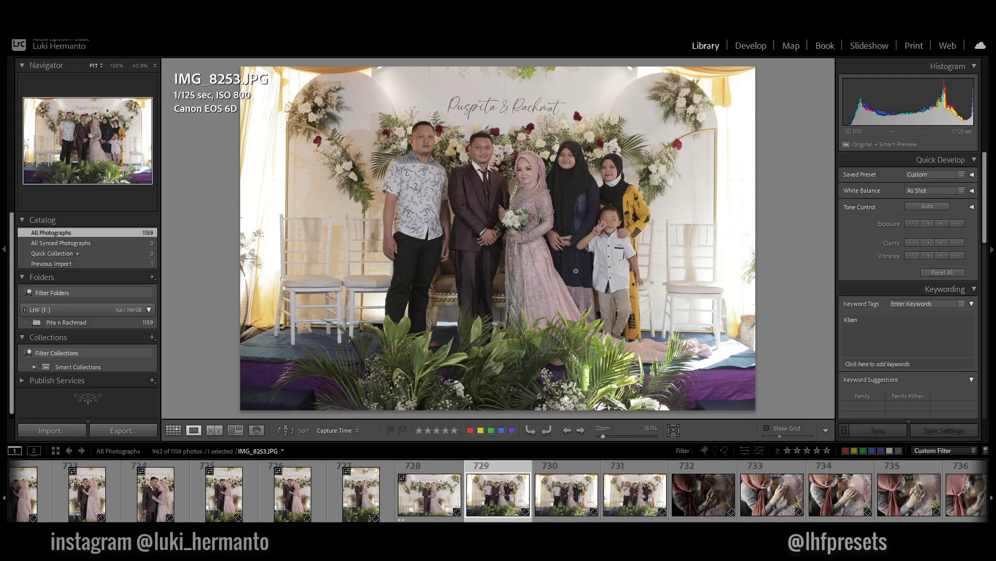
# - In Grid view, tag the three family group photos with Family and Family Pilihan keywords
pyautogui.click(554, 251)
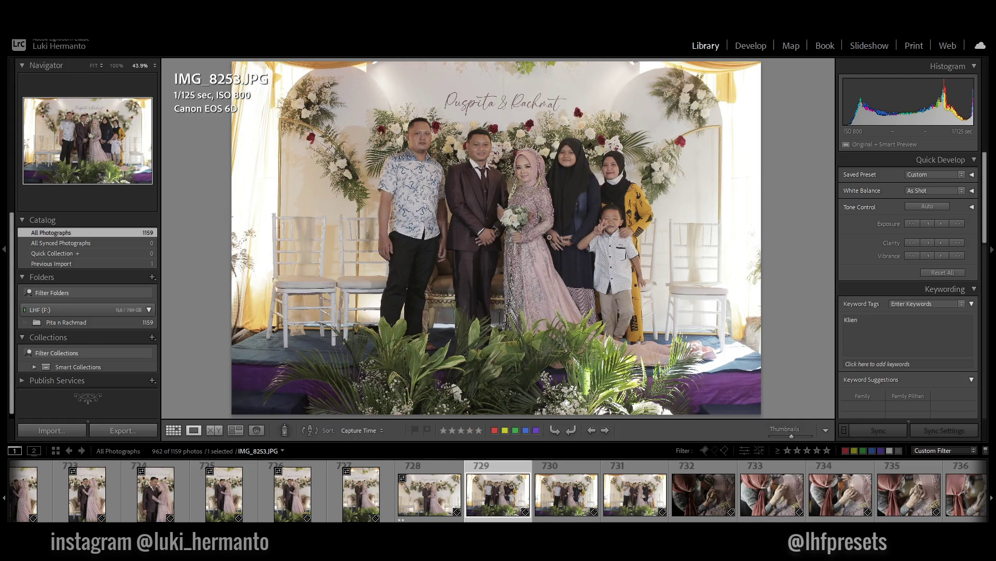
pyautogui.press('g')
pyautogui.scroll(-1, 554, 247)
pyautogui.scroll(-1, 556, 247)
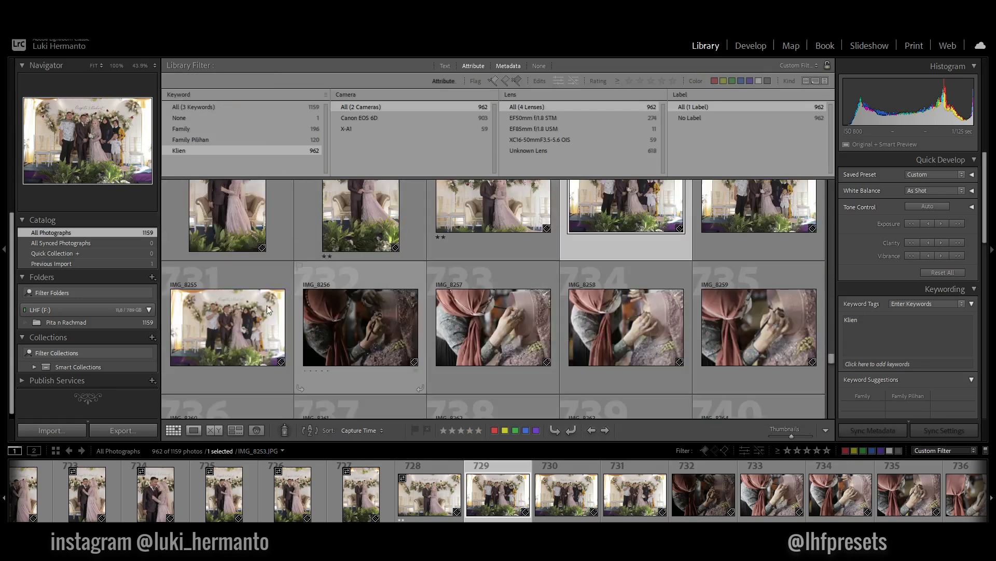
pyautogui.keyDown('shift'); pyautogui.click(235, 316); pyautogui.keyUp('shift')
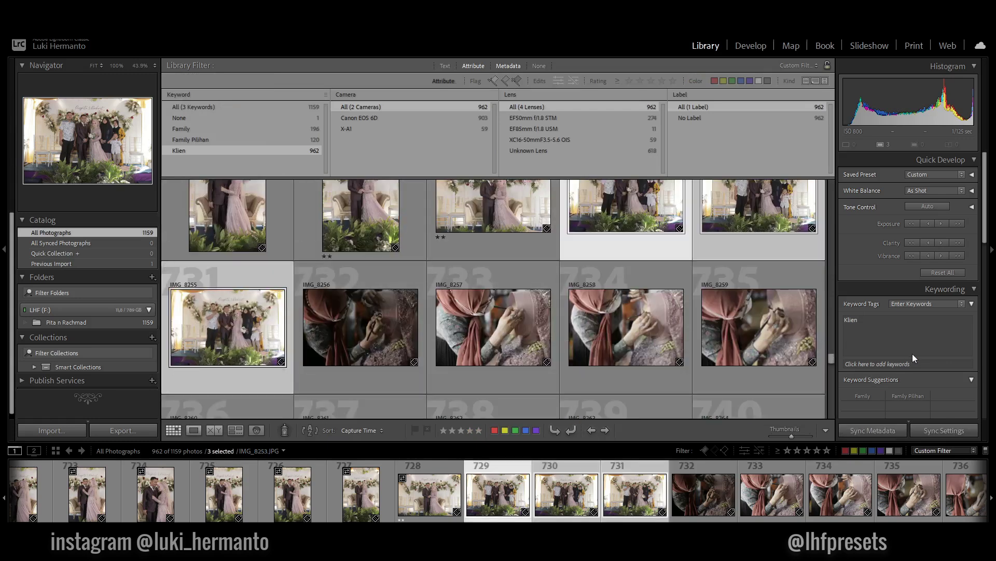
pyautogui.click(863, 396)
pyautogui.click(869, 395)
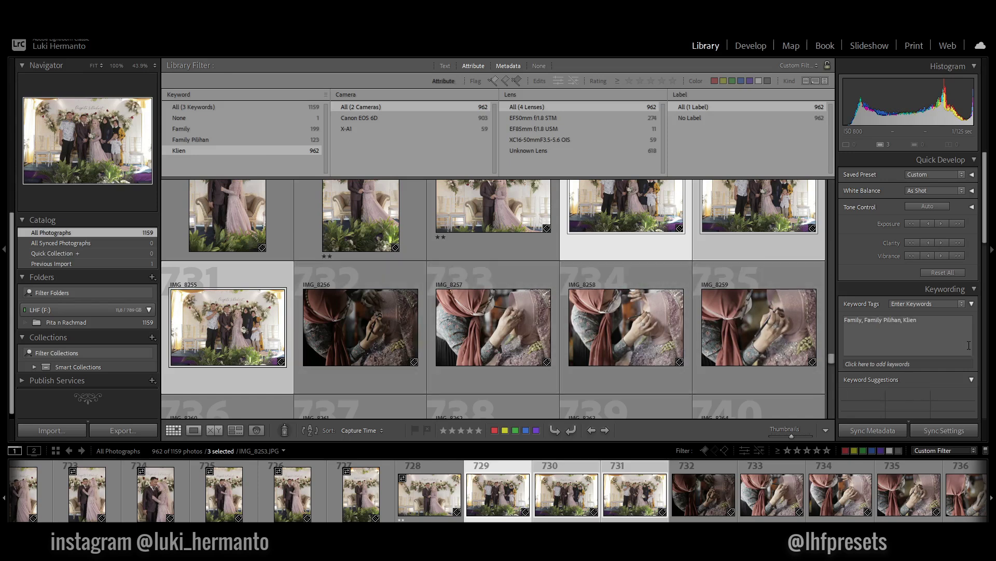
# - Remove the Klien keyword from them and show IMG_8256 in Loupe view
pyautogui.scroll(-5, 976, 347)
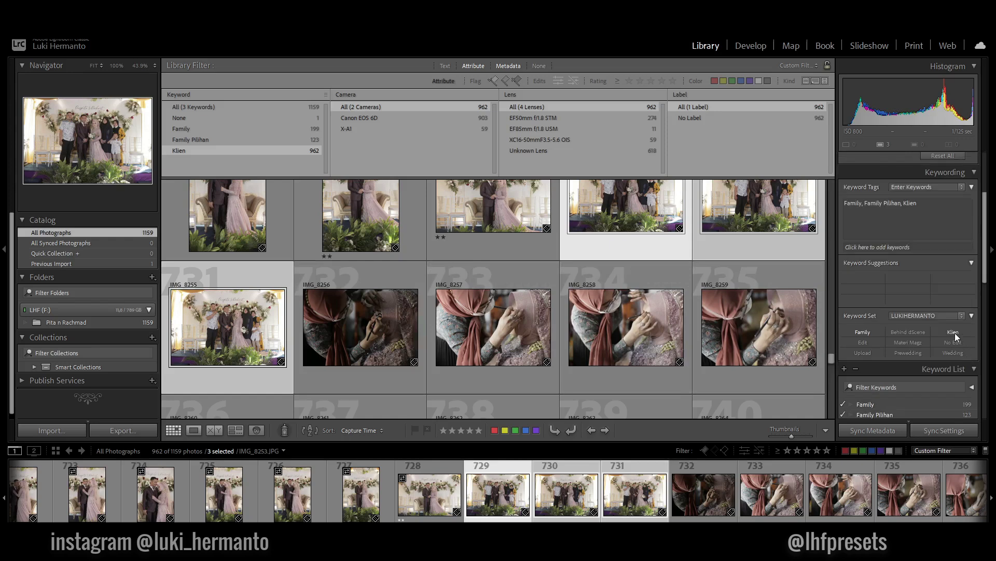
pyautogui.click(955, 332)
pyautogui.doubleClick(605, 234)
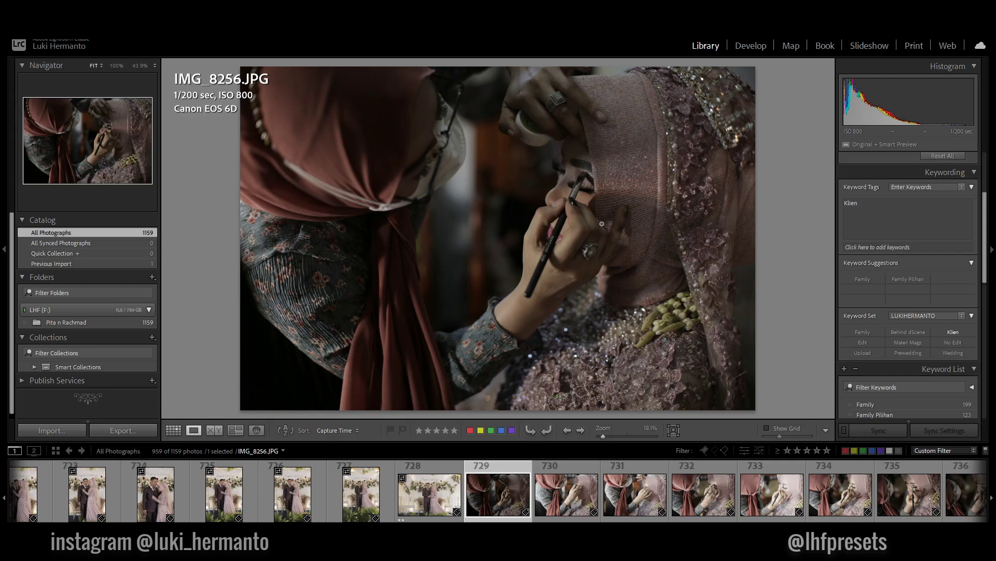
# - Review the first bridal-makeup shots from IMG_8256, comparing neighbouring frames
pyautogui.press('Right')
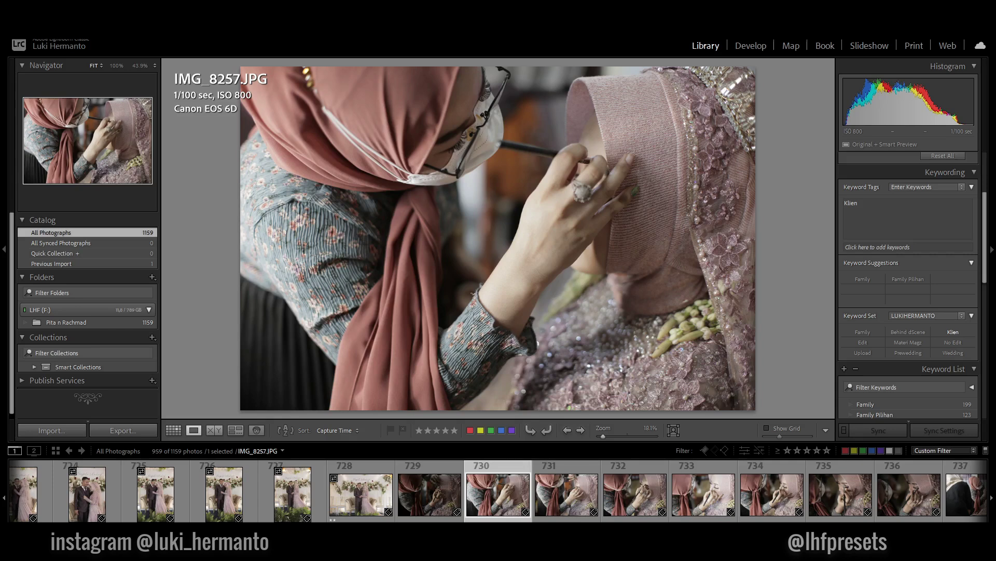
pyautogui.press('Left')
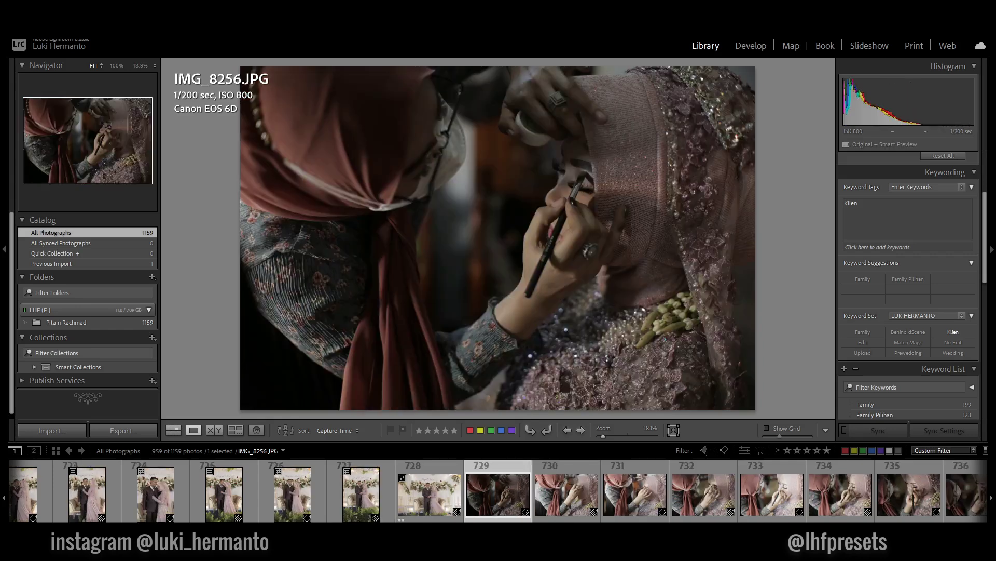
pyautogui.press('Right')
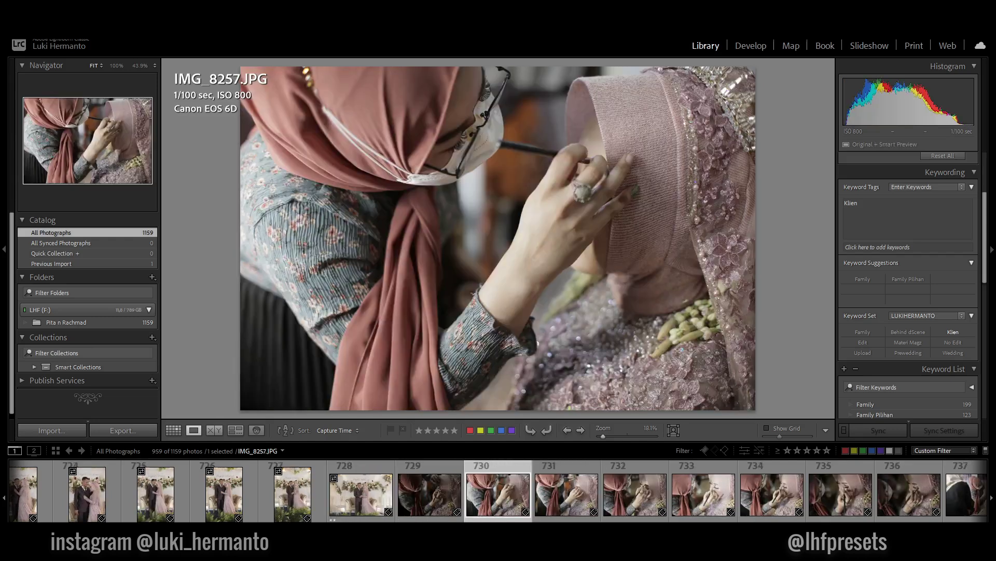
pyautogui.press('Right')
pyautogui.press('Right')
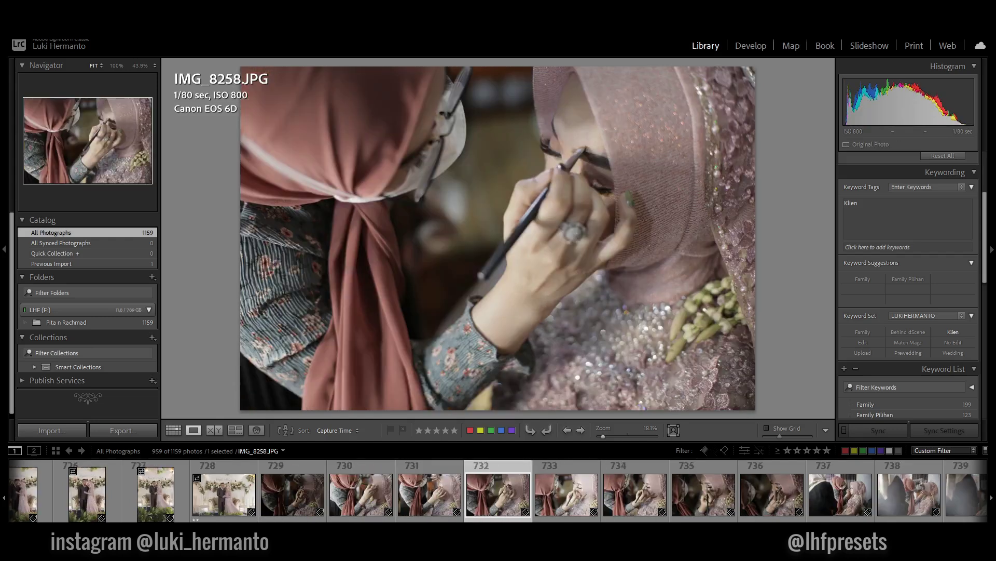
pyautogui.press('Right')
pyautogui.press('Left')
pyautogui.press('Right')
# - Give one star to the keepers through IMG_8262, plus IMG_8263 and IMG_8264
pyautogui.press('1')
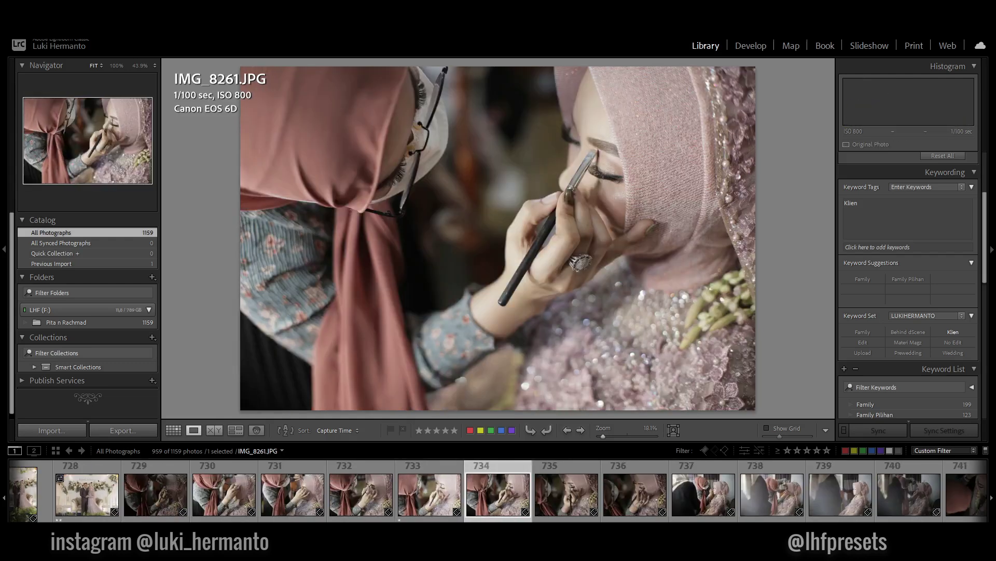
pyautogui.press('1')
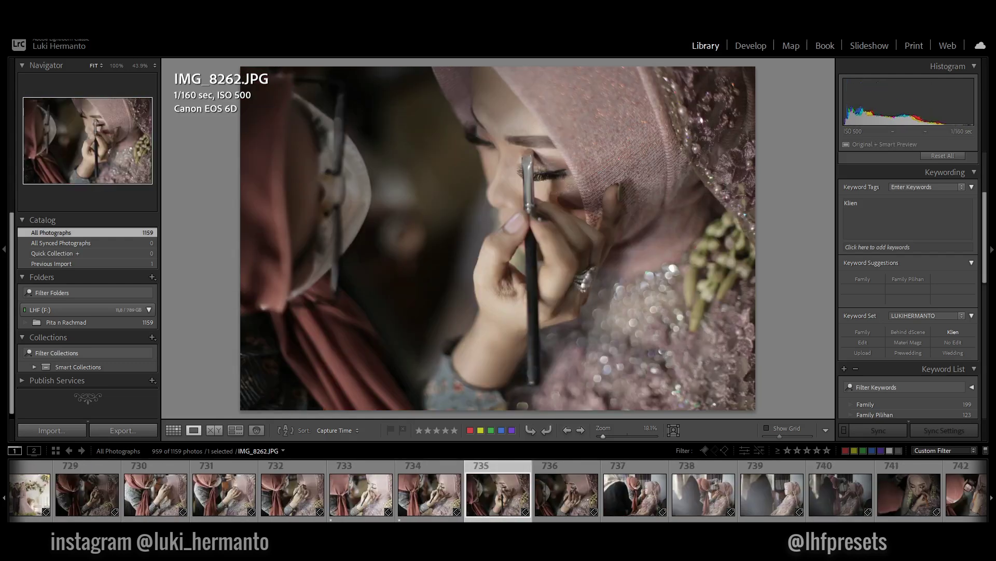
pyautogui.press('1')
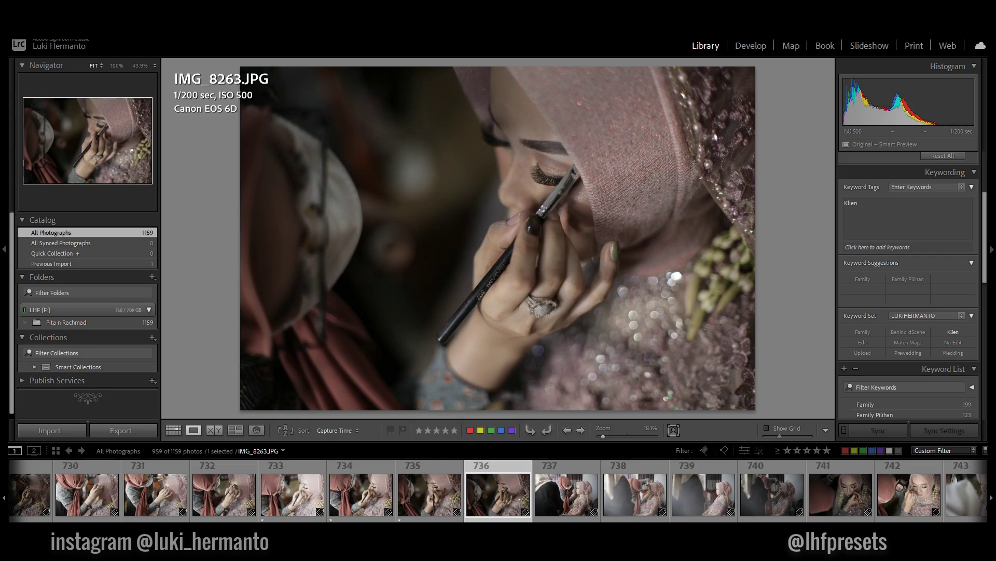
pyautogui.press('Right')
pyautogui.press('Left')
pyautogui.press('1')
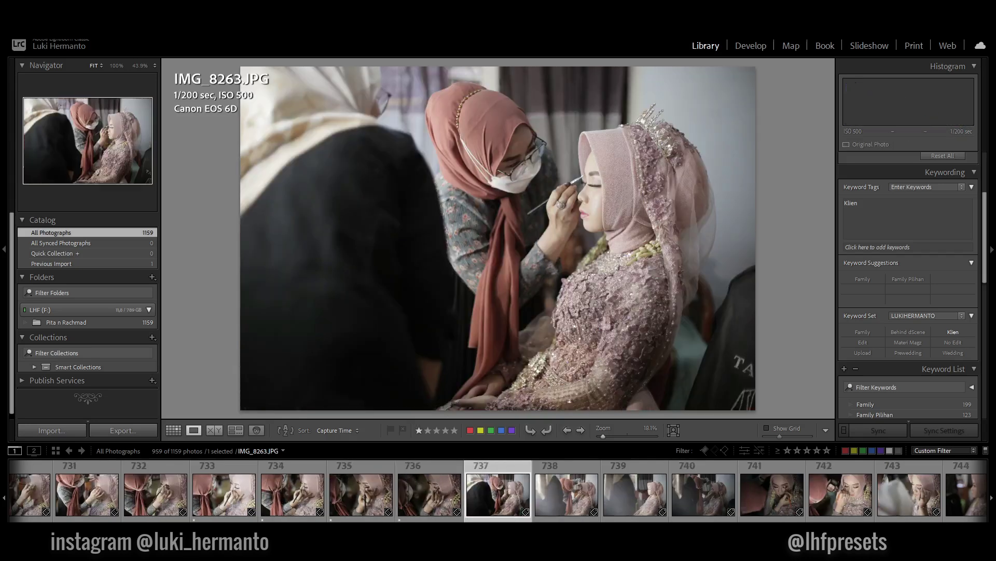
pyautogui.press('1')
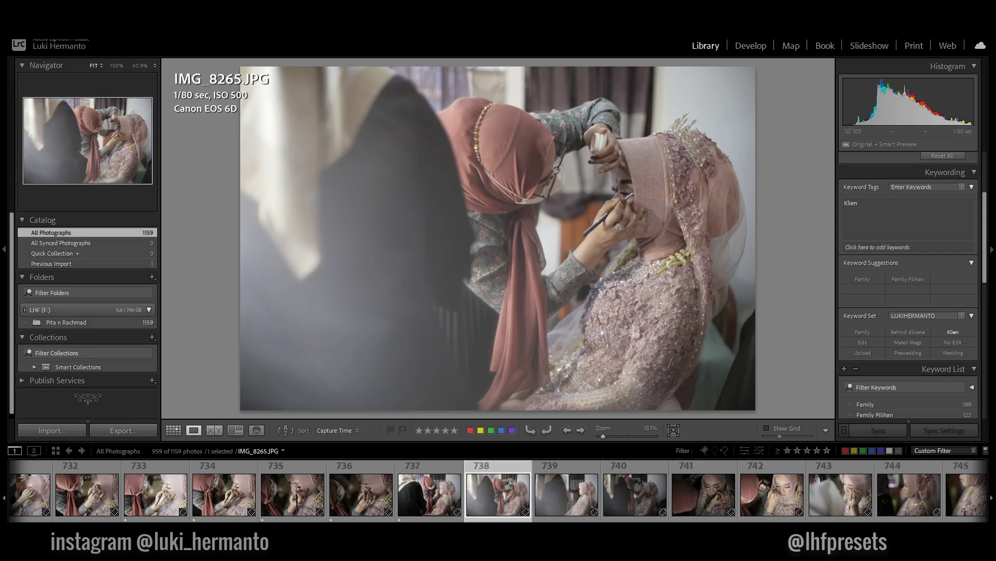
# - Skip ahead and rate IMG_8268 and IMG_8270 one star
pyautogui.press('Right')
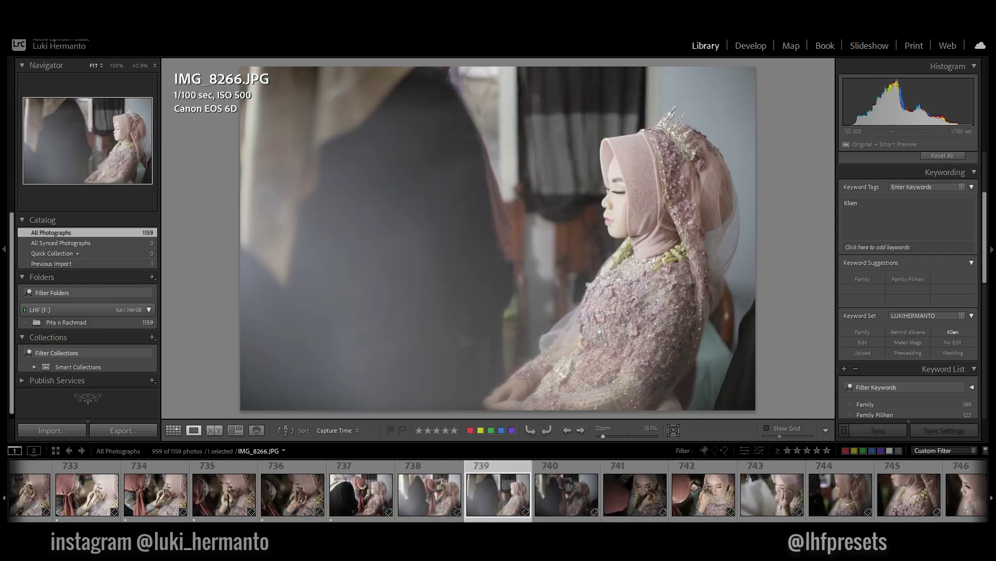
pyautogui.press('Right')
pyautogui.press('Right')
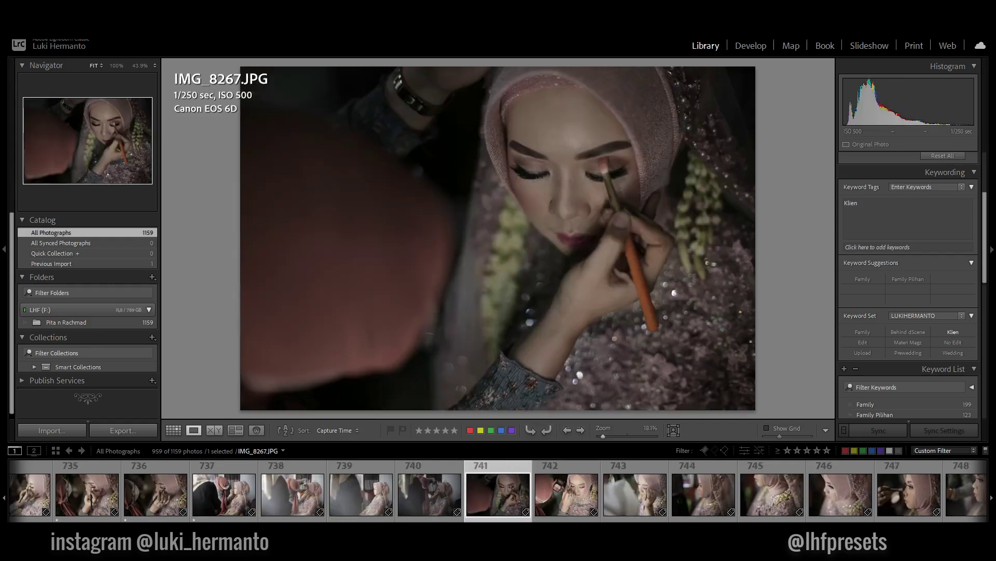
pyautogui.press('Right')
pyautogui.press('Left')
pyautogui.press('1')
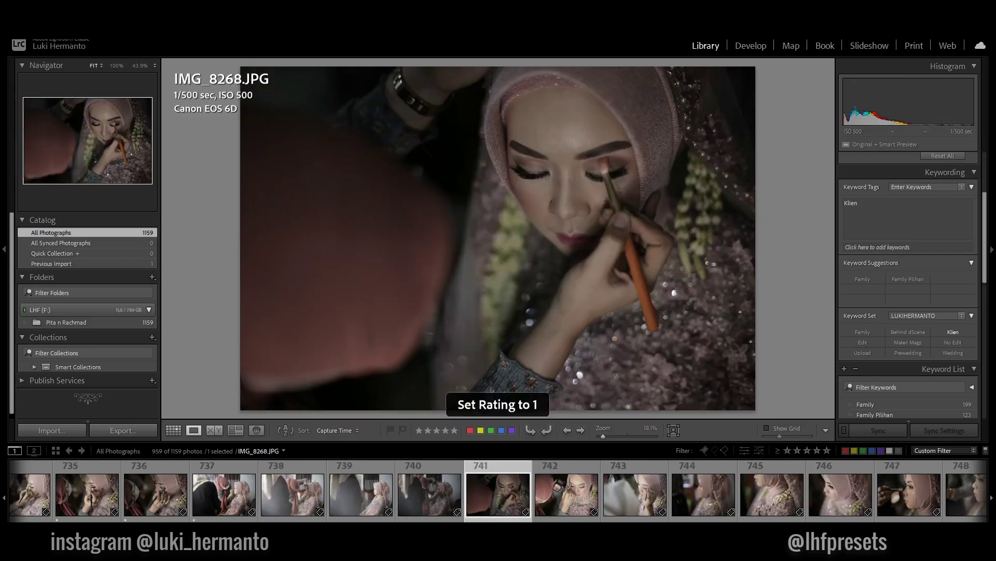
pyautogui.press('Right')
# - Give IMG_8272 two stars and IMG_8273 one star
pyautogui.press('Right')
pyautogui.press('1')
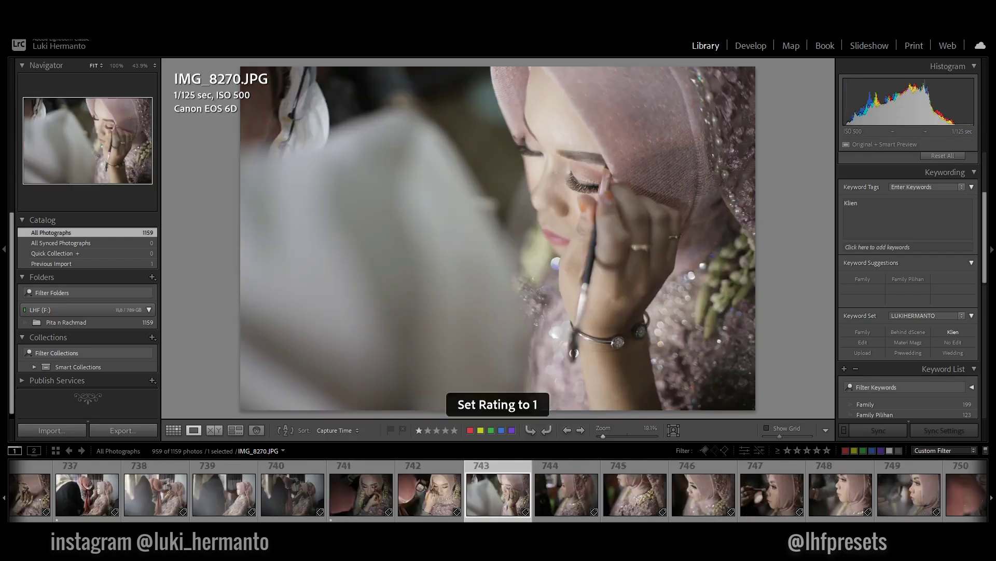
pyautogui.press('Right')
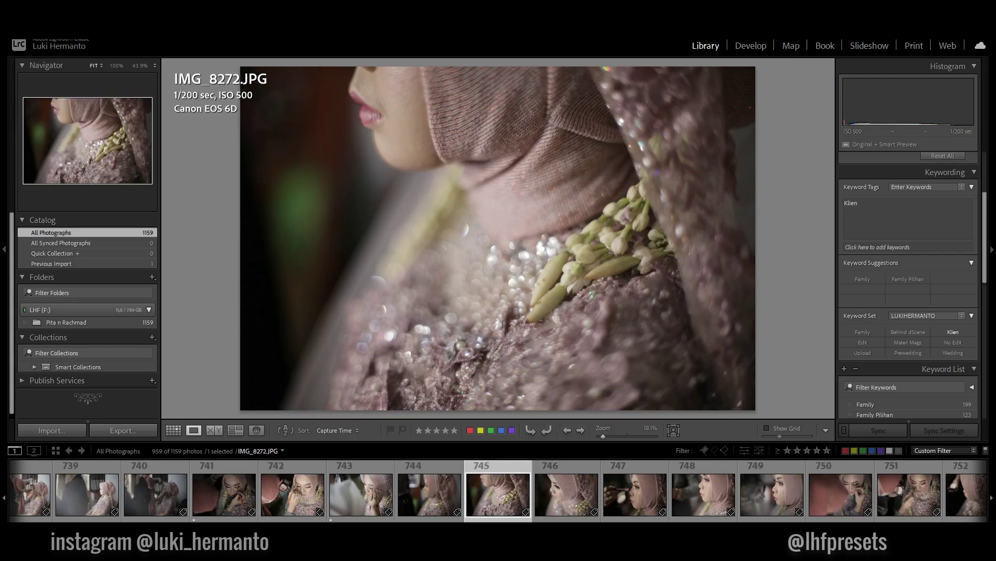
pyautogui.press('2')
pyautogui.press('Right')
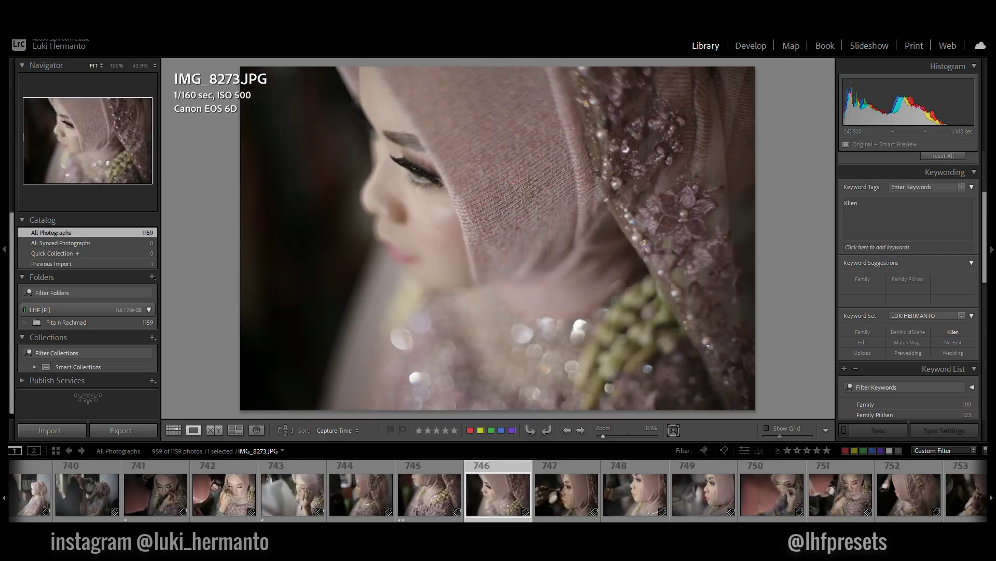
pyautogui.press('1')
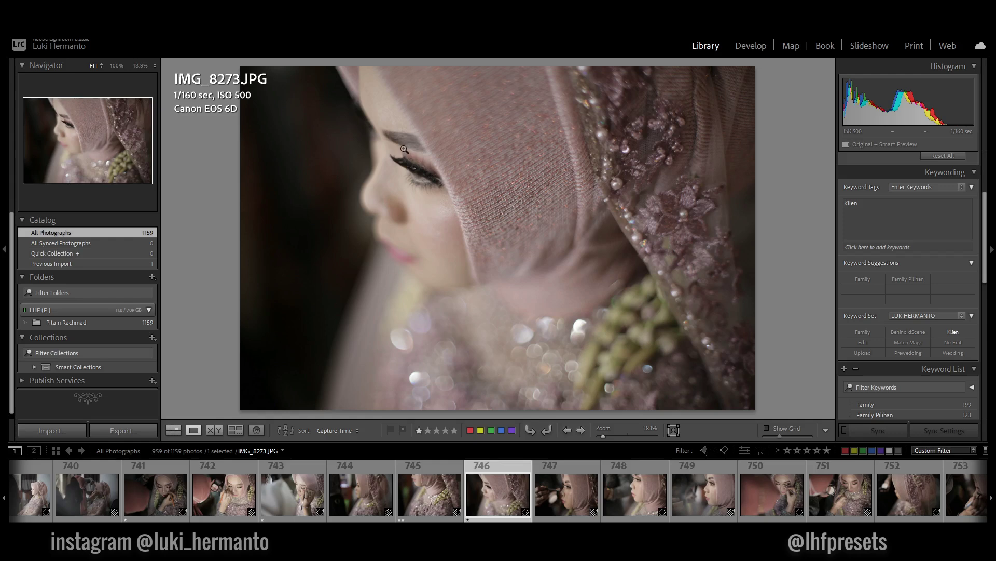
# - Give one star to the first close-up keepers, including IMG_8276, IMG_8280 and IMG_8281
pyautogui.press('Right')
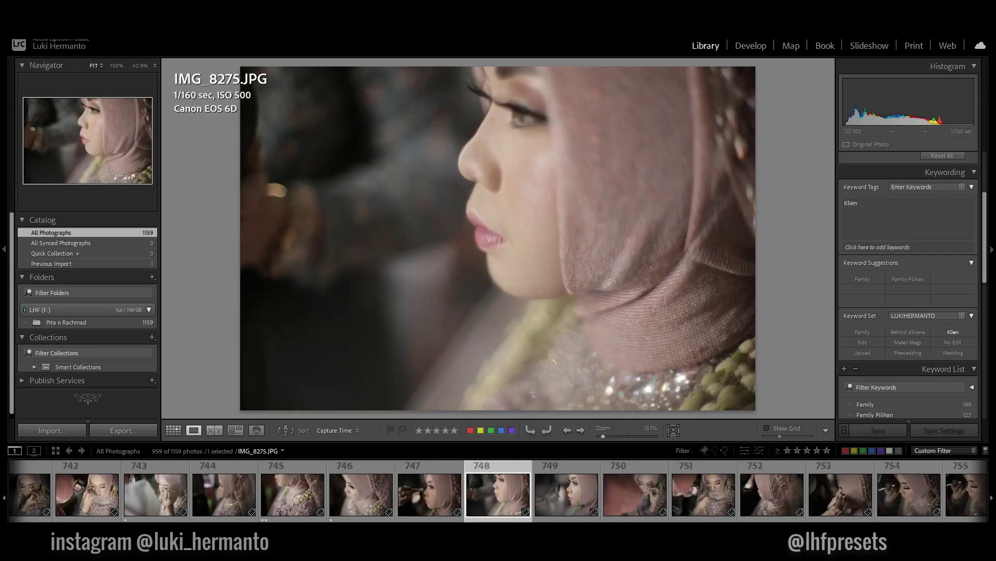
pyautogui.press('1')
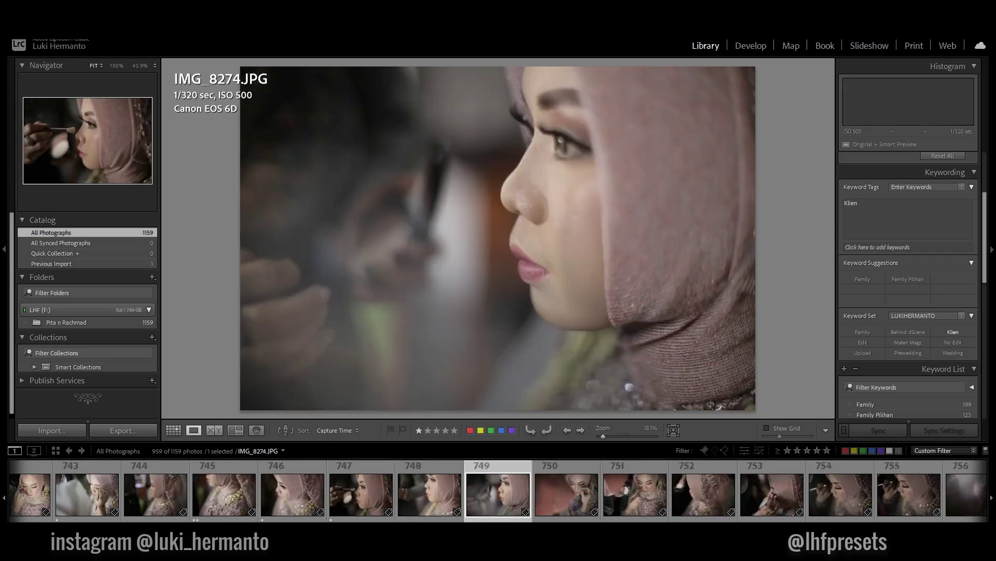
pyautogui.press('1')
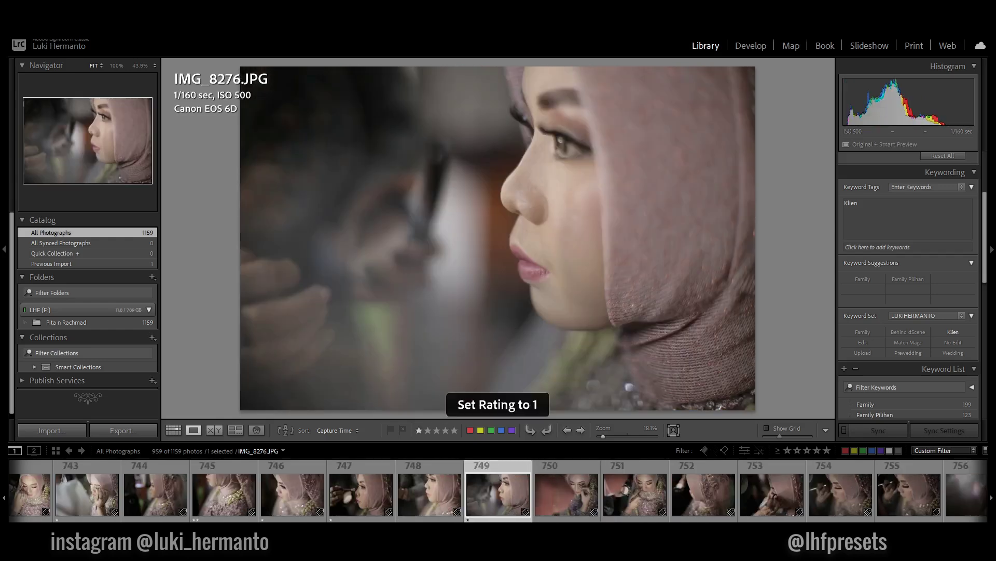
pyautogui.press('Right')
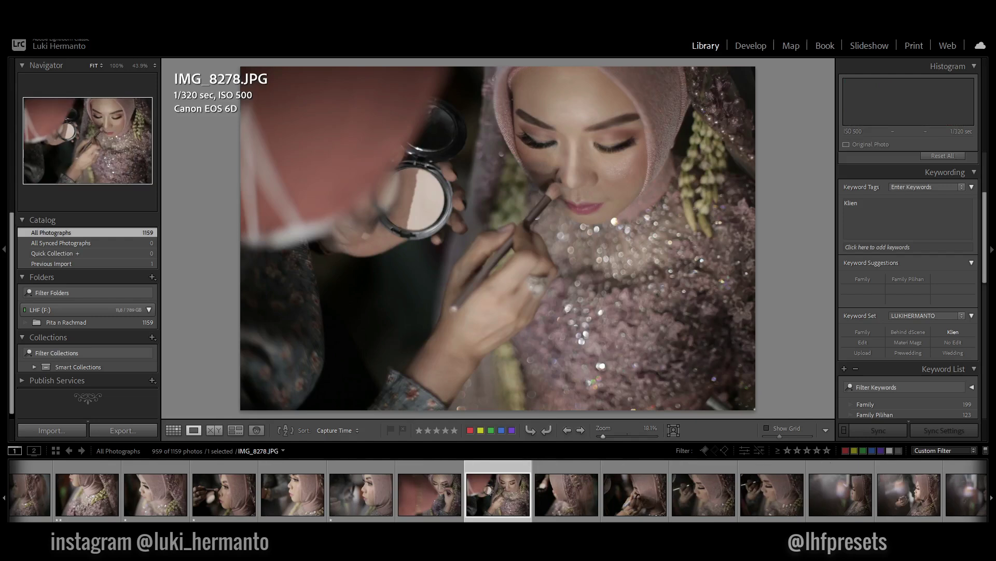
pyautogui.press('Left')
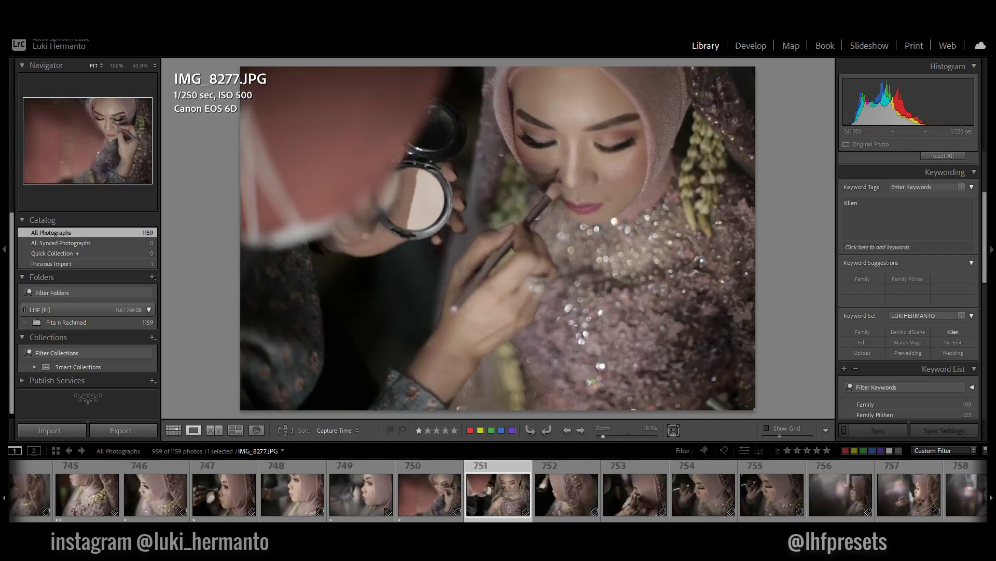
pyautogui.press('Right')
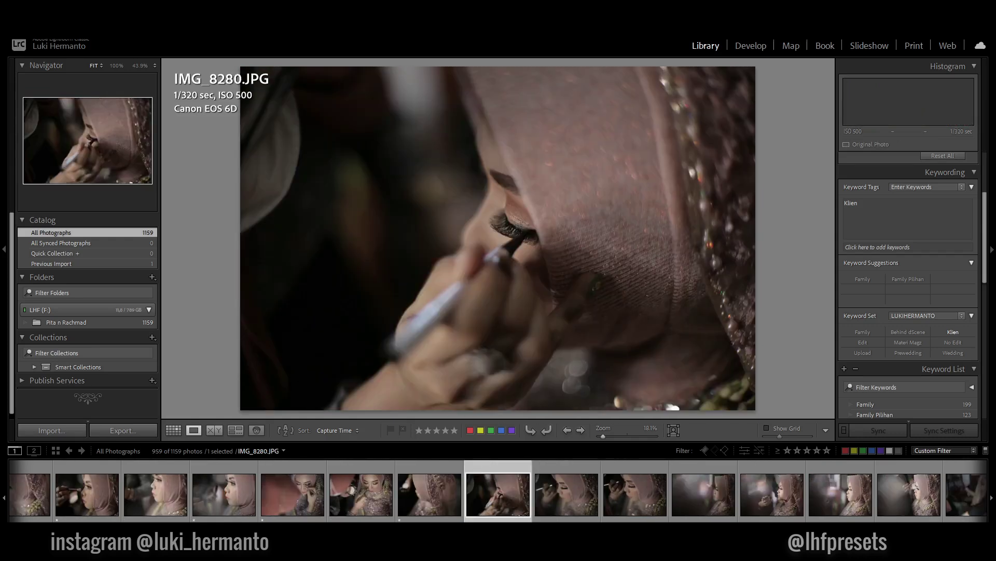
pyautogui.press('1')
pyautogui.press('Right')
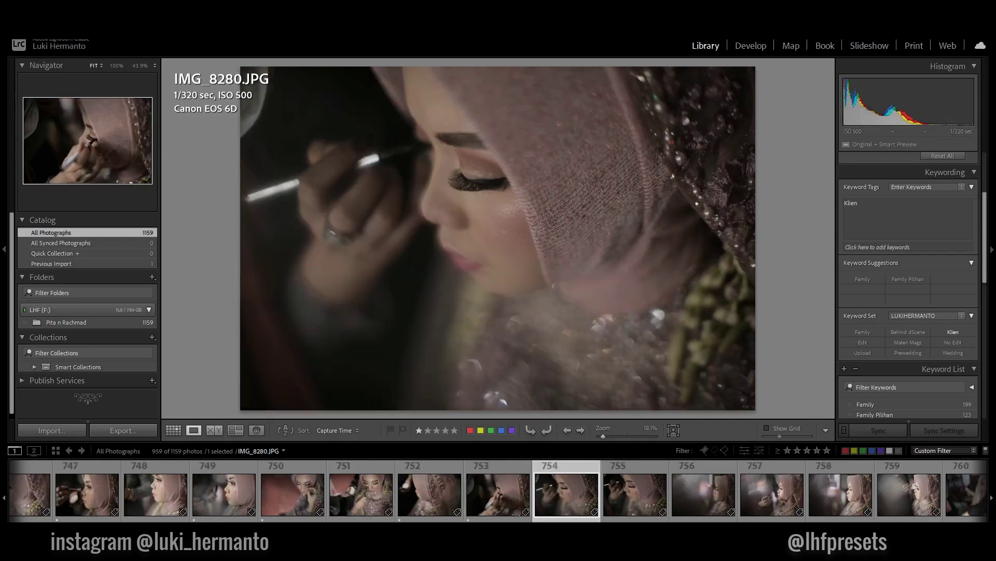
pyautogui.press('1')
# - Browse the next close-ups and rate IMG_8285 one star
pyautogui.press('Right')
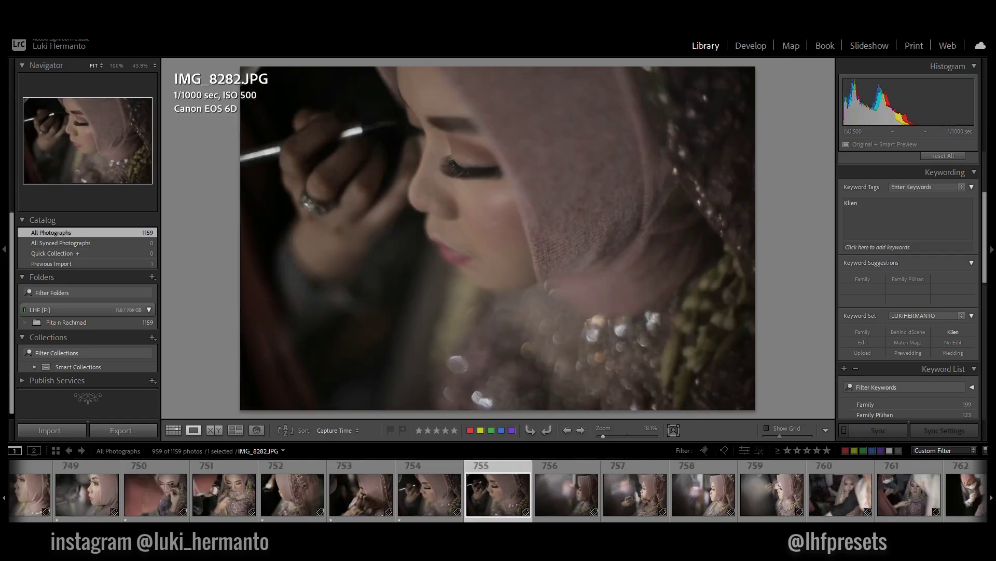
pyautogui.press('Right')
pyautogui.press('Right')
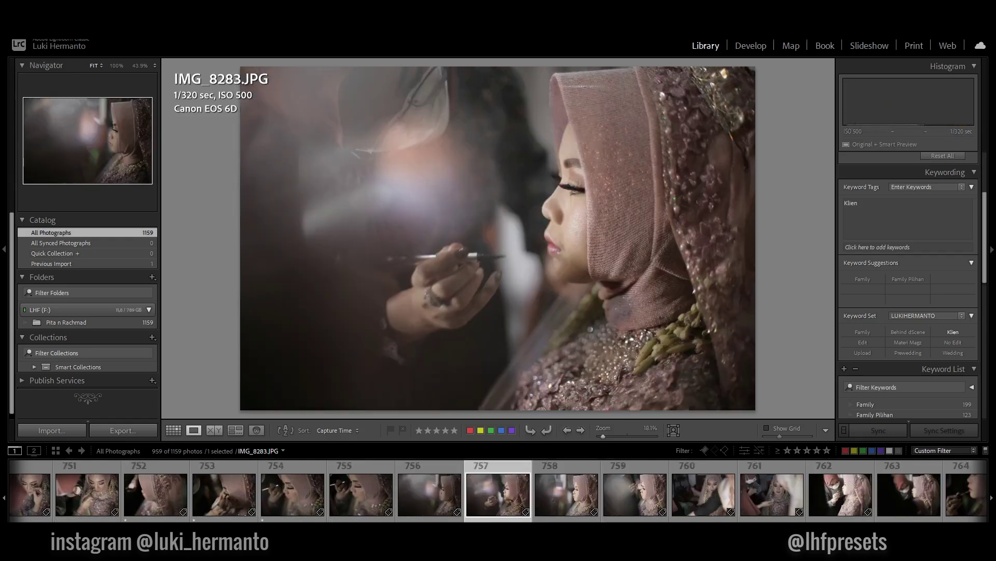
pyautogui.press('Right')
pyautogui.press('Right')
pyautogui.press('Left')
pyautogui.press('1')
pyautogui.press('Right')
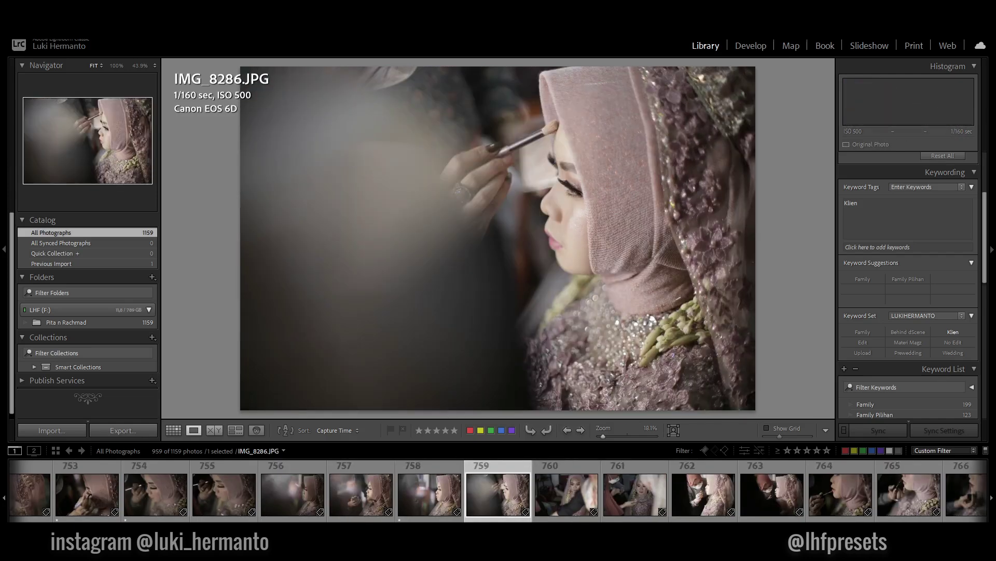
# - Compare the neighbouring lipstick close-ups and give IMG_8292 one star
pyautogui.press('Right')
pyautogui.press('Left')
pyautogui.press('Right')
pyautogui.press('Right')
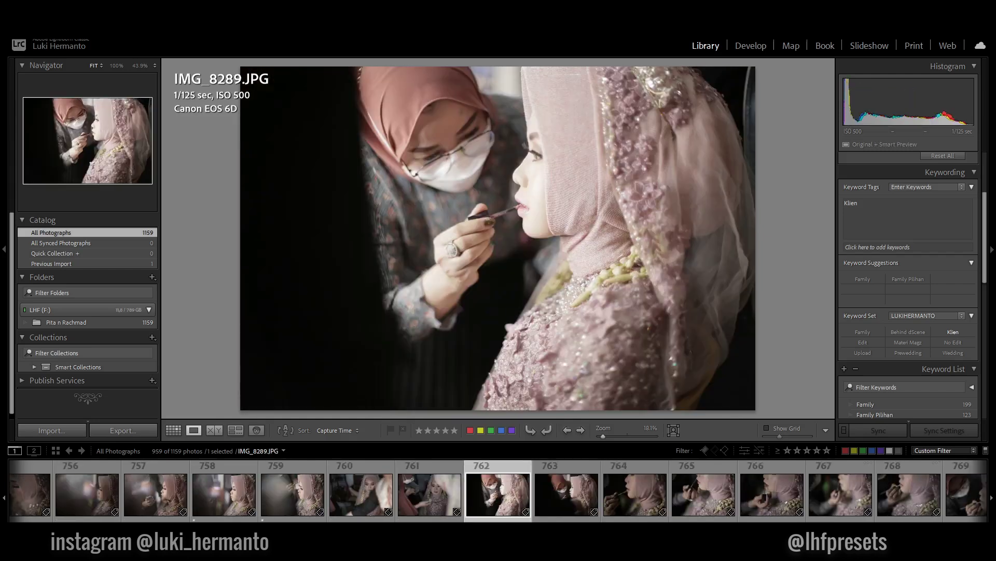
pyautogui.press('Right')
pyautogui.press('Right')
pyautogui.press('Left')
pyautogui.press('Right')
pyautogui.press('Right')
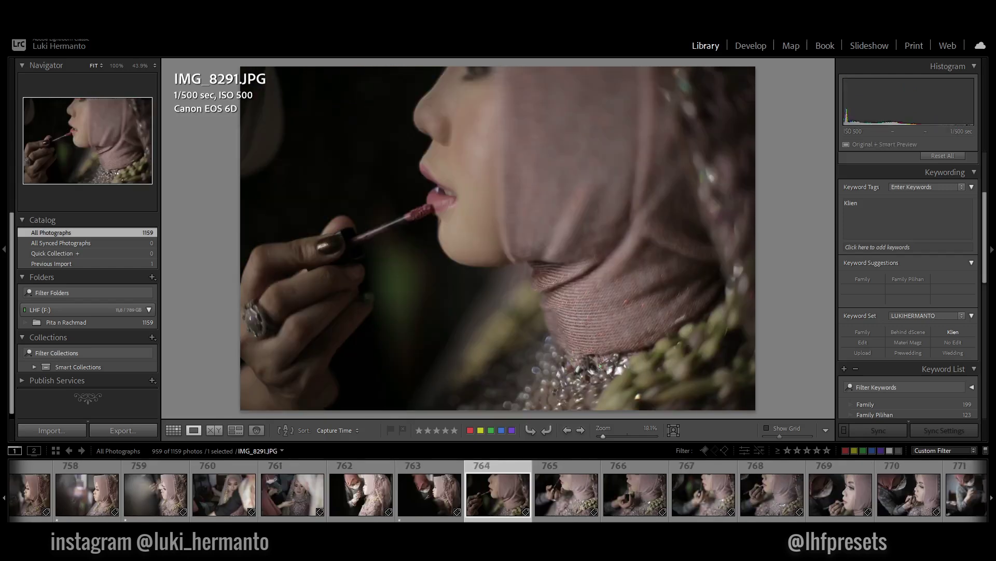
pyautogui.press('Left')
pyautogui.press('Right')
pyautogui.press('1')
pyautogui.press('Left')
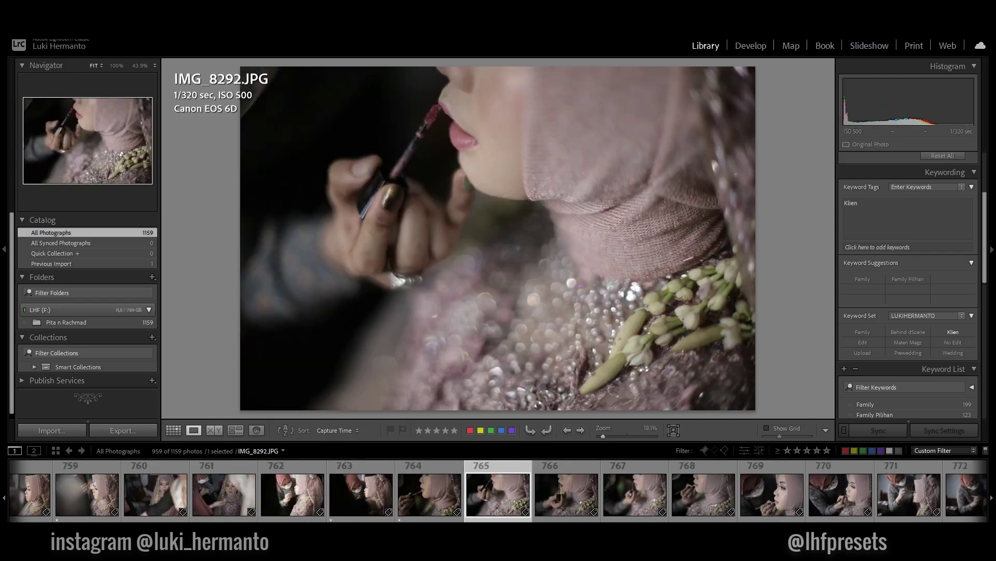
# - Give one star to the next several lipstick close-up keepers
pyautogui.press('Right')
pyautogui.press('Left')
pyautogui.press('1')
pyautogui.press('Right')
pyautogui.press('1')
pyautogui.press('Right')
pyautogui.press('1')
pyautogui.press('Right')
# - Rate one more lipstick close-up one star and advance to IMG_8300
pyautogui.press('Right')
pyautogui.press('Left')
pyautogui.press('1')
pyautogui.press('Right')
pyautogui.press('Right')
pyautogui.press('Left')
pyautogui.press('1')
pyautogui.press('Right')
pyautogui.press('Right')
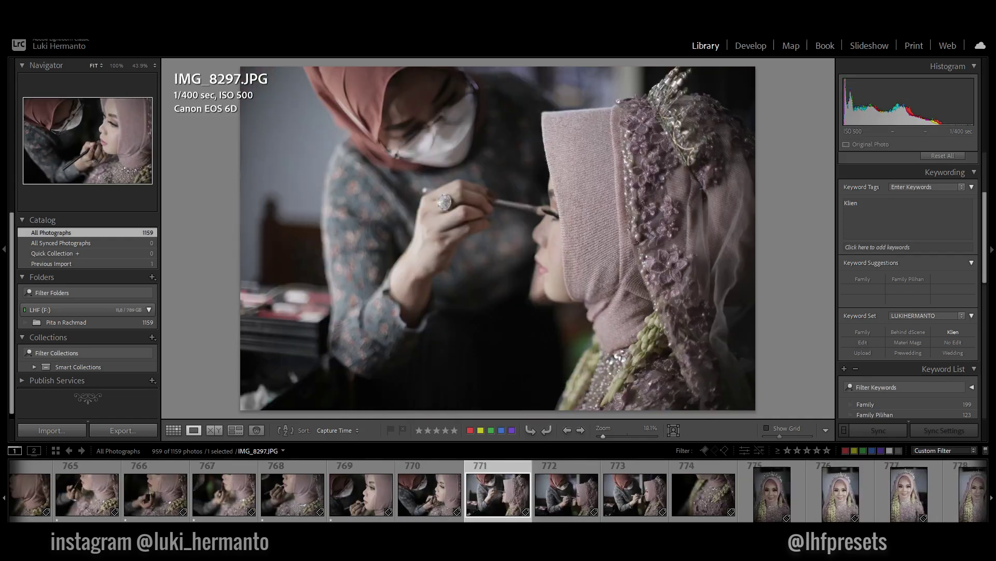
pyautogui.press('Left')
pyautogui.press('1')
pyautogui.press('Right')
pyautogui.press('Right')
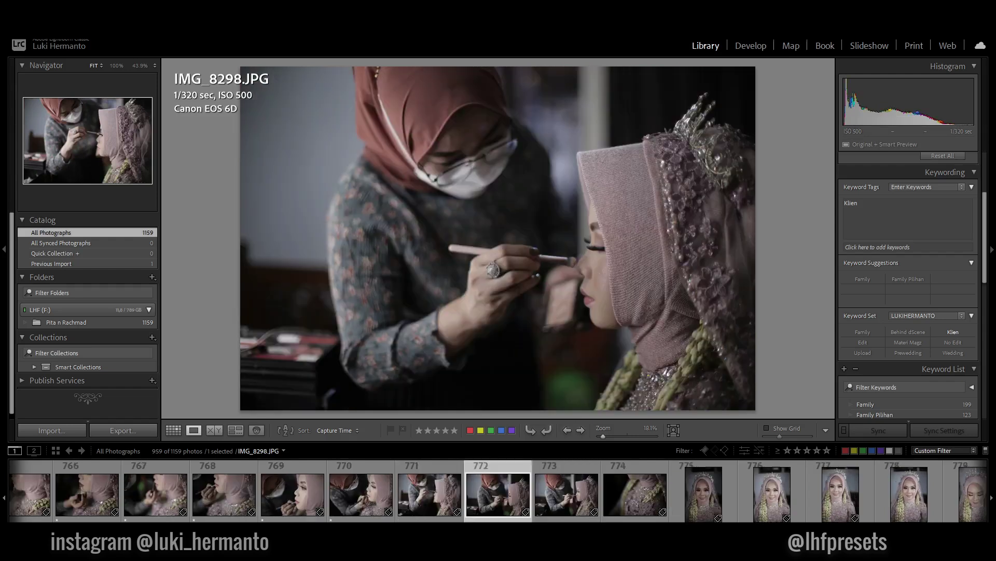
pyautogui.press('Right')
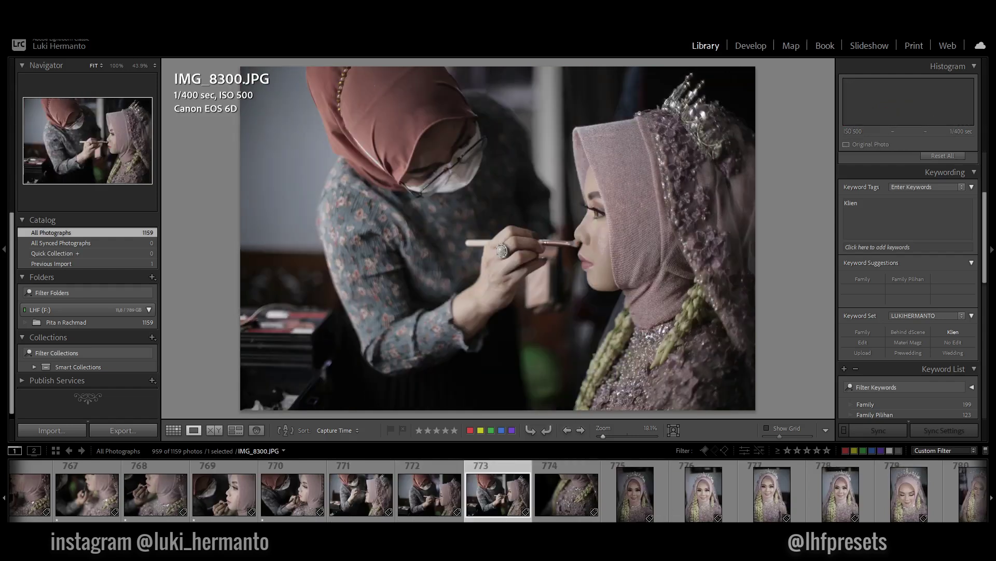
# - Give IMG_8300, IMG_8301 and IMG_8305 one star
pyautogui.press('1')
pyautogui.press('Right')
pyautogui.press('Right')
pyautogui.press('Left')
pyautogui.press('1')
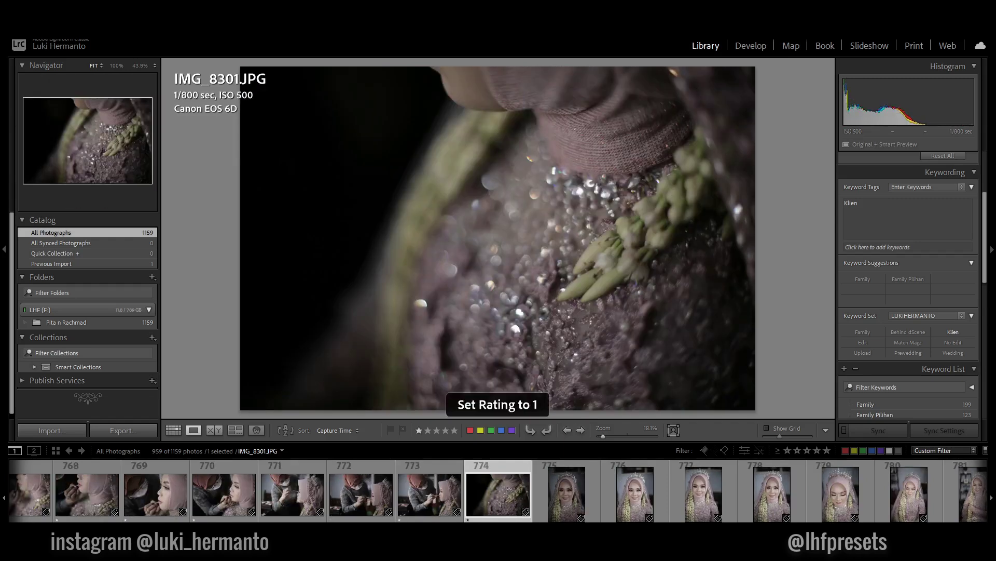
pyautogui.press('Right')
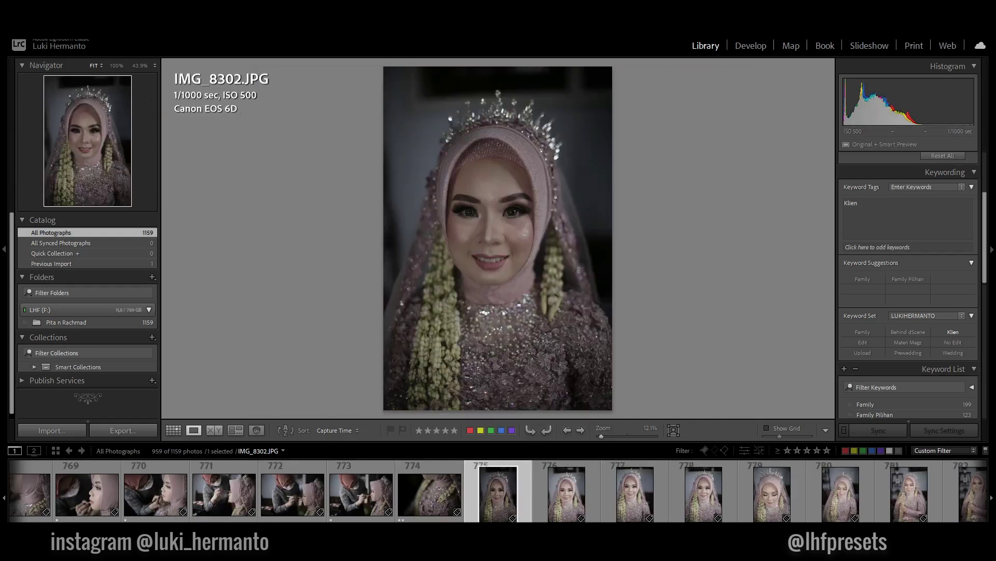
pyautogui.press('Right')
pyautogui.press('Right')
pyautogui.press('Right')
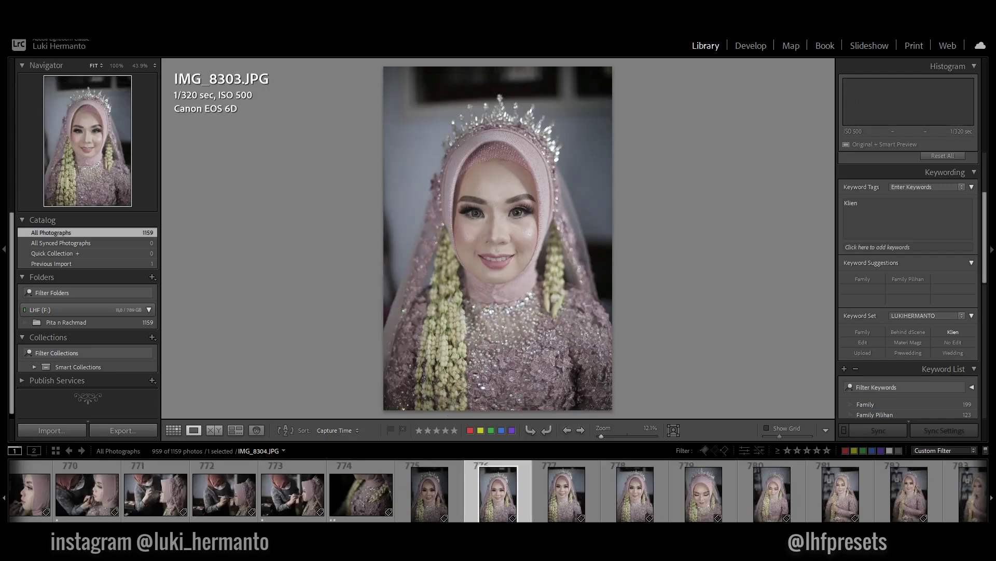
pyautogui.press('1')
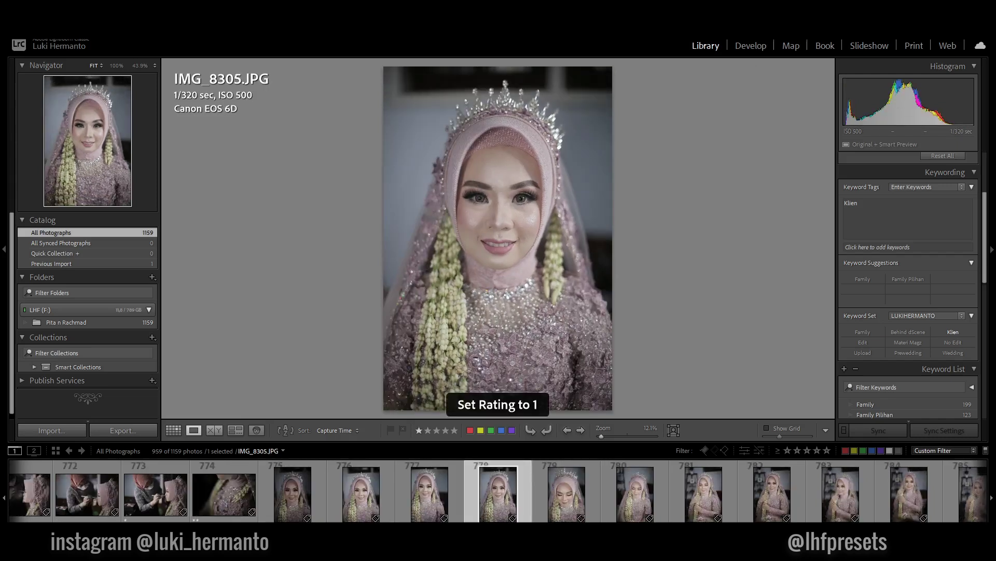
pyautogui.press('Right')
pyautogui.press('Right')
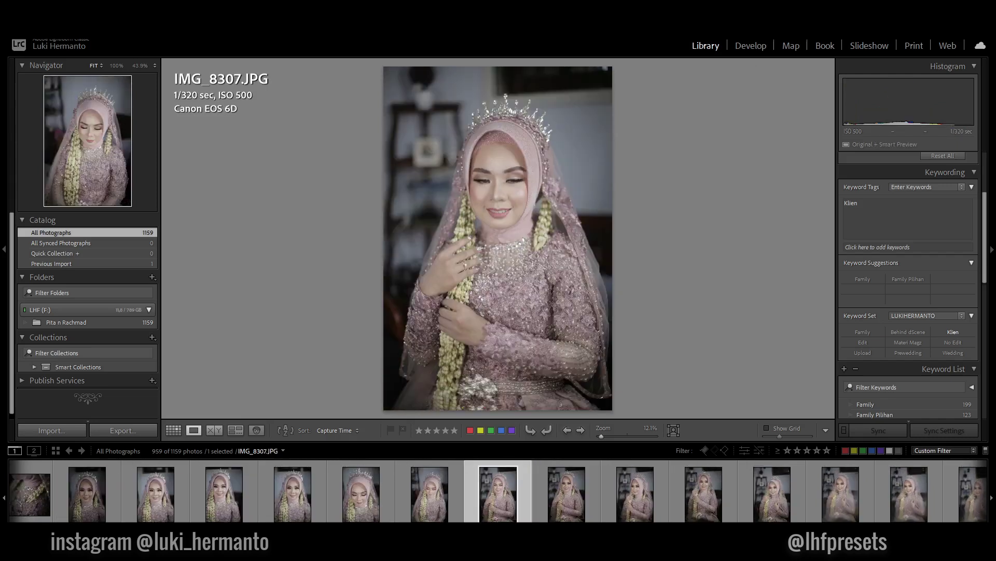
pyautogui.press('Right')
pyautogui.press('Right')
# - Remove the rejected photo from Lightroom and rate IMG_8309 one star
pyautogui.press('Left')
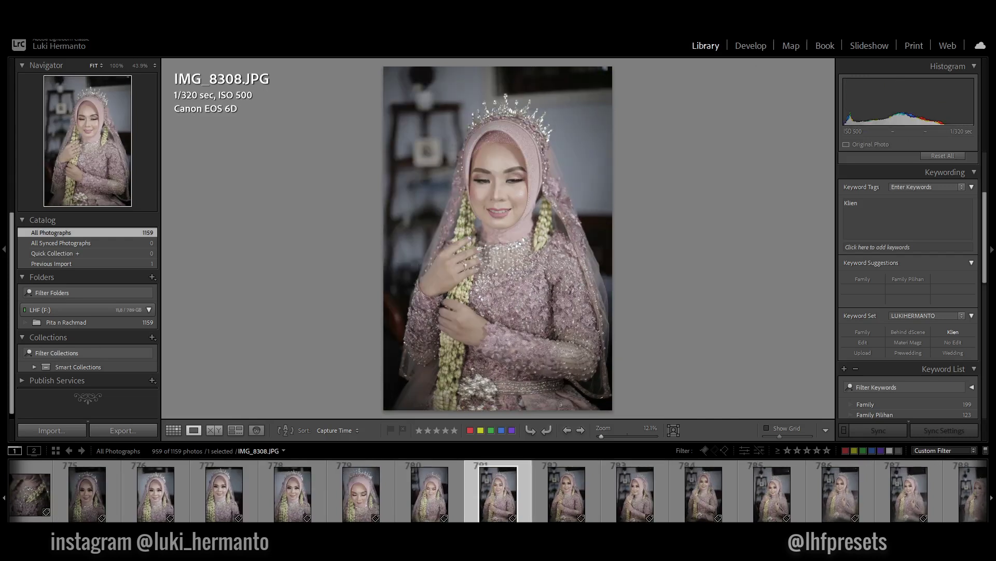
pyautogui.press('Delete')
pyautogui.press('Return')
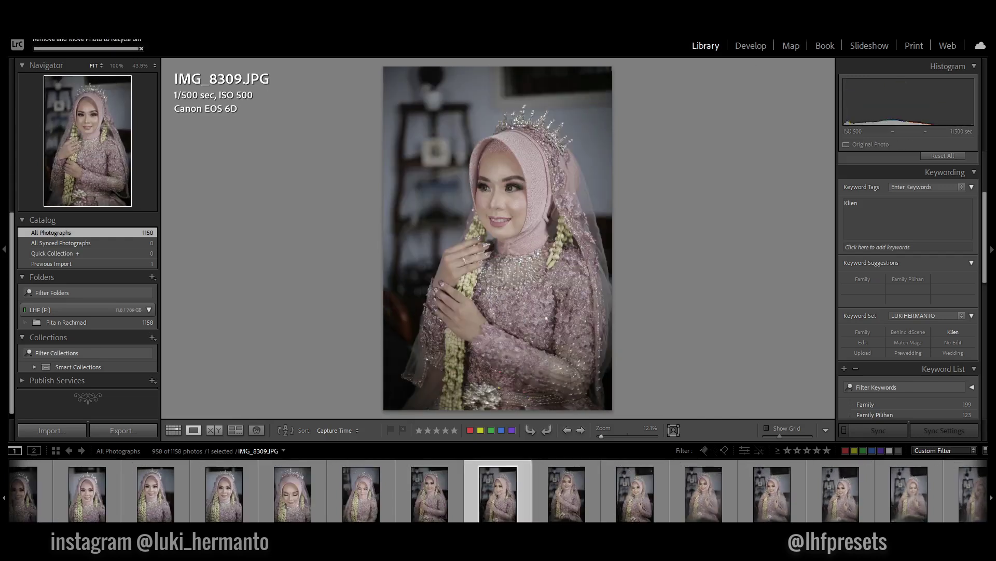
pyautogui.press('Right')
pyautogui.press('Left')
pyautogui.press('1')
# - Remove reject IMG_8311 from the catalog, leaving 1157, and rate IMG_8312 one star
pyautogui.press('Right')
pyautogui.press('Right')
pyautogui.press('Left')
pyautogui.press('Right')
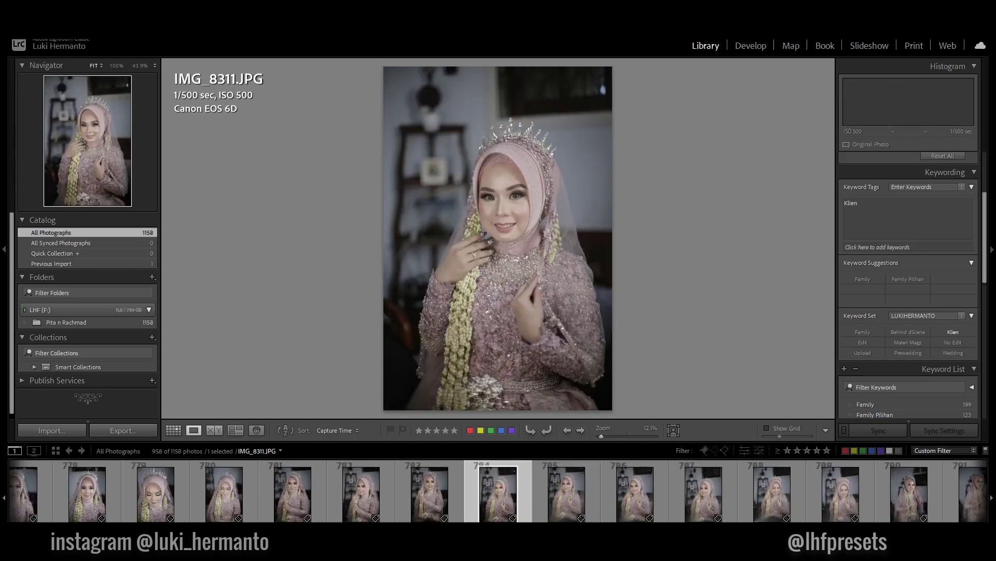
pyautogui.press('Delete')
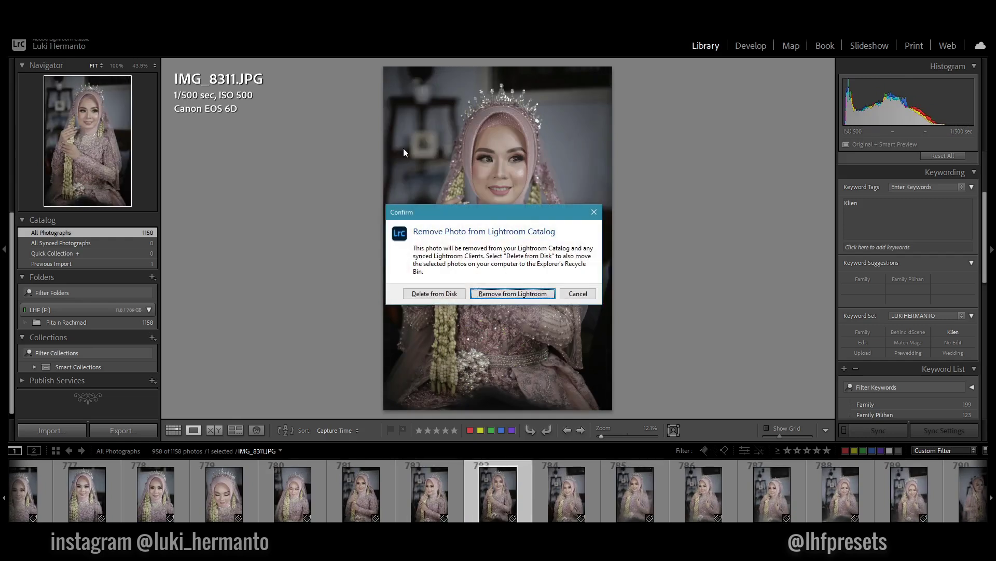
pyautogui.press('Return')
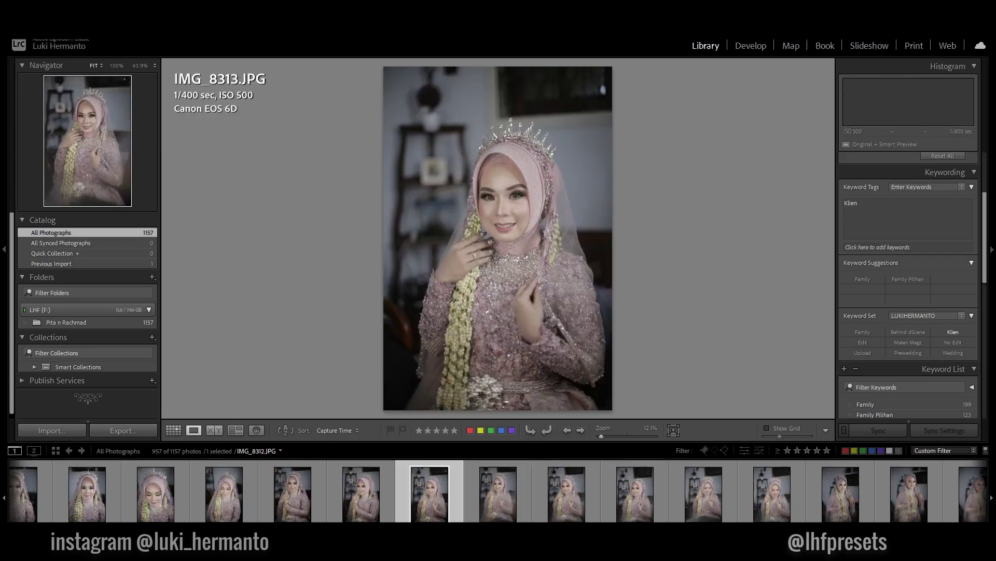
pyautogui.press('1')
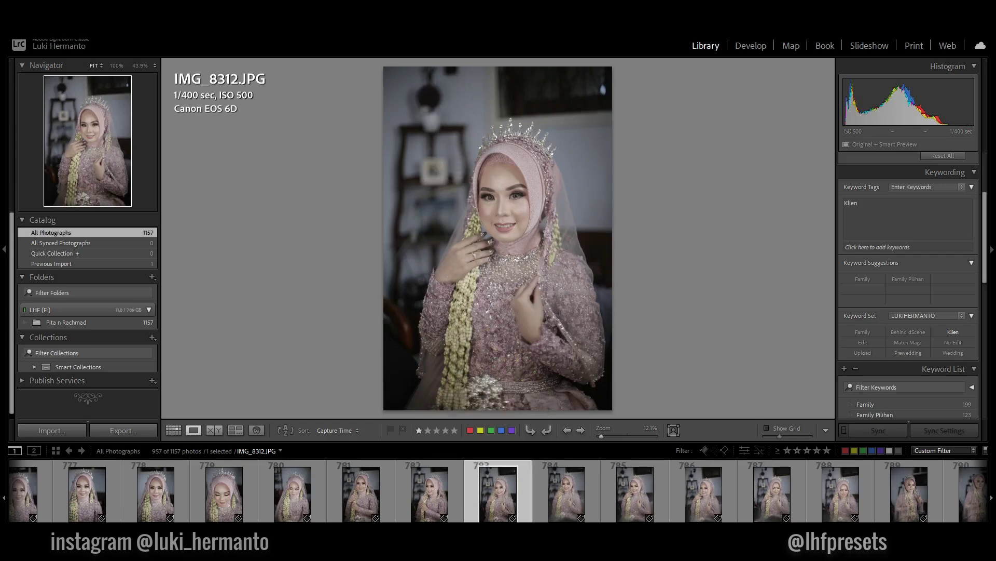
# - Give one star to IMG_8314, the following keeper, and IMG_8318
pyautogui.press('Right')
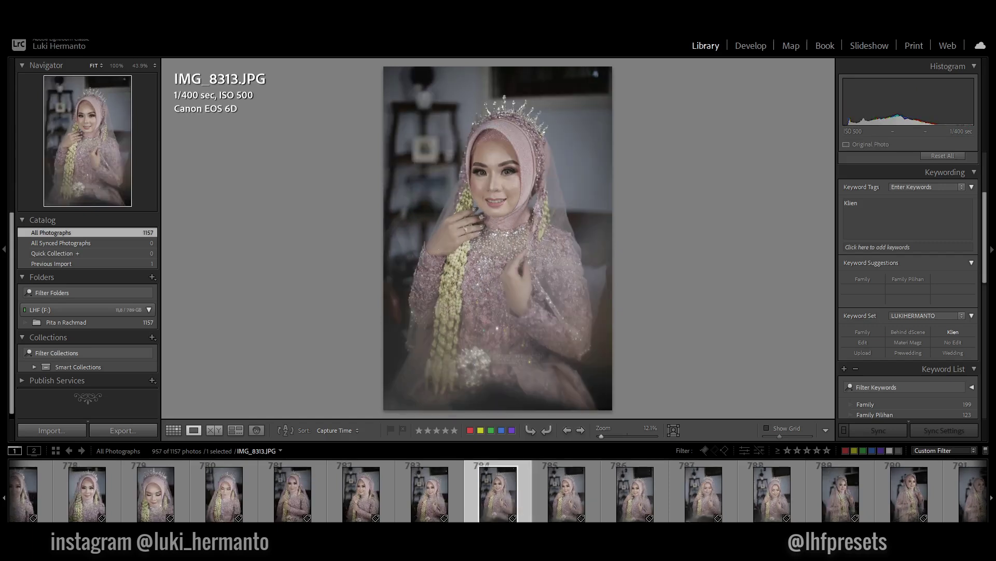
pyautogui.press('Right')
pyautogui.press('Right')
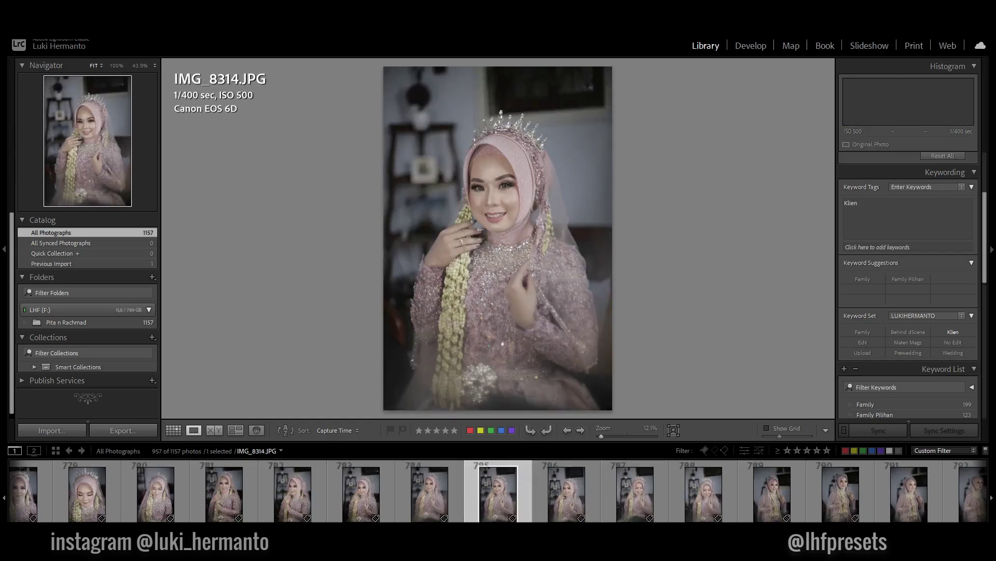
pyautogui.press('1')
pyautogui.press('Right')
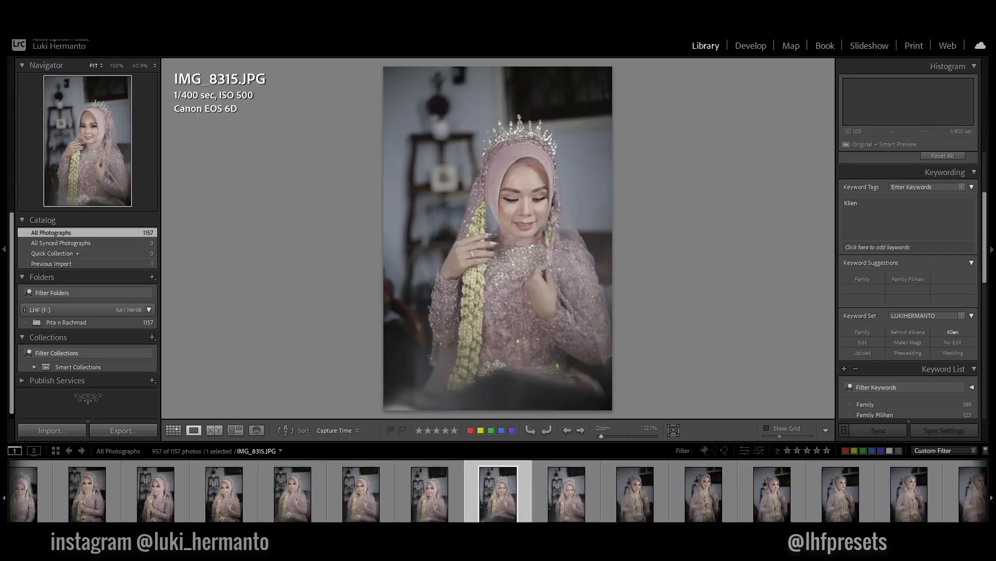
pyautogui.press('Right')
pyautogui.press('Right')
pyautogui.press('1')
pyautogui.press('Right')
pyautogui.press('Right')
pyautogui.press('Right')
pyautogui.press('Right')
pyautogui.press('Left')
pyautogui.press('1')
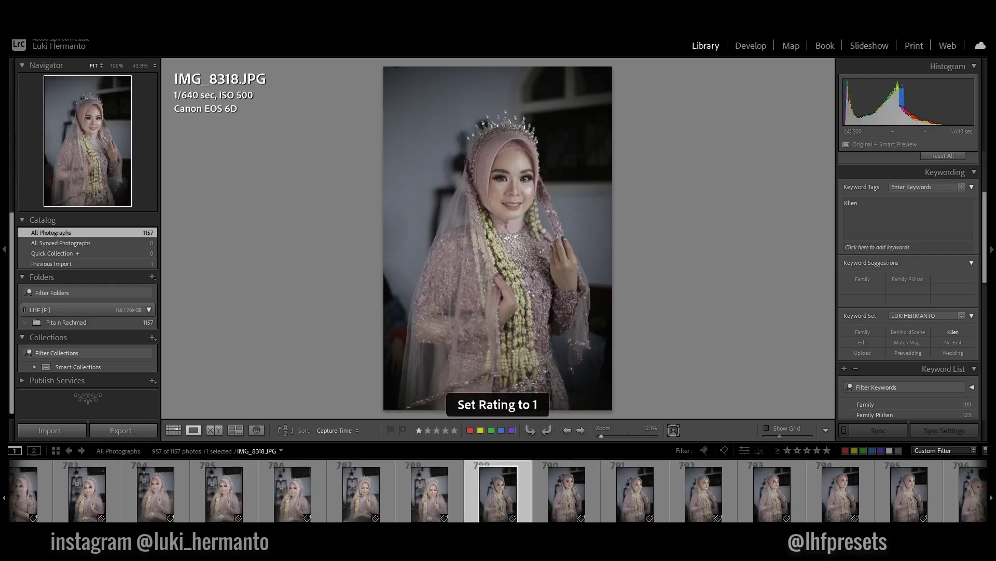
# - Rate IMG_8319 and IMG_8321 one star, then request removal of IMG_8322
pyautogui.press('Right')
pyautogui.press('Right')
pyautogui.press('Left')
pyautogui.press('1')
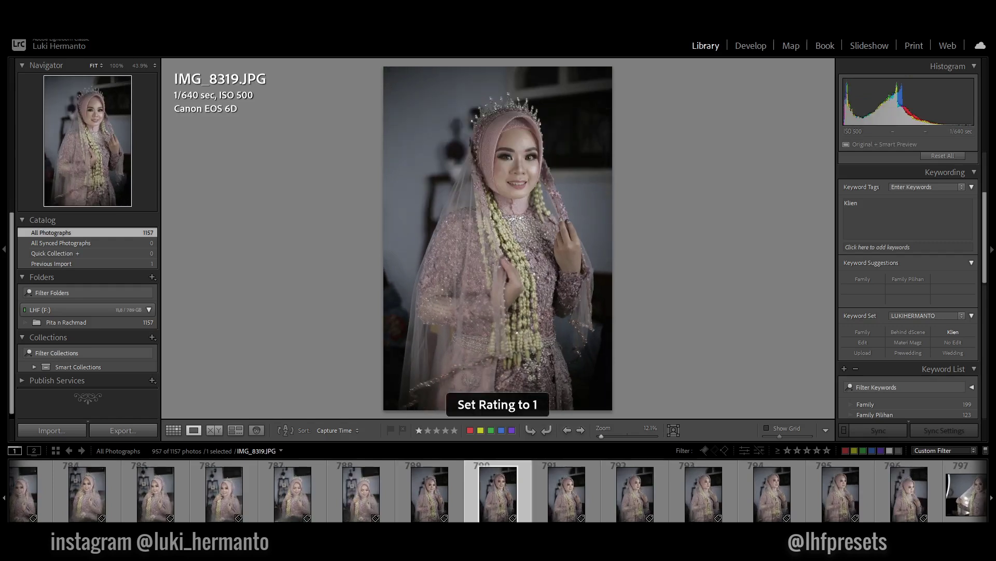
pyautogui.press('Right')
pyautogui.press('Right')
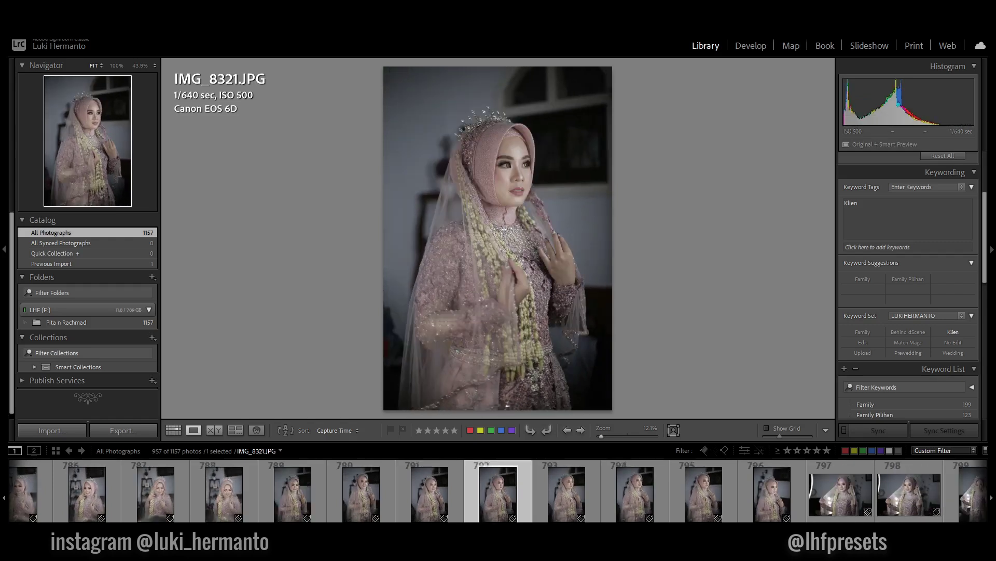
pyautogui.press('Right')
pyautogui.press('Left')
pyautogui.press('1')
pyautogui.press('Right')
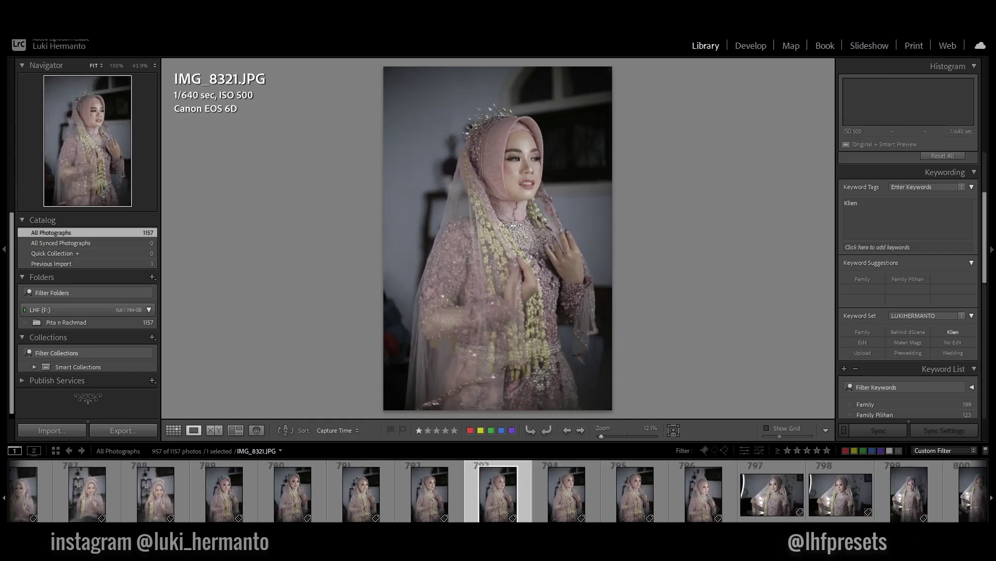
pyautogui.press('Delete')
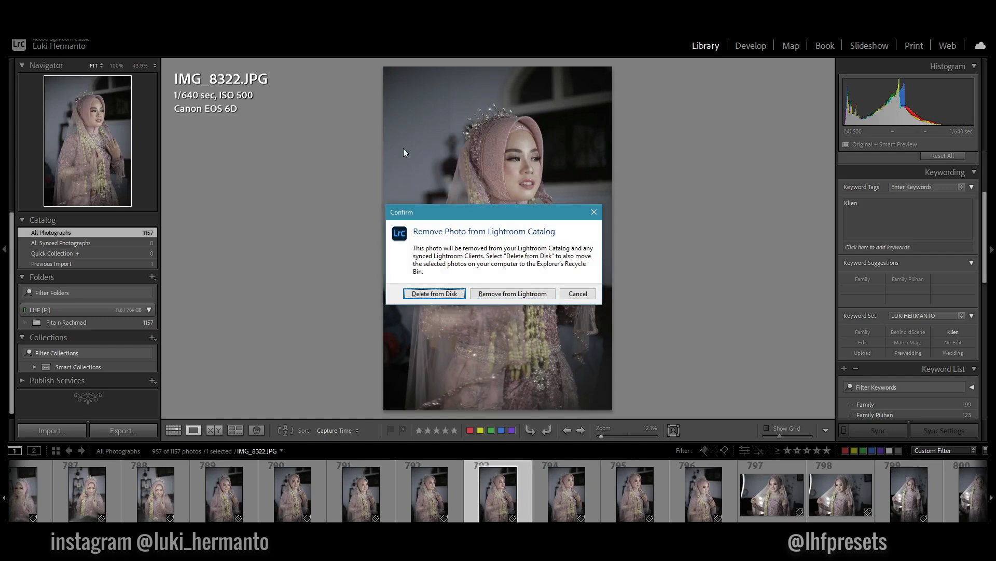
# - Confirm removing IMG_8322, leaving 1156 photos, and rate IMG_8324 one star
pyautogui.press('Return')
pyautogui.press('Right')
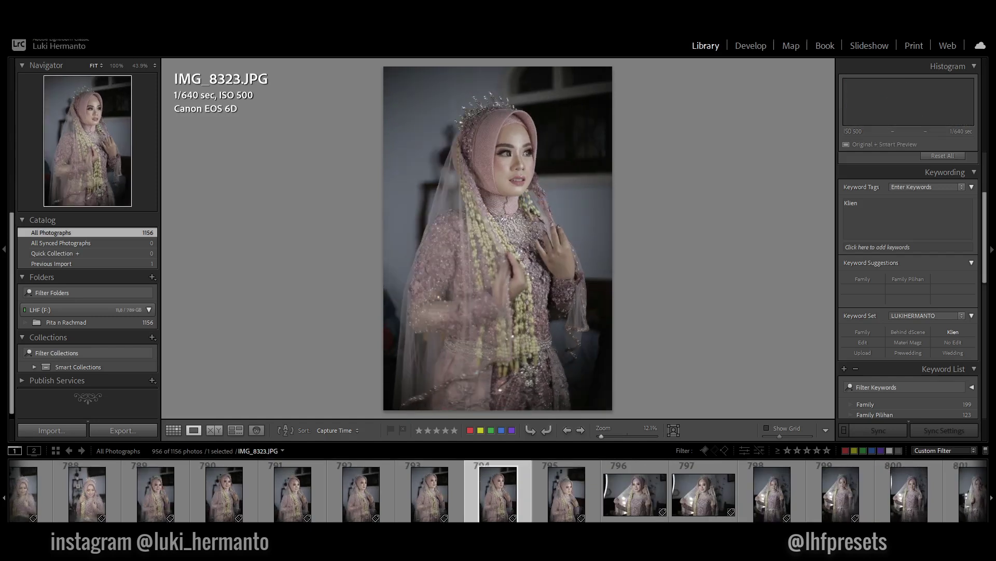
pyautogui.press('Left')
pyautogui.press('Right')
pyautogui.press('1')
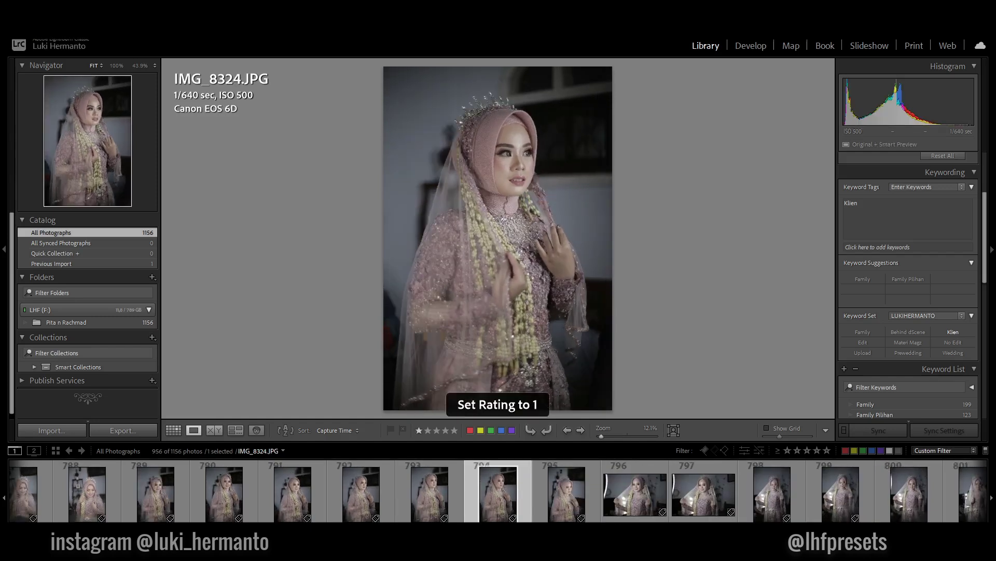
# - Give IMG_8327 and the following keeper one star
pyautogui.press('Right')
pyautogui.press('Right')
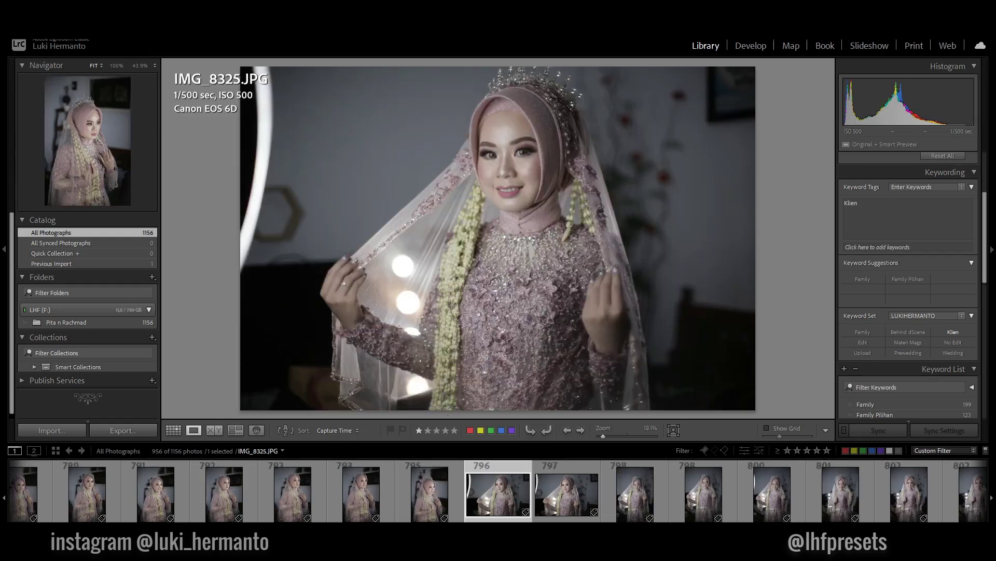
pyautogui.press('Right')
pyautogui.press('1')
pyautogui.press('Right')
pyautogui.press('Right')
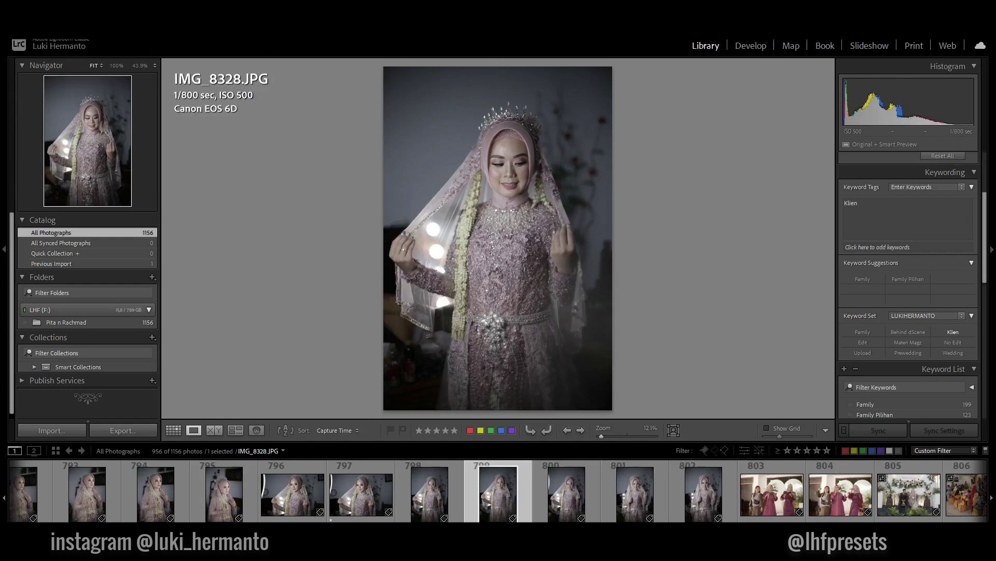
pyautogui.press('1')
pyautogui.press('Right')
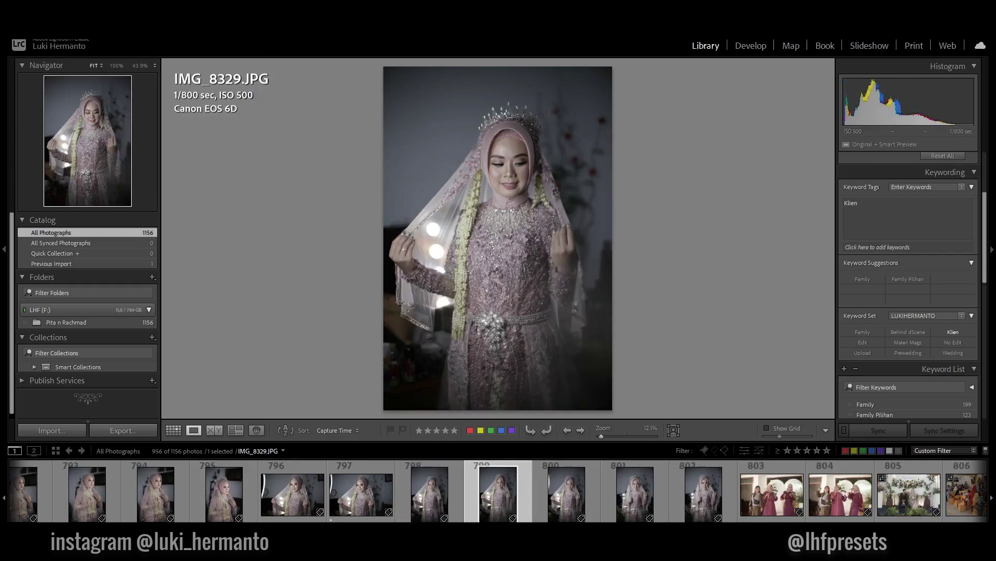
# - Rate IMG_8330 and IMG_8332 one star, reaching IMG_8333
pyautogui.press('Right')
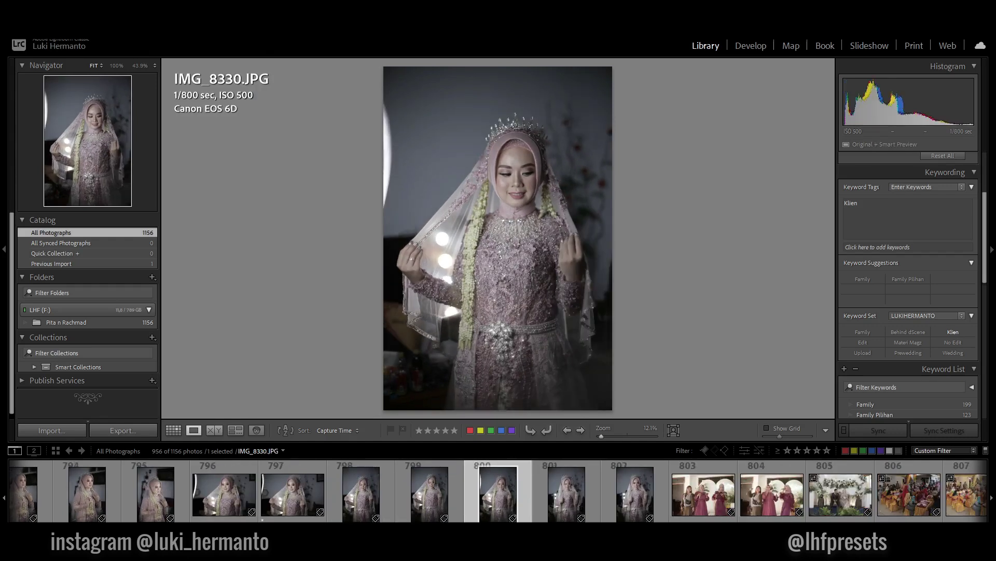
pyautogui.press('1')
pyautogui.press('Right')
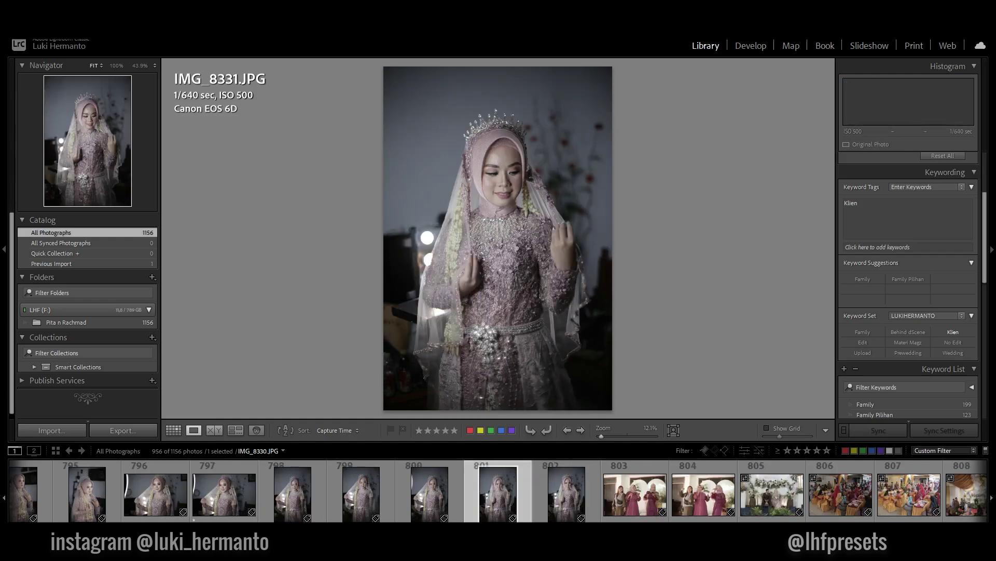
pyautogui.press('Right')
pyautogui.press('Right')
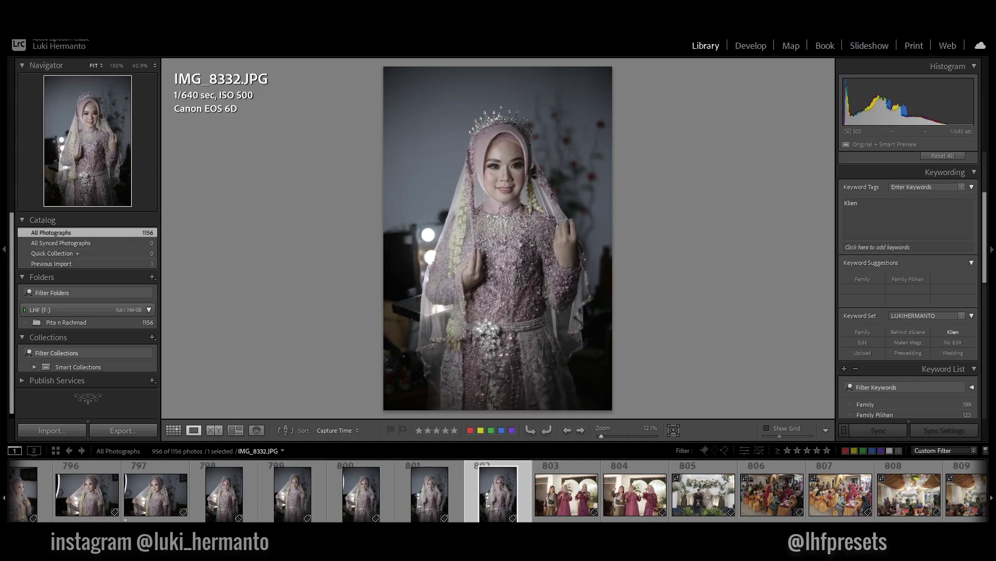
pyautogui.press('1')
pyautogui.press('Right')
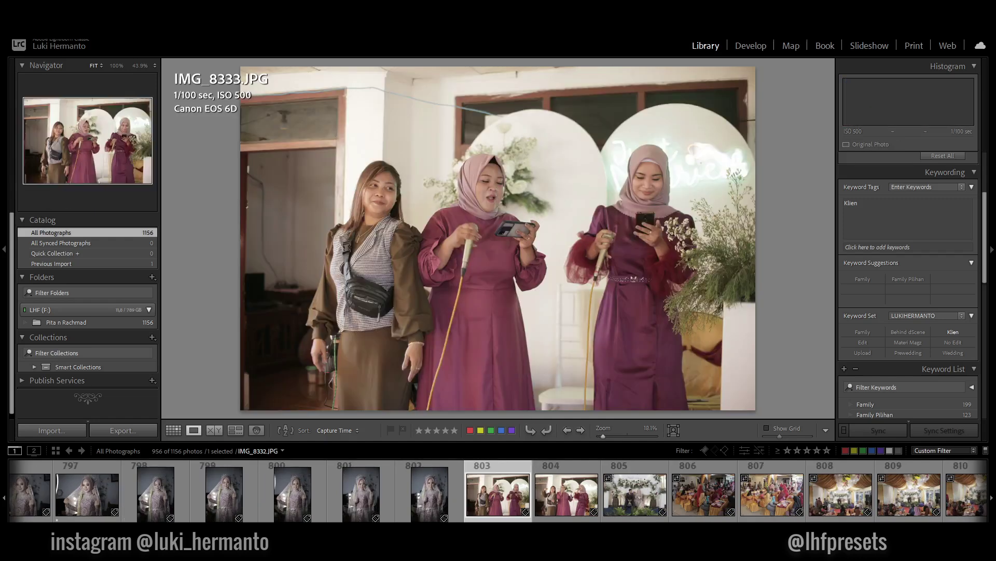
# - Rate IMG_8334 and IMG_8342 one star each
pyautogui.press('Right')
pyautogui.press('1')
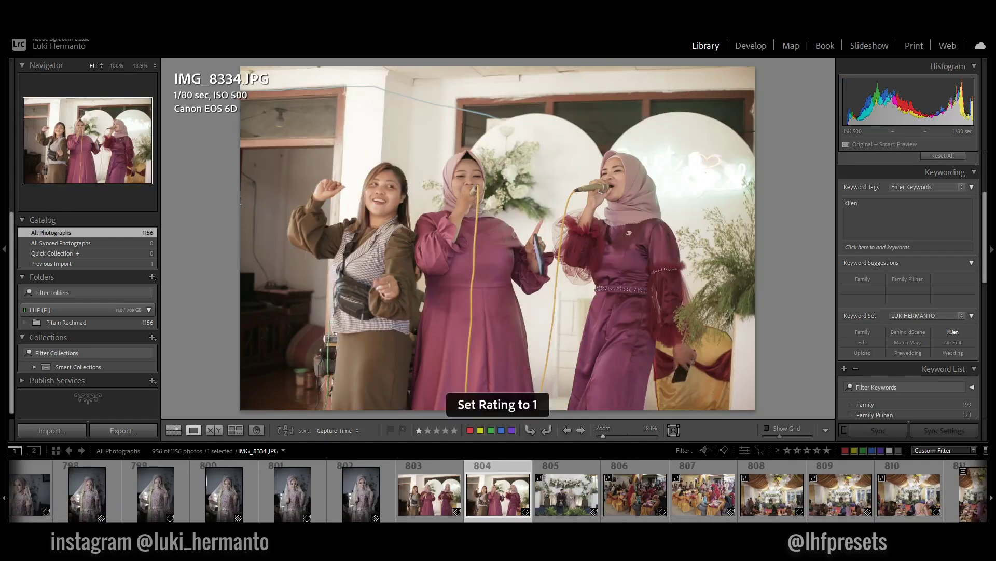
pyautogui.press('Right')
pyautogui.press('Right')
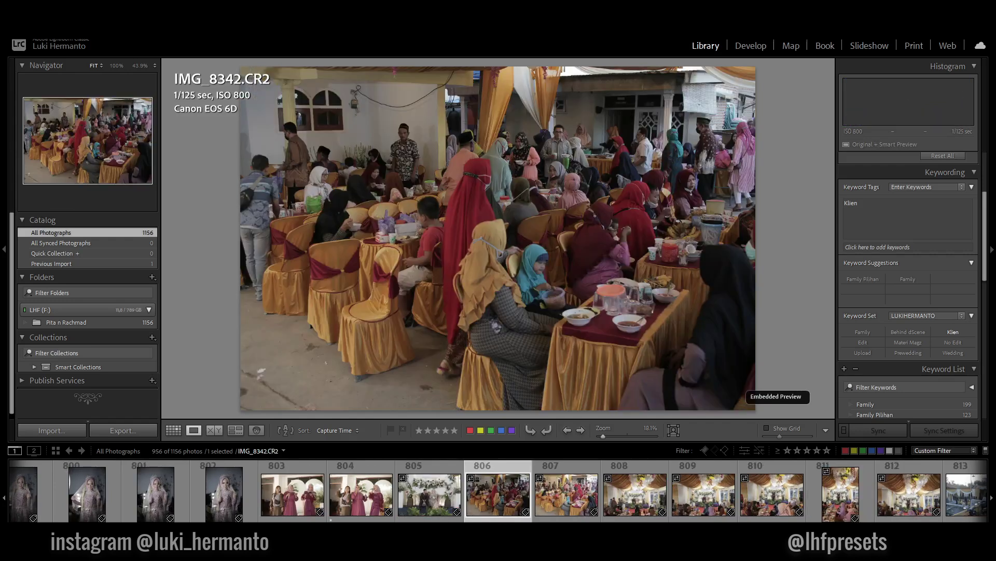
pyautogui.press('Left')
pyautogui.press('1')
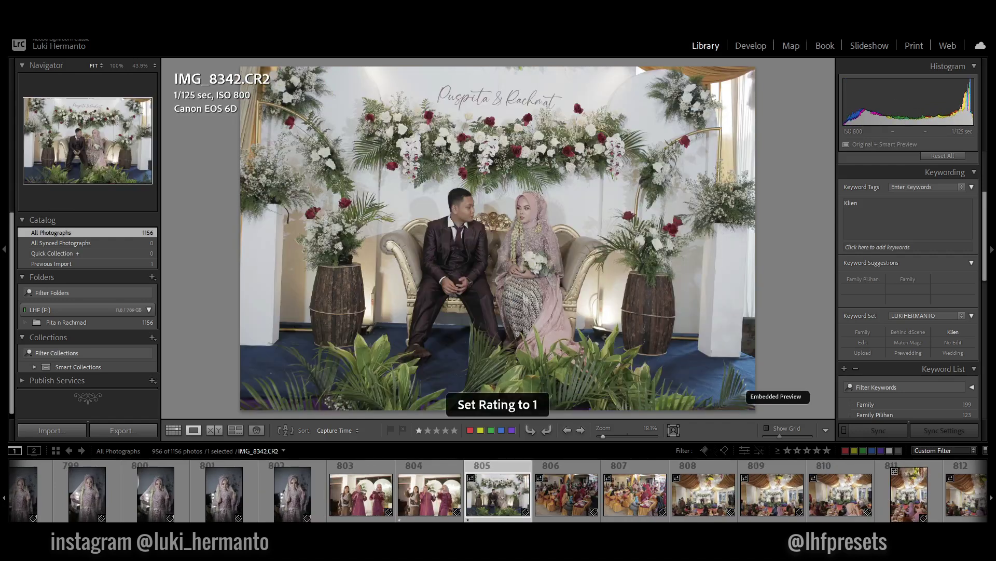
pyautogui.press('Right')
# - Rate IMG_8343 and IMG_8344 one star and advance to IMG_8346
pyautogui.press('1')
pyautogui.press('Right')
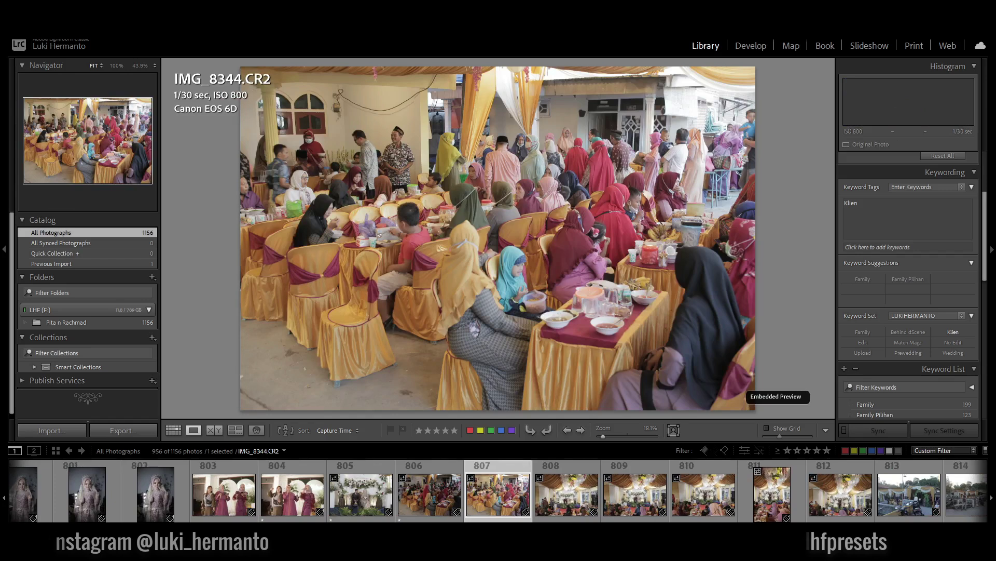
pyautogui.press('1')
pyautogui.press('Right')
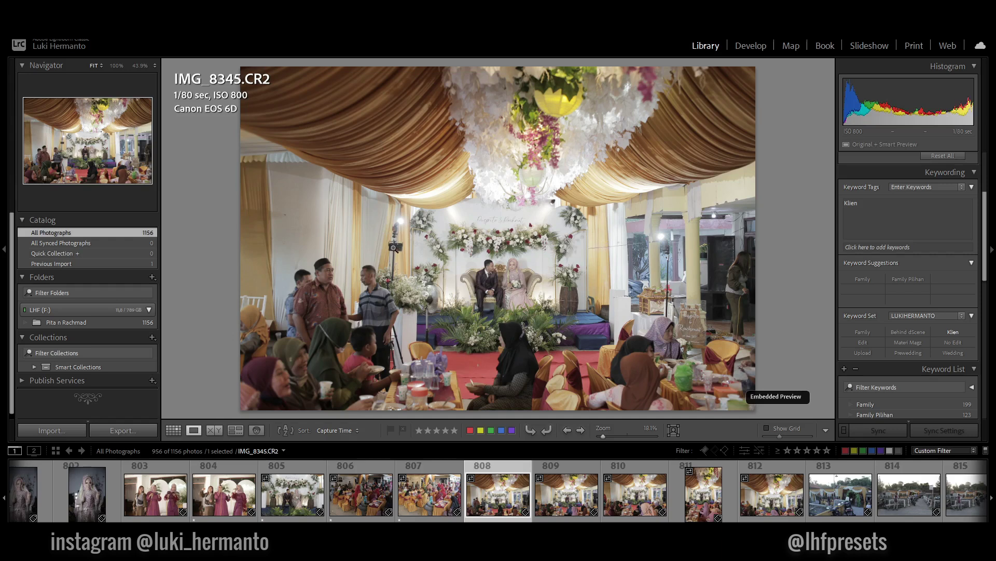
pyautogui.press('Right')
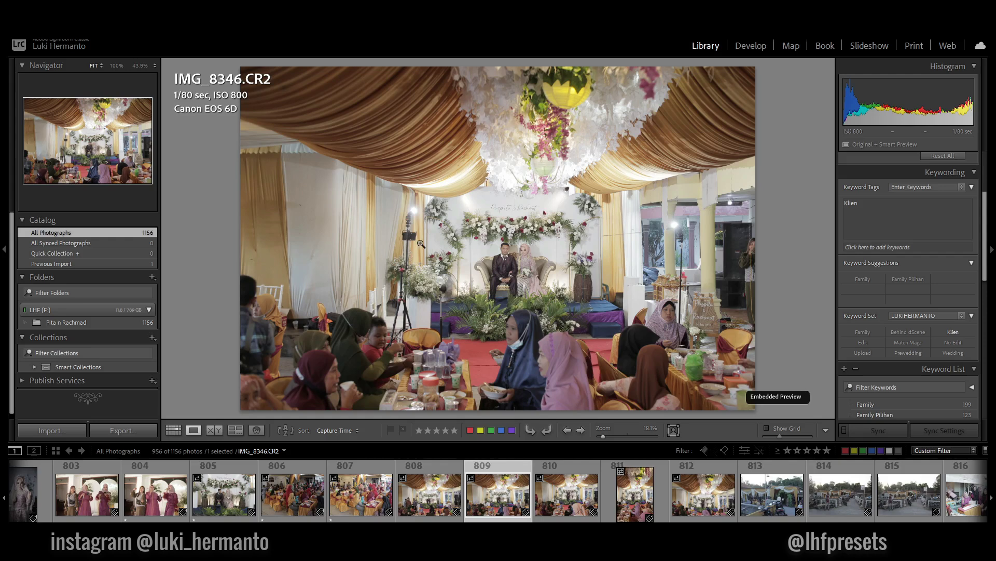
# - Compare IMG_8346 and IMG_8347, giving both one star
pyautogui.press('Right')
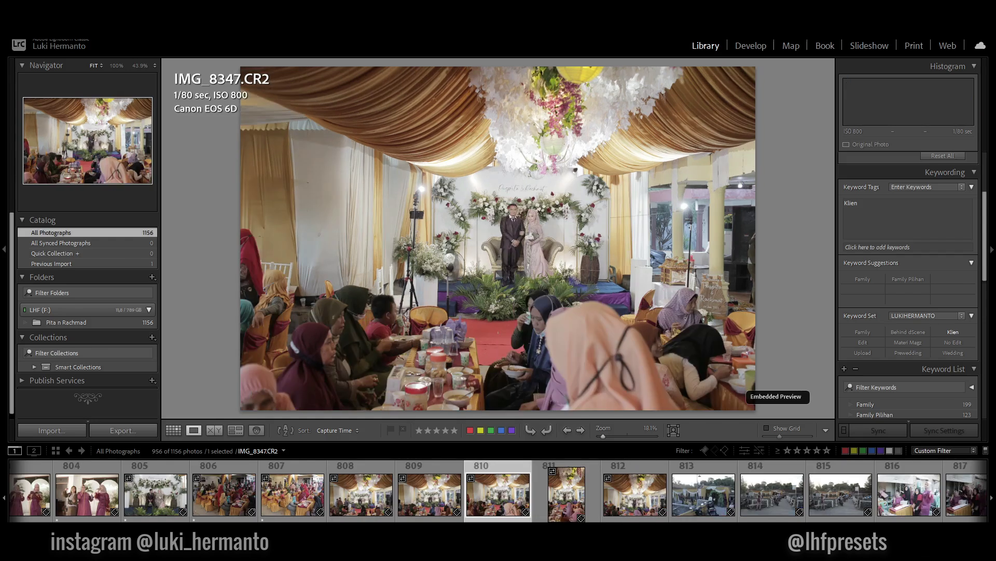
pyautogui.press('Left')
pyautogui.press('1')
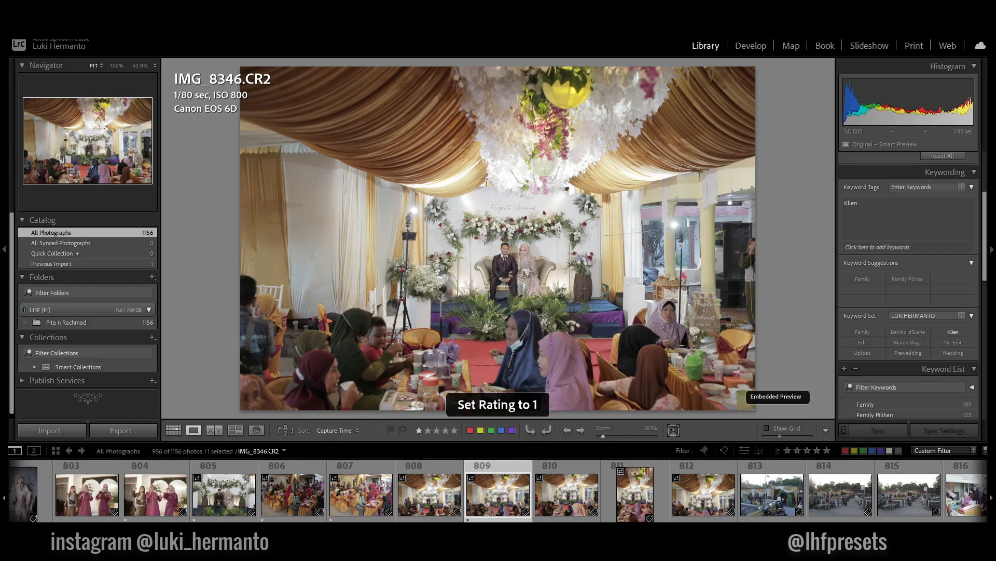
pyautogui.press('Right')
# - Give portrait IMG_8348 two stars and IMG_8349 one star, reaching IMG_8350
pyautogui.press('Right')
pyautogui.press('Left')
pyautogui.press('1')
pyautogui.press('Right')
pyautogui.press('Right')
pyautogui.press('Left')
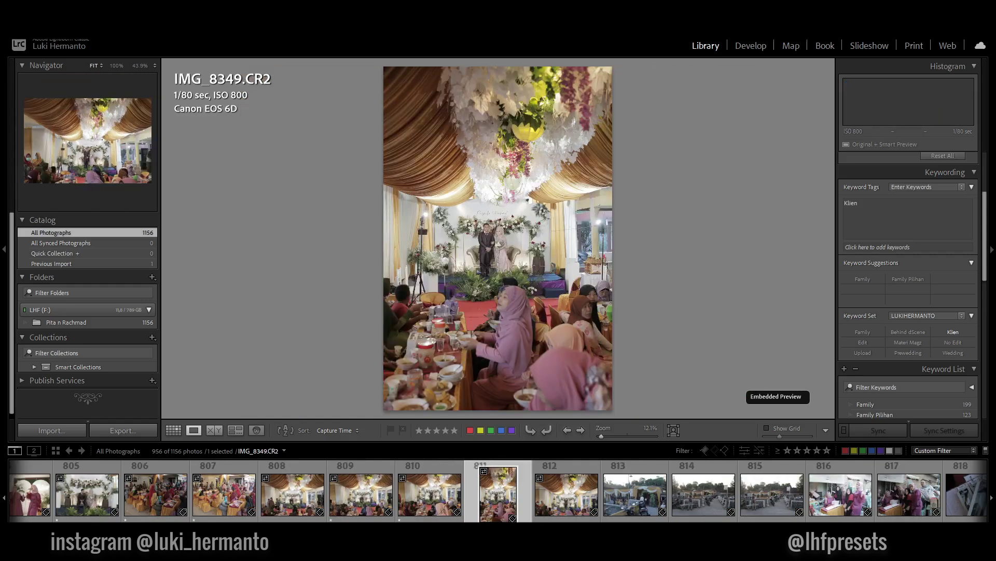
pyautogui.press('2')
pyautogui.press('Right')
pyautogui.press('Right')
pyautogui.press('Left')
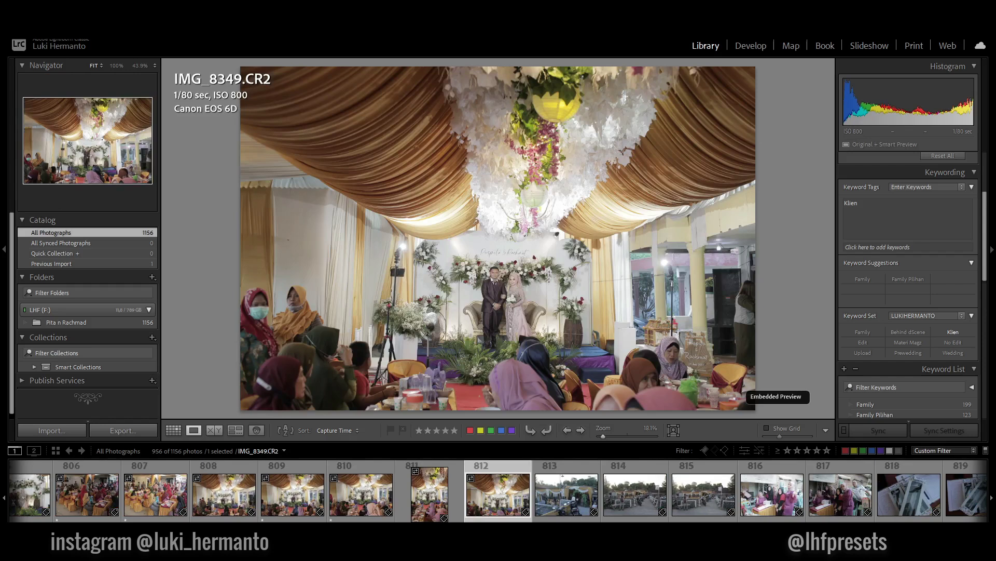
pyautogui.press('1')
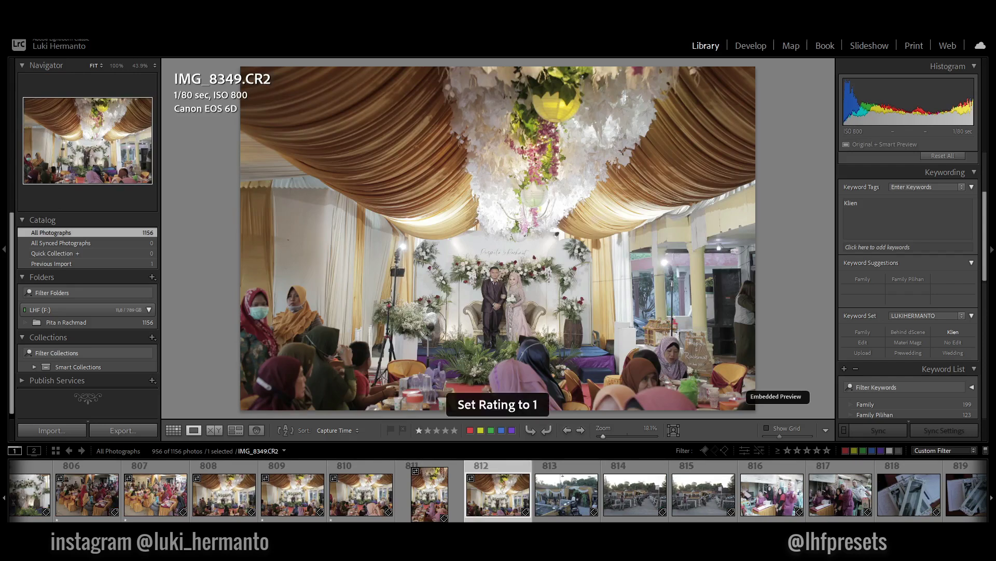
pyautogui.press('Right')
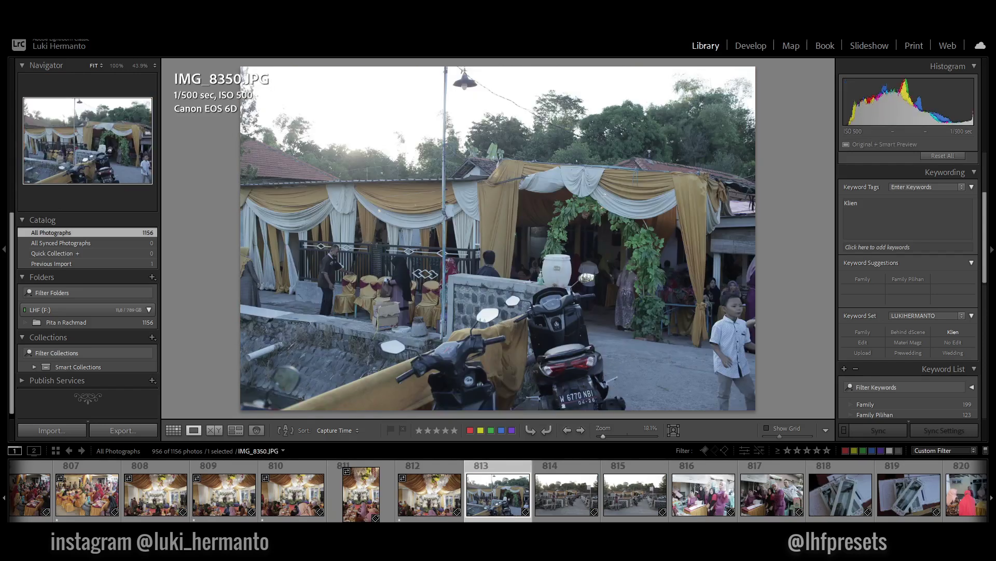
# - Rate IMG_8350 and IMG_8351 one star each
pyautogui.press('Right')
pyautogui.press('Left')
pyautogui.press('1')
pyautogui.press('Right')
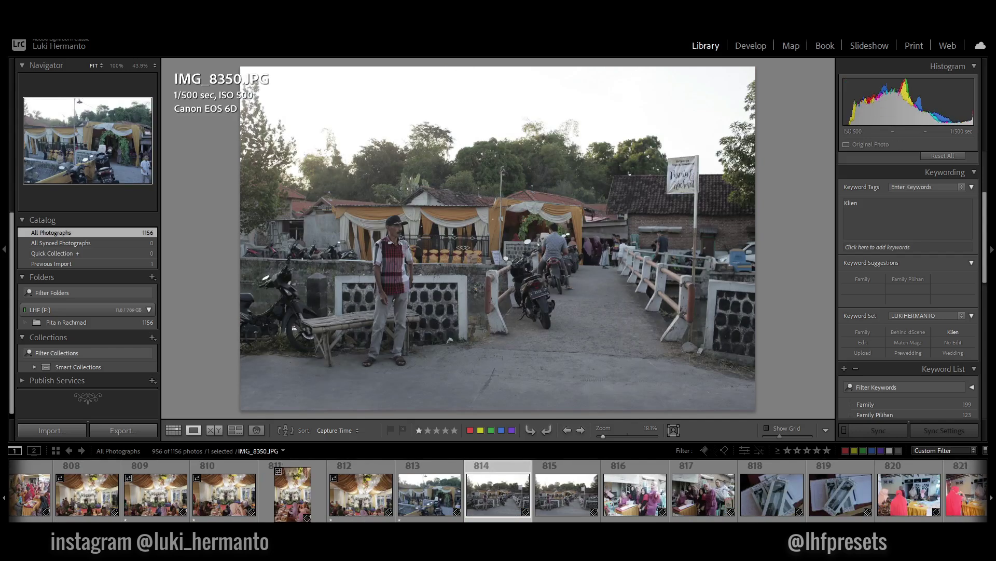
pyautogui.press('1')
pyautogui.press('Right')
# - Compare IMG_8351, IMG_8352 and the neighbouring group photos
pyautogui.press('Left')
pyautogui.press('Left')
pyautogui.press('Right')
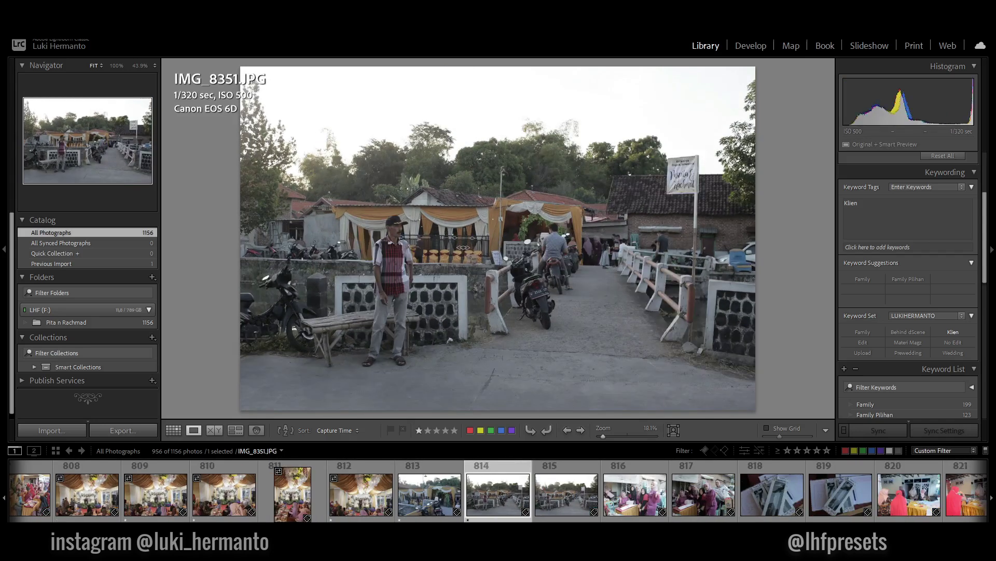
pyautogui.press('Right')
pyautogui.press('Right')
pyautogui.press('Left')
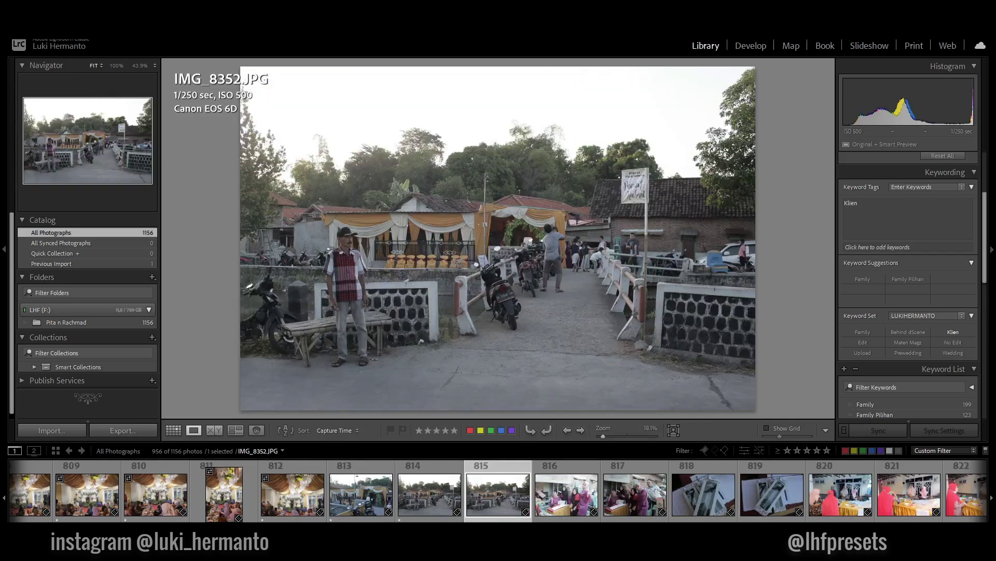
pyautogui.press('Right')
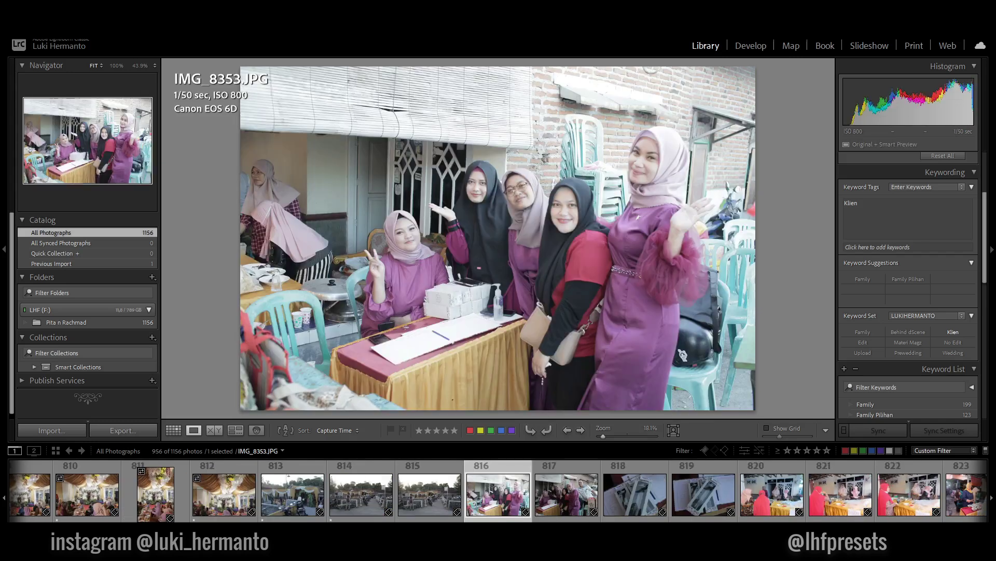
pyautogui.press('Right')
pyautogui.press('Left')
# - Rate the photo with the man, IMG_8356 and DSCF3672 one star
pyautogui.press('Right')
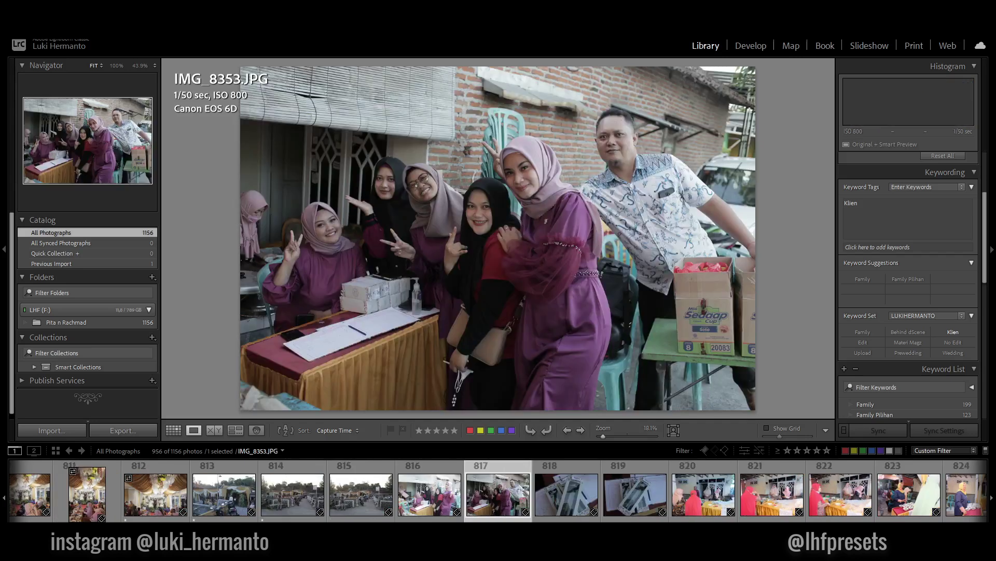
pyautogui.press('1')
pyautogui.press('Right')
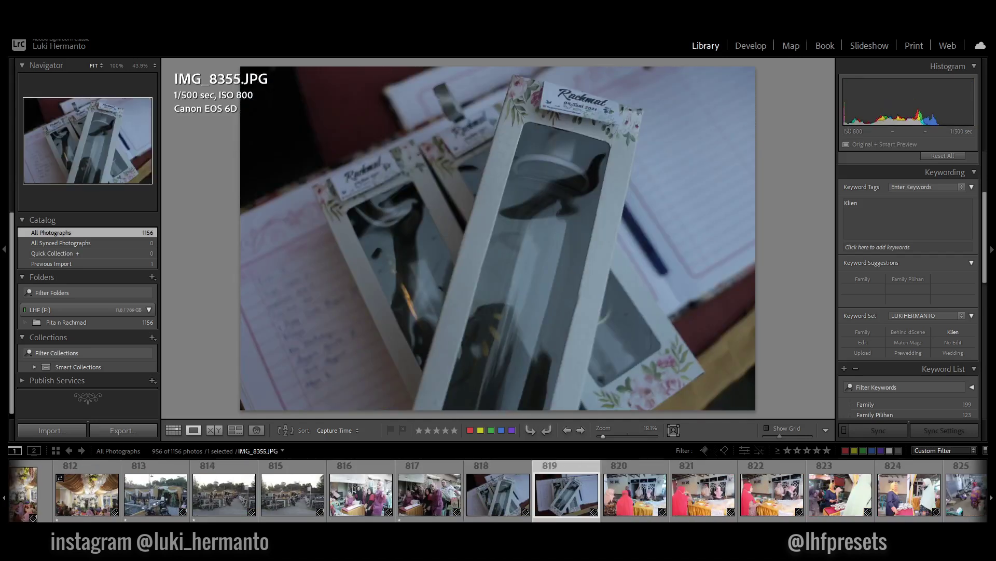
pyautogui.press('Right')
pyautogui.press('1')
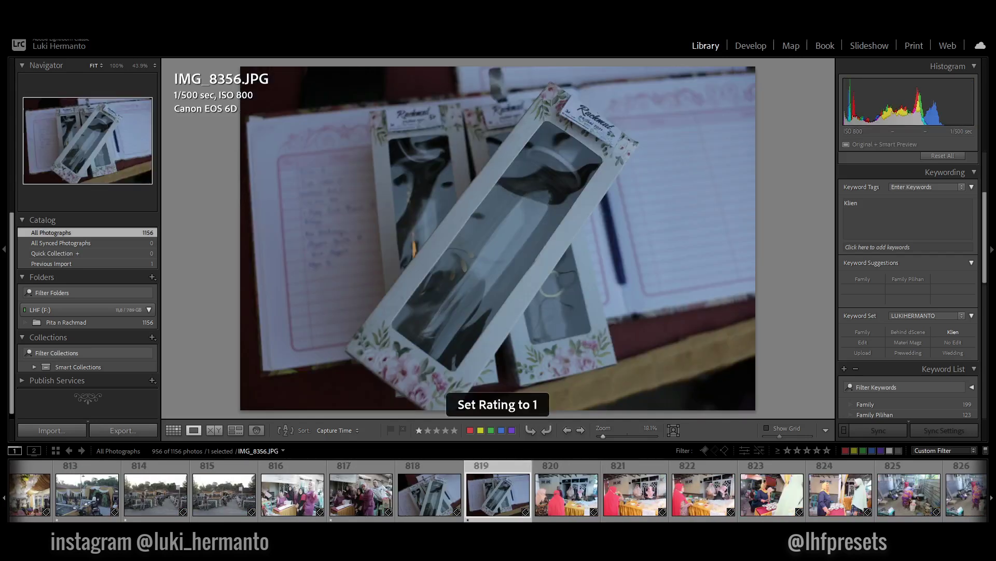
pyautogui.press('Right')
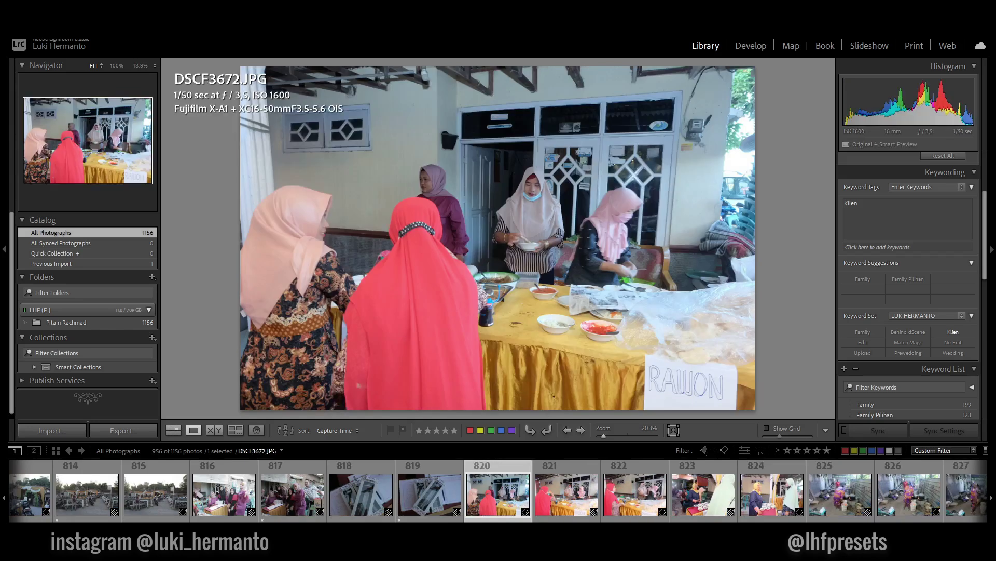
pyautogui.press('1')
# - Rate DSCF3674 and DSCF3677 one star after looking ahead
pyautogui.press('Right')
pyautogui.press('Right')
pyautogui.press('Left')
pyautogui.press('1')
pyautogui.press('Right')
pyautogui.press('Right')
pyautogui.press('Right')
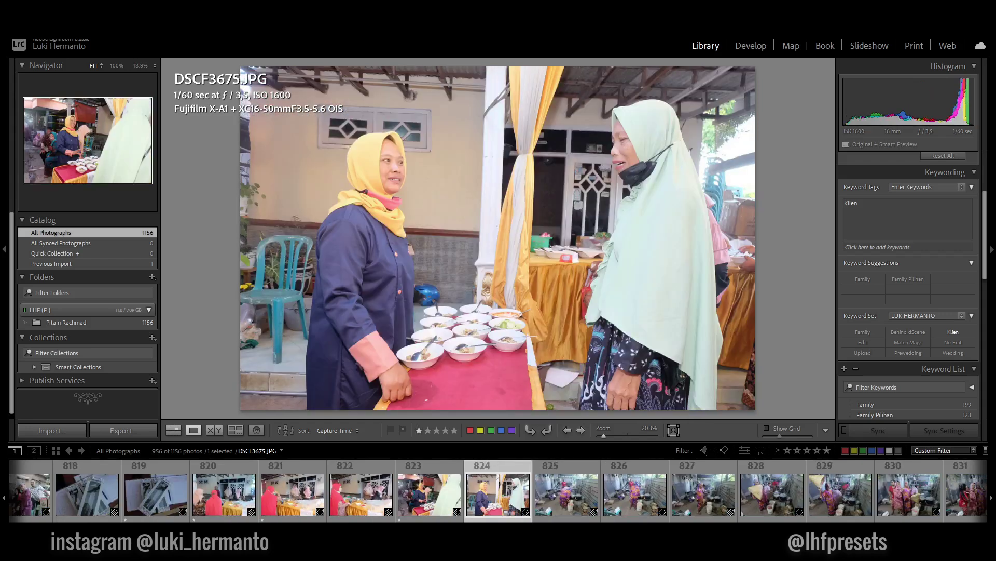
pyautogui.press('Right')
pyautogui.press('Right')
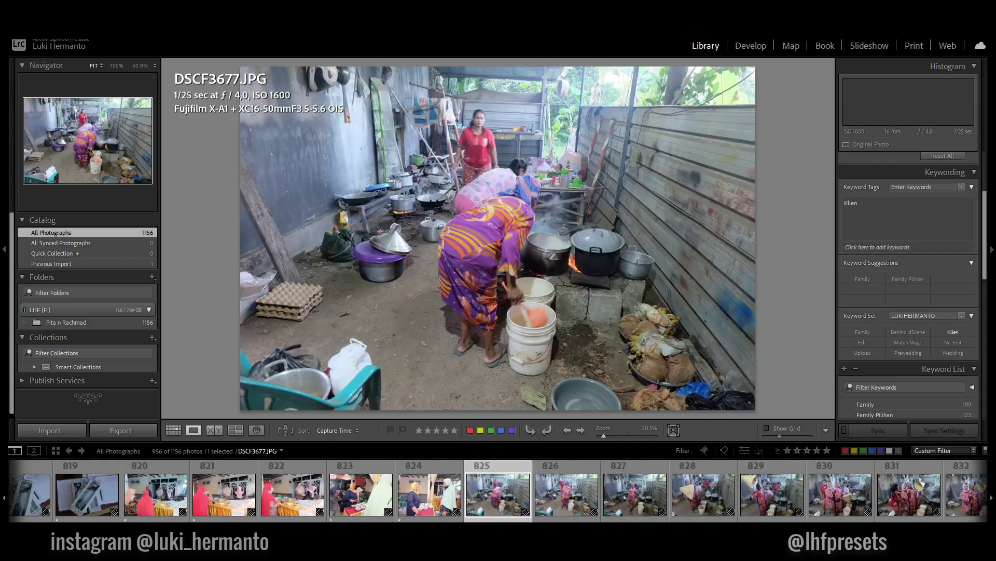
# - Rate DSCF3679, DSCF3680 and DSCF3681 one star each
pyautogui.press('Right')
pyautogui.press('Left')
pyautogui.press('1')
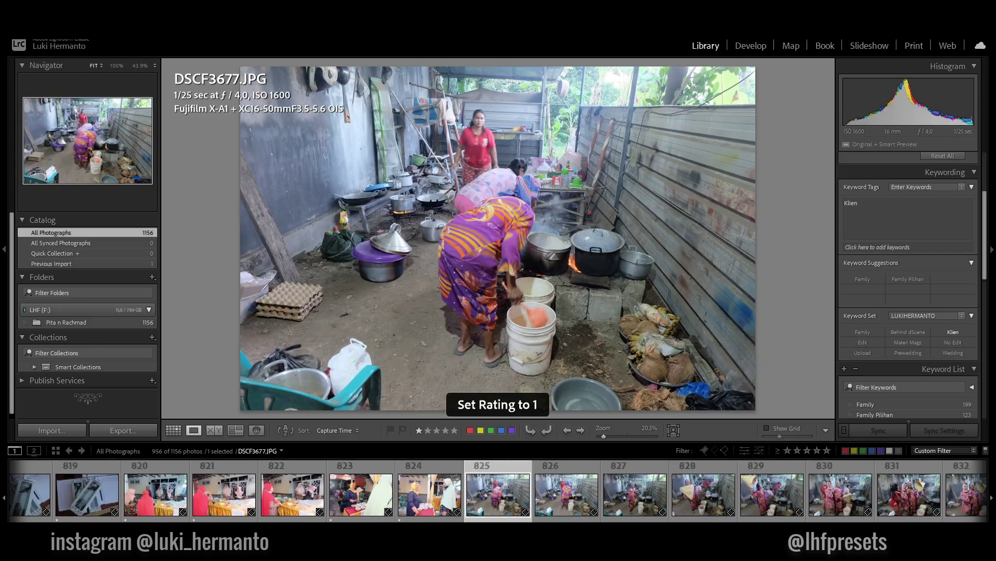
pyautogui.press('Right')
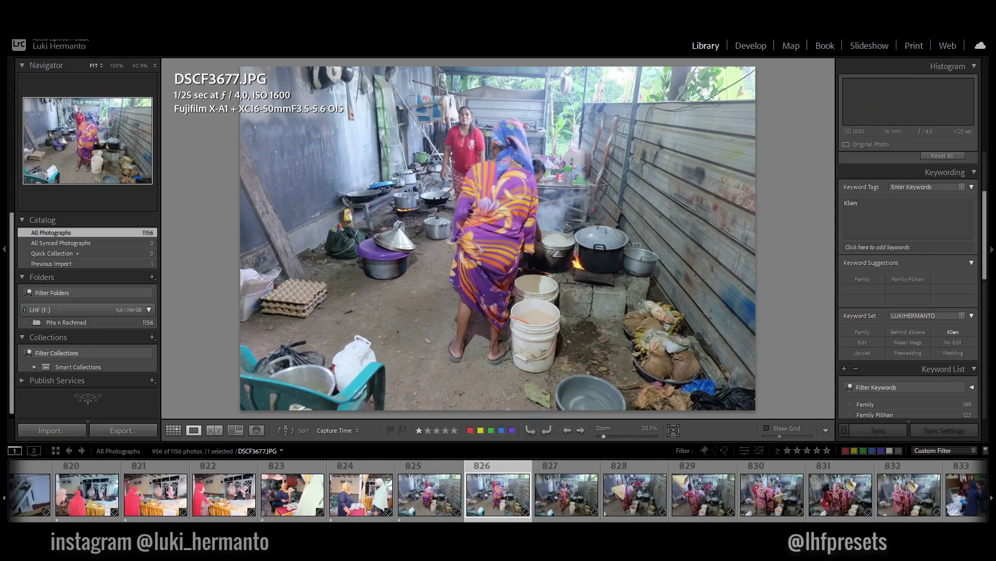
pyautogui.press('Right')
pyautogui.press('1')
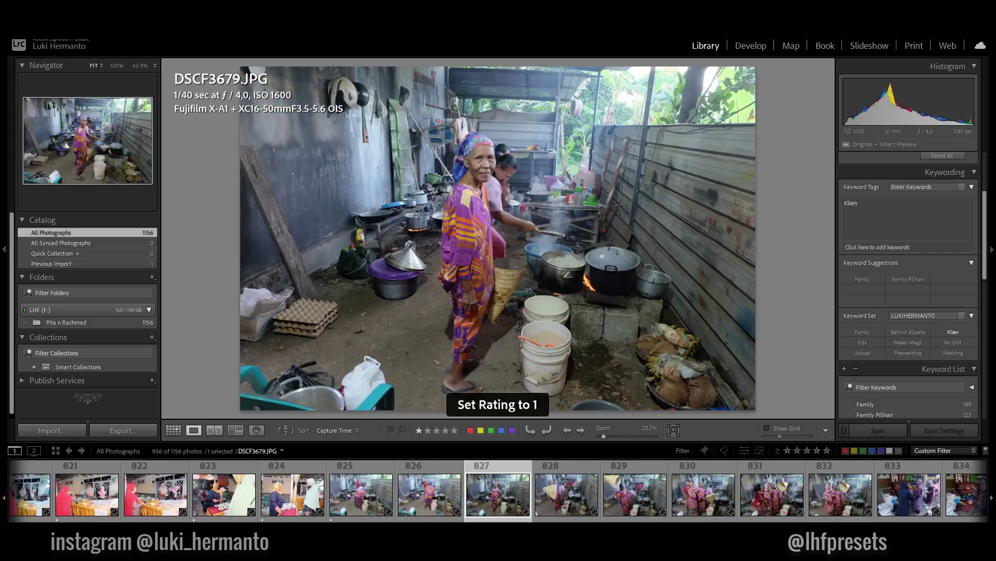
pyautogui.press('Right')
pyautogui.press('1')
pyautogui.press('Right')
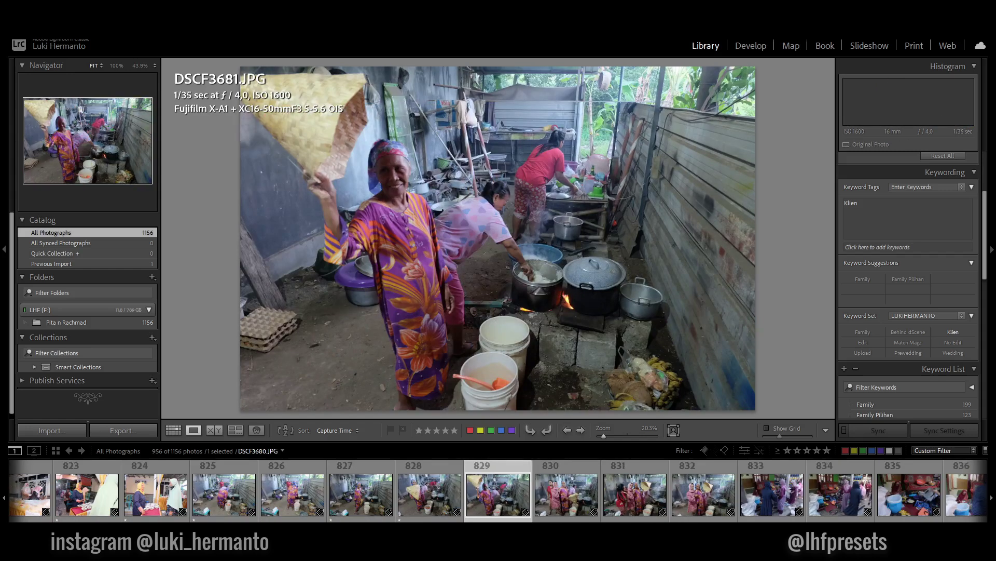
pyautogui.press('1')
# - Rate DSCF3682 and DSCF3683 one star, then star the photo at DSCF3685
pyautogui.press('Right')
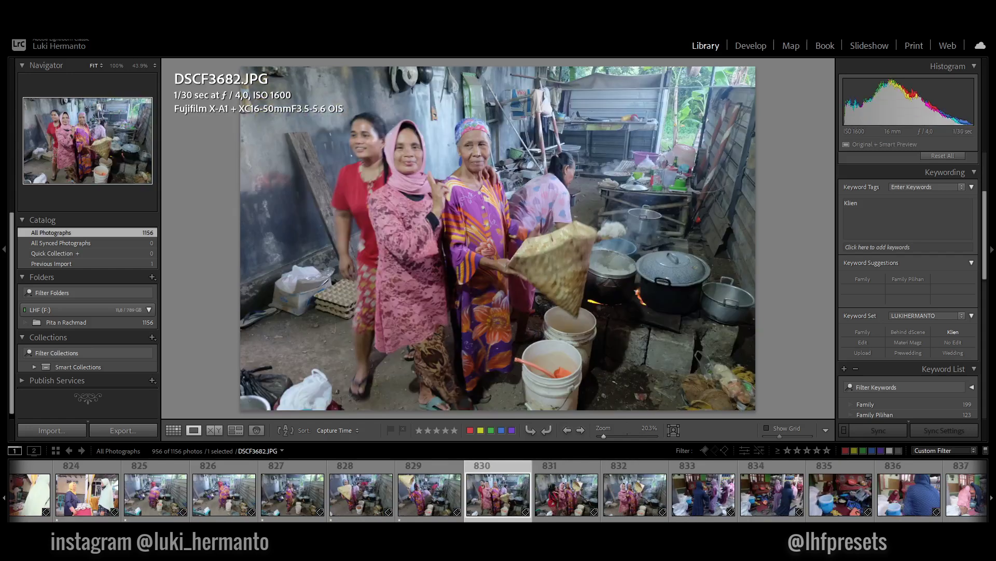
pyautogui.press('Right')
pyautogui.press('1')
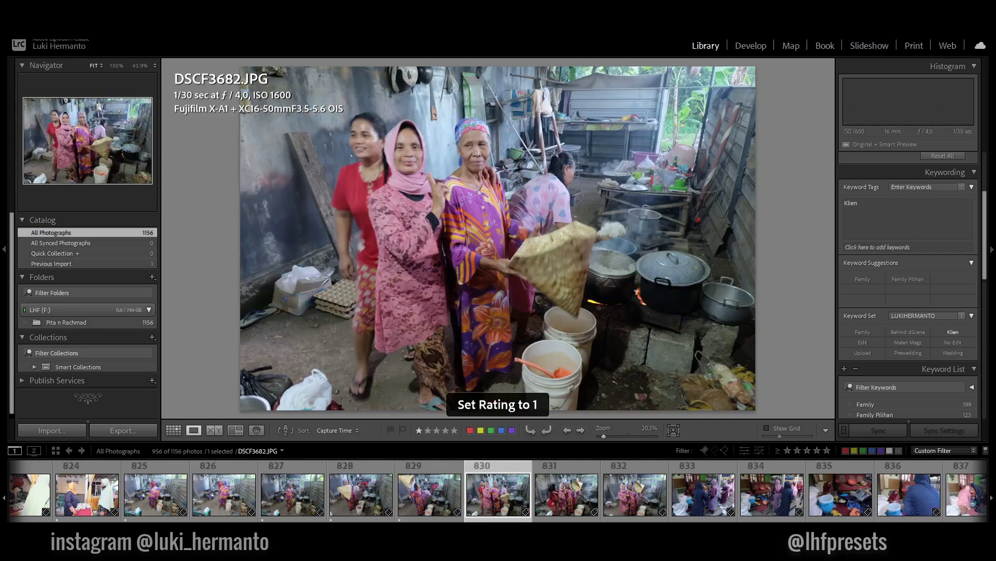
pyautogui.press('Right')
pyautogui.press('1')
pyautogui.press('Right')
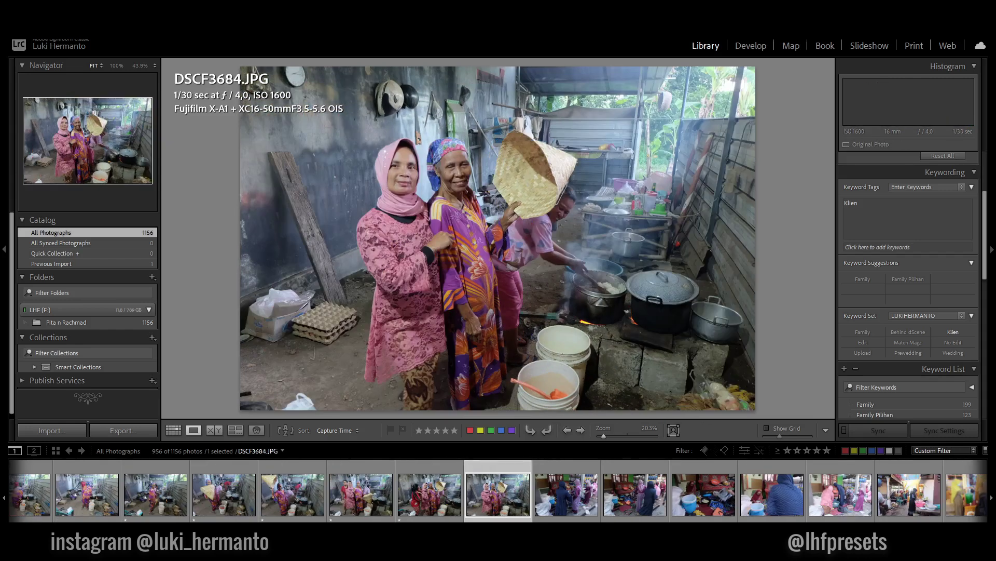
pyautogui.press('Right')
pyautogui.press('1')
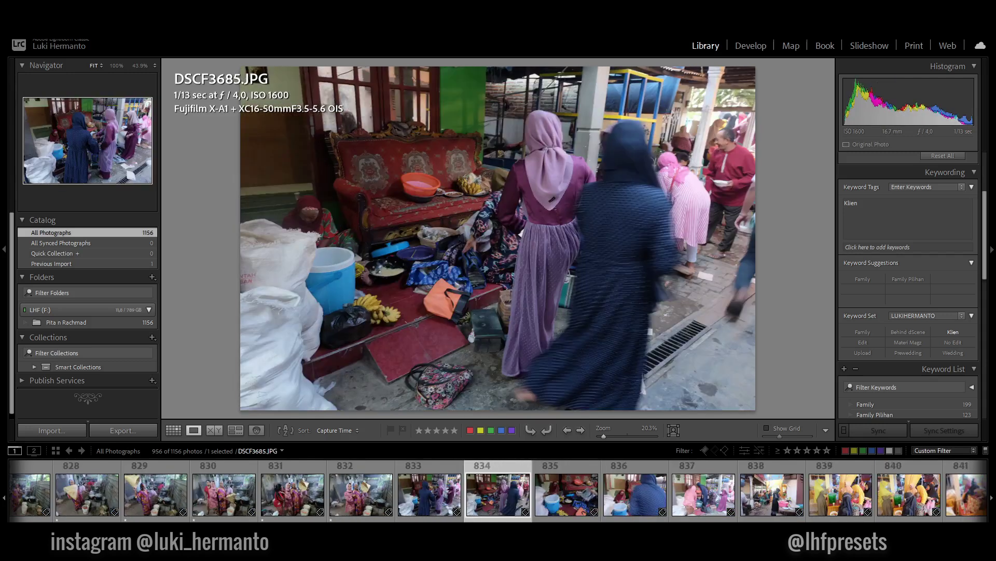
# - Compare DSCF3686 with its neighbour and rate photo 835 one star
pyautogui.press('Right')
pyautogui.press('Left')
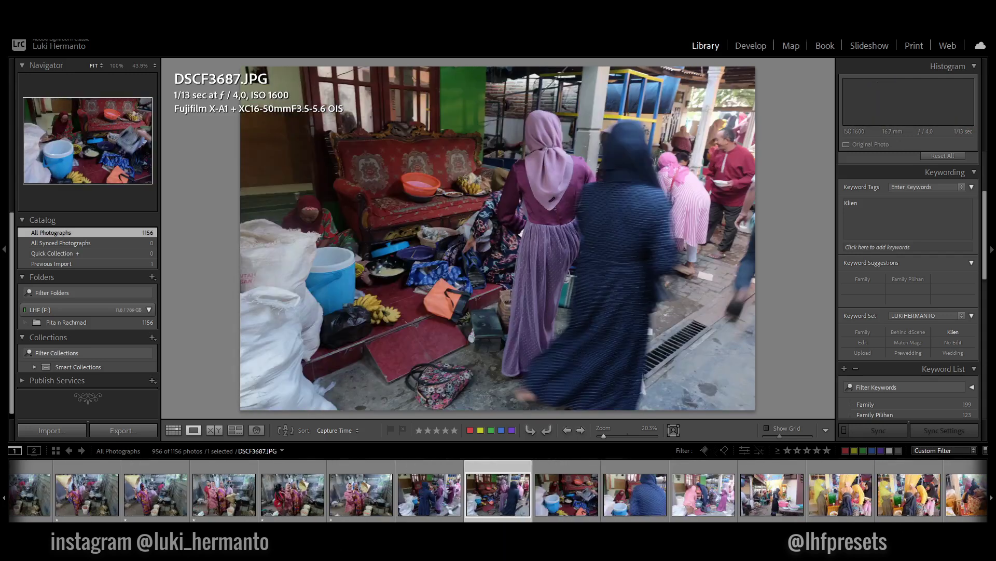
pyautogui.press('Right')
# - Rate market-stall photos 837 and 838 one star each
pyautogui.press('Right')
pyautogui.press('Left')
pyautogui.press('1')
pyautogui.press('Right')
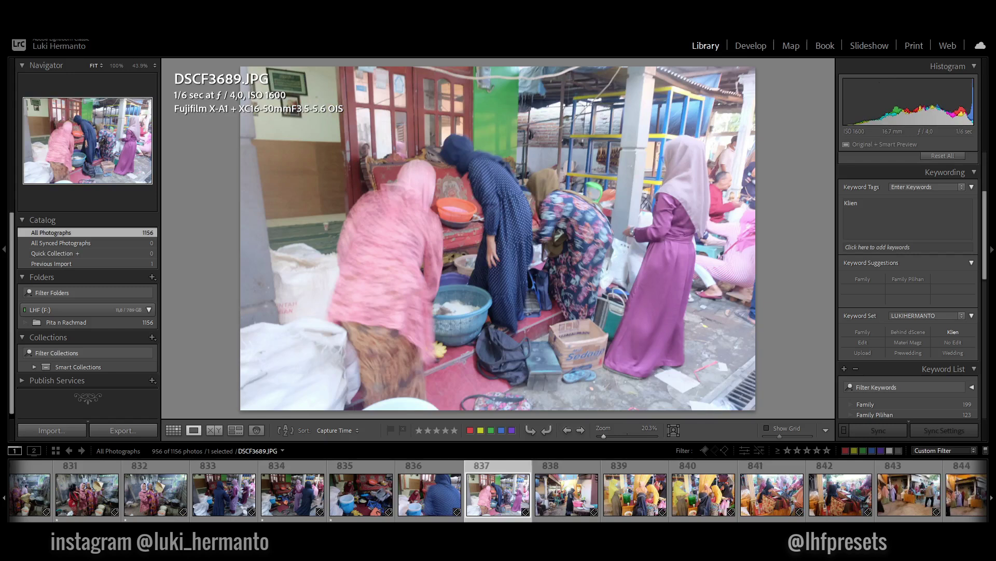
pyautogui.press('Right')
pyautogui.press('Left')
pyautogui.press('1')
pyautogui.press('Right')
# - Compare photos 838 and 839, then rate guest photo DSCF3693 one star
pyautogui.press('Right')
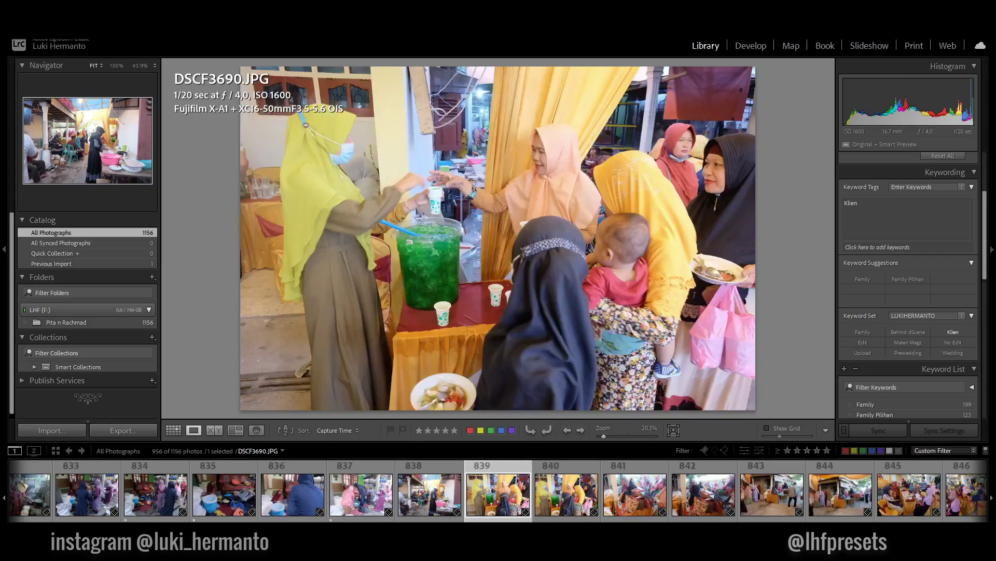
pyautogui.press('Left')
pyautogui.press('1')
pyautogui.press('Right')
pyautogui.press('Left')
pyautogui.press('Right')
pyautogui.press('Right')
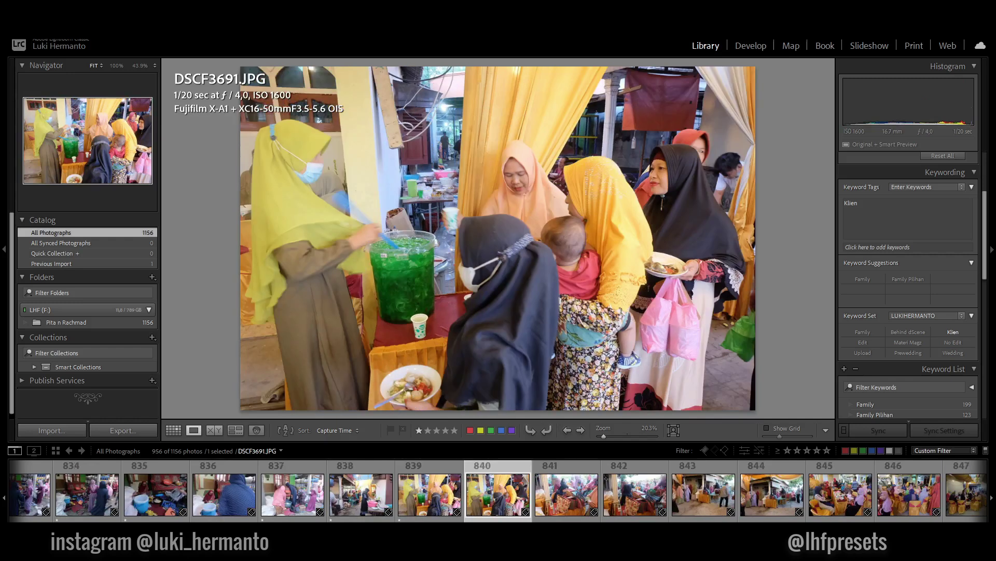
pyautogui.press('Right')
pyautogui.press('1')
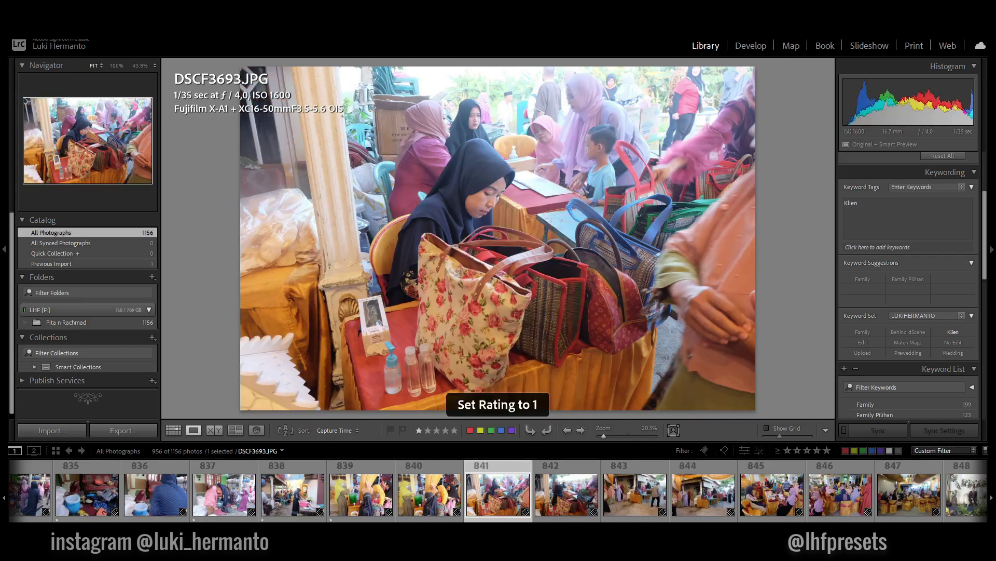
pyautogui.press('Right')
pyautogui.press('Right')
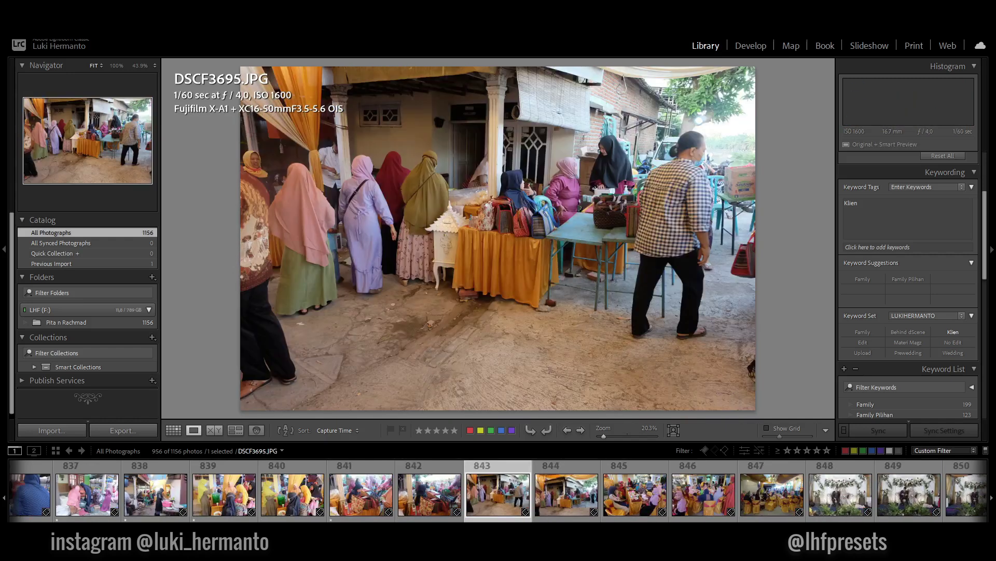
# - Rate photos 845 and 846 one star, reaching stage portrait DSCF3699
pyautogui.press('Right')
pyautogui.press('Right')
pyautogui.press('1')
pyautogui.press('Right')
pyautogui.press('1')
pyautogui.press('Right')
# - Rate stage portraits IMG_8364, IMG_8366 and IMG_8370 one star each
pyautogui.press('1')
pyautogui.press('Right')
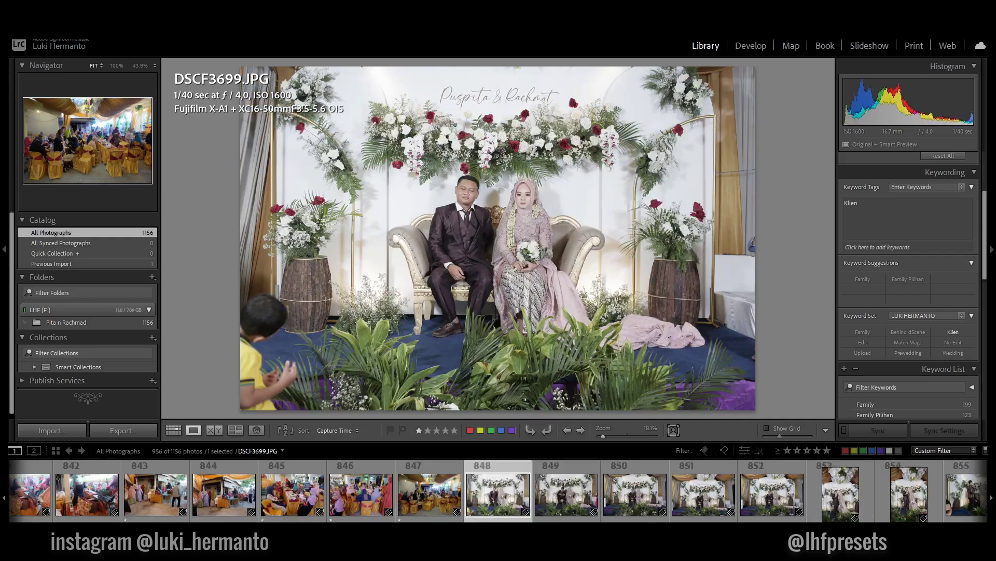
pyautogui.press('Right')
pyautogui.press('Right')
pyautogui.press('Right')
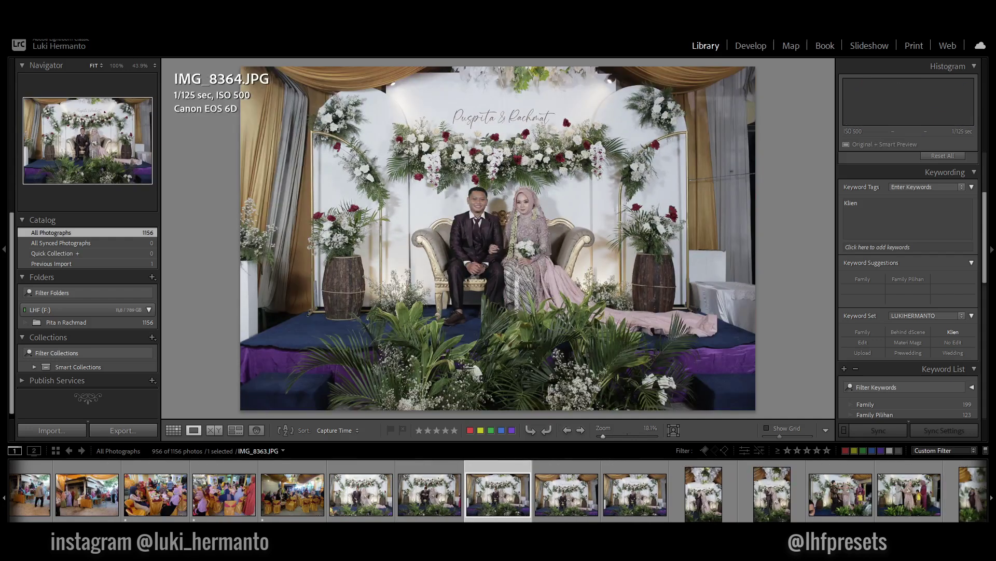
pyautogui.press('1')
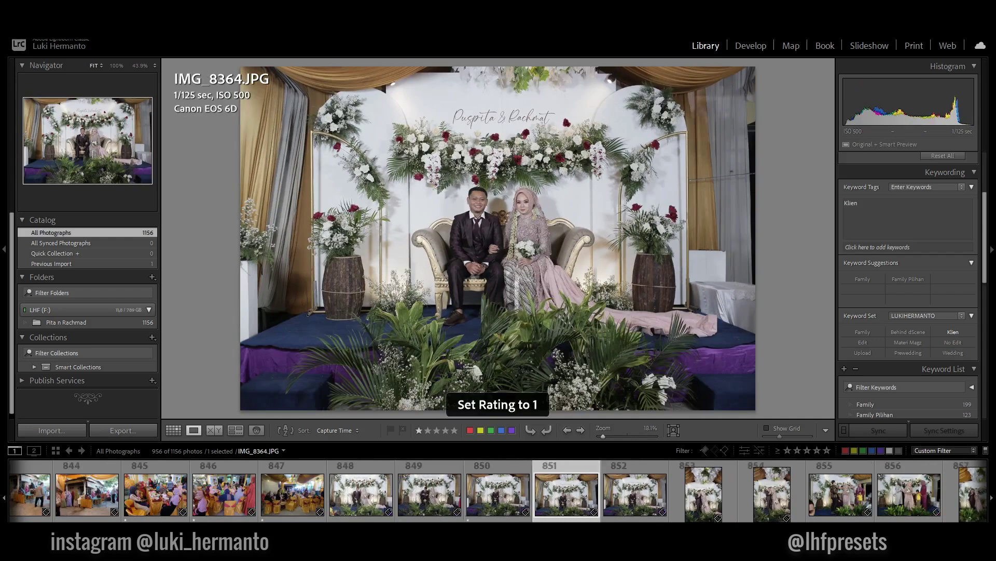
pyautogui.press('Right')
pyautogui.press('Right')
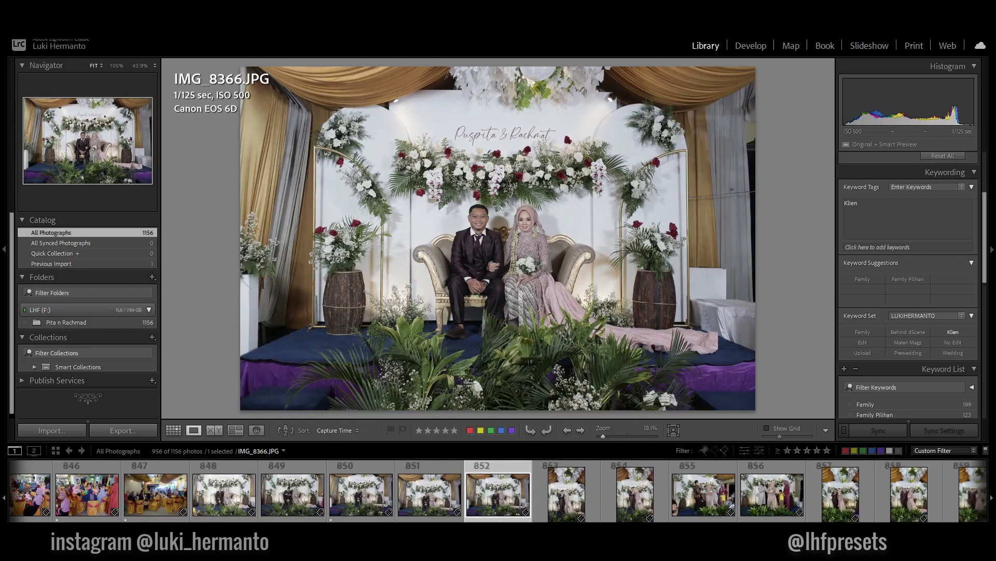
pyautogui.press('1')
# - Skip ahead past DSCF3703 and DSCF3707 and give DSCF3710 two stars
pyautogui.press('Right')
pyautogui.press('Right')
pyautogui.press('Right')
pyautogui.press('1')
pyautogui.press('Right')
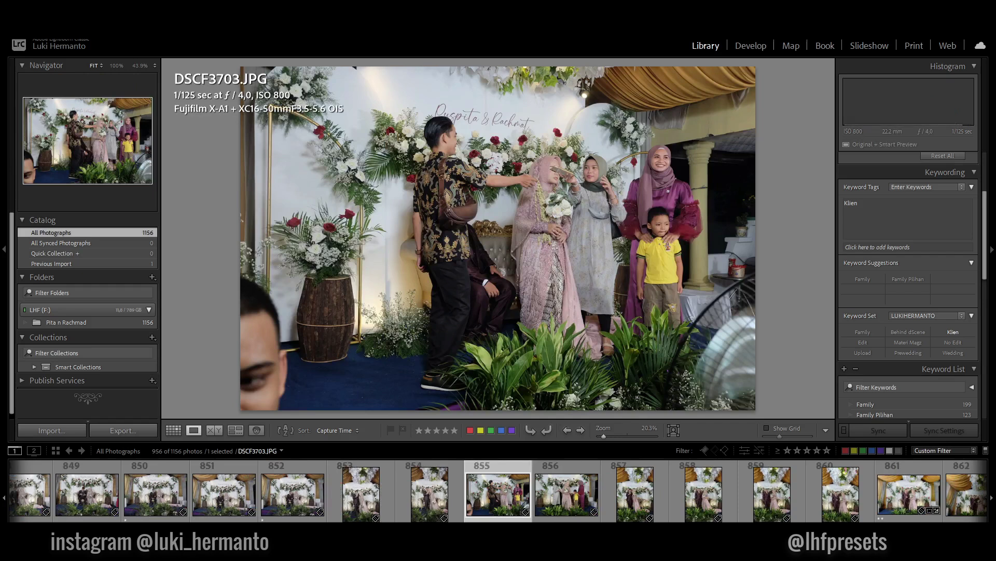
pyautogui.press('Right')
pyautogui.press('Right')
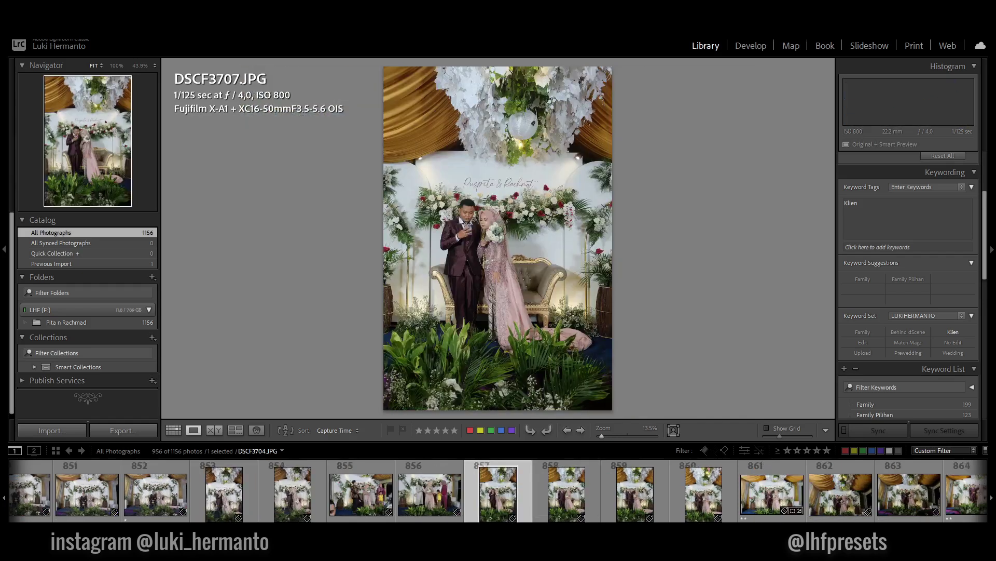
pyautogui.press('Right')
pyautogui.press('Right')
pyautogui.press('Right')
pyautogui.press('1')
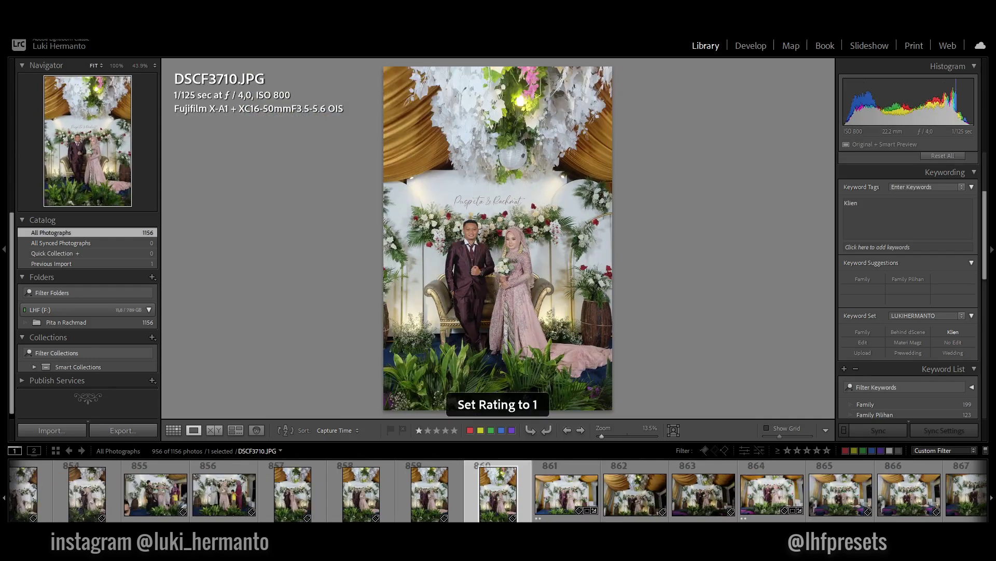
pyautogui.press('2')
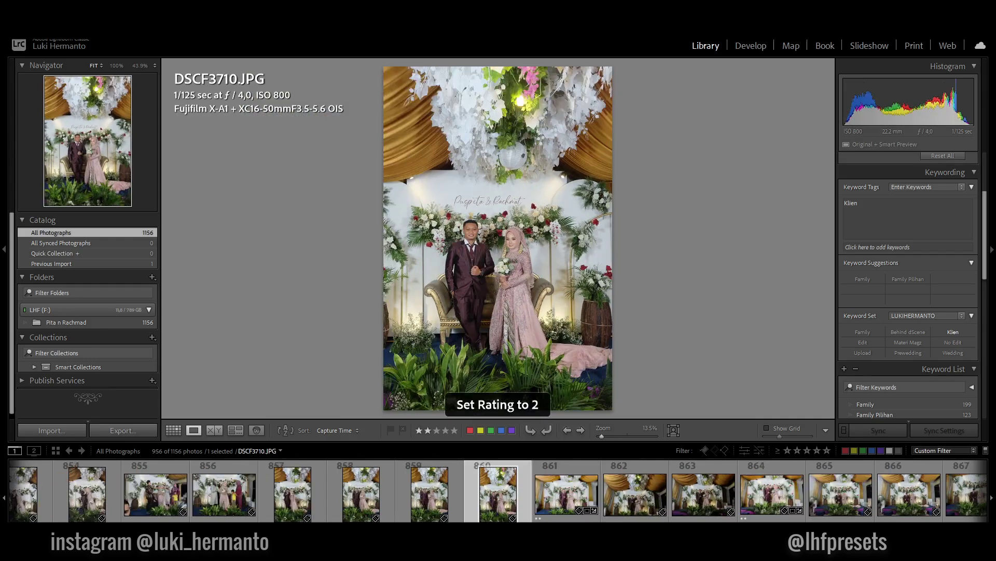
# - Check DSCF3710's sharpness at 1:1 on the couple's faces, then compare with DSCF3711
pyautogui.click(483, 246)
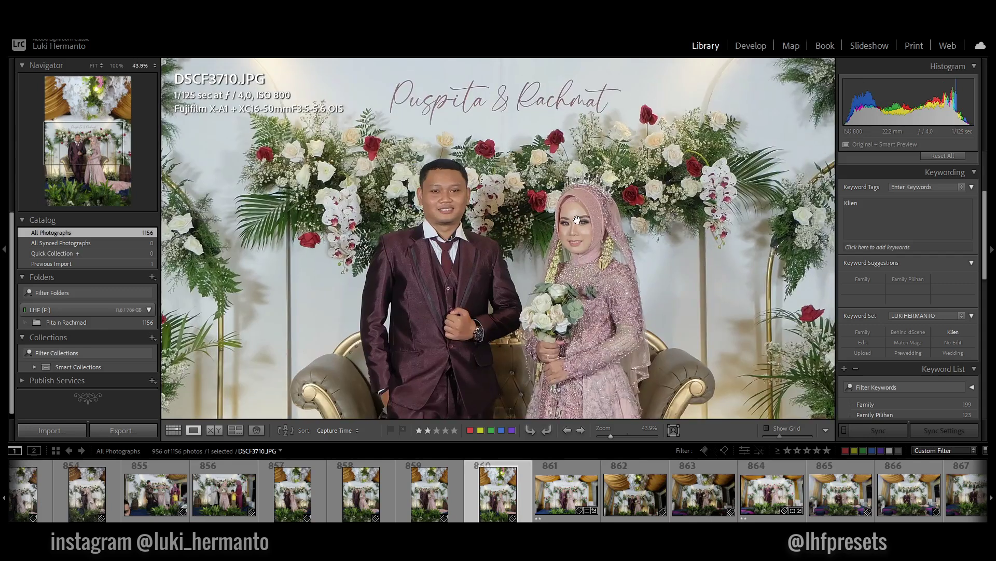
pyautogui.moveTo(528, 267); pyautogui.dragTo(487, 247)
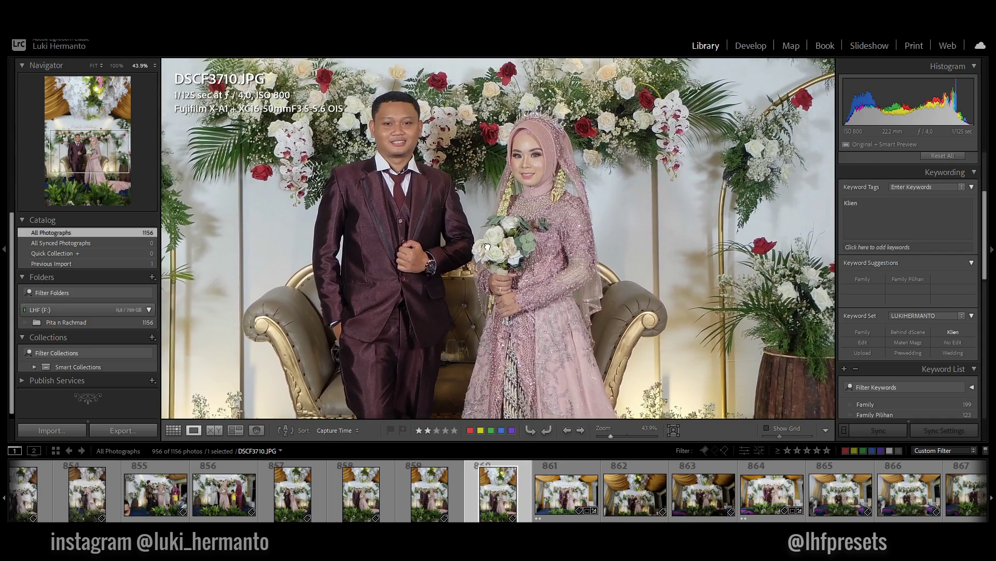
pyautogui.click(487, 247)
pyautogui.press('Right')
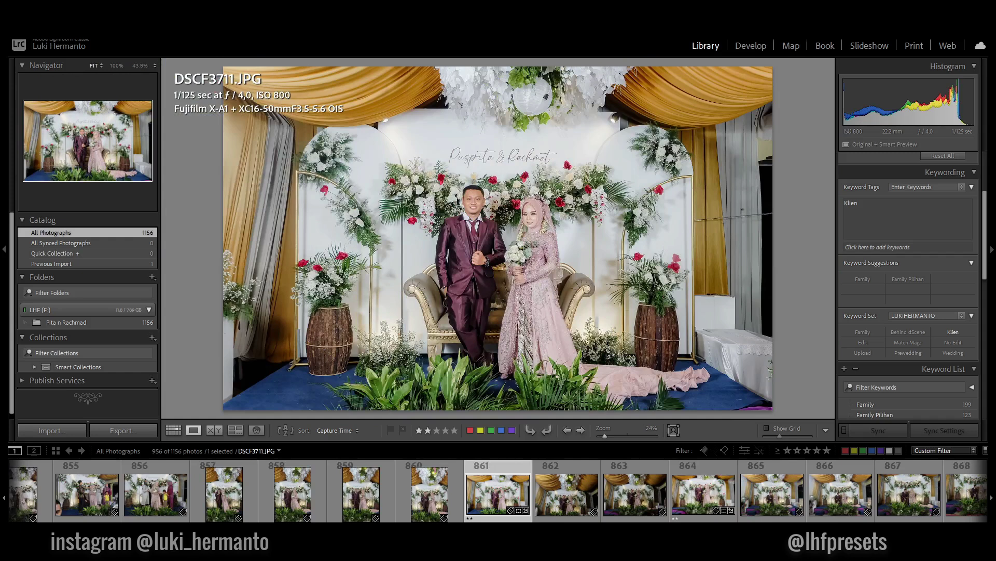
pyautogui.press('Left')
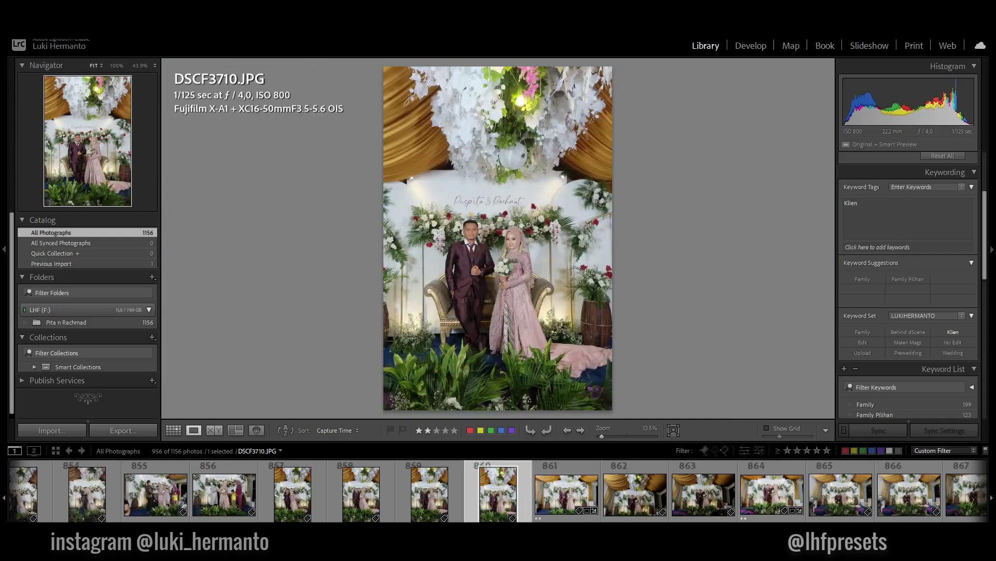
pyautogui.press('Right')
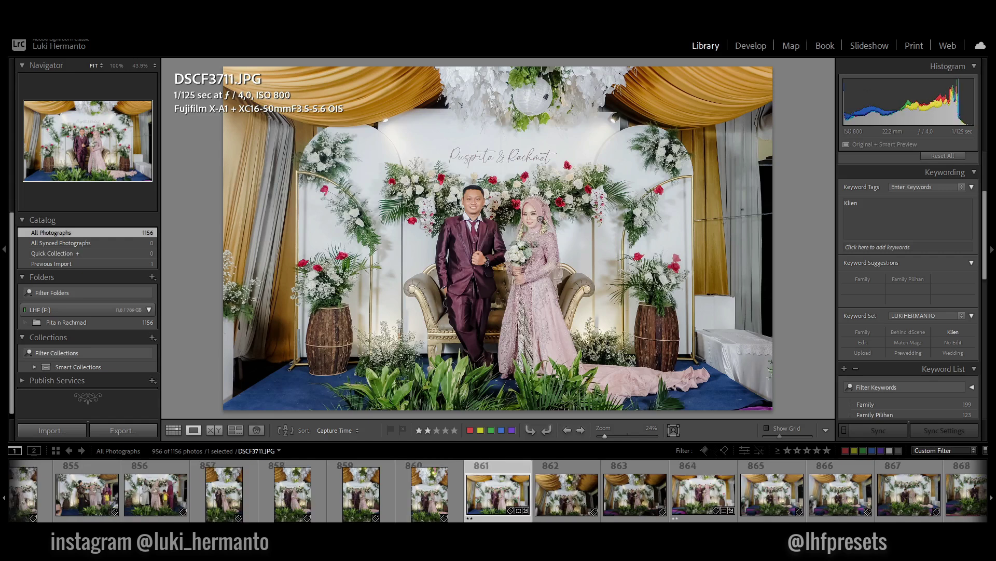
# - Compare DSCF3711 through DSCF3713 and settle on the brighter photo 864
pyautogui.press('Right')
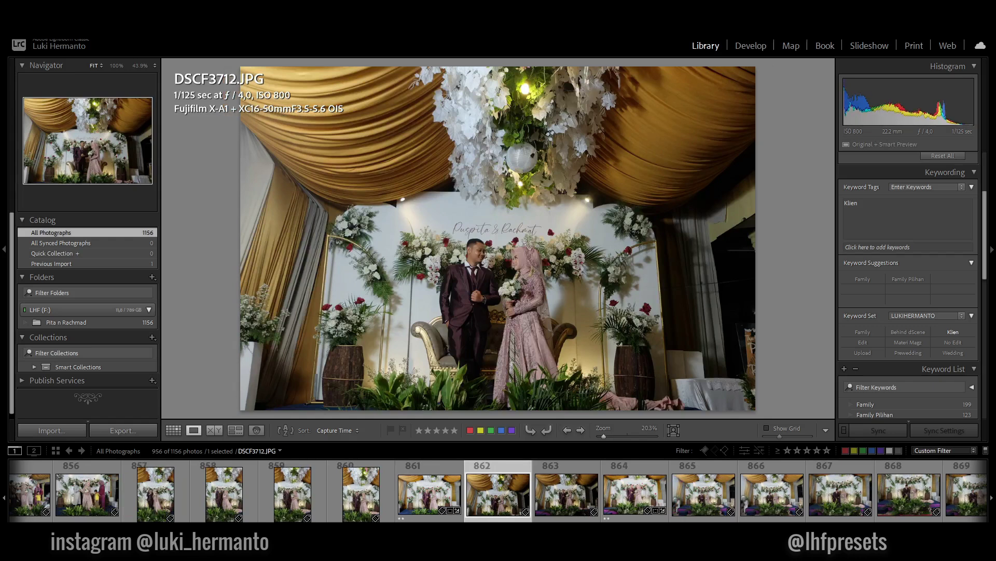
pyautogui.press('Left')
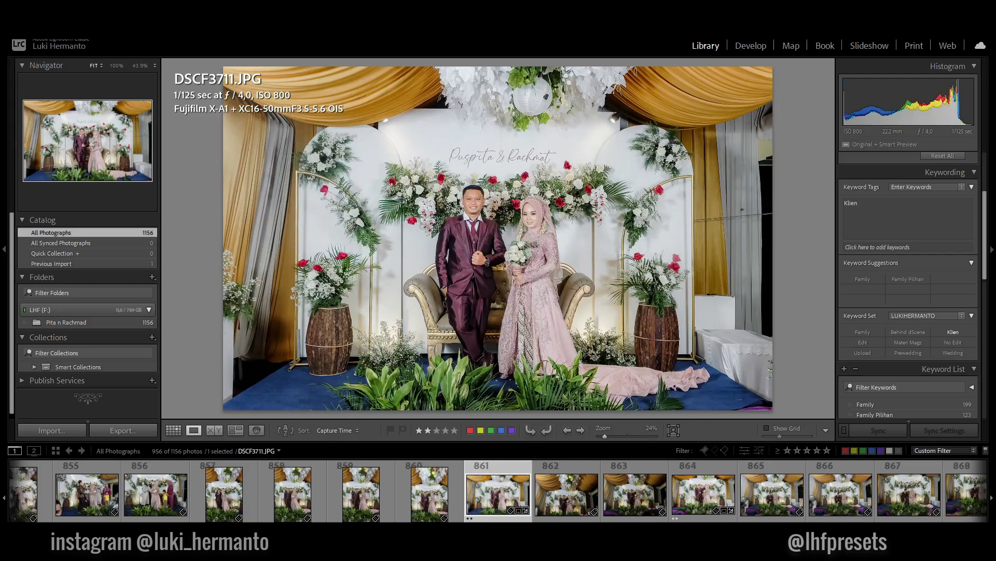
pyautogui.press('Right')
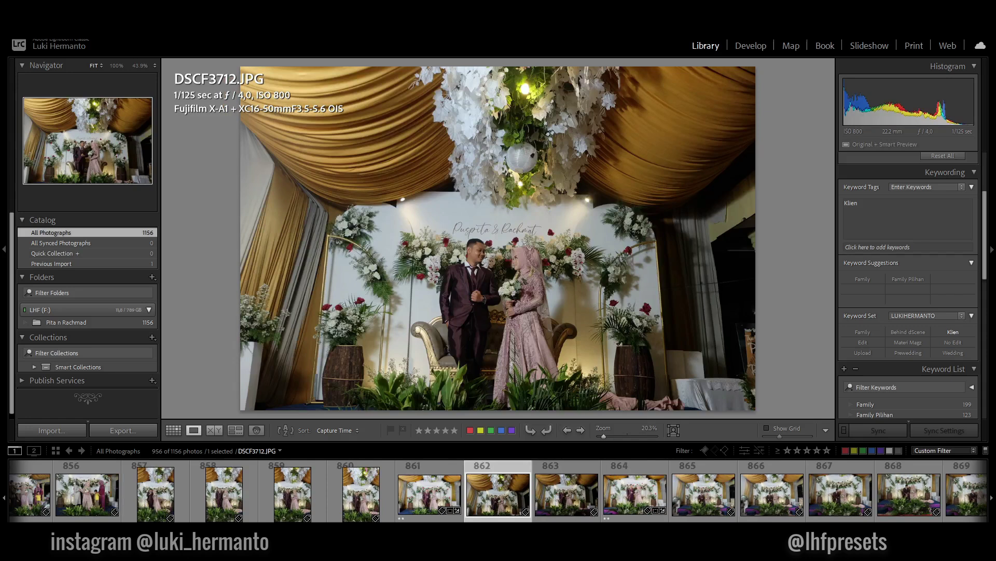
pyautogui.press('Right')
pyautogui.press('Left')
pyautogui.press('Right')
pyautogui.press('Right')
pyautogui.press('Left')
pyautogui.press('Right')
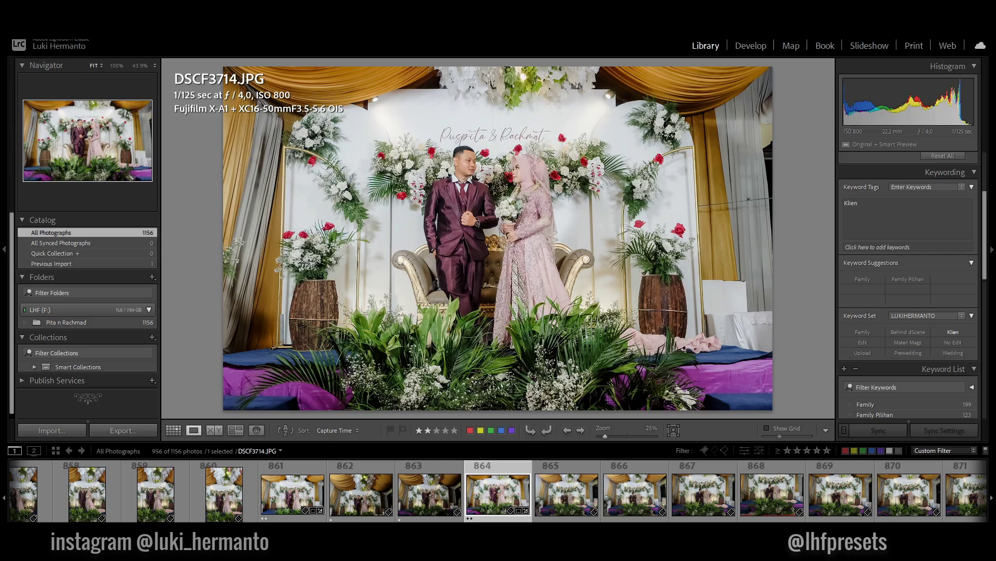
# - Give photos 865 and 869 one star while stepping through photos 865–869
pyautogui.press('Right')
pyautogui.press('1')
pyautogui.press('Right')
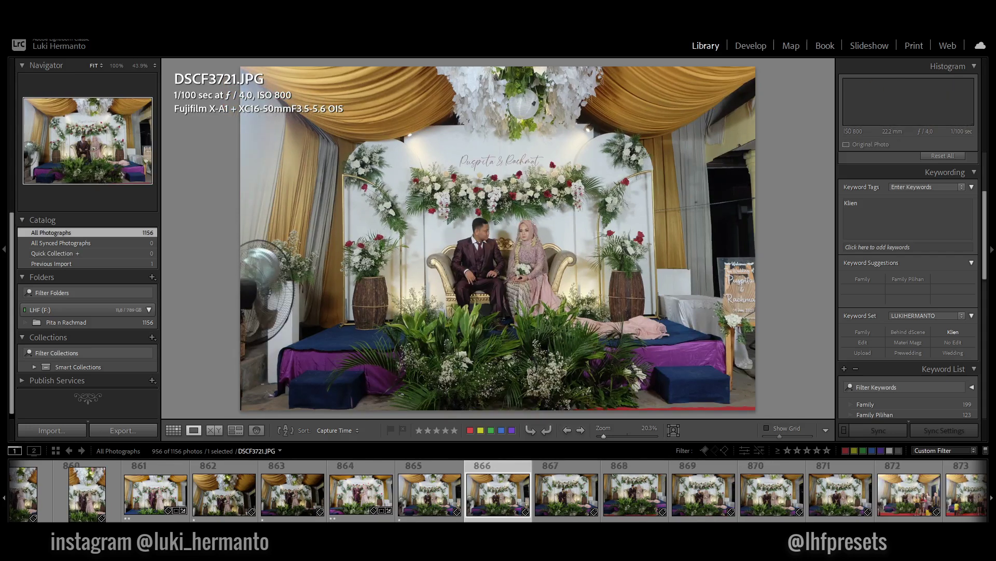
pyautogui.press('Right')
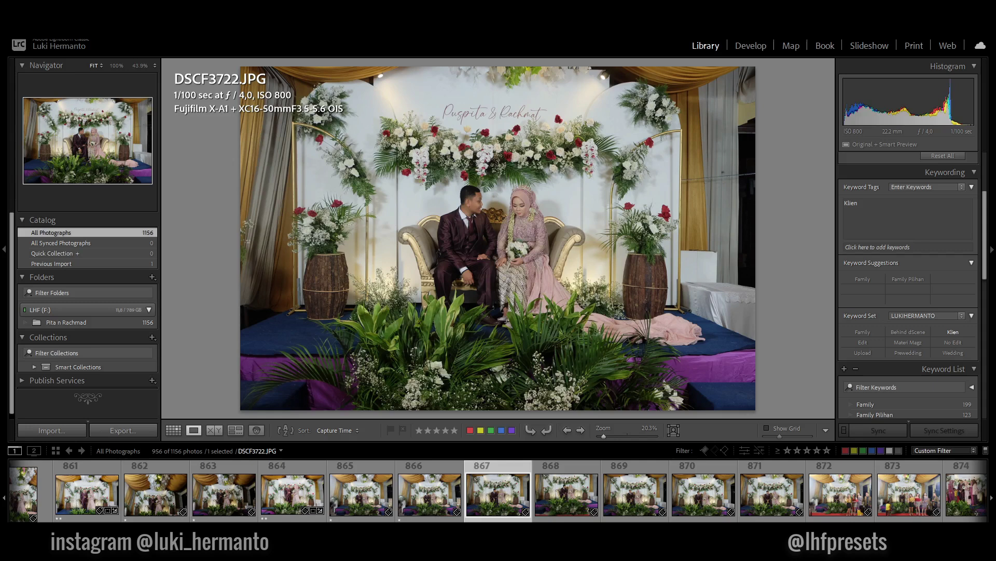
pyautogui.press('Right')
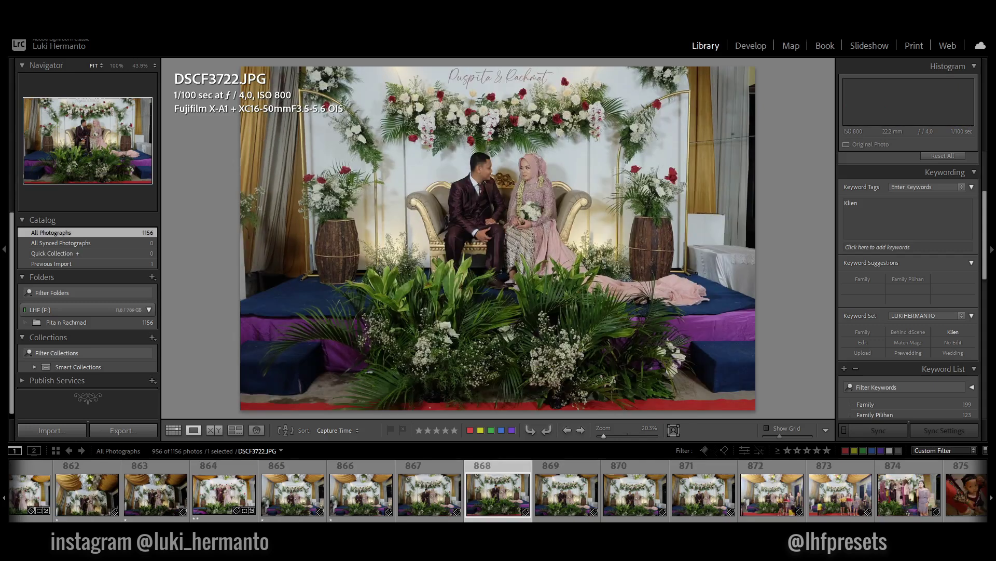
pyautogui.press('Right')
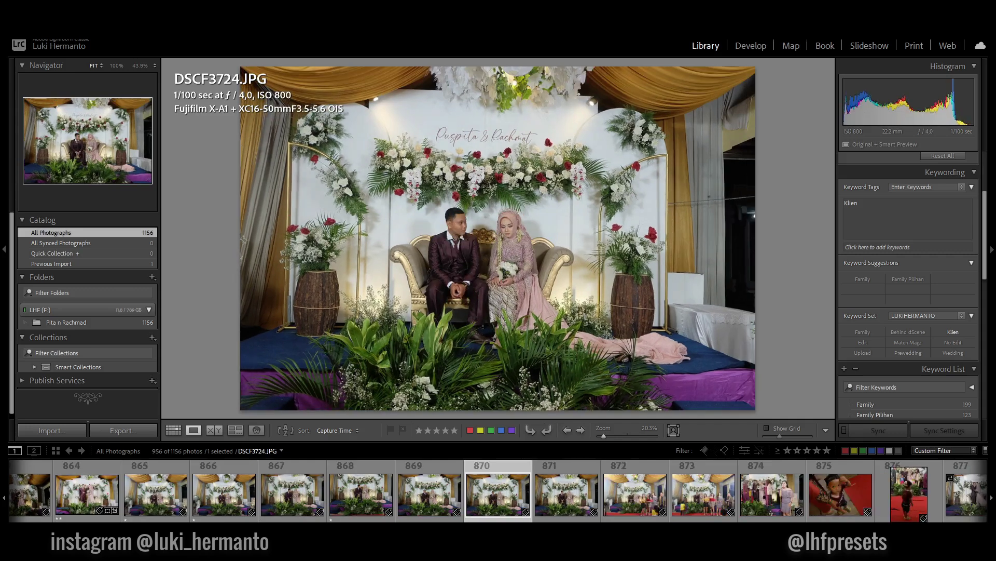
pyautogui.press('1')
# - Rate photos 871 and 873 one star each after rechecking 871
pyautogui.press('Right')
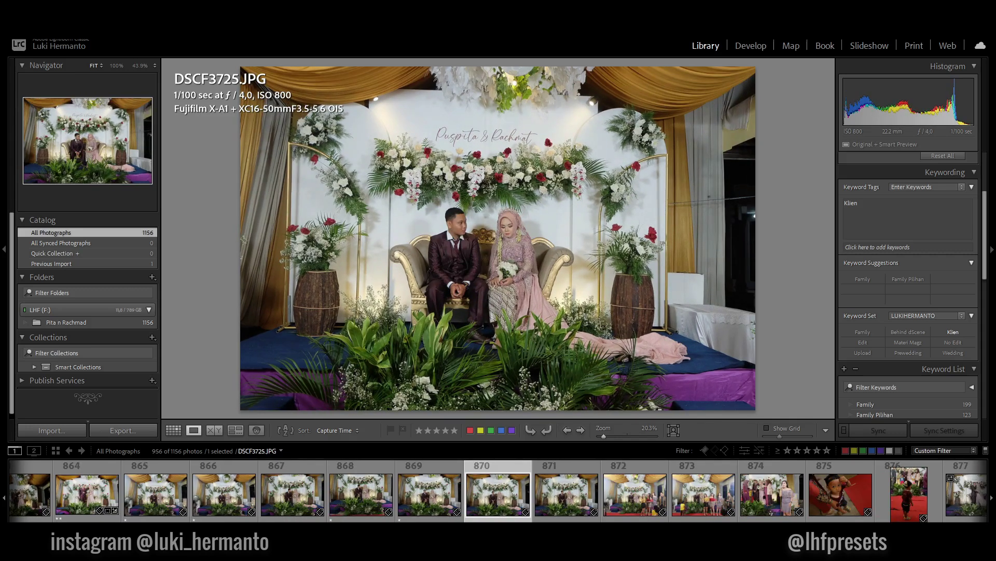
pyautogui.press('Right')
pyautogui.press('Right')
pyautogui.press('Left')
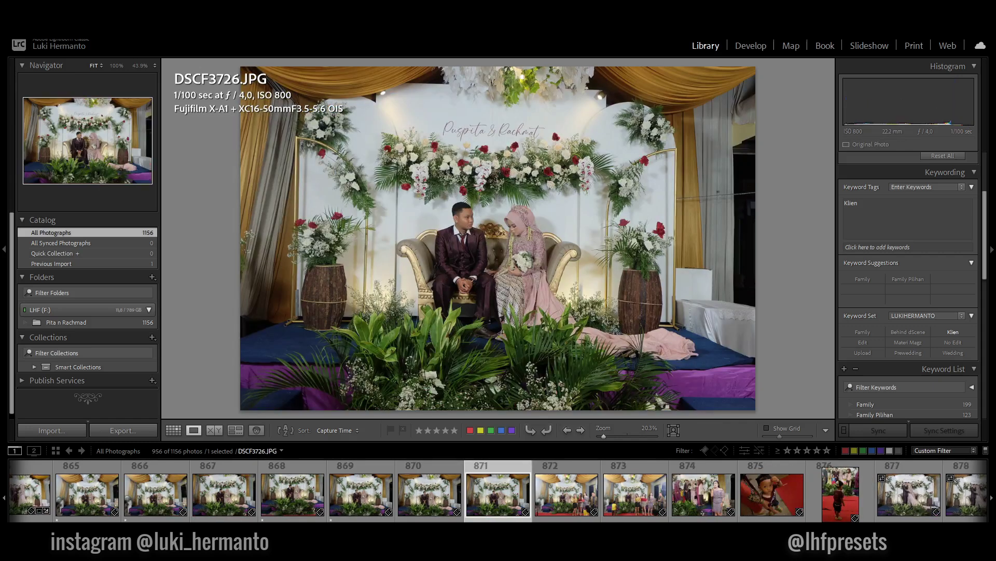
pyautogui.press('1')
pyautogui.press('Right')
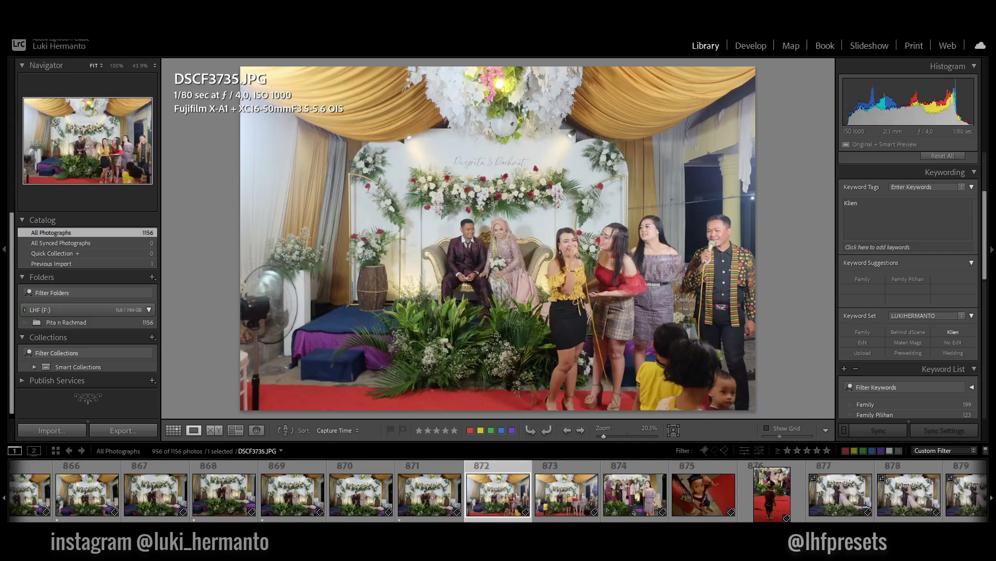
pyautogui.press('Right')
pyautogui.press('1')
# - Rate photos 874 and 875 one star after rechecking 873
pyautogui.press('Right')
pyautogui.press('1')
pyautogui.press('Left')
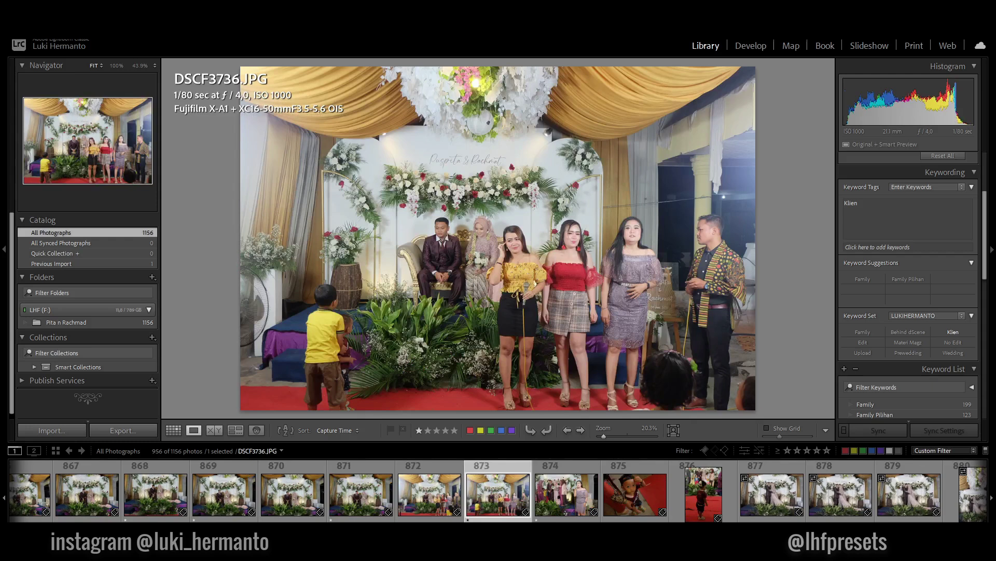
pyautogui.press('Right')
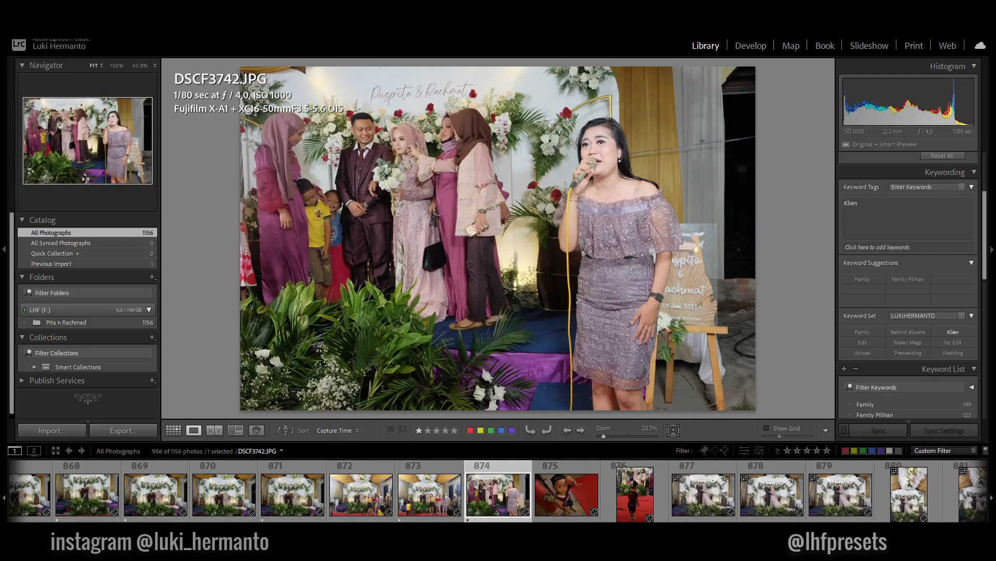
pyautogui.press('1')
pyautogui.press('1')
pyautogui.press('Right')
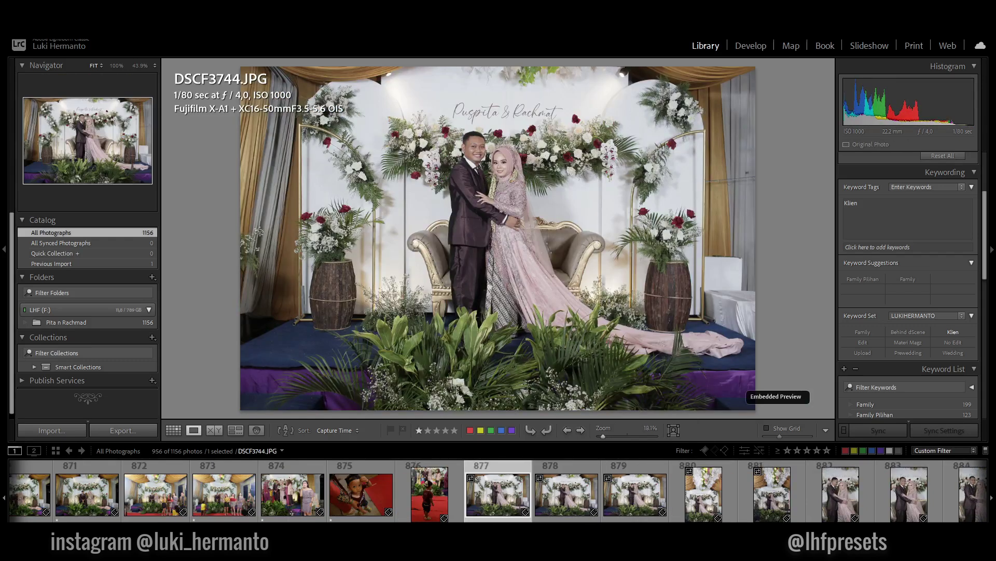
# - Give stage portraits IMG_8403 and IMG_8404 two stars each
pyautogui.press('Right')
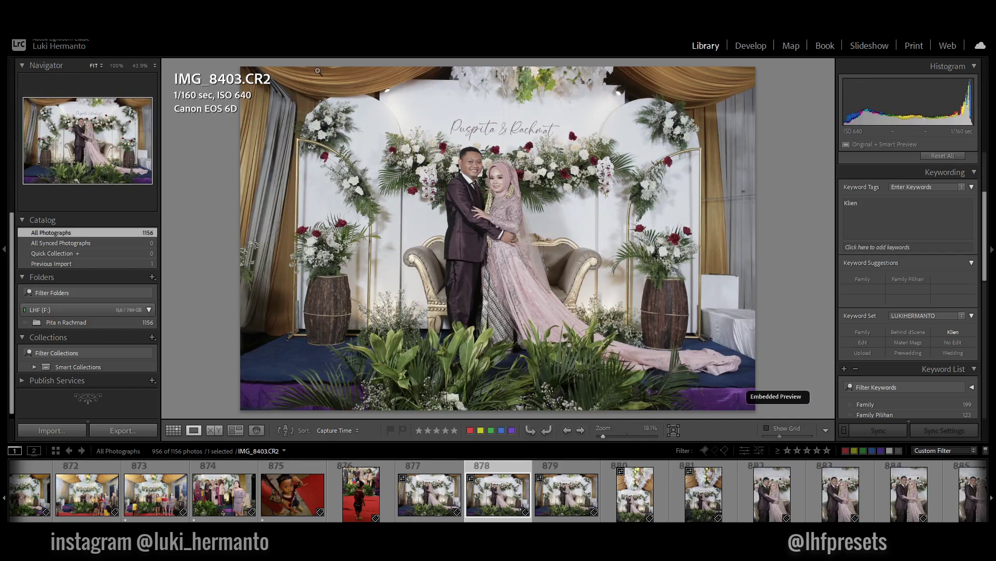
pyautogui.press('1')
pyautogui.press('2')
pyautogui.press('Right')
# - Advance past IMG_8405 and IMG_8406 to the couple's portrait IMG_8408.JPG
pyautogui.press('Right')
pyautogui.press('Left')
pyautogui.press('2')
pyautogui.press('Right')
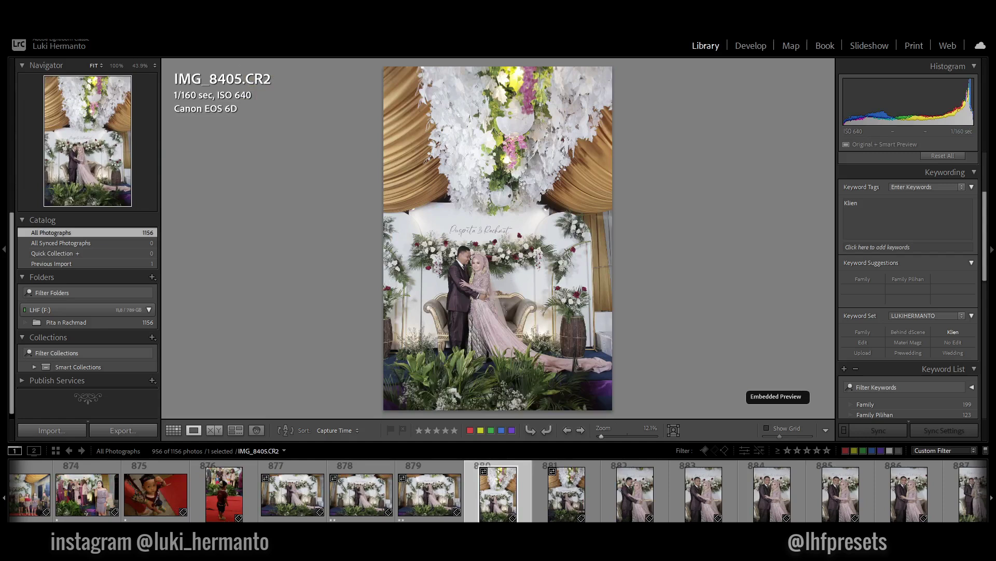
pyautogui.press('Right')
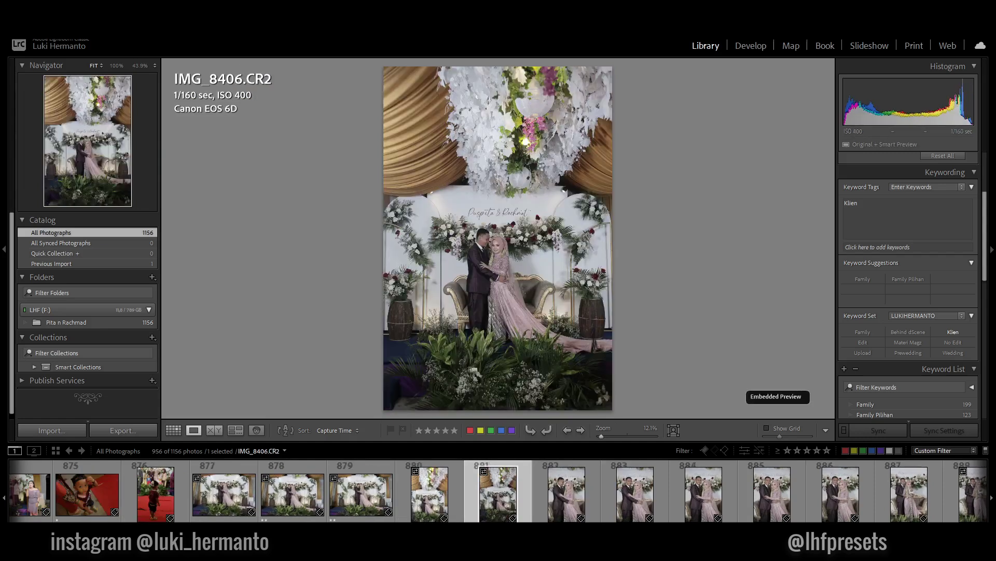
pyautogui.press('Right')
pyautogui.press('Right')
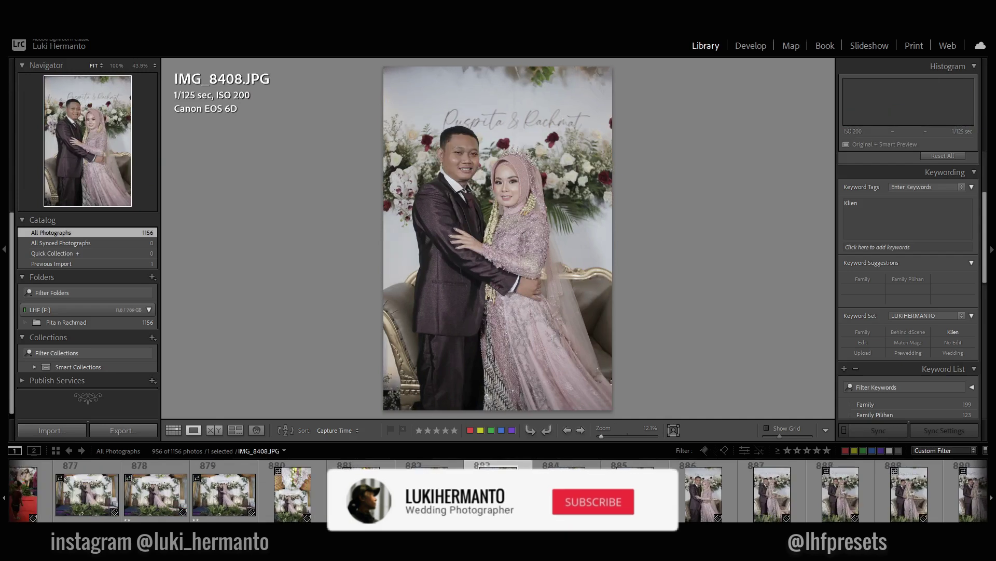
# - Rate IMG_8408 one star after comparing it with the next shot
pyautogui.press('1')
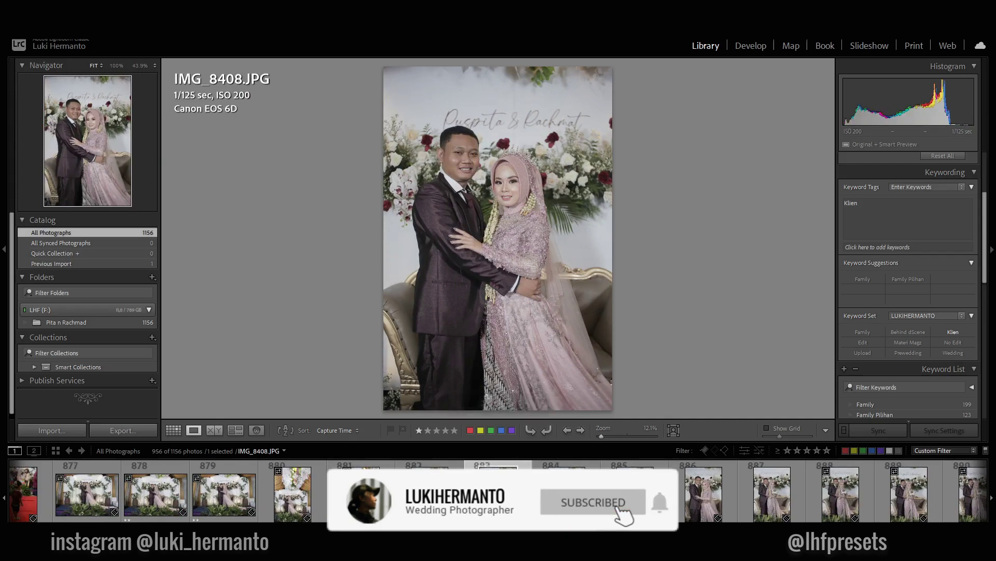
pyautogui.press('Right')
pyautogui.press('Left')
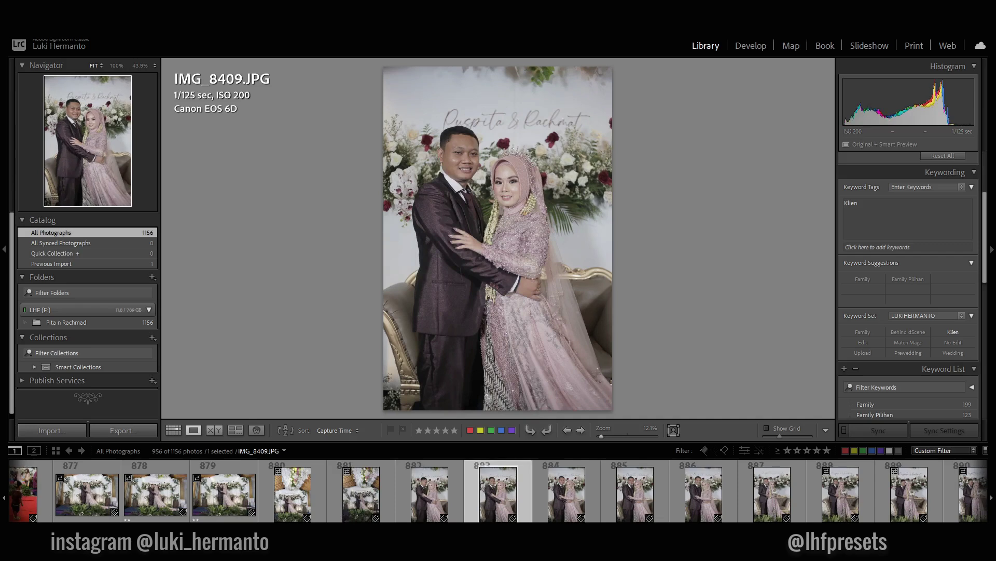
pyautogui.press('Right')
pyautogui.press('Right')
pyautogui.press('Left')
# - Rate IMG_8410 and IMG_8411 one star, comparing them against IMG_8413
pyautogui.press('Right')
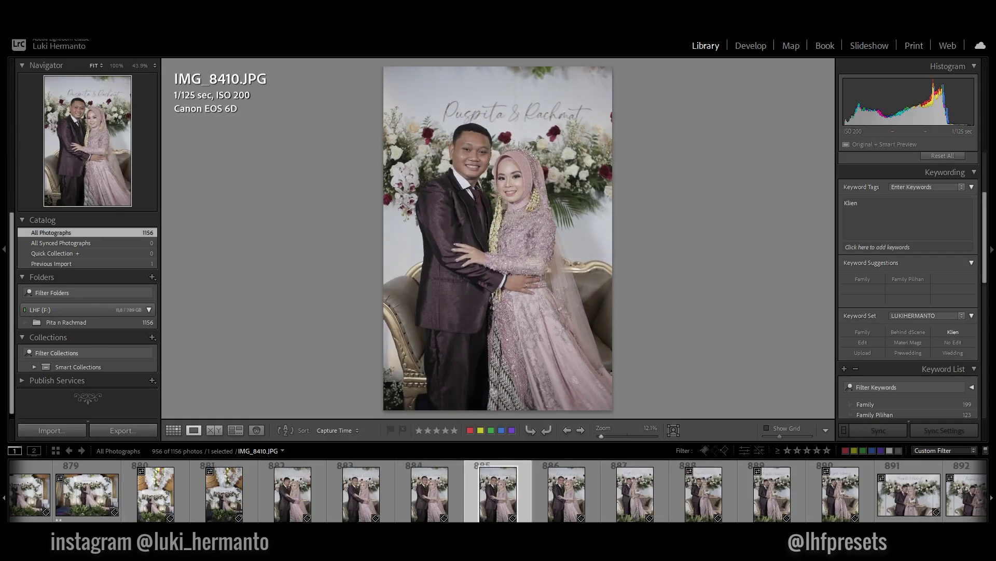
pyautogui.press('1')
pyautogui.press('Right')
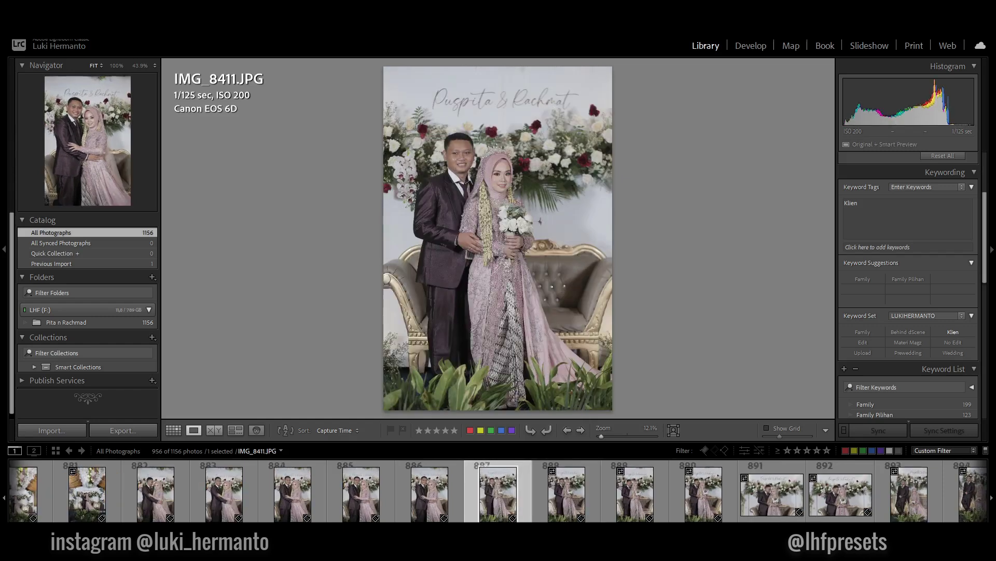
pyautogui.press('1')
pyautogui.press('Right')
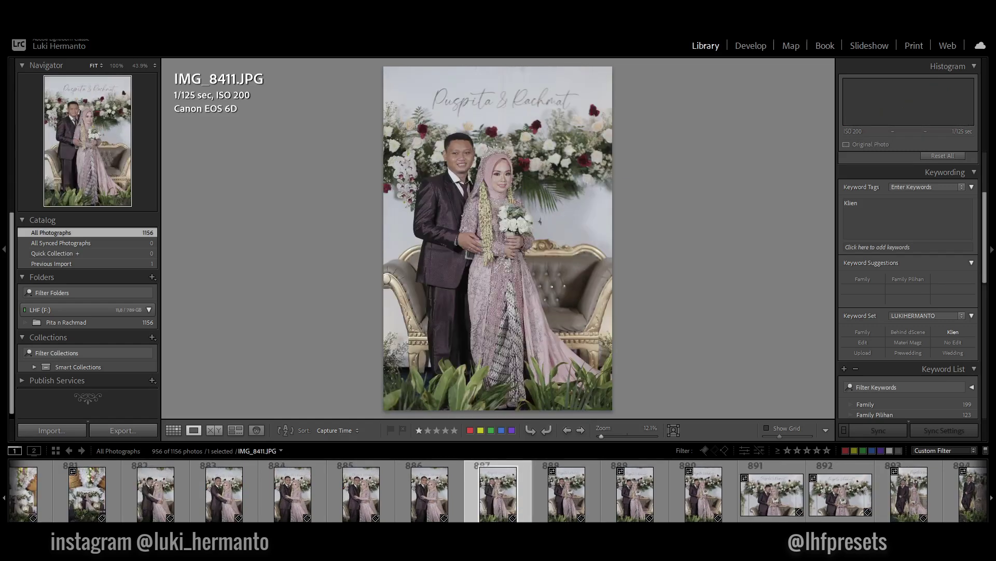
pyautogui.press('Left')
pyautogui.press('Right')
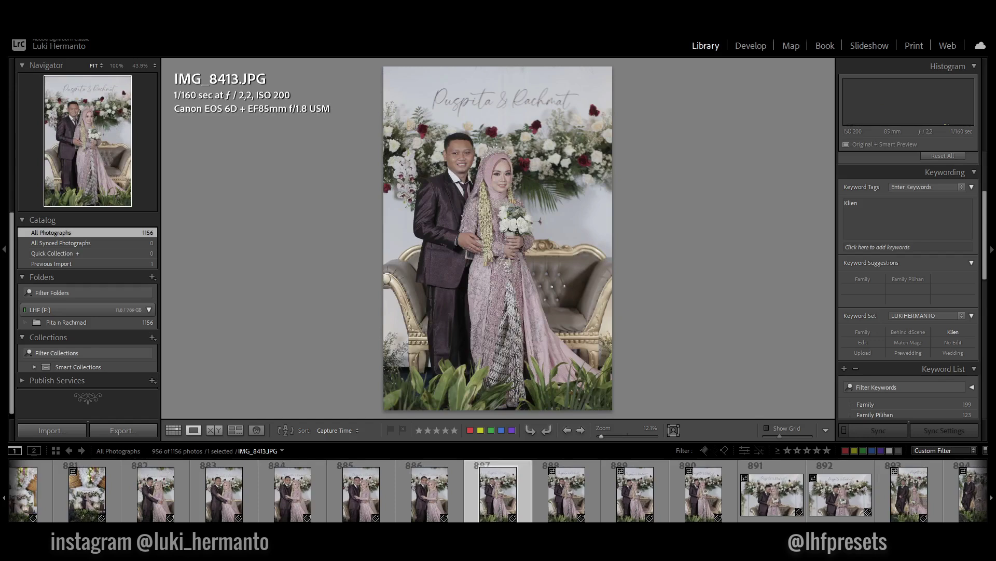
pyautogui.press('Left')
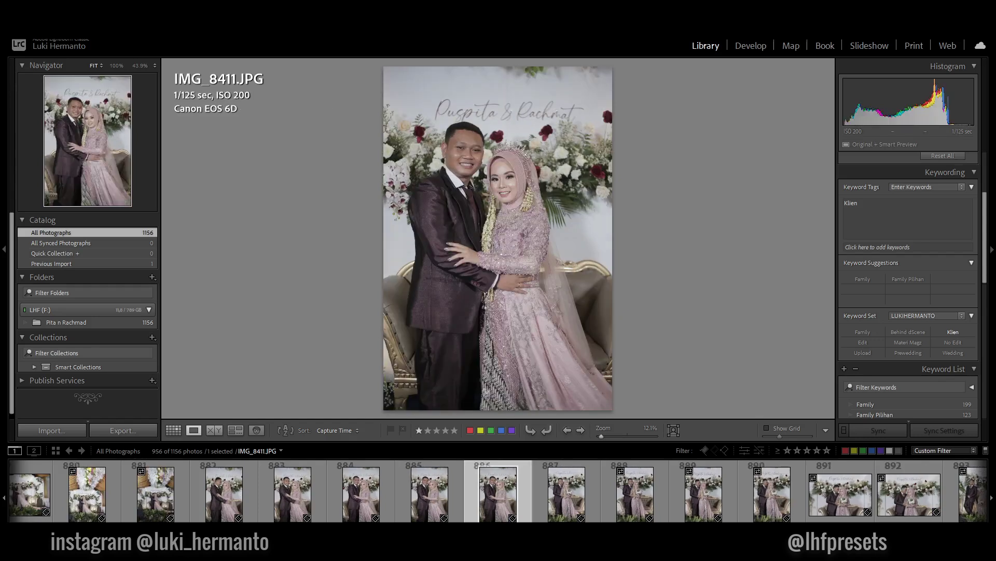
pyautogui.press('Right')
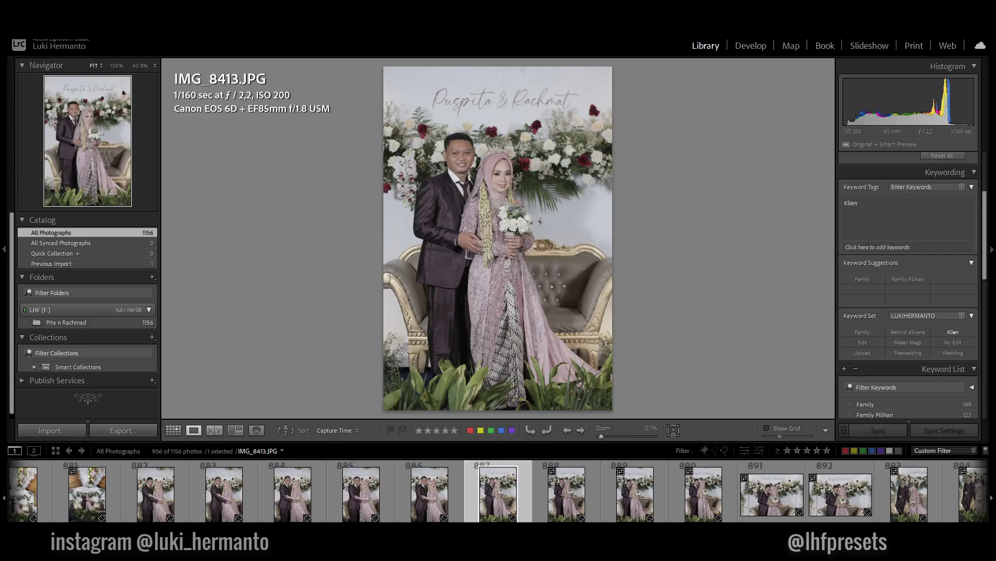
# - Give IMG_8414 two stars and advance through IMG_8416 to IMG_8417
pyautogui.press('Right')
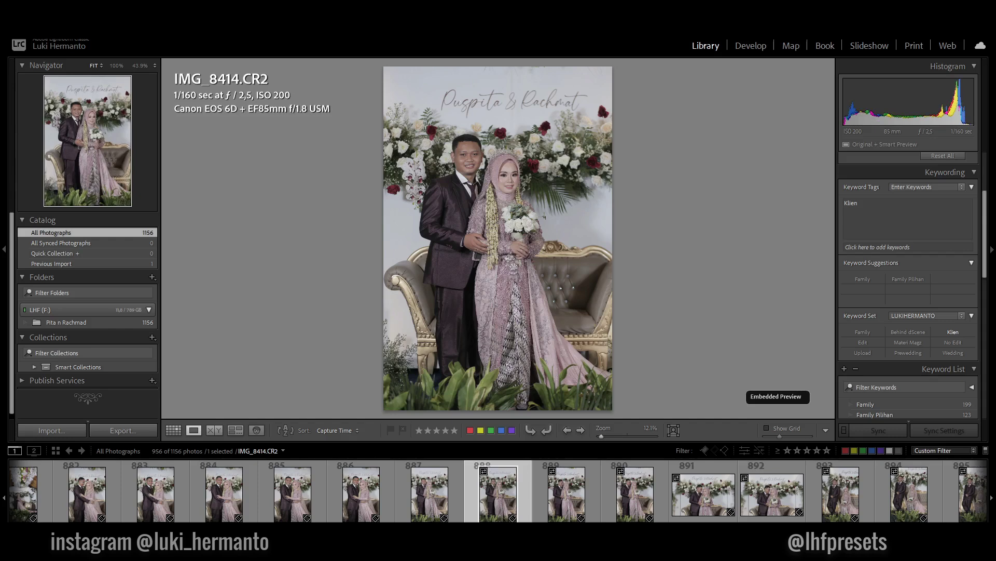
pyautogui.press('Right')
pyautogui.press('Left')
pyautogui.press('2')
pyautogui.press('Right')
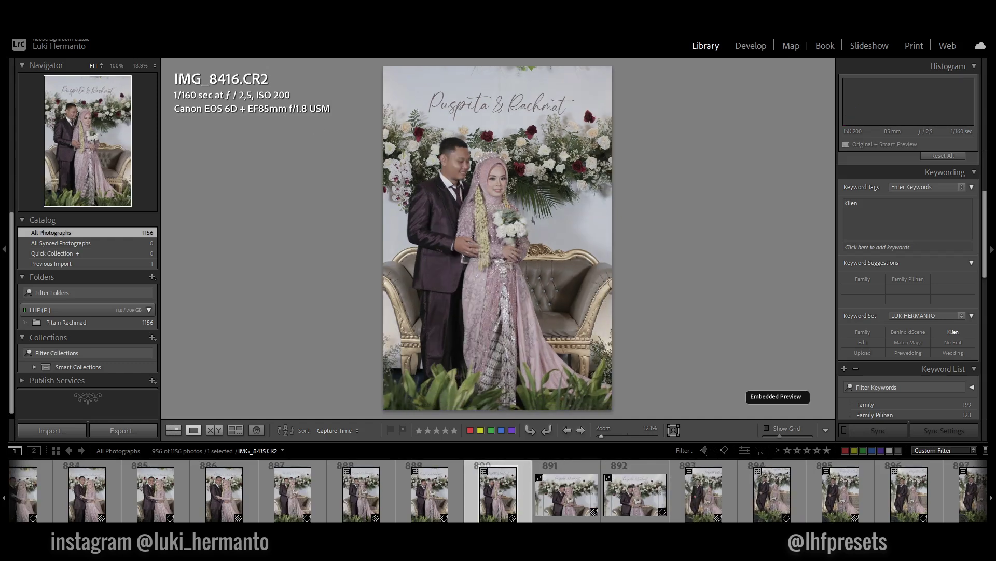
pyautogui.press('Right')
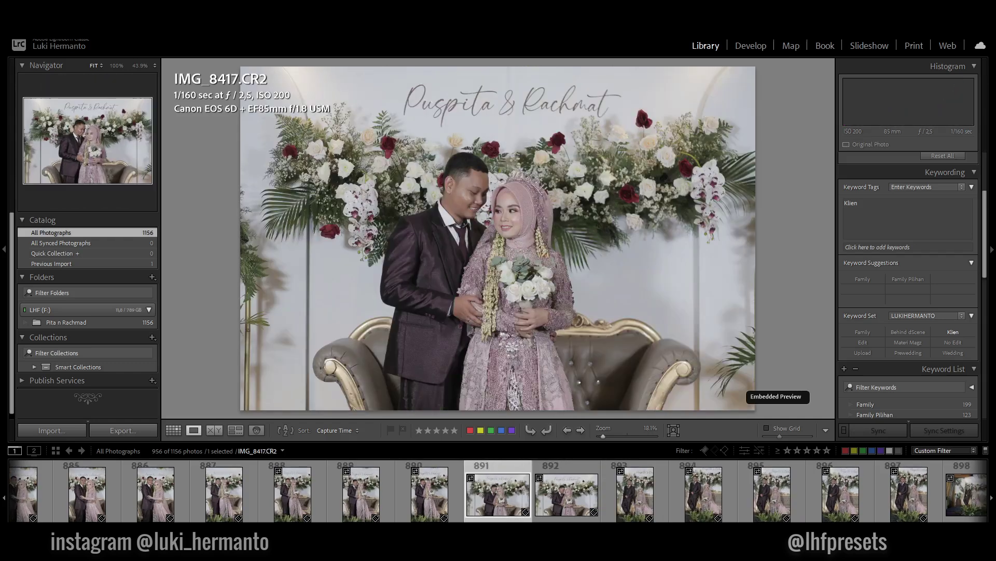
# - Give IMG_8418 and IMG_8420 two stars each
pyautogui.press('Right')
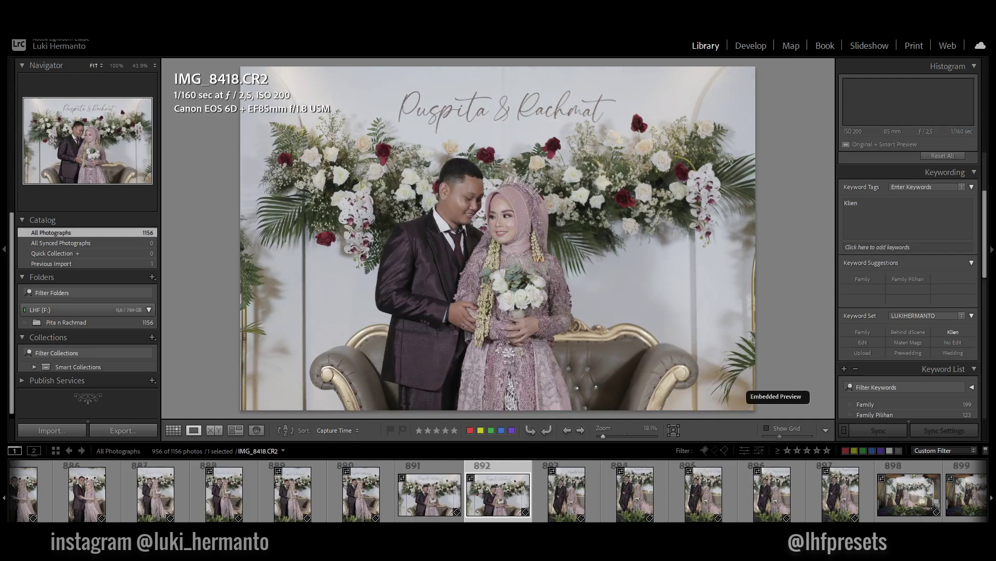
pyautogui.press('2')
pyautogui.press('Right')
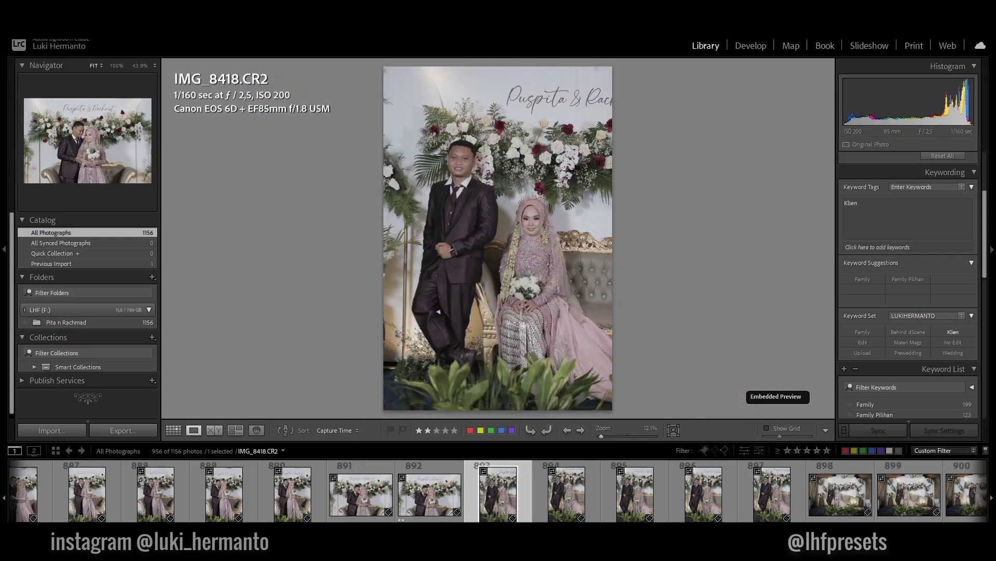
pyautogui.press('Right')
pyautogui.press('Right')
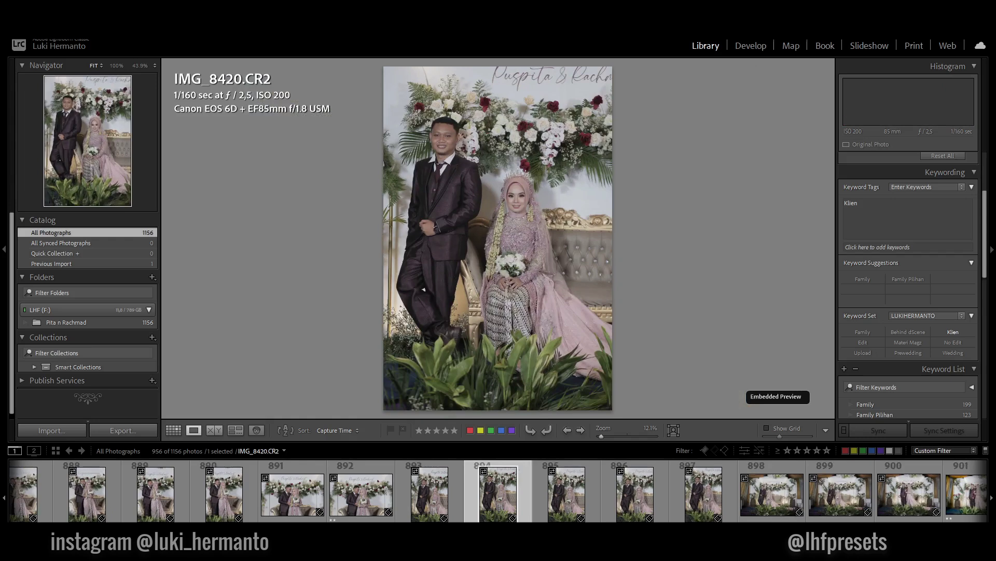
pyautogui.press('2')
pyautogui.press('Right')
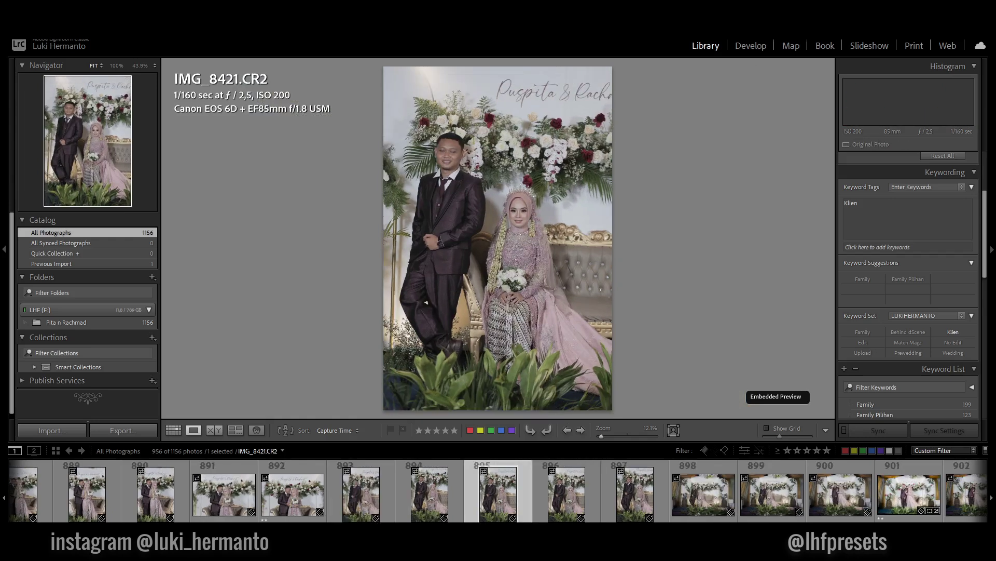
# - Remove IMG_8421 from the catalog, leaving 1155 photos, and give the next photo two stars
pyautogui.press('Delete')
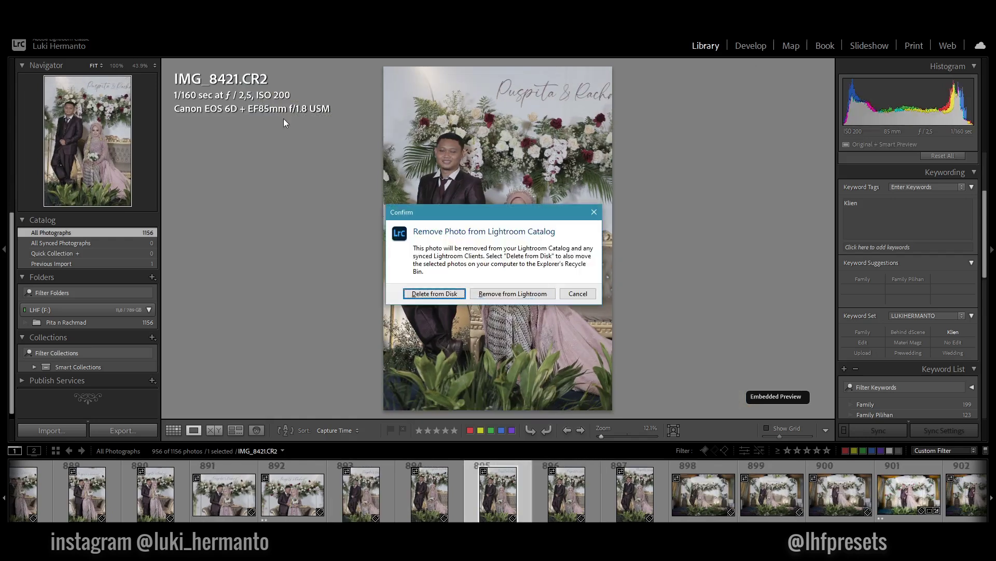
pyautogui.press('Return')
pyautogui.press('2')
pyautogui.press('Right')
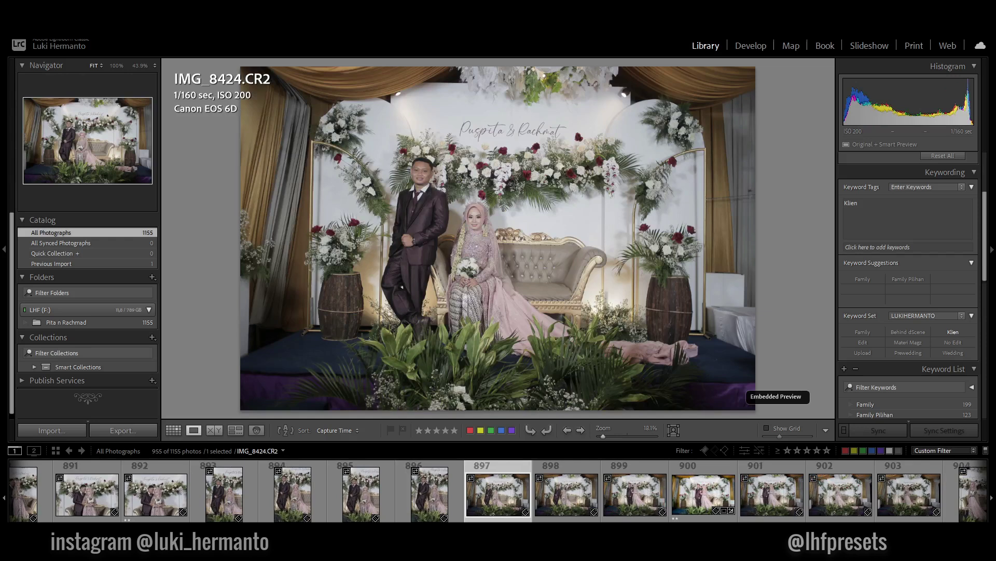
# - Rate IMG_8424 one star and IMG_8425 two stars
pyautogui.press('1')
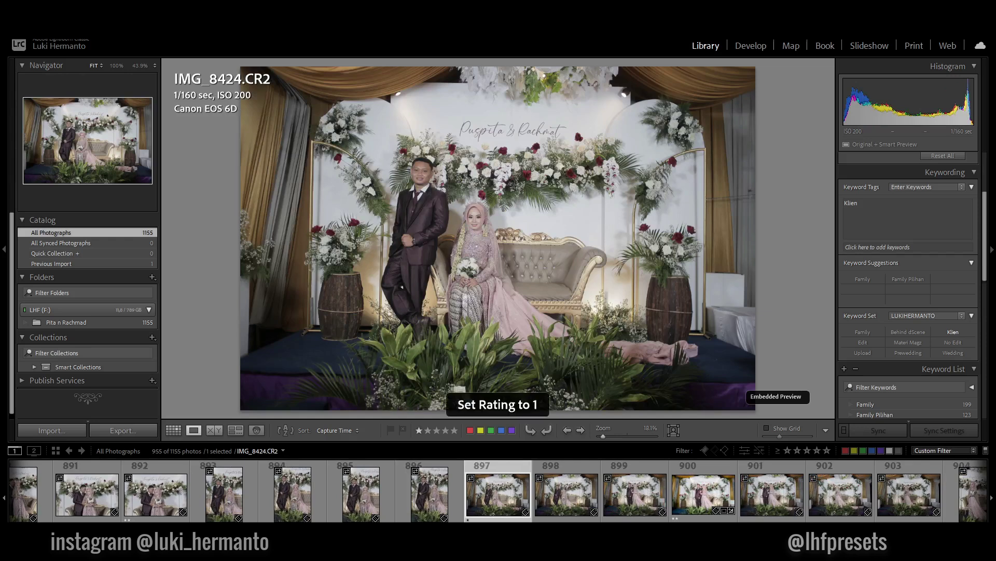
pyautogui.press('Right')
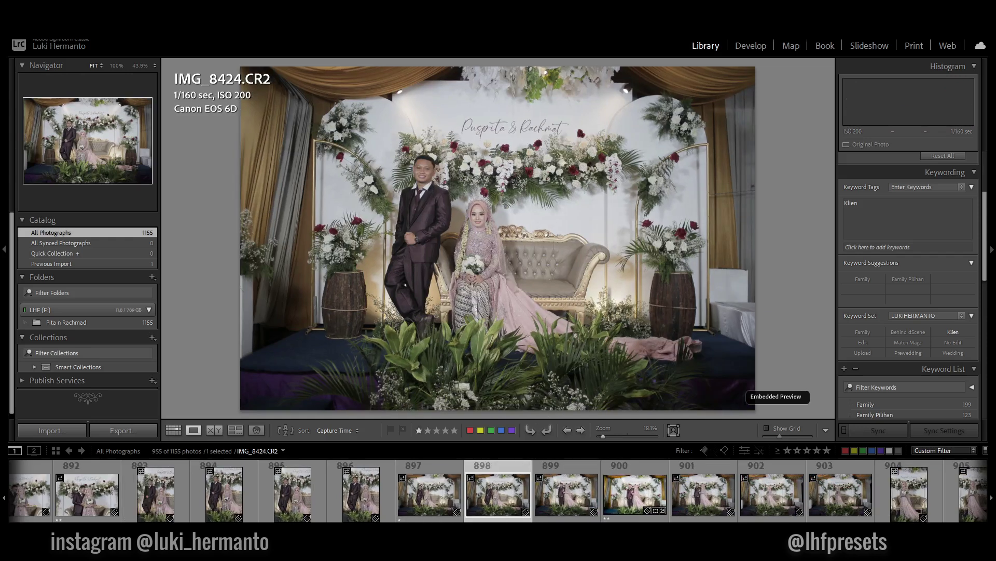
pyautogui.press('Left')
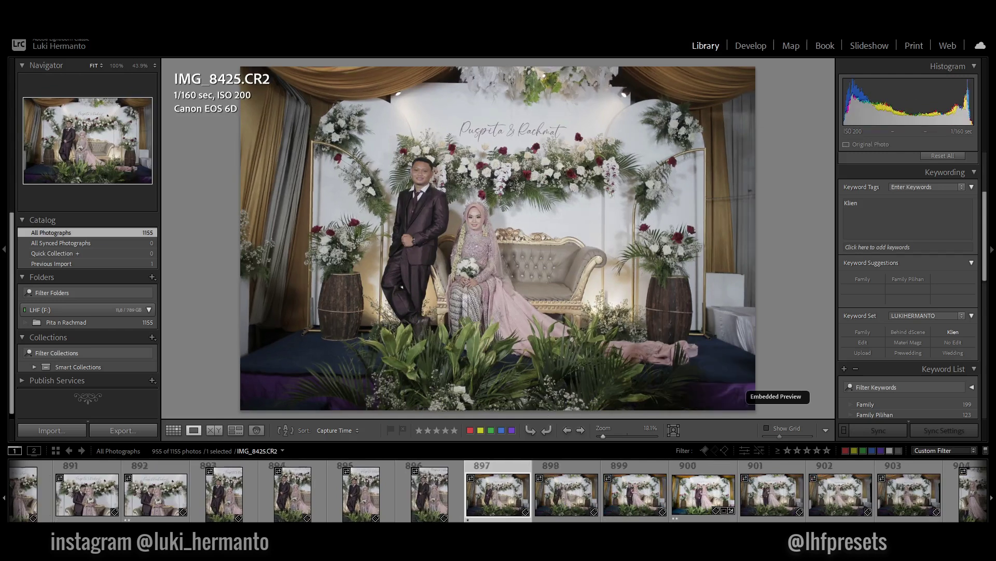
pyautogui.press('Right')
pyautogui.press('1')
pyautogui.press('2')
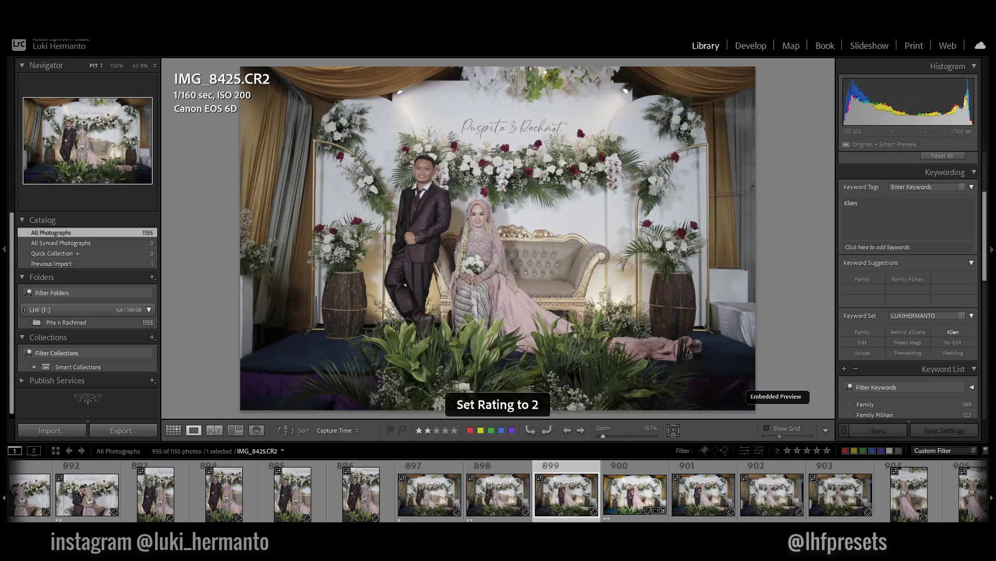
# - Rate IMG_8426 one star, then advance past IMG_8427 to IMG_8428
pyautogui.press('Right')
pyautogui.press('Right')
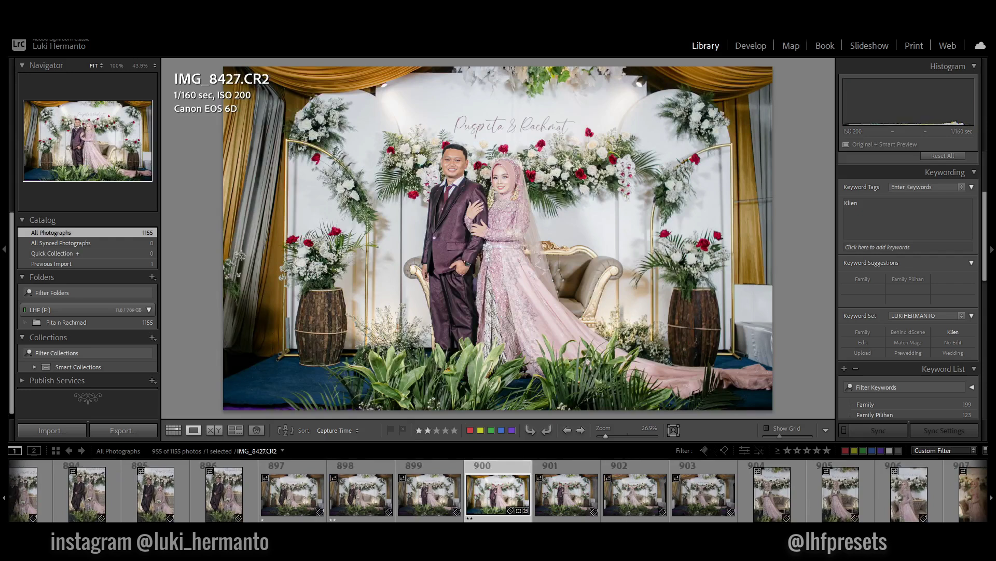
pyautogui.press('Left')
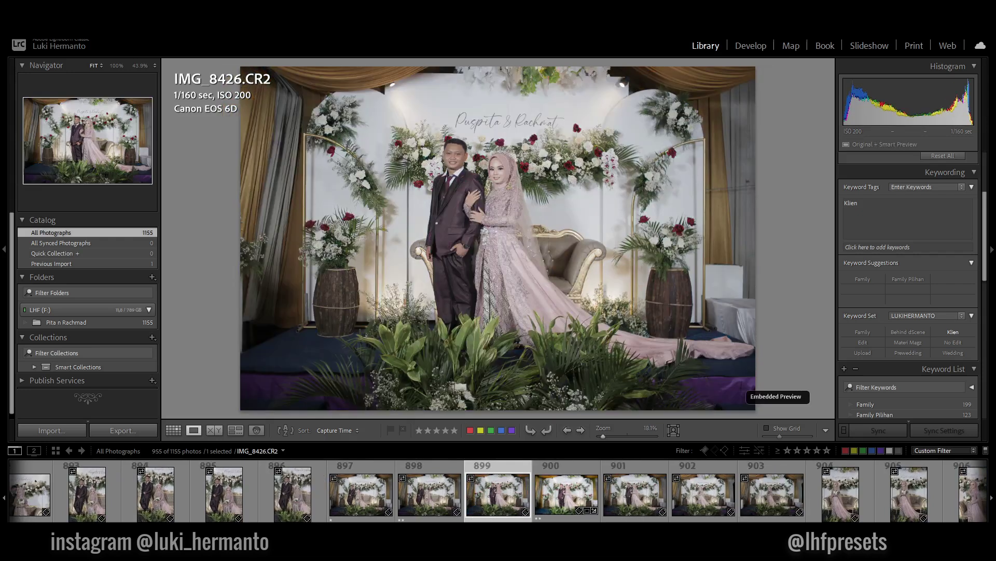
pyautogui.press('1')
pyautogui.press('Right')
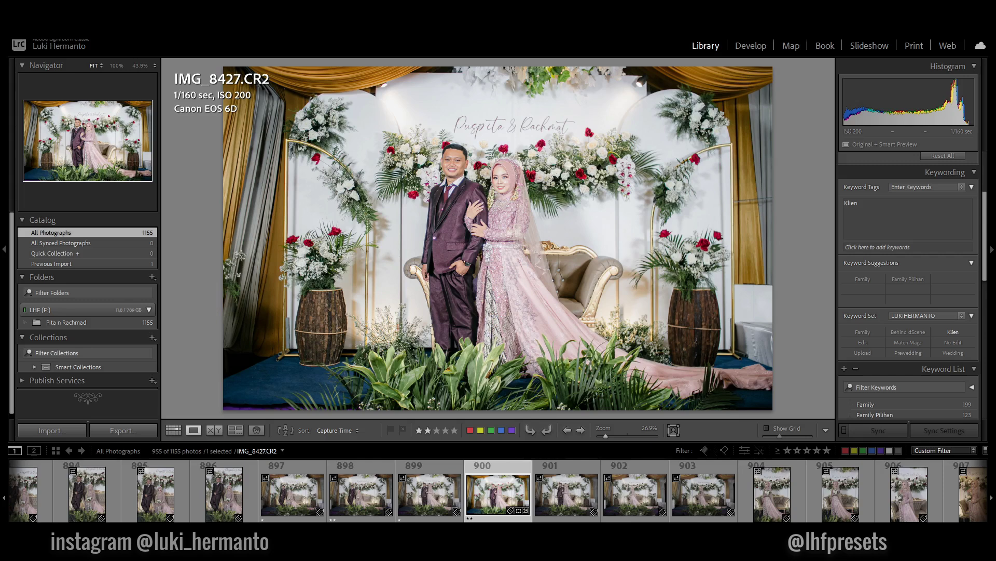
pyautogui.press('Right')
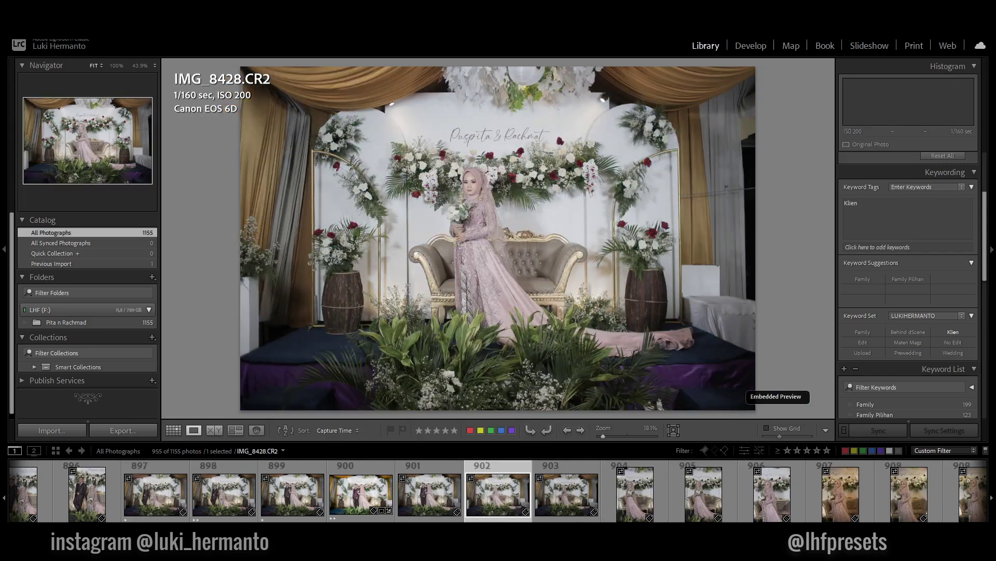
# - Rate bridal portraits IMG_8428 and IMG_8429 one star each
pyautogui.press('1')
pyautogui.press('Right')
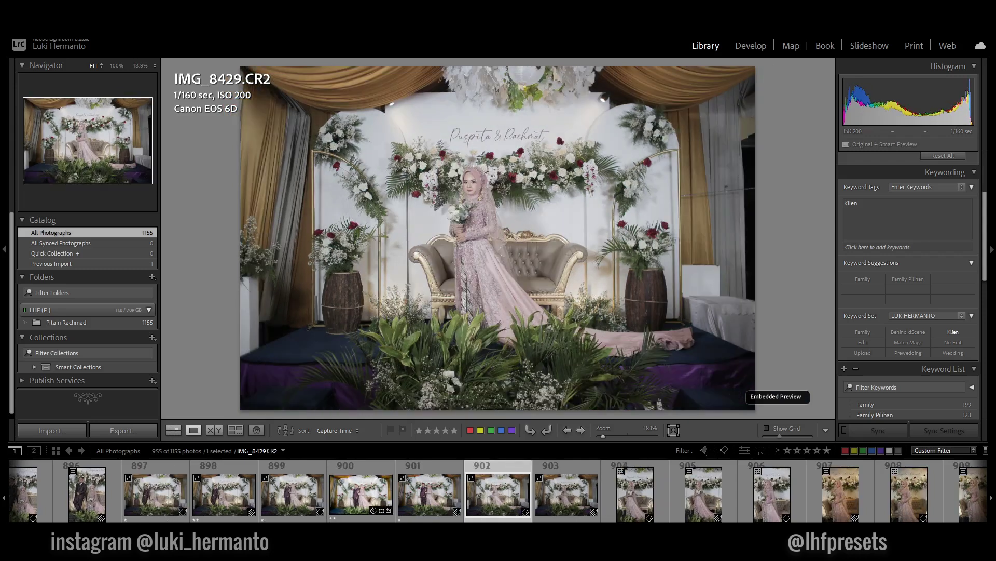
pyautogui.press('Right')
pyautogui.press('Left')
pyautogui.press('1')
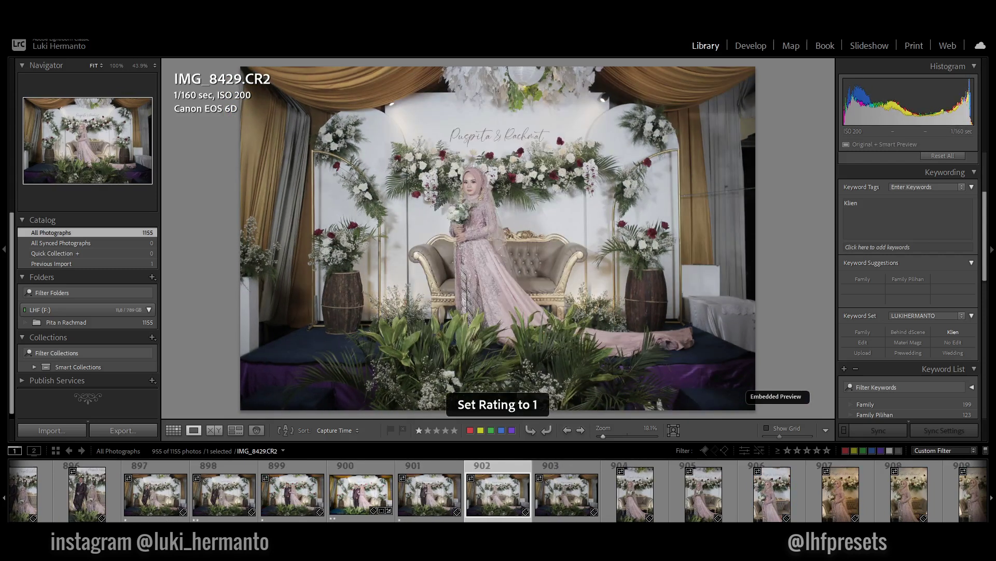
pyautogui.press('Right')
# - Give IMG_8430 and IMG_8431 two stars each
pyautogui.press('2')
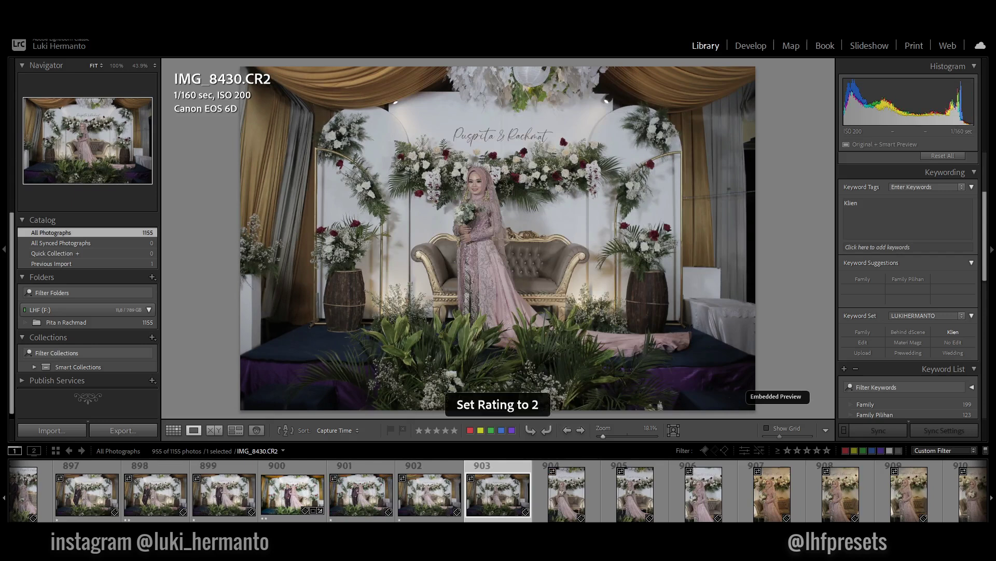
pyautogui.press('Right')
pyautogui.press('2')
pyautogui.press('Right')
# - Rate IMG_8433 and the following bridal portrait one star each
pyautogui.press('Right')
pyautogui.press('1')
pyautogui.press('Right')
pyautogui.press('Left')
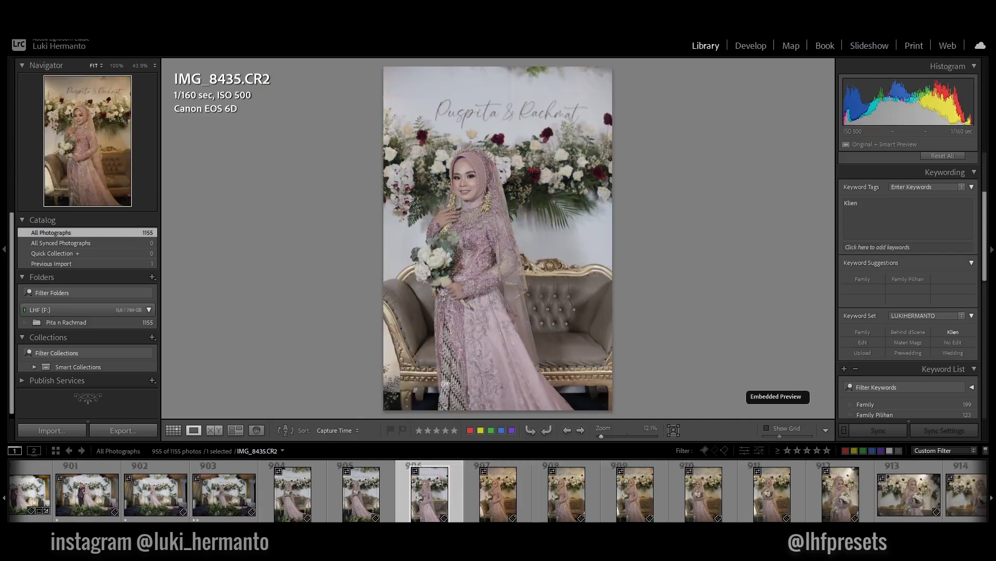
pyautogui.press('Right')
# - Rate two more bridal portraits one star each
pyautogui.press('Right')
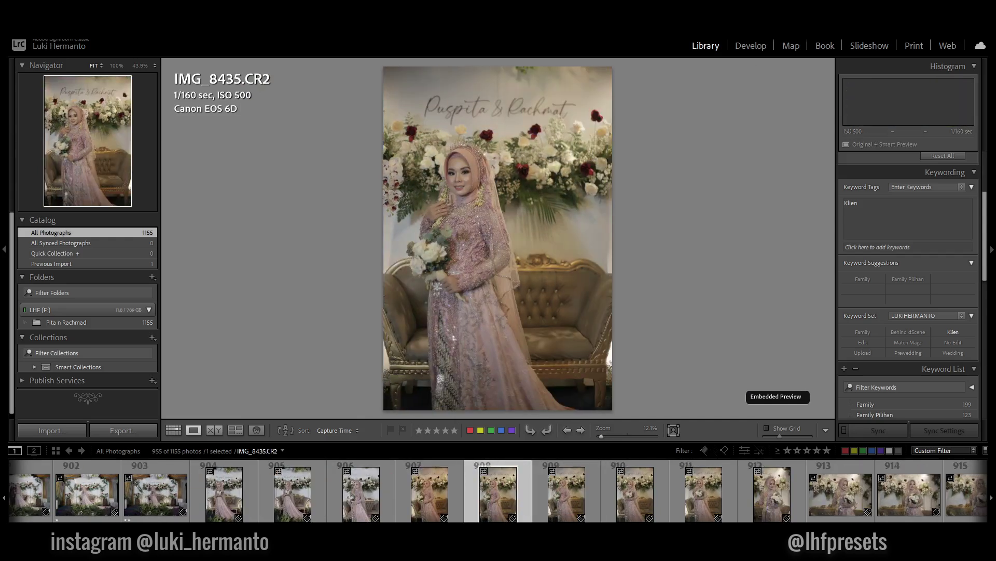
pyautogui.press('Right')
pyautogui.press('Right')
pyautogui.press('Right')
pyautogui.press('Left')
pyautogui.press('1')
pyautogui.press('Right')
pyautogui.press('Right')
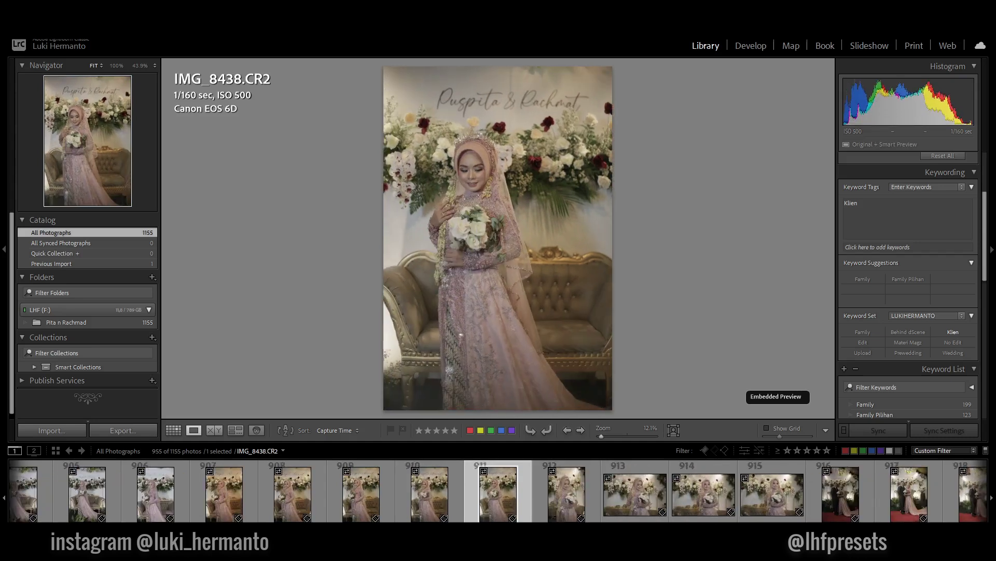
pyautogui.press('1')
pyautogui.press('Right')
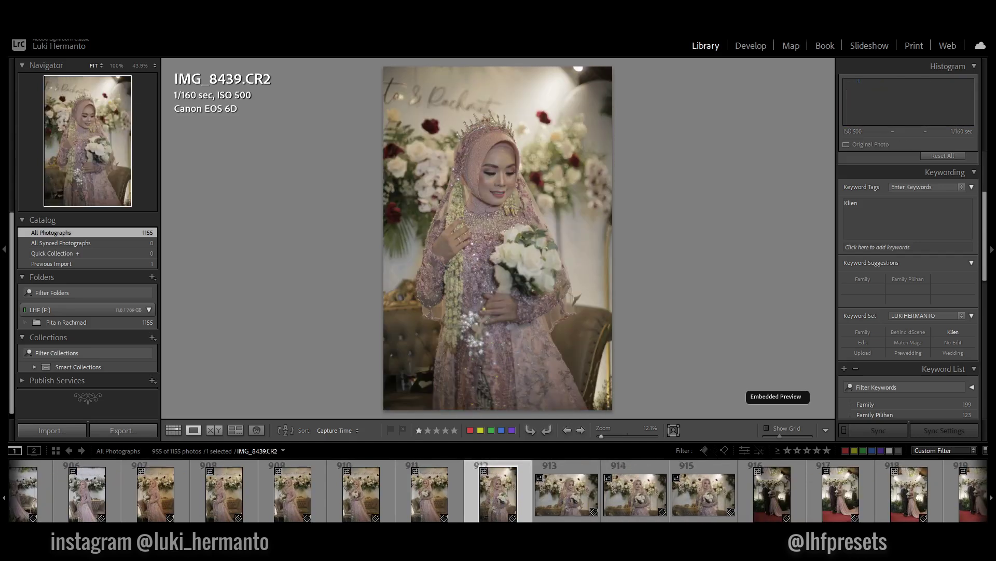
pyautogui.press('Right')
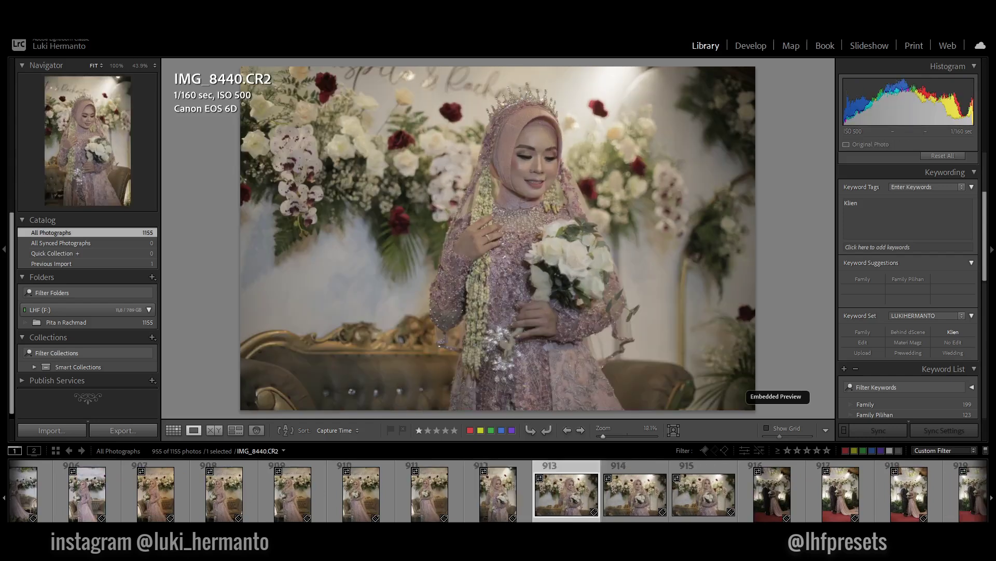
pyautogui.press('Right')
pyautogui.press('Left')
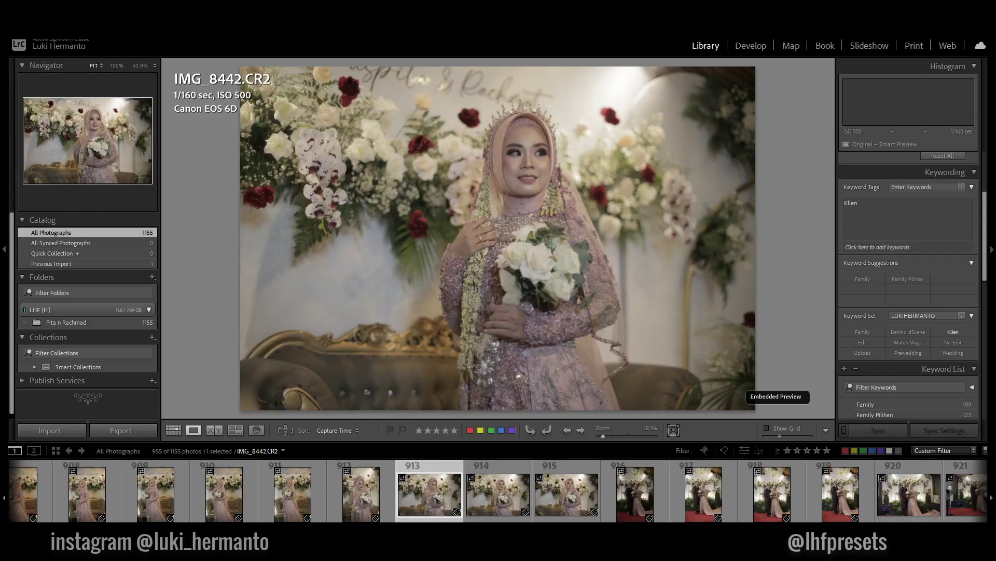
pyautogui.press('1')
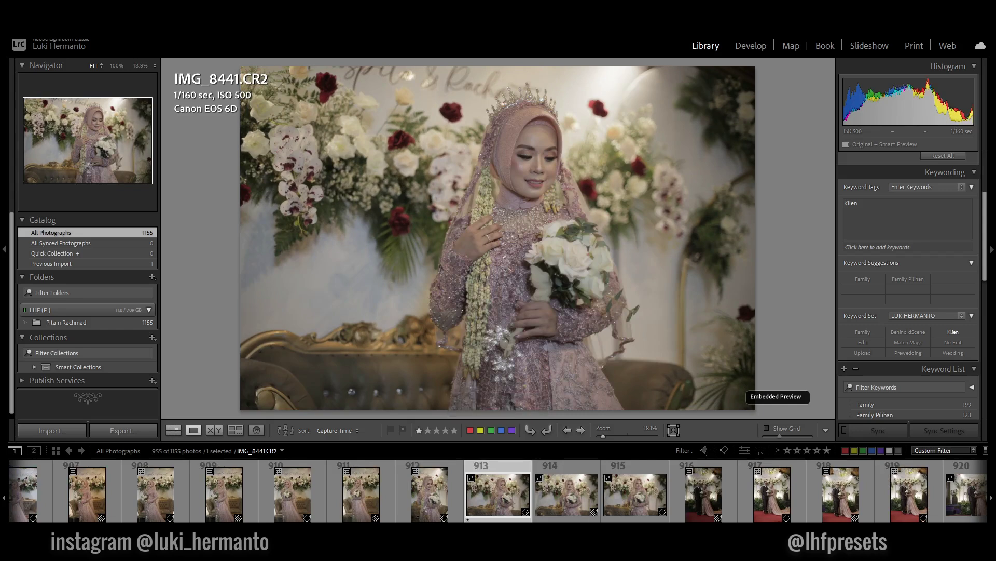
# - Rate one more bridal portrait one star and advance to IMG_8444
pyautogui.press('Right')
pyautogui.press('Right')
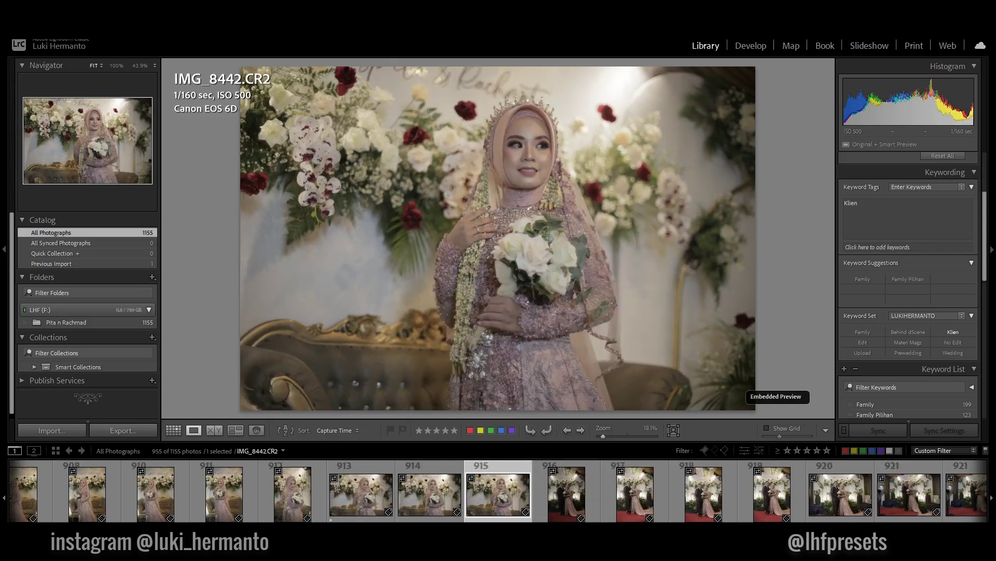
pyautogui.press('1')
pyautogui.press('Right')
pyautogui.press('Right')
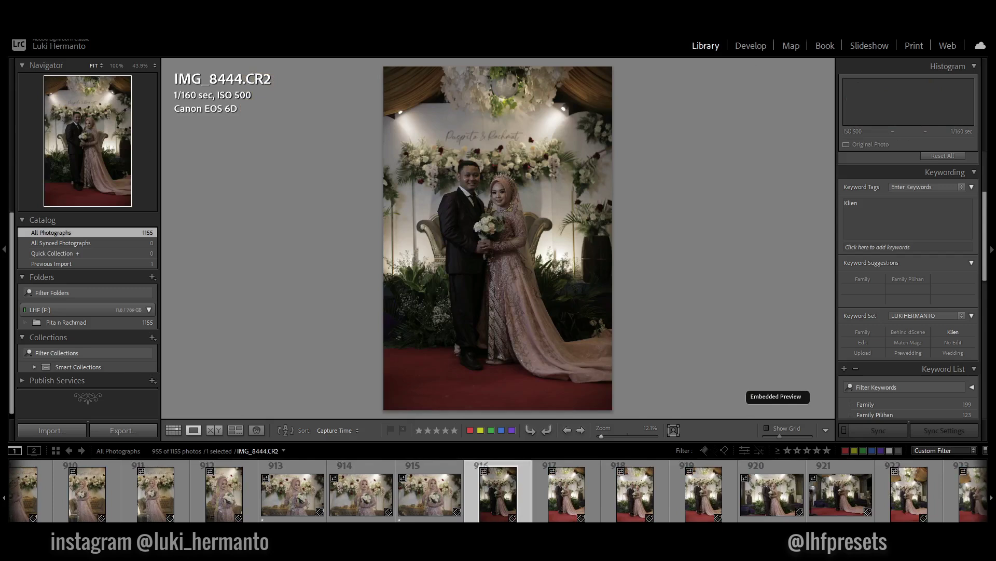
pyautogui.press('Right')
pyautogui.press('Right')
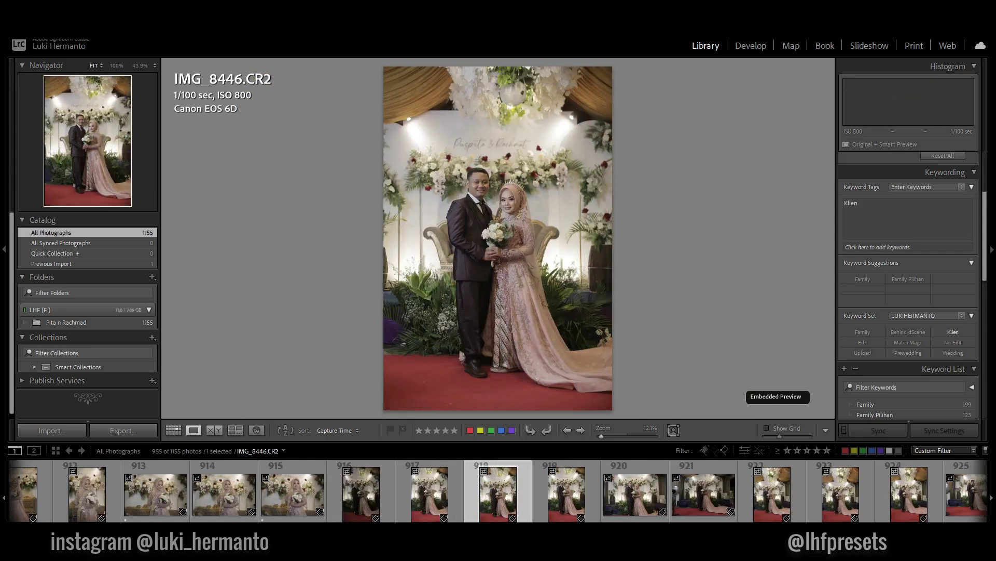
# - Rate the first two red-carpet couple portraits one star each
pyautogui.press('1')
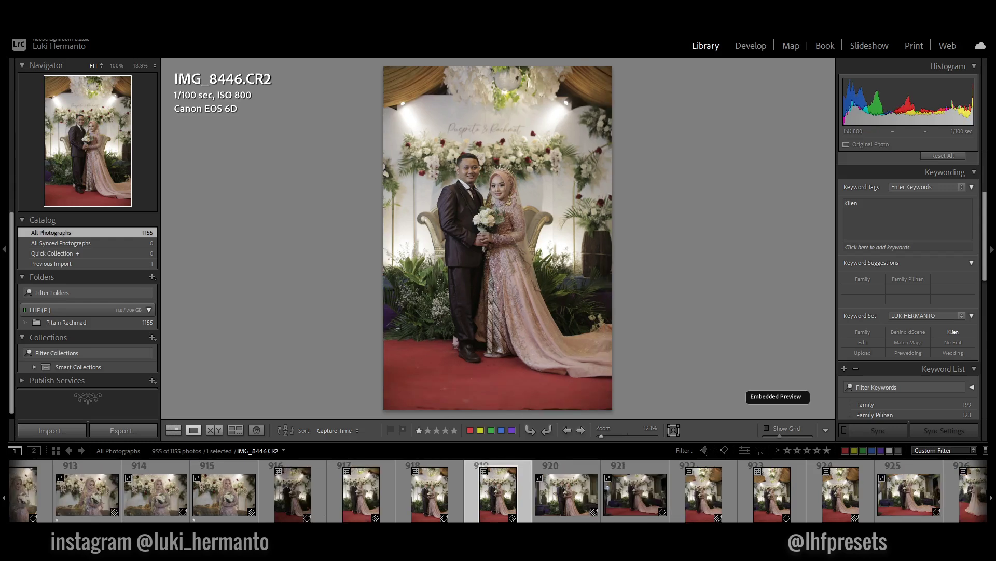
pyautogui.press('Right')
pyautogui.press('1')
pyautogui.press('Right')
pyautogui.press('Right')
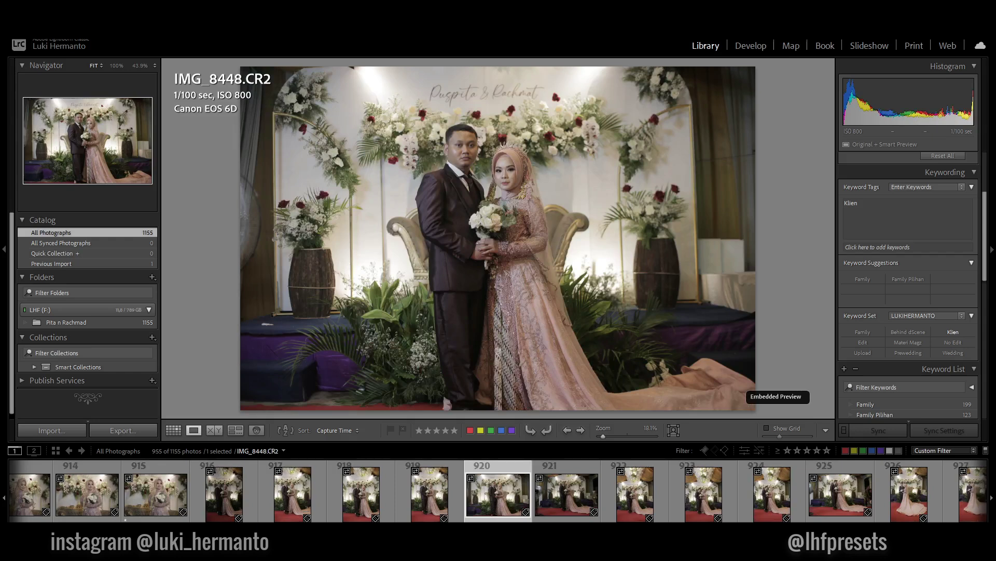
pyautogui.press('Right')
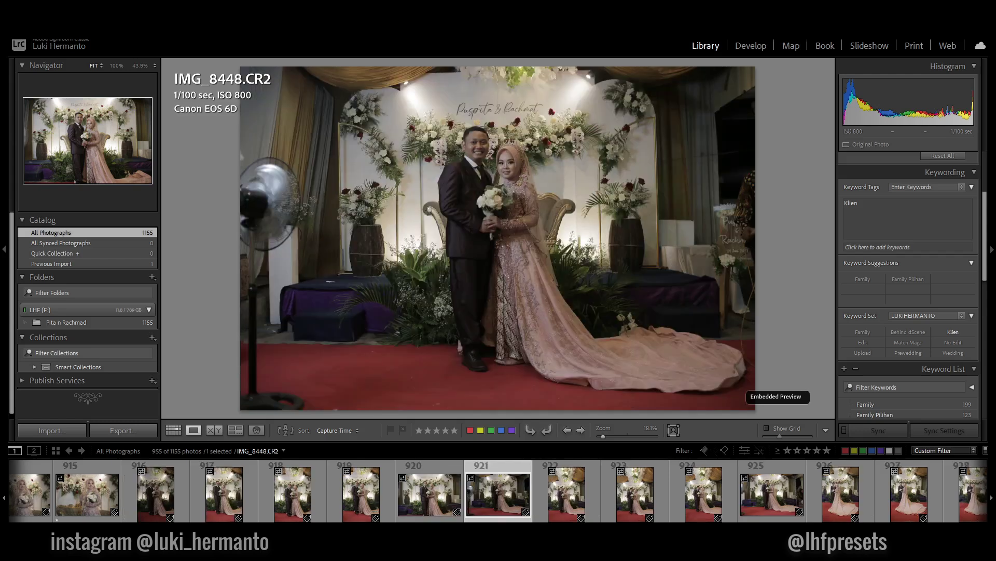
pyautogui.press('Right')
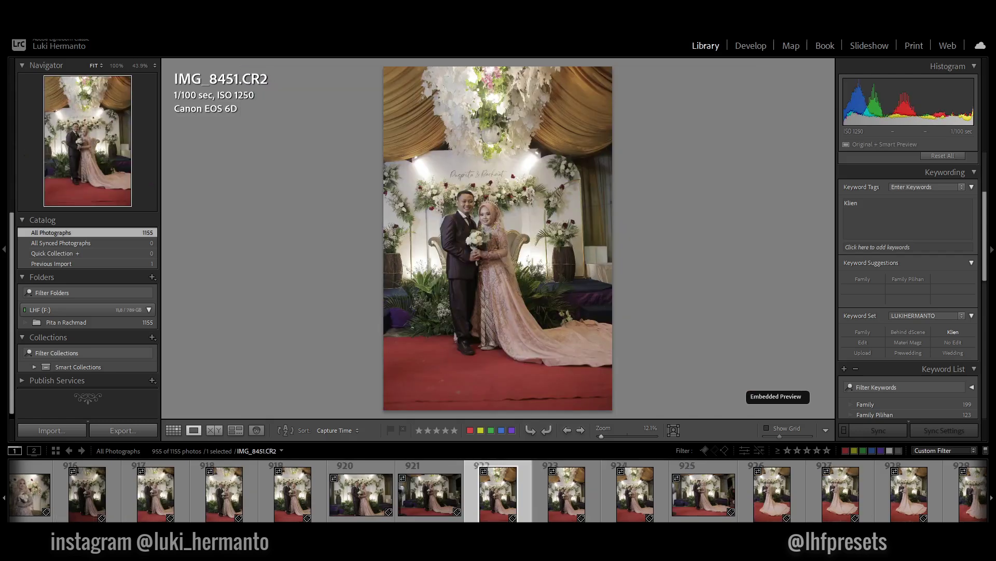
pyautogui.press('Left')
pyautogui.press('Right')
# - Rate the next two couple portraits one star each
pyautogui.press('1')
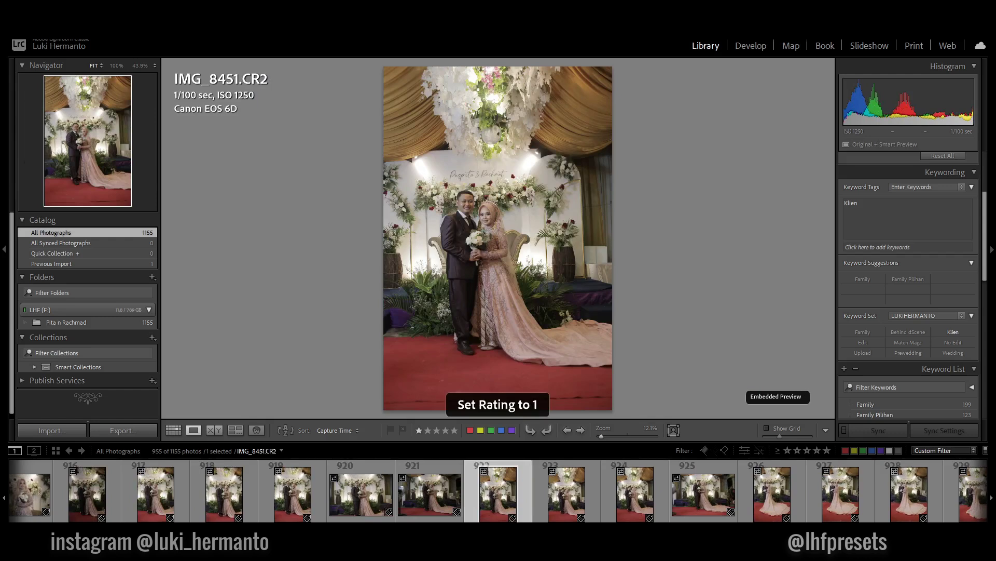
pyautogui.press('Right')
pyautogui.press('Right')
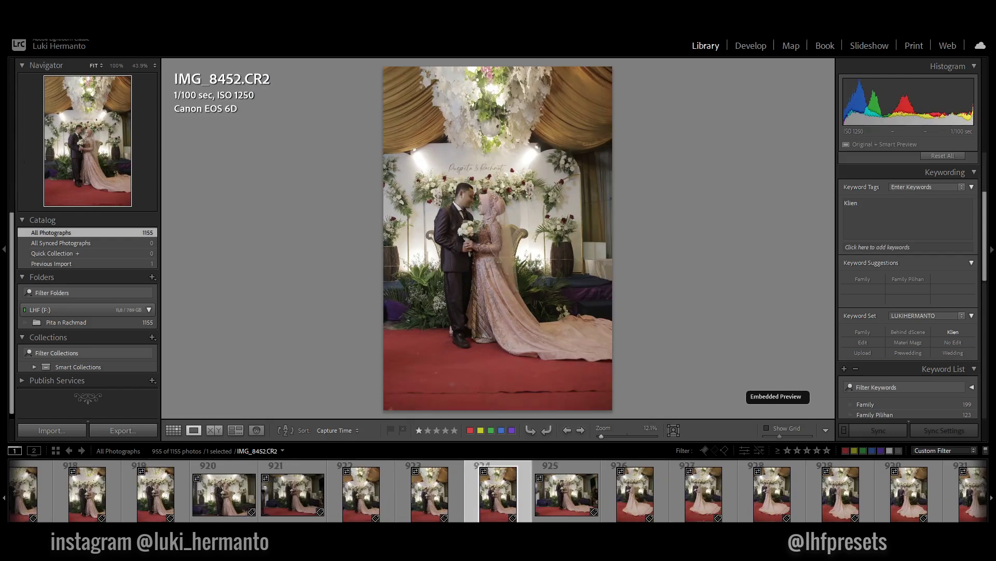
pyautogui.press('Right')
pyautogui.press('1')
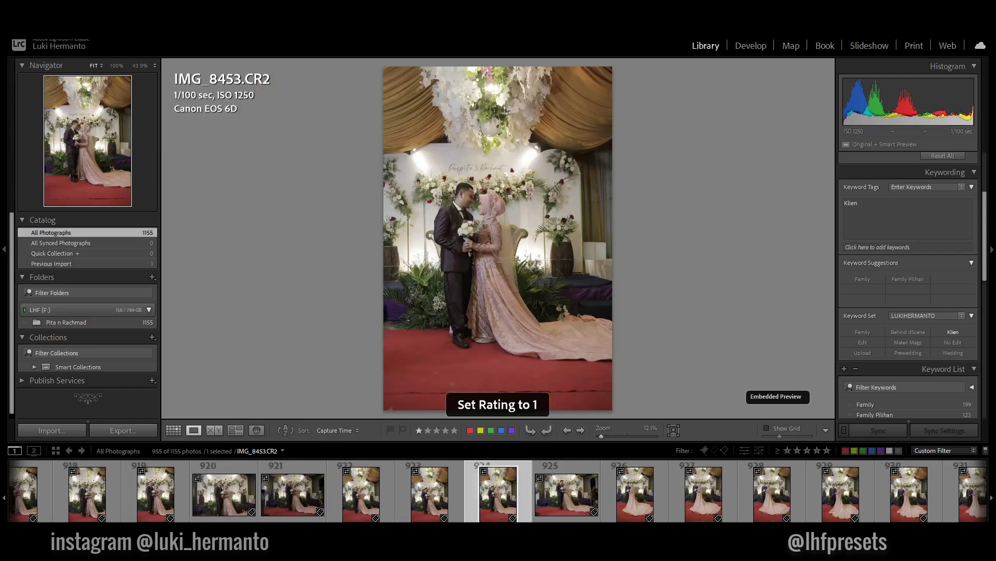
pyautogui.press('Right')
pyautogui.press('Right')
pyautogui.press('Right')
pyautogui.press('Left')
pyautogui.press('Right')
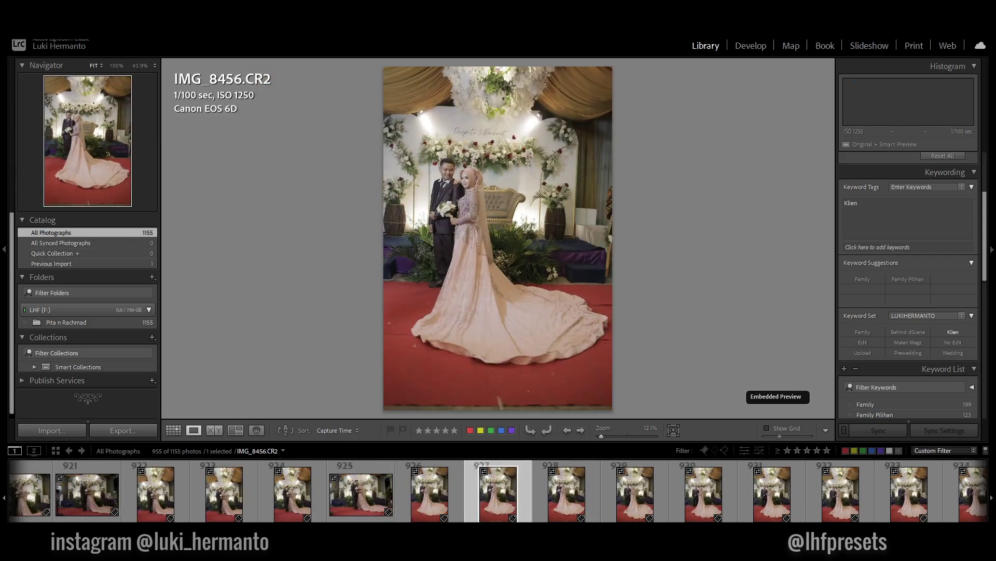
pyautogui.press('Right')
pyautogui.press('Right')
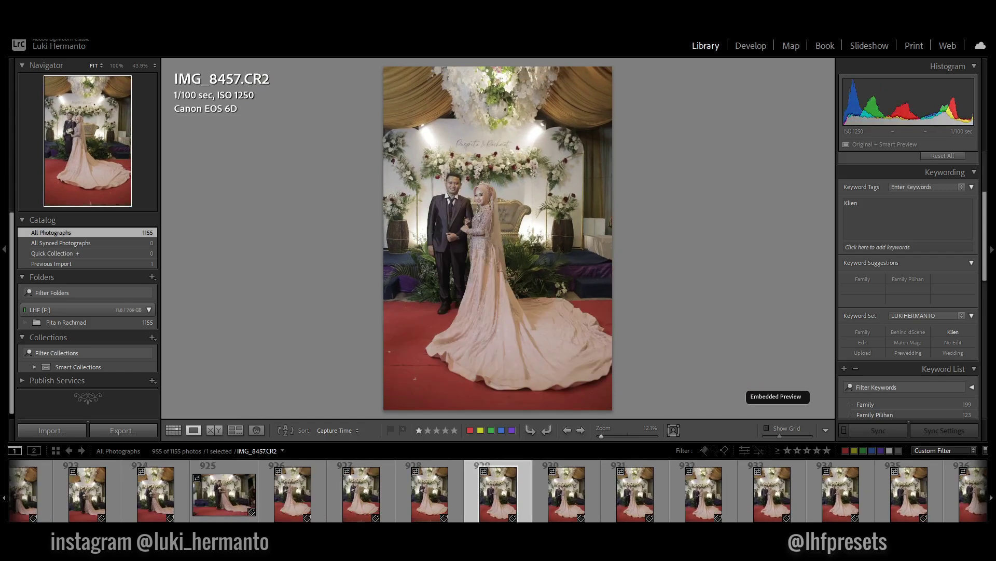
# - Rate two more couple portraits and IMG_8462 one star each
pyautogui.press('Right')
pyautogui.press('1')
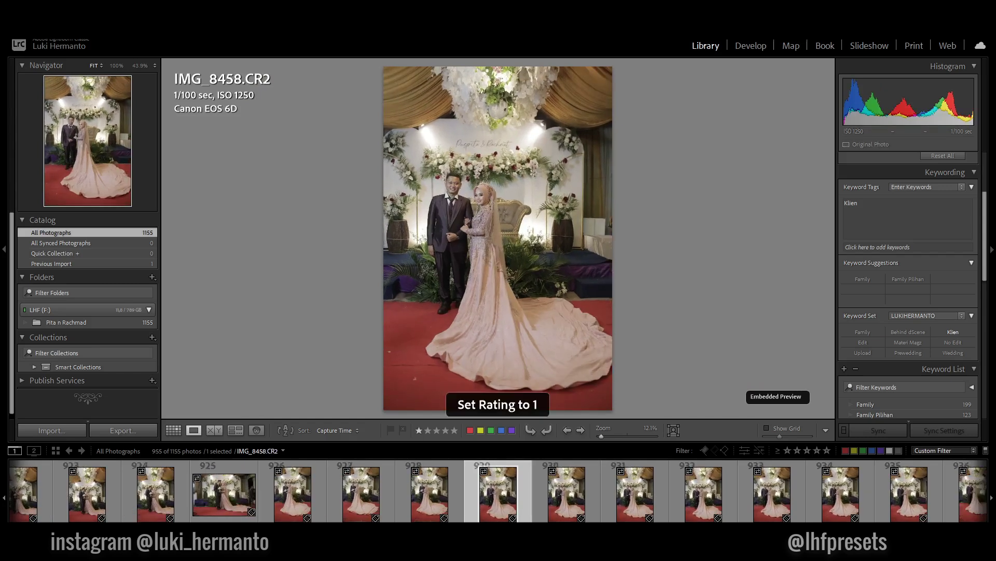
pyautogui.press('Right')
pyautogui.press('1')
pyautogui.press('Right')
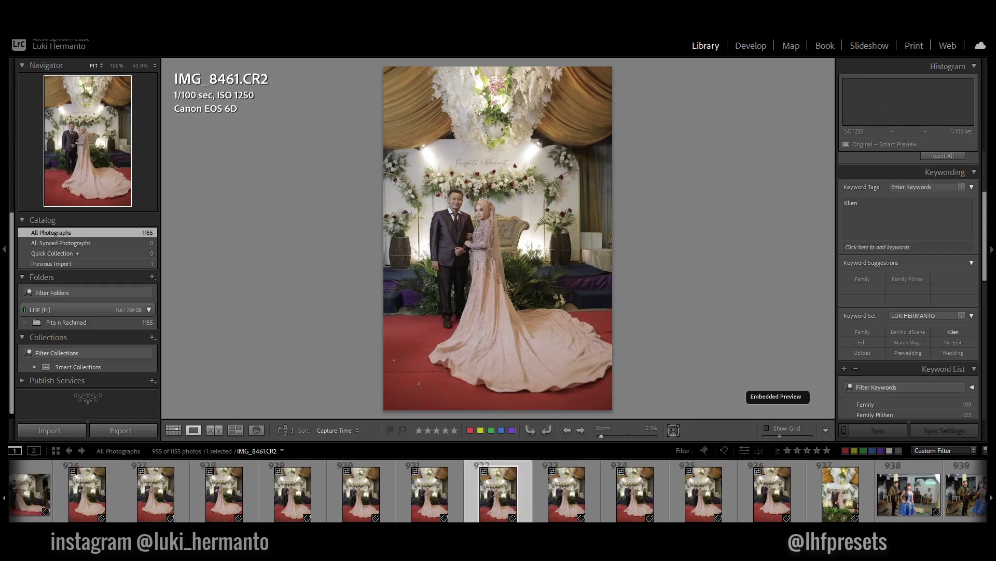
pyautogui.press('Right')
pyautogui.press('Right')
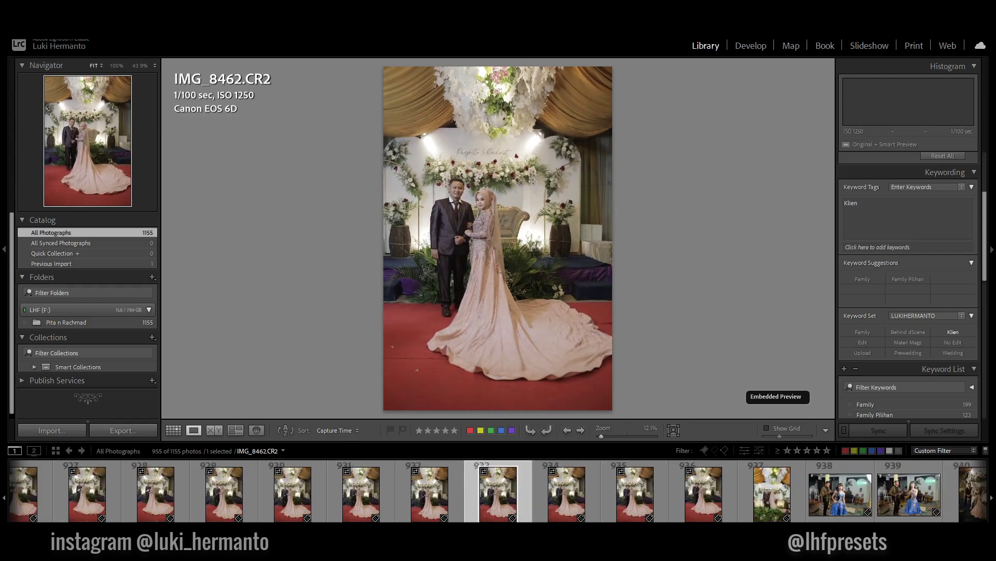
pyautogui.press('Right')
pyautogui.press('Left')
pyautogui.press('1')
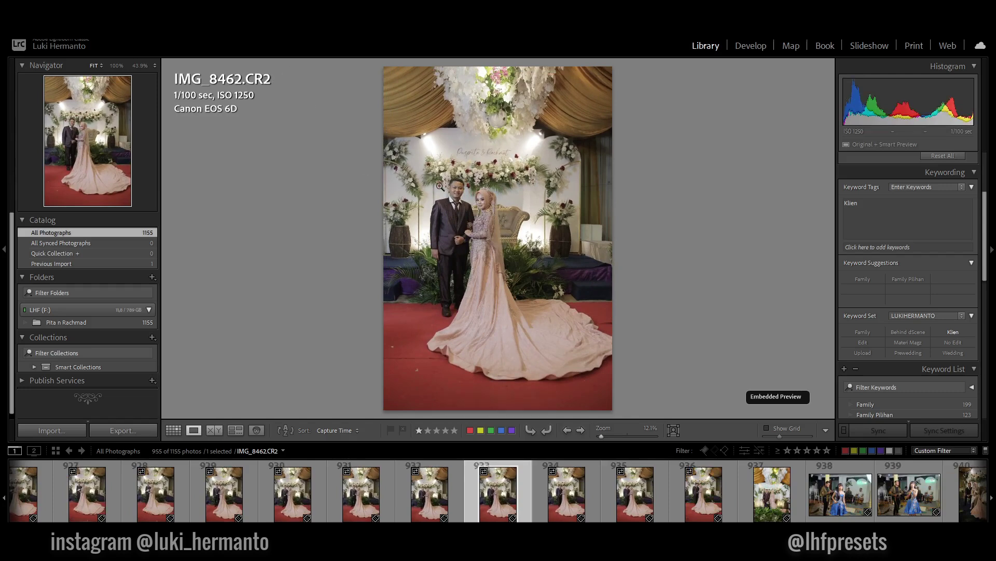
# - Zoom in to check the groom's face sharpness, then give the standout shot two stars
pyautogui.click(439, 204)
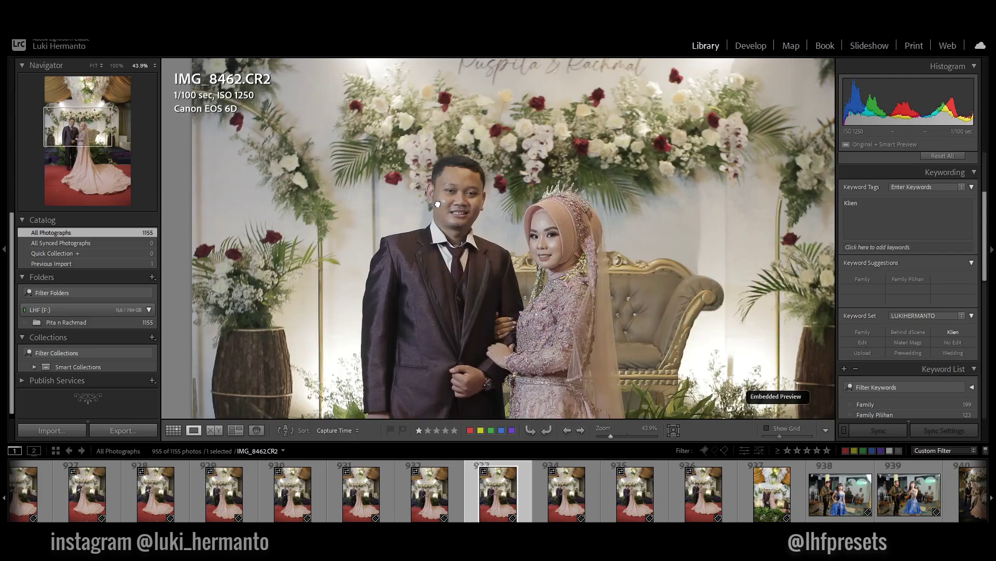
pyautogui.click(438, 205)
pyautogui.press('Right')
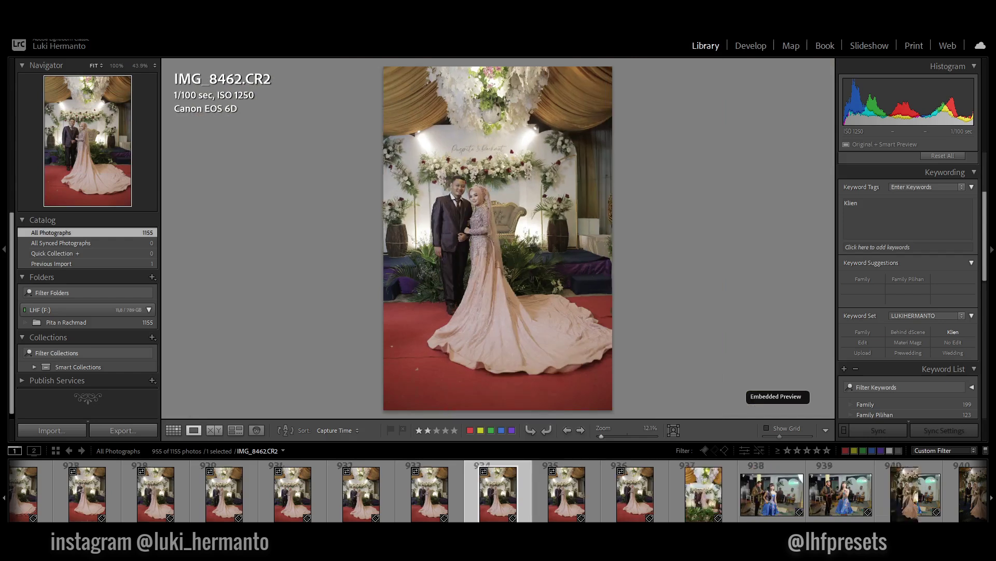
pyautogui.press('Right')
pyautogui.press('2')
pyautogui.press('2')
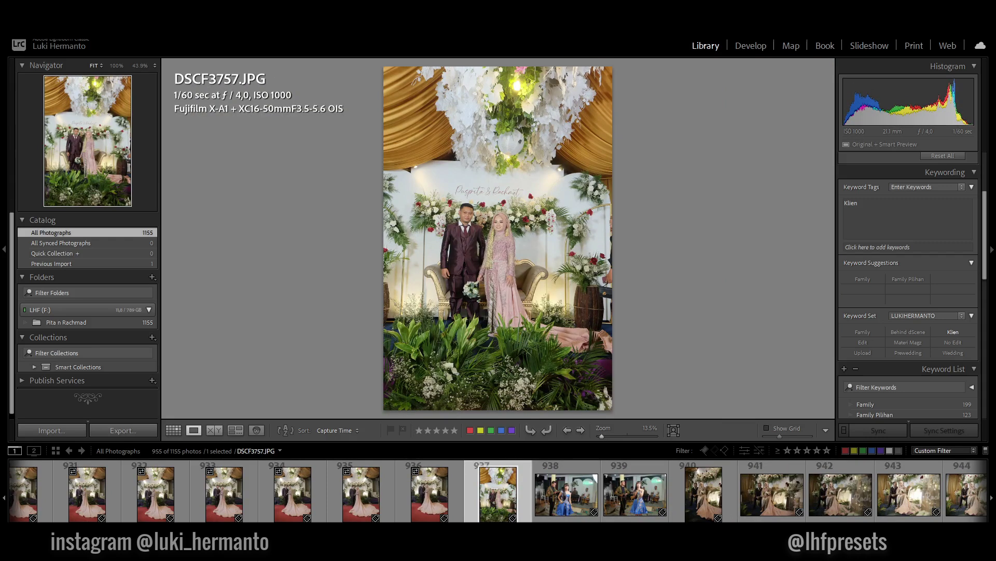
# - Rate the current keeper two stars and the following singer photo one star
pyautogui.press('2')
pyautogui.press('Right')
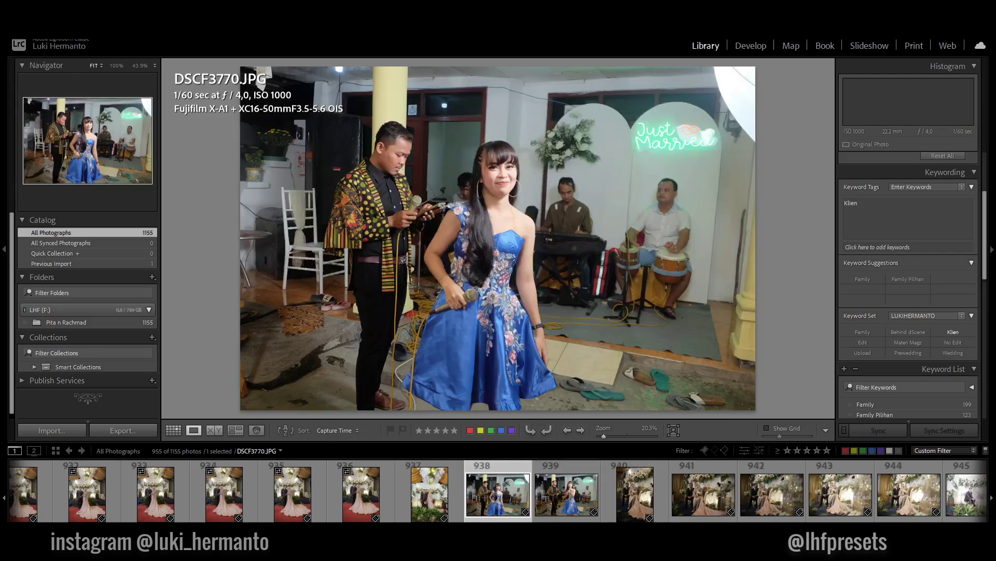
pyautogui.press('Right')
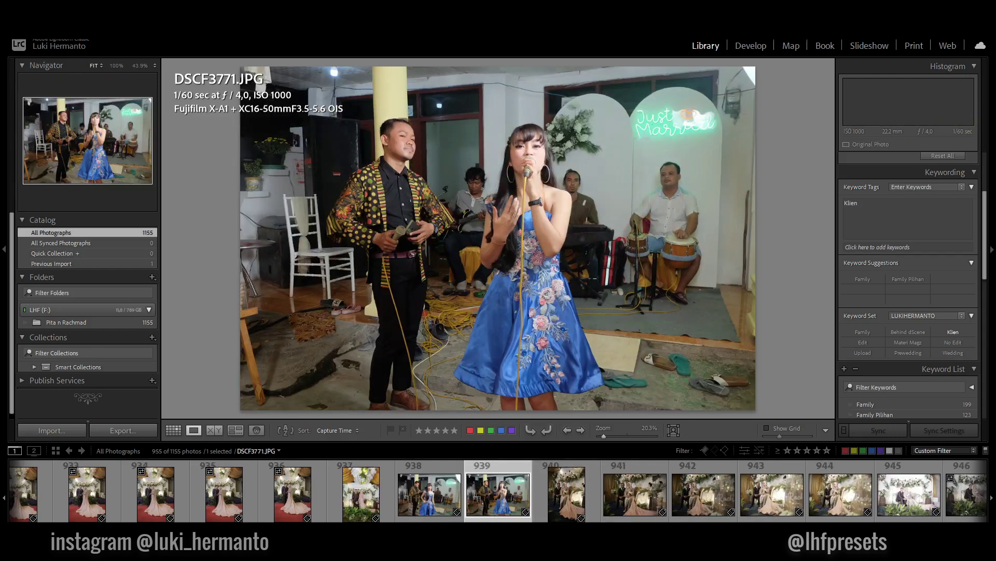
pyautogui.press('1')
pyautogui.press('Right')
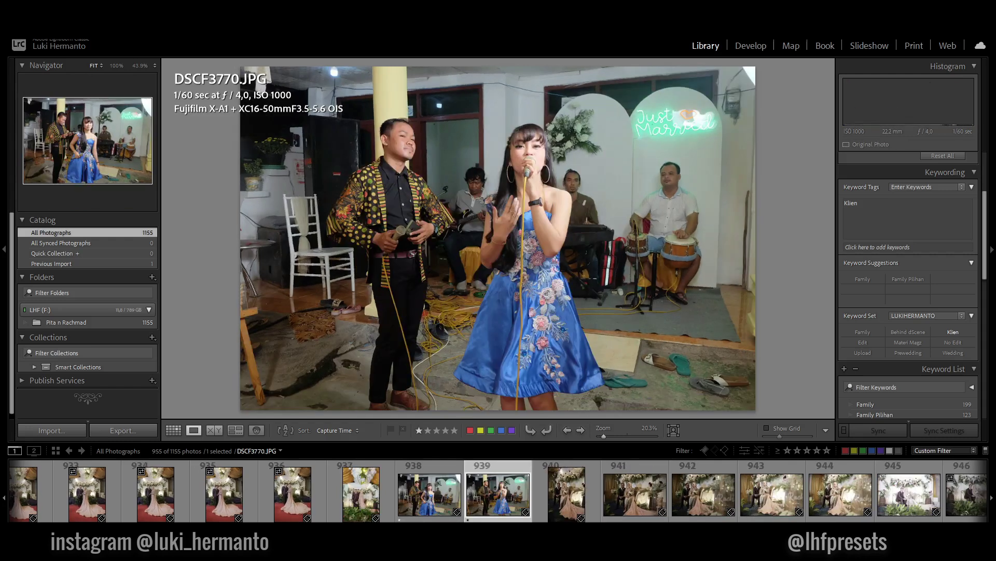
pyautogui.press('Right')
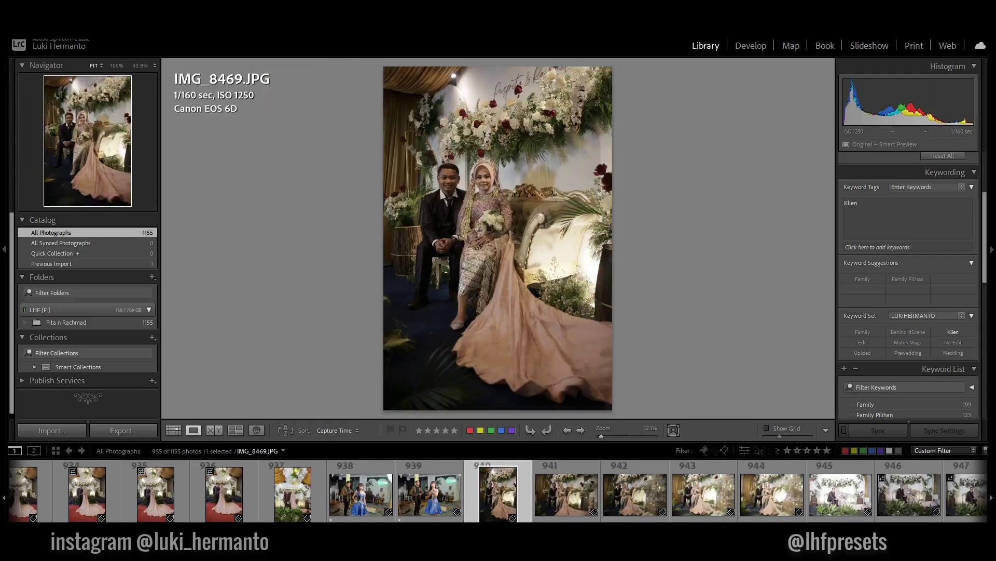
# - Give IMG_8469 and the seated couple photo one star each
pyautogui.press('Right')
pyautogui.press('Left')
pyautogui.press('1')
pyautogui.press('Right')
pyautogui.press('Right')
pyautogui.press('Right')
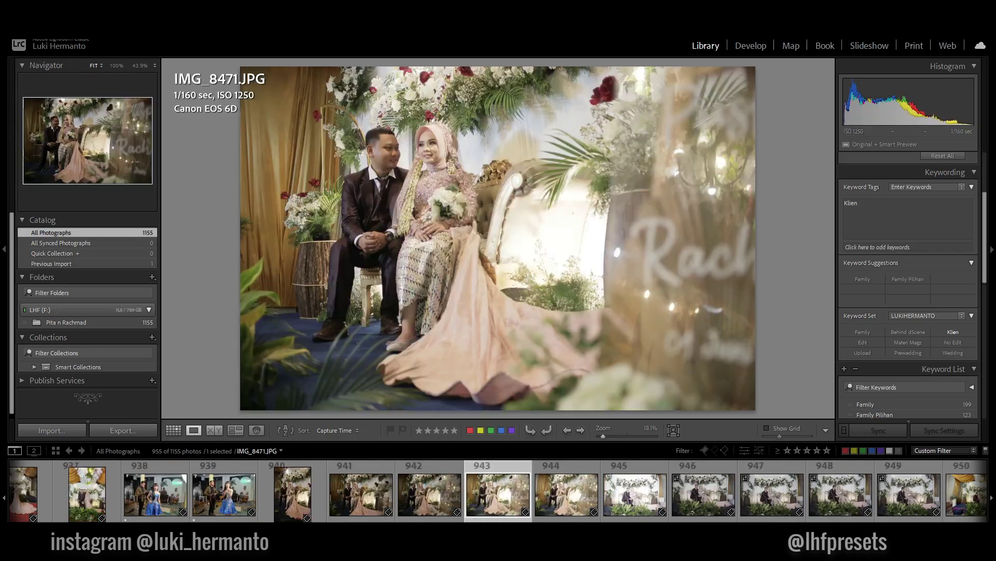
pyautogui.press('1')
pyautogui.press('Right')
pyautogui.press('Right')
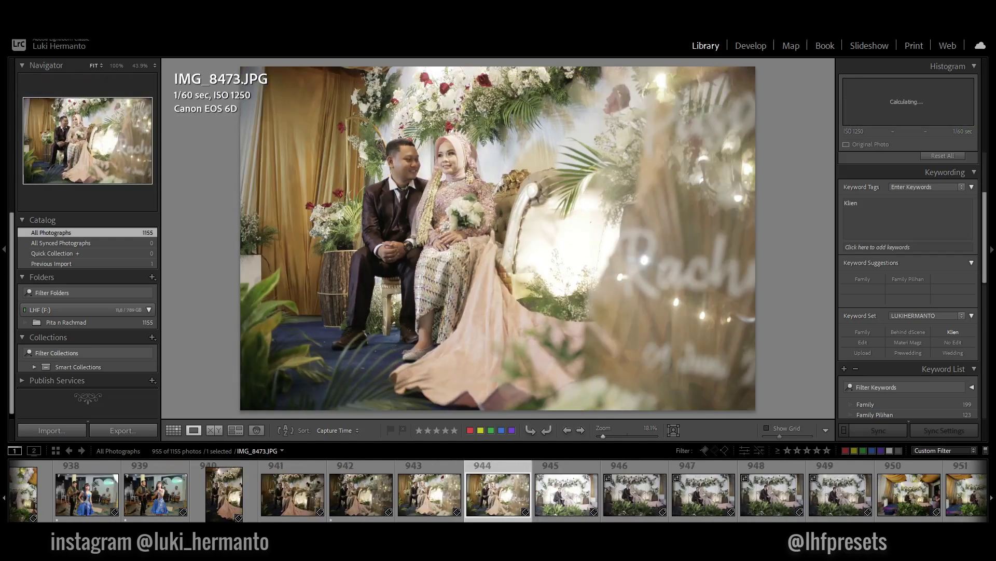
pyautogui.press('Right')
pyautogui.press('Right')
# - Rate IMG_8475 two stars and the next keeper one star
pyautogui.press('Left')
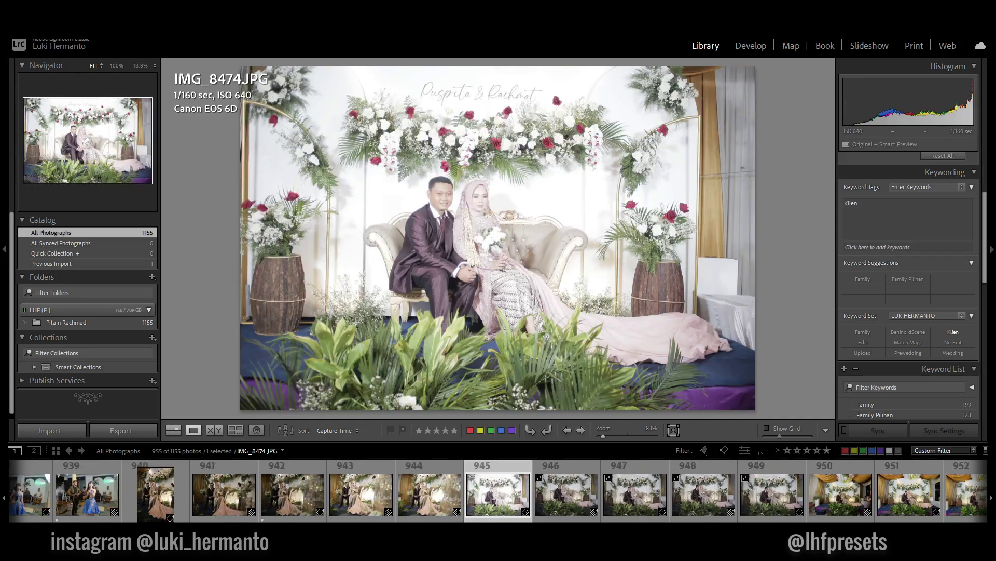
pyautogui.press('Right')
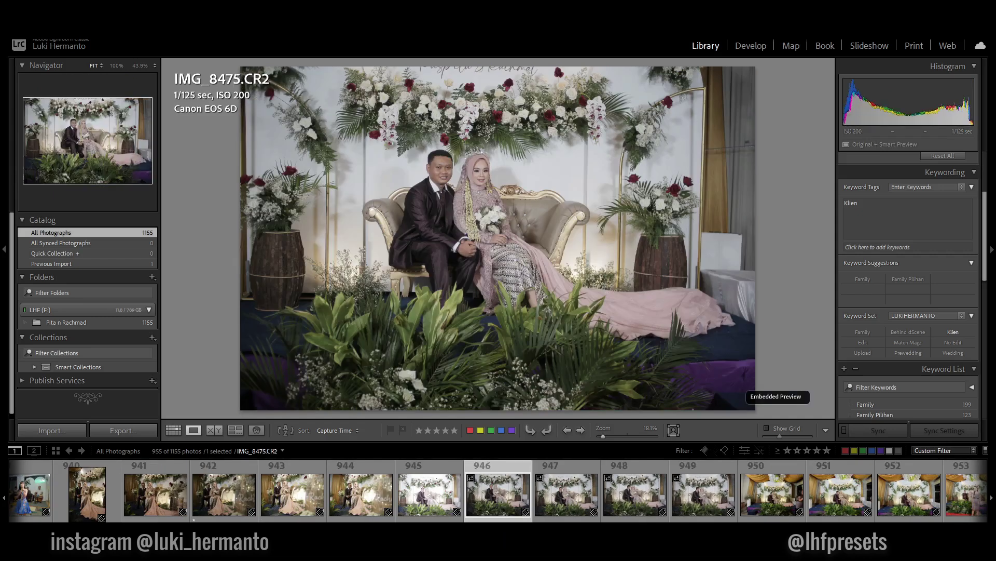
pyautogui.press('Right')
pyautogui.press('Right')
pyautogui.press('Left')
pyautogui.press('2')
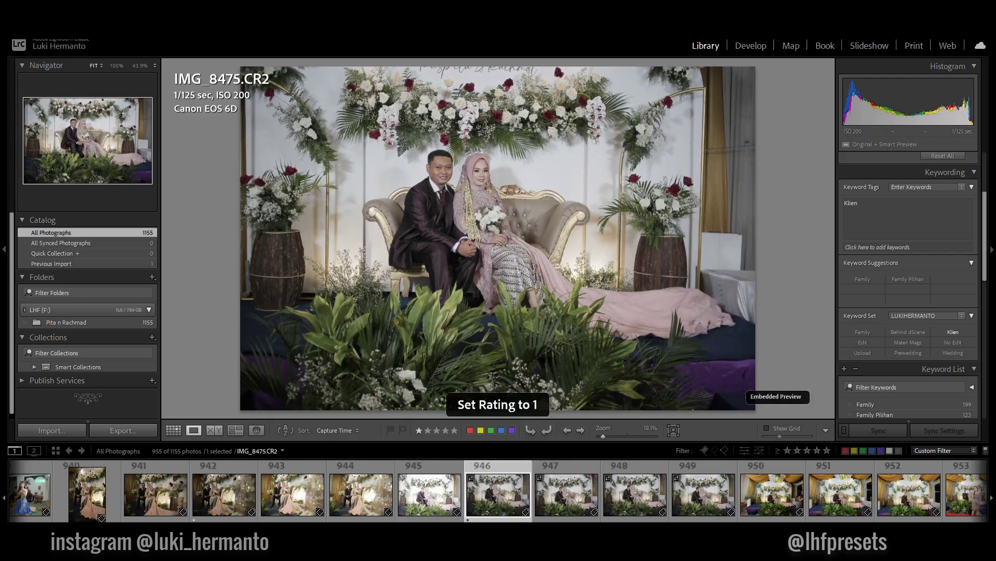
pyautogui.press('Right')
pyautogui.press('Right')
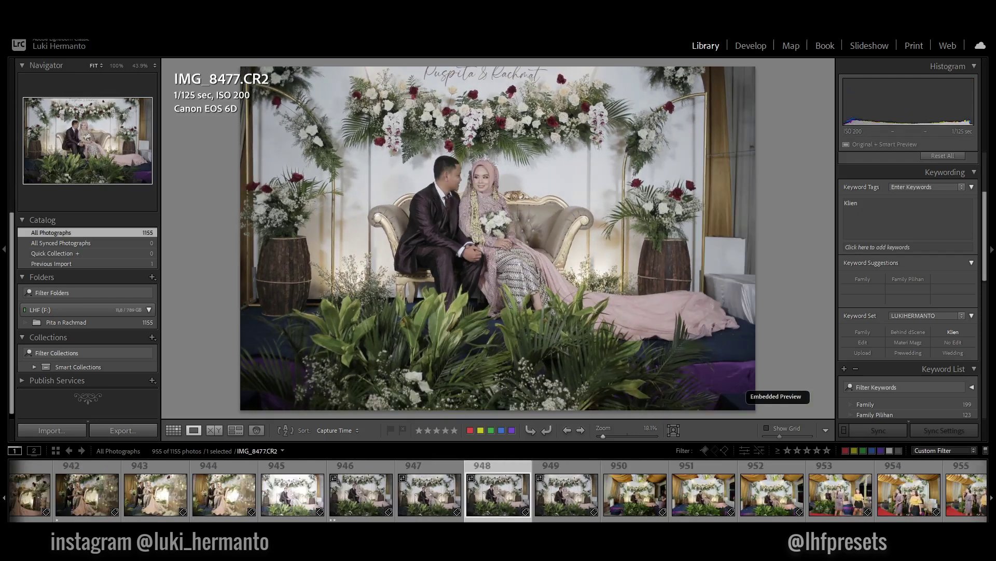
# - Give DSCF3775 and DSCF3776 one star each
pyautogui.press('Right')
pyautogui.press('Right')
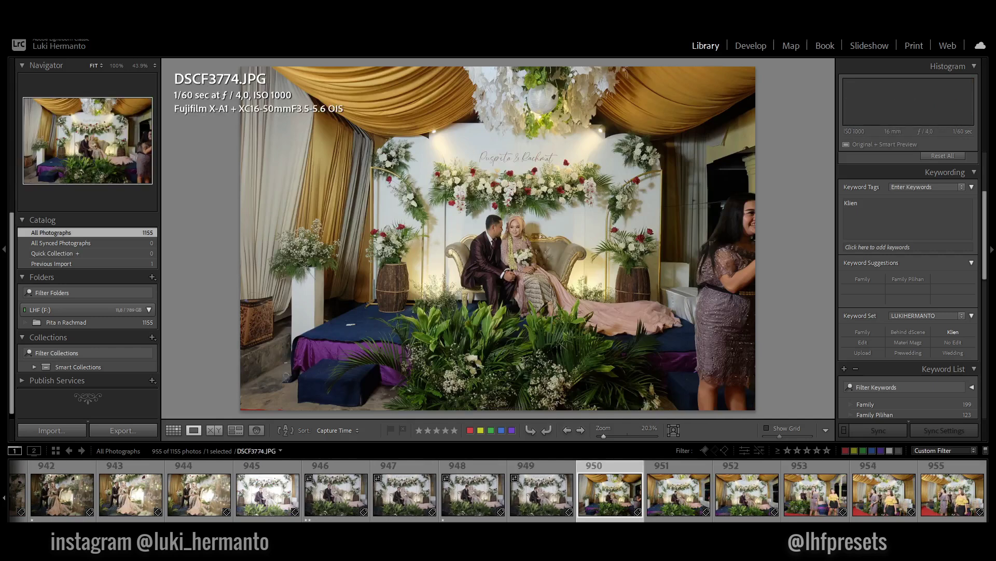
pyautogui.press('1')
pyautogui.press('Right')
pyautogui.press('Right')
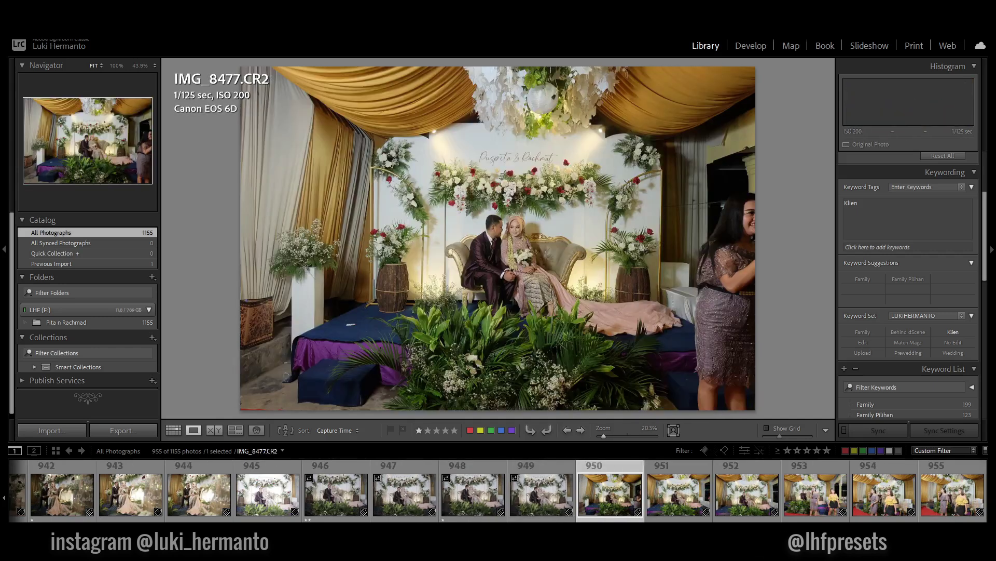
pyautogui.press('Right')
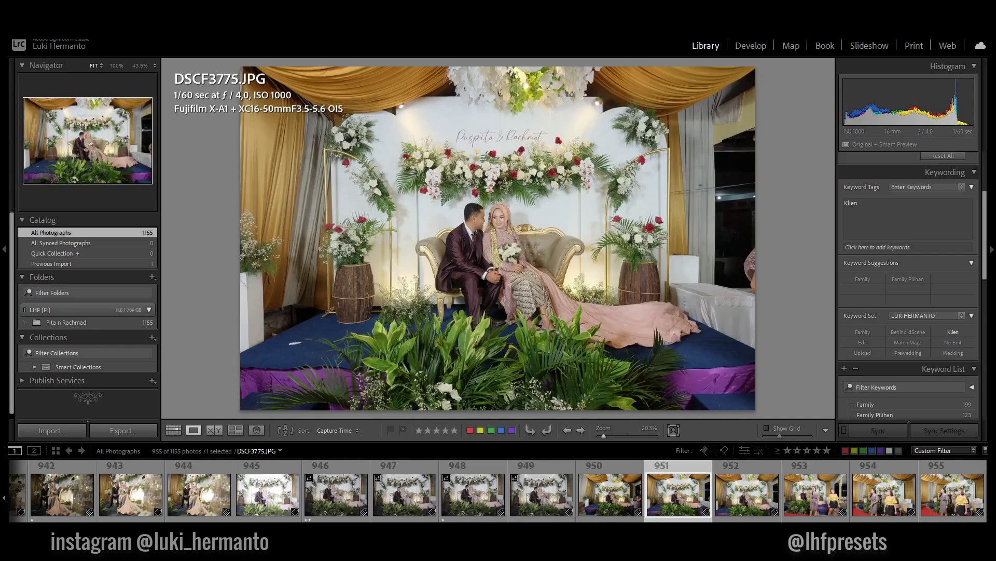
pyautogui.press('1')
pyautogui.press('Right')
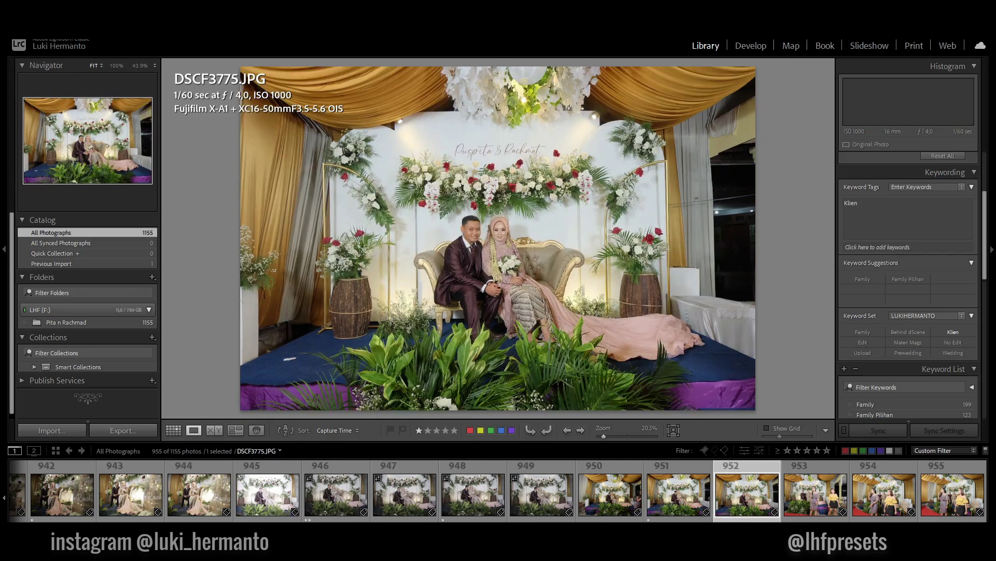
pyautogui.press('1')
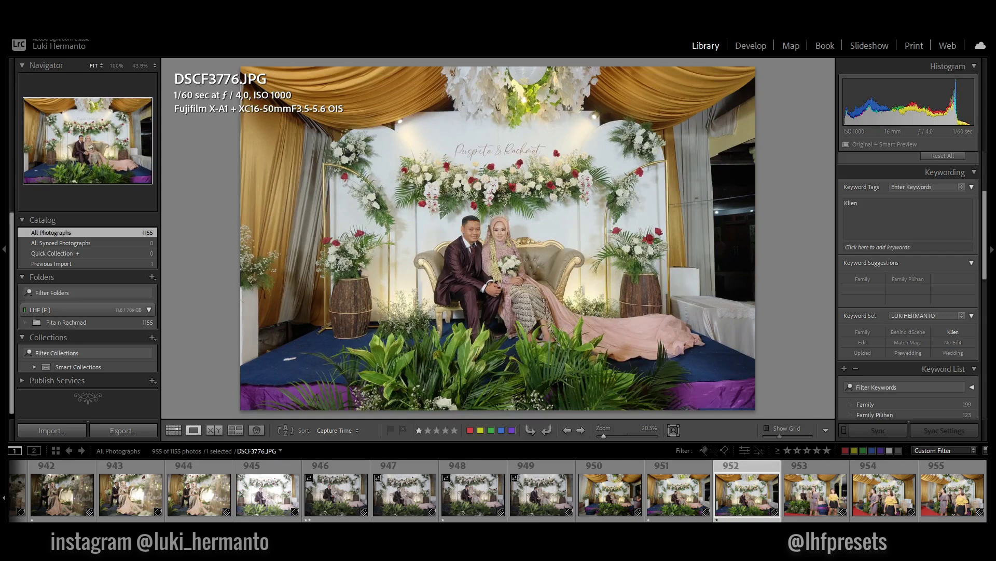
# - Rate the singer shot DSCF3777 one star and advance to DSCF3779
pyautogui.press('Right')
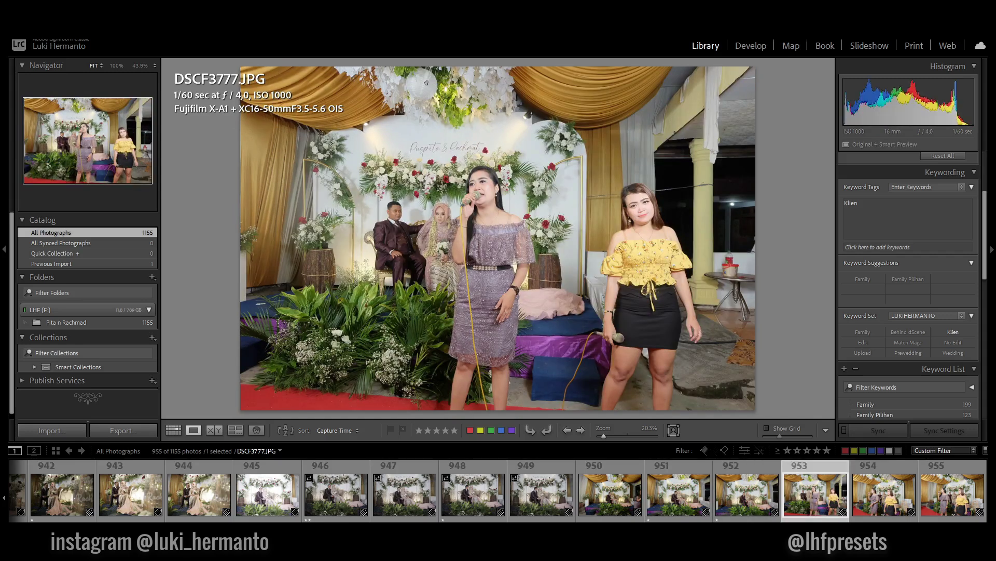
pyautogui.press('1')
pyautogui.press('Right')
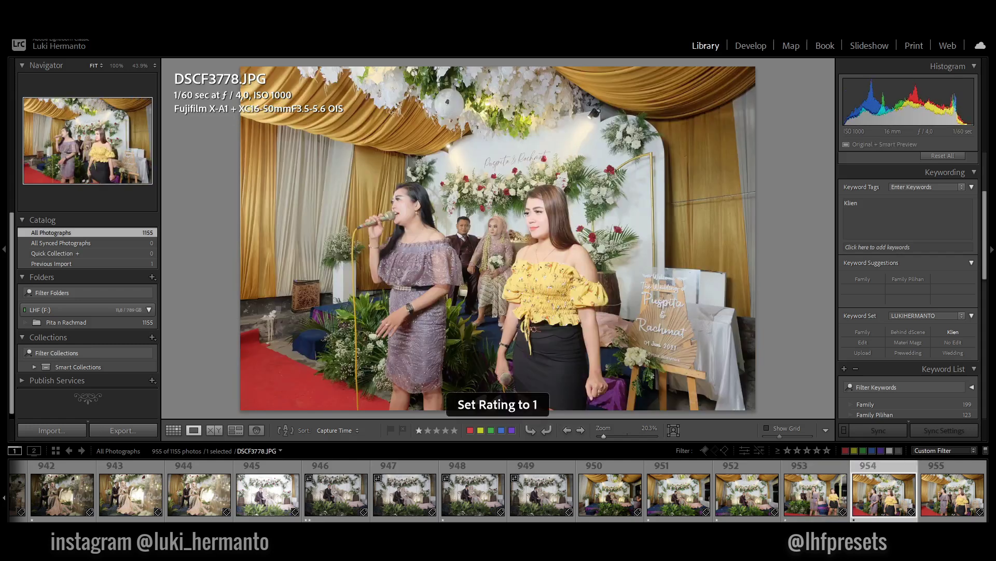
pyautogui.press('Right')
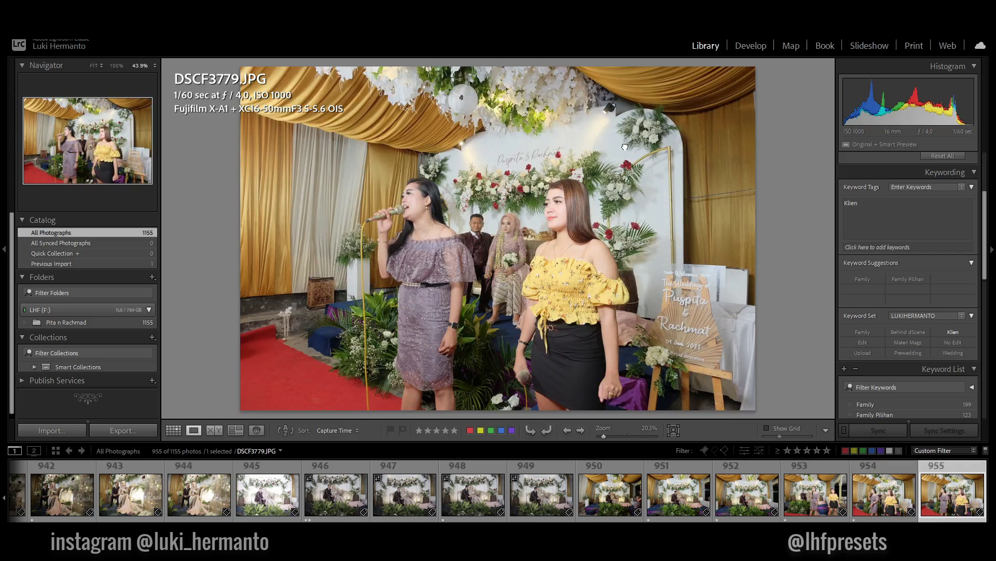
# - Switch to Grid view and turn library filters off so all 1155 photos show
pyautogui.press('g')
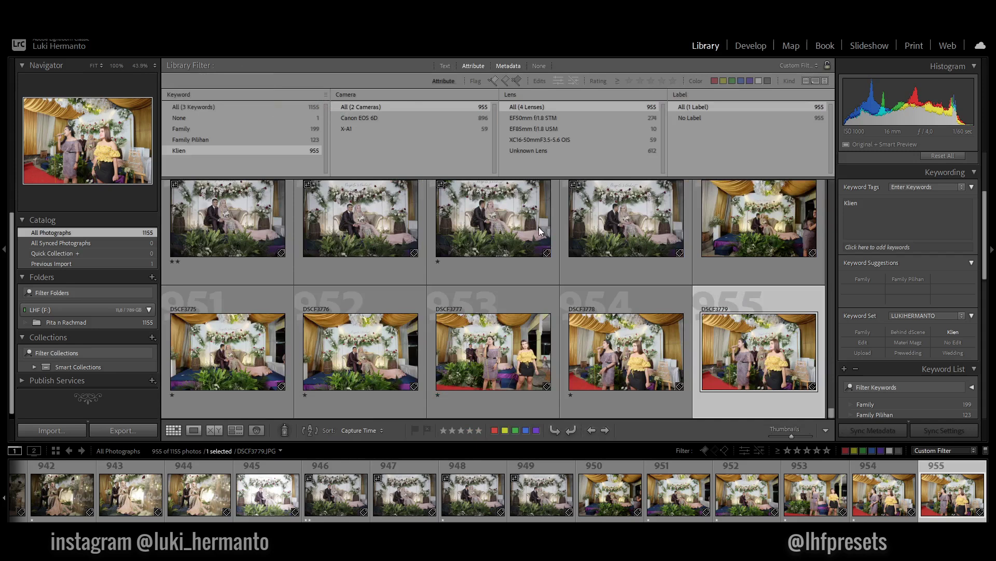
pyautogui.scroll(3, 538, 227)
pyautogui.scroll(2, 245, 229)
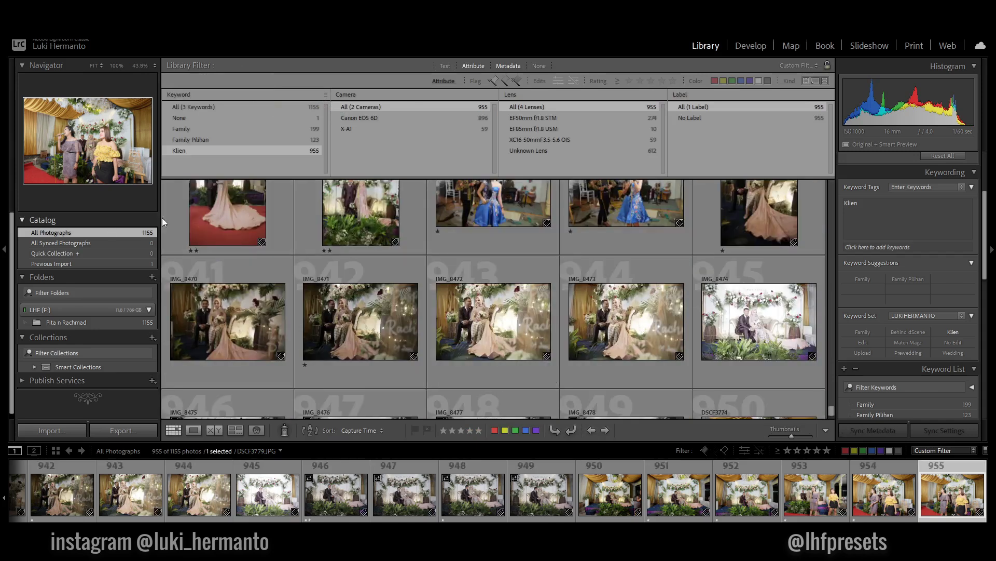
pyautogui.click(798, 65)
pyautogui.click(723, 127)
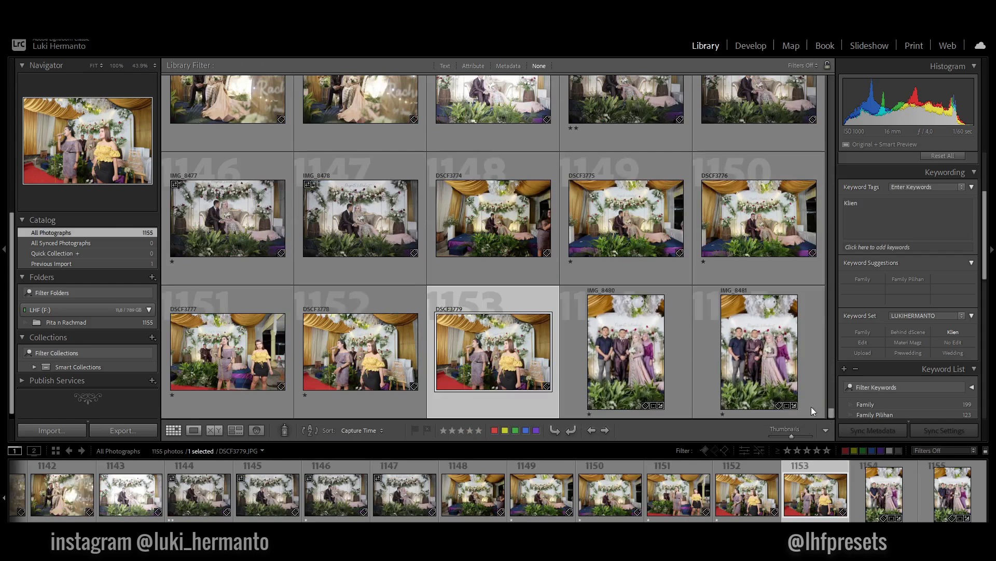
pyautogui.moveTo(759, 351)
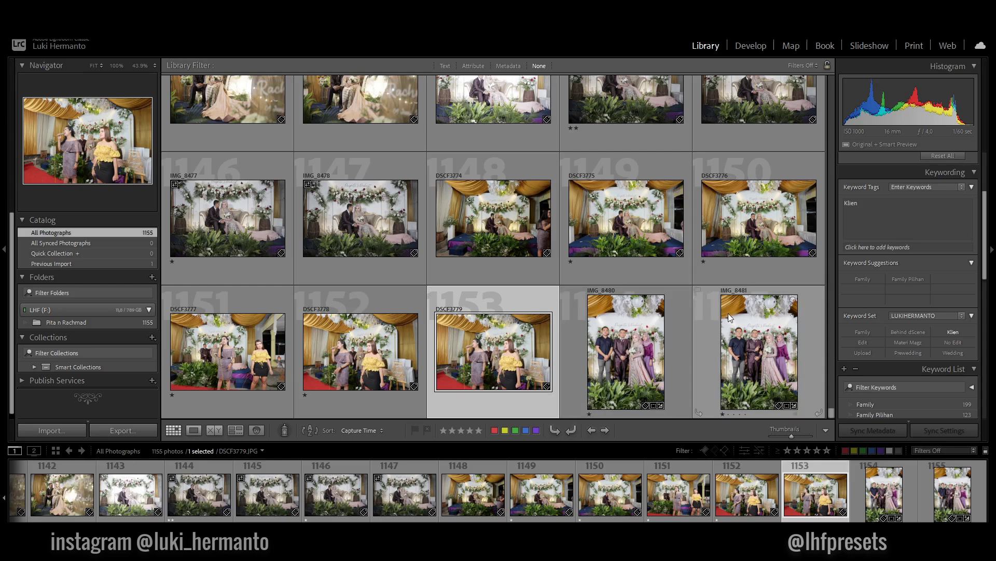
pyautogui.moveTo(731, 320)
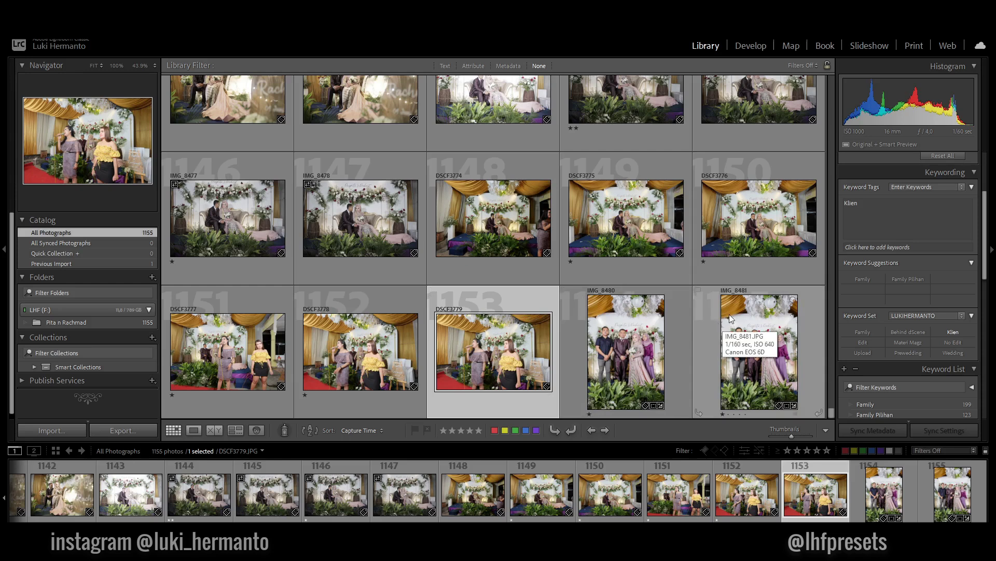
# - Filter the grid to photos rated one star or higher, leaving 706 shown
pyautogui.scroll(3, 646, 309)
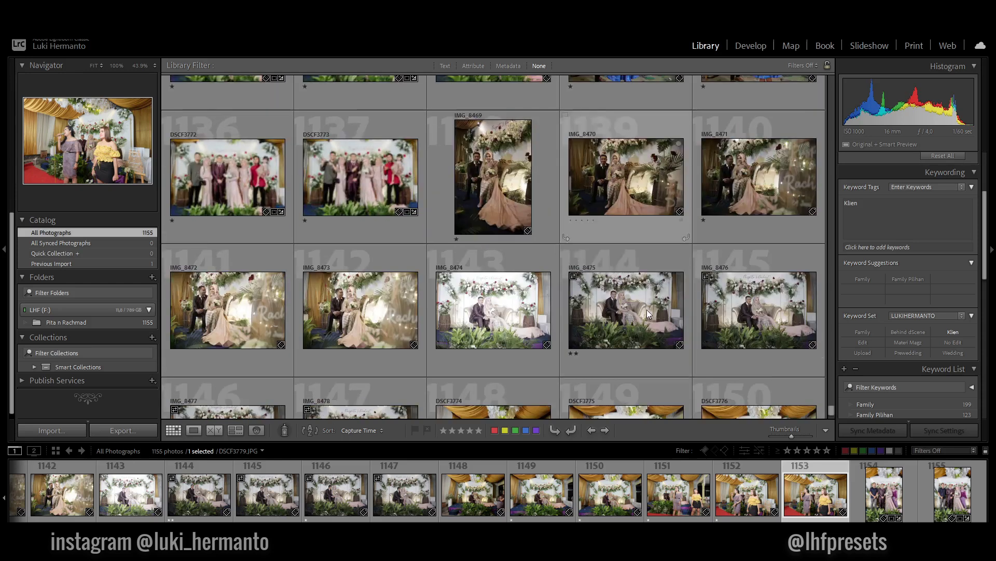
pyautogui.scroll(3, 664, 321)
pyautogui.scroll(5, 719, 339)
pyautogui.scroll(3, 718, 338)
pyautogui.scroll(-3, 718, 339)
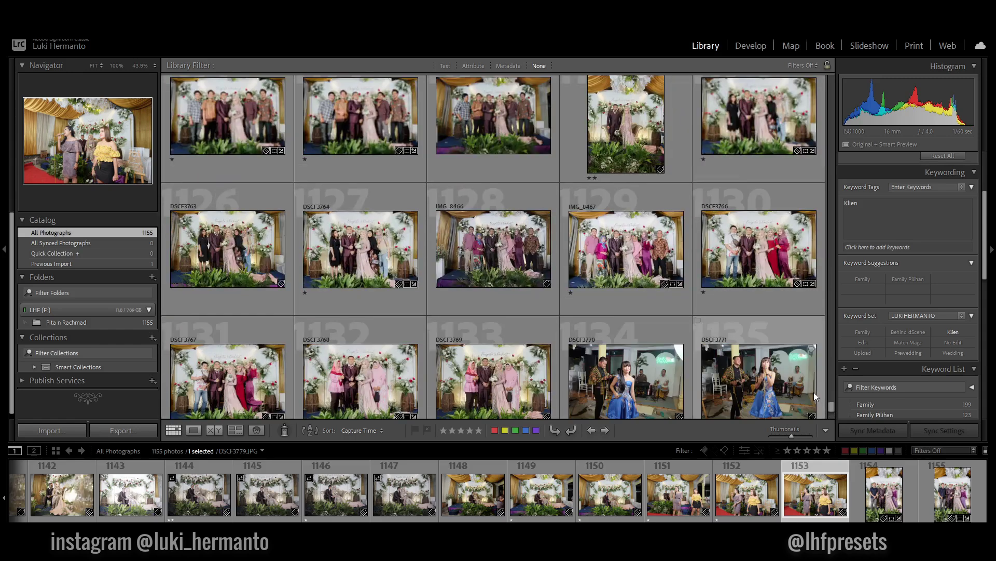
pyautogui.scroll(-5, 719, 348)
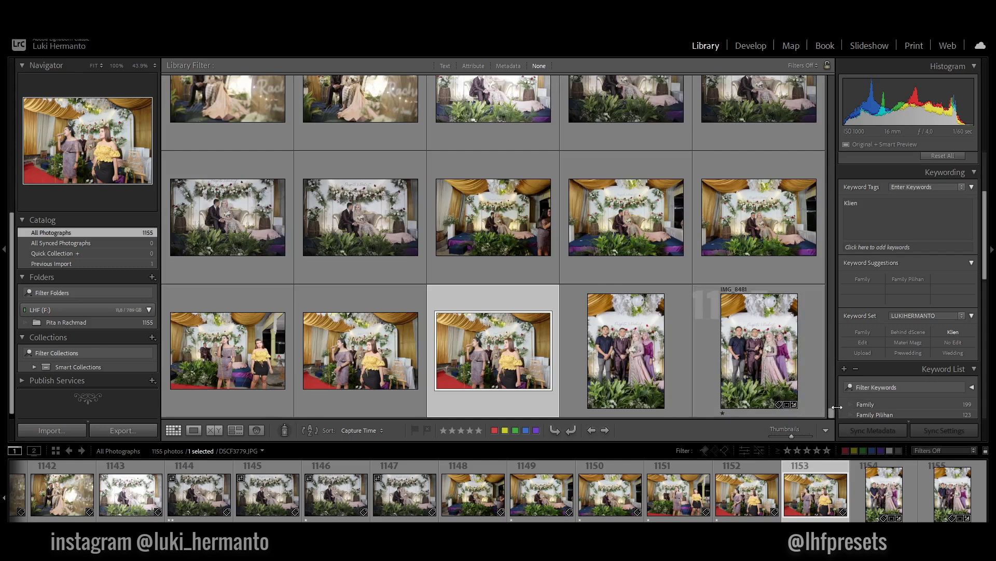
pyautogui.moveTo(831, 415); pyautogui.dragTo(810, 80)
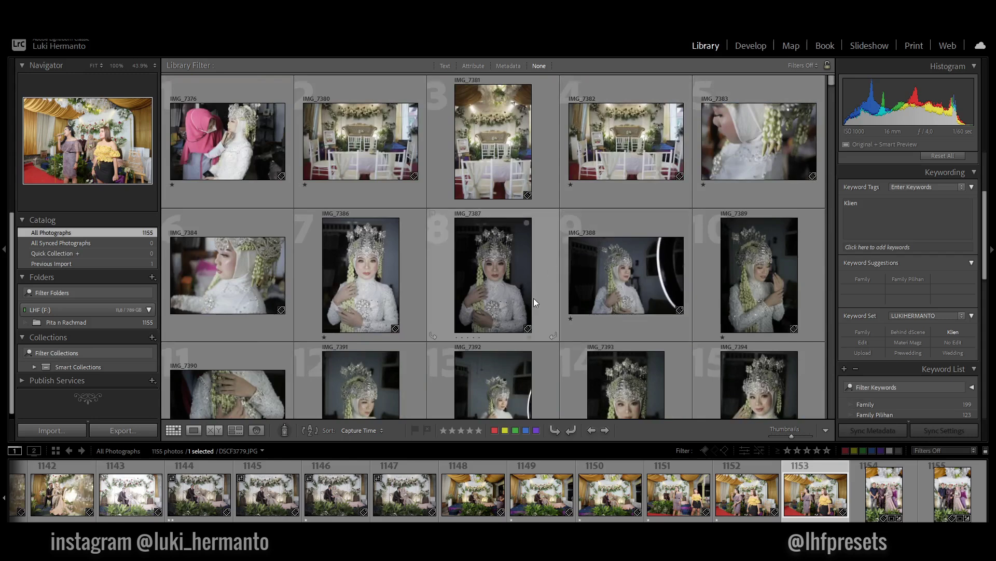
pyautogui.scroll(-5, 534, 298)
pyautogui.scroll(-5, 534, 298)
pyautogui.scroll(-5, 534, 298)
pyautogui.scroll(-5, 534, 303)
pyautogui.scroll(-5, 534, 301)
pyautogui.scroll(-5, 535, 302)
pyautogui.scroll(-5, 535, 301)
pyautogui.scroll(-5, 534, 297)
pyautogui.scroll(-5, 535, 297)
pyautogui.scroll(-5, 727, 311)
pyautogui.scroll(-5, 803, 391)
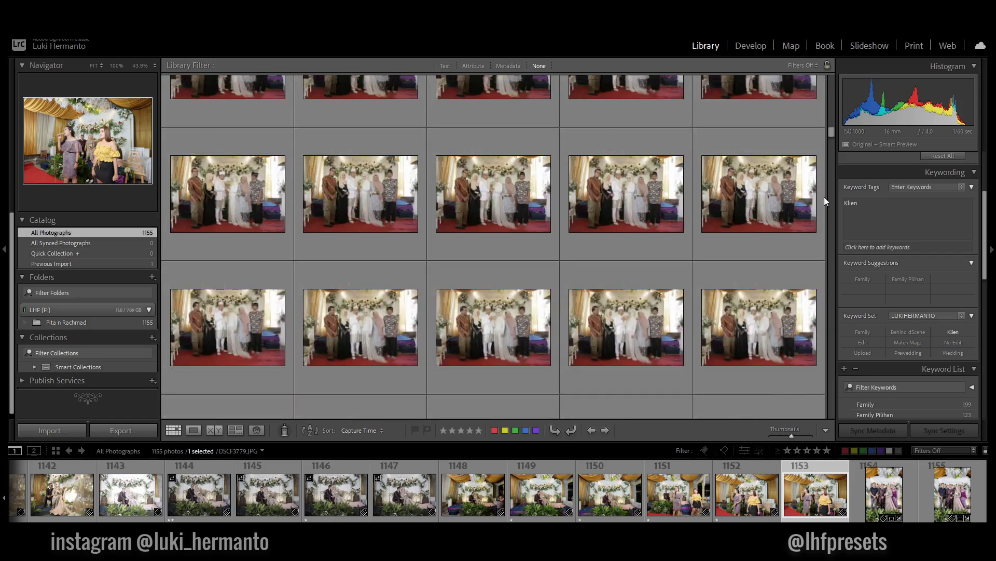
pyautogui.click(795, 64)
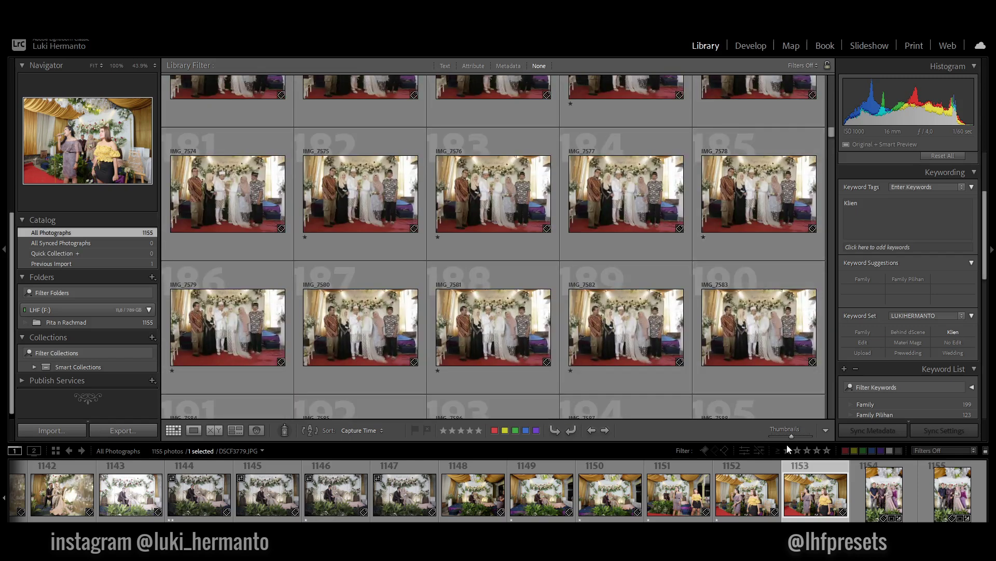
pyautogui.click(787, 450)
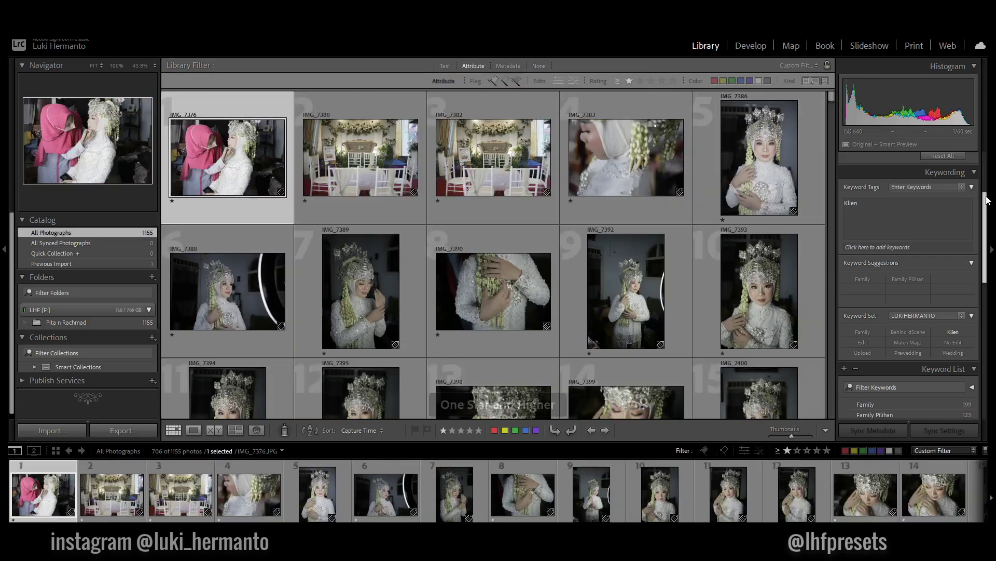
pyautogui.moveTo(833, 98); pyautogui.dragTo(828, 418)
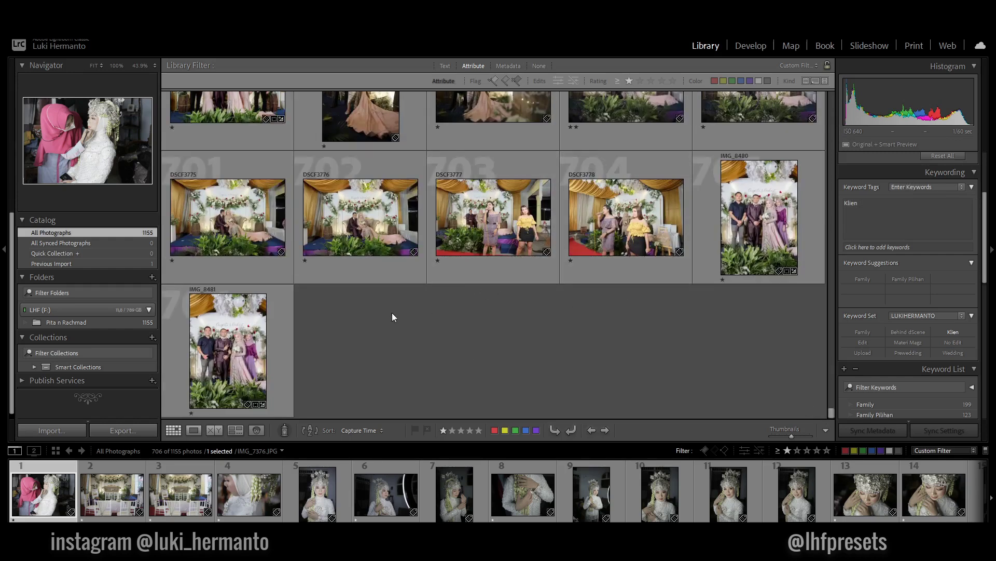
pyautogui.scroll(2, 402, 307)
pyautogui.scroll(5, 468, 322)
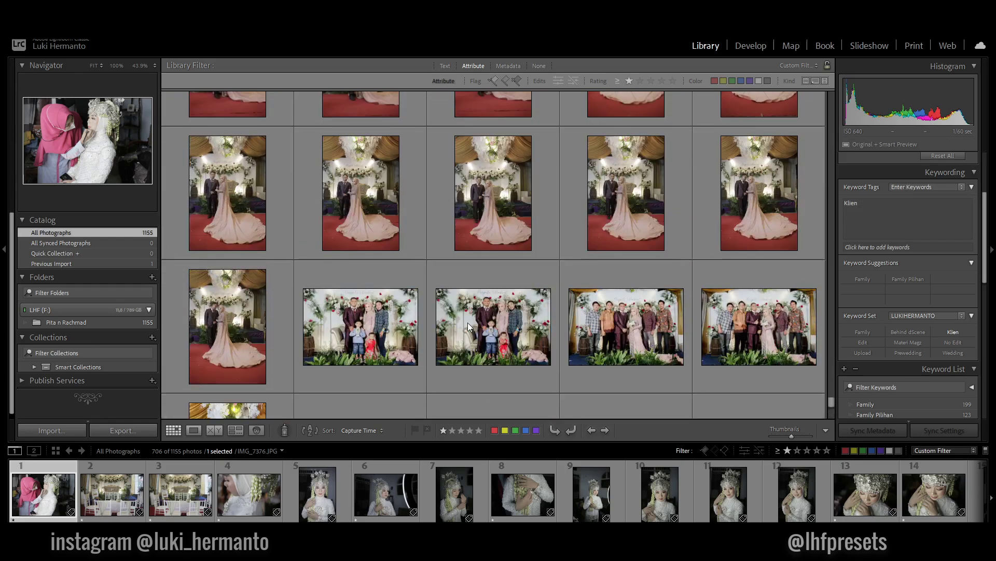
pyautogui.scroll(-4, 468, 322)
pyautogui.scroll(-2, 468, 322)
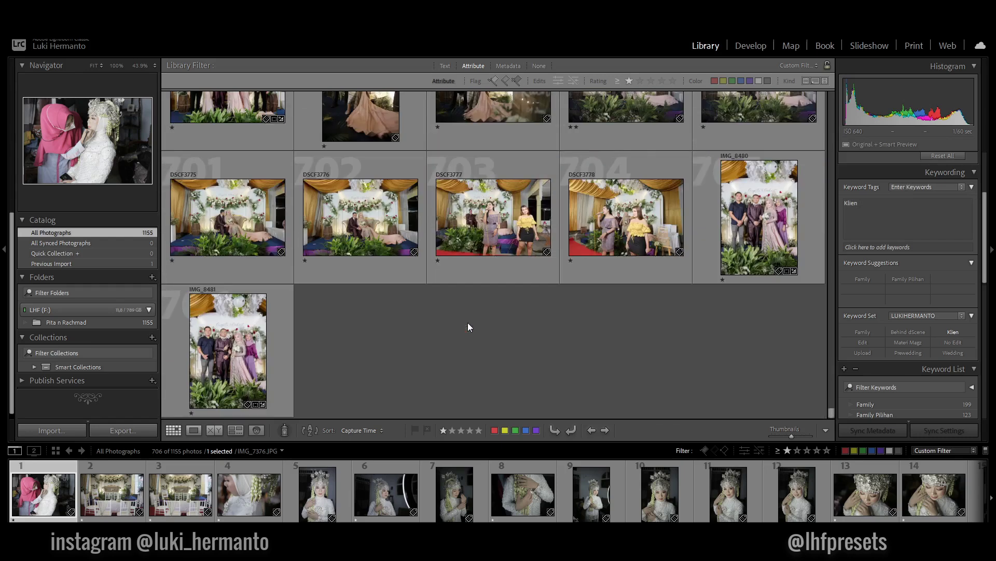
pyautogui.scroll(3, 468, 323)
pyautogui.scroll(3, 468, 323)
pyautogui.scroll(3, 473, 322)
pyautogui.scroll(-8, 479, 323)
pyautogui.scroll(2, 335, 326)
pyautogui.scroll(-2, 348, 326)
pyautogui.scroll(5, 576, 344)
pyautogui.scroll(5, 581, 340)
pyautogui.scroll(5, 581, 339)
pyautogui.scroll(5, 582, 335)
pyautogui.scroll(3, 580, 325)
pyautogui.scroll(2, 598, 319)
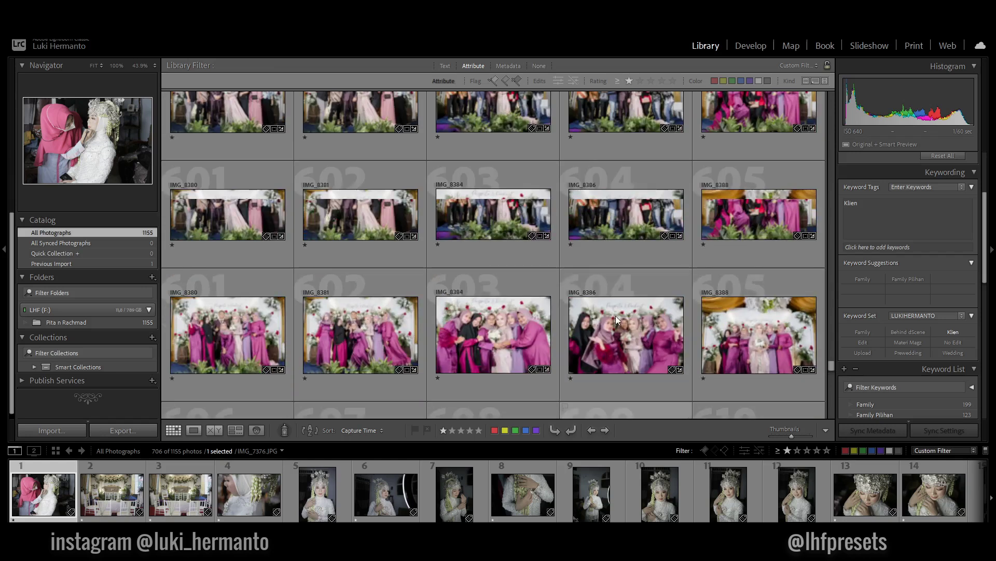
pyautogui.moveTo(831, 367)
pyautogui.mouseDown()
pyautogui.moveTo(813, 148)
pyautogui.moveTo(825, 98)
pyautogui.moveTo(805, 109)
pyautogui.mouseUp()
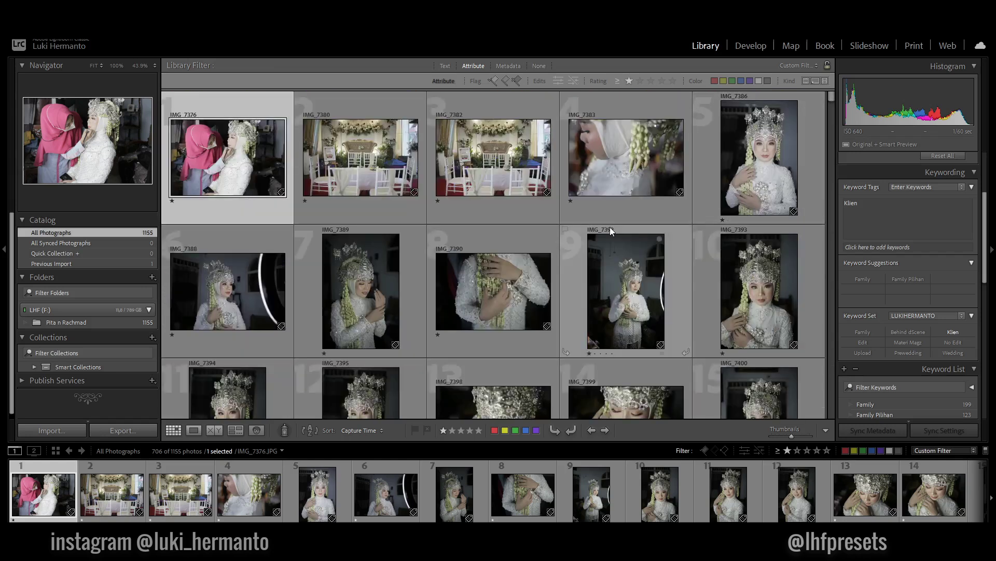